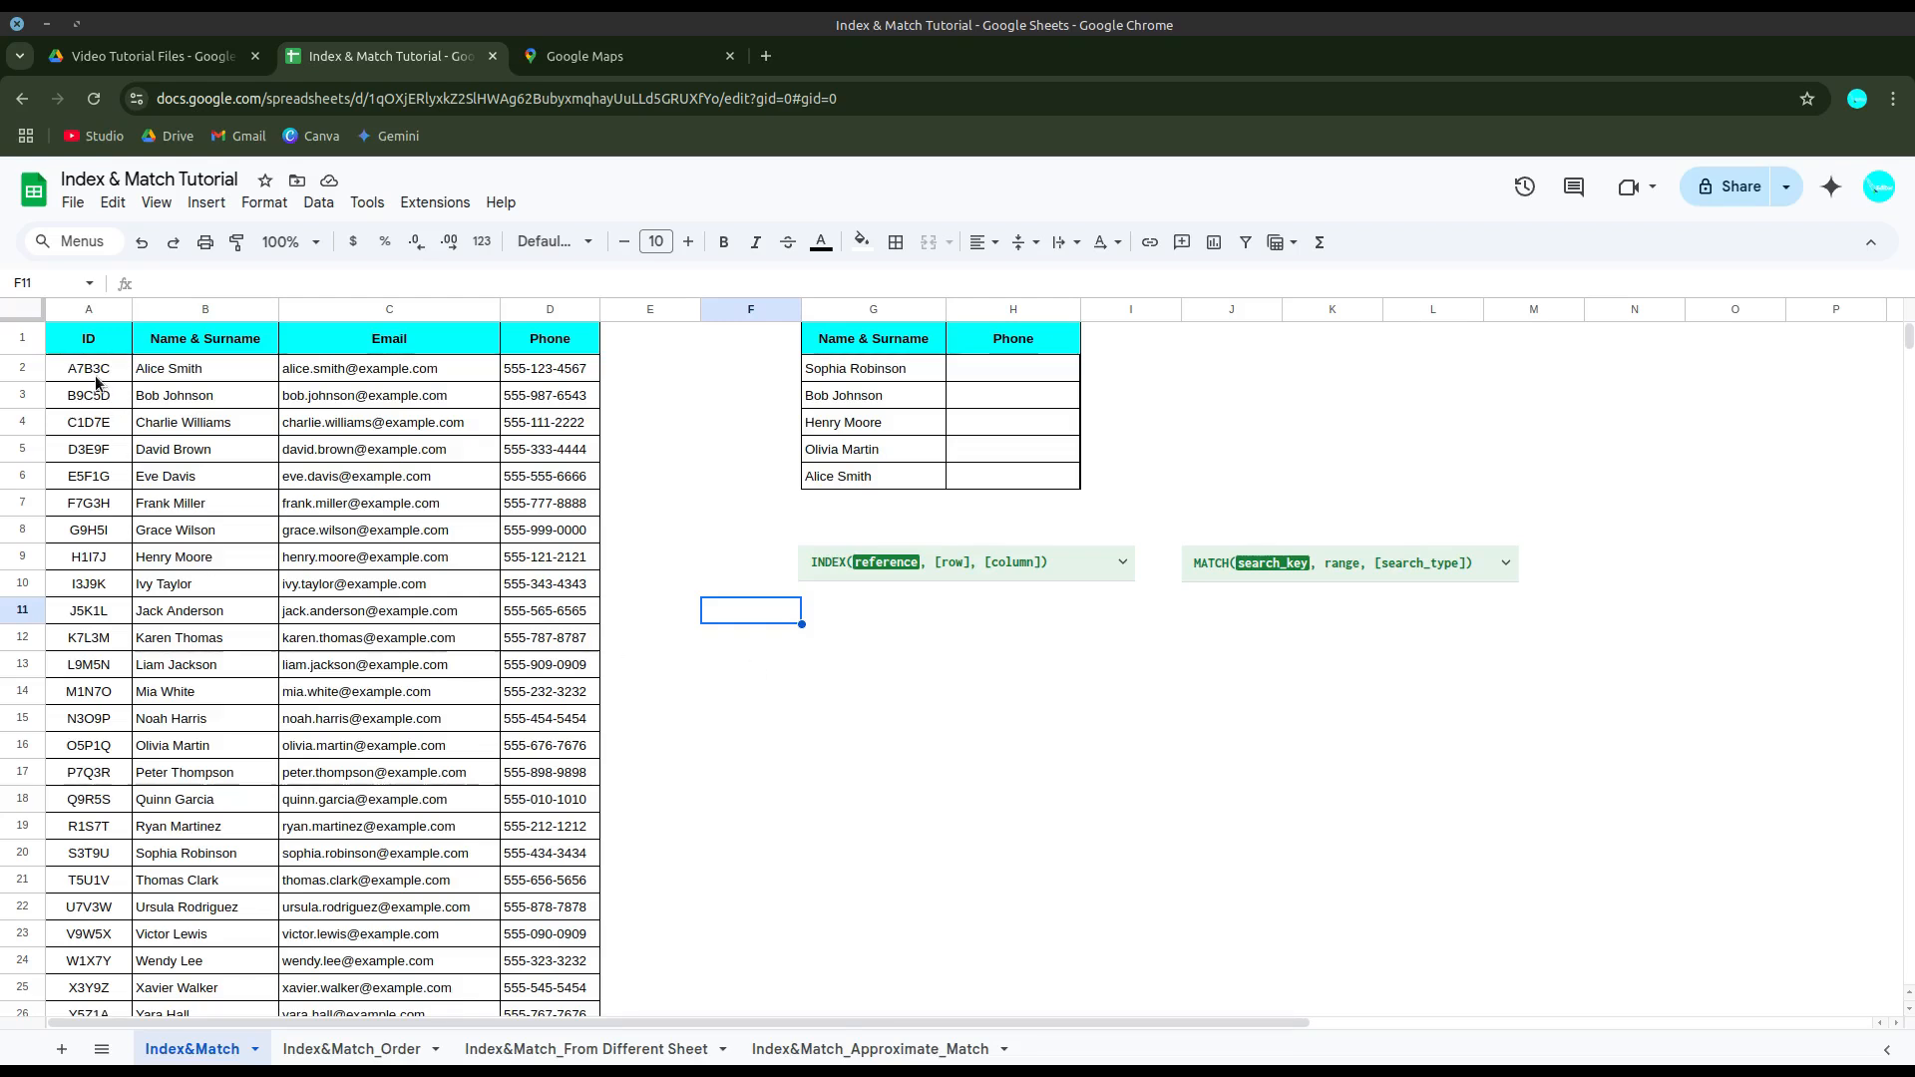
Step: Copy the ID from cell A13 into cell F14
left_click(88, 666)
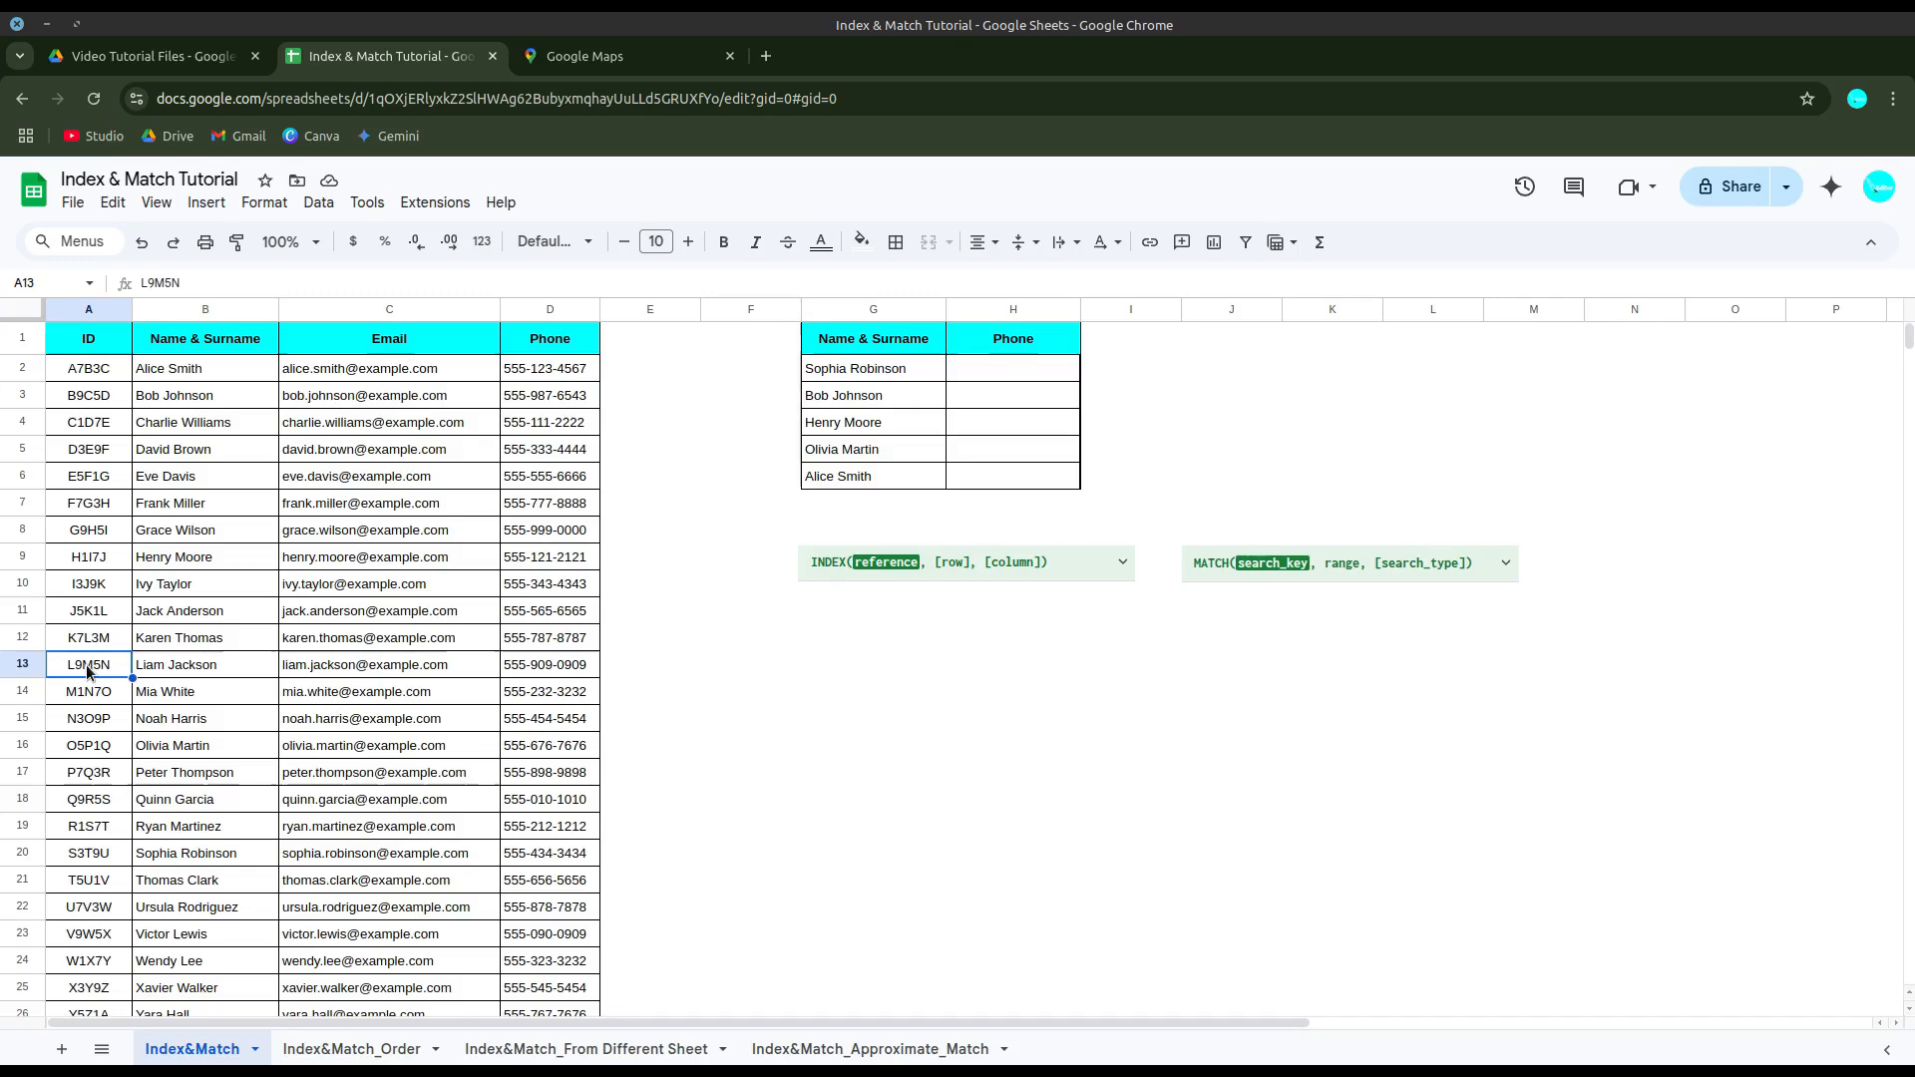
right_click(87, 668)
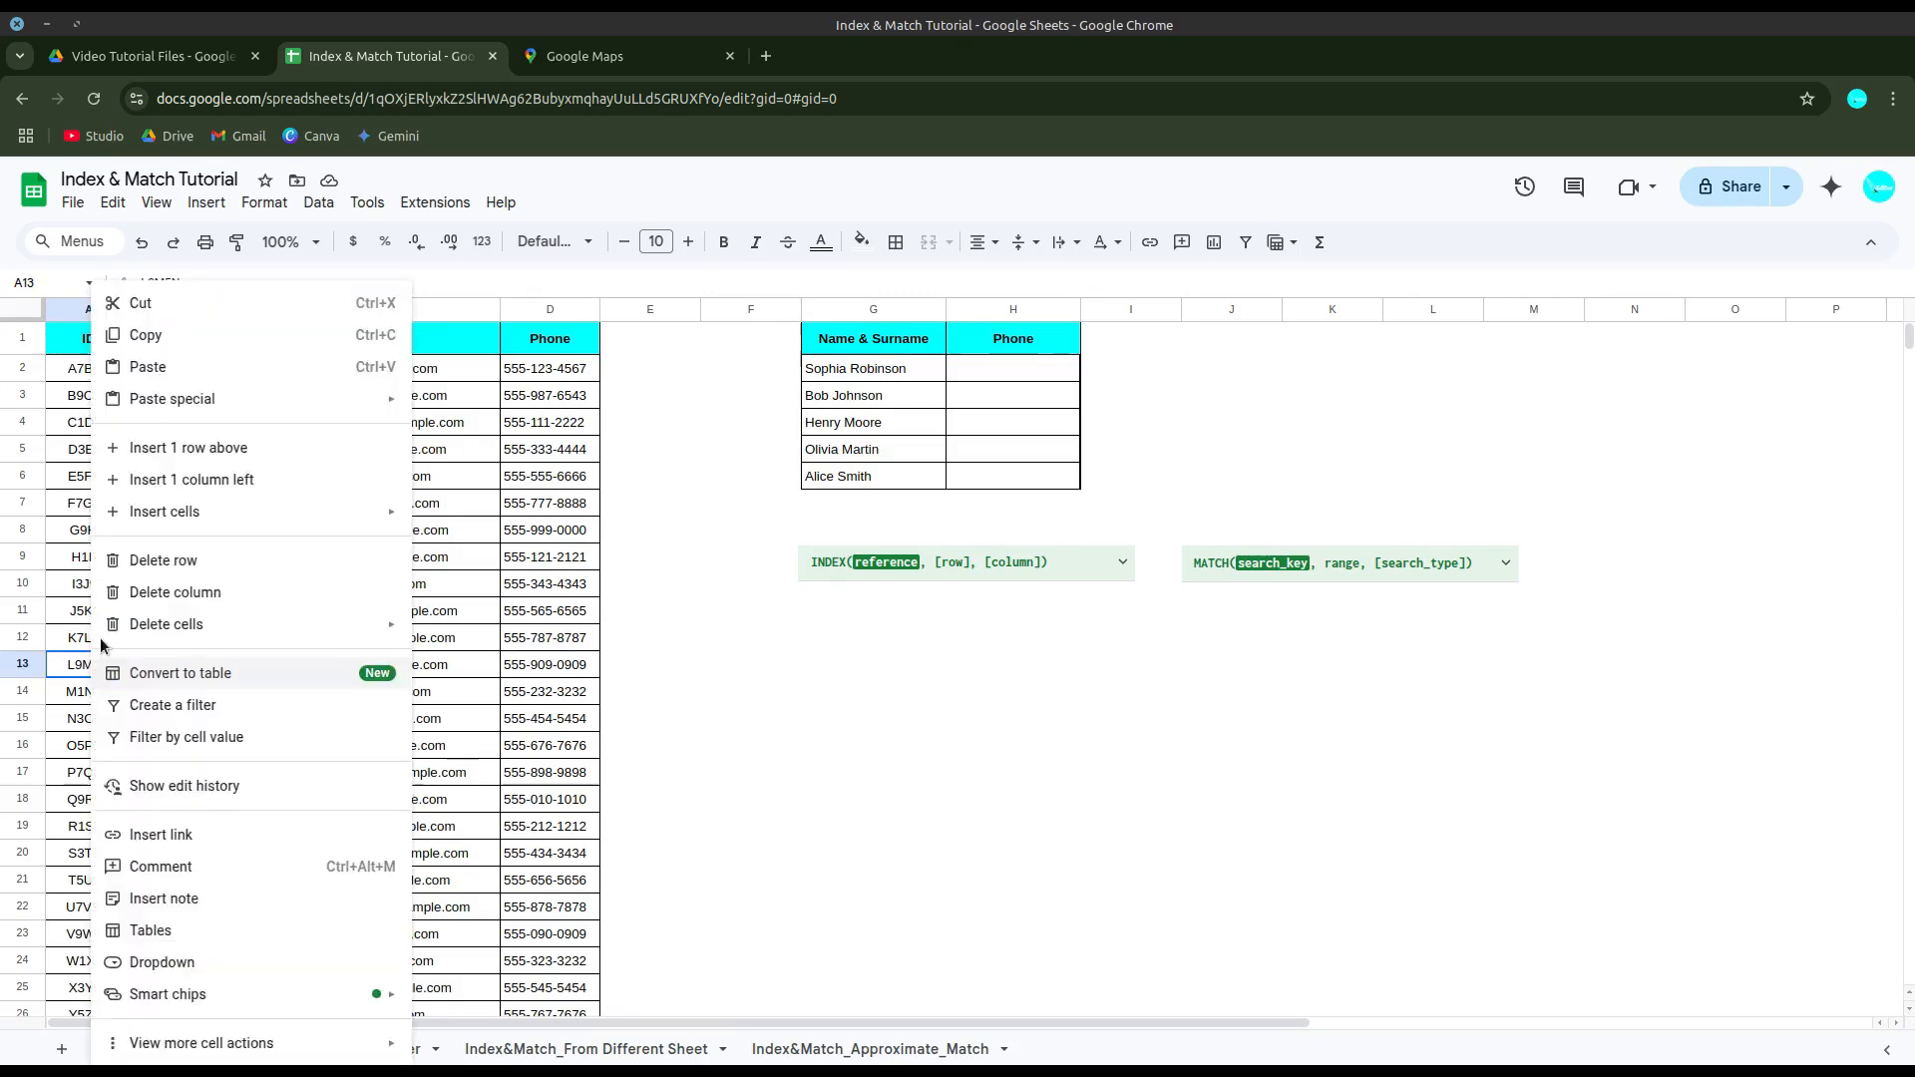
left_click(146, 336)
right_click(745, 702)
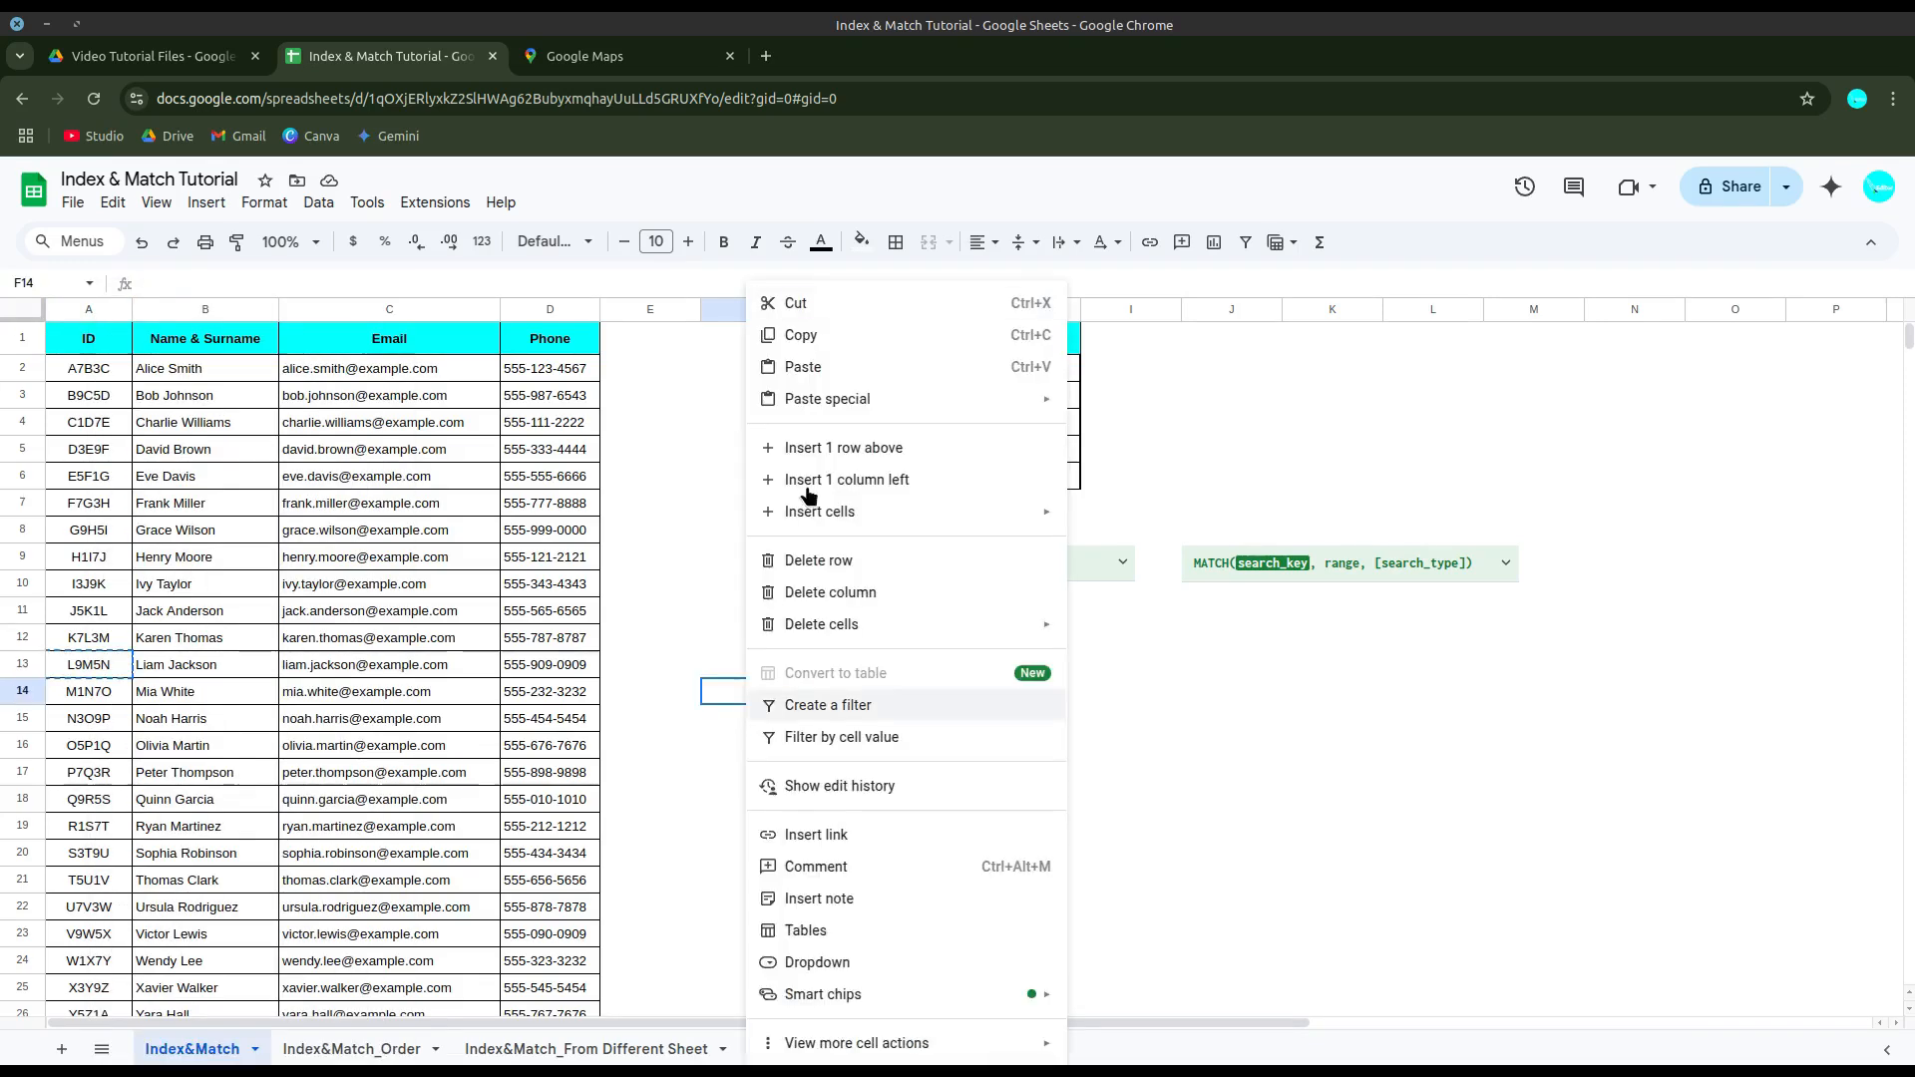
left_click(789, 367)
left_click(680, 775)
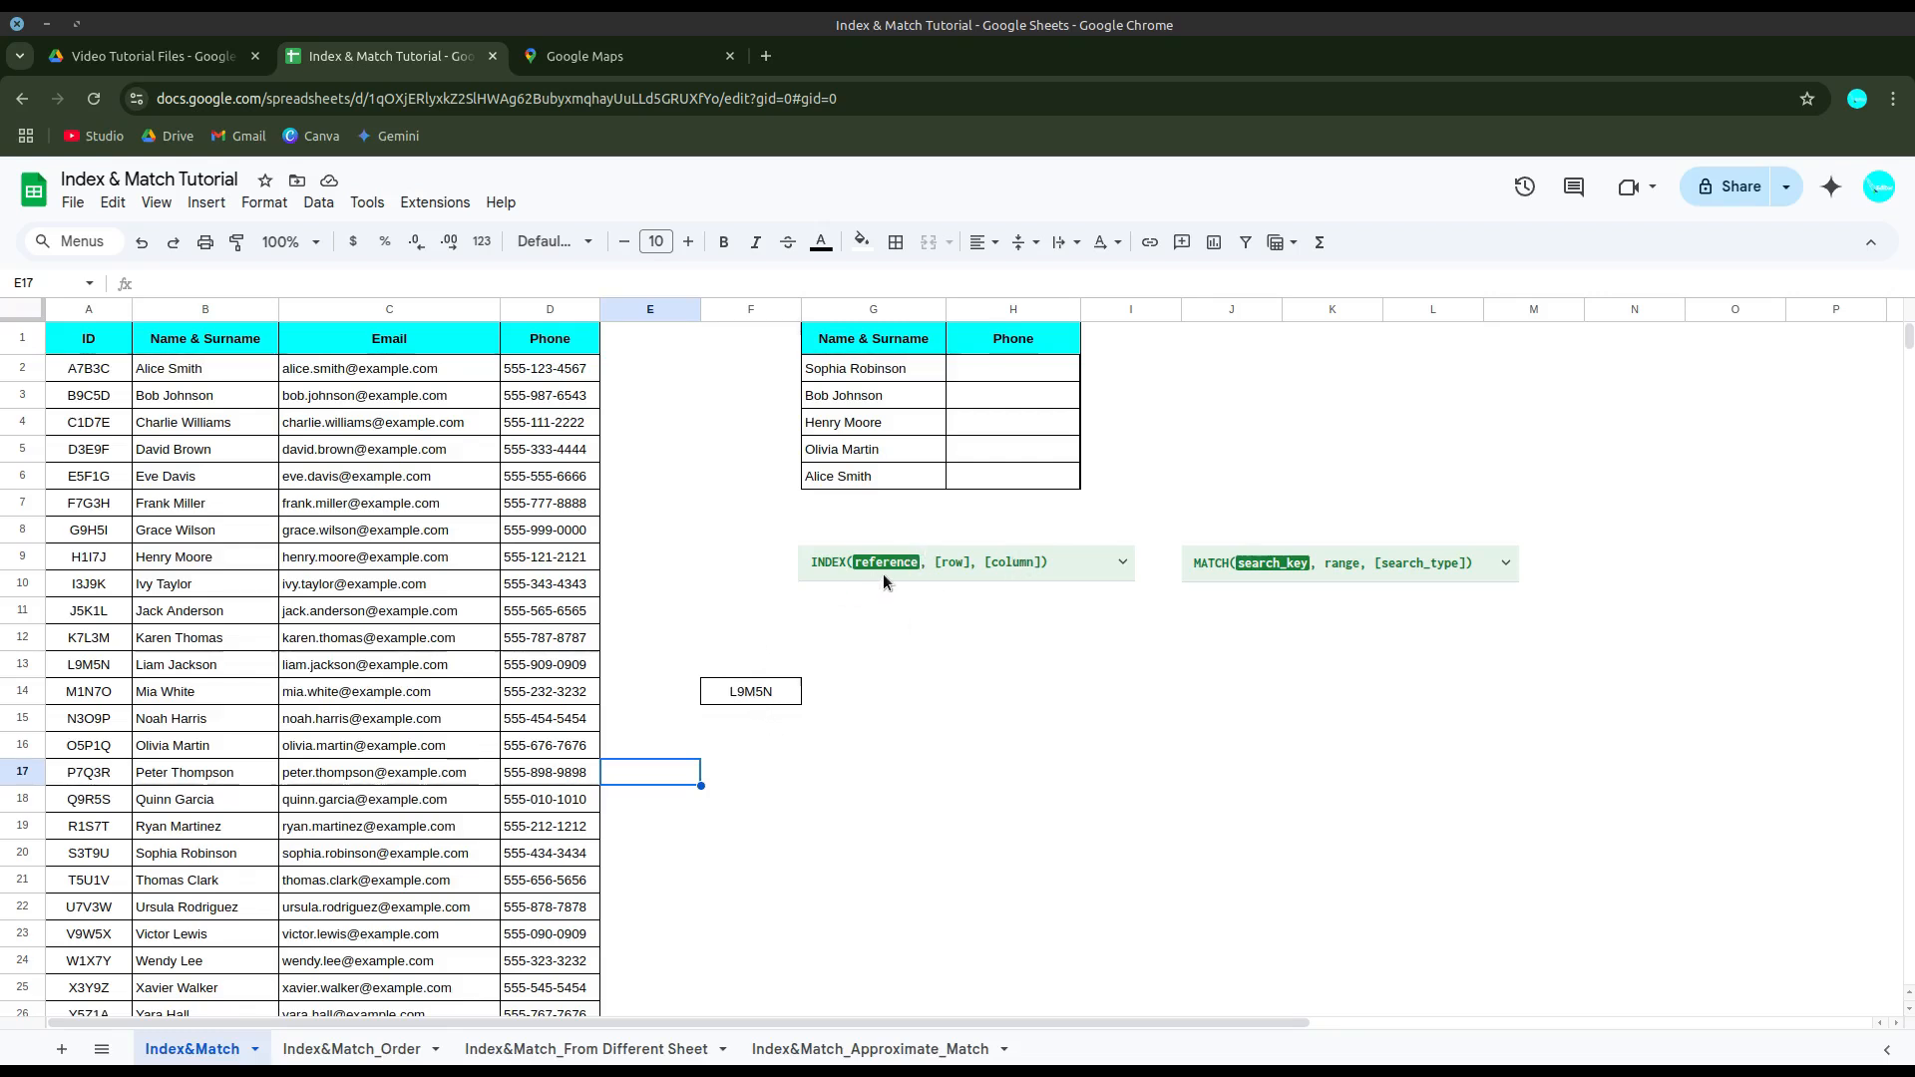
Step: Go through the ID column cell by cell from A2 to A13 to count the row position of the copied ID
left_click(108, 375)
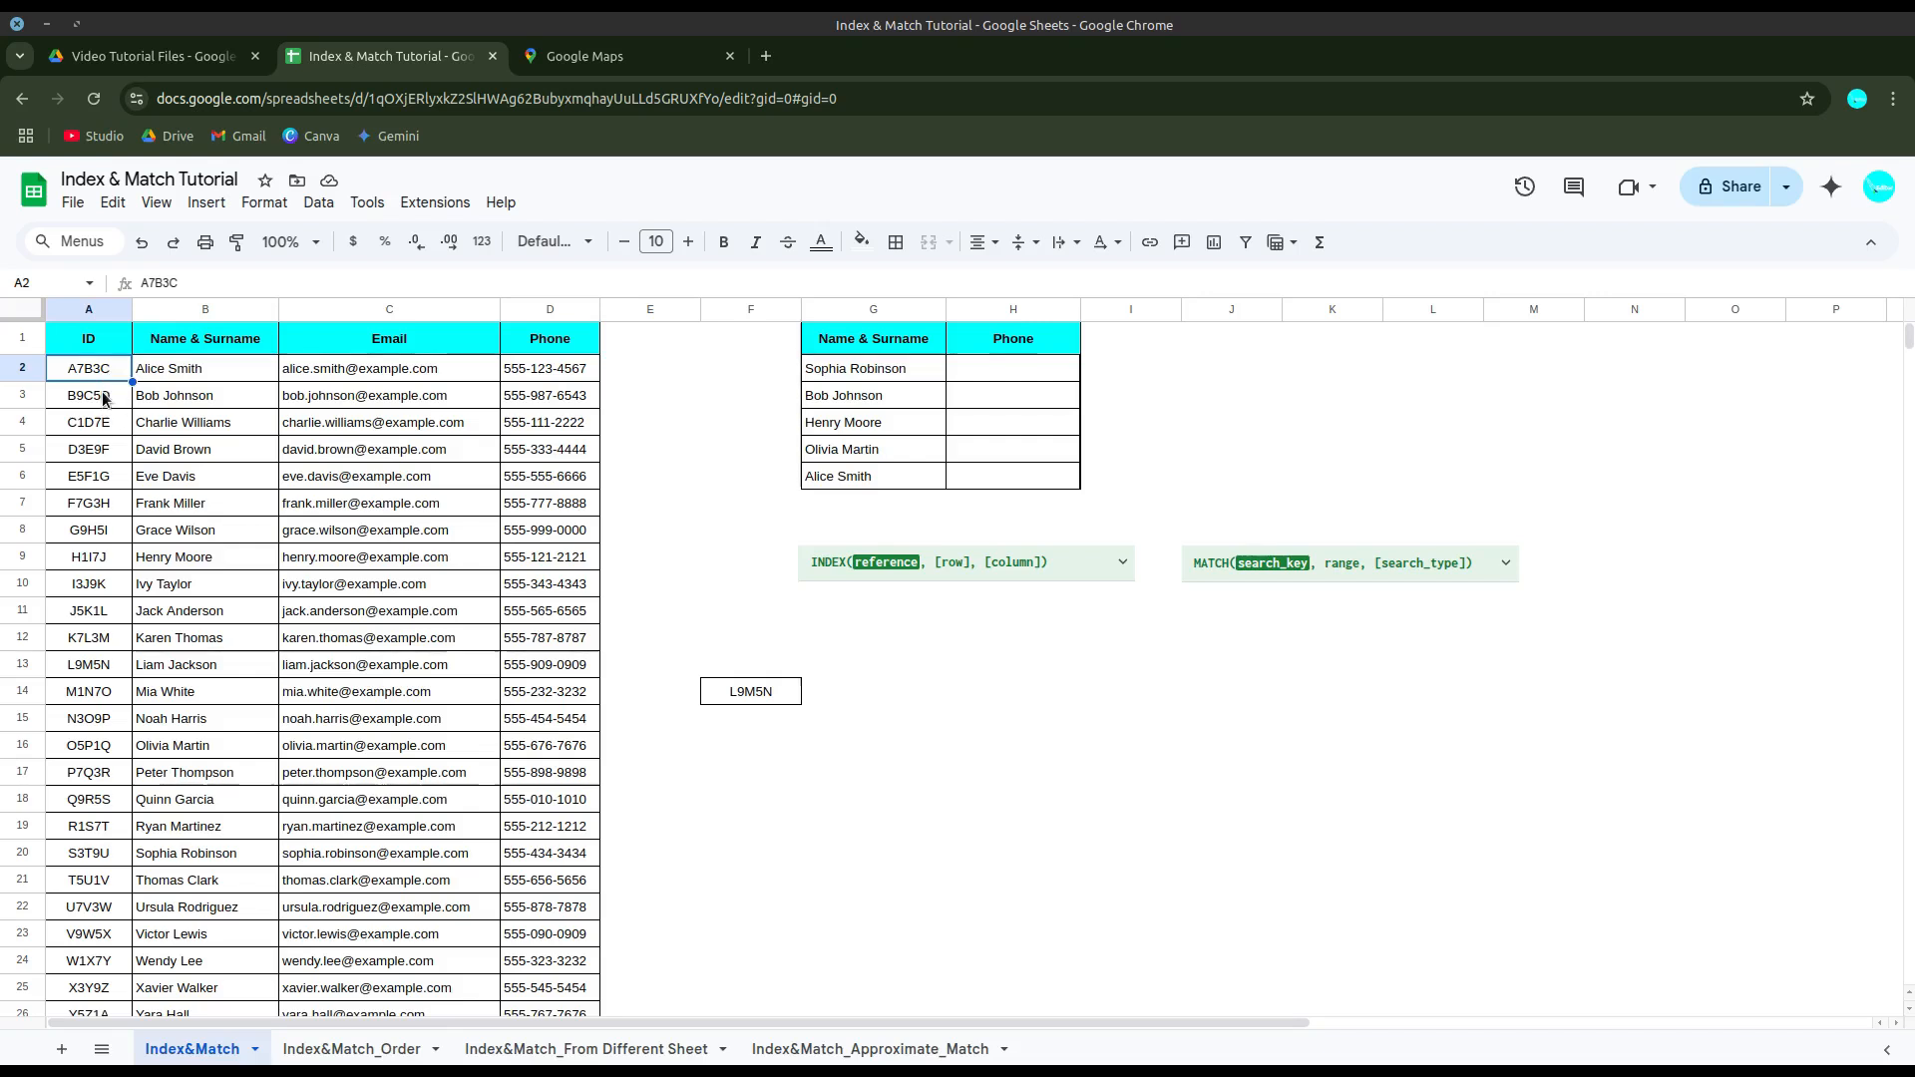
left_click(104, 399)
left_click(101, 429)
left_click(100, 455)
left_click(100, 481)
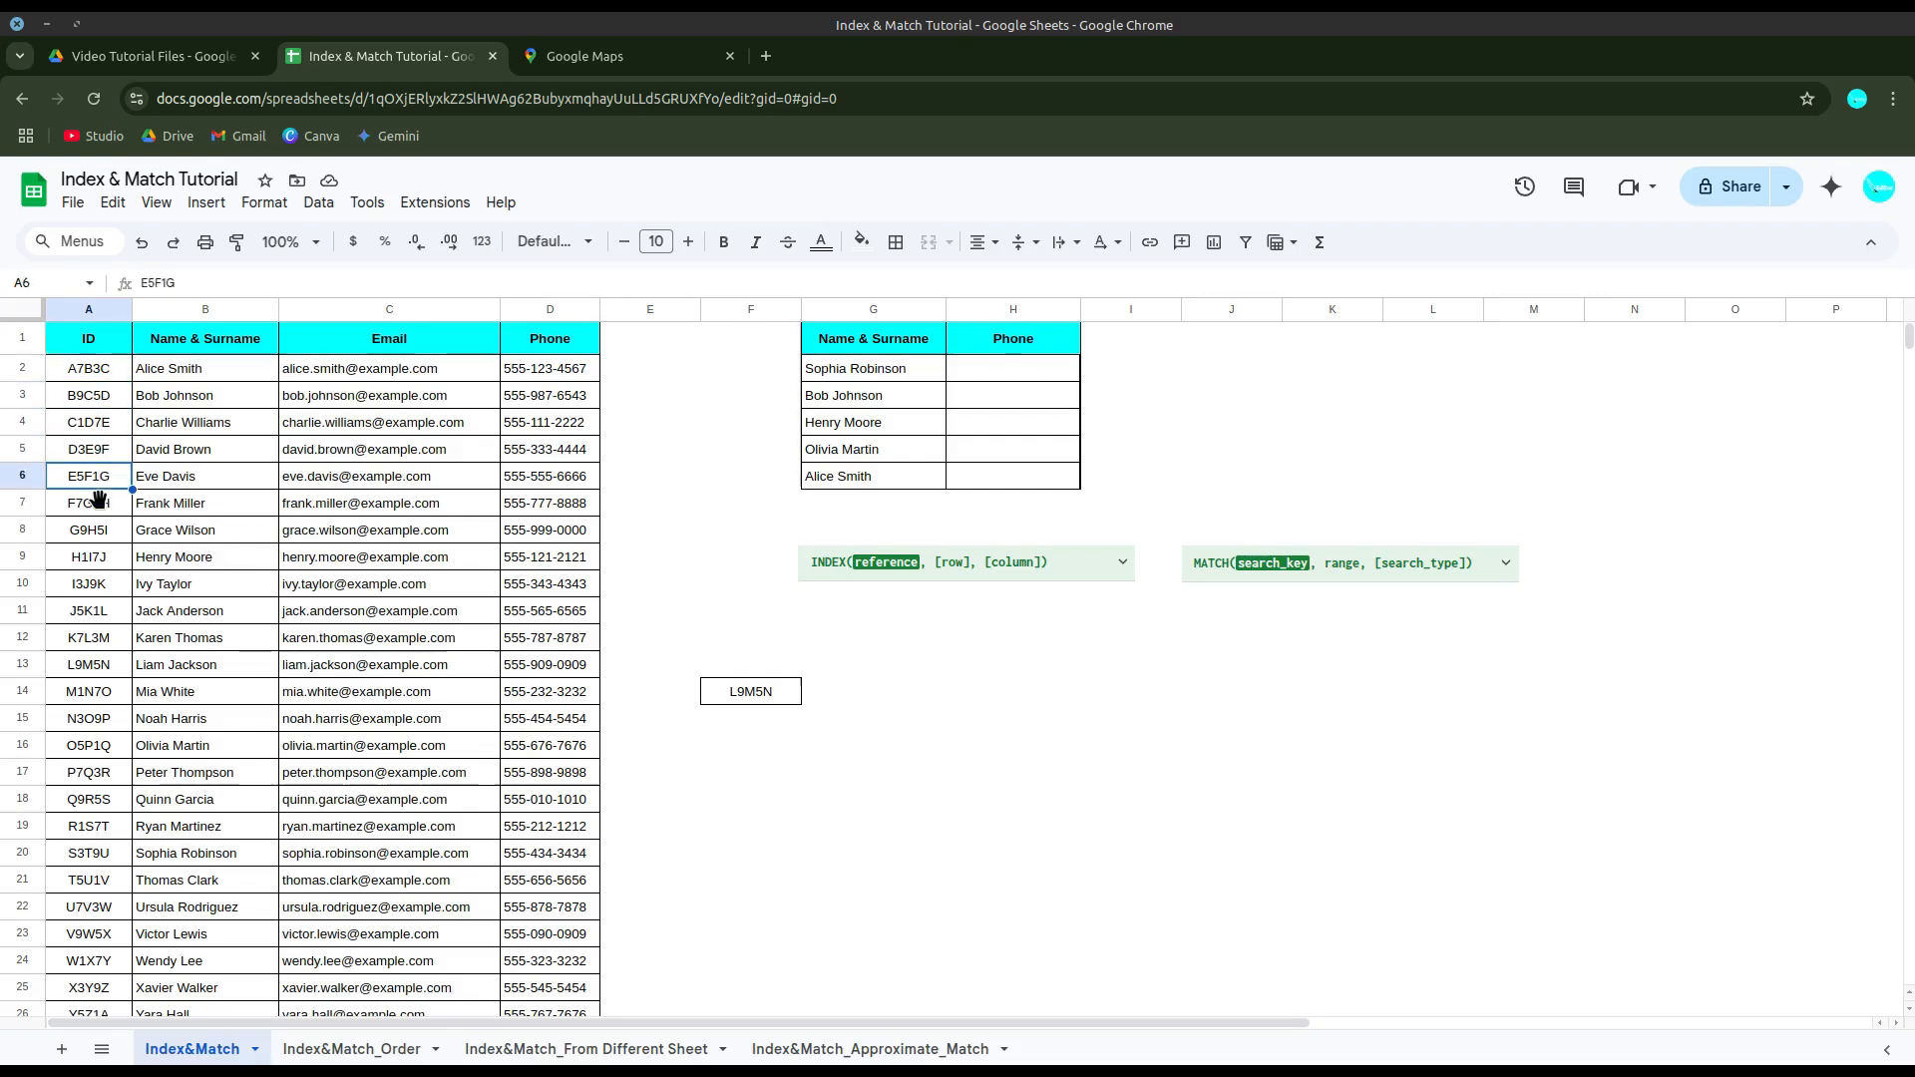
left_click(103, 506)
left_click(98, 532)
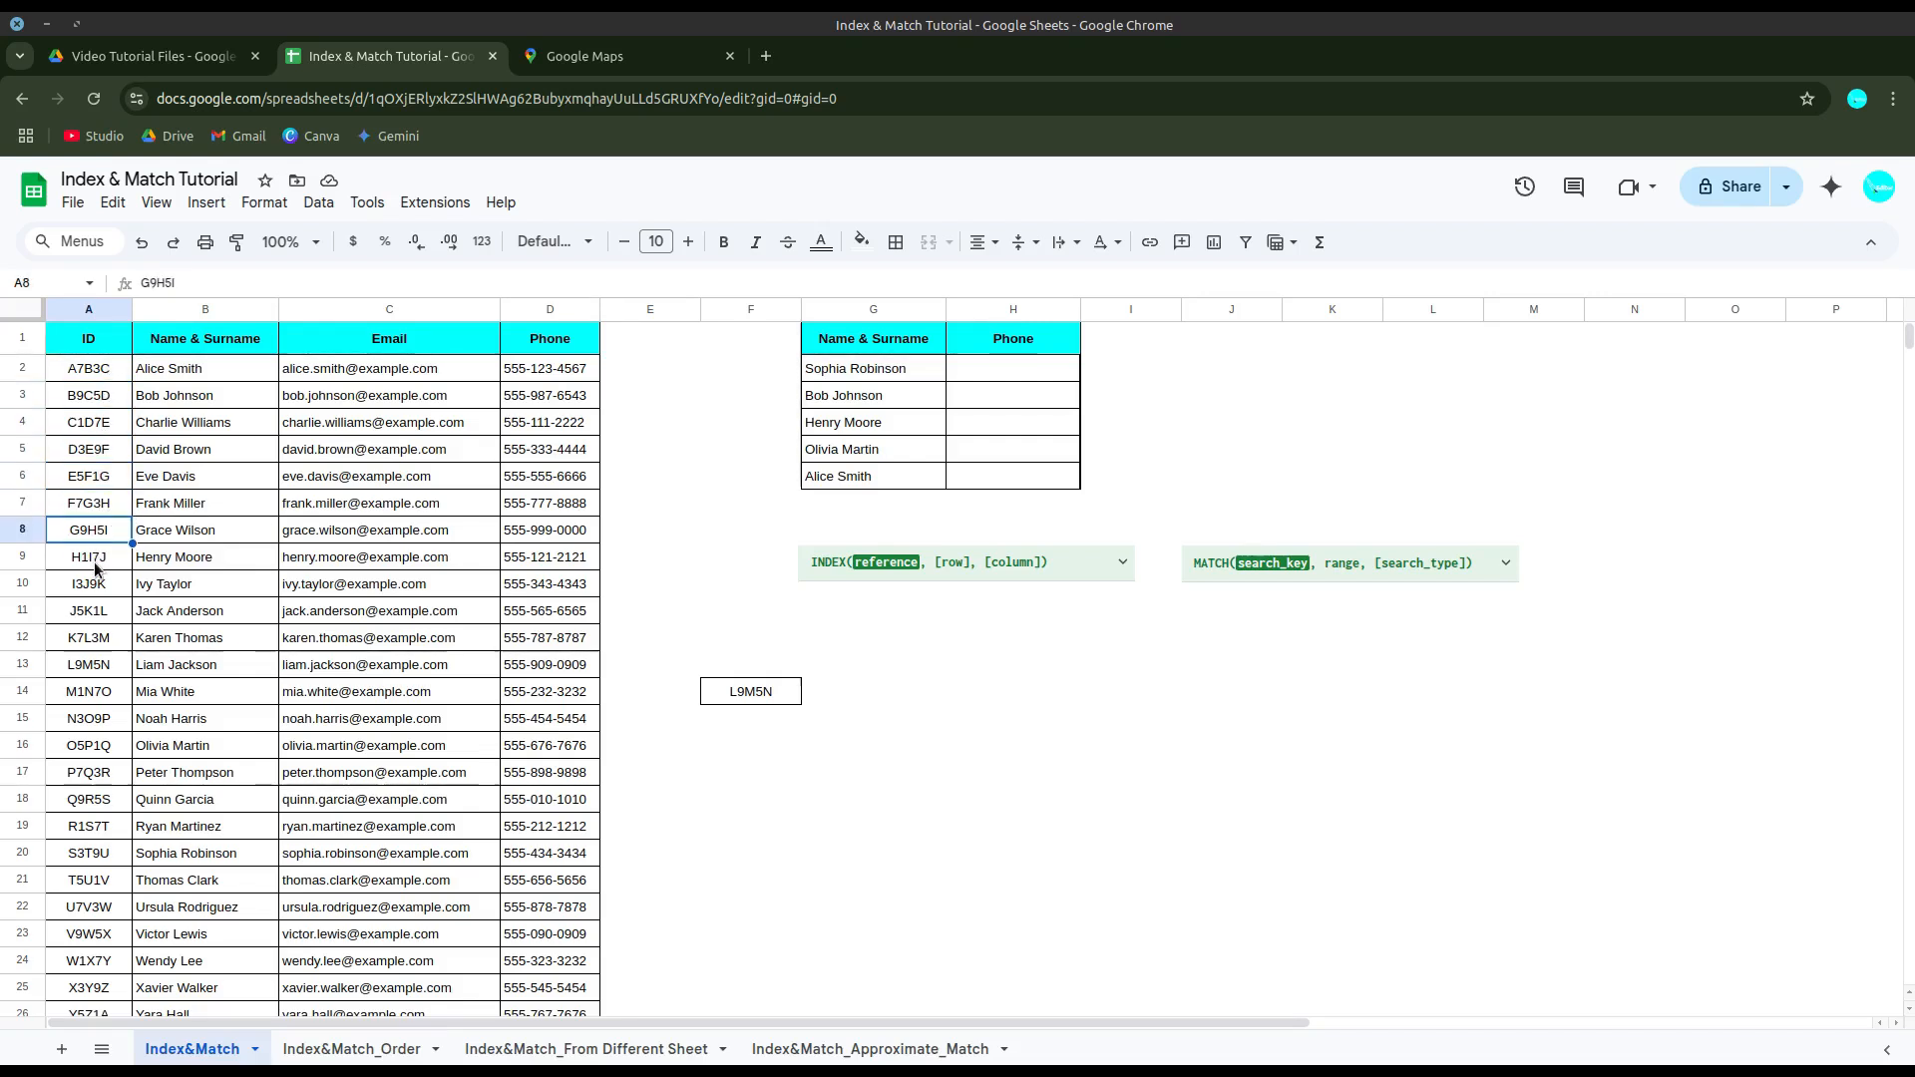
left_click(96, 559)
left_click(97, 588)
left_click(96, 613)
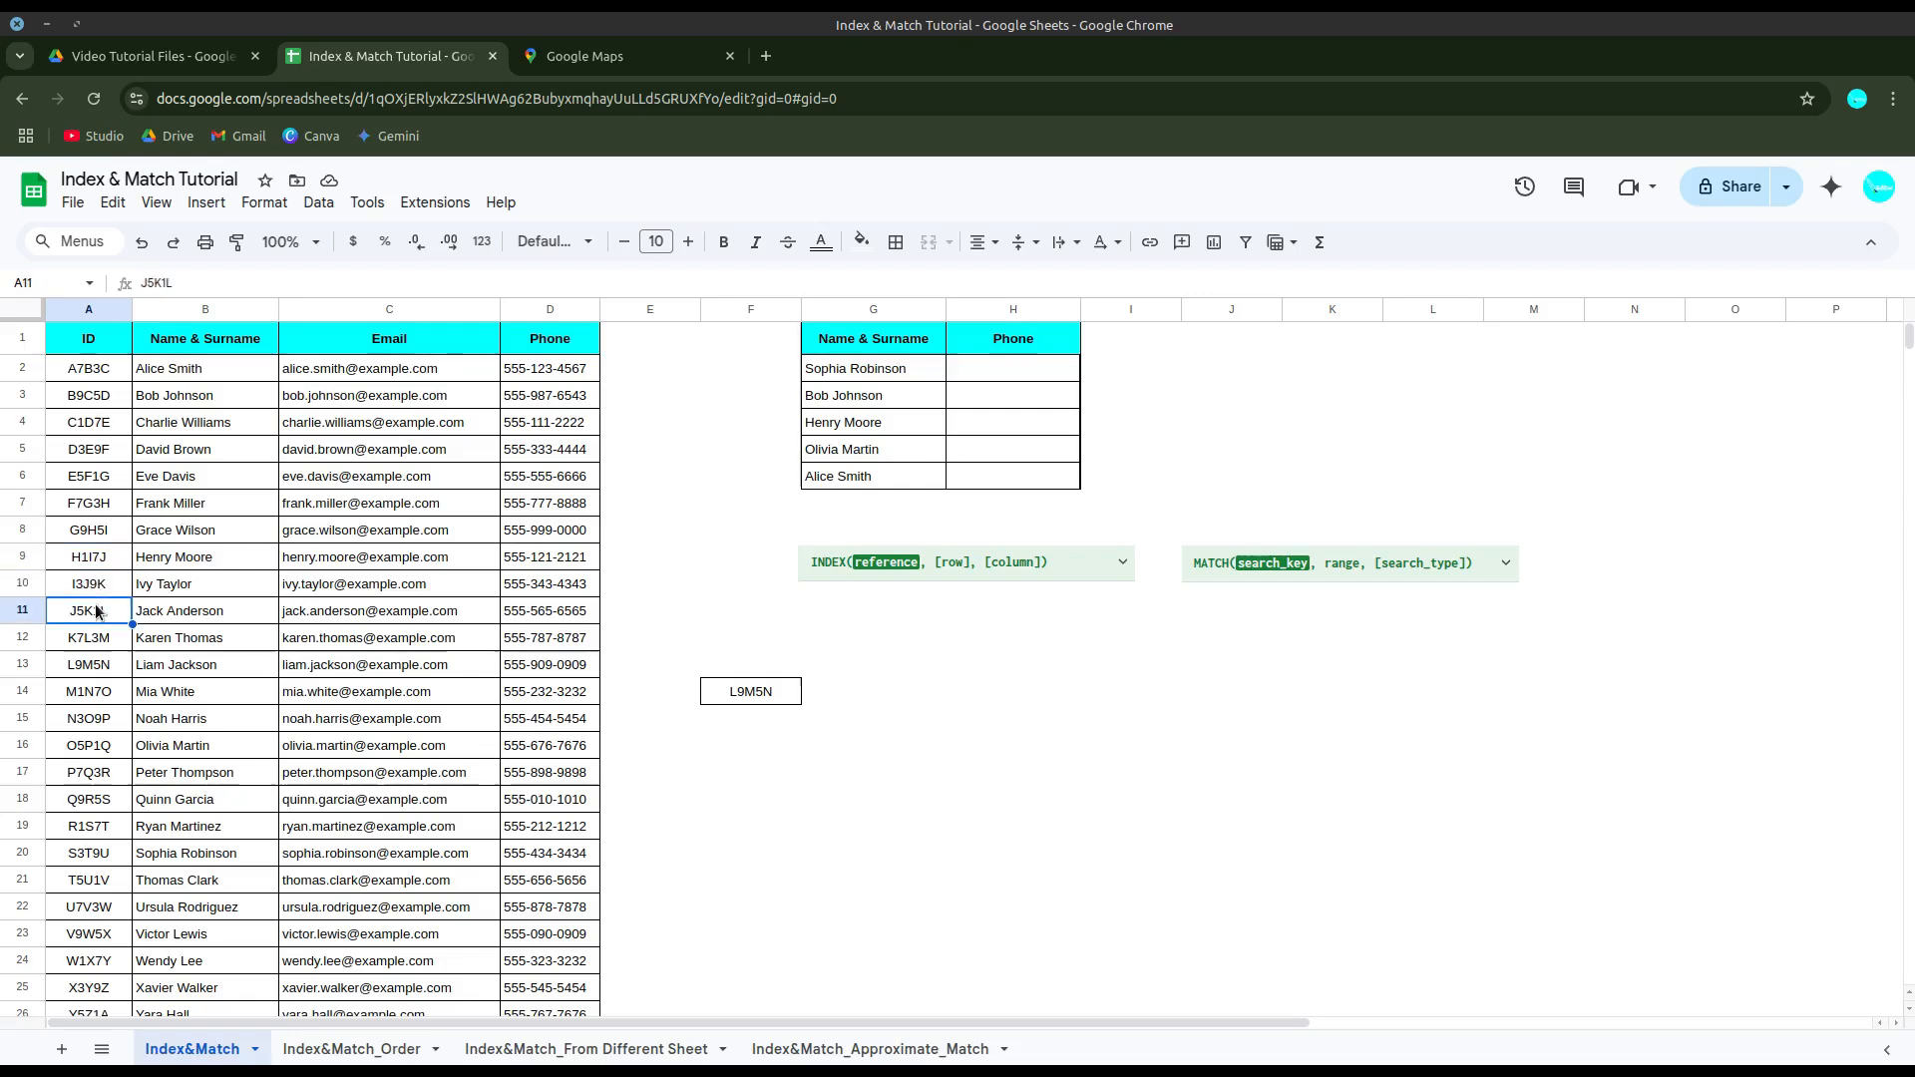
left_click(98, 643)
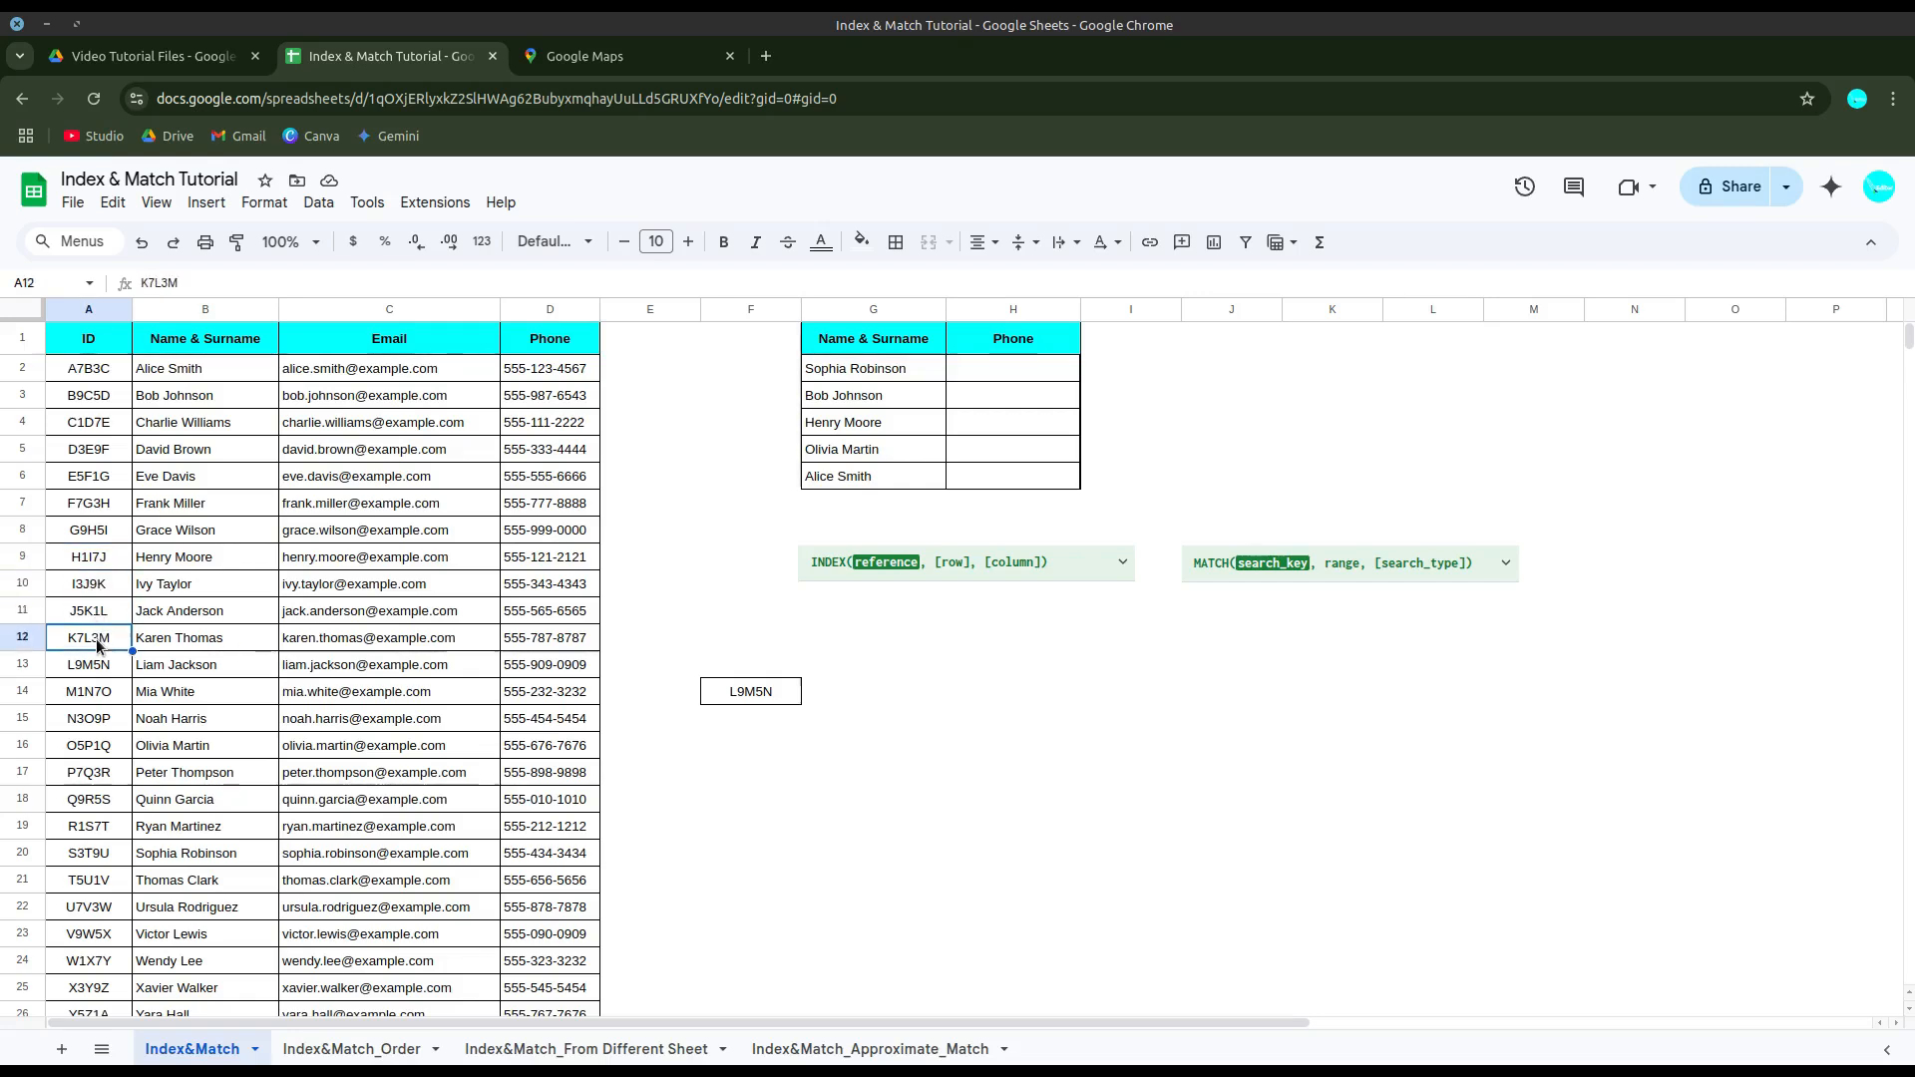
left_click(100, 665)
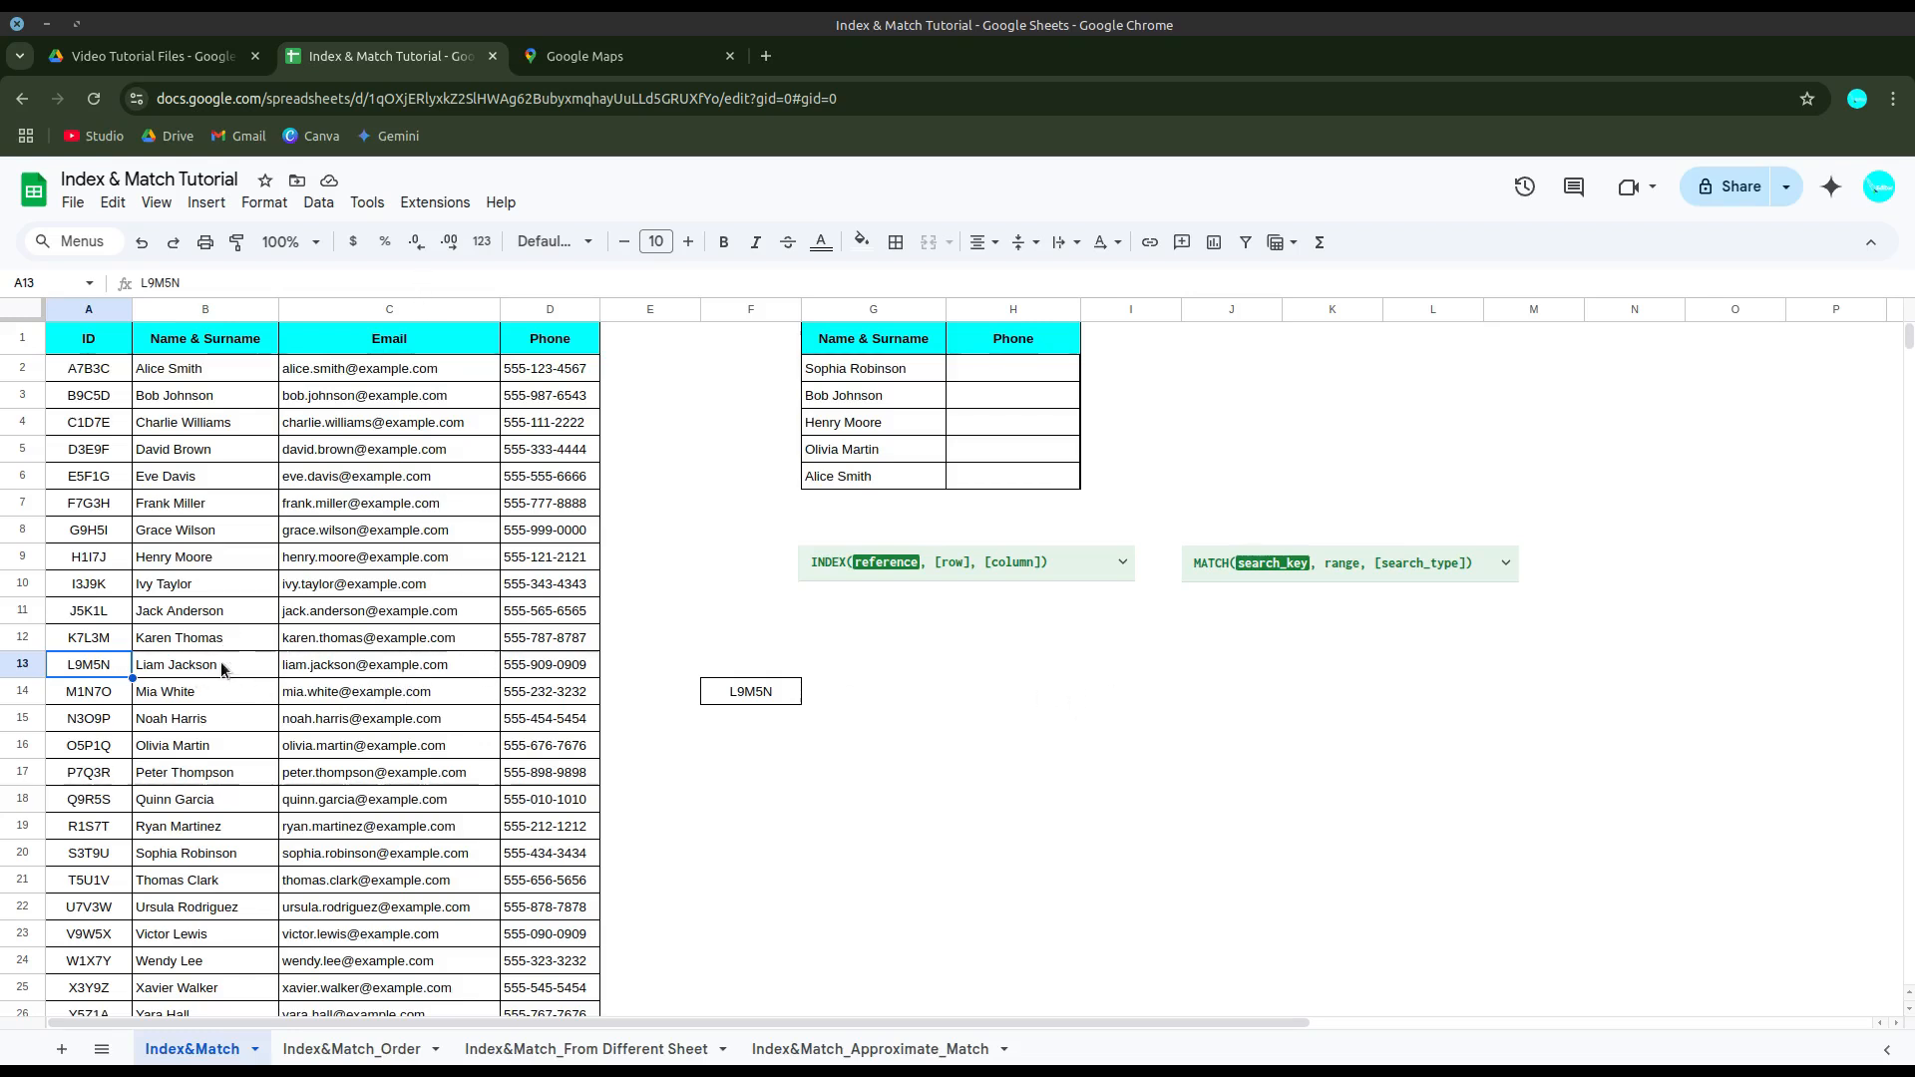
Step: Start an INDEX formula in cell G14 with the data table as the absolute reference $A$2:$D$51
left_click(874, 695)
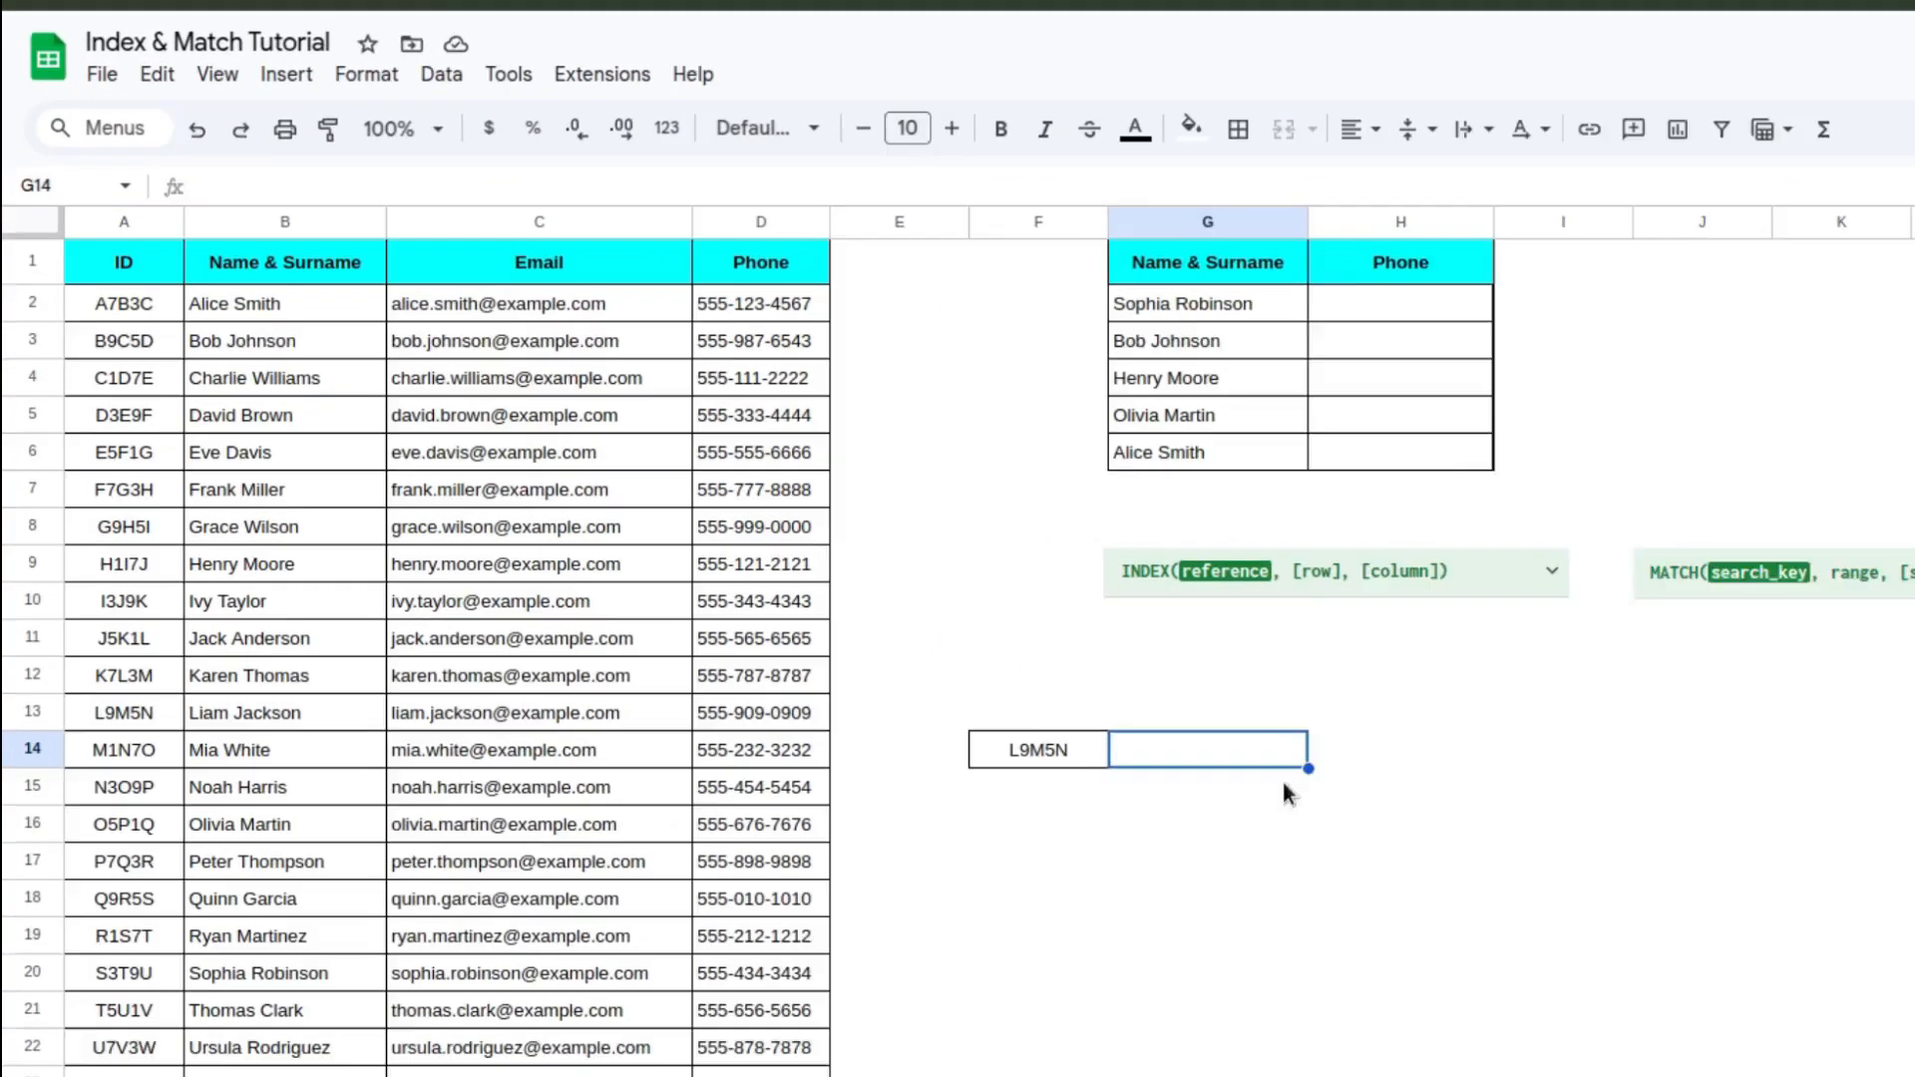
type("=")
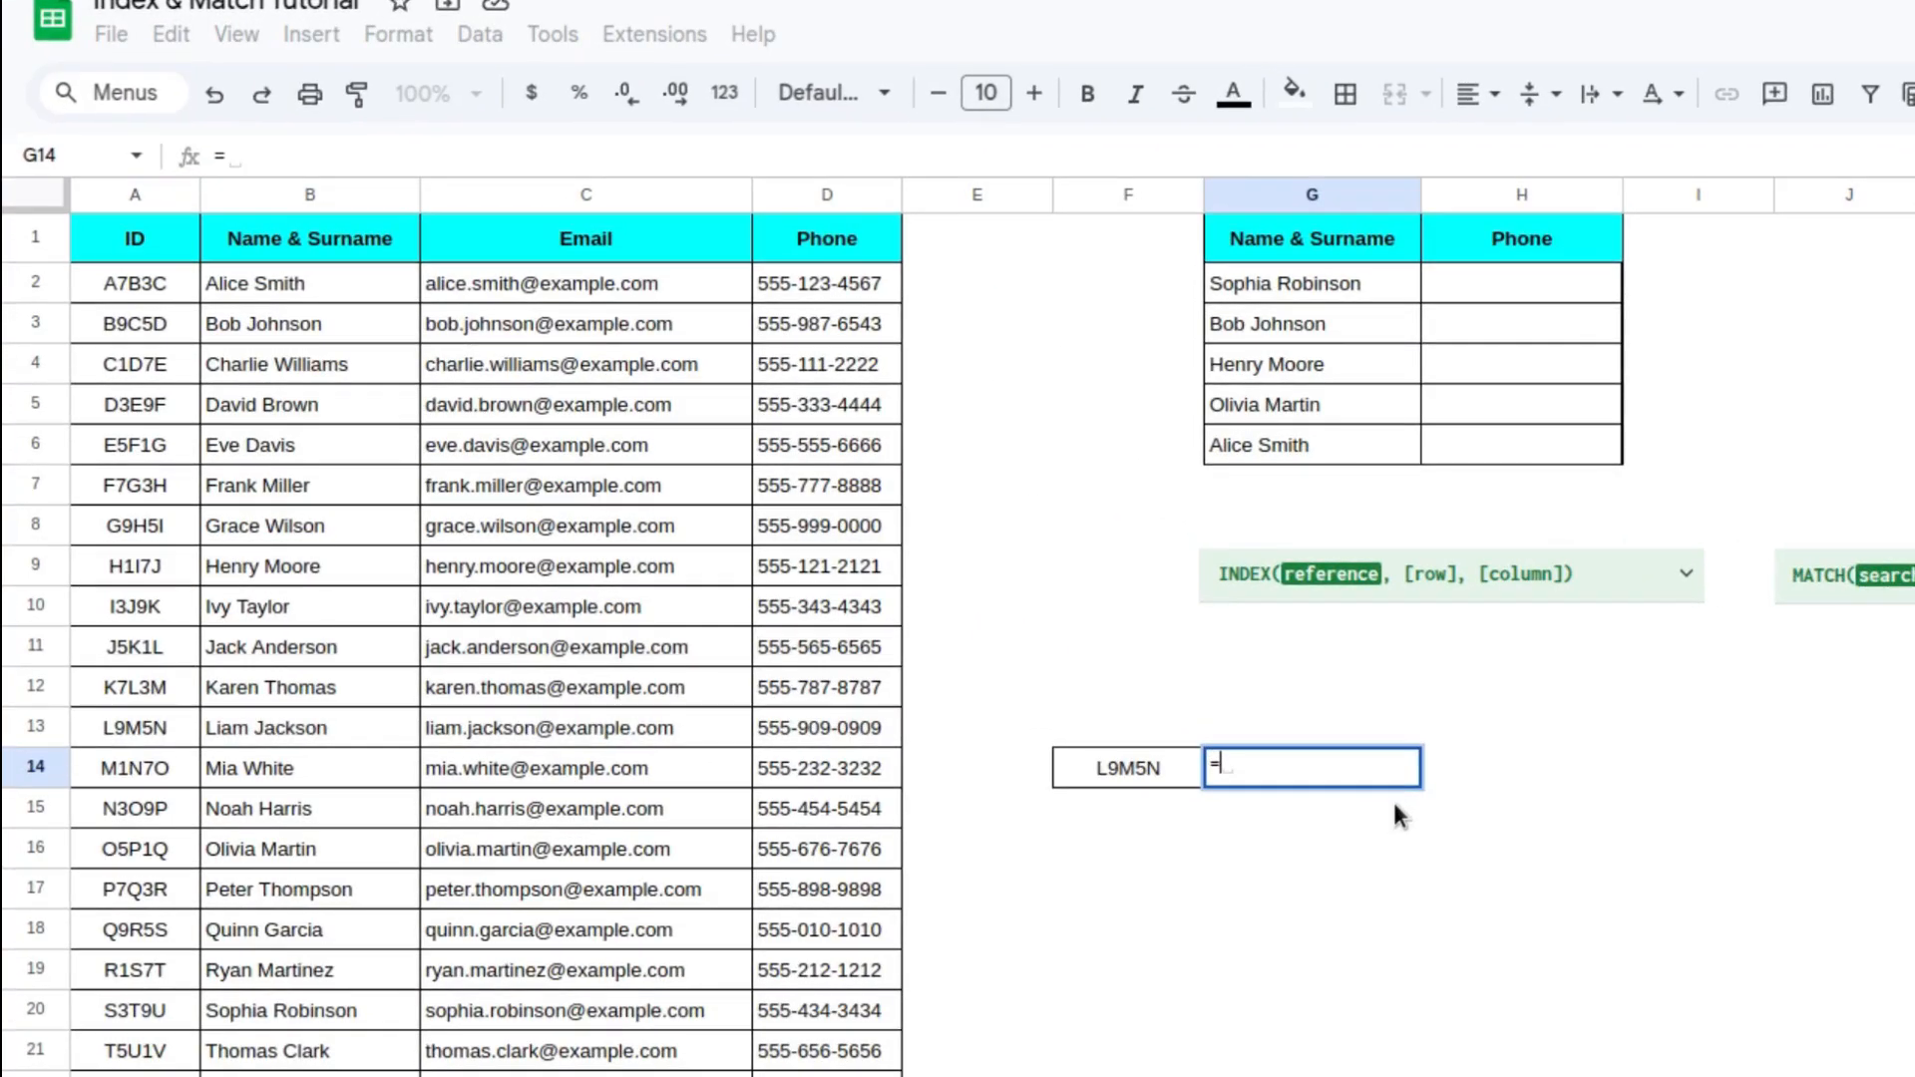
type("index")
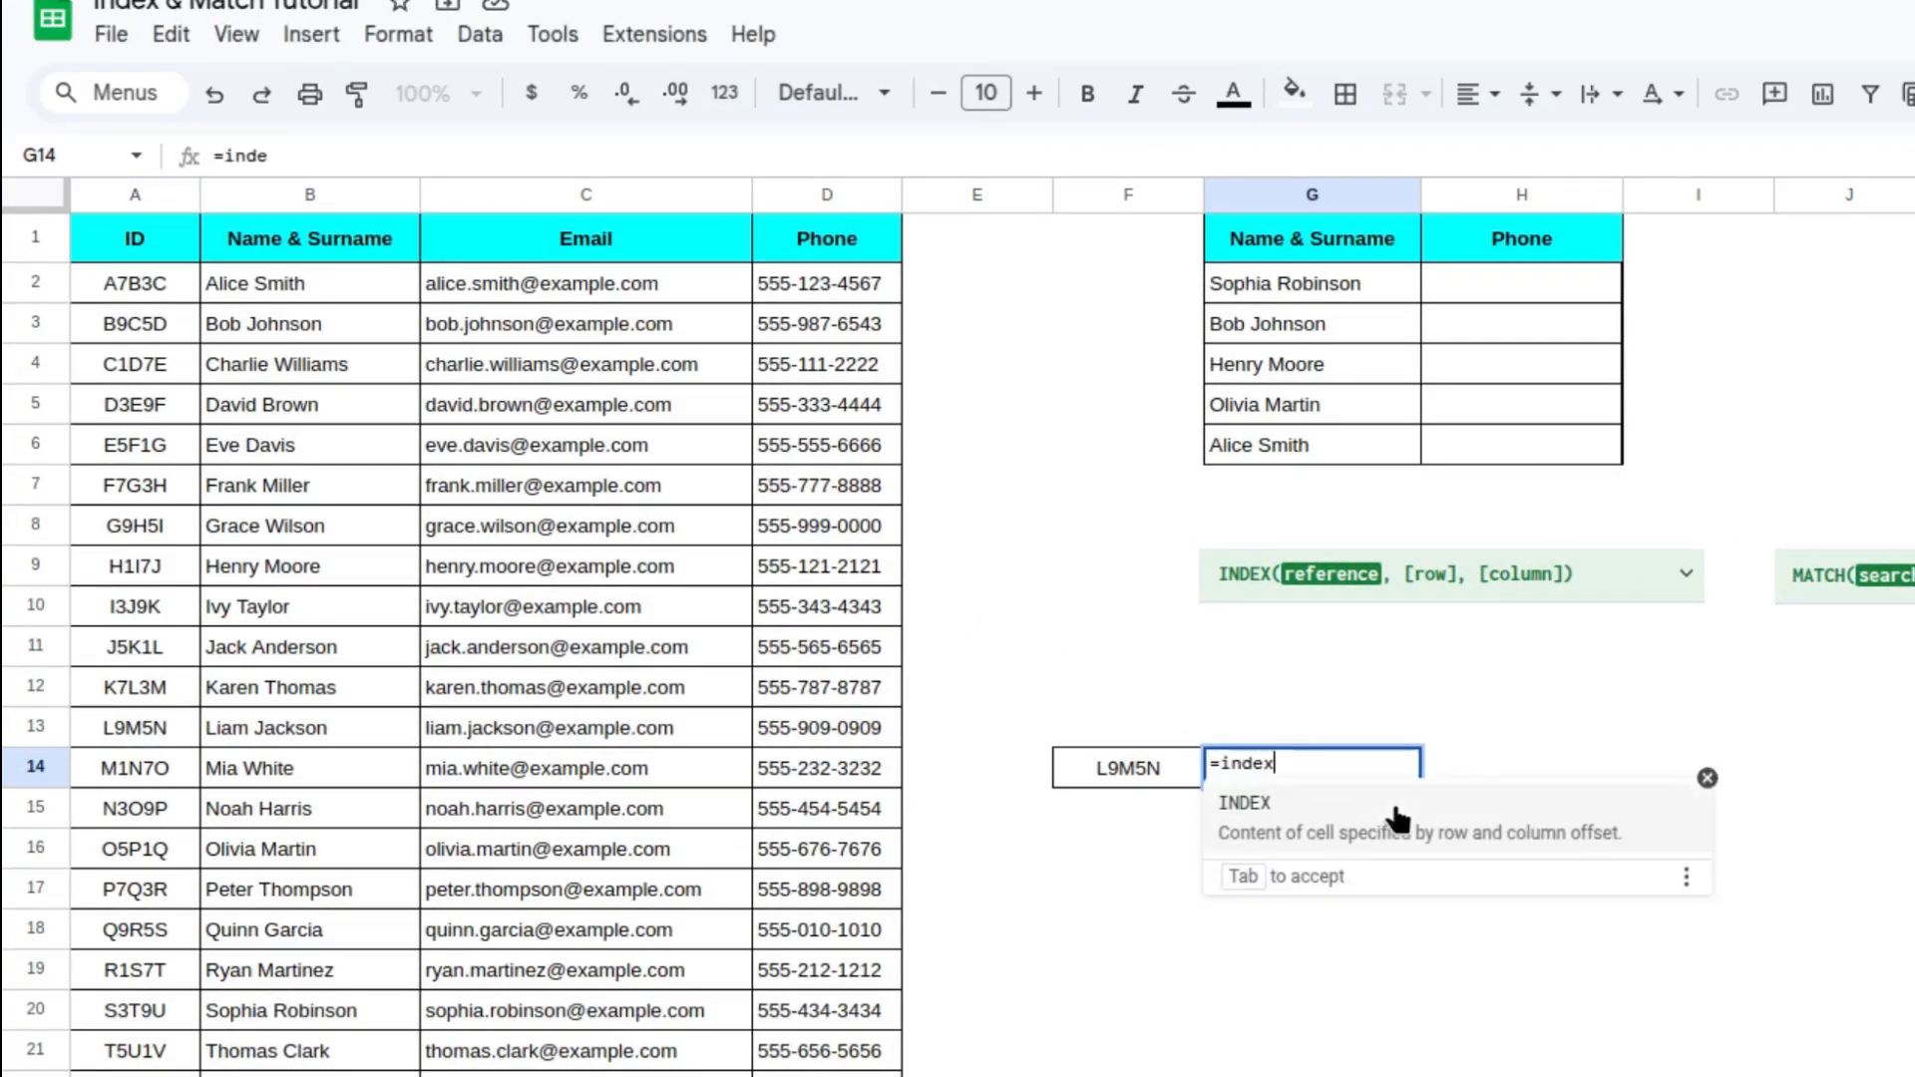
key("Tab")
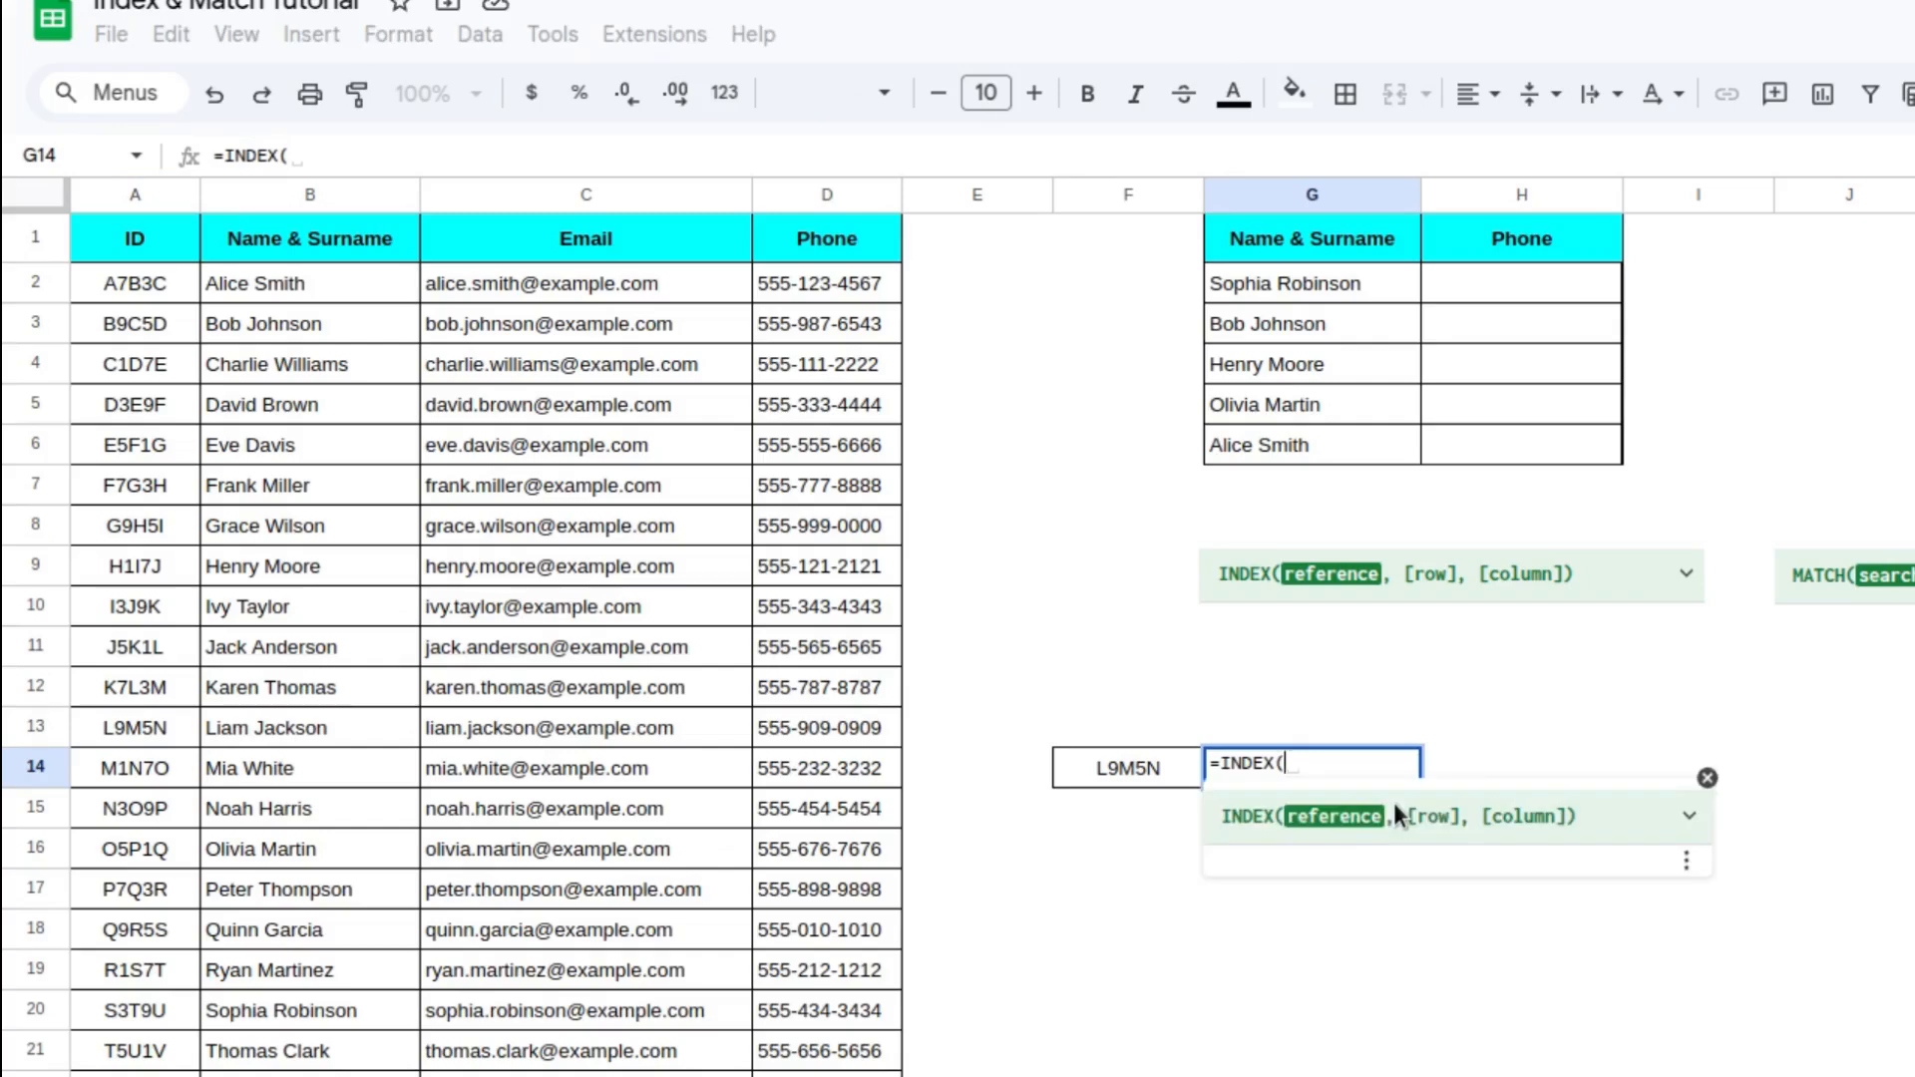
left_click_drag(105, 289, 828, 1075)
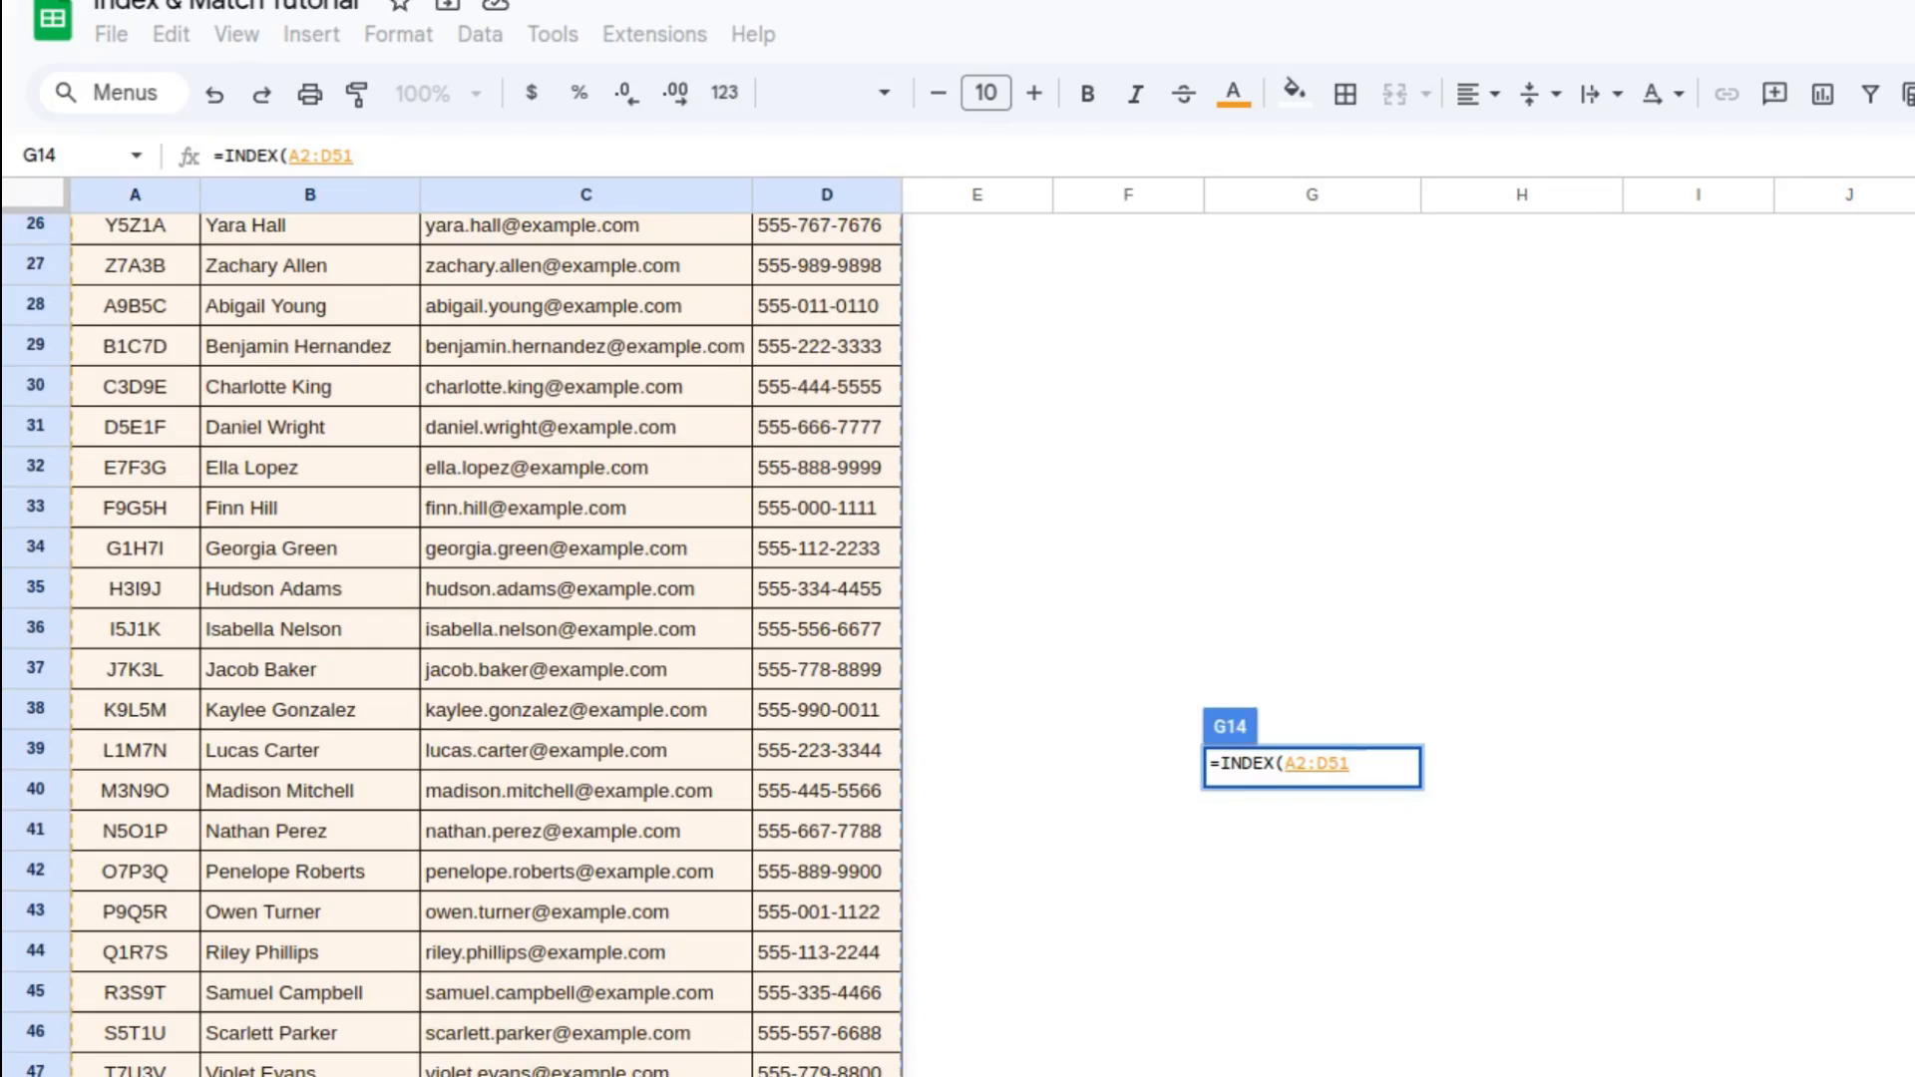
key("F4")
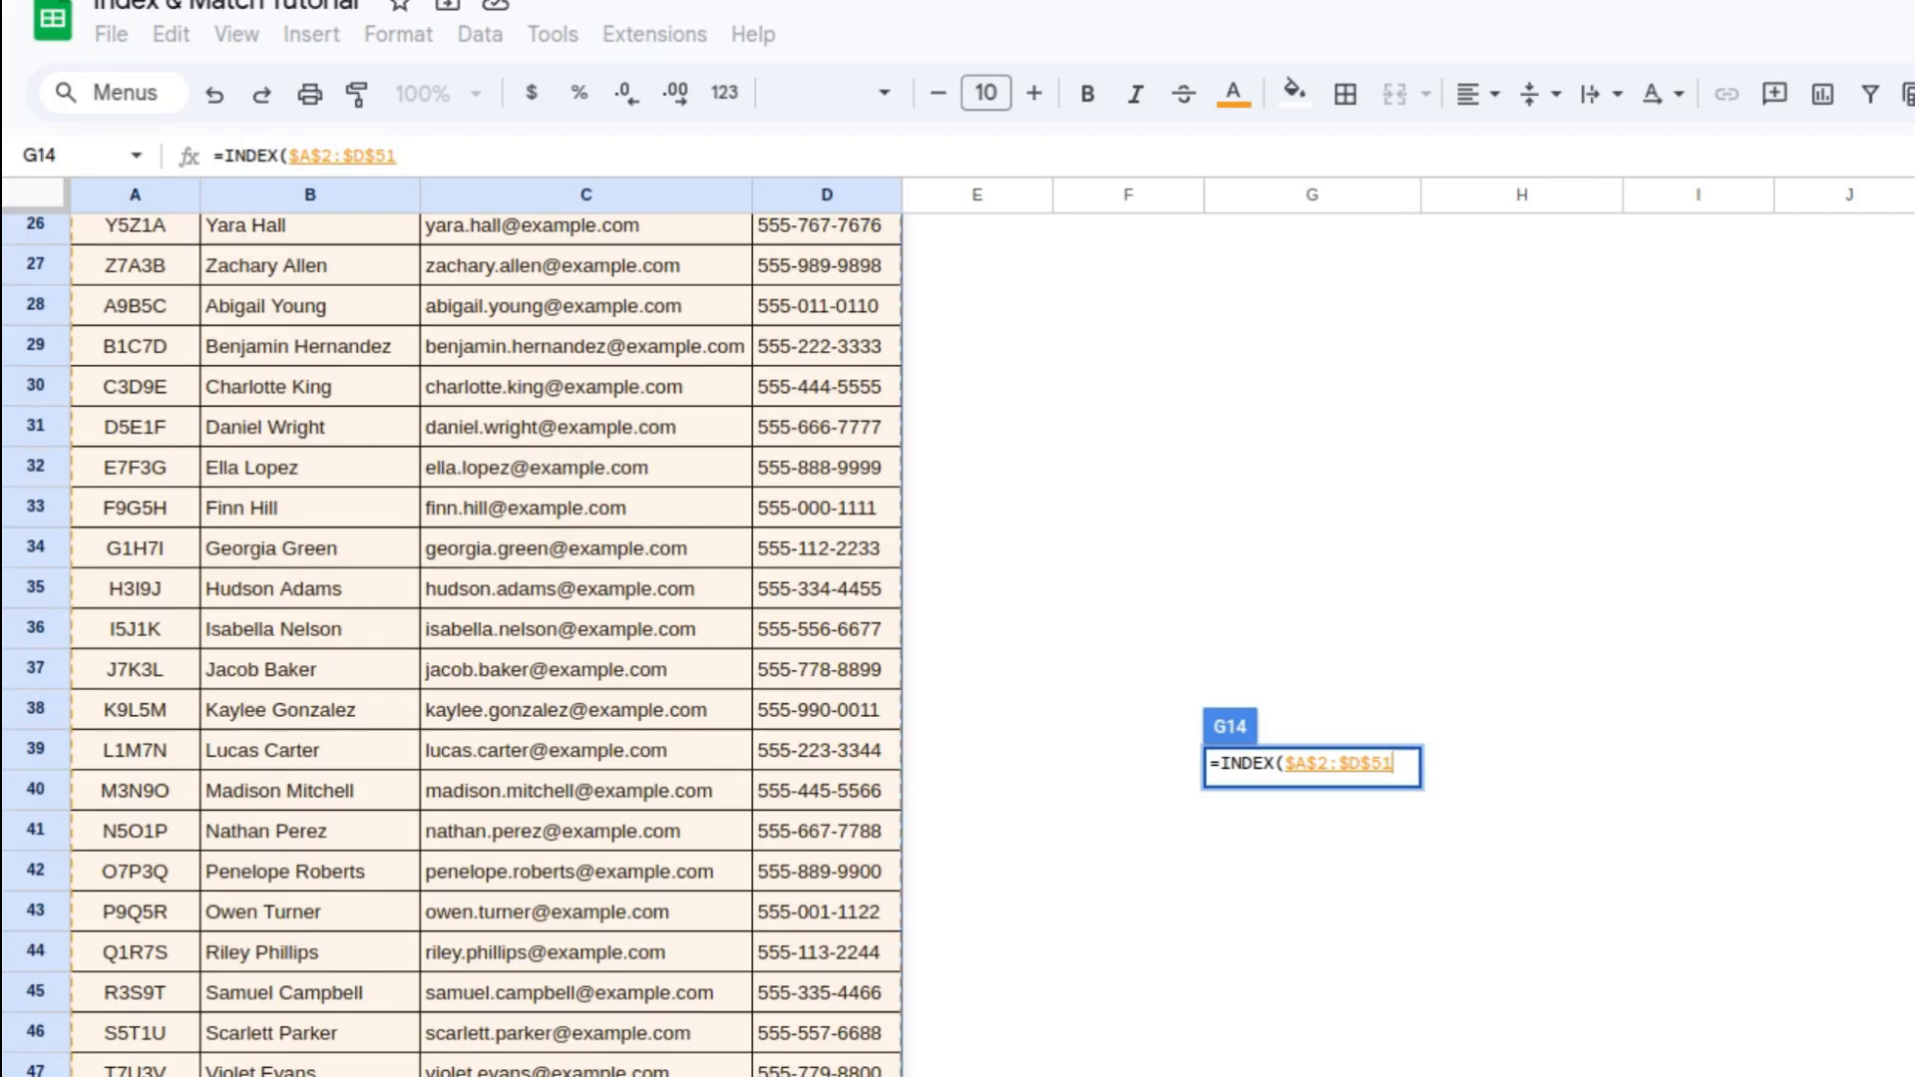
type(",")
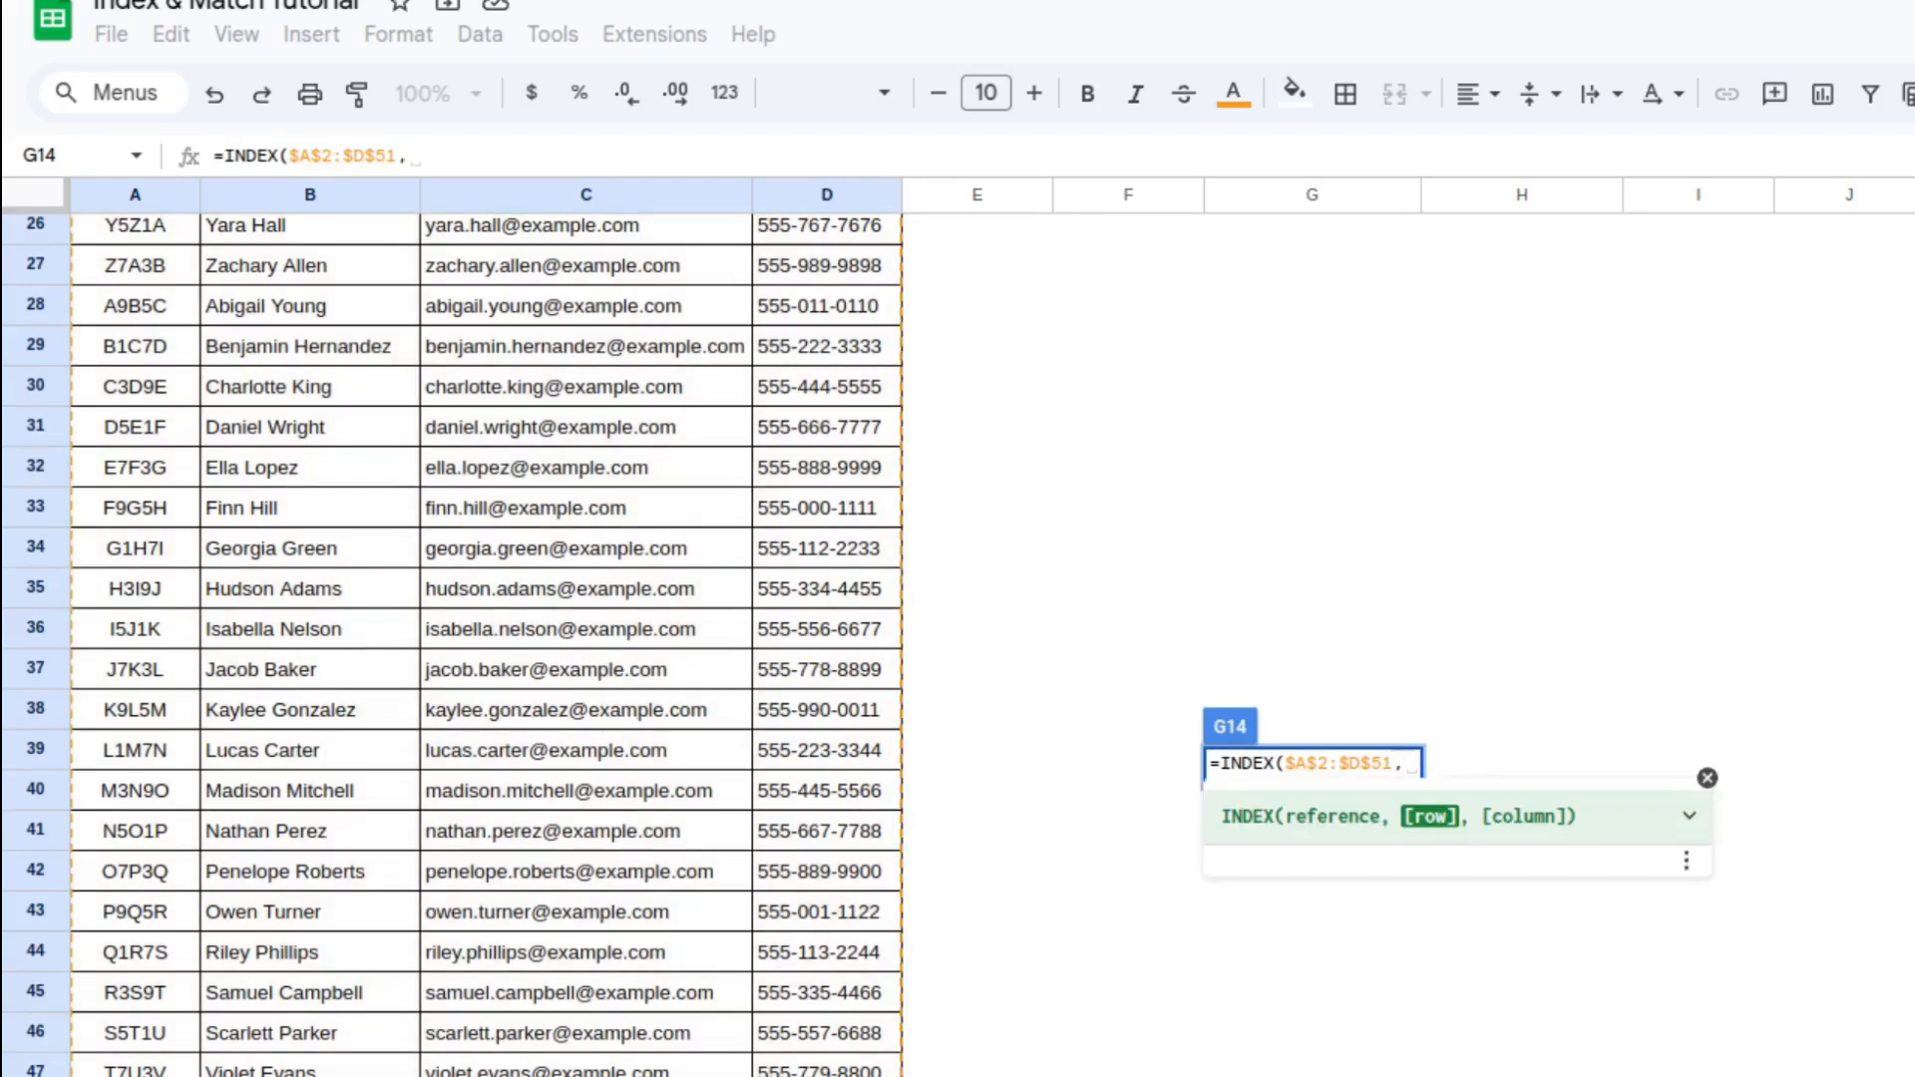
Step: Complete the INDEX formula in G14 with row 12 and column 3
scroll(454, 638, "up", 8)
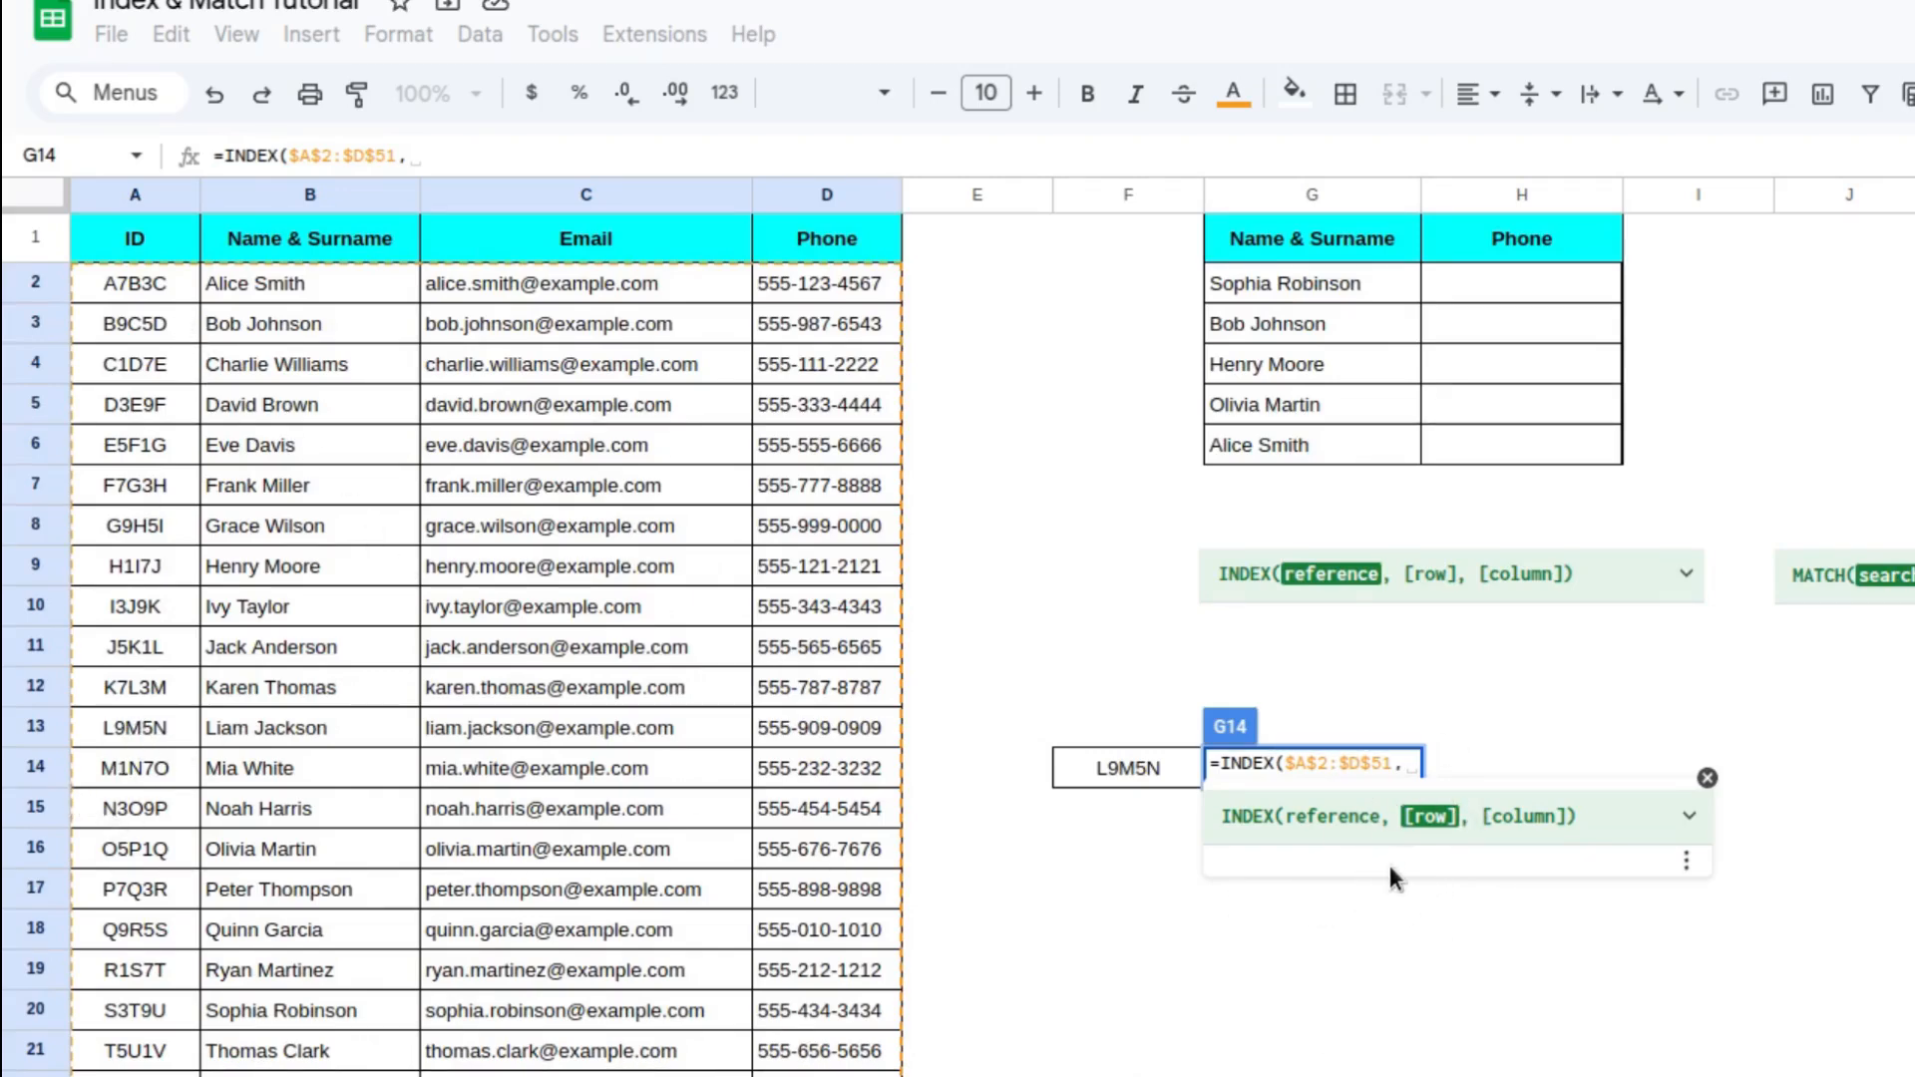
type("12")
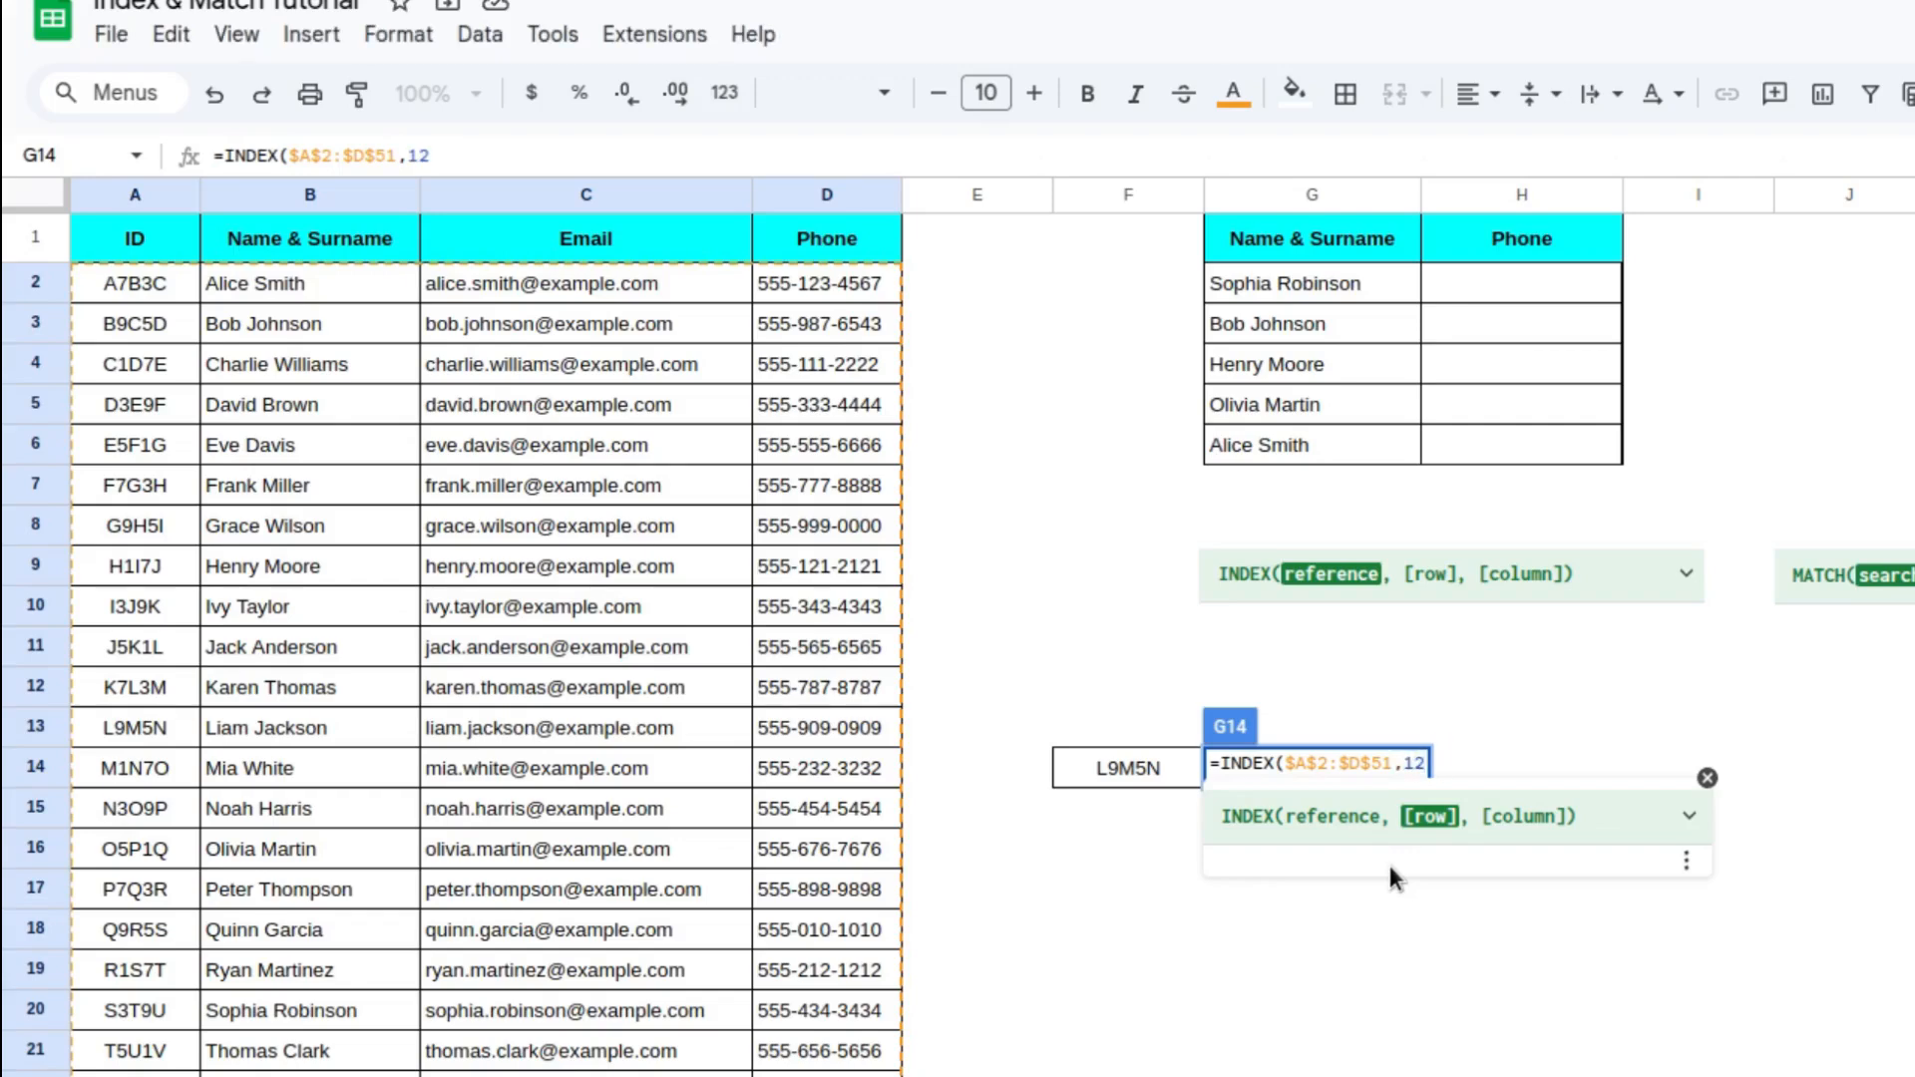
type(",")
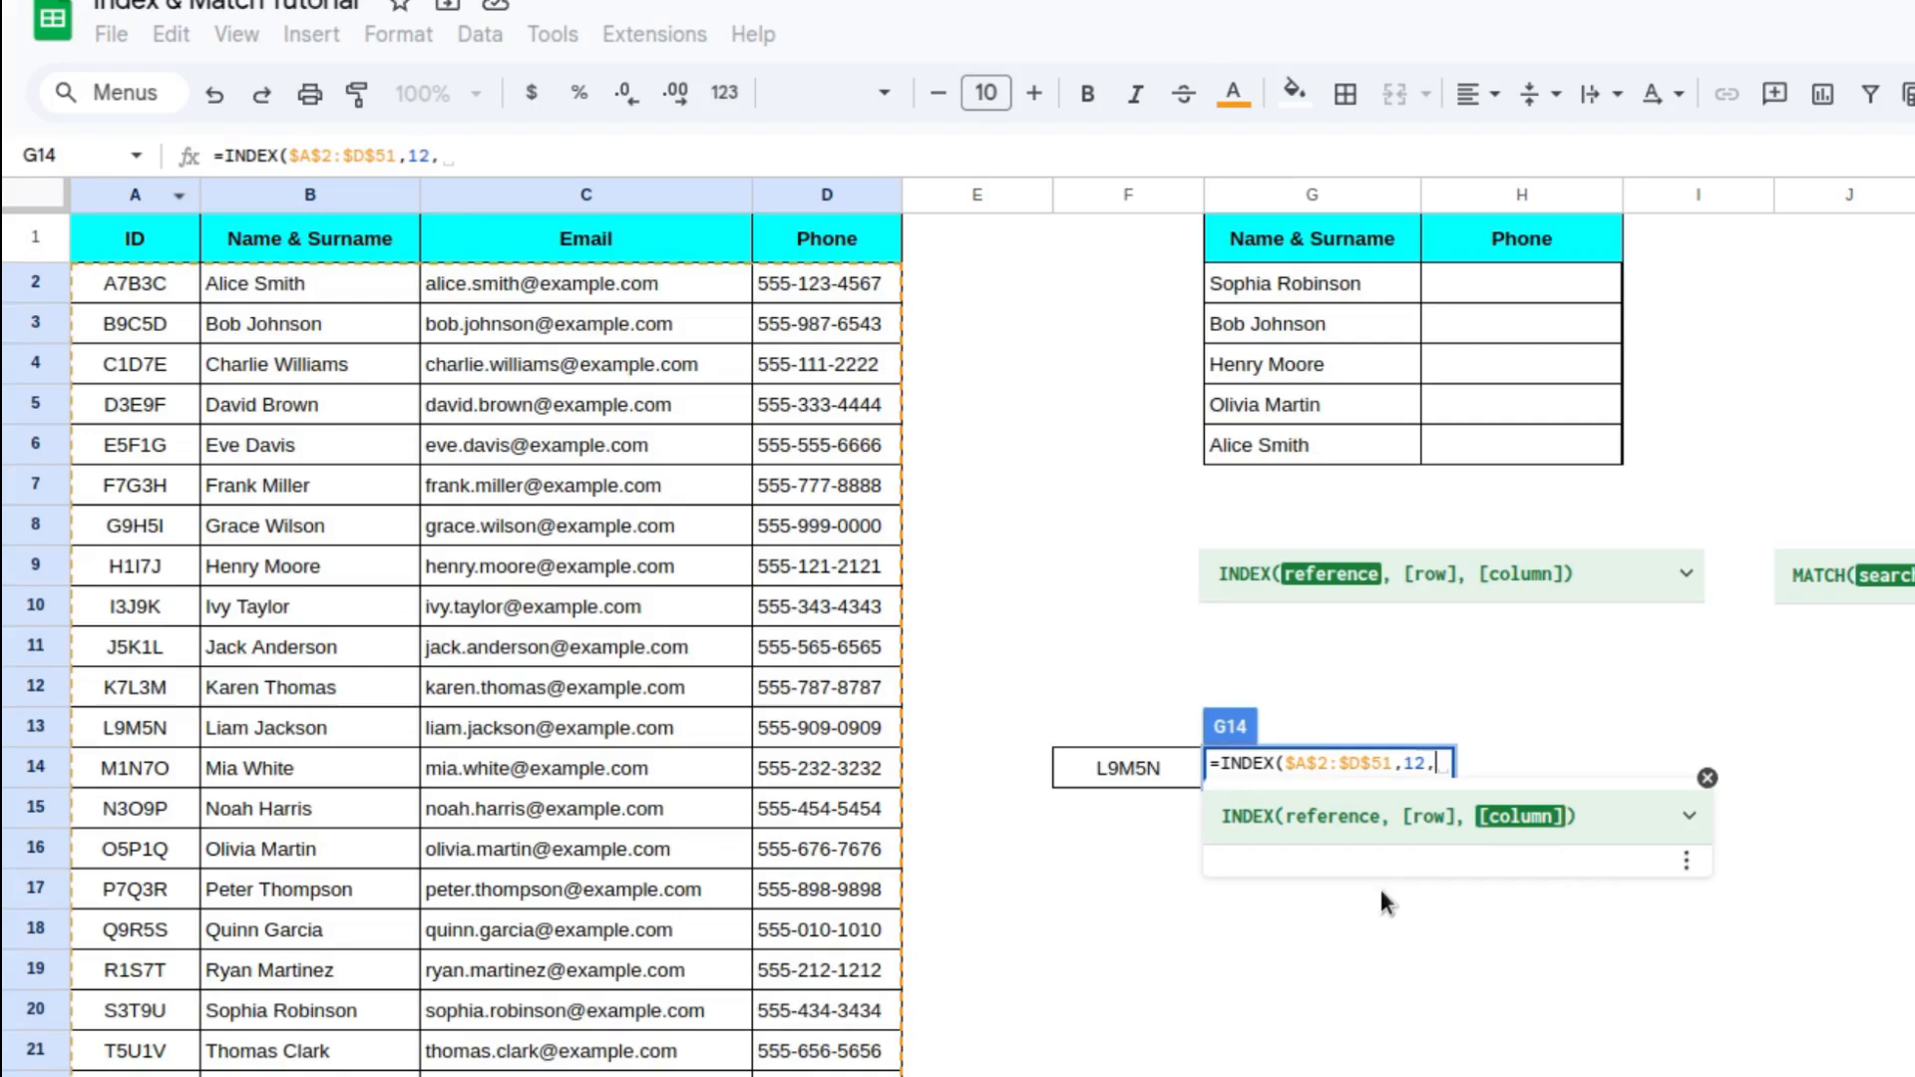
type("3")
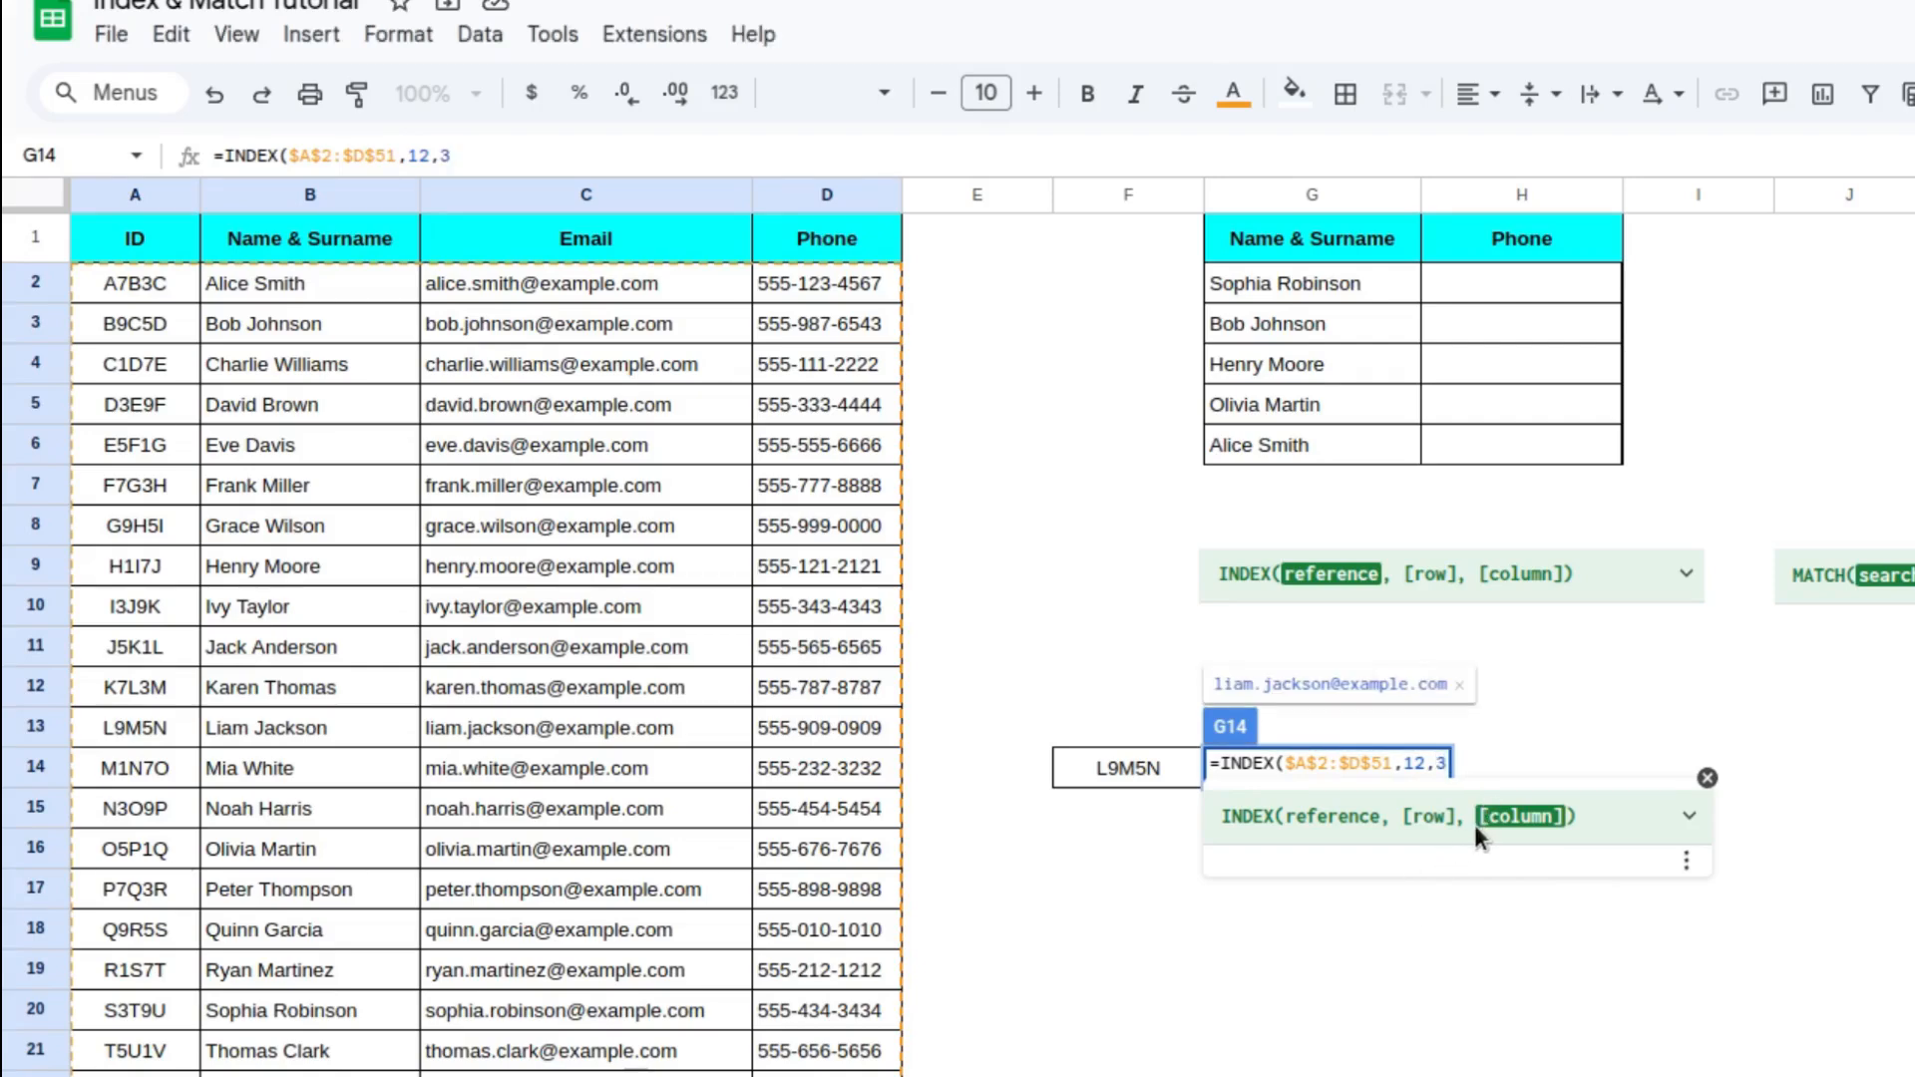
type(")")
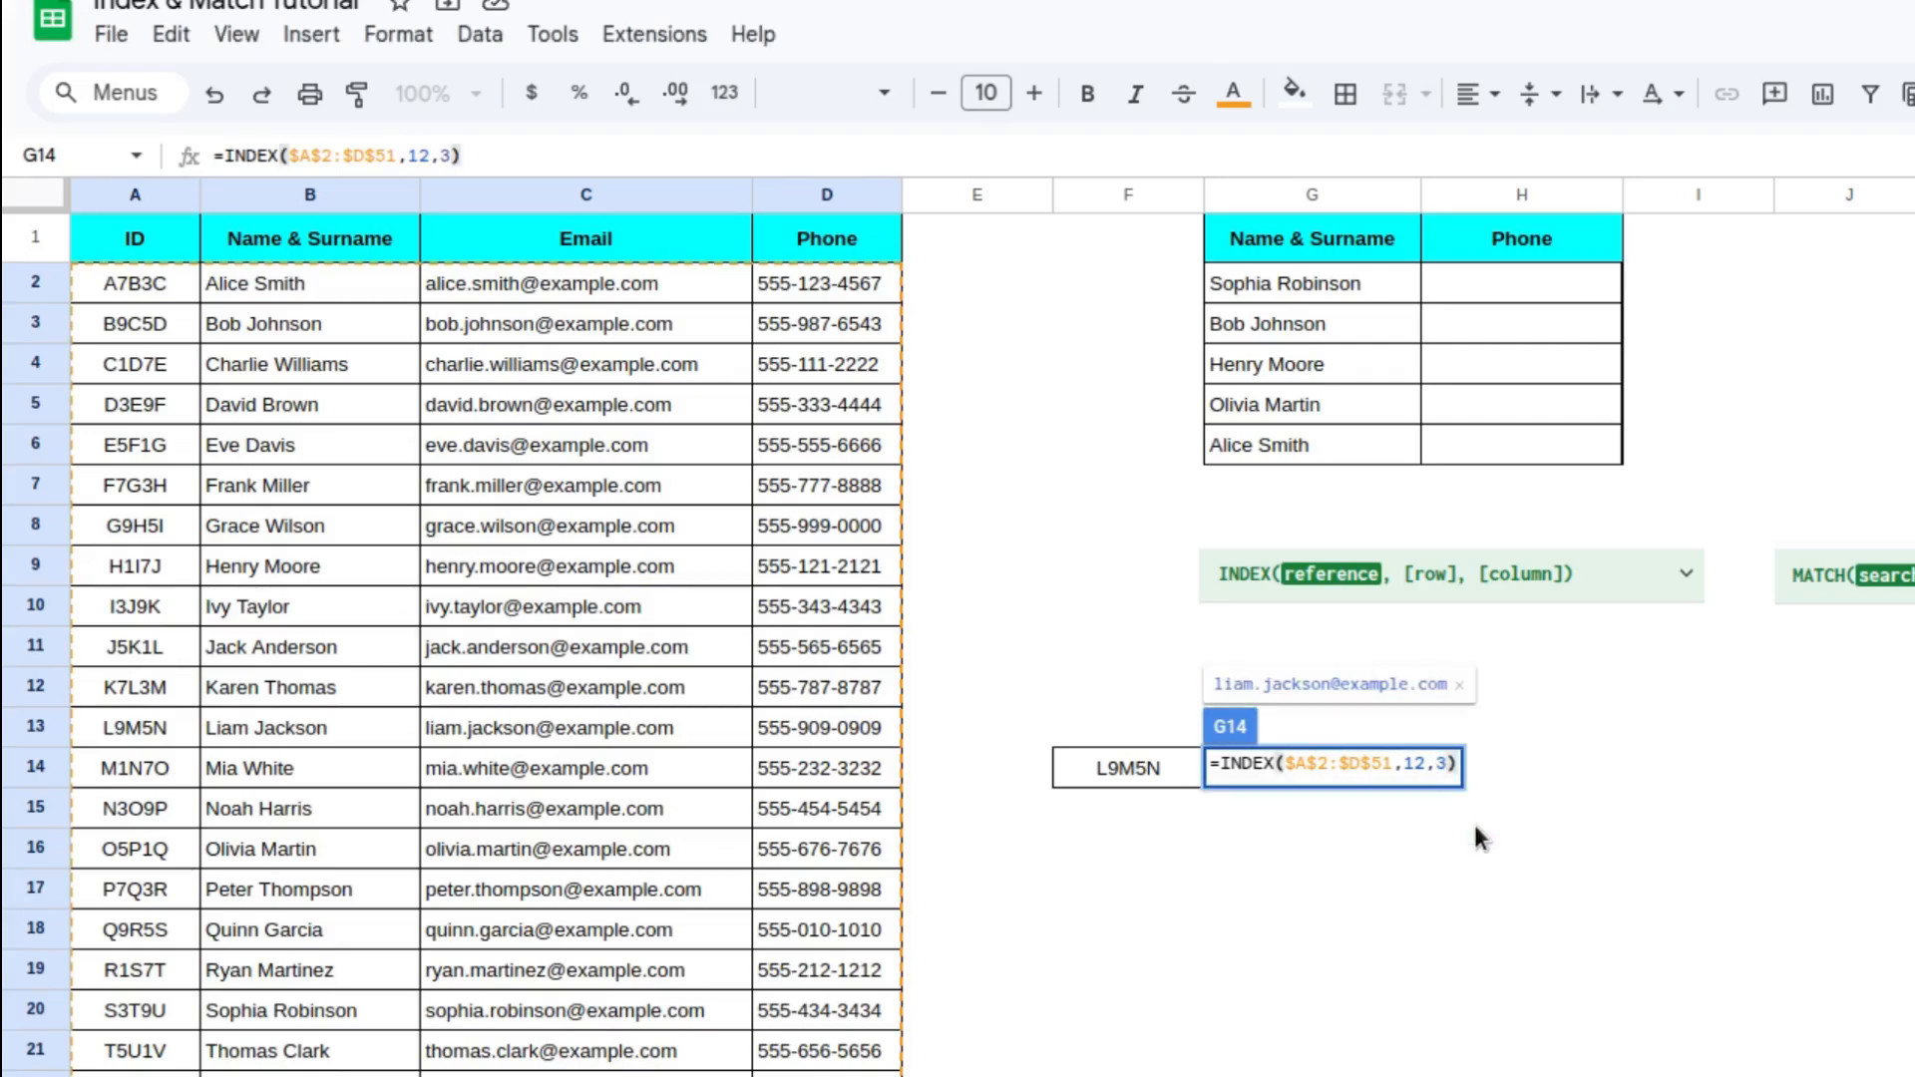
key("Return")
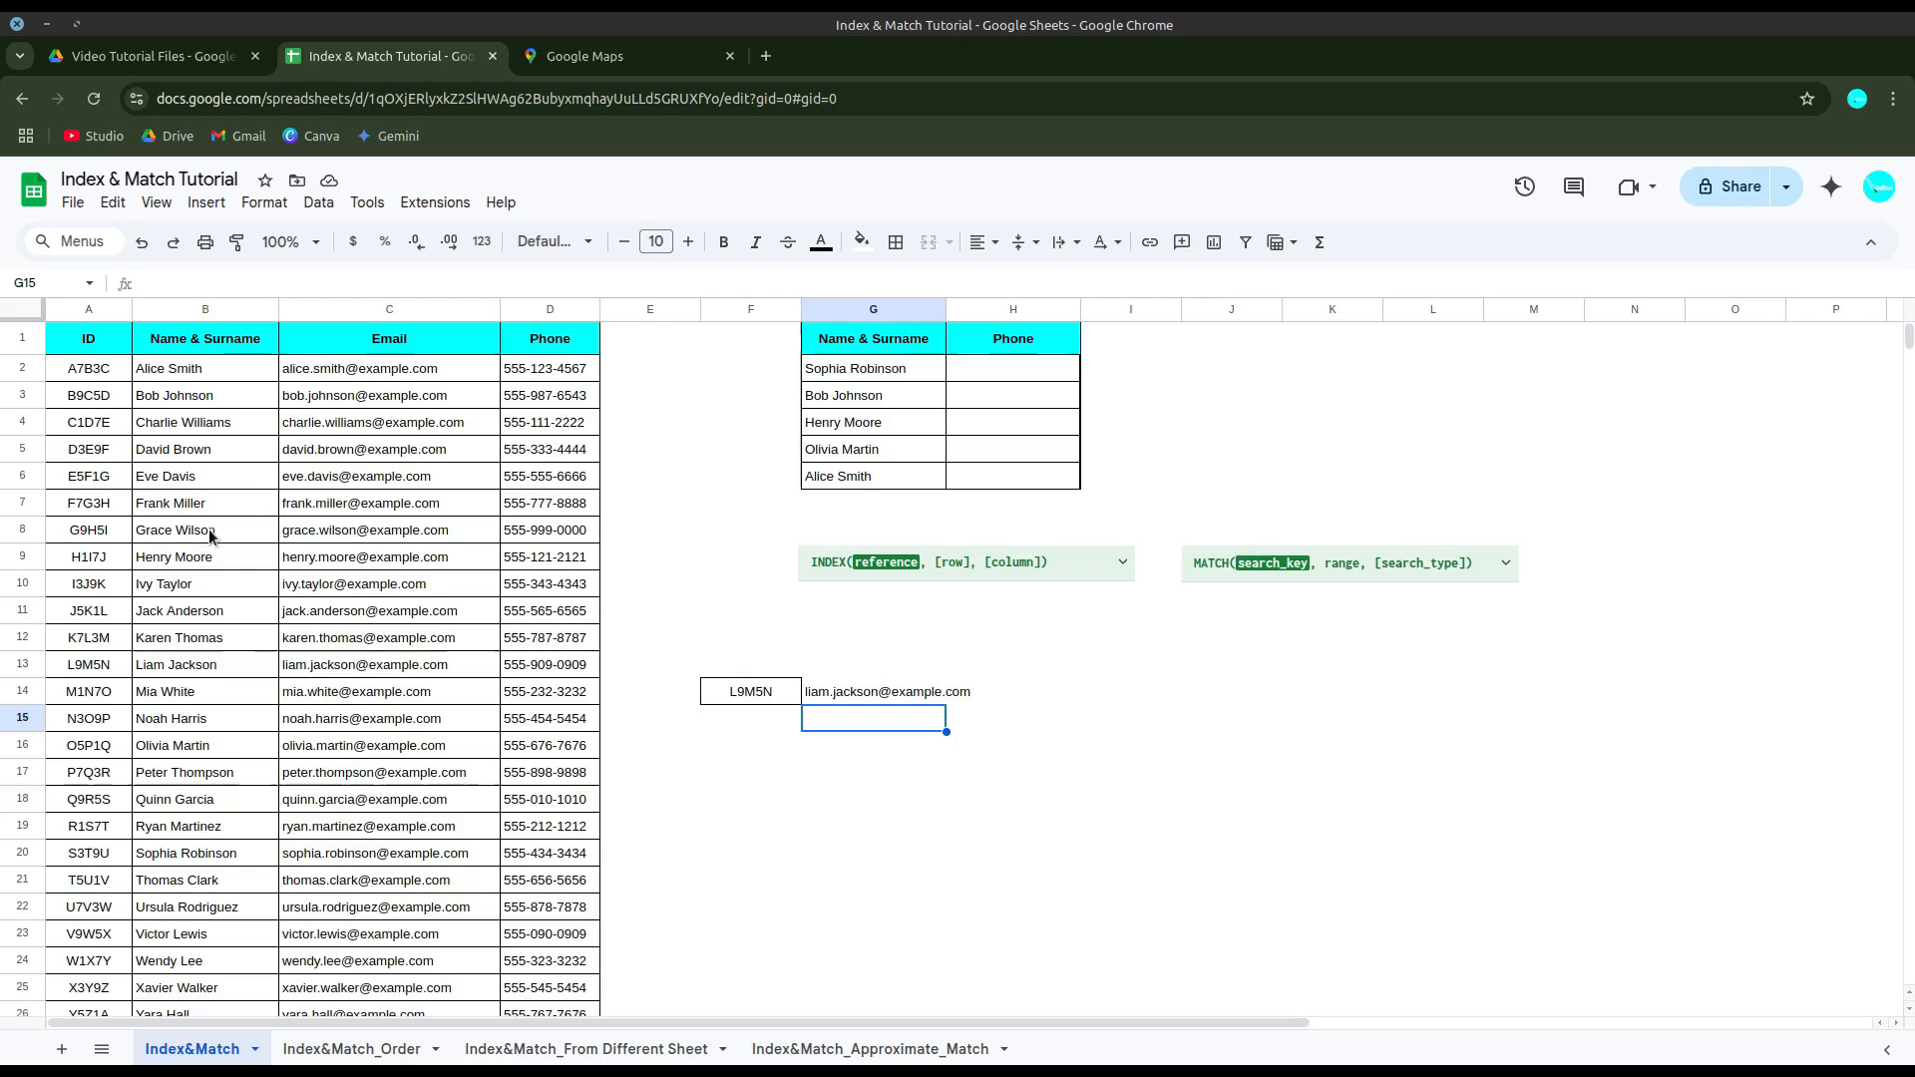
Step: Switch to Google Maps, search for istanbul and pick a point in the Ataşehir area to view its coordinates
left_click(649, 60)
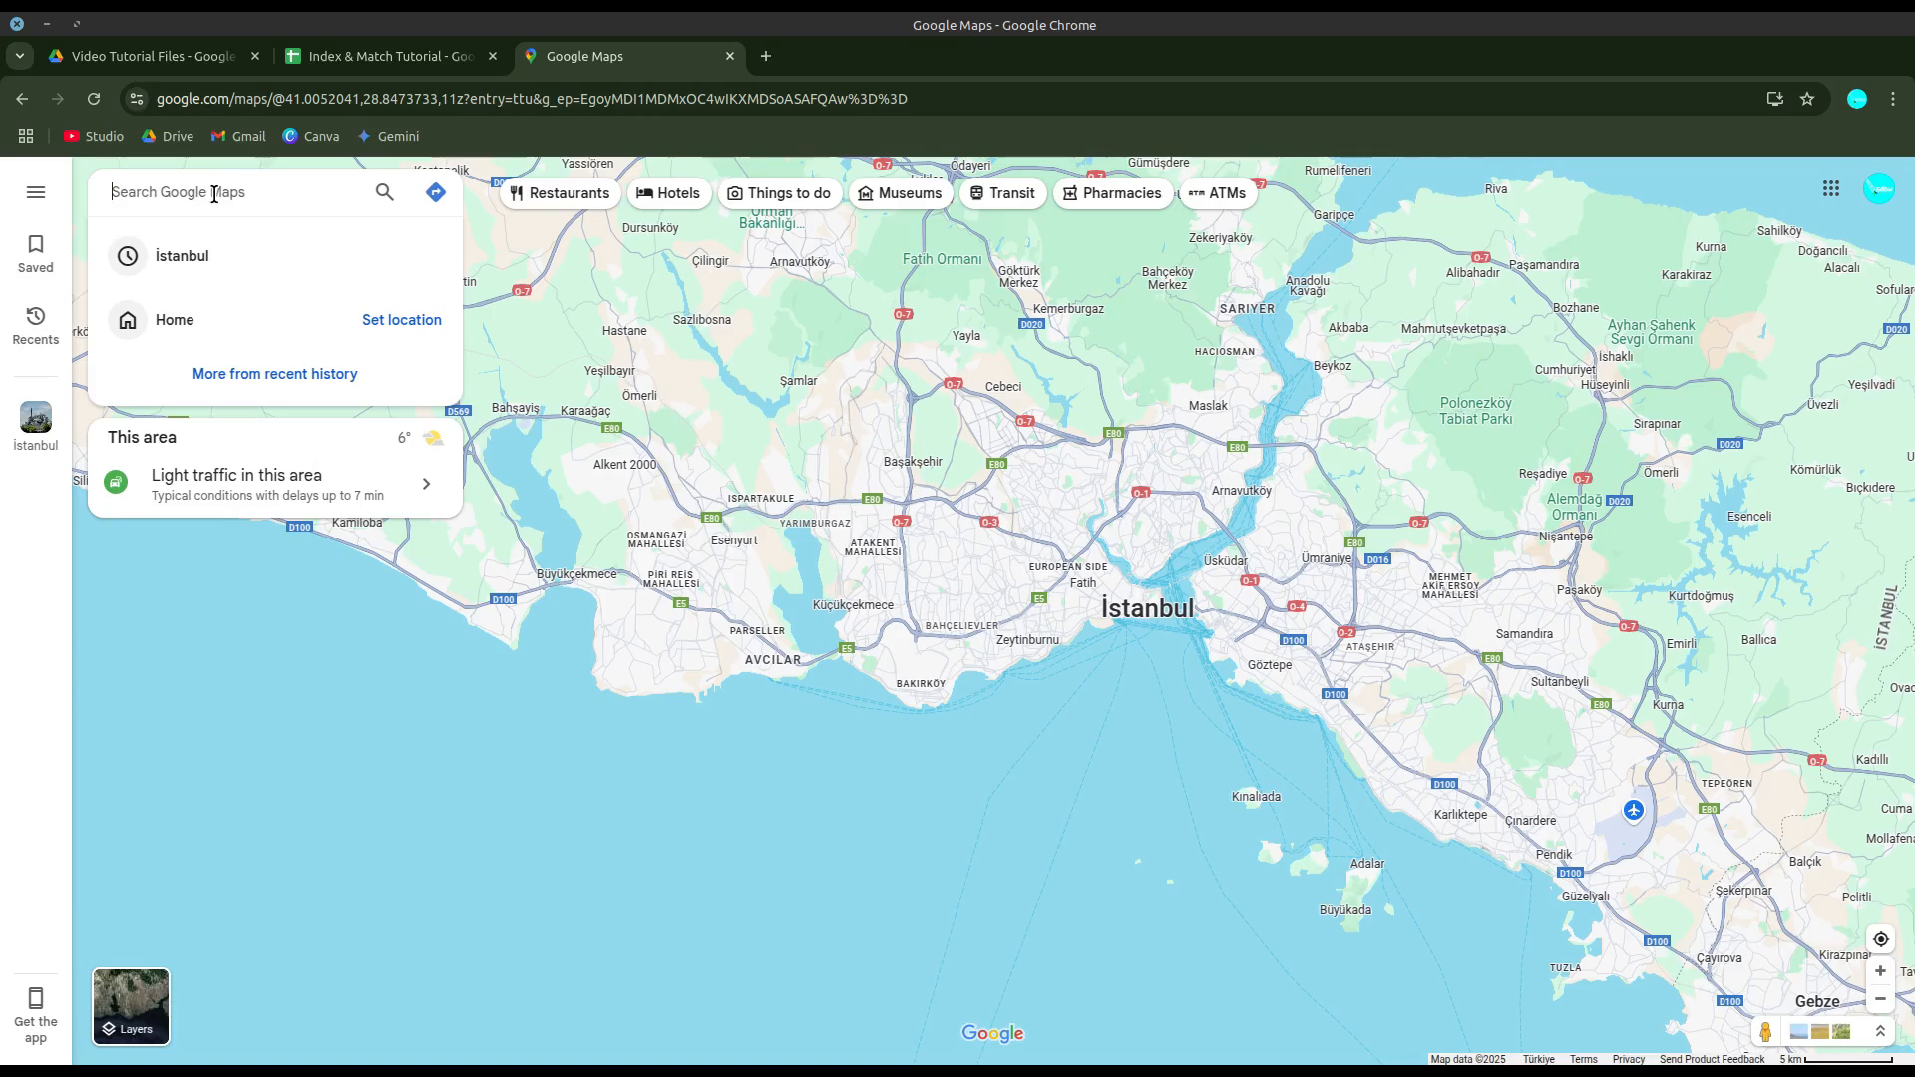
type("istanbul")
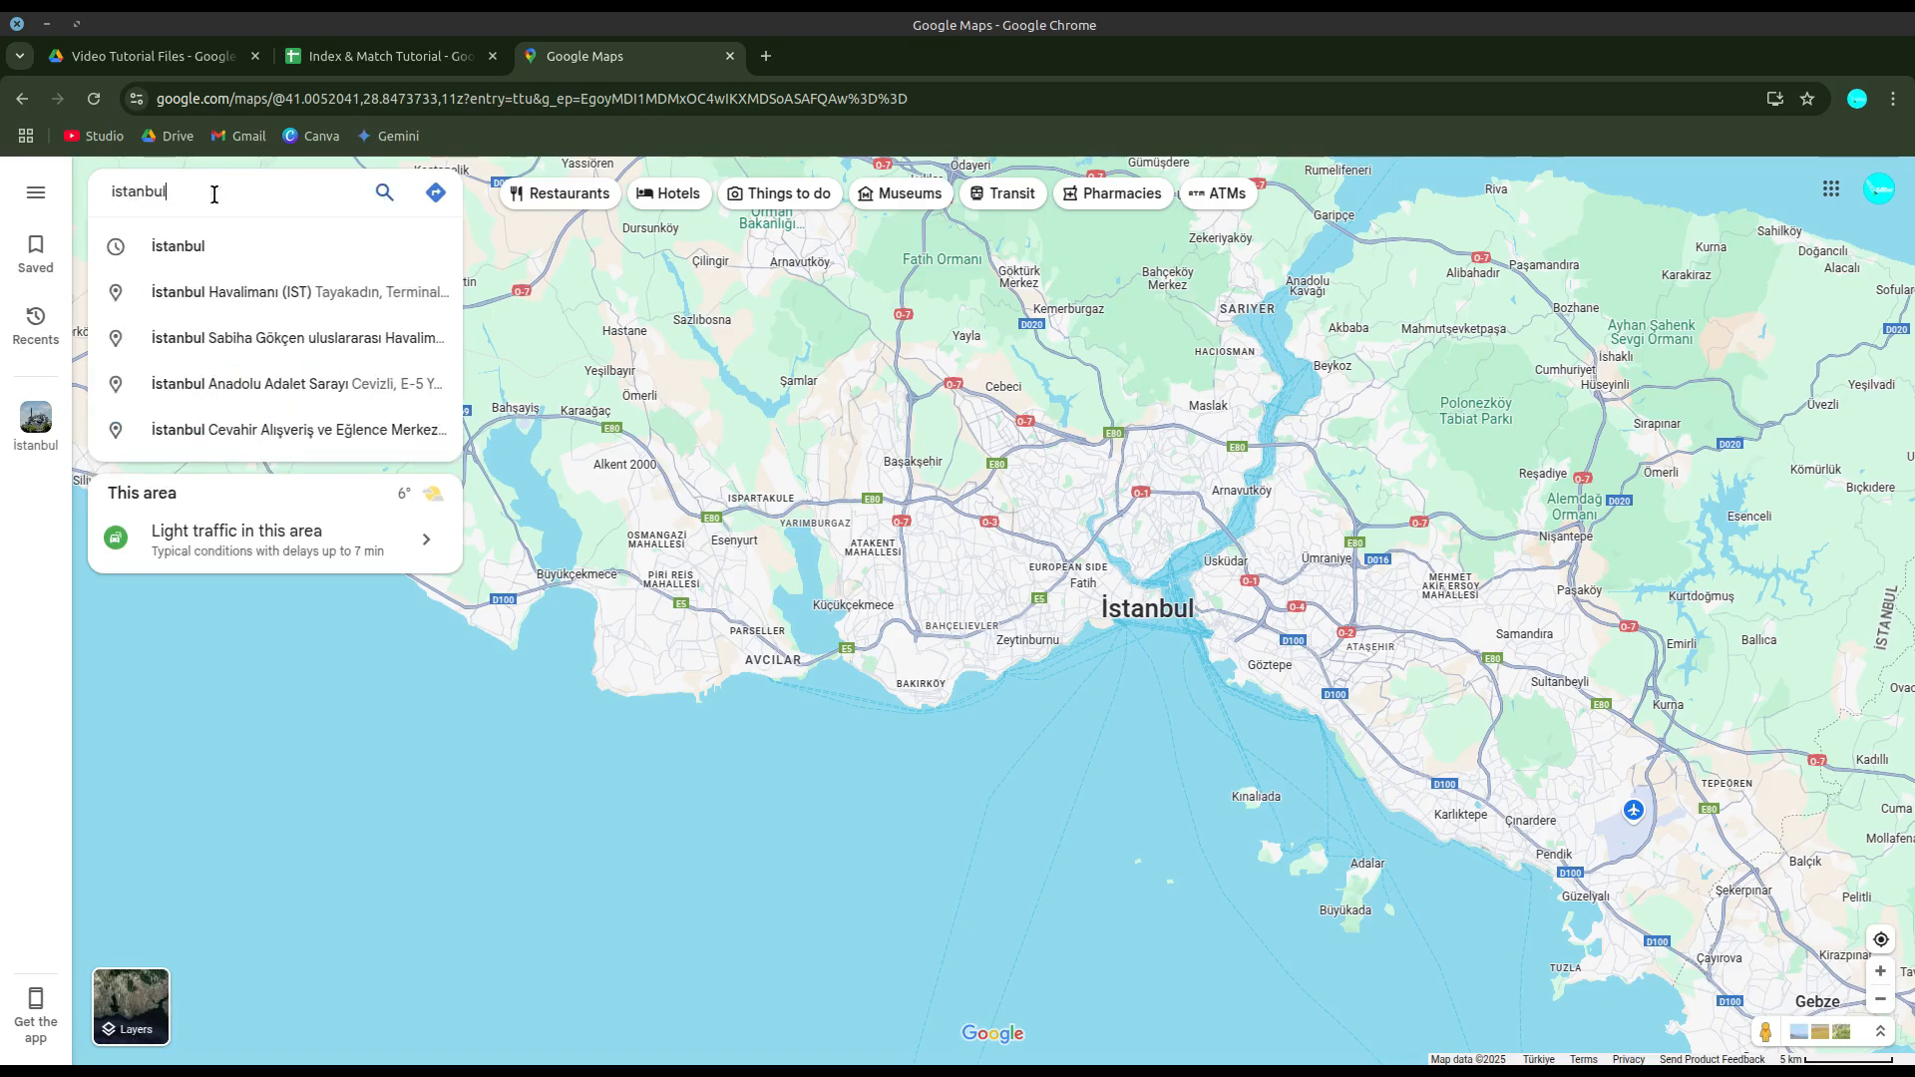
key("Return")
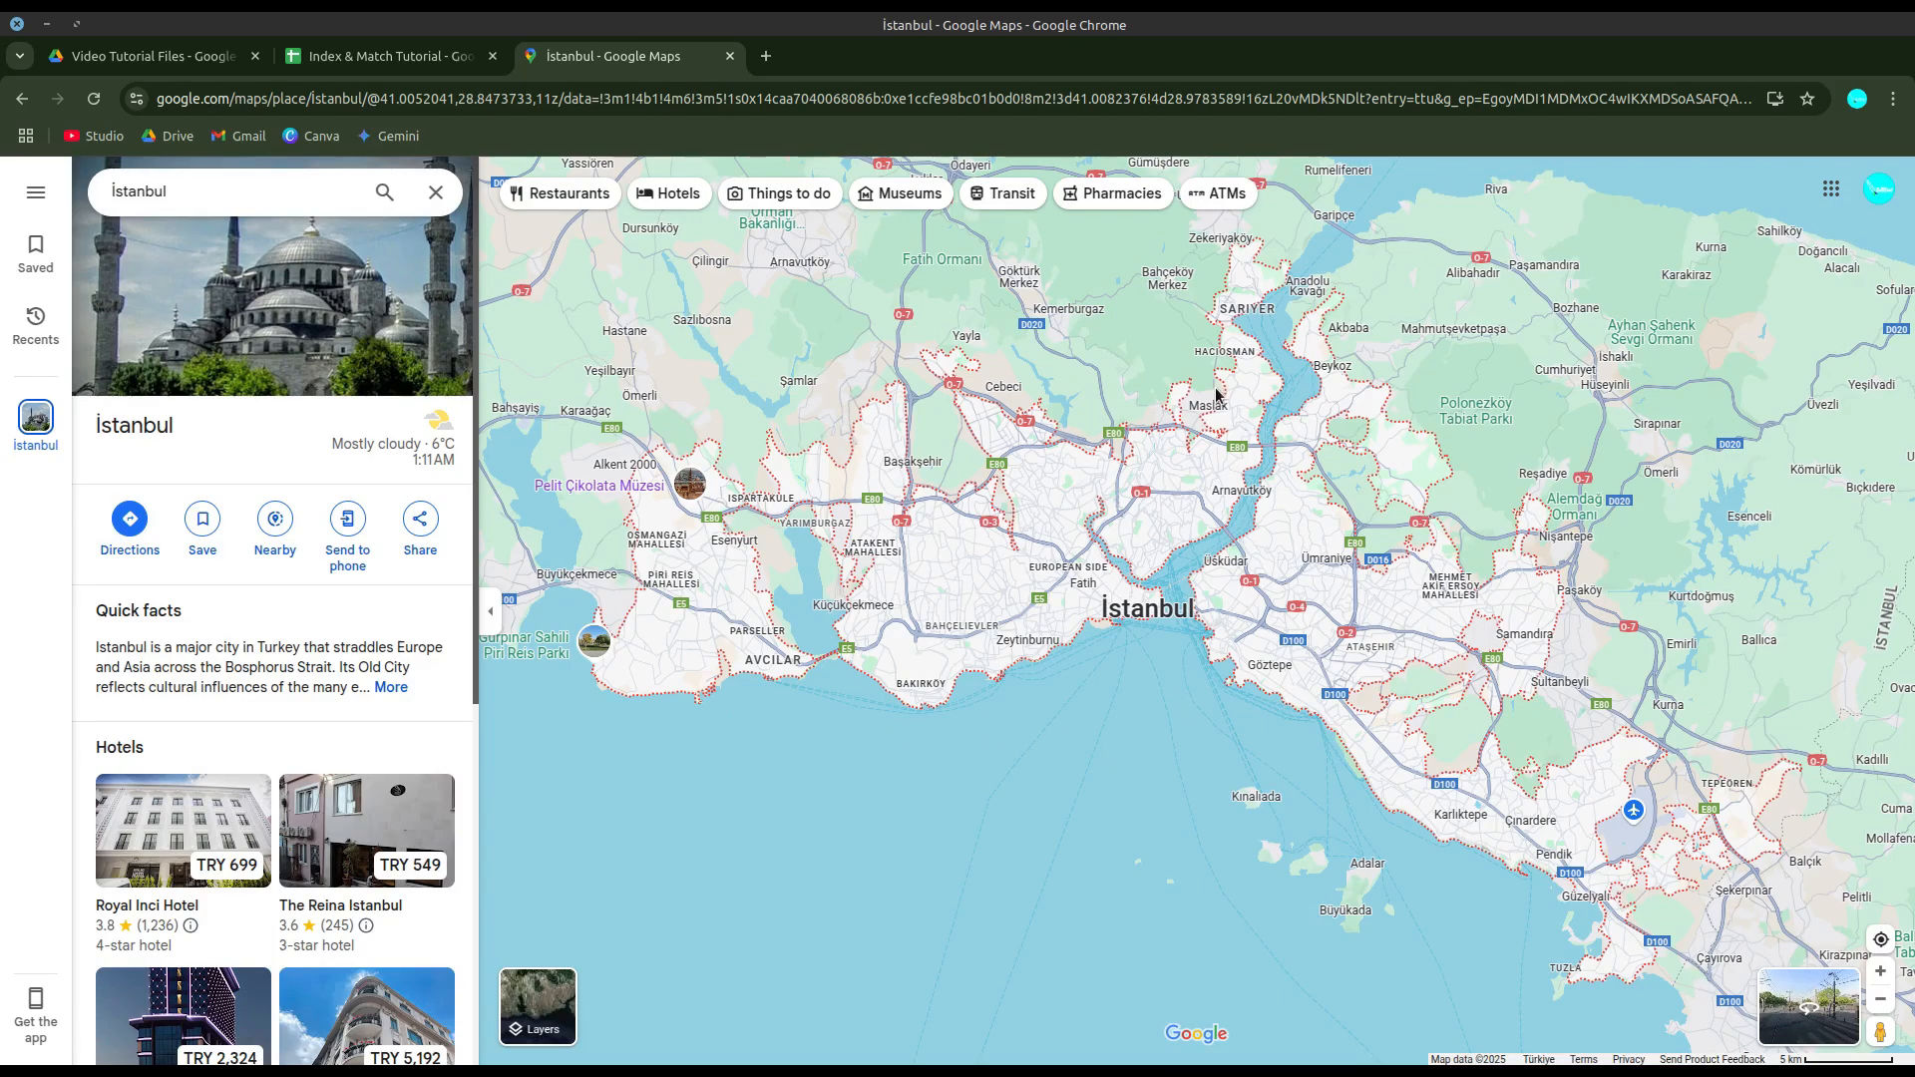
left_click(1348, 634)
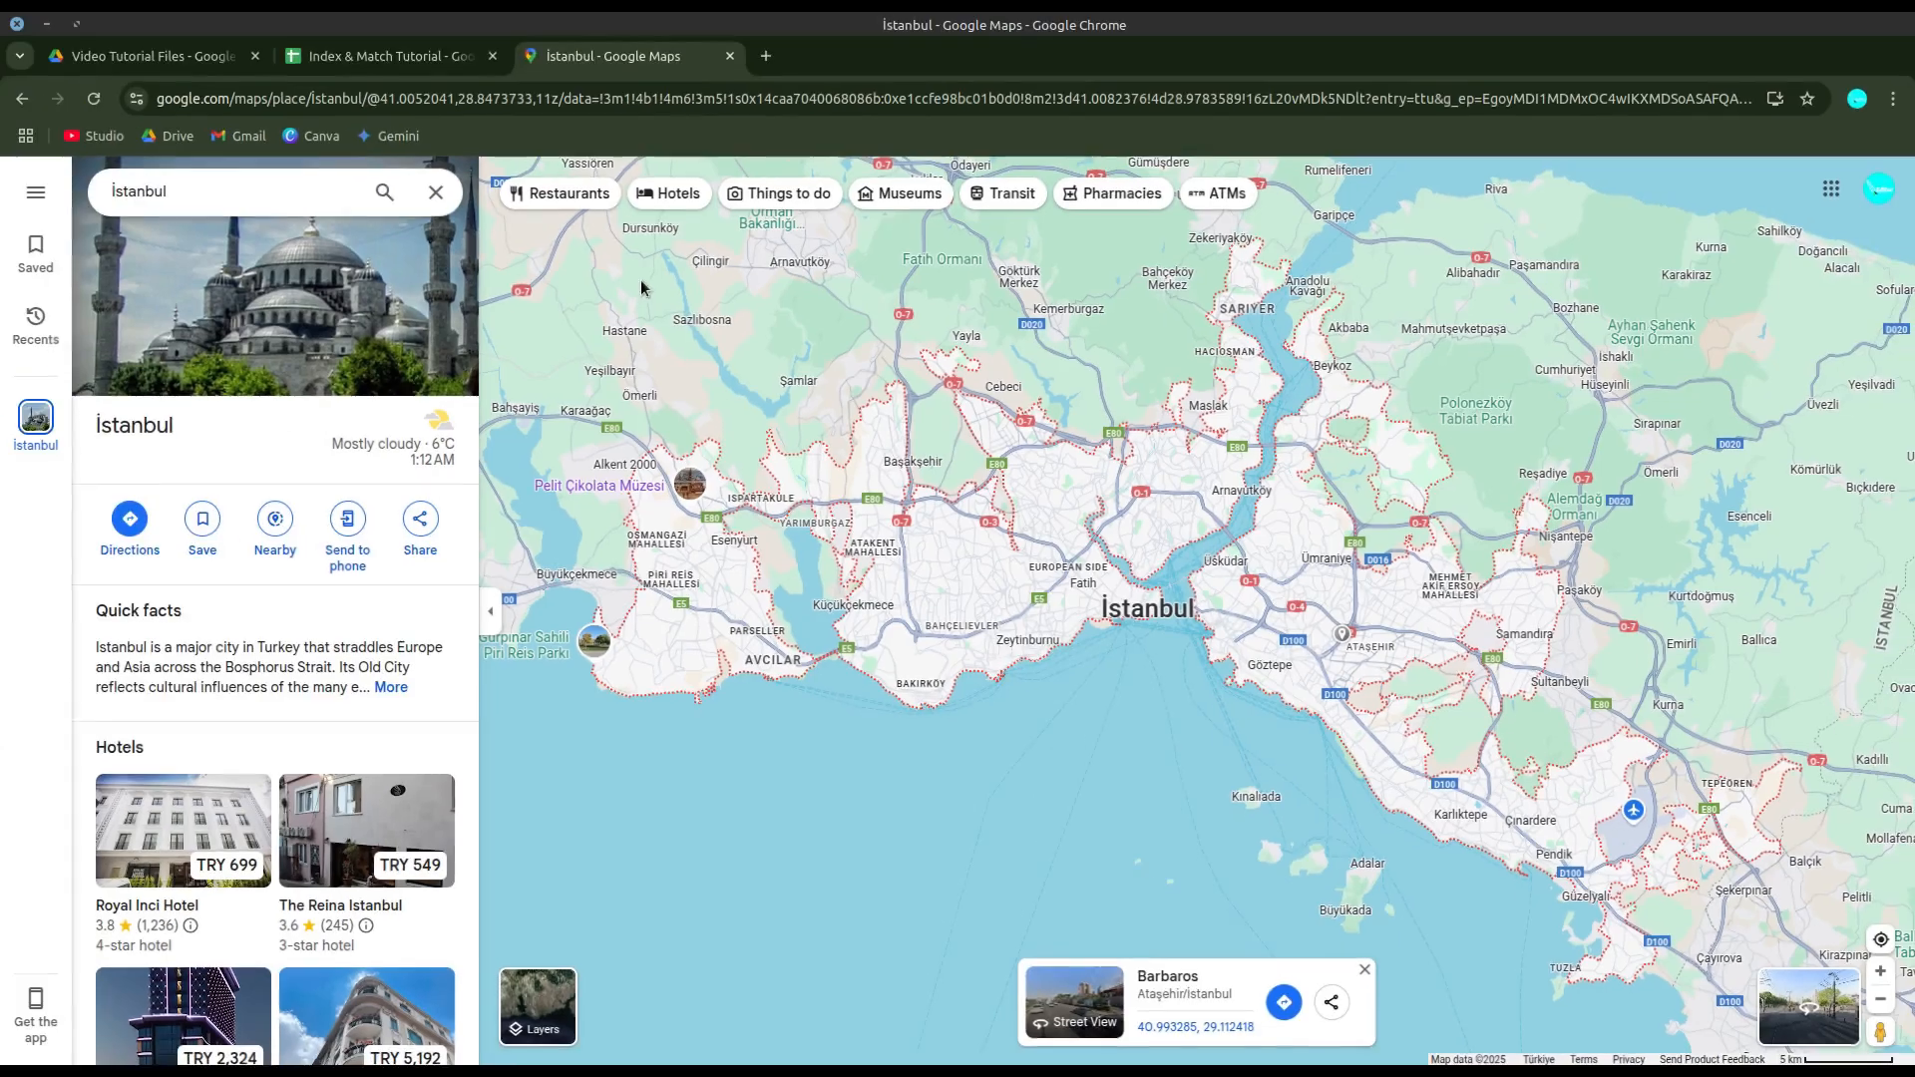
Step: Switch back to the Google Sheets spreadsheet and start a MATCH formula in cell I14 with F14 as the search key
left_click(409, 58)
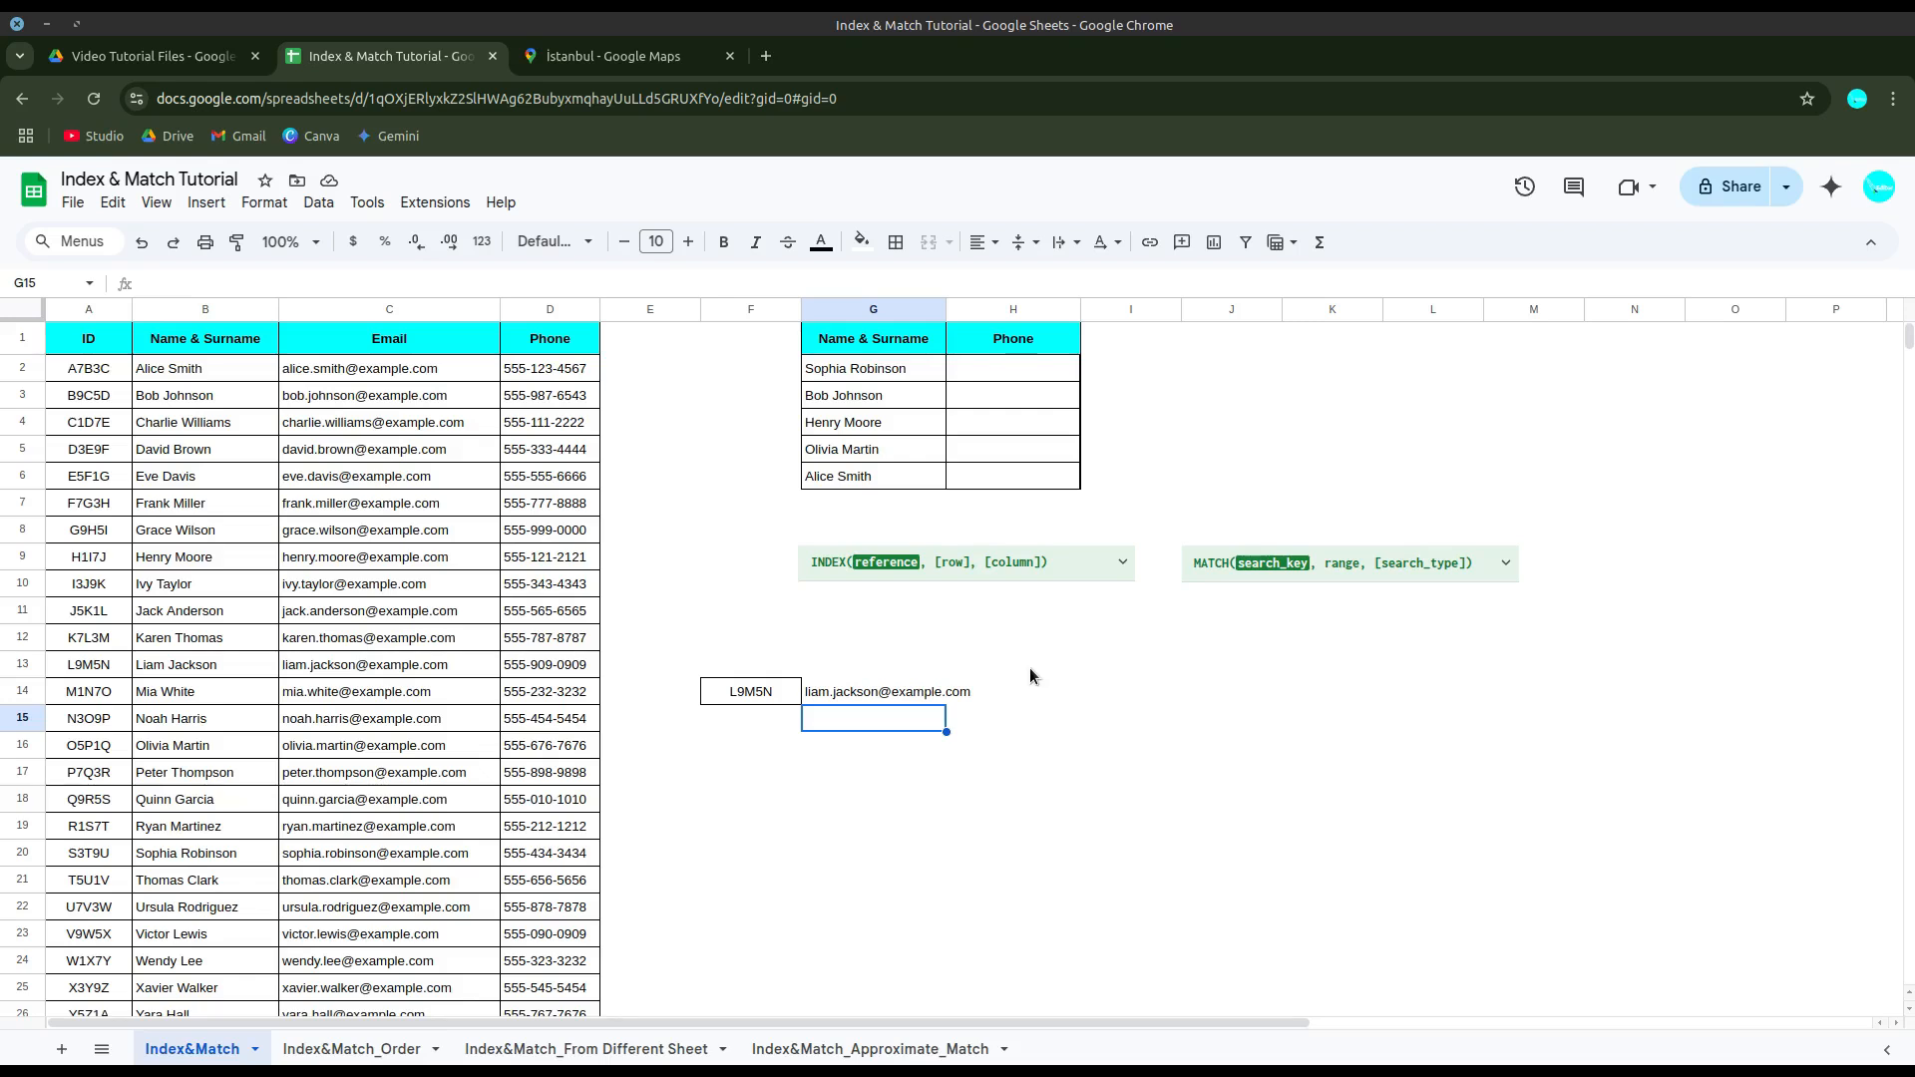
left_click(1051, 686)
left_click(1141, 691)
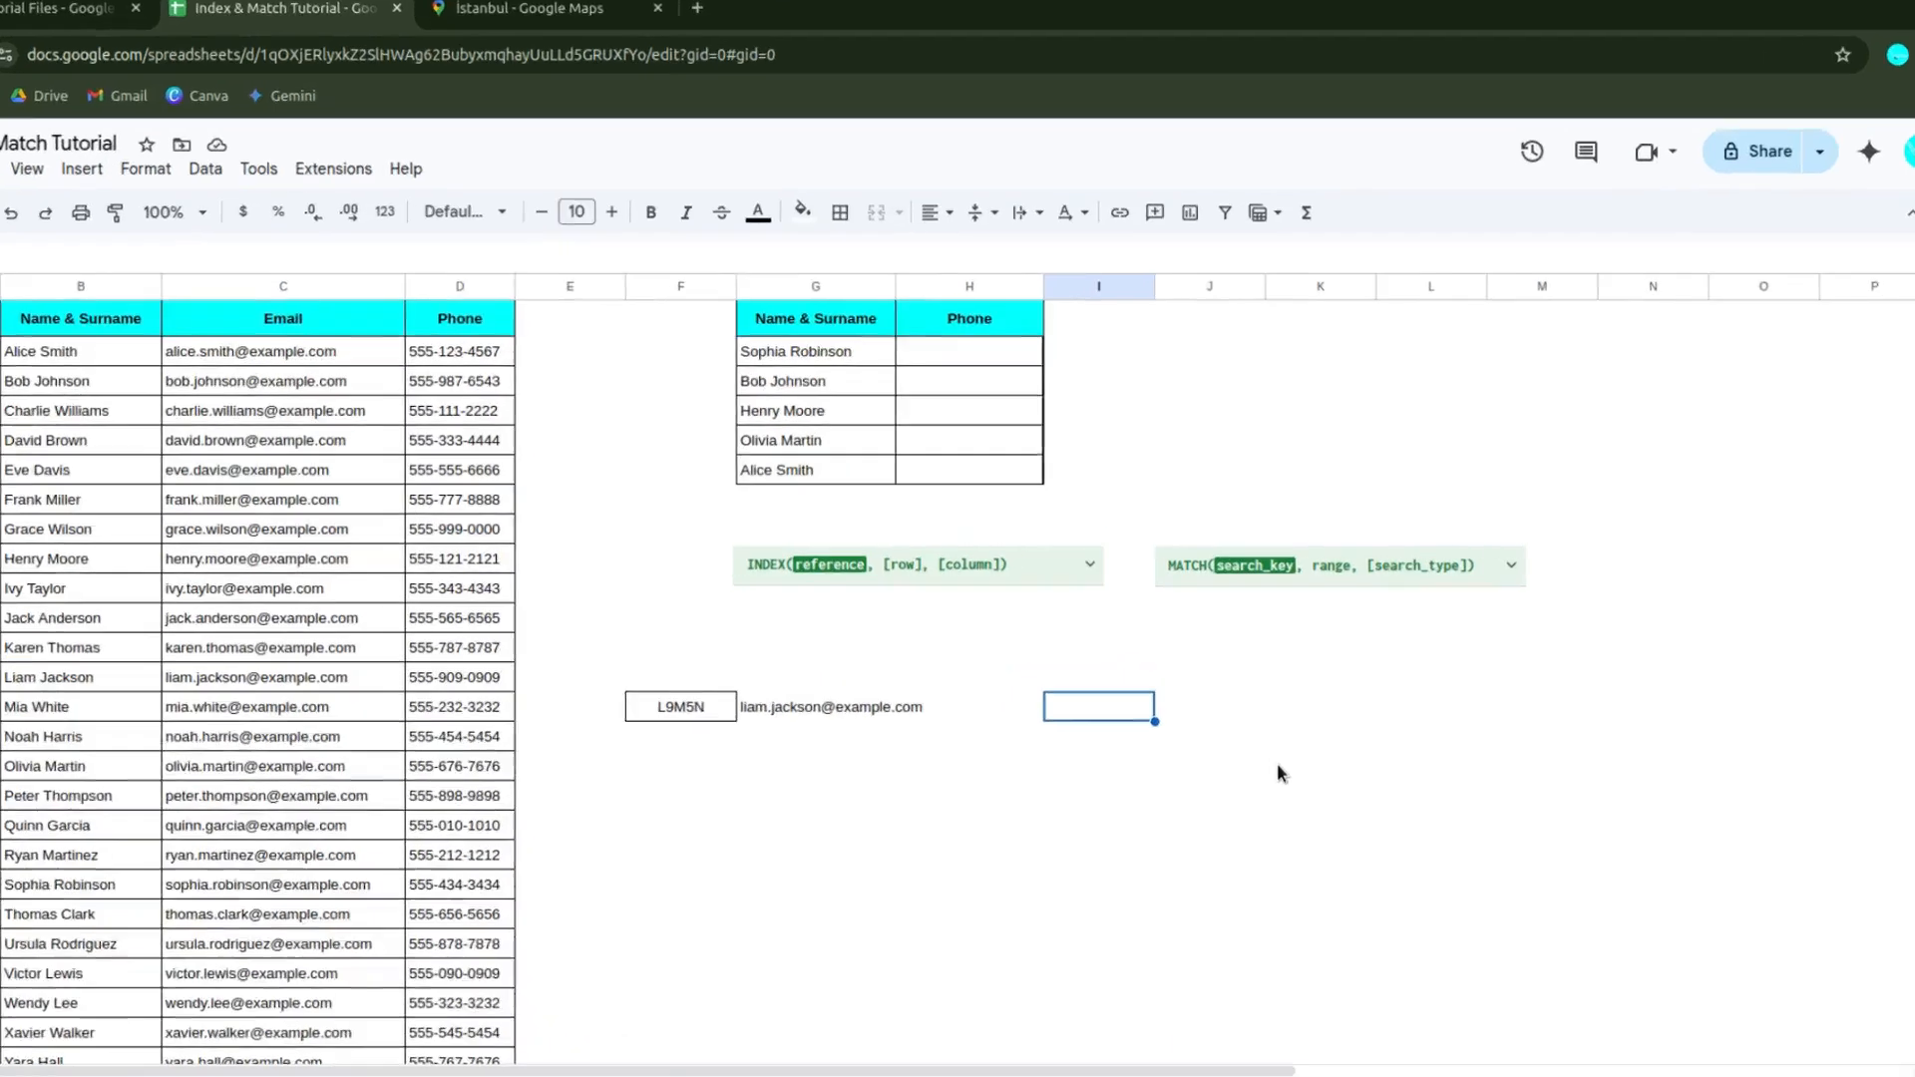
type("=")
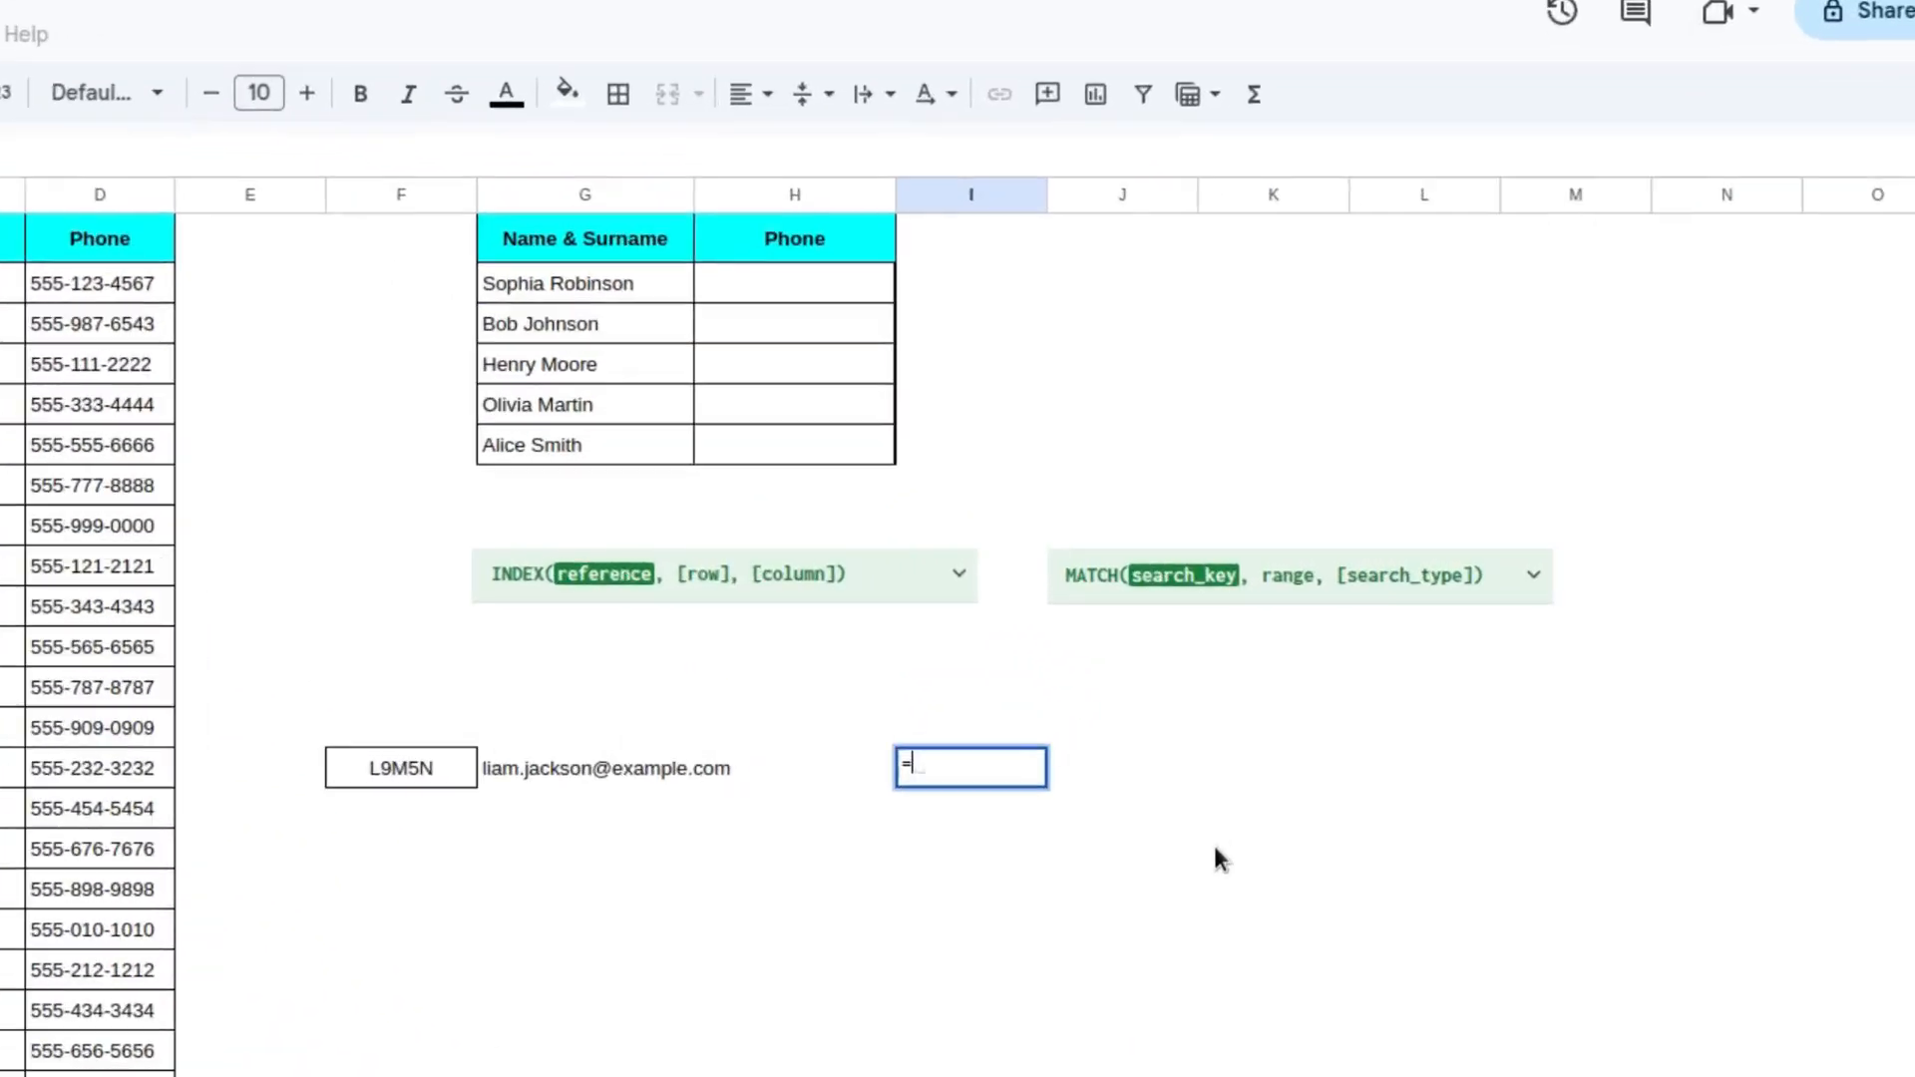
type("match")
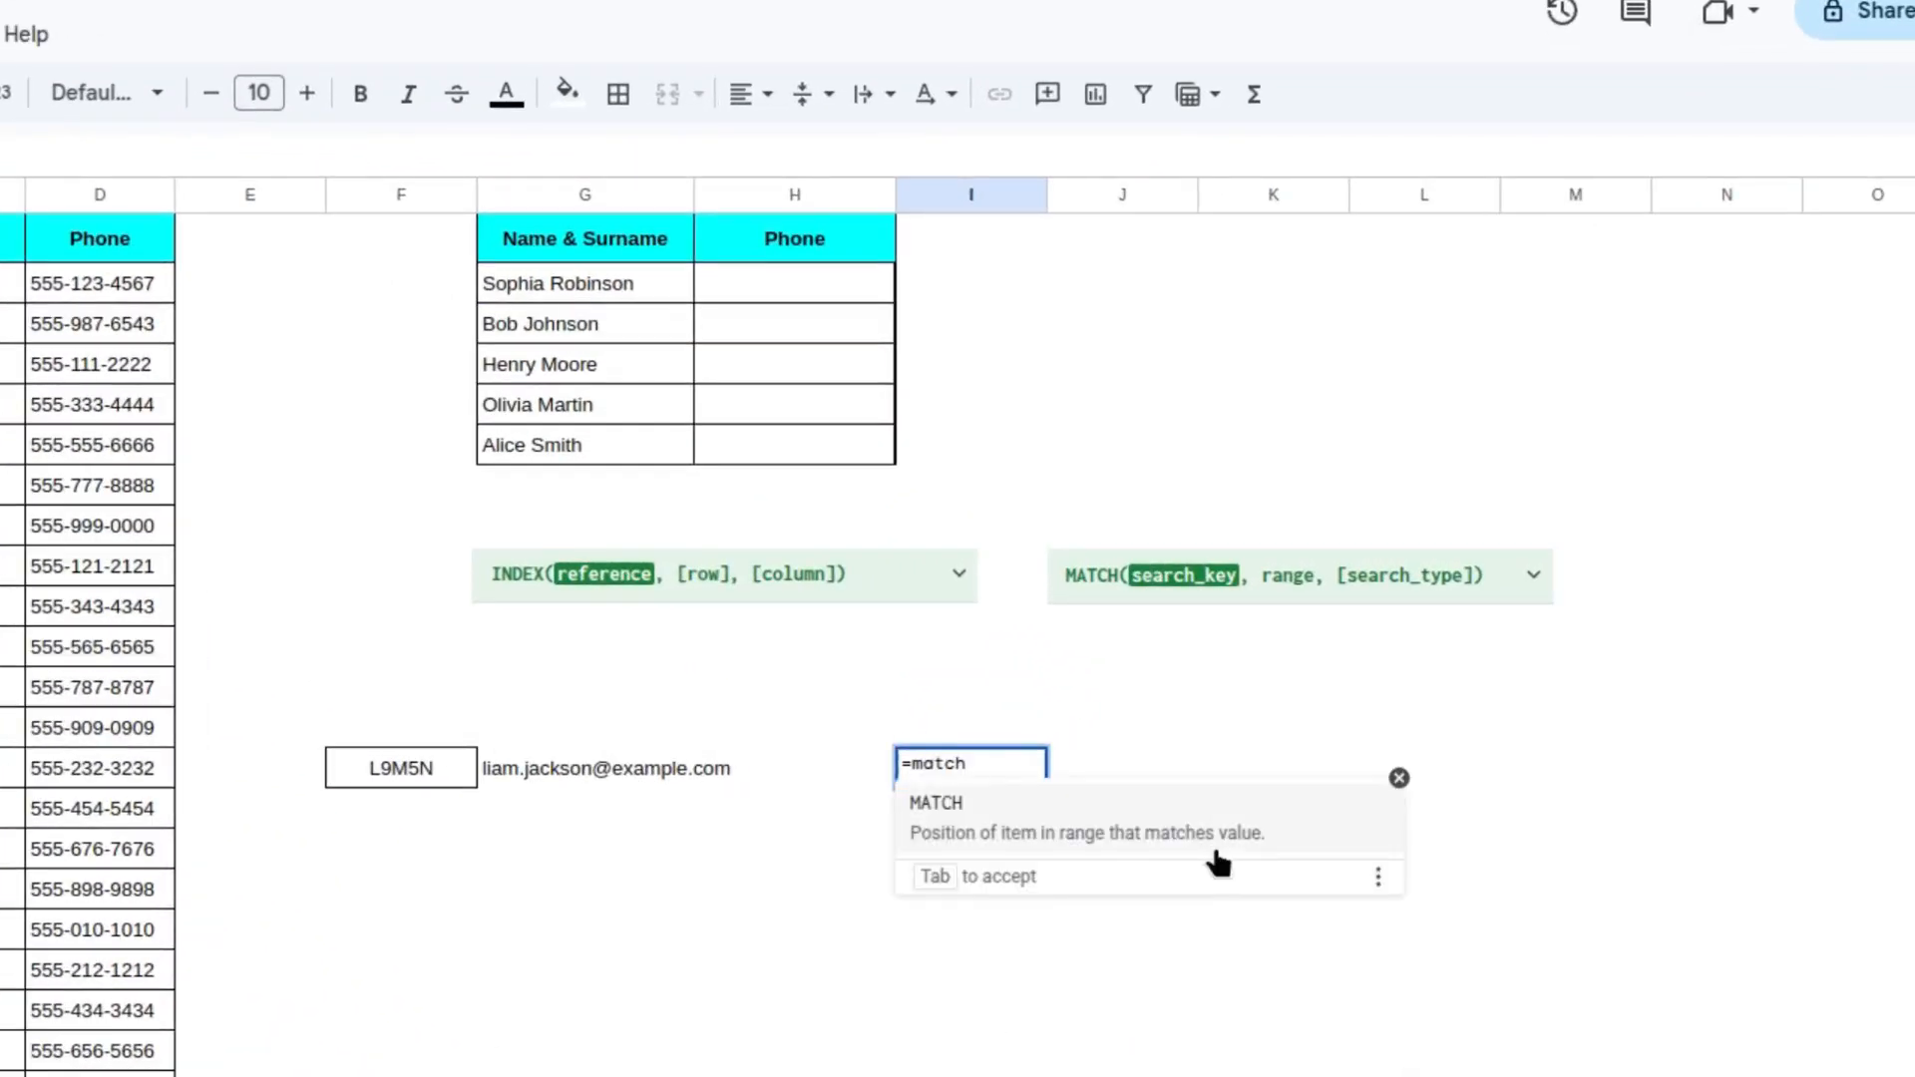
key("Tab")
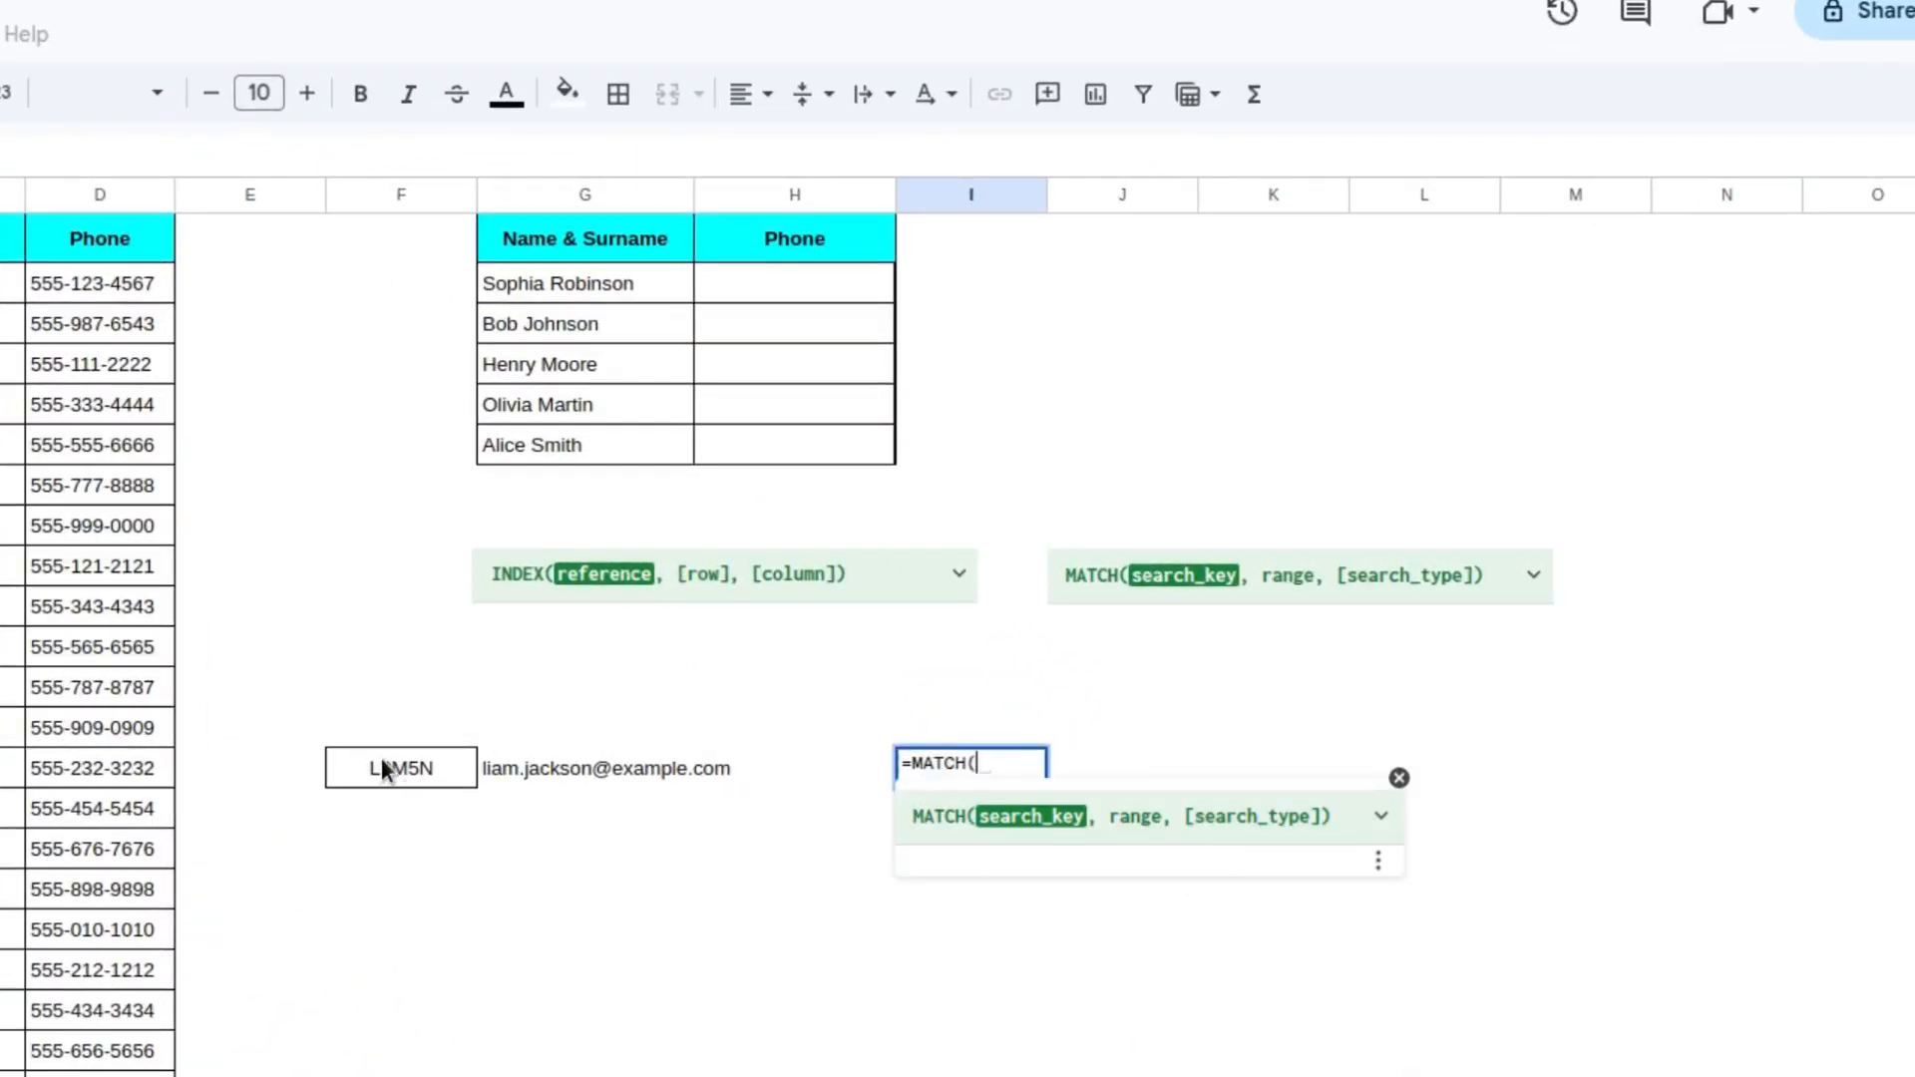
left_click(384, 770)
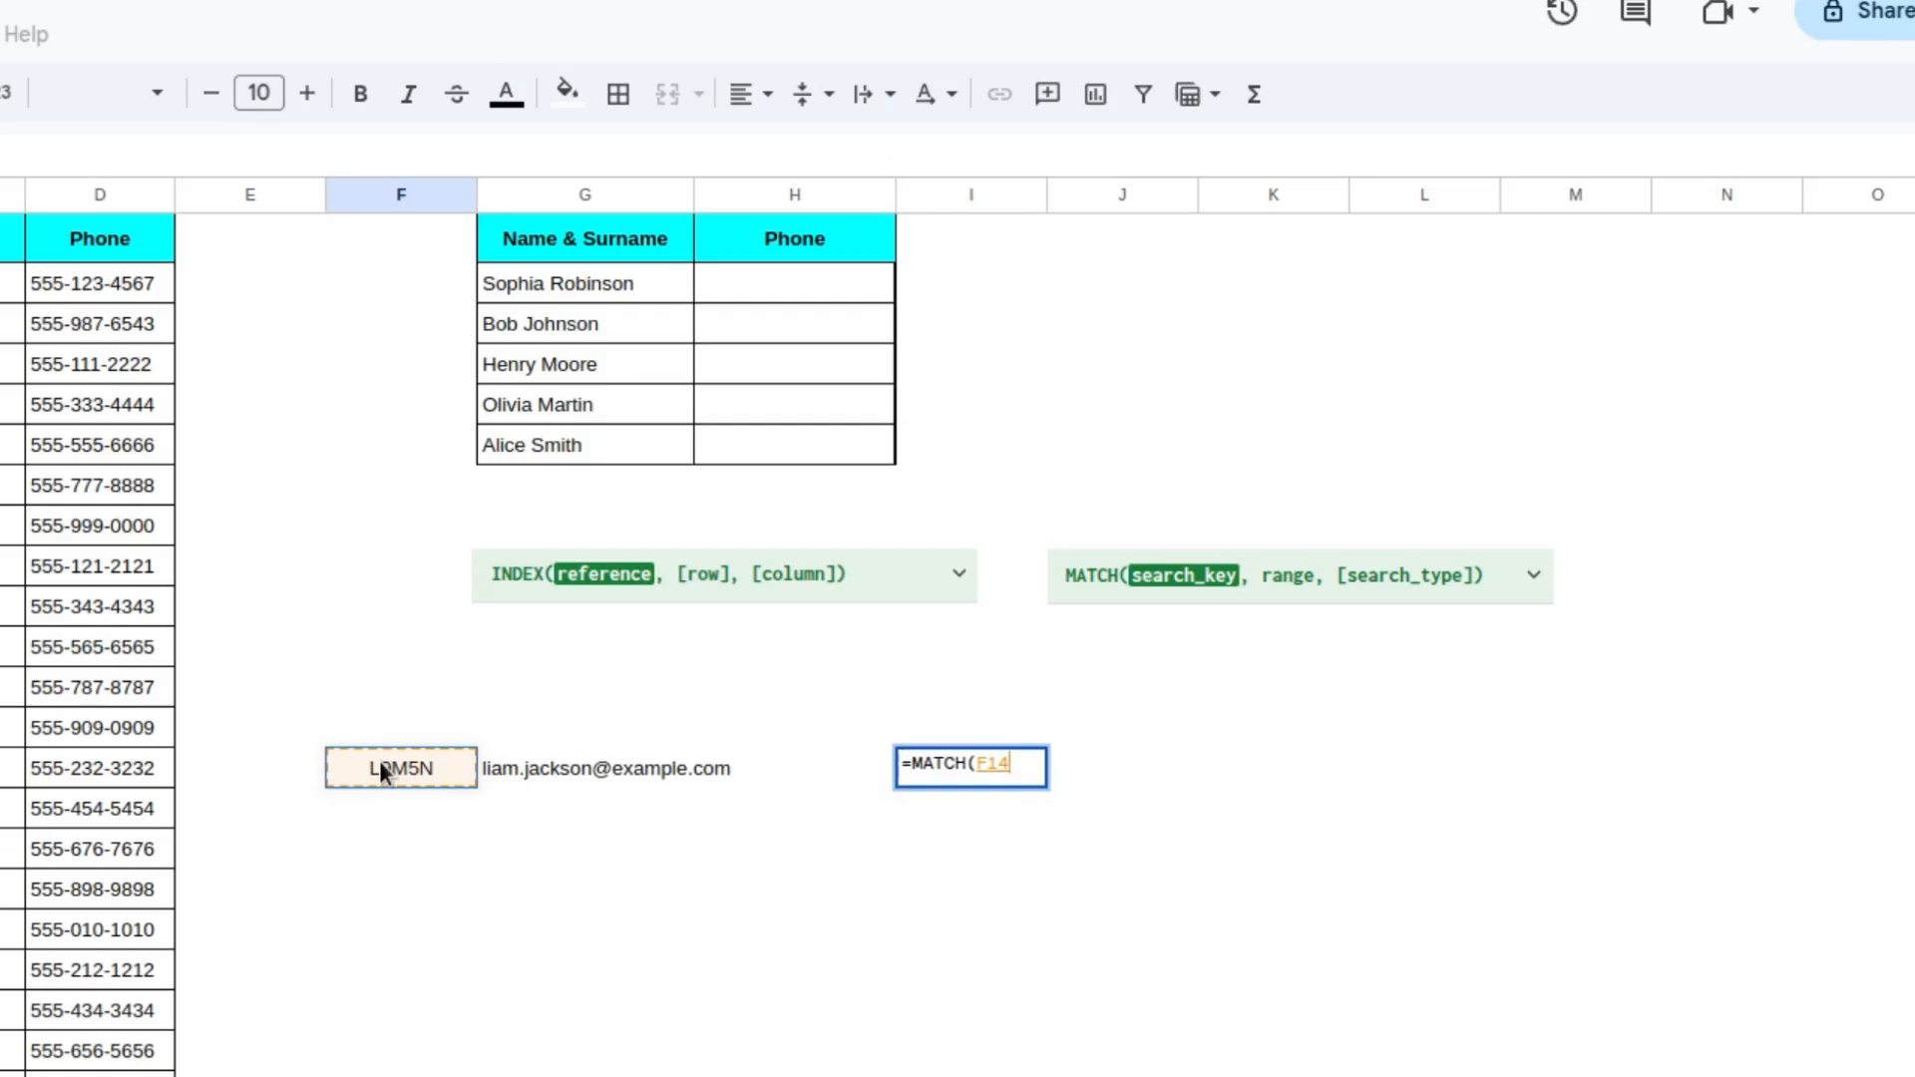
type(",")
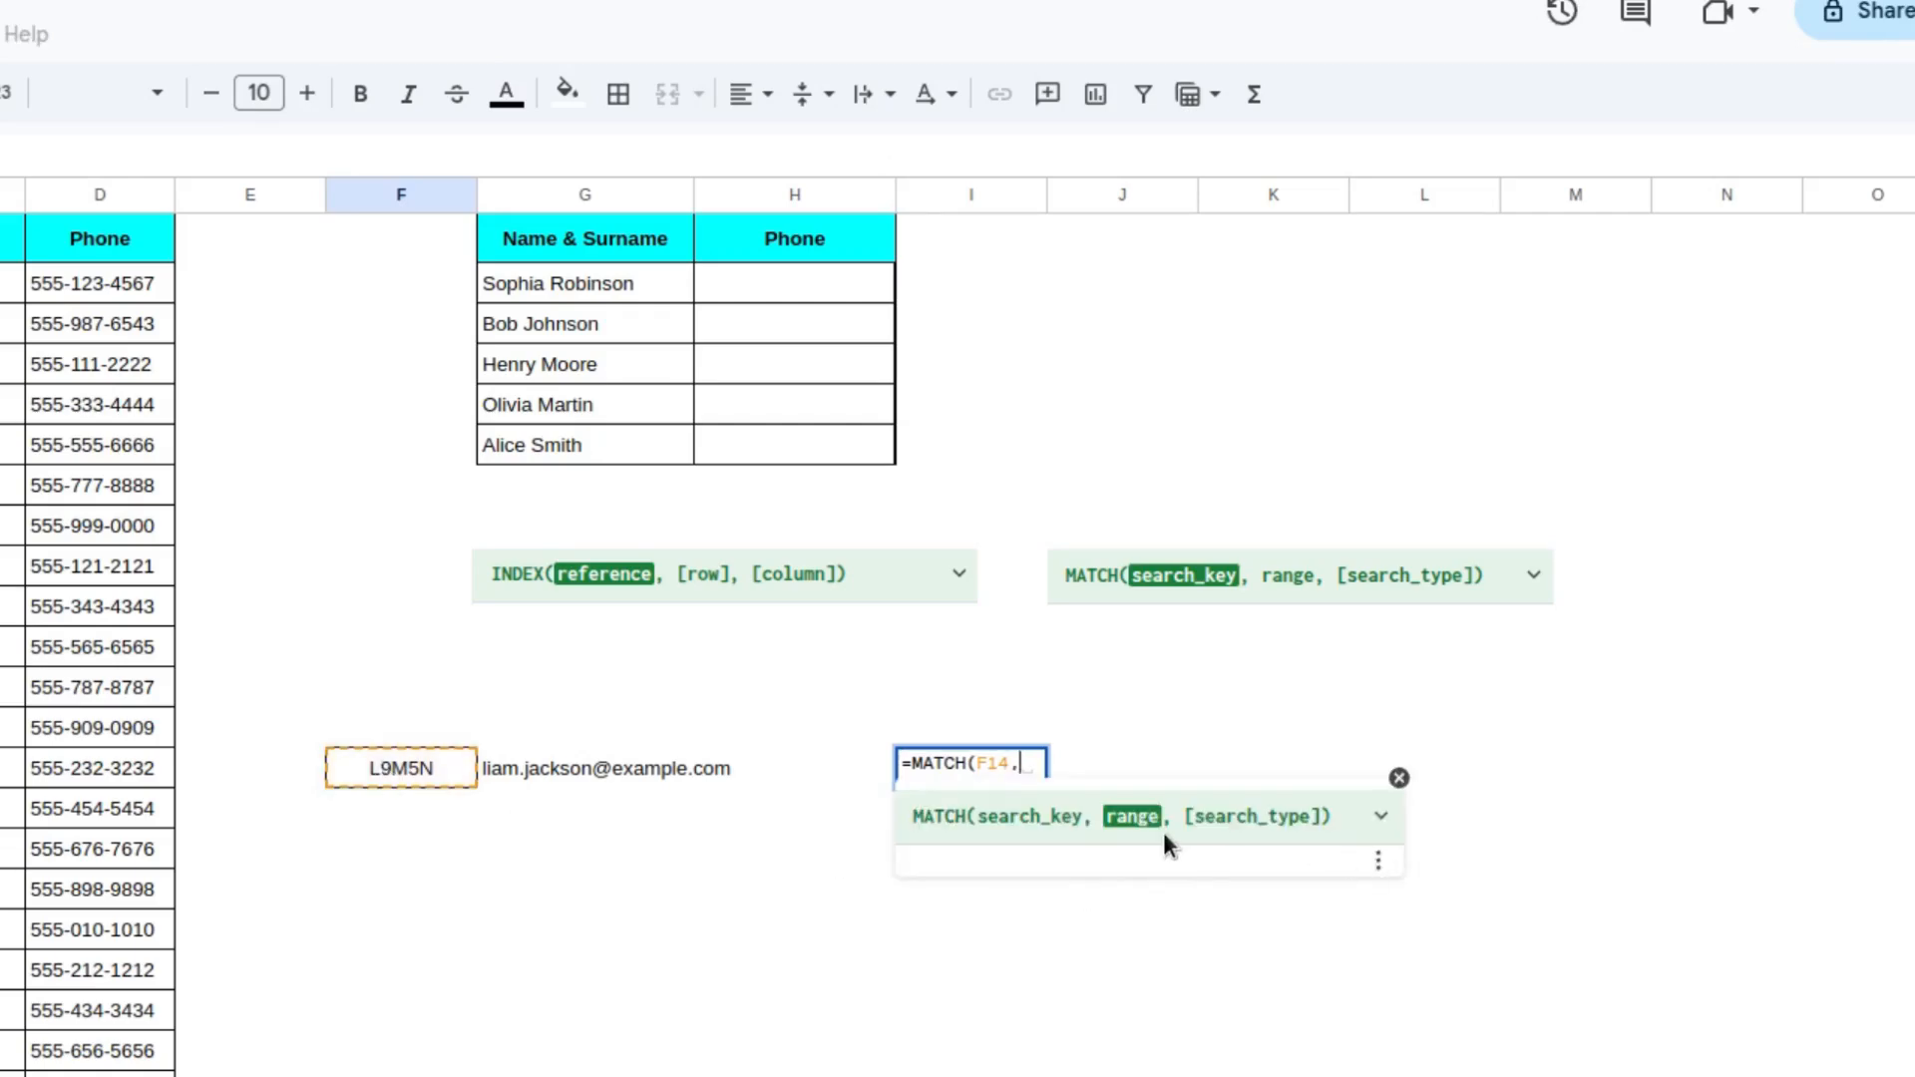
Step: Complete the MATCH formula in I14 with the ID column as the absolute range $A$2:$A$51 and search type 0
left_click_drag(158, 285, 189, 670)
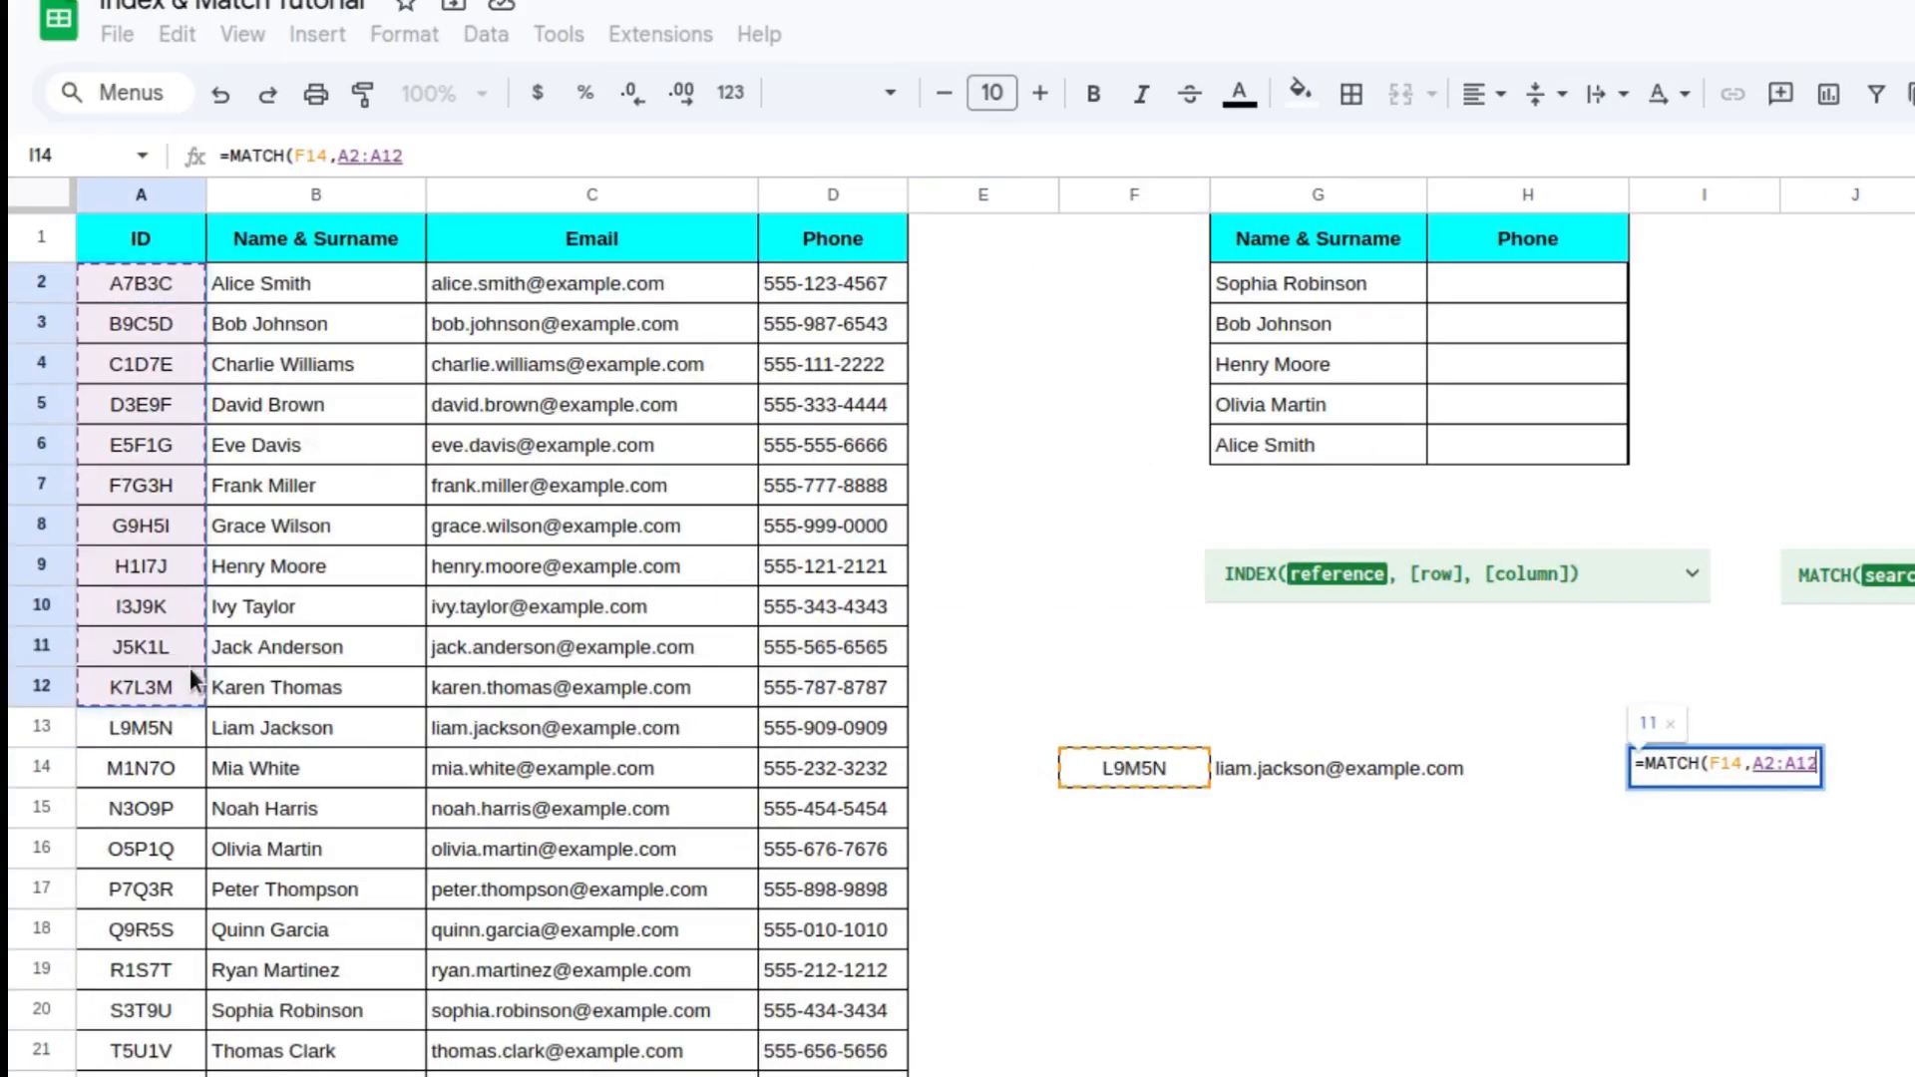
key("ctrl+shift+Down")
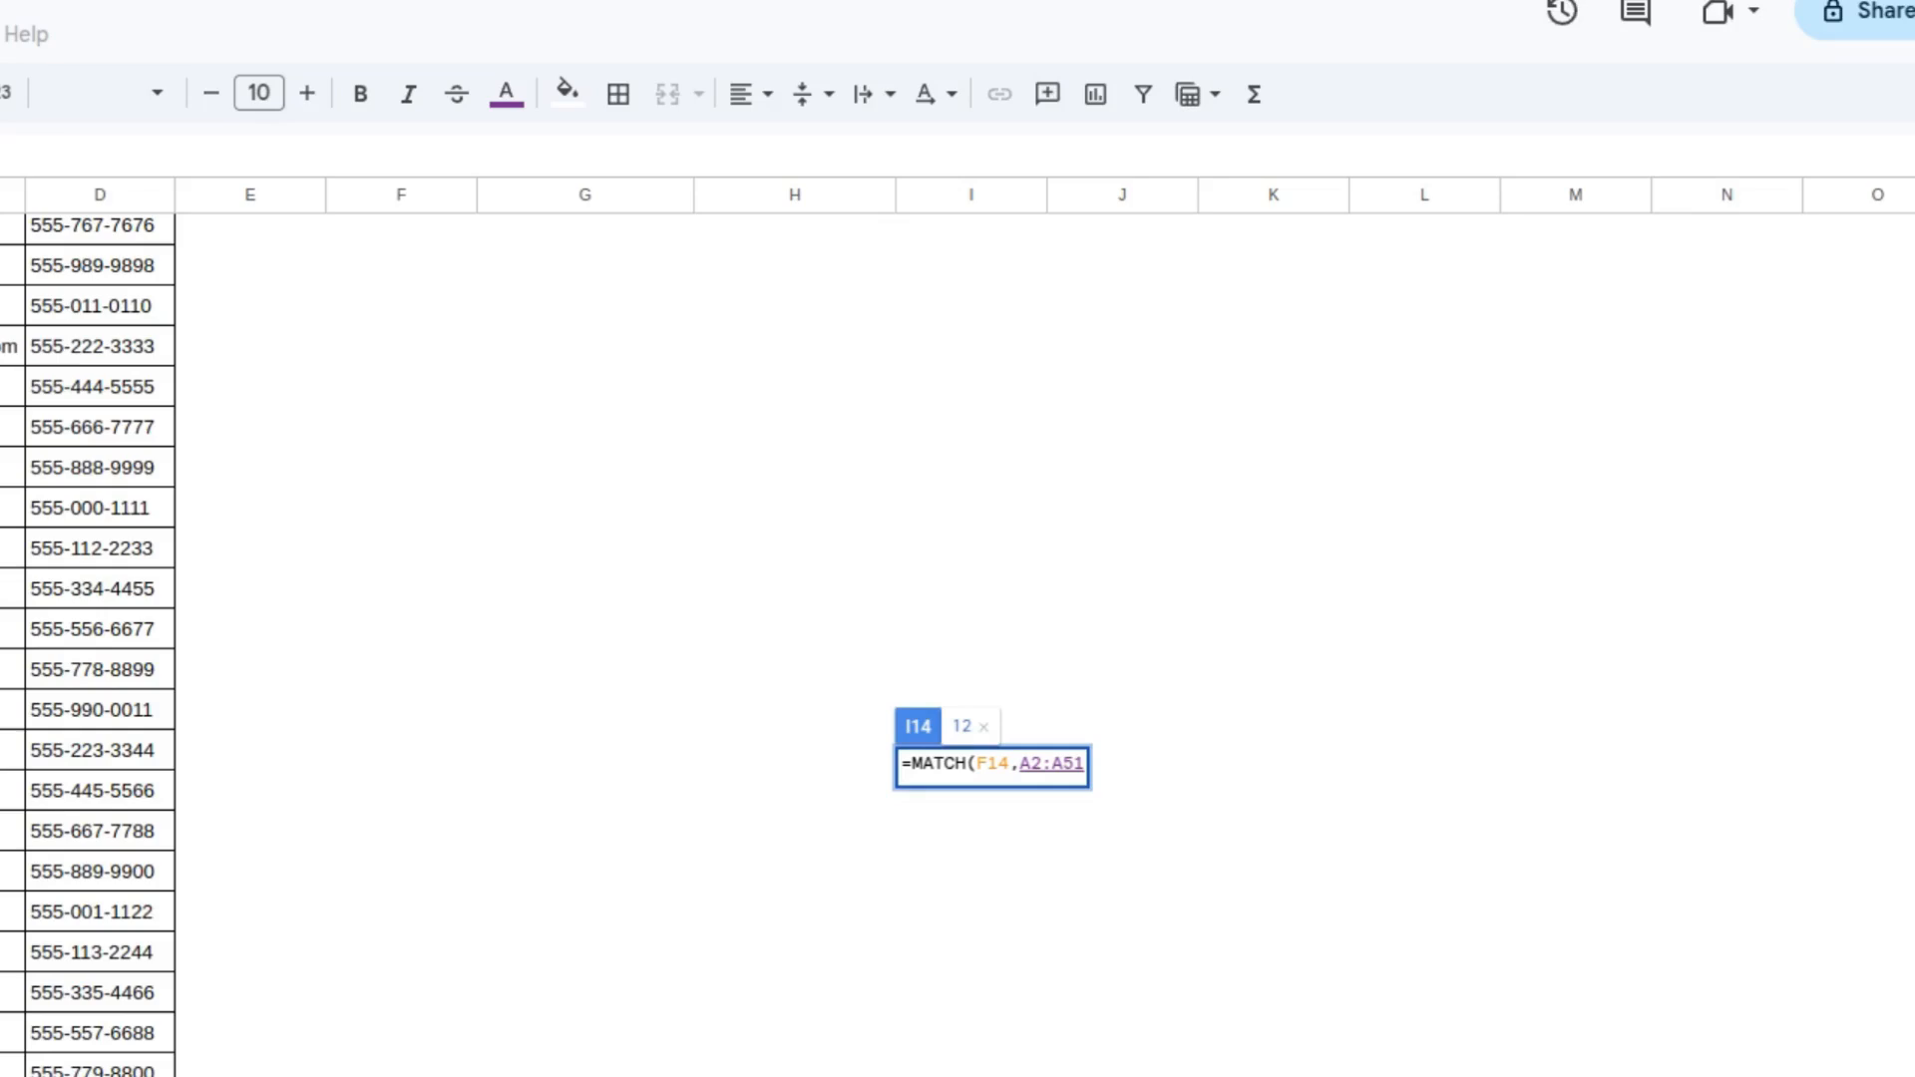
key("F4")
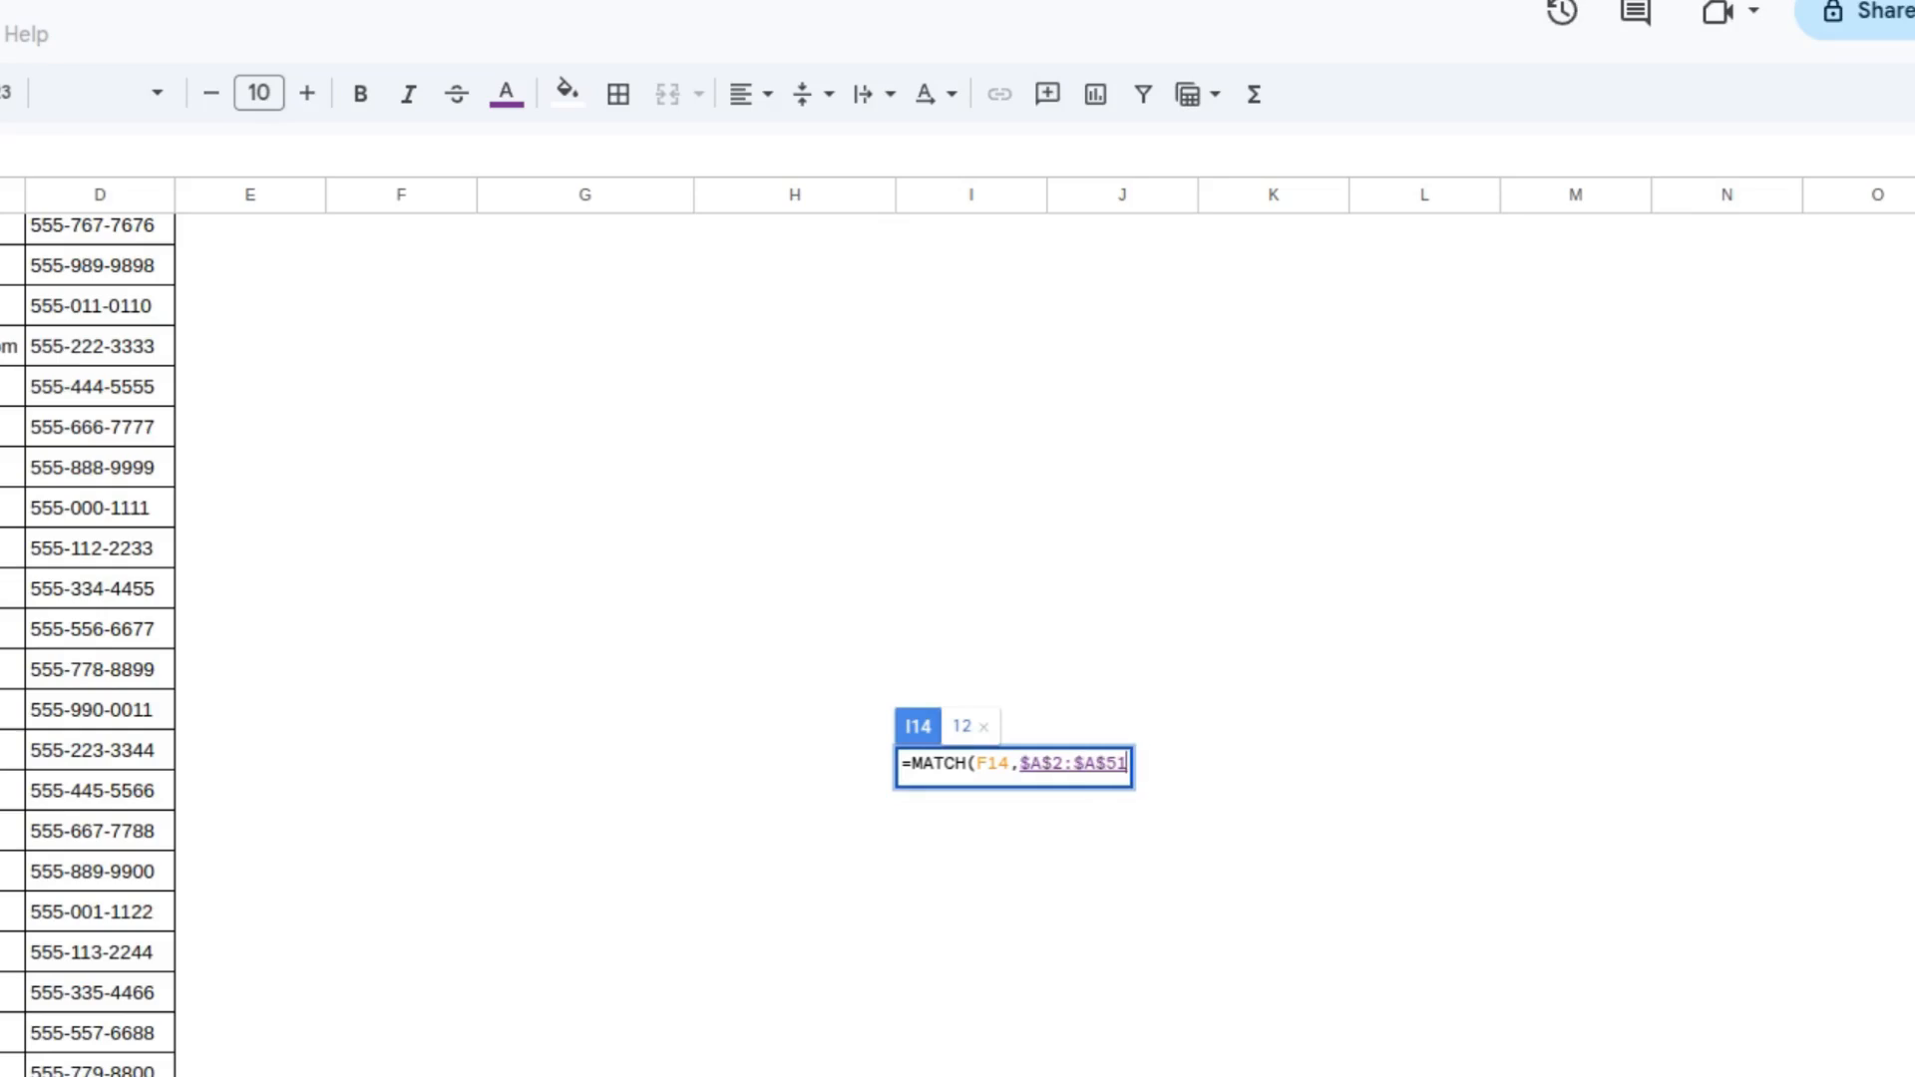
type(",")
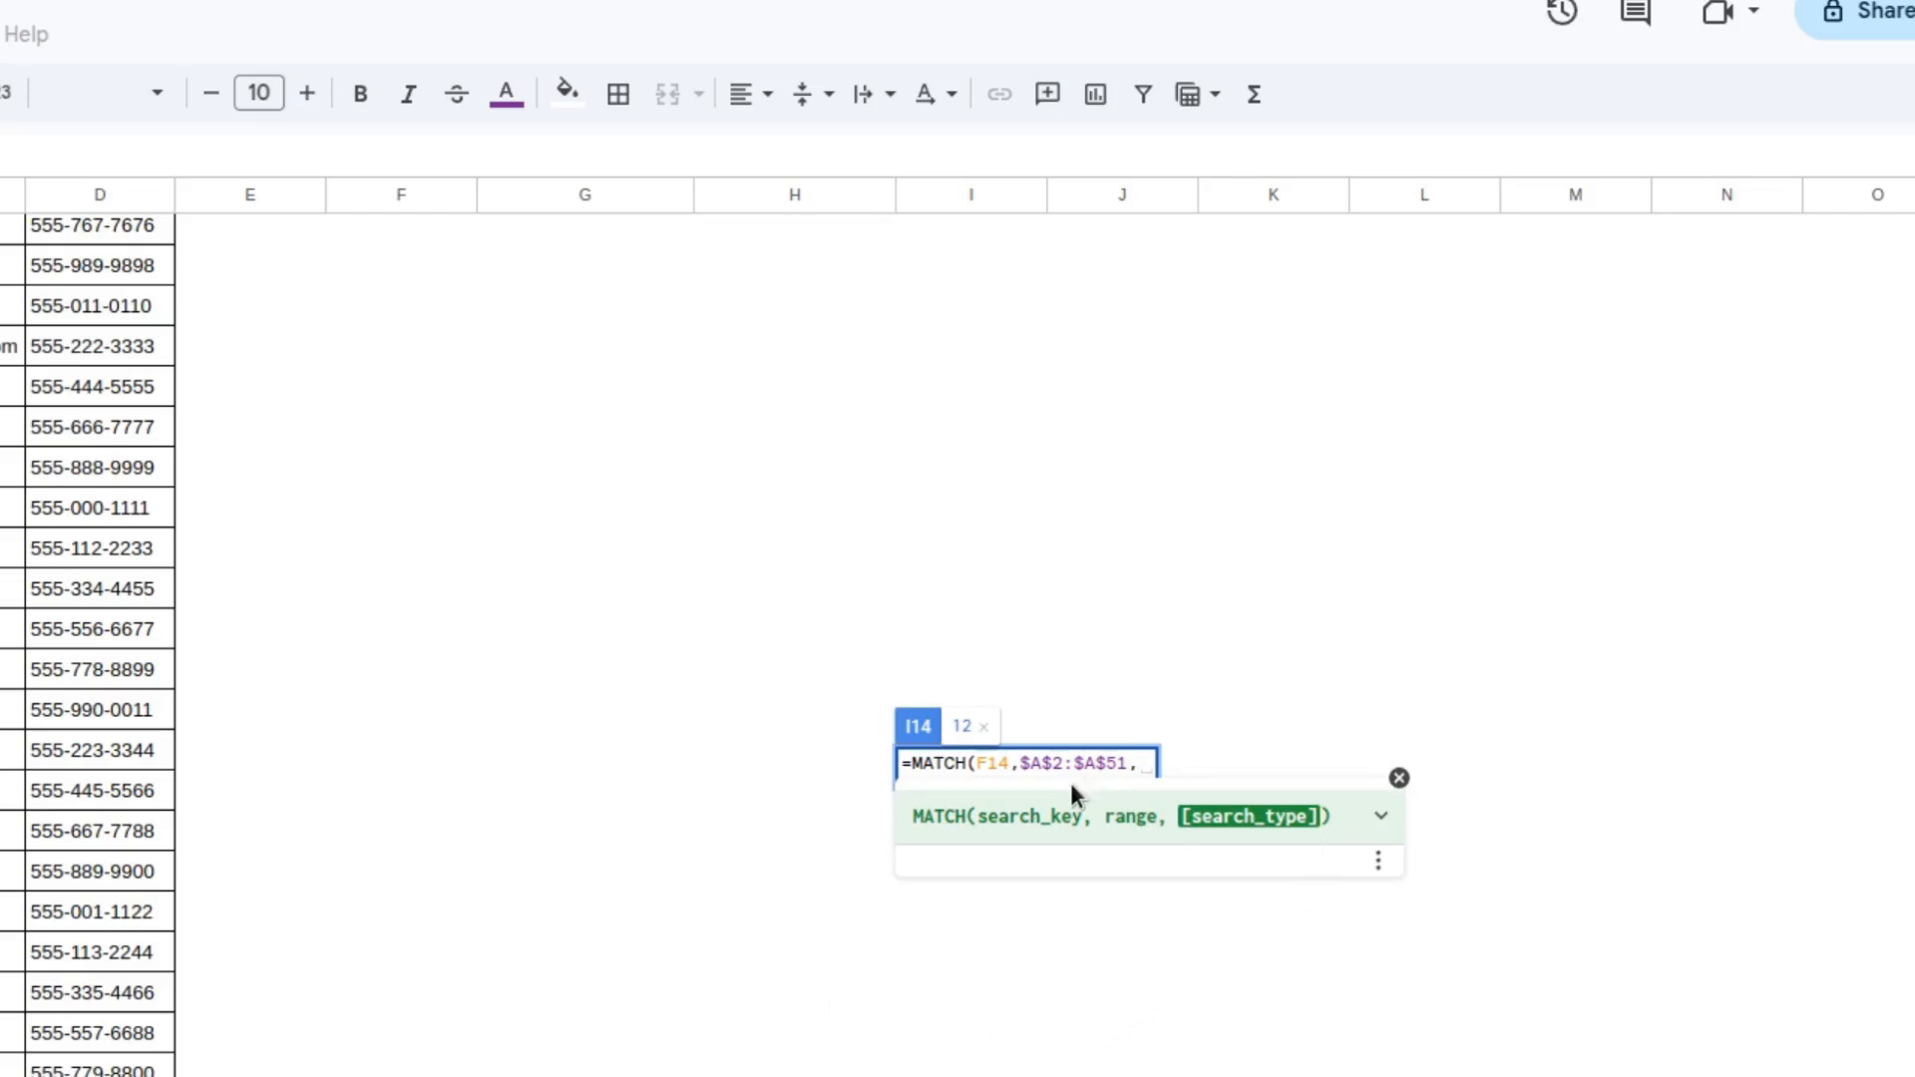
type("0)")
key("Return")
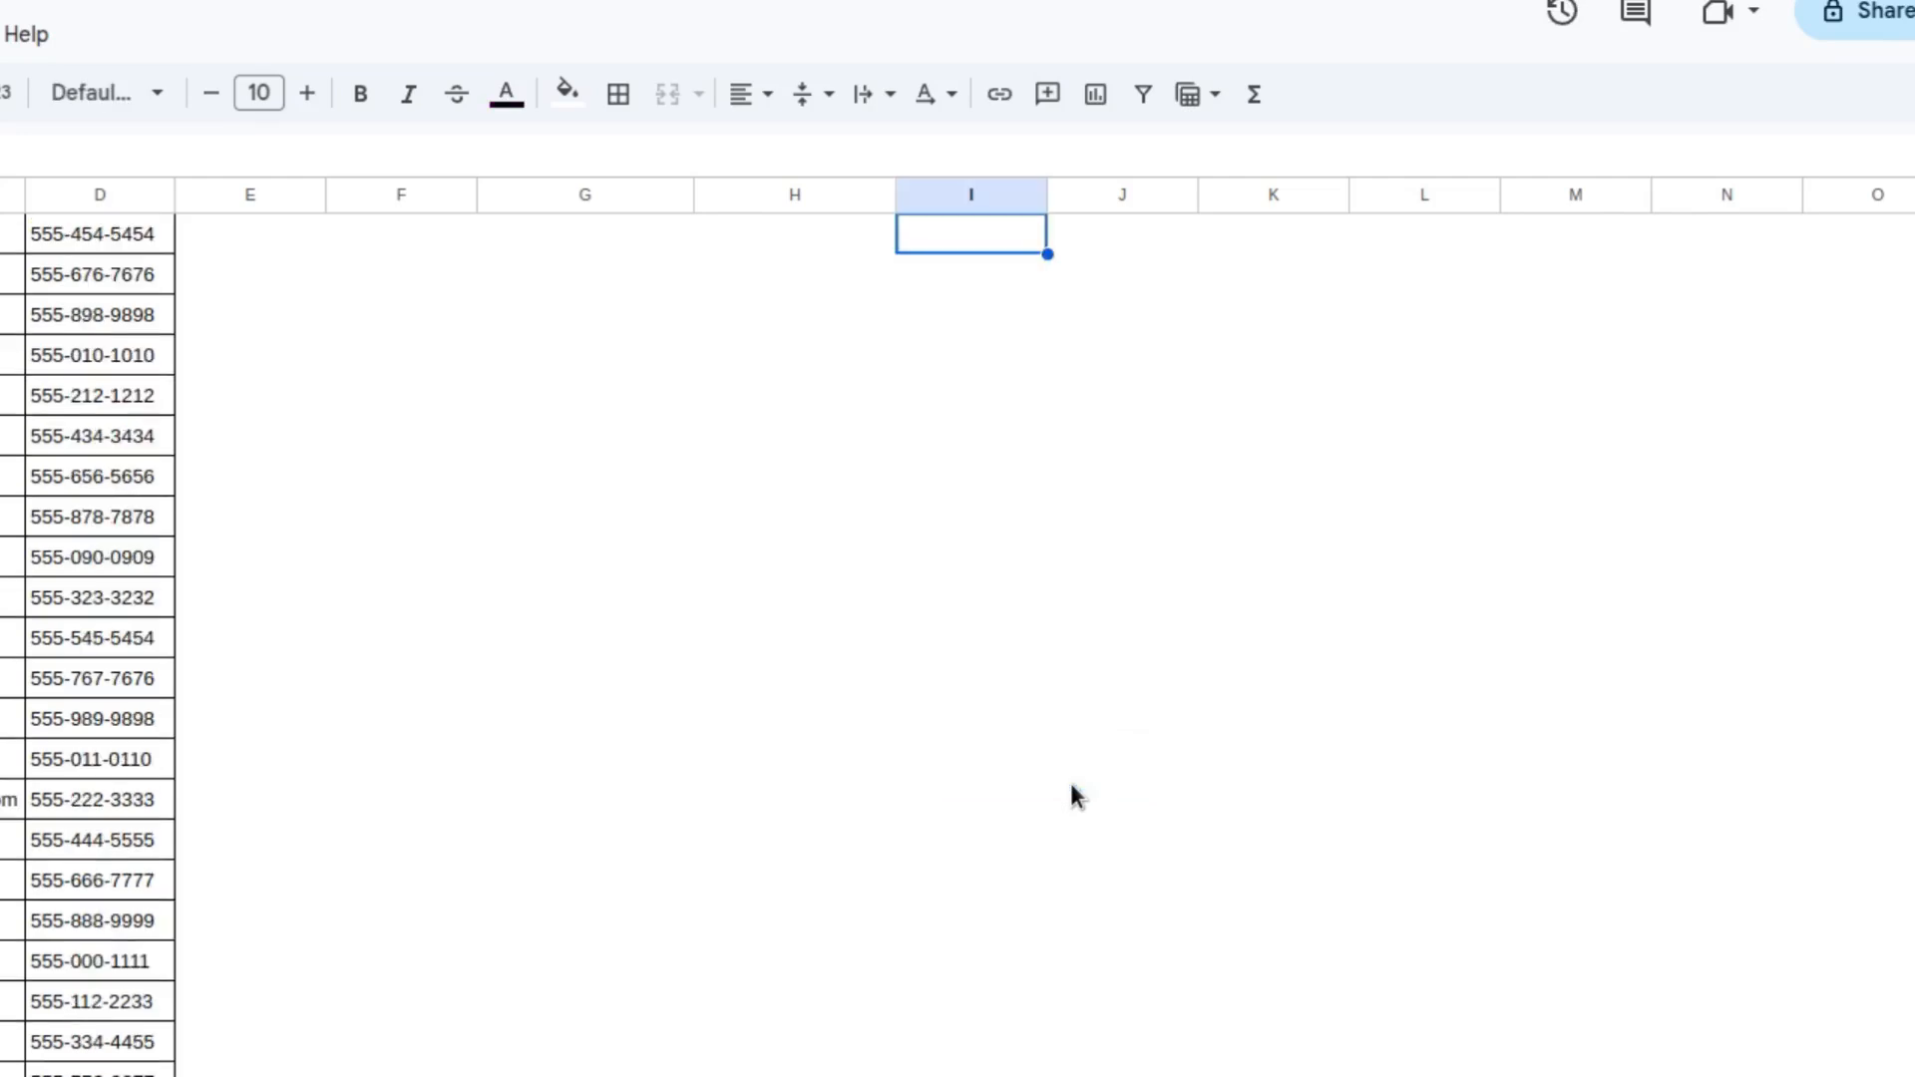
Step: Copy the MATCH expression from the formula in I14 without its equals sign, leaving the cell unchanged
left_click(1011, 773)
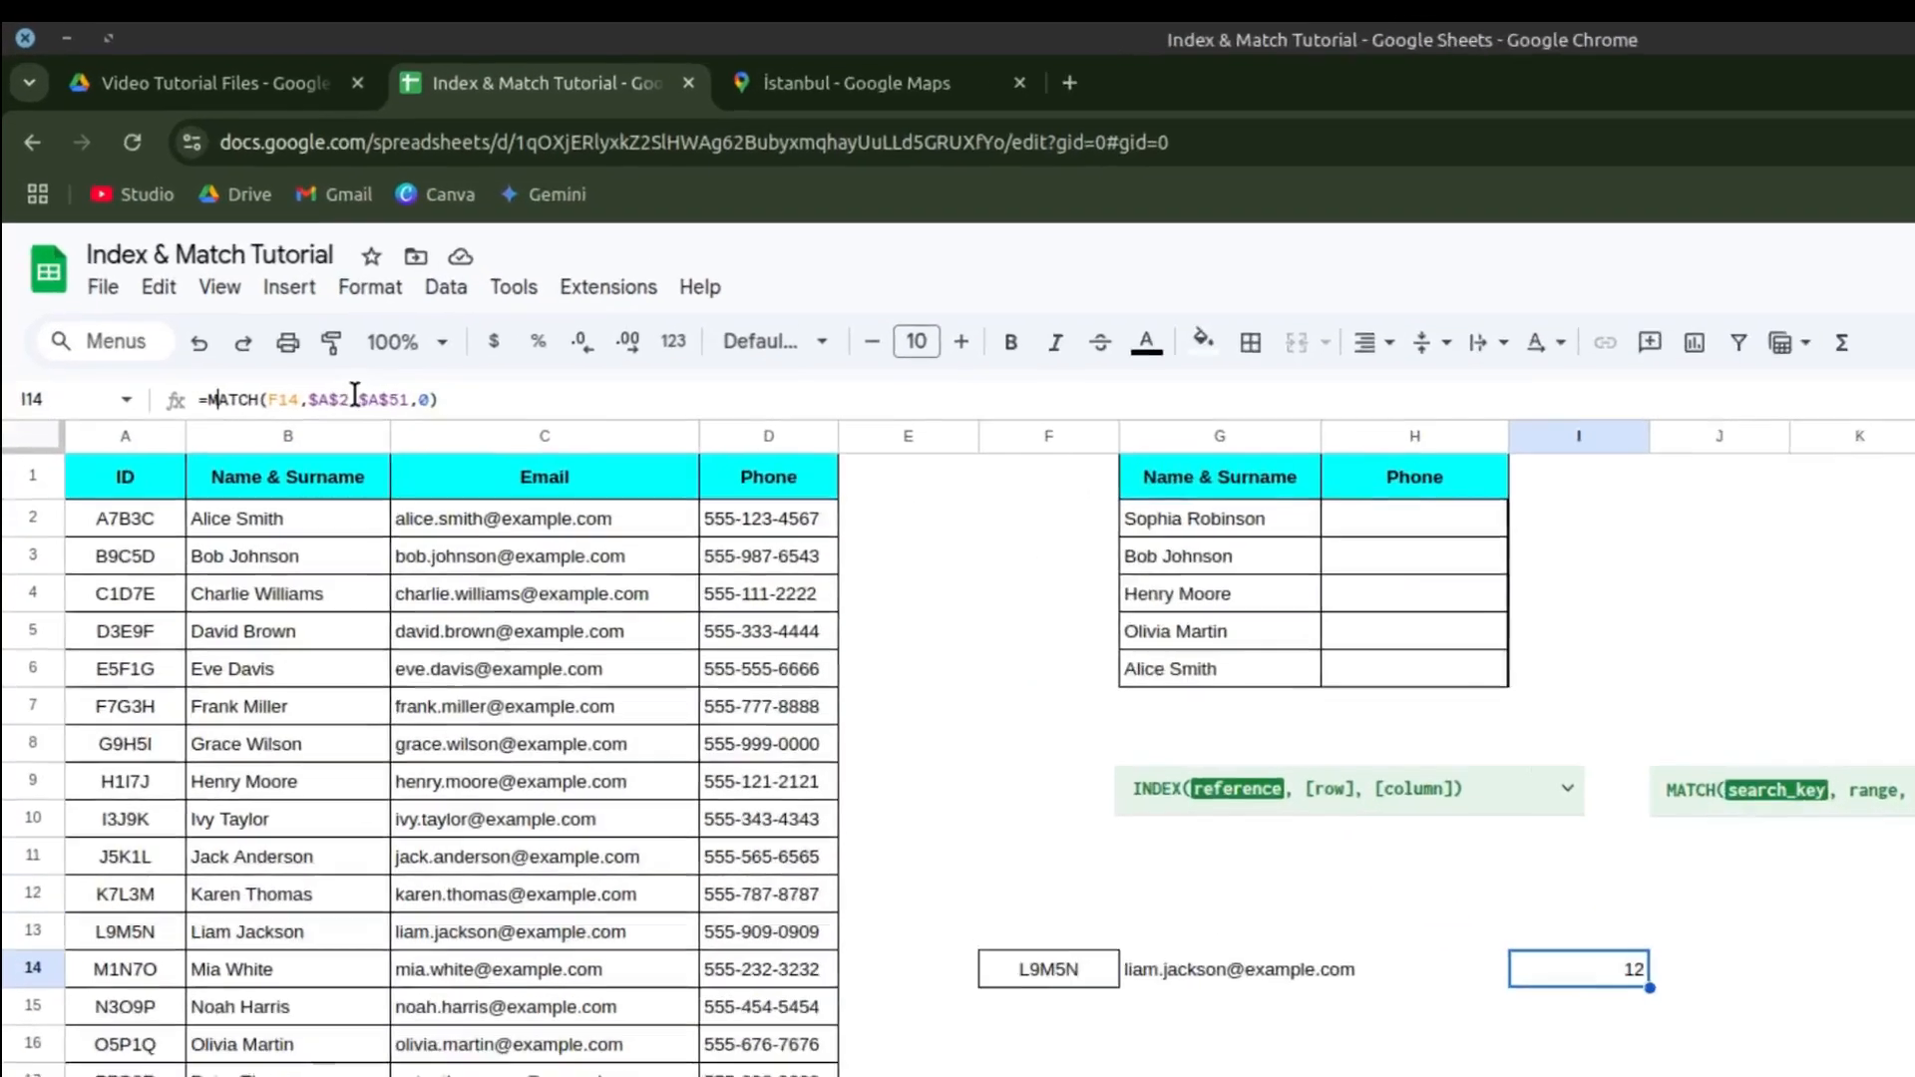
left_click_drag(354, 397, 430, 401)
left_click(427, 403)
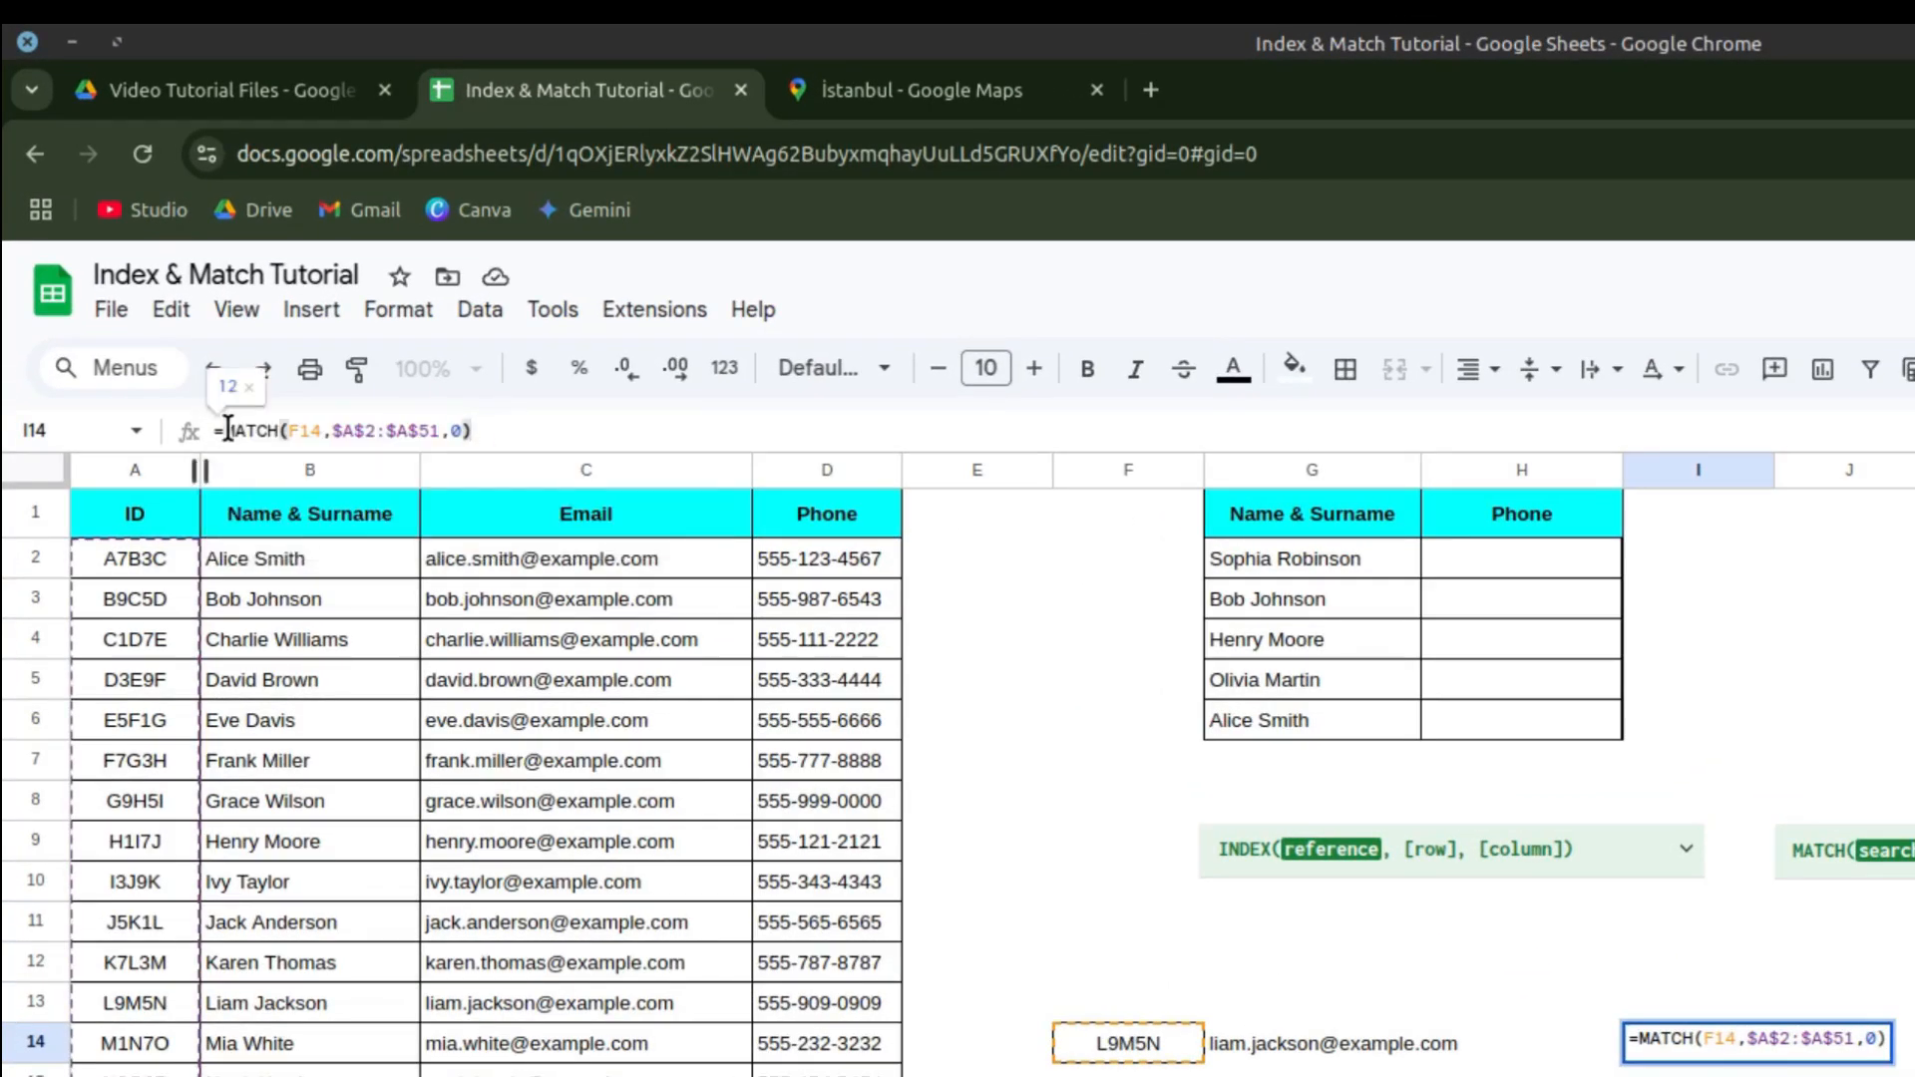
left_click_drag(227, 429, 665, 444)
key("ctrl+c")
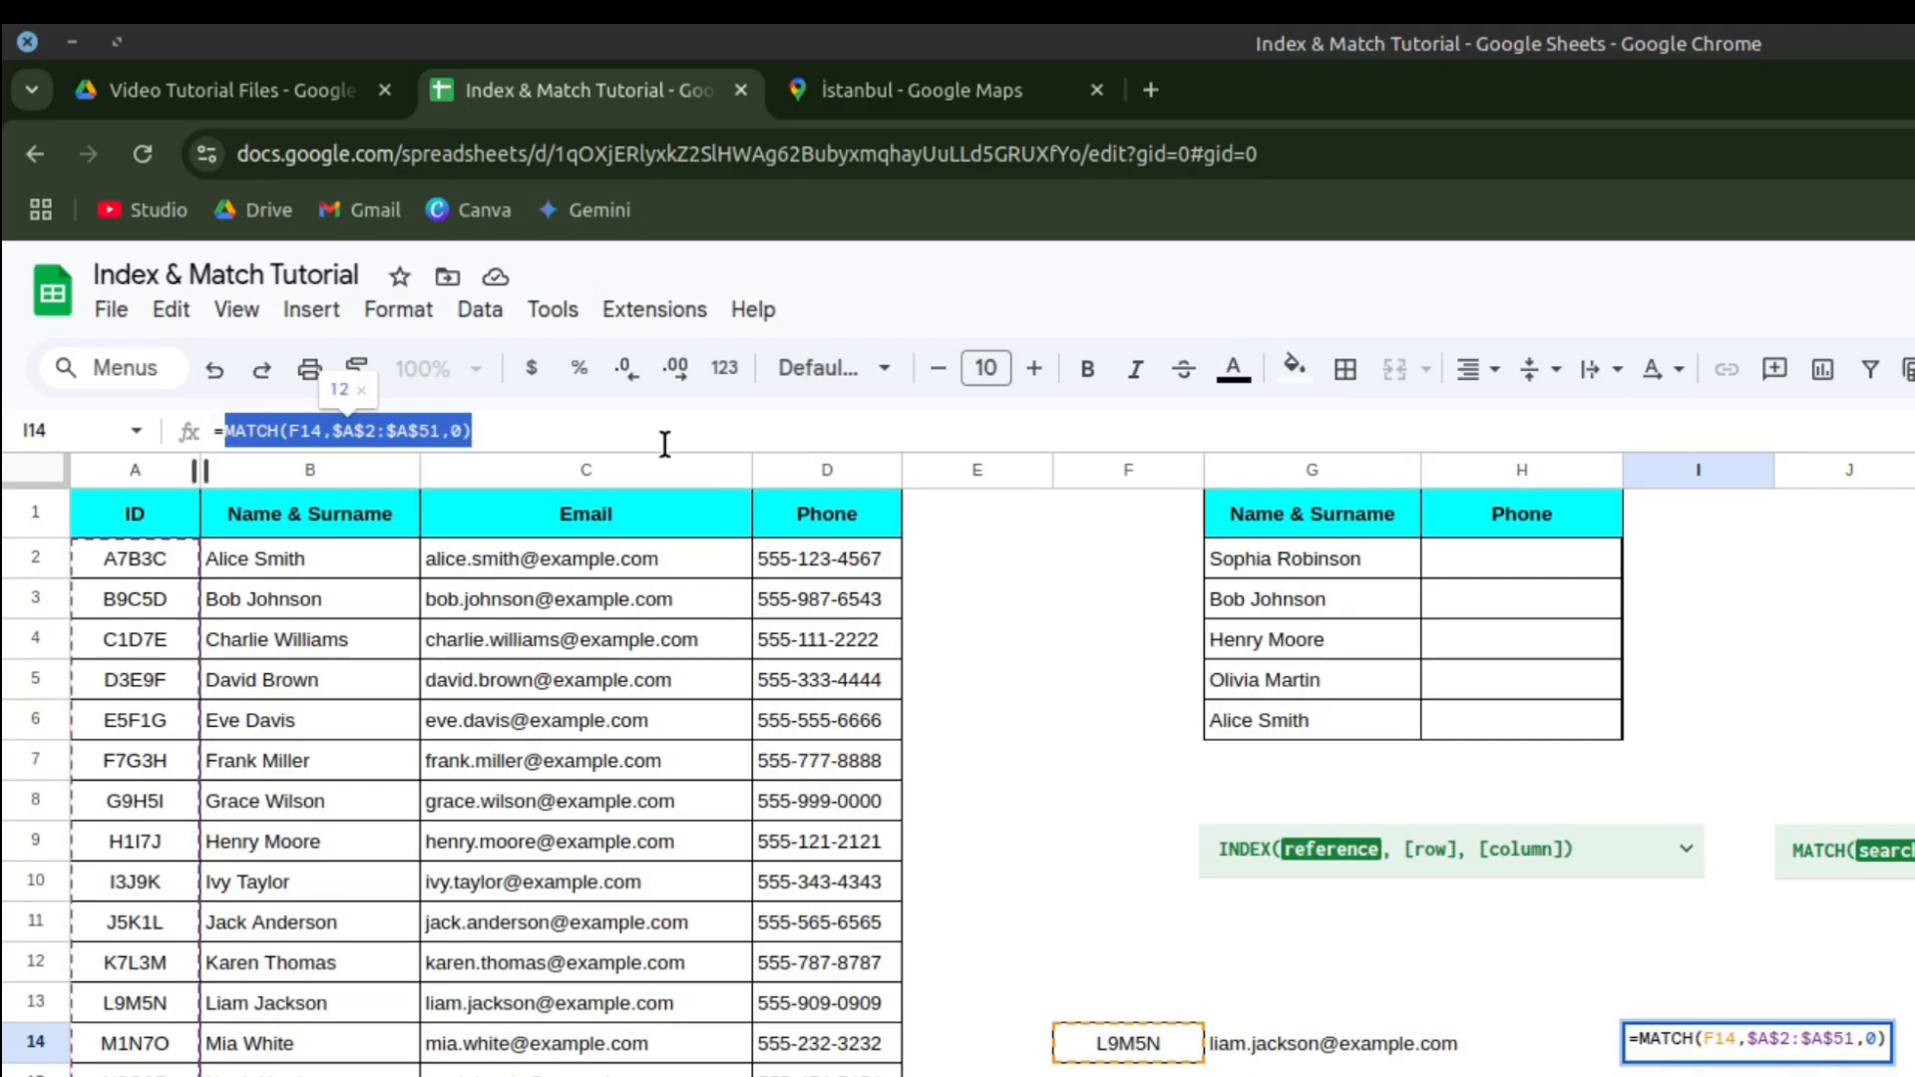
key("Escape")
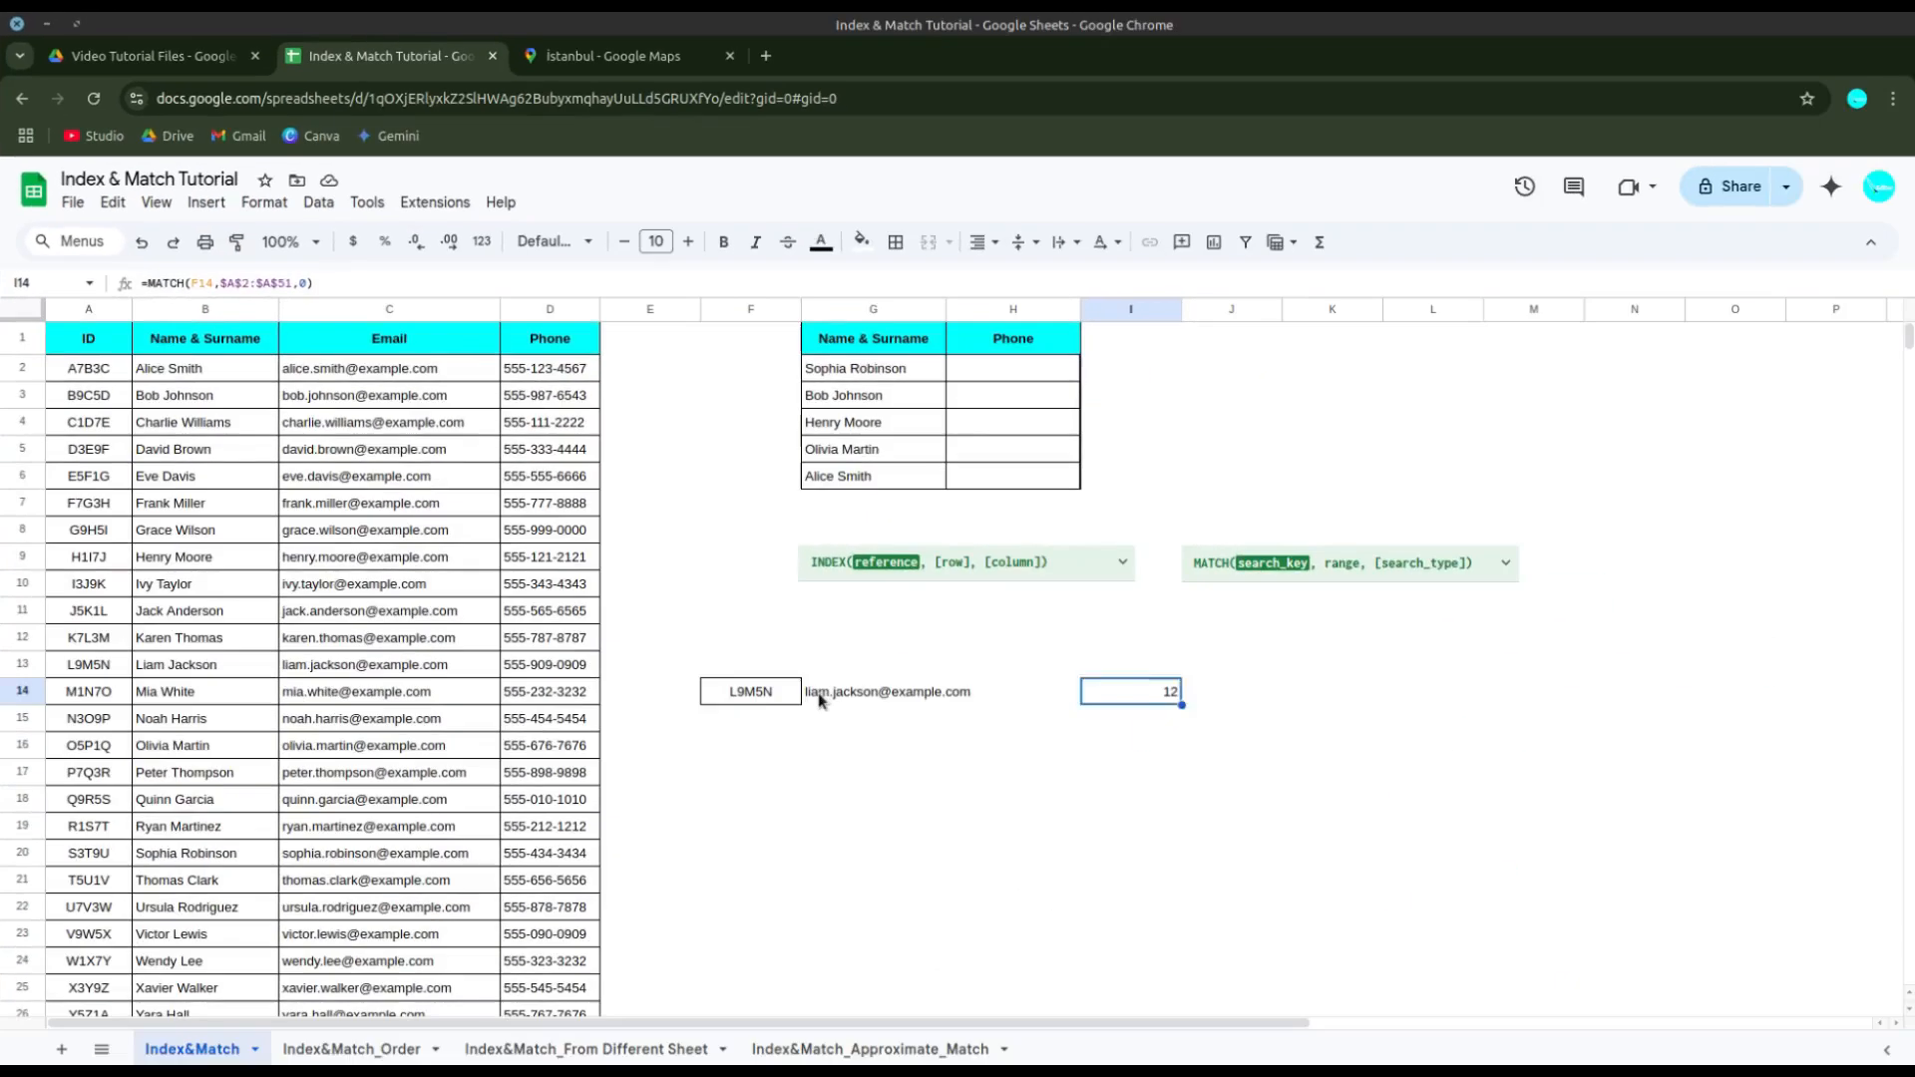
Step: Replace the row argument 12 in G14's INDEX formula with the copied expression MATCH(F14,$A$2:$A$51,0)
left_click(820, 698)
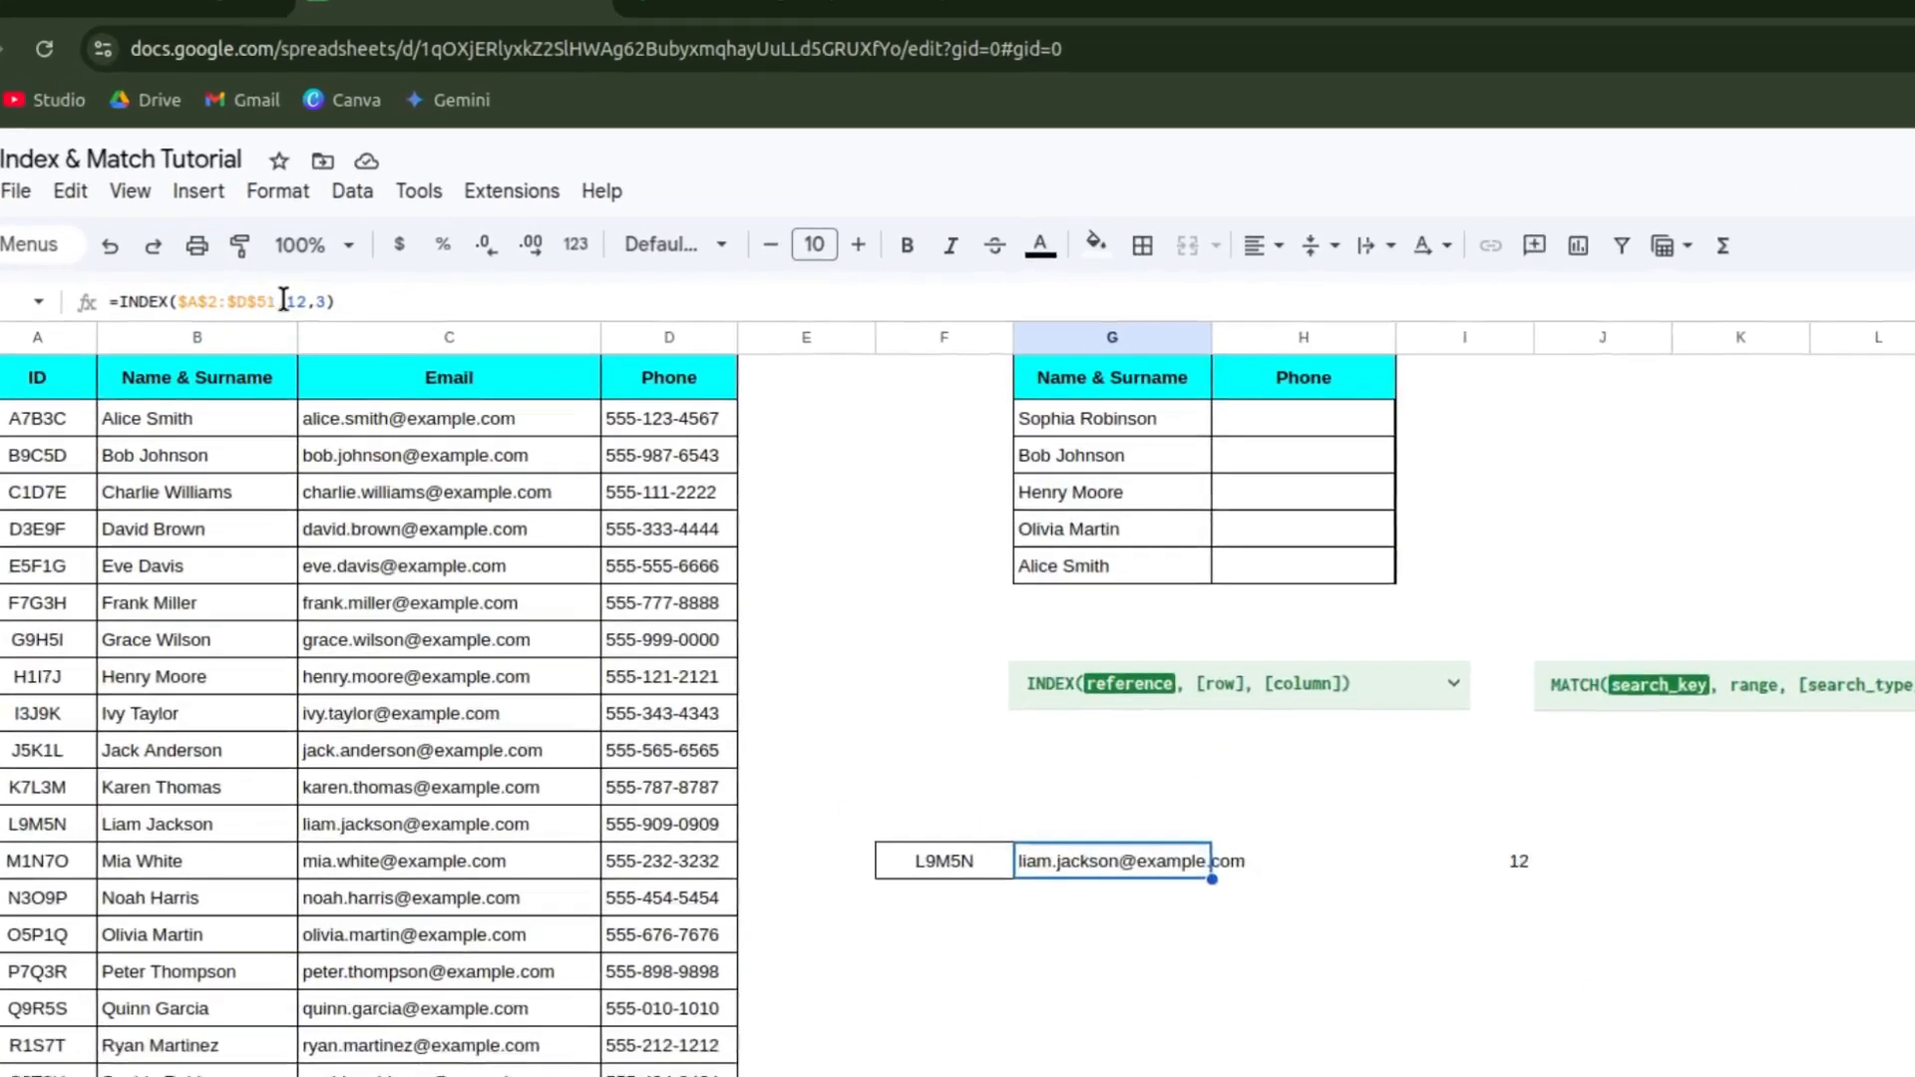
left_click(283, 301)
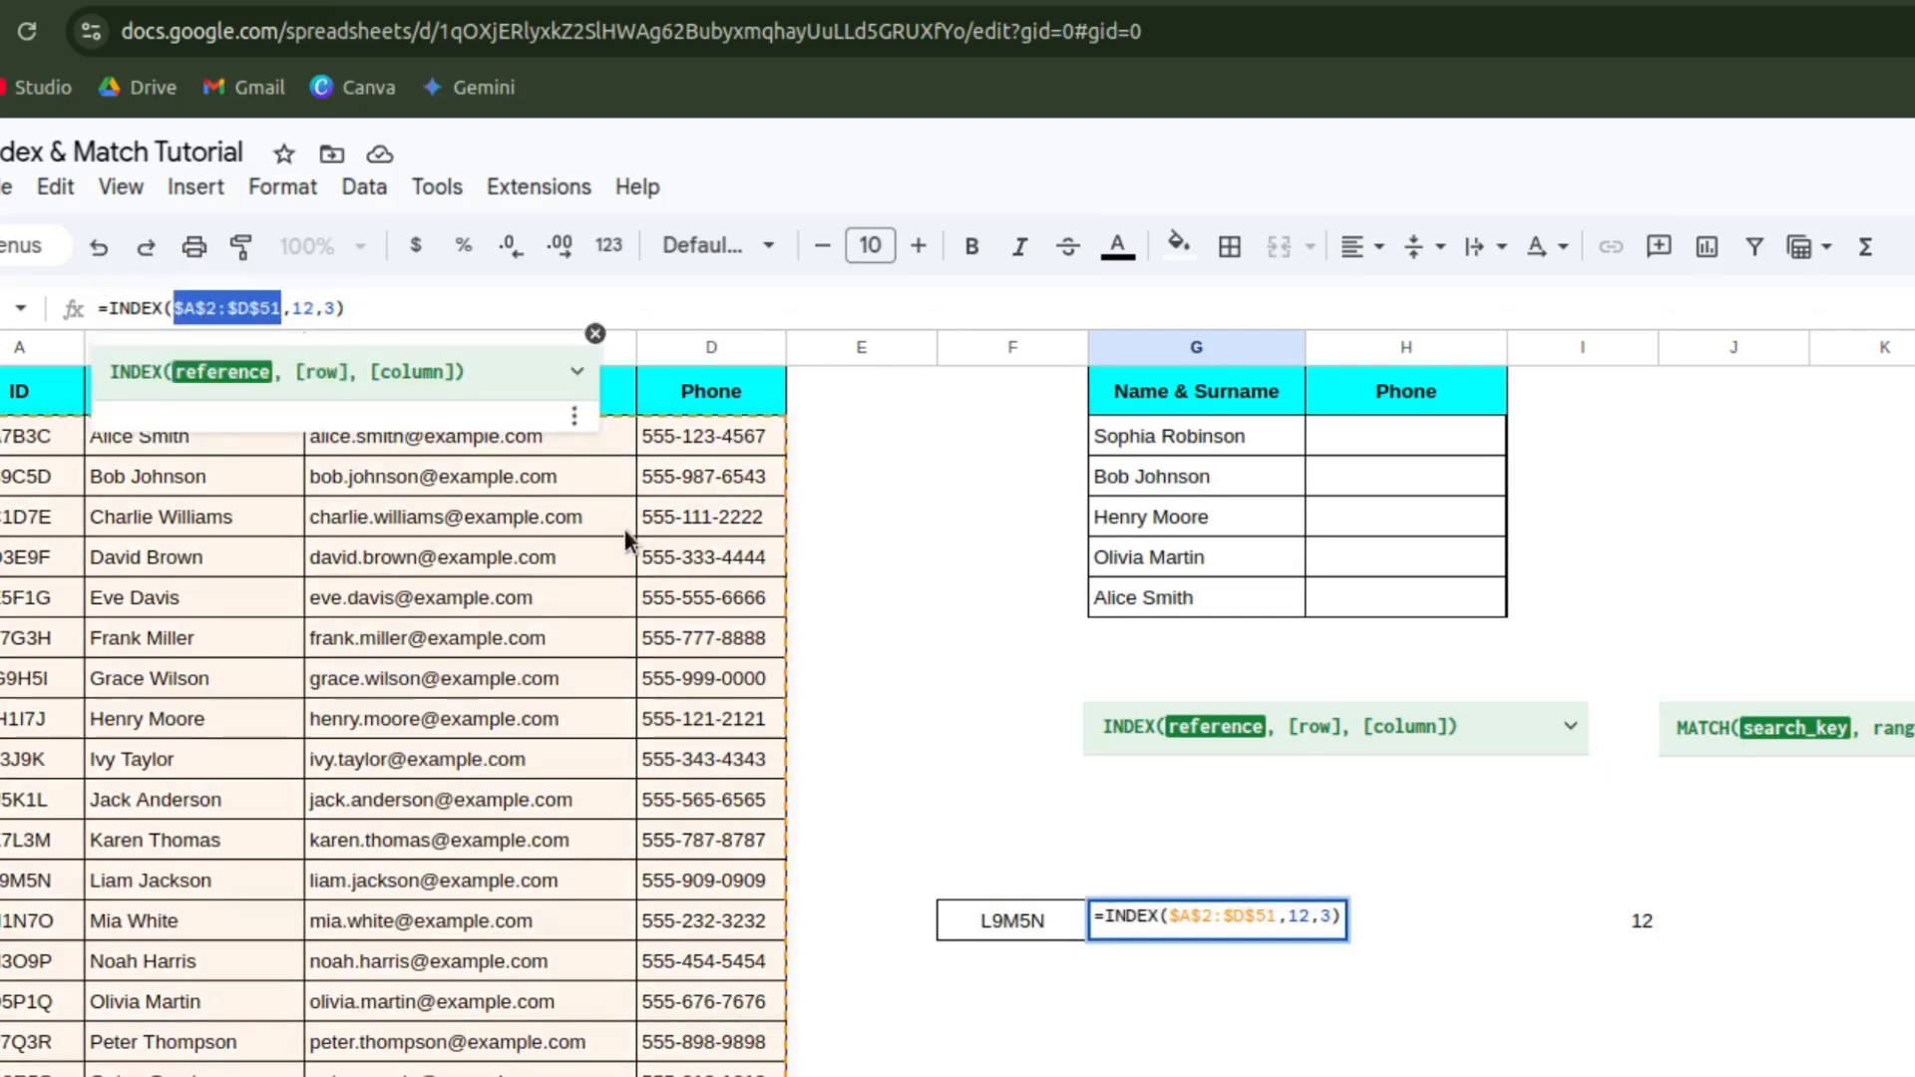
key("Right")
key("Right")
key("Left")
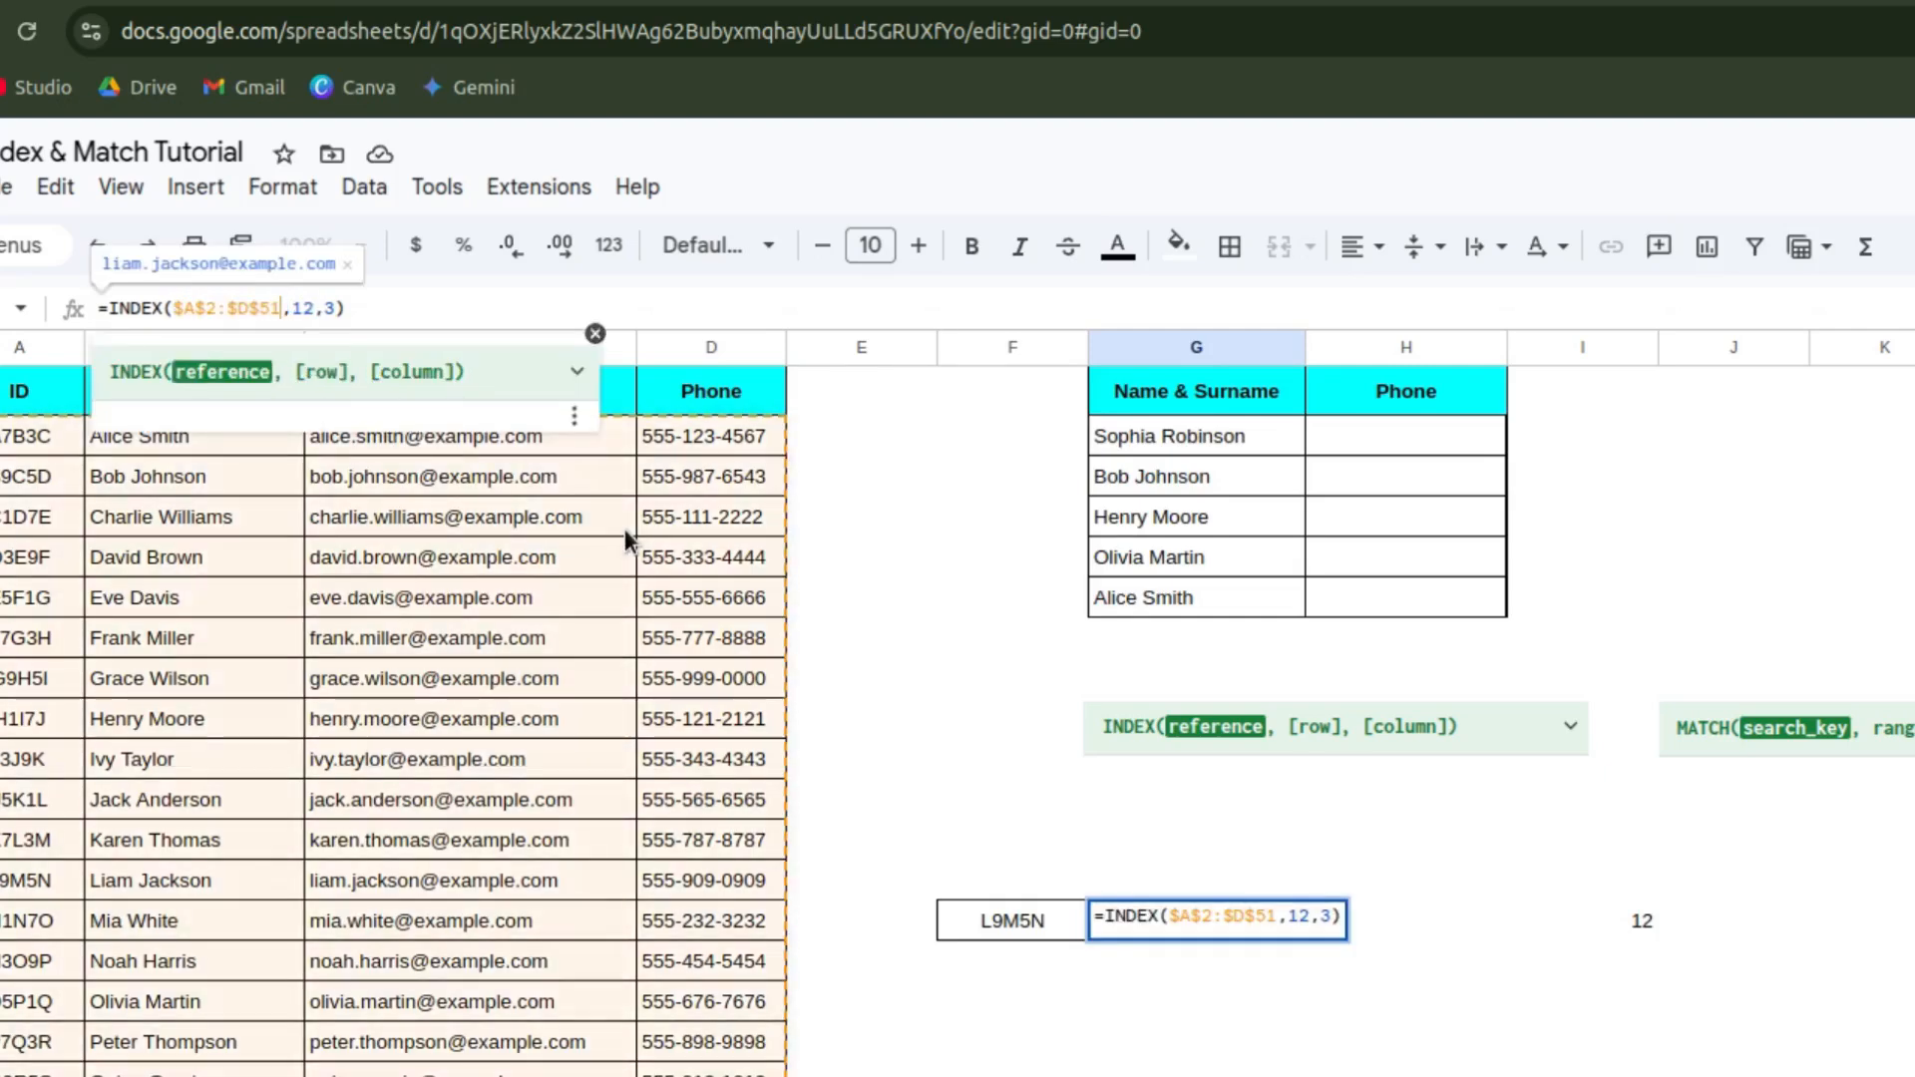
key("Right")
key("shift+Right")
key("shift+Right")
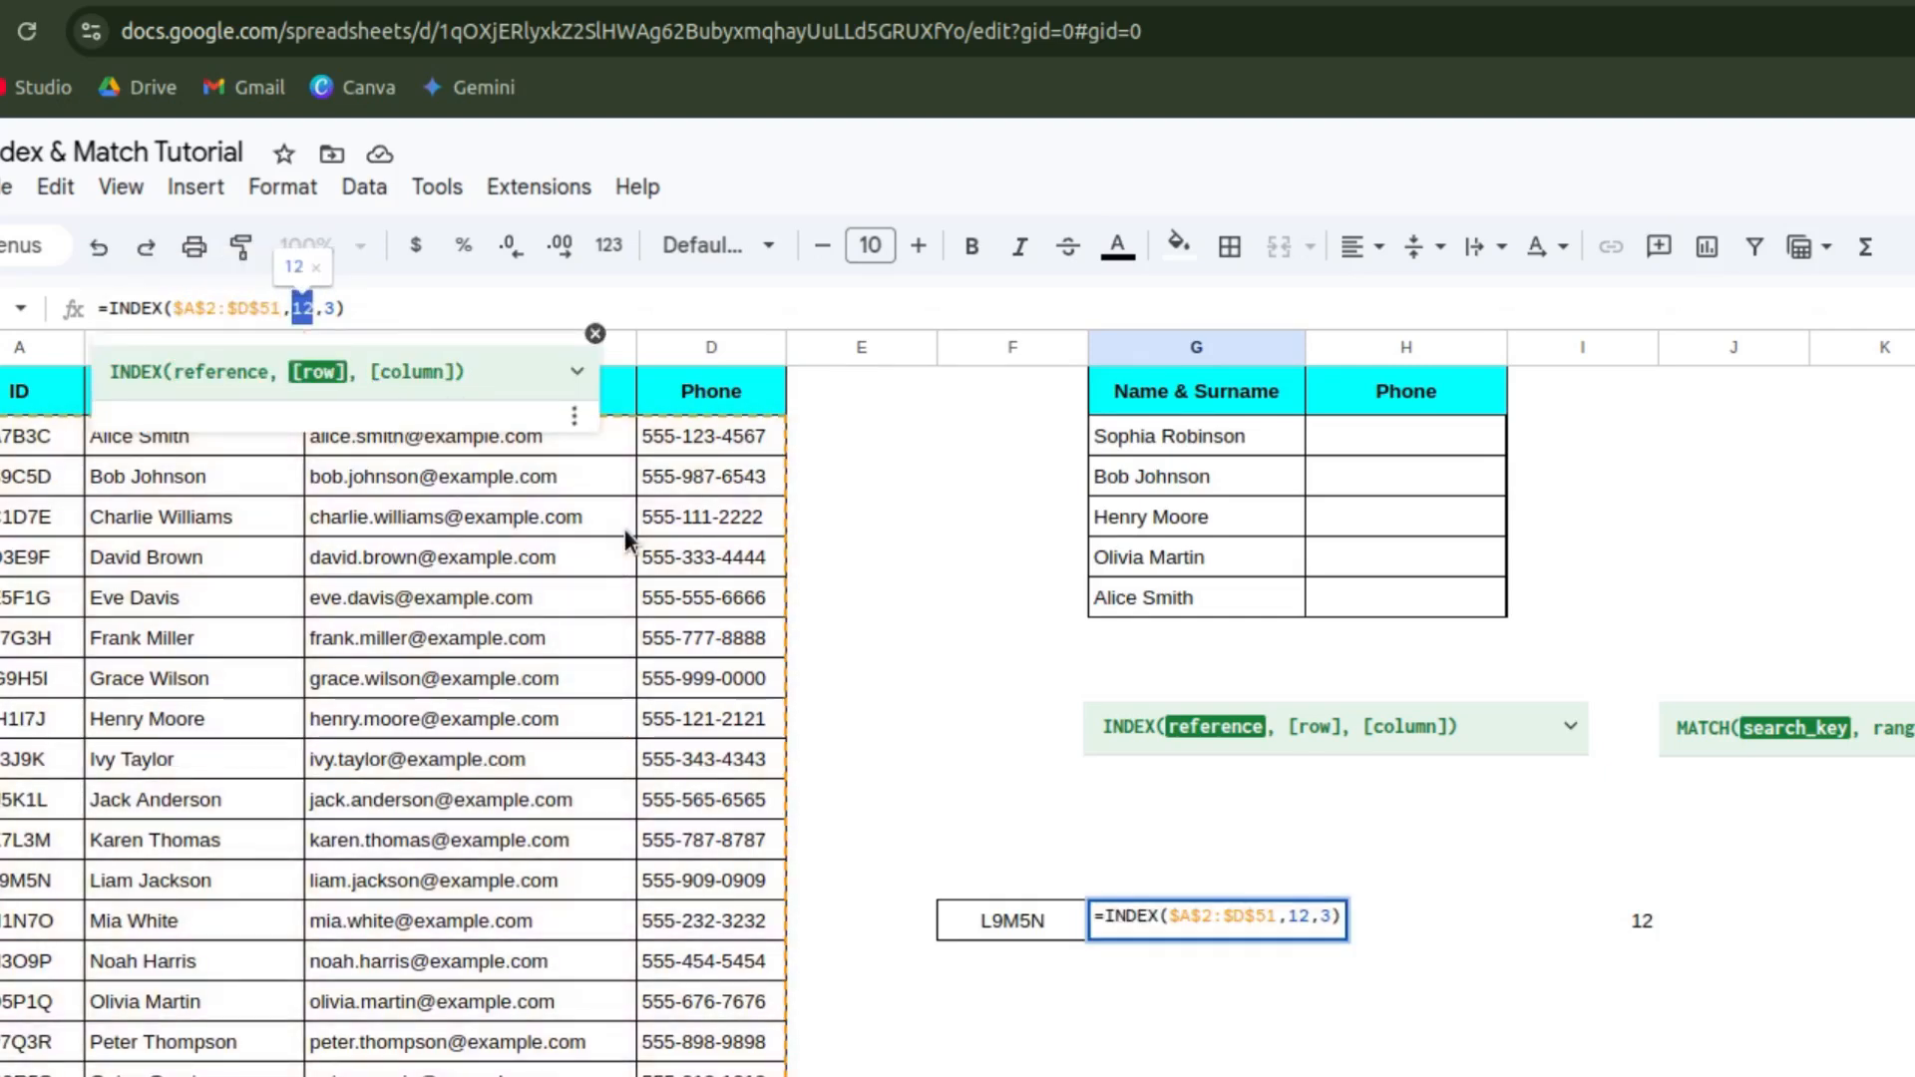
key("ctrl+v")
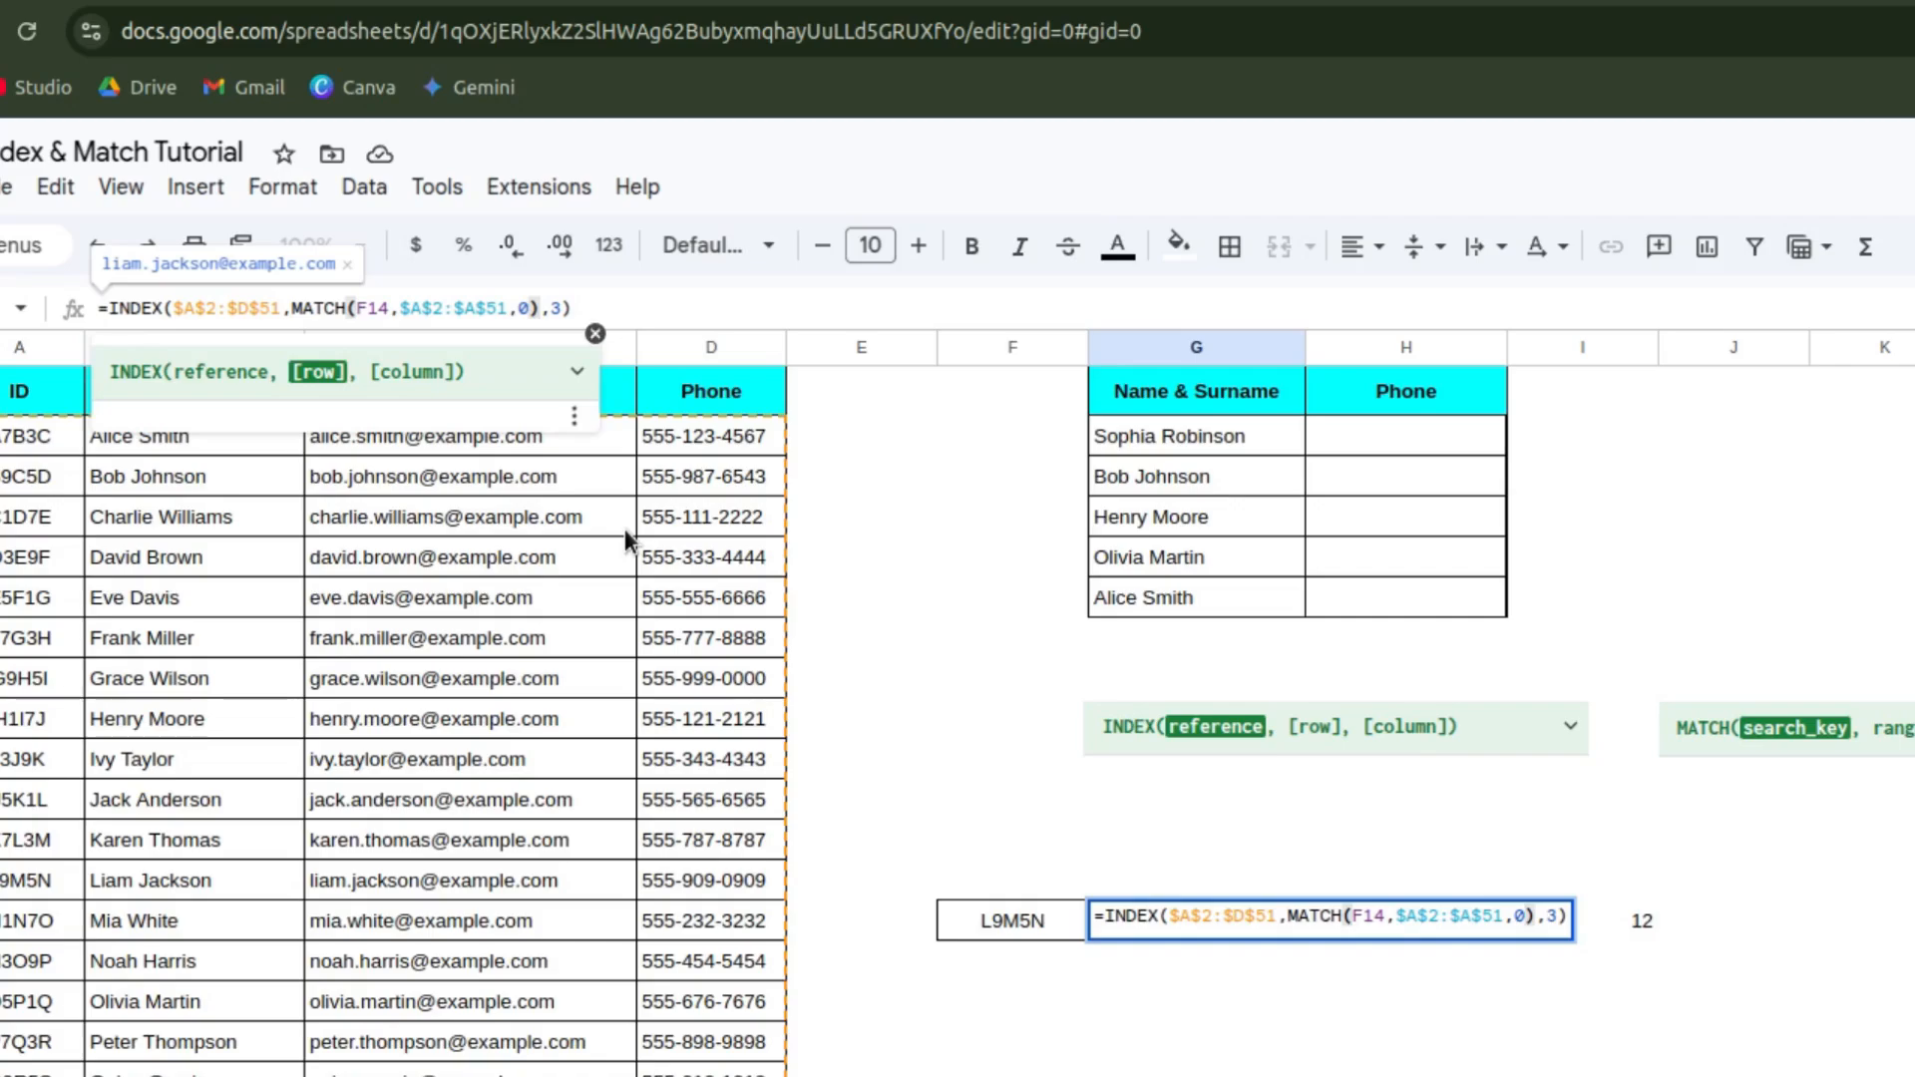
key("Return")
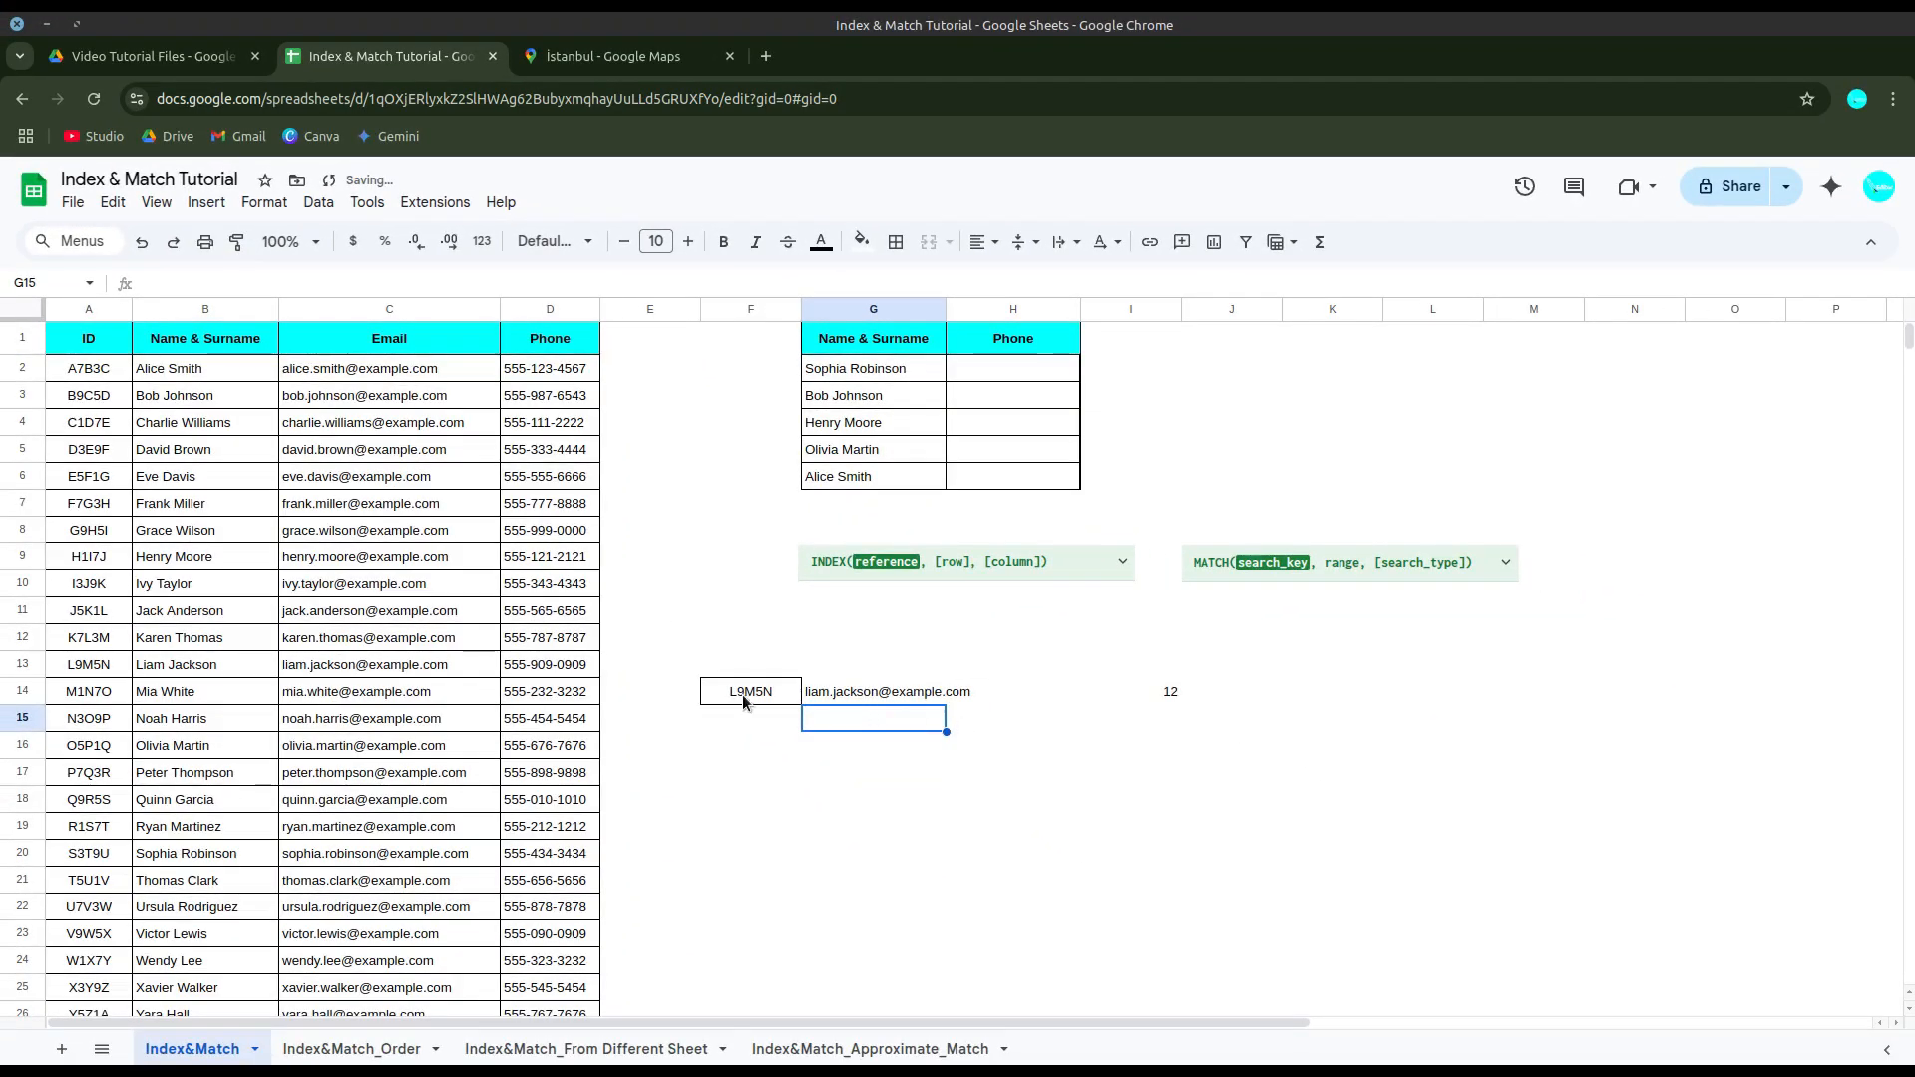
Step: Copy the ID from A7 into the lookup cell F14 and check the formulas in I14 and G14
right_click(96, 502)
left_click(168, 337)
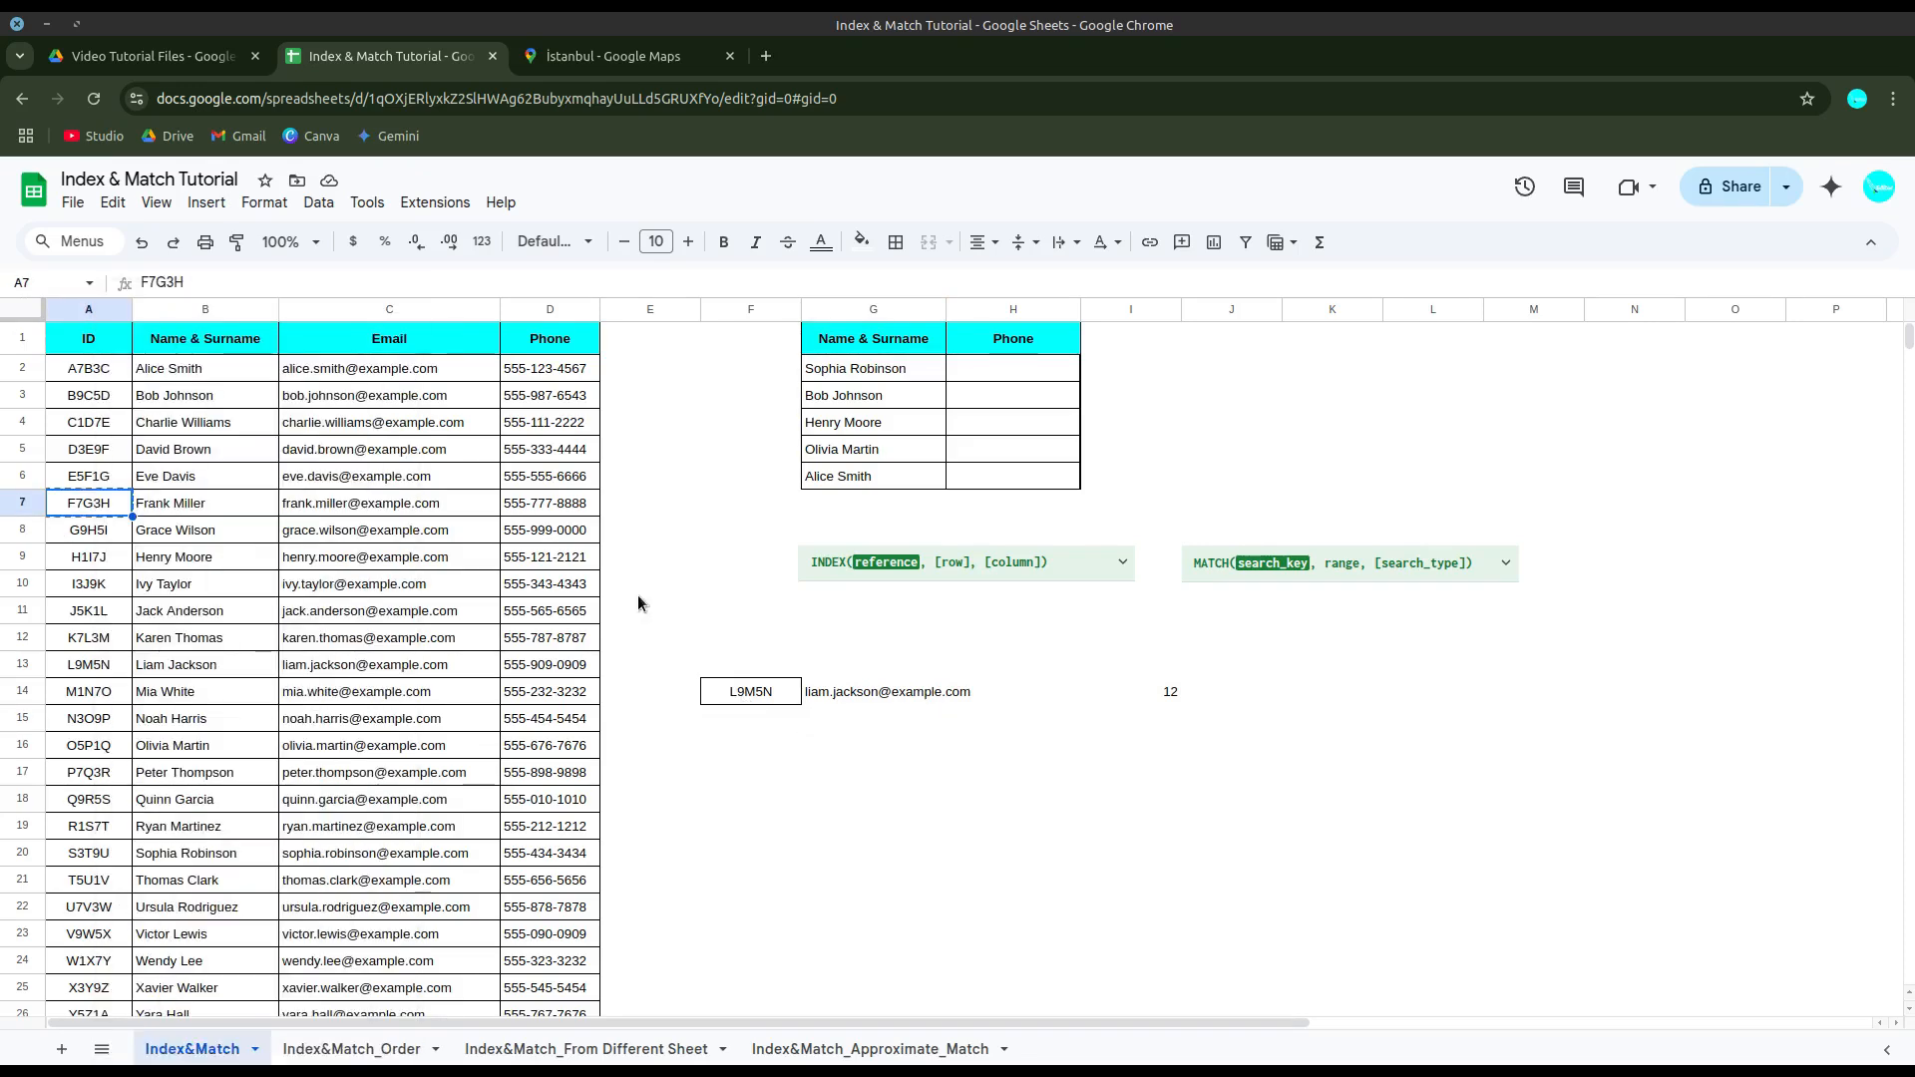
right_click(757, 690)
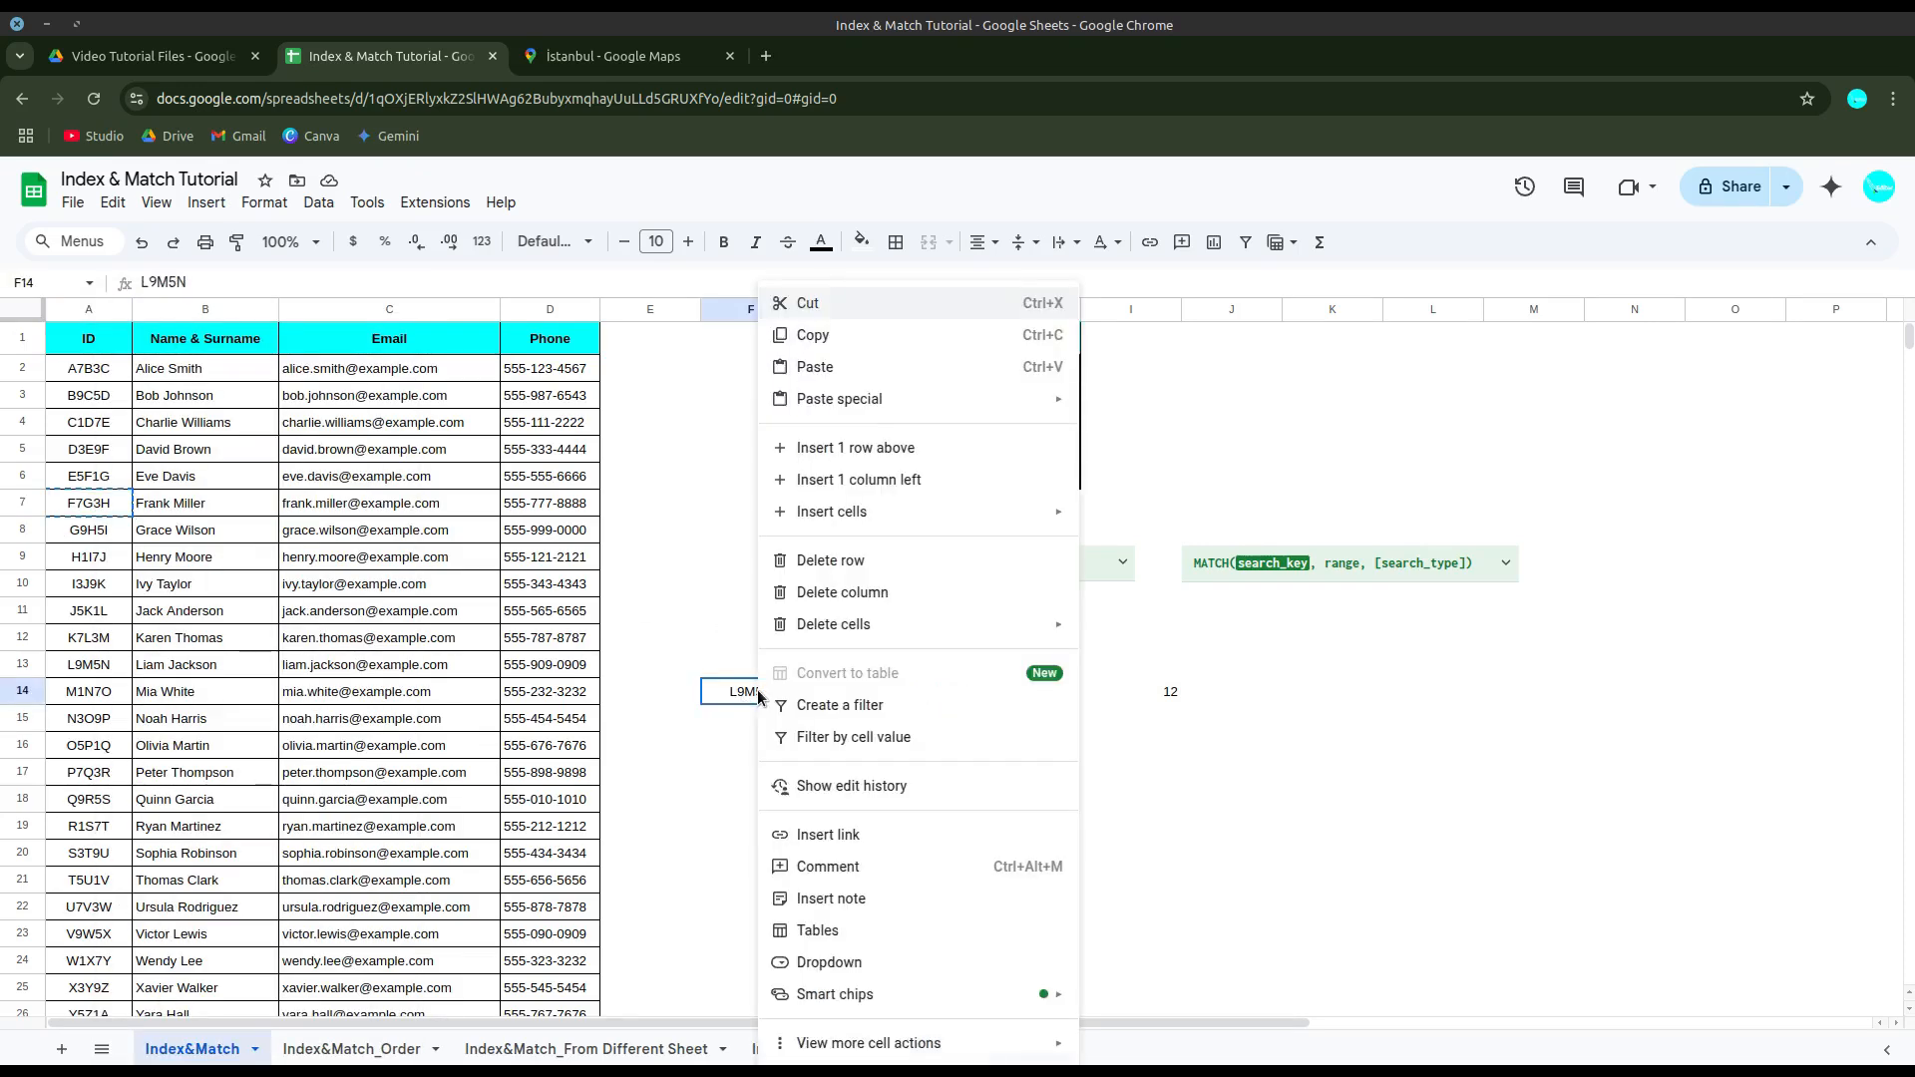
left_click(815, 367)
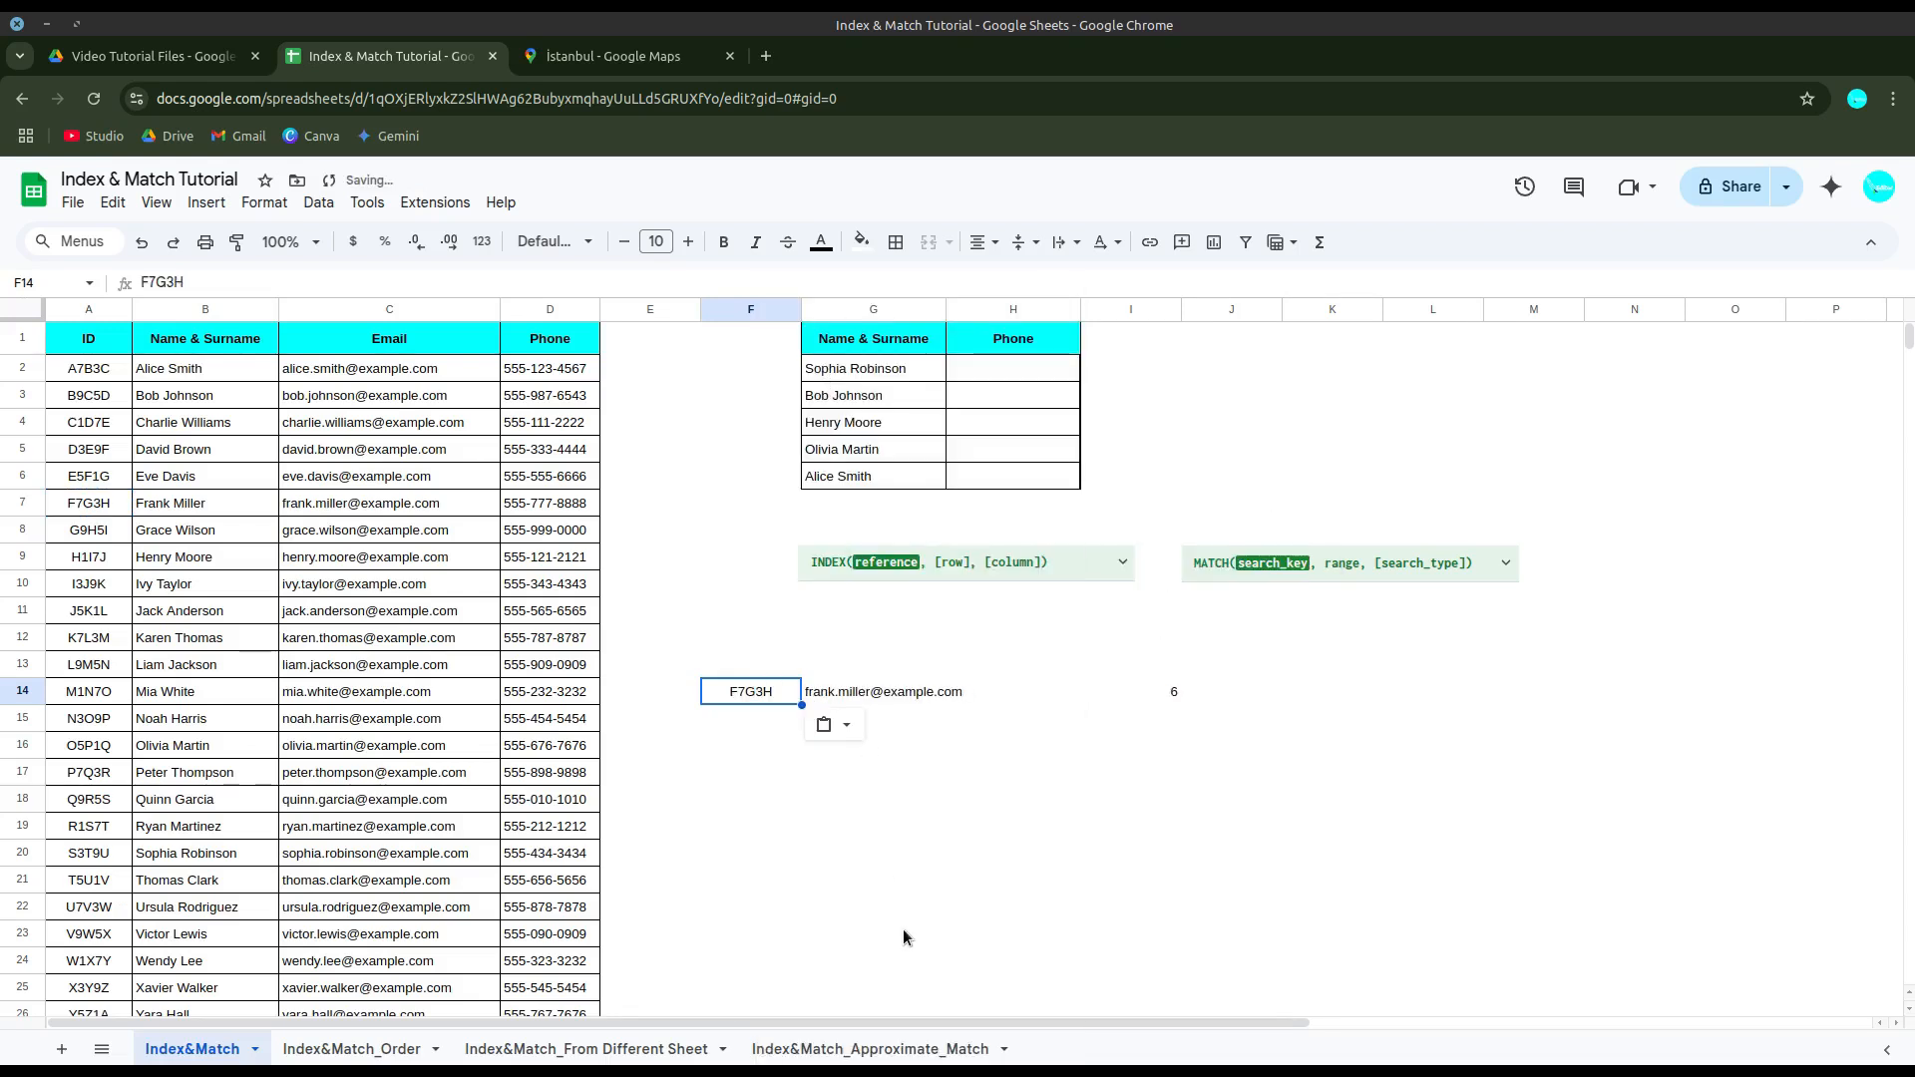
left_click(948, 782)
left_click(1161, 686)
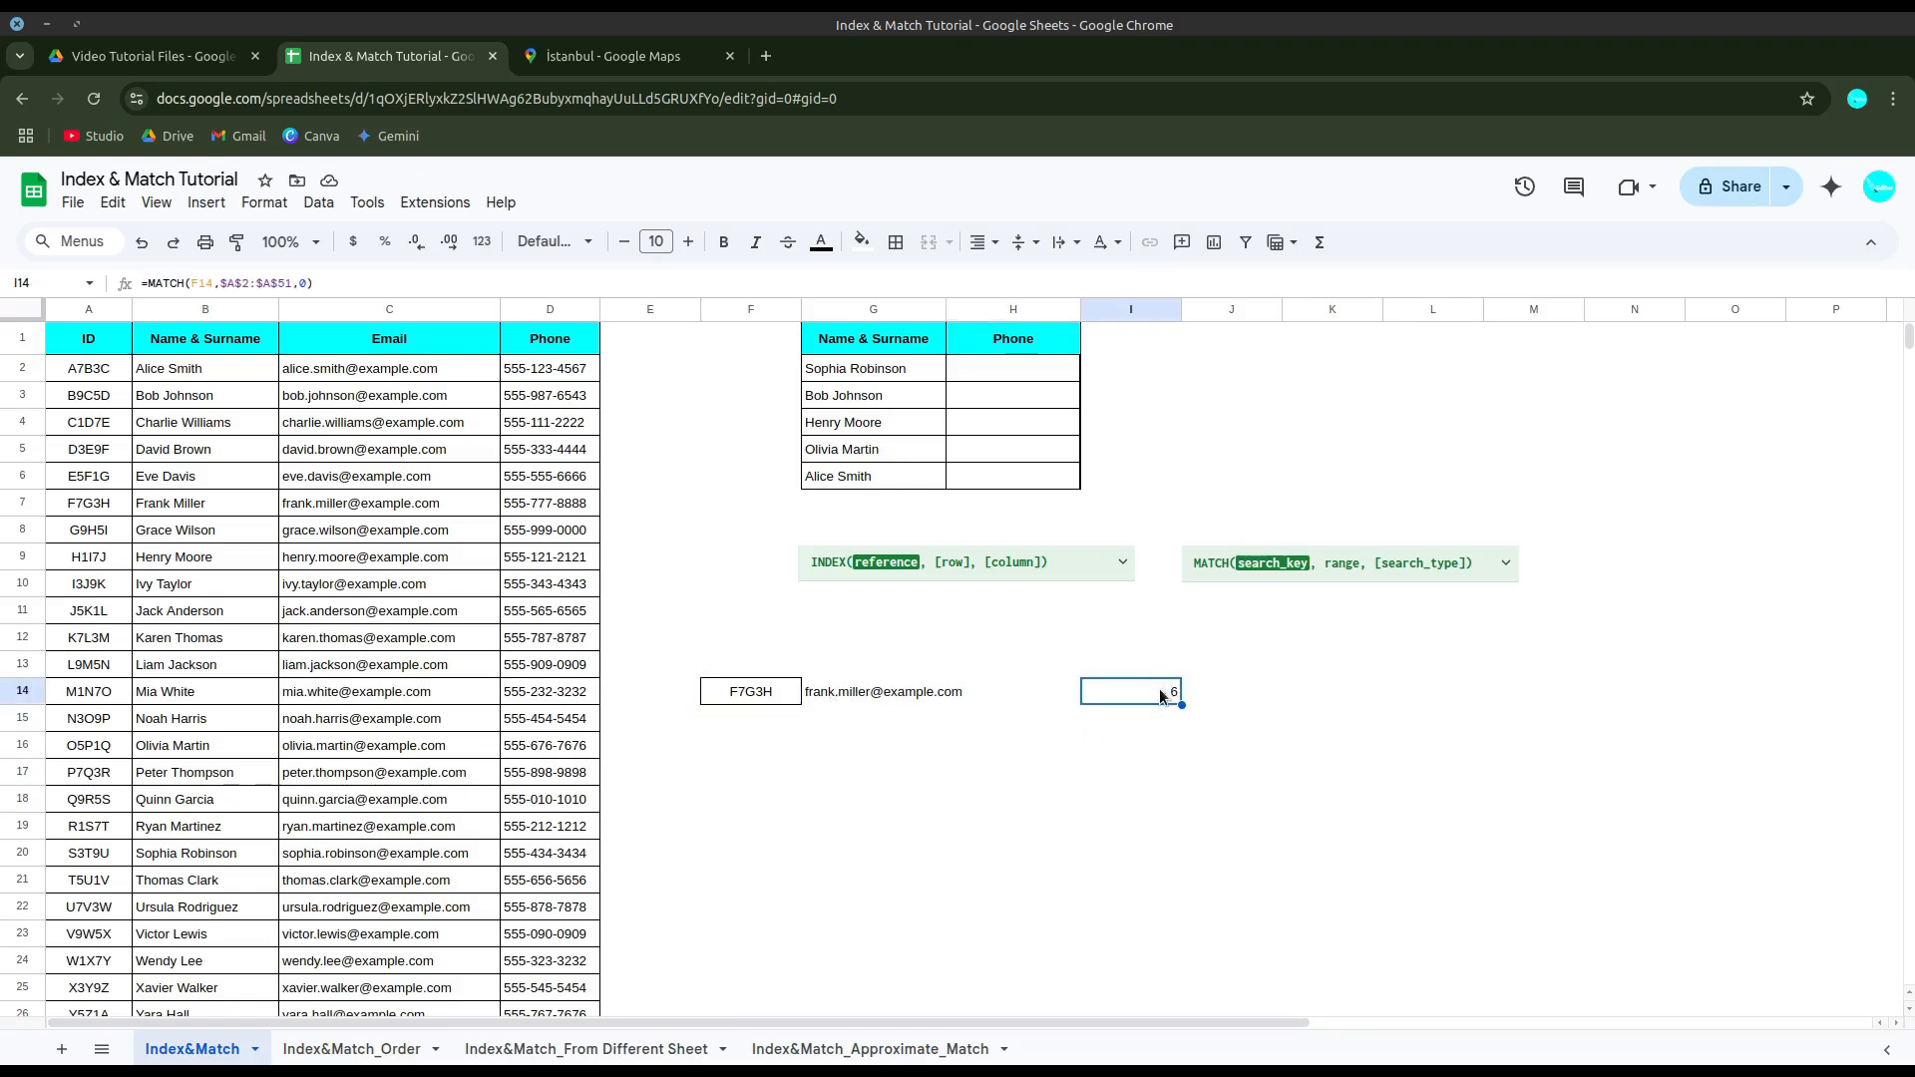
left_click(884, 696)
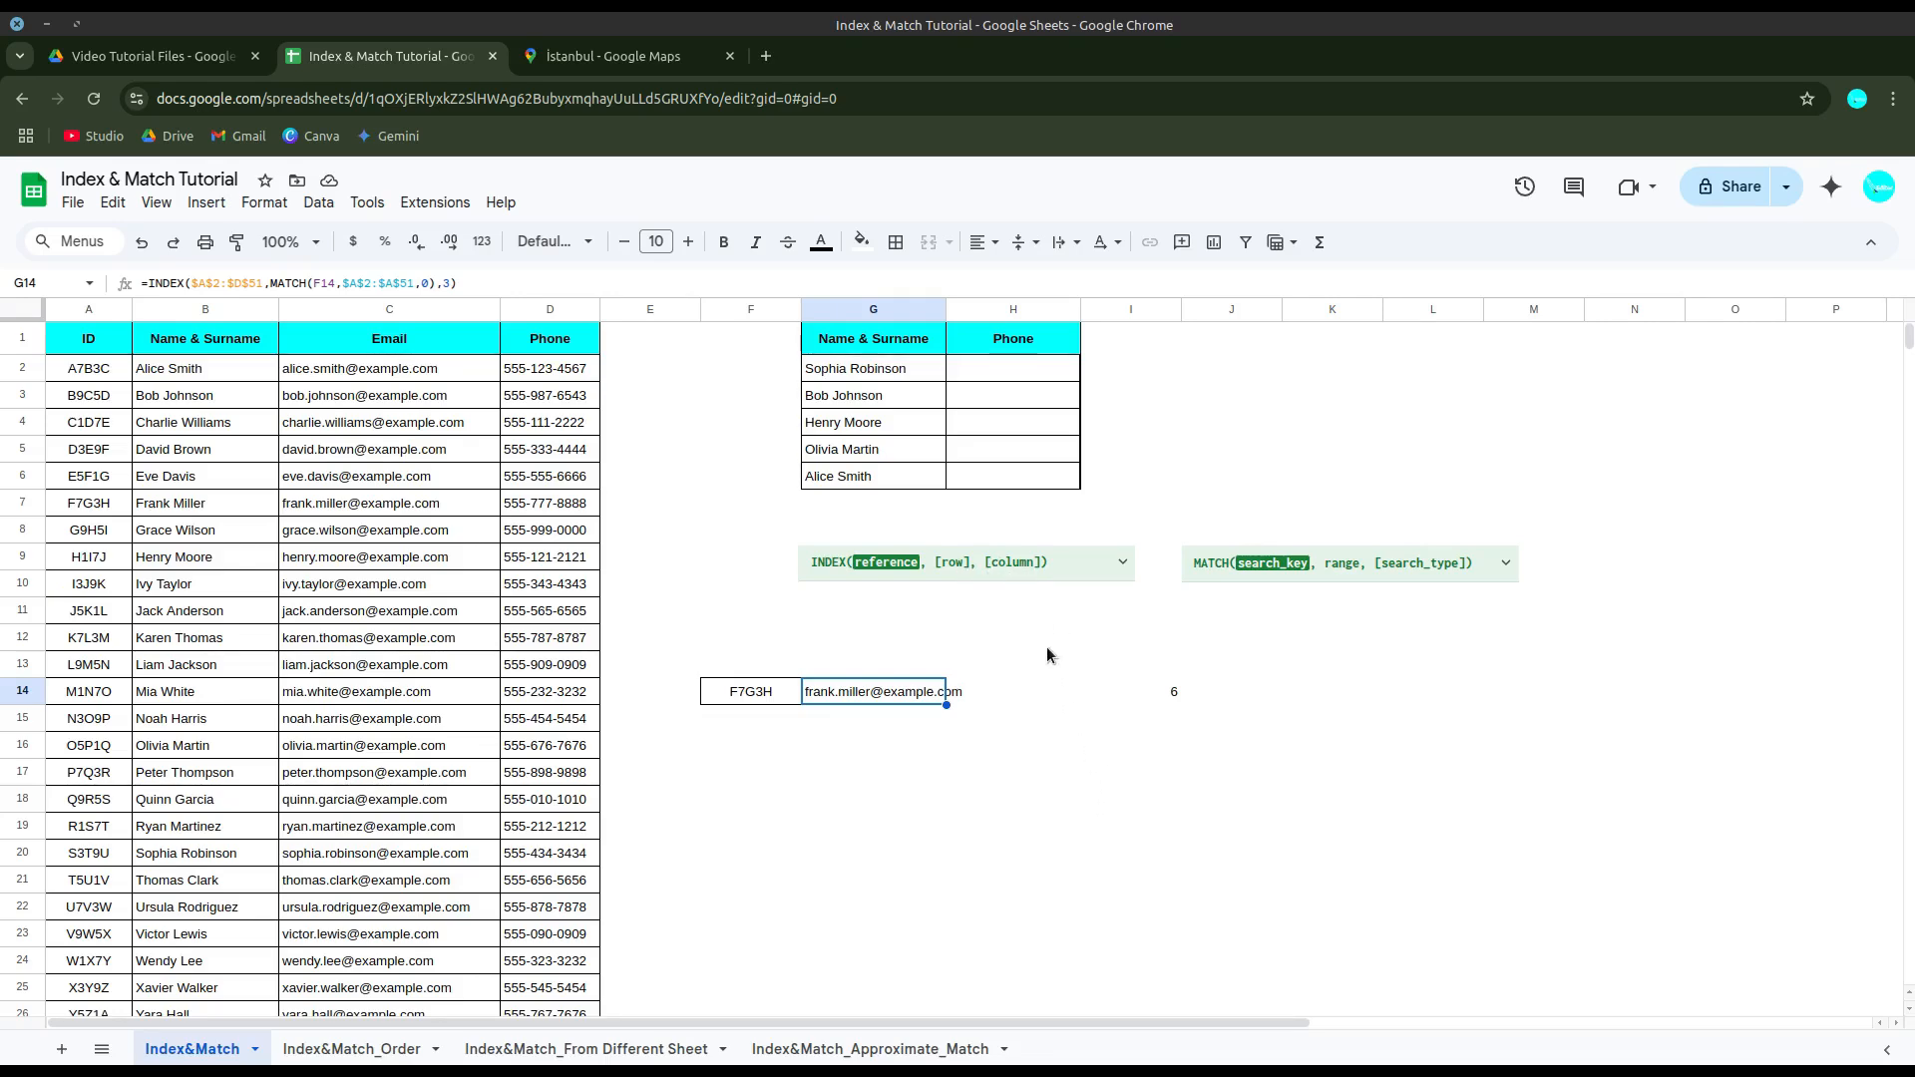
Step: Start a MATCH formula in cell J14 with the Email header cell C1 as the search key
left_click(1255, 697)
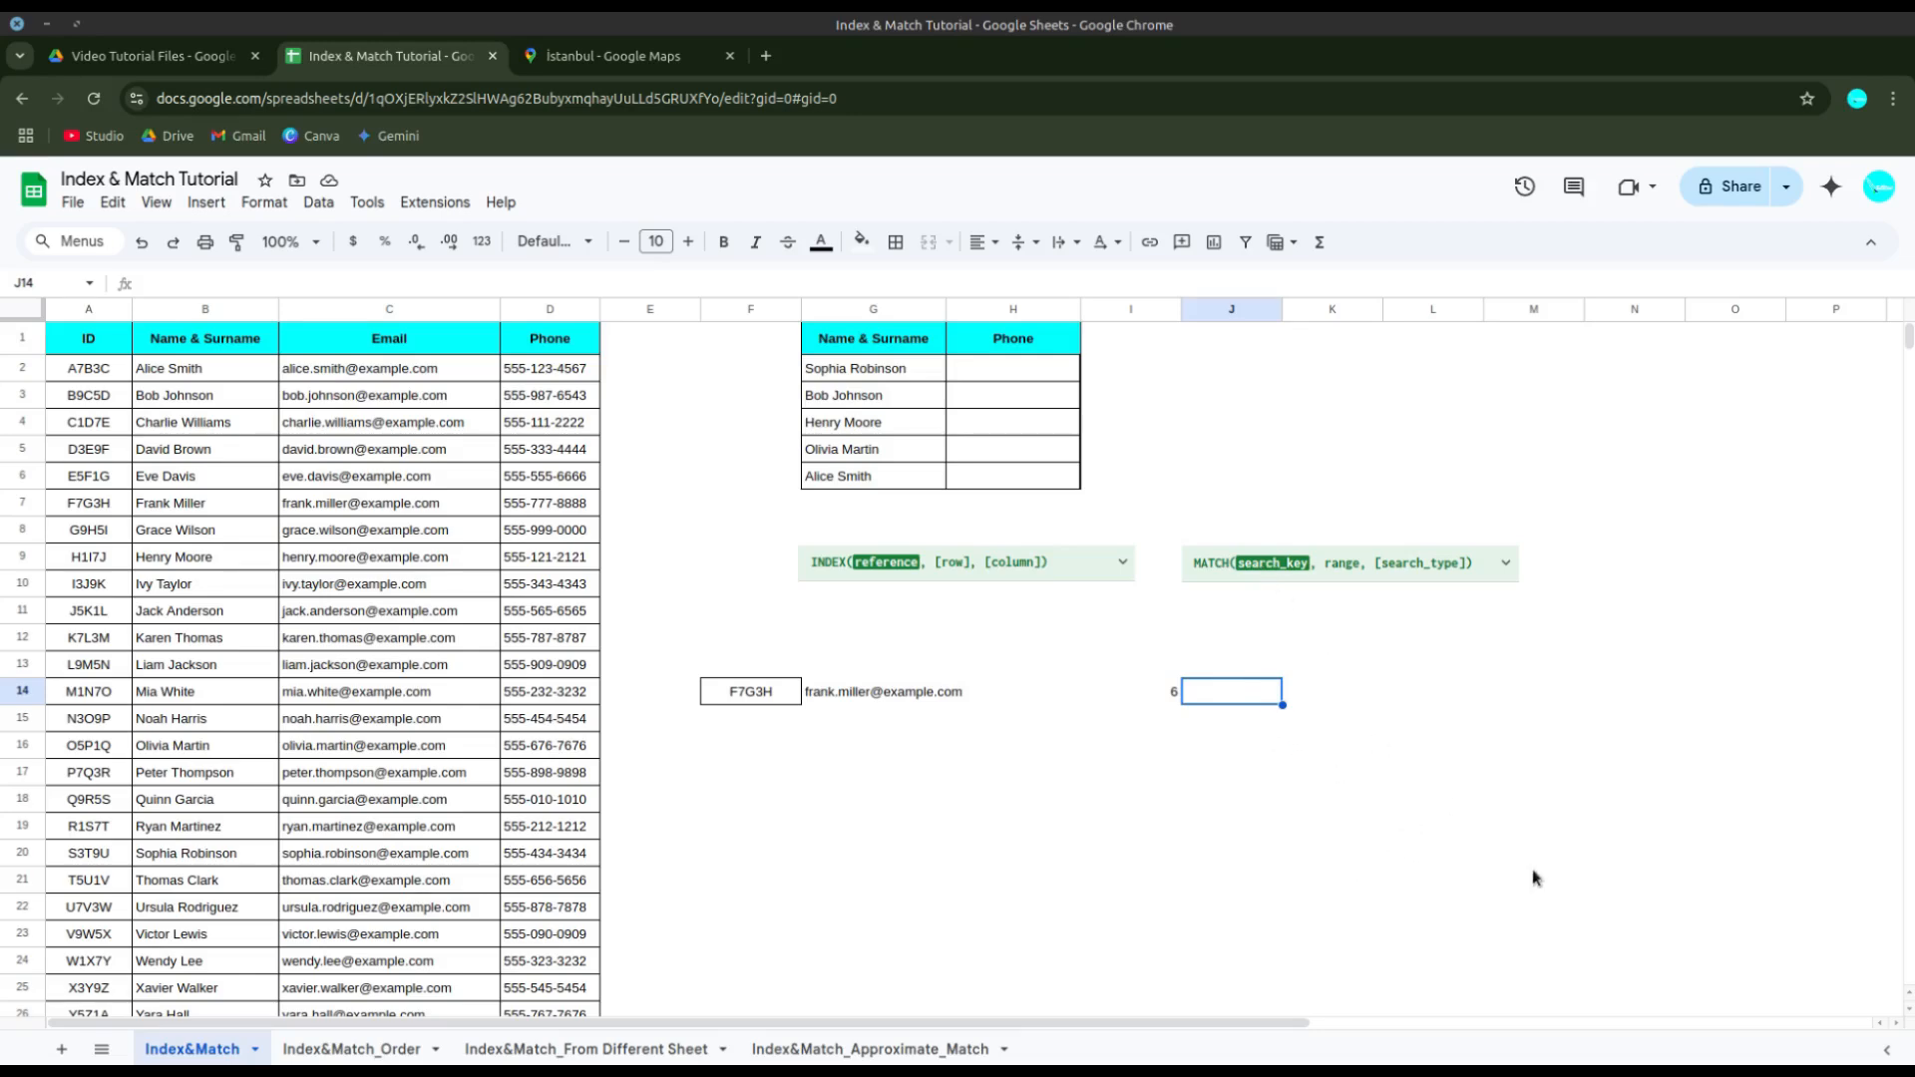
type("=mat")
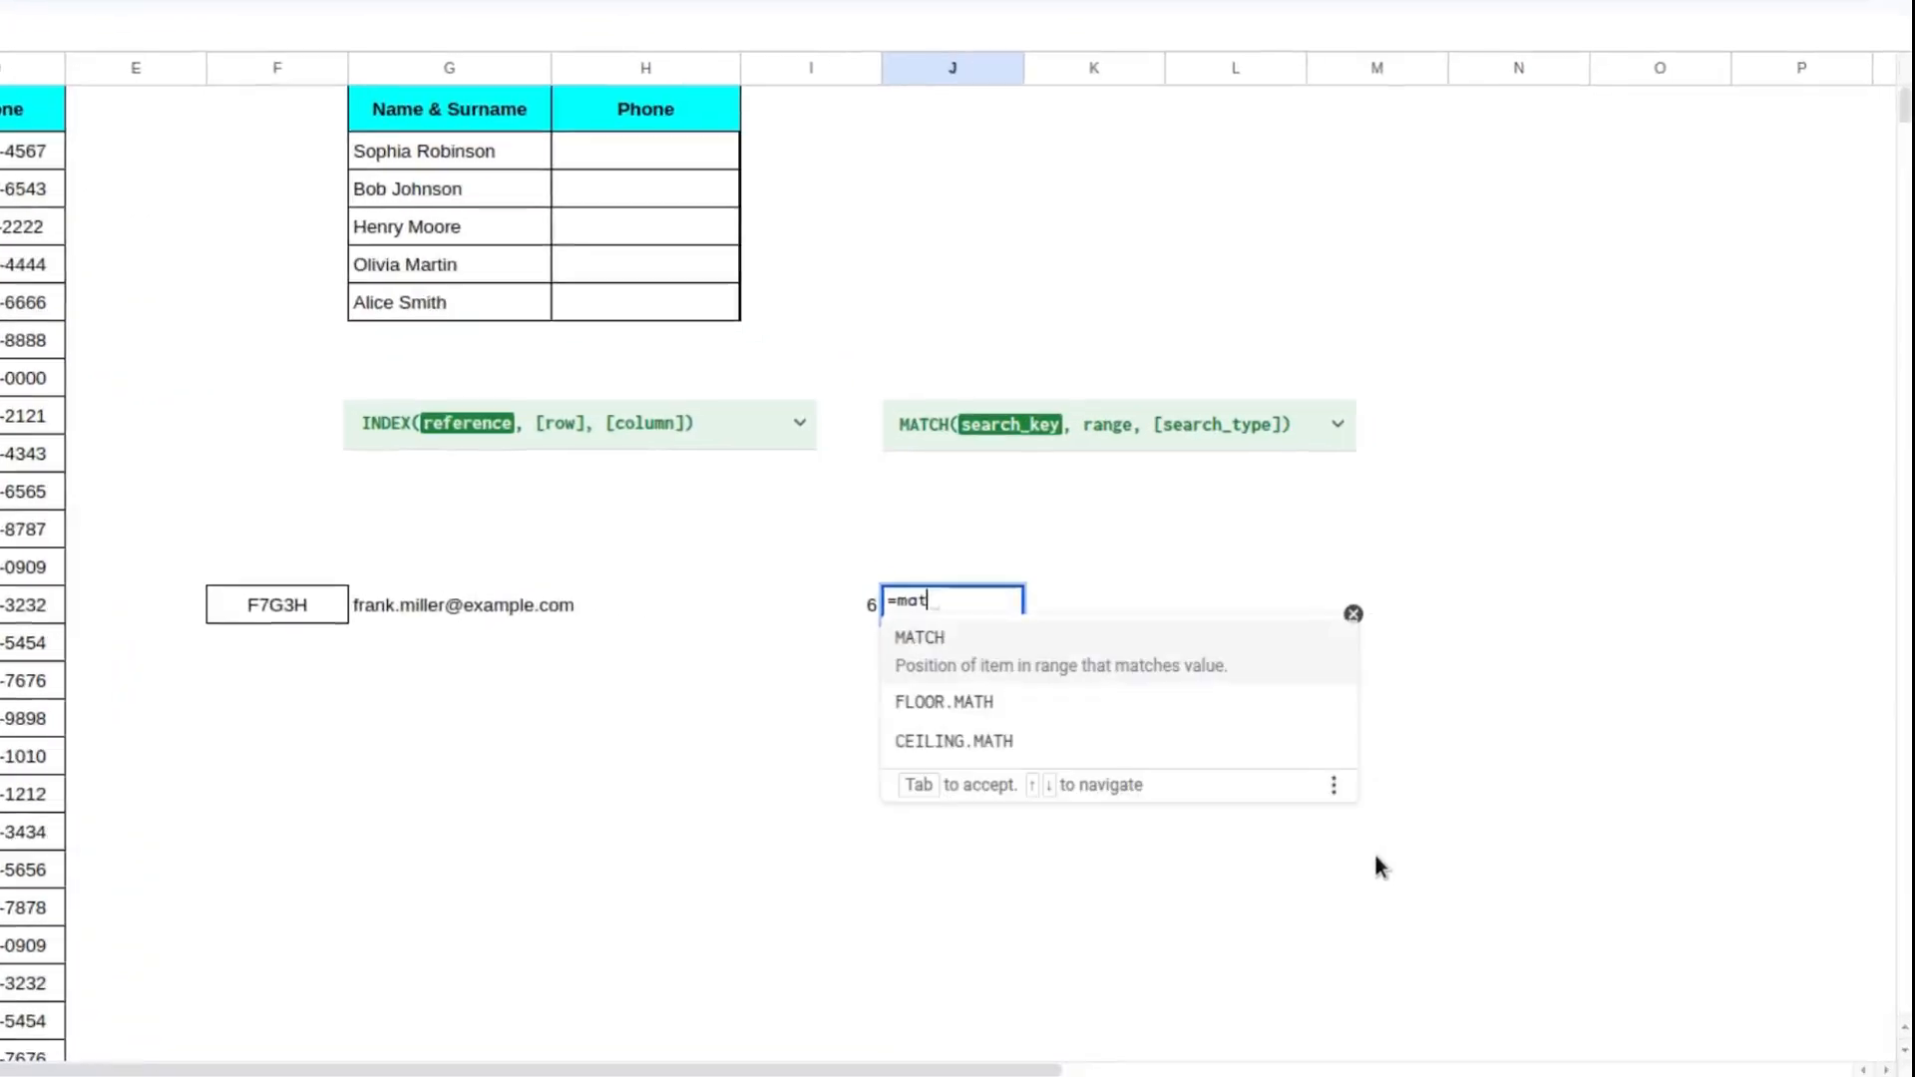
type("ch")
key("Tab")
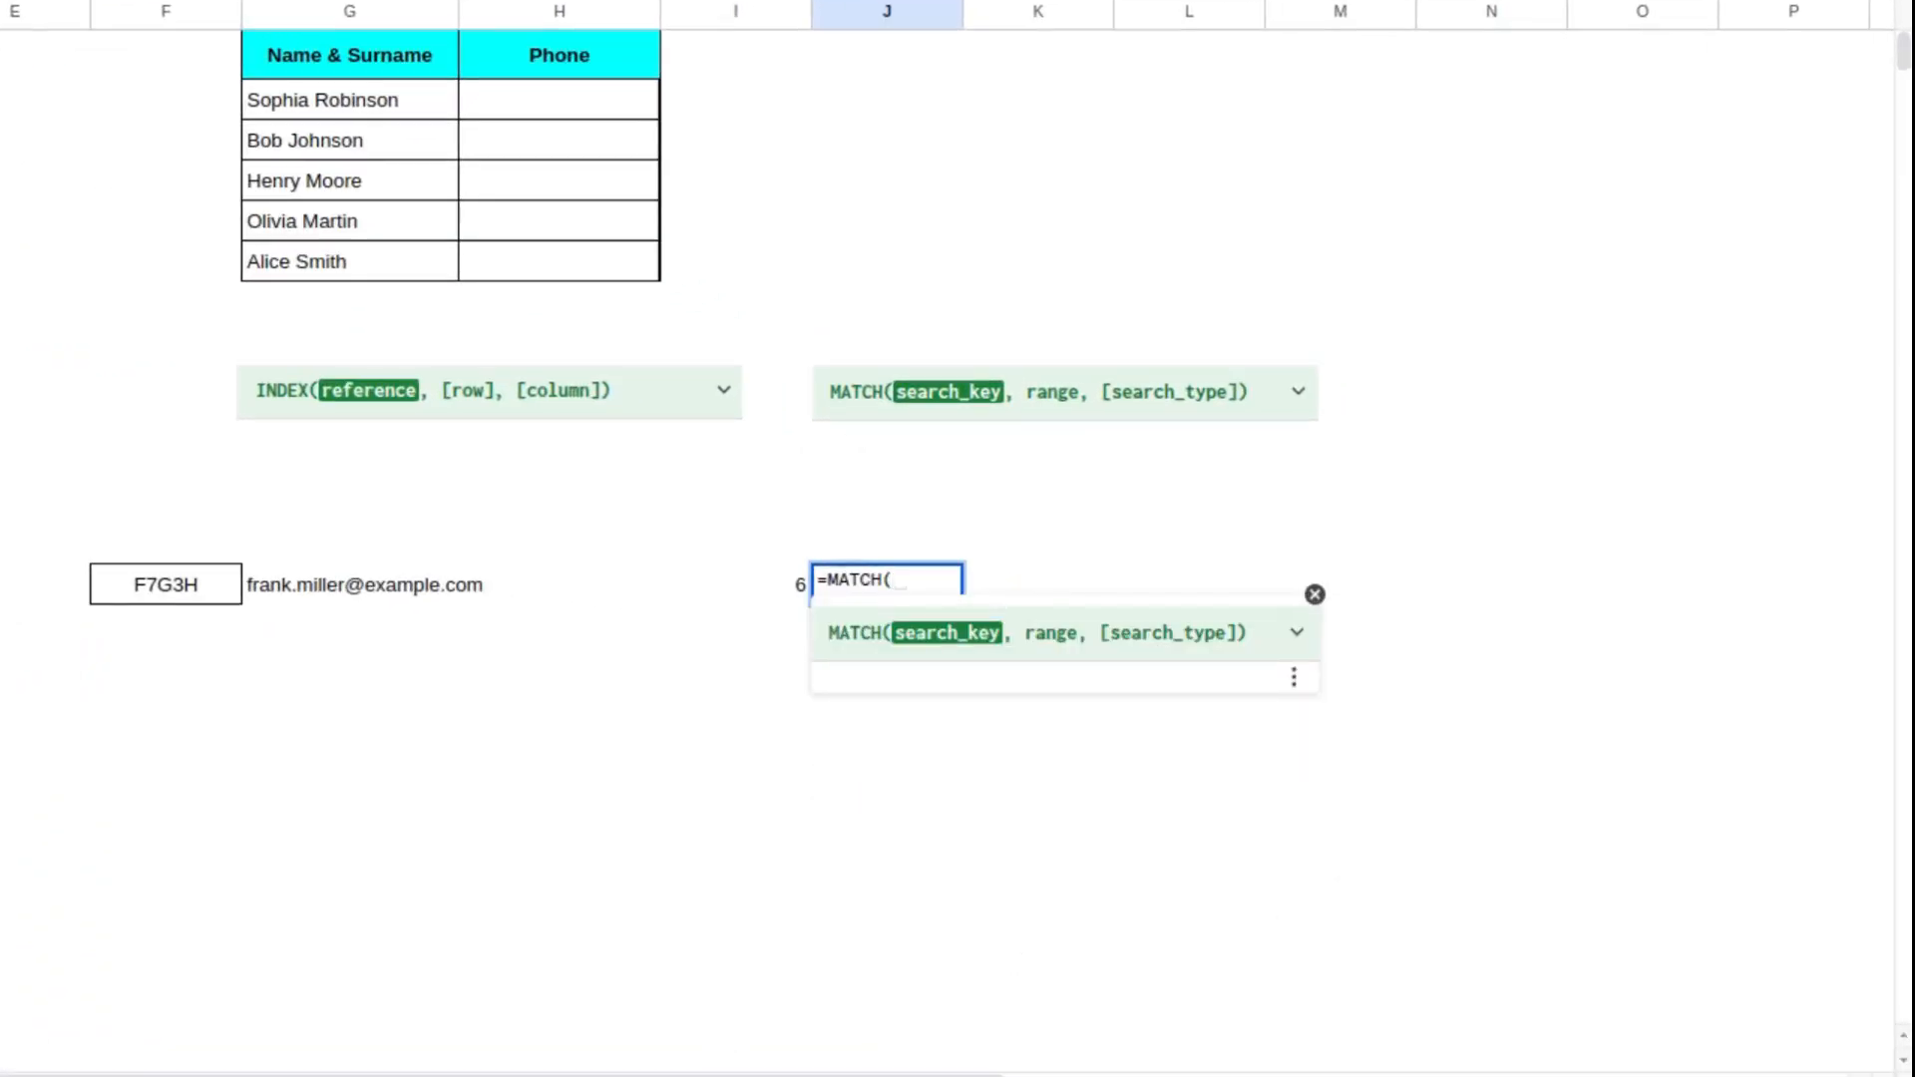
left_click(562, 50)
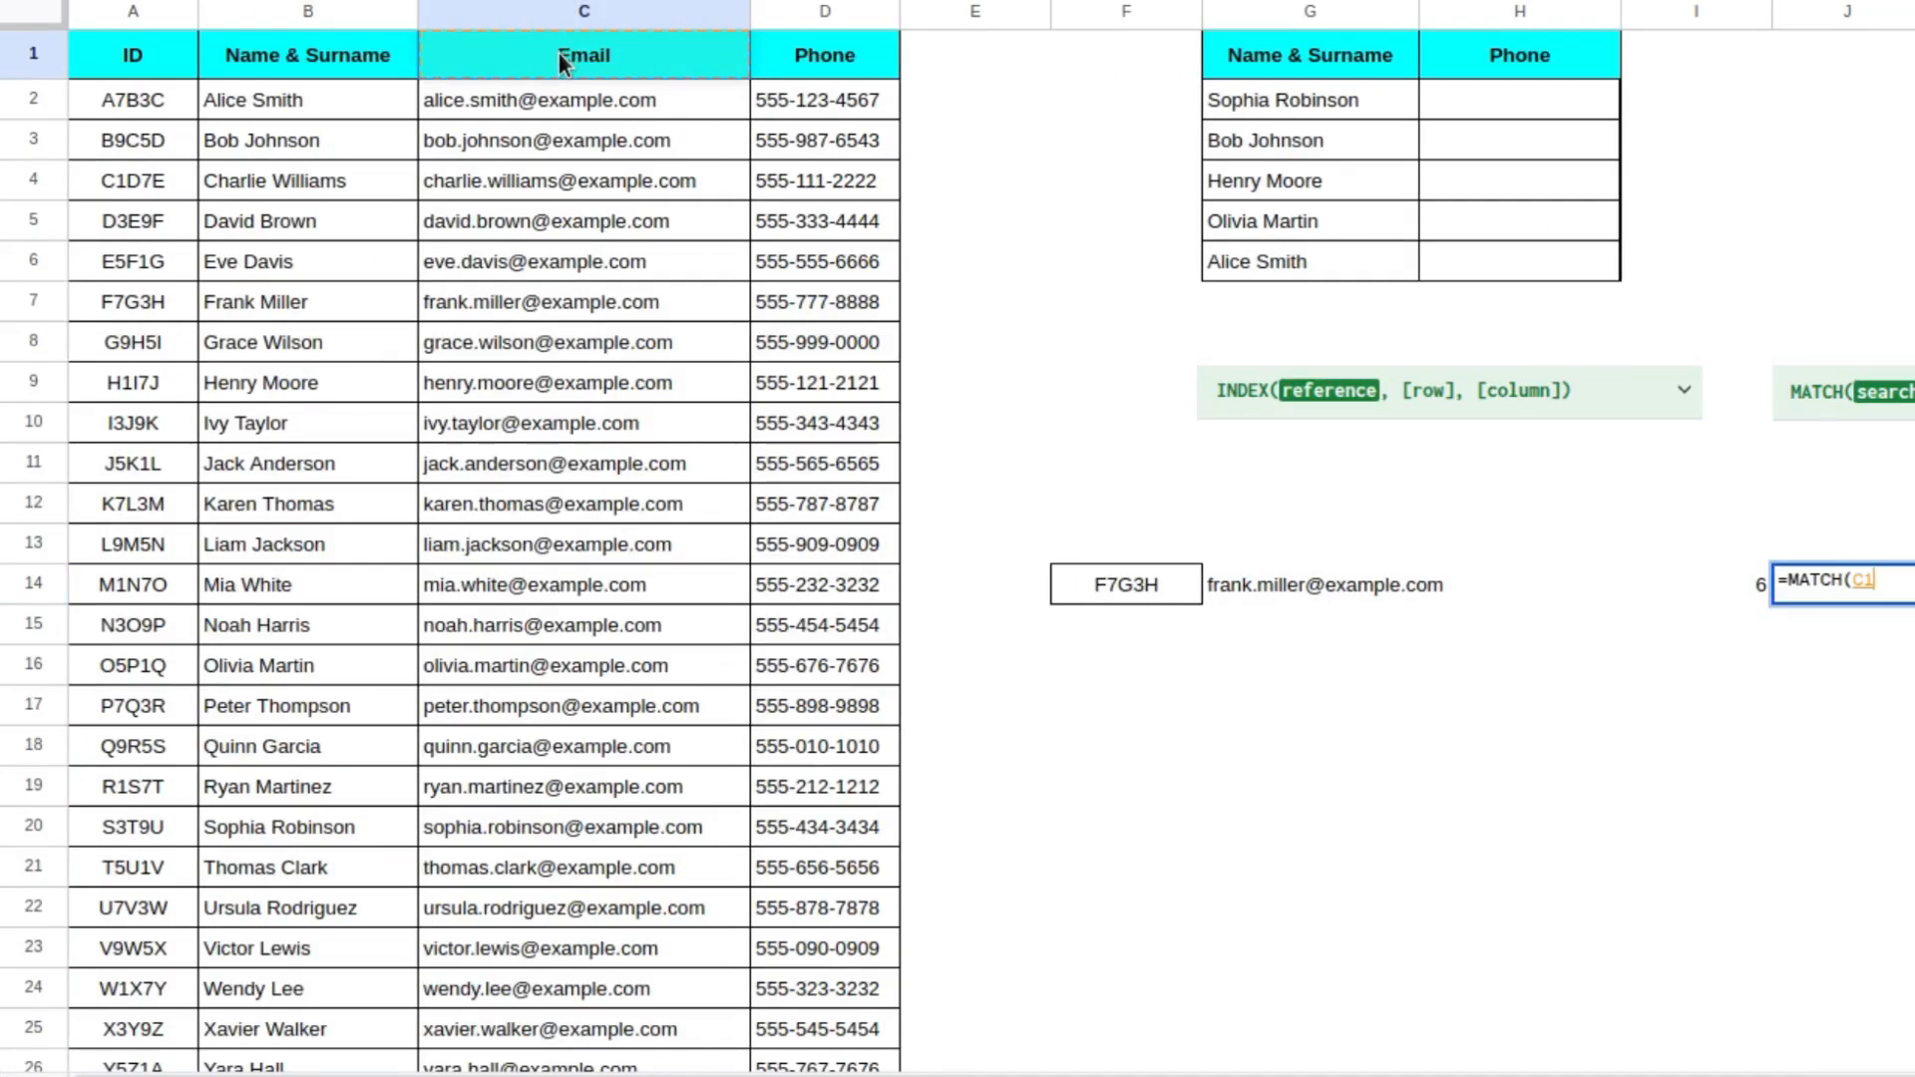
type(",")
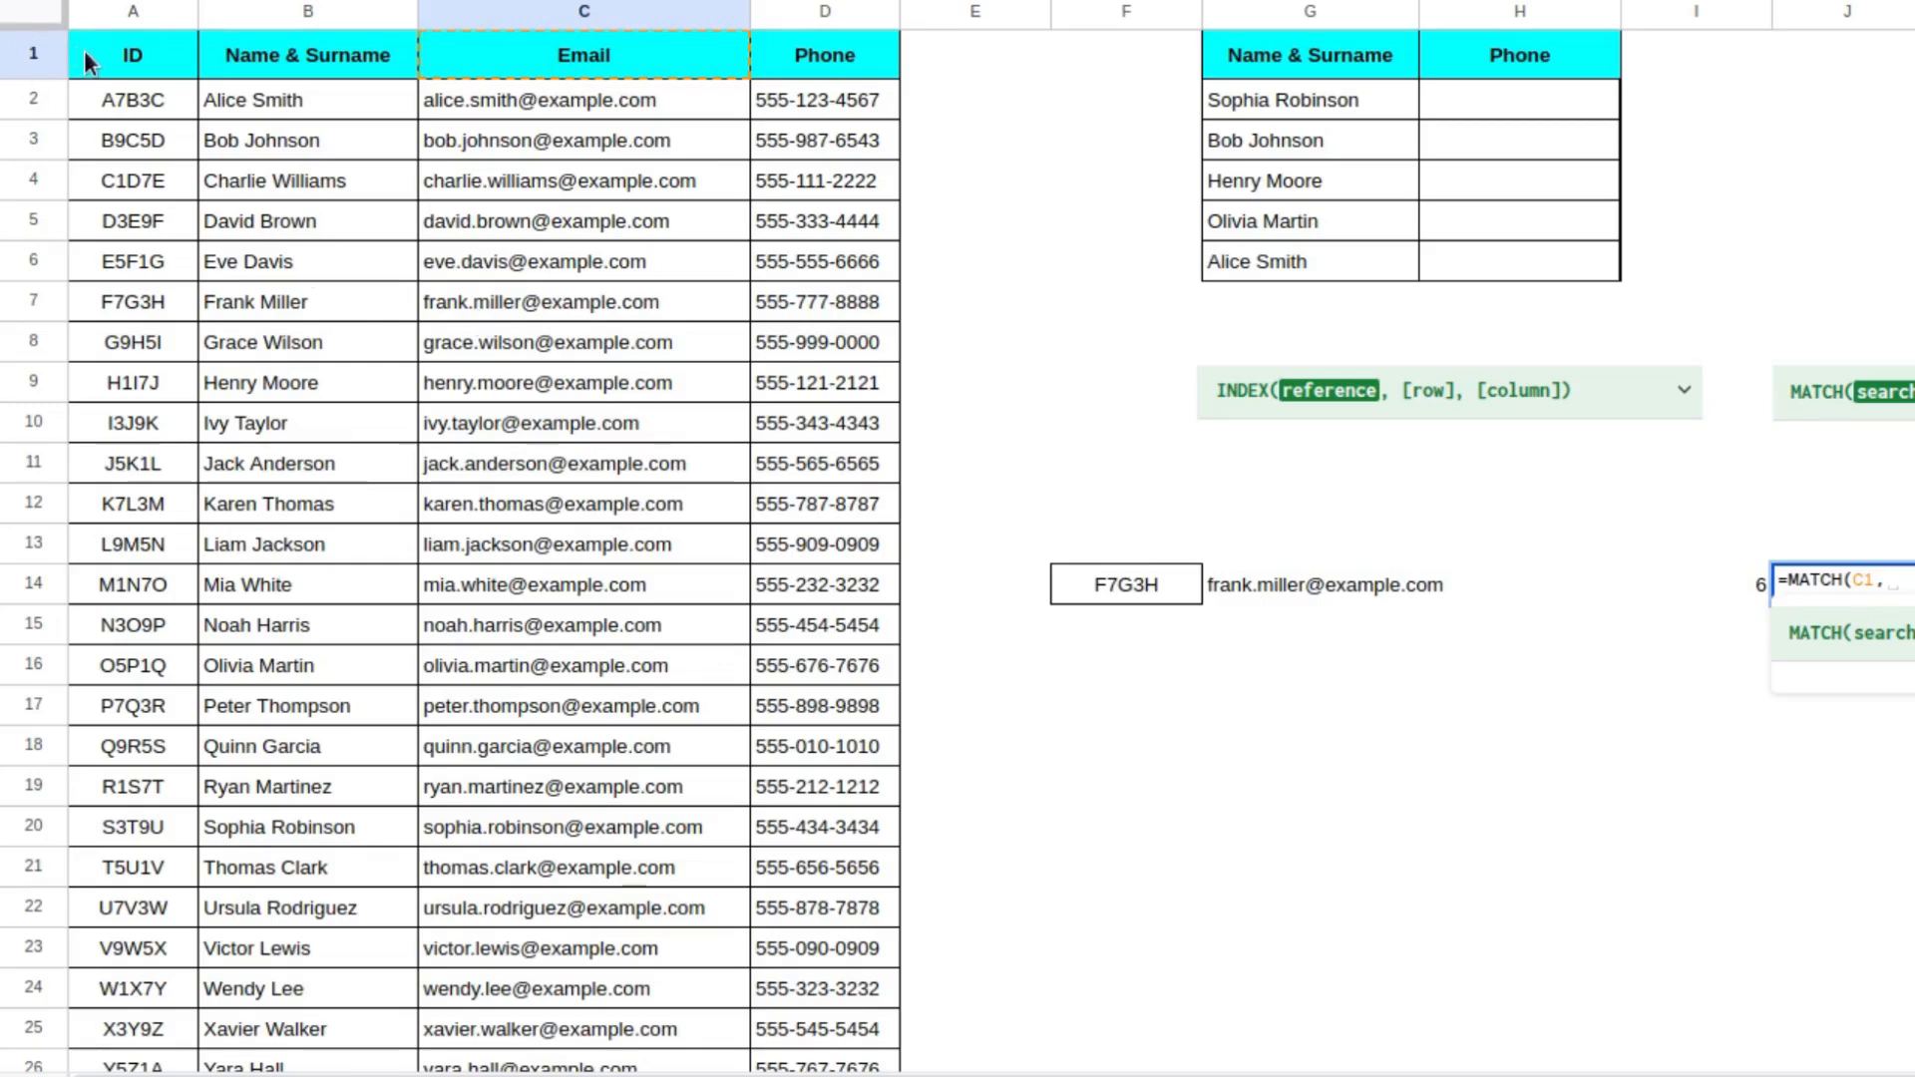
Step: Complete the MATCH formula in J14 with the absolute header range $A$1:$D$1 and search type 0
left_click_drag(82, 50, 877, 39)
key("F4")
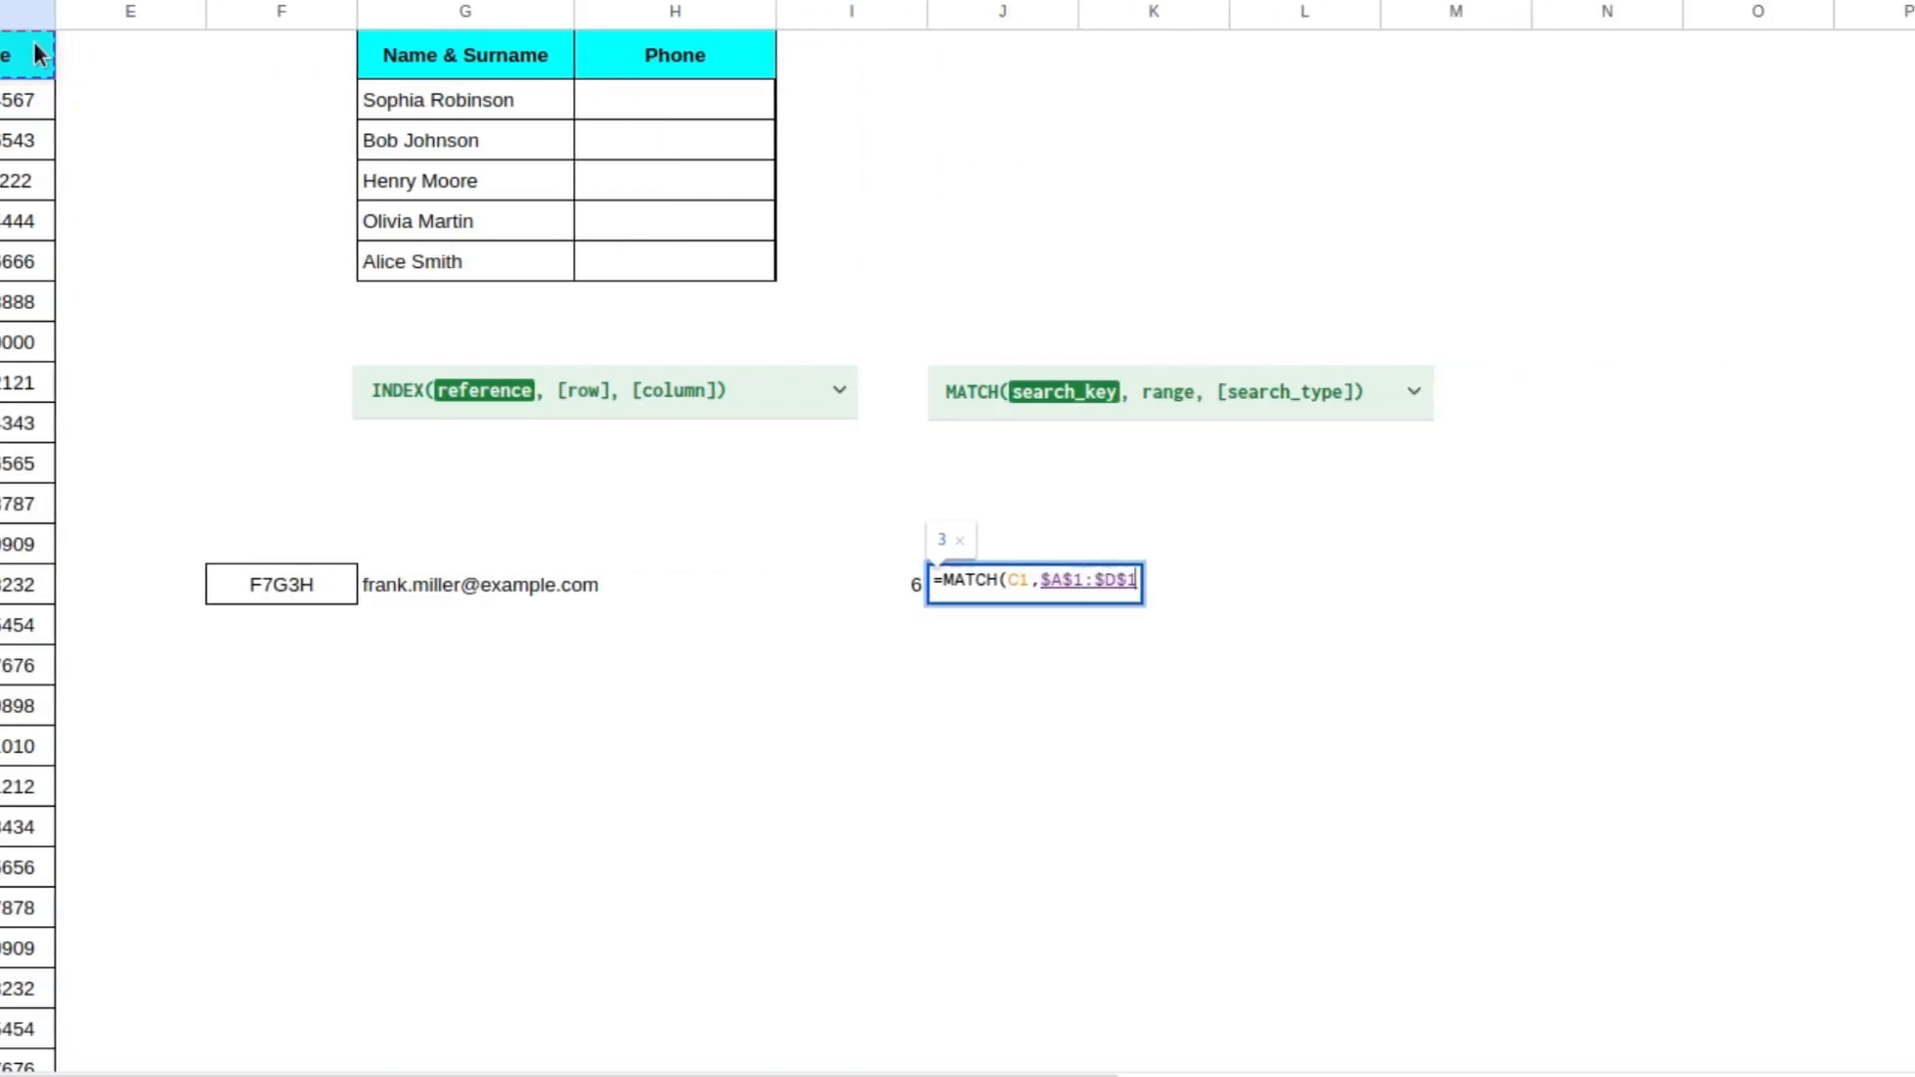
type(",")
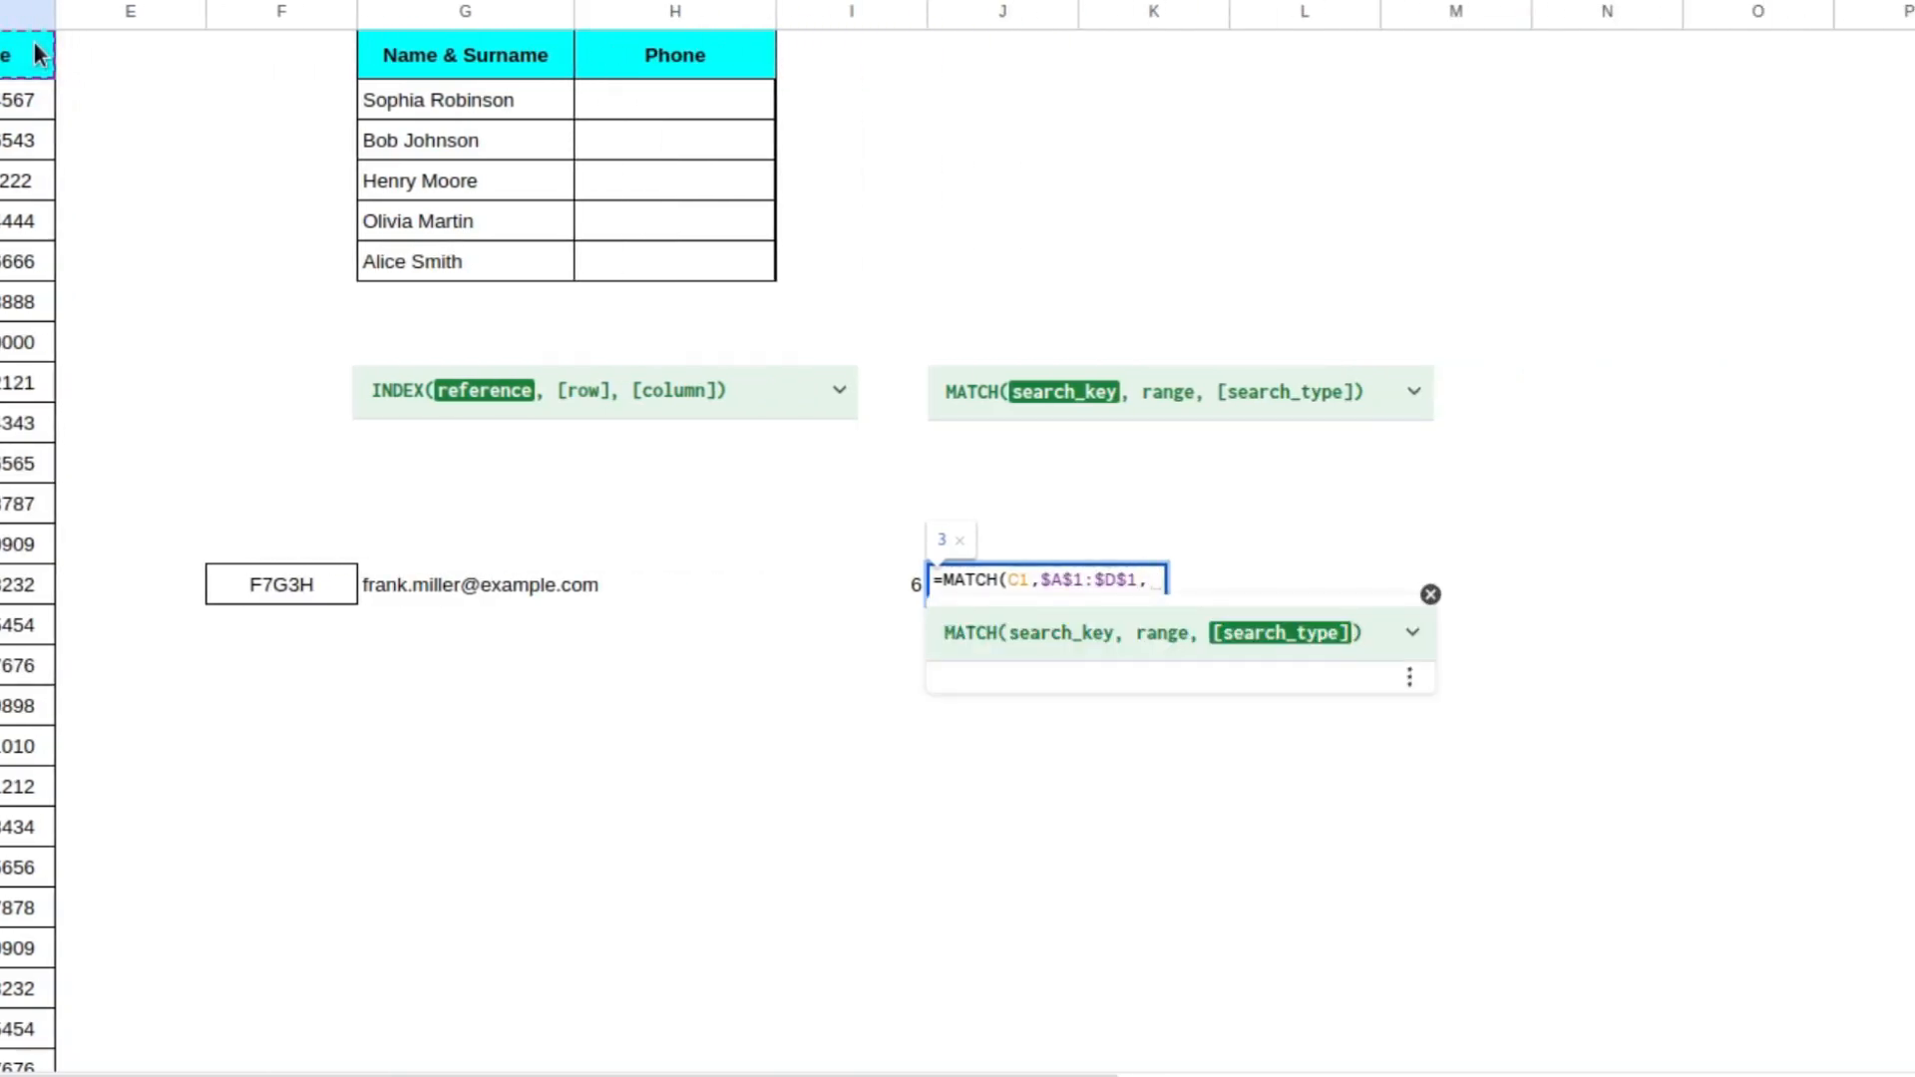
type("0)")
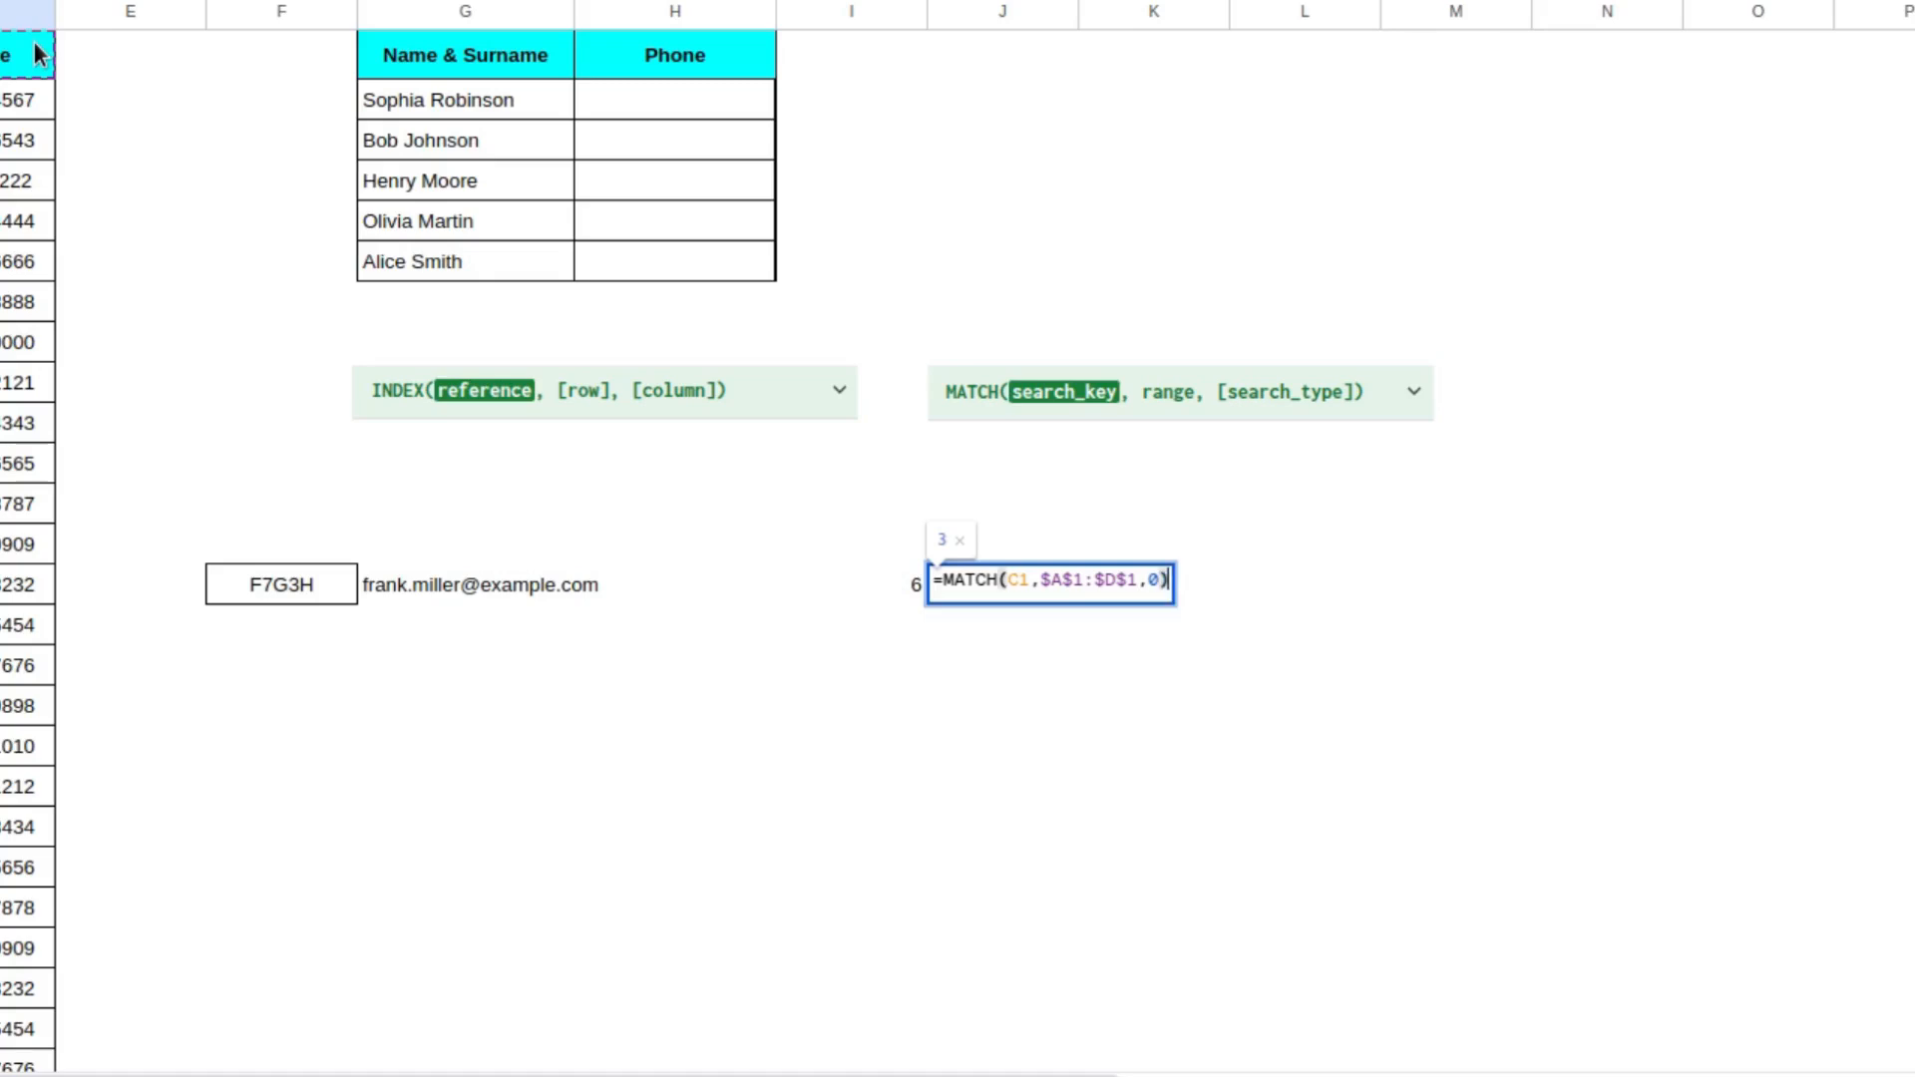
key("Return")
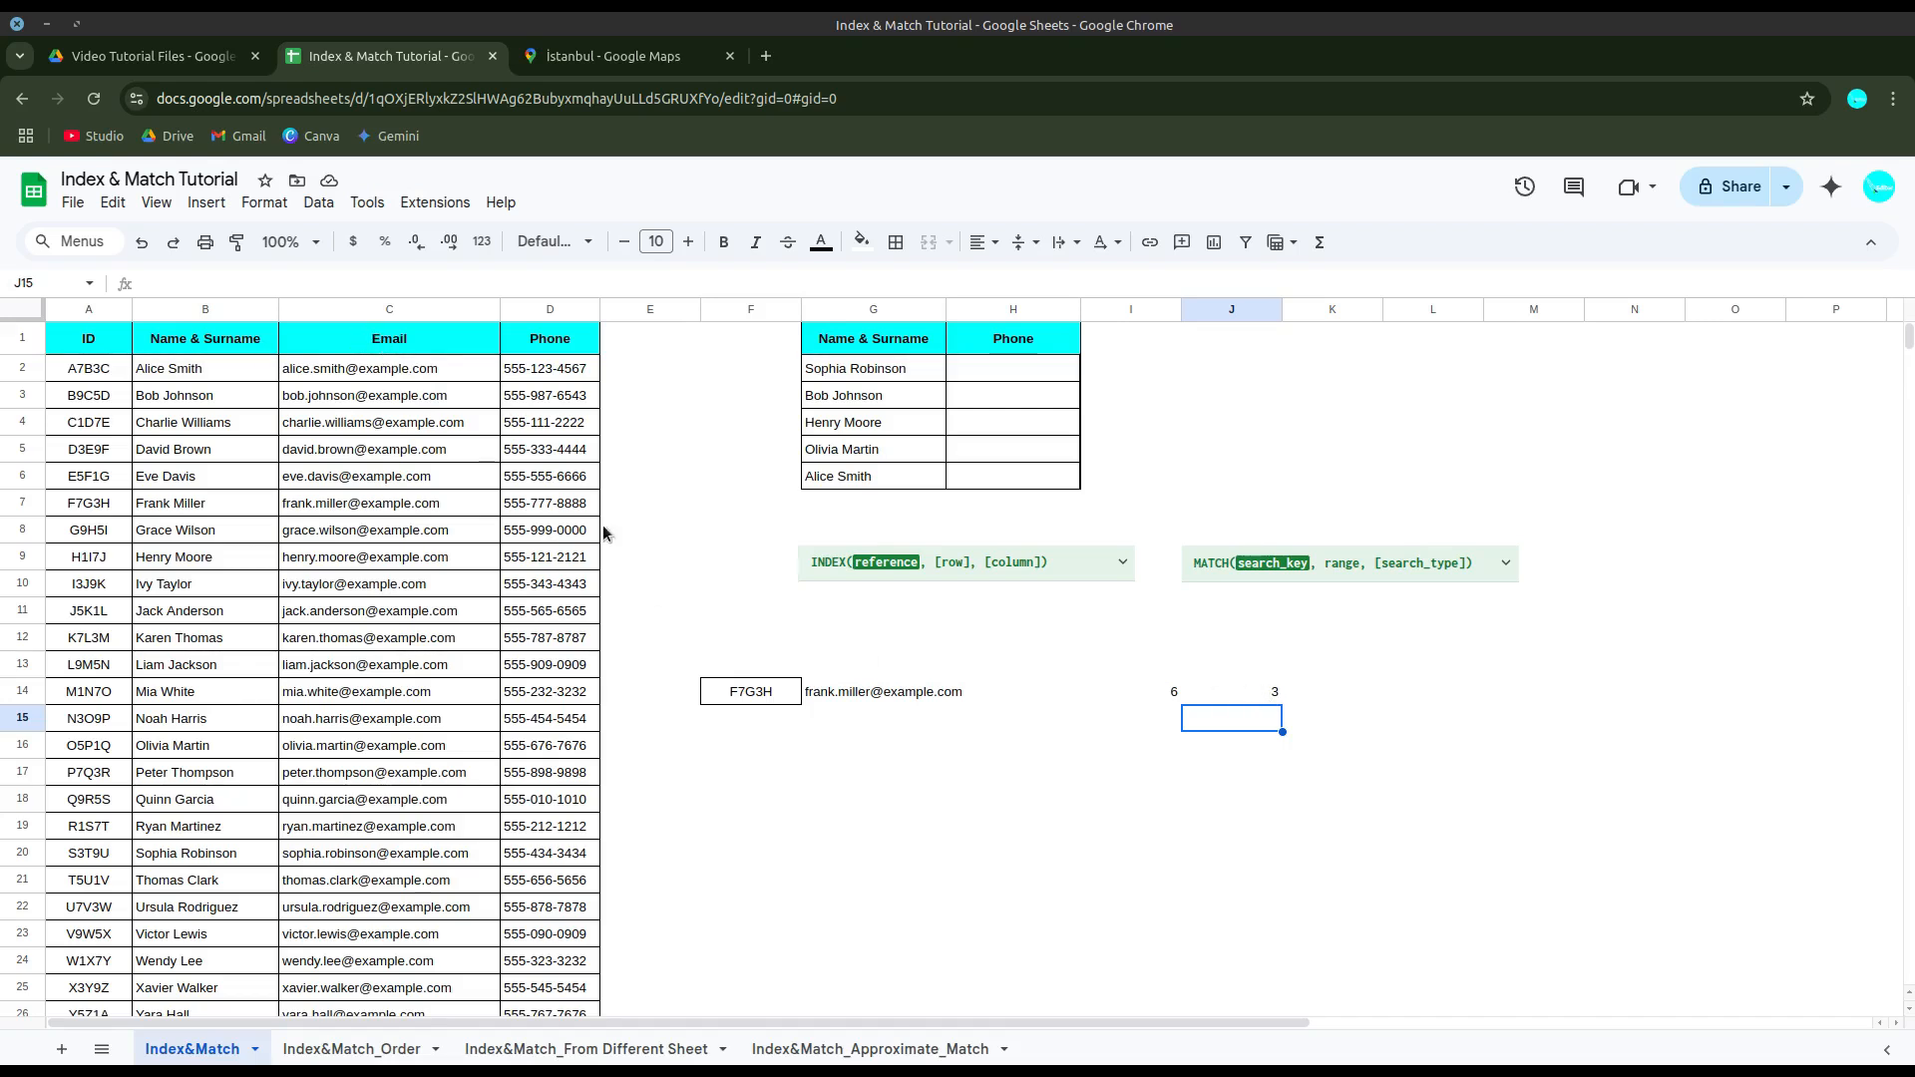
Step: Copy the MATCH expression from the formula in J14 without its equals sign, leaving the cell unchanged
left_click(899, 669)
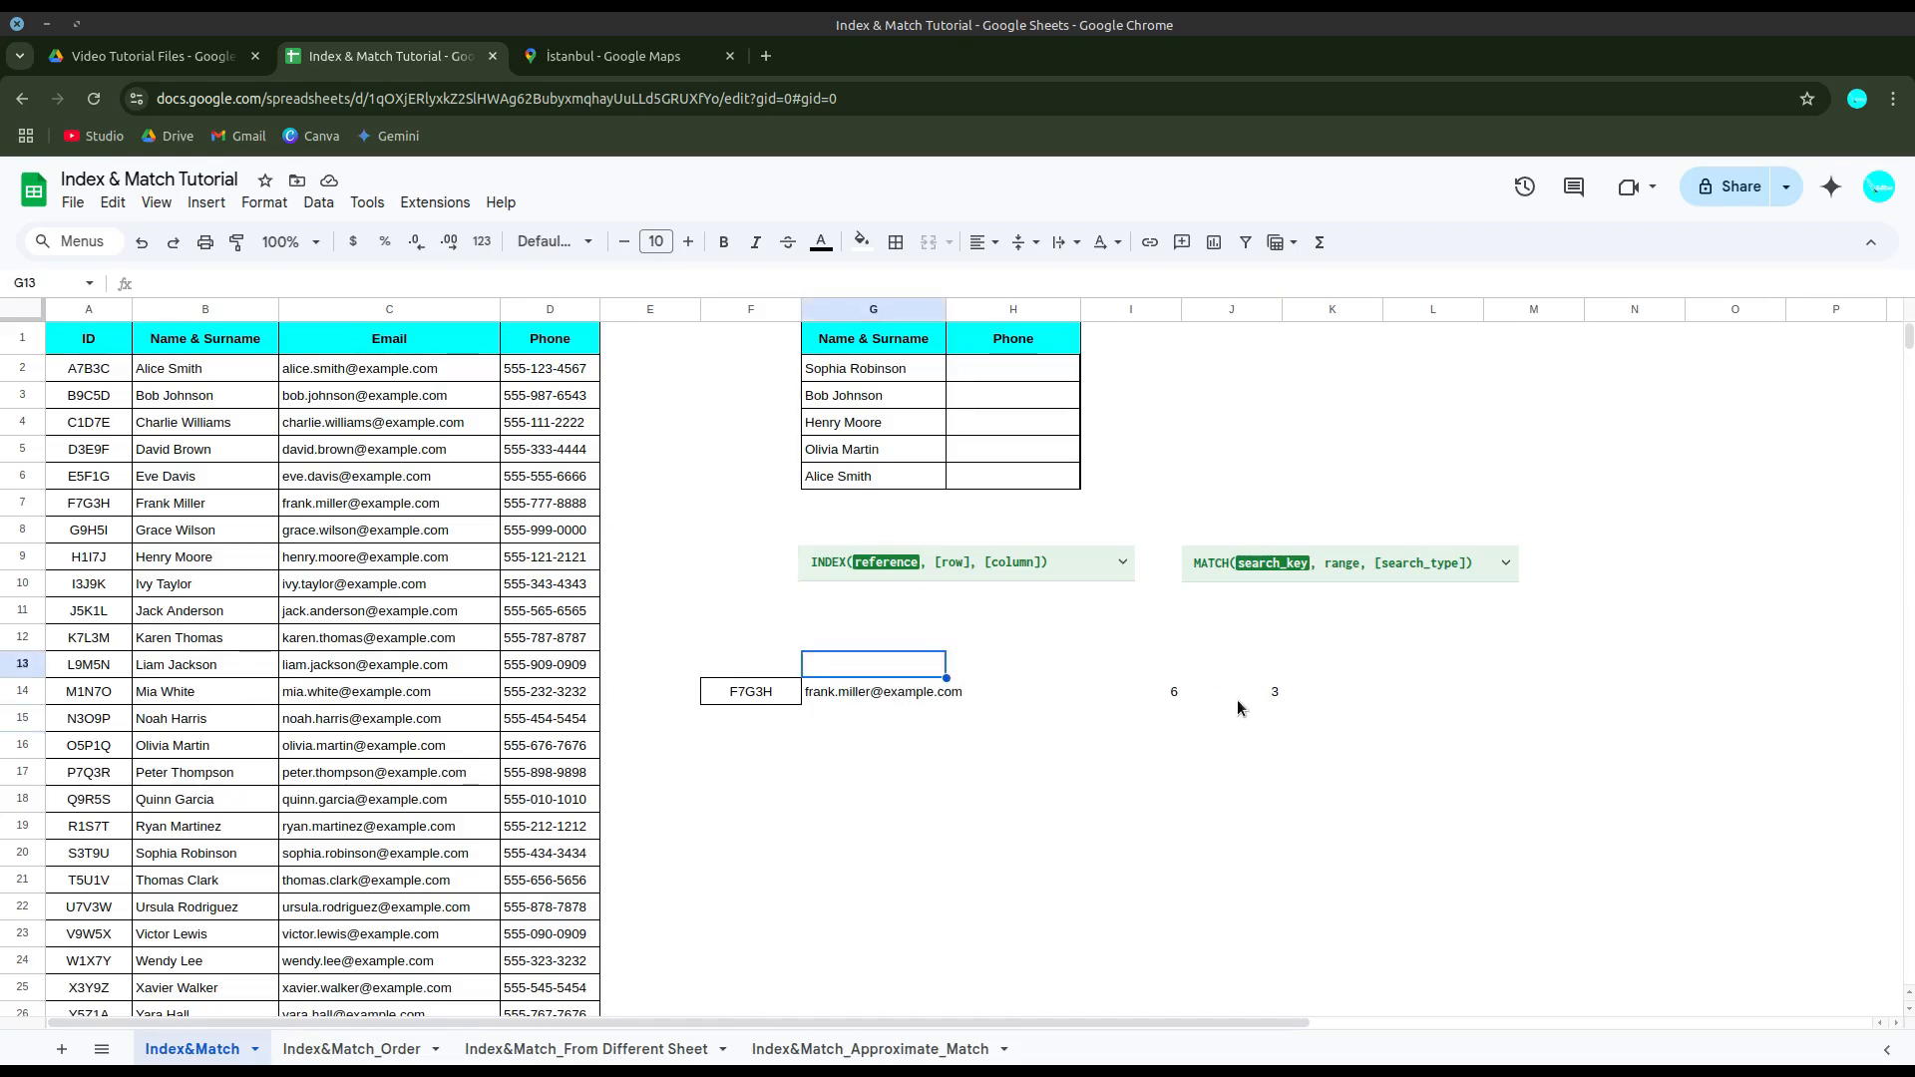
double_click(1238, 694)
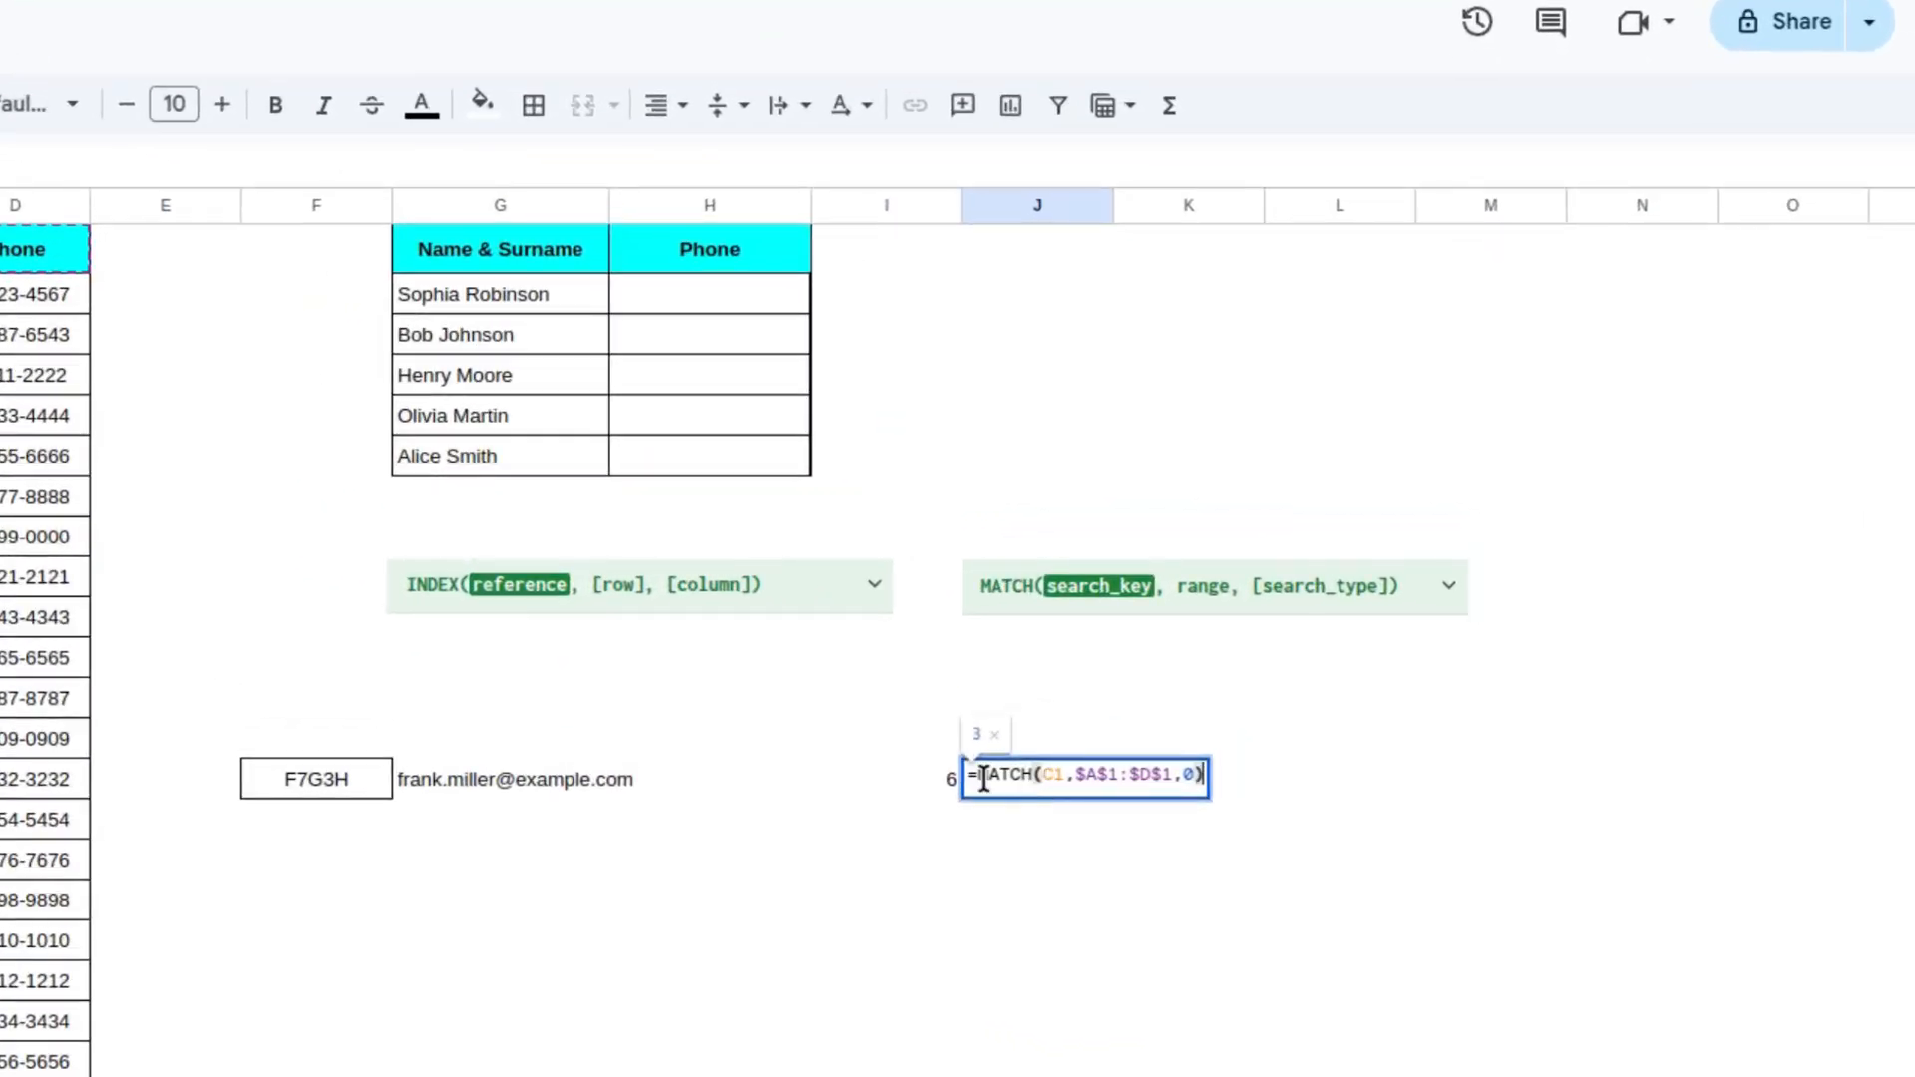
left_click_drag(978, 774, 1278, 816)
key("ctrl+c")
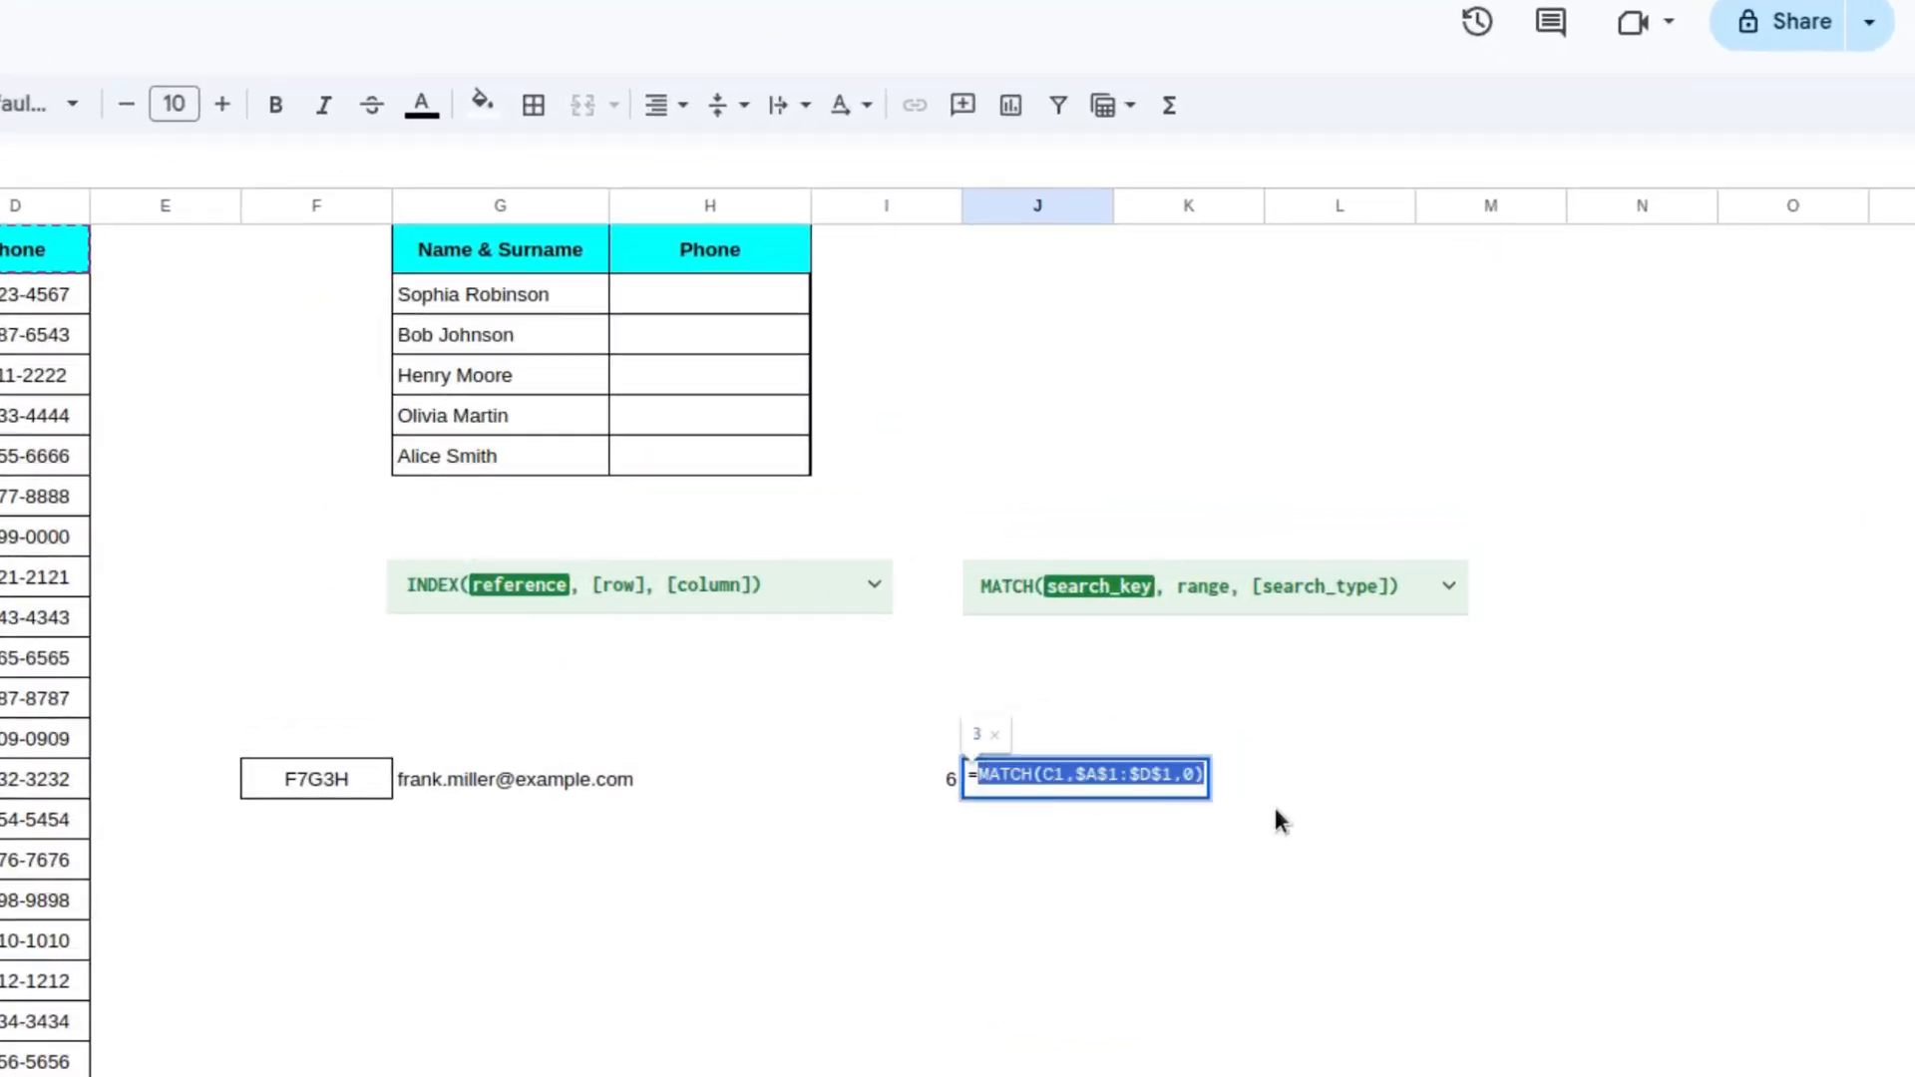
right_click(1163, 773)
left_click(1284, 195)
left_click(863, 1051)
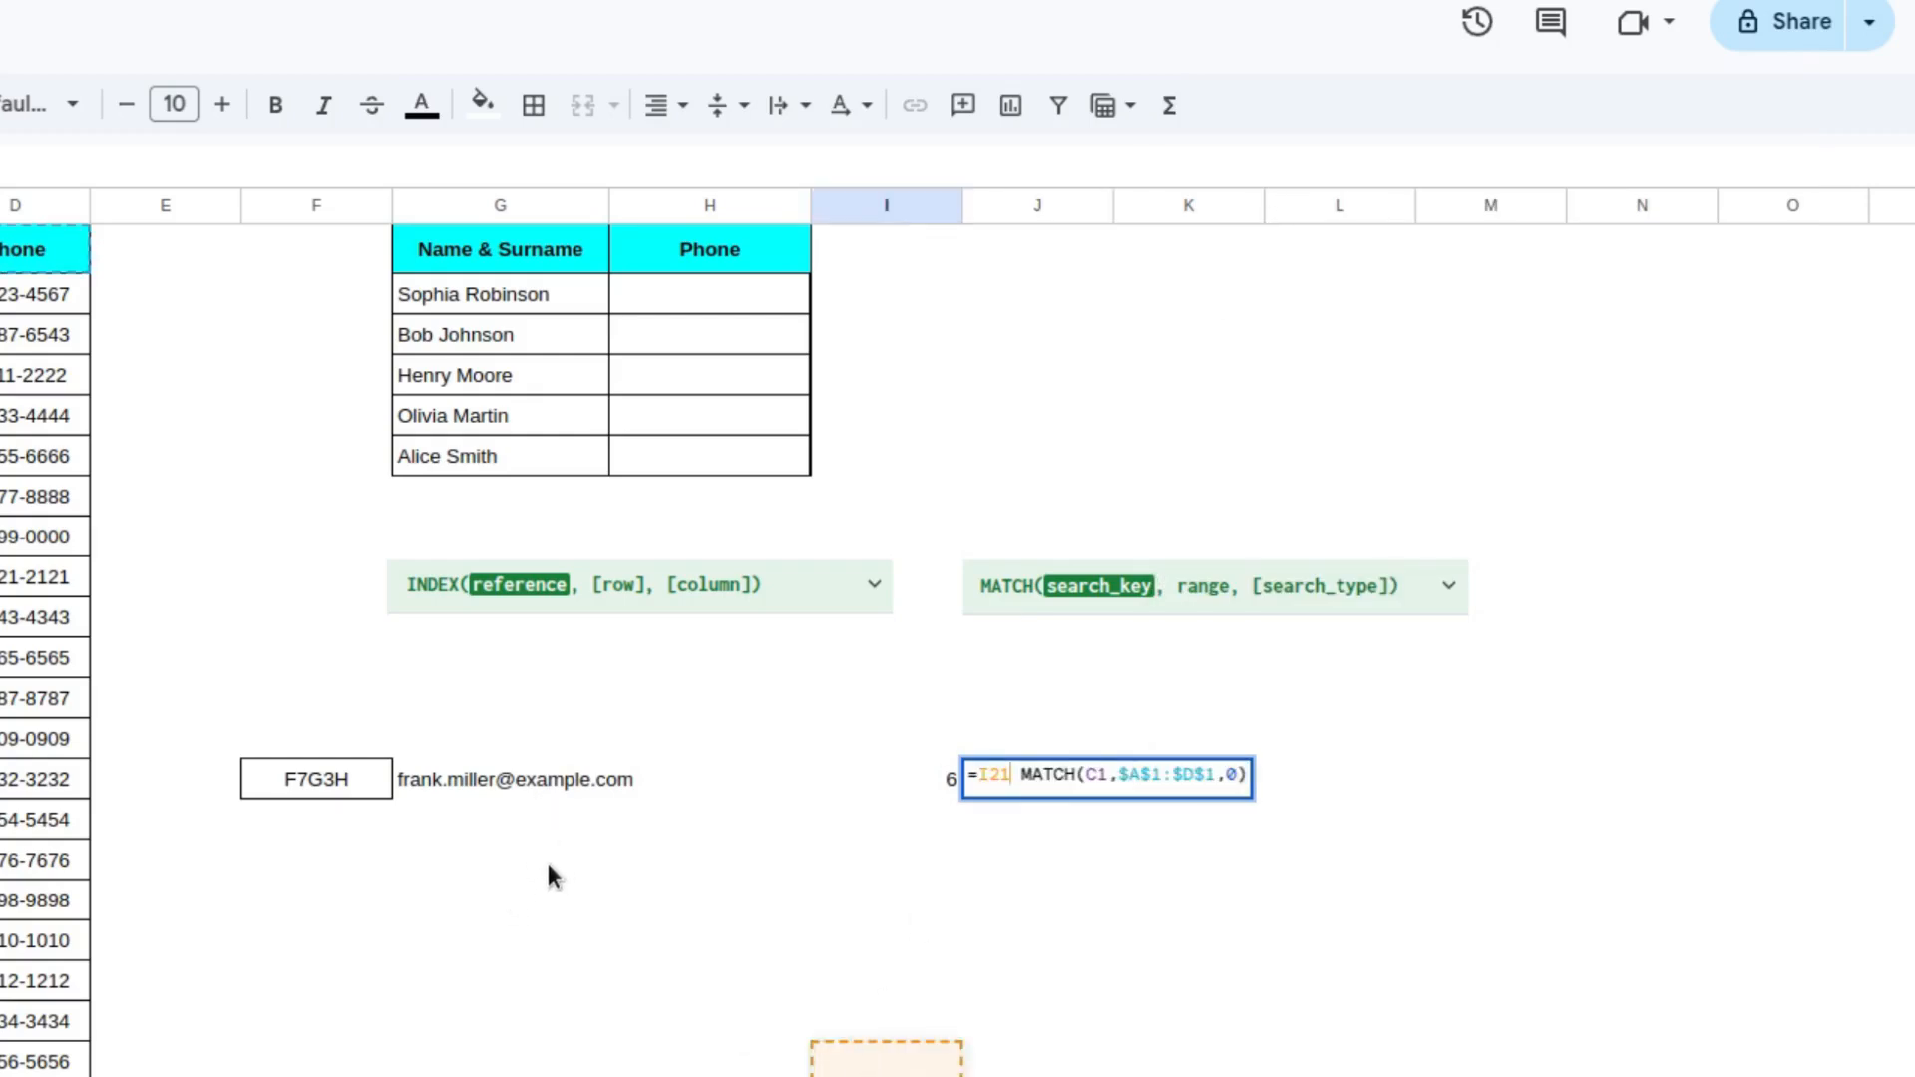
key("Escape")
Step: Replace the column argument 3 in G14's INDEX formula with the copied expression MATCH(C1,$A$1:$D$1,0)
left_click(522, 779)
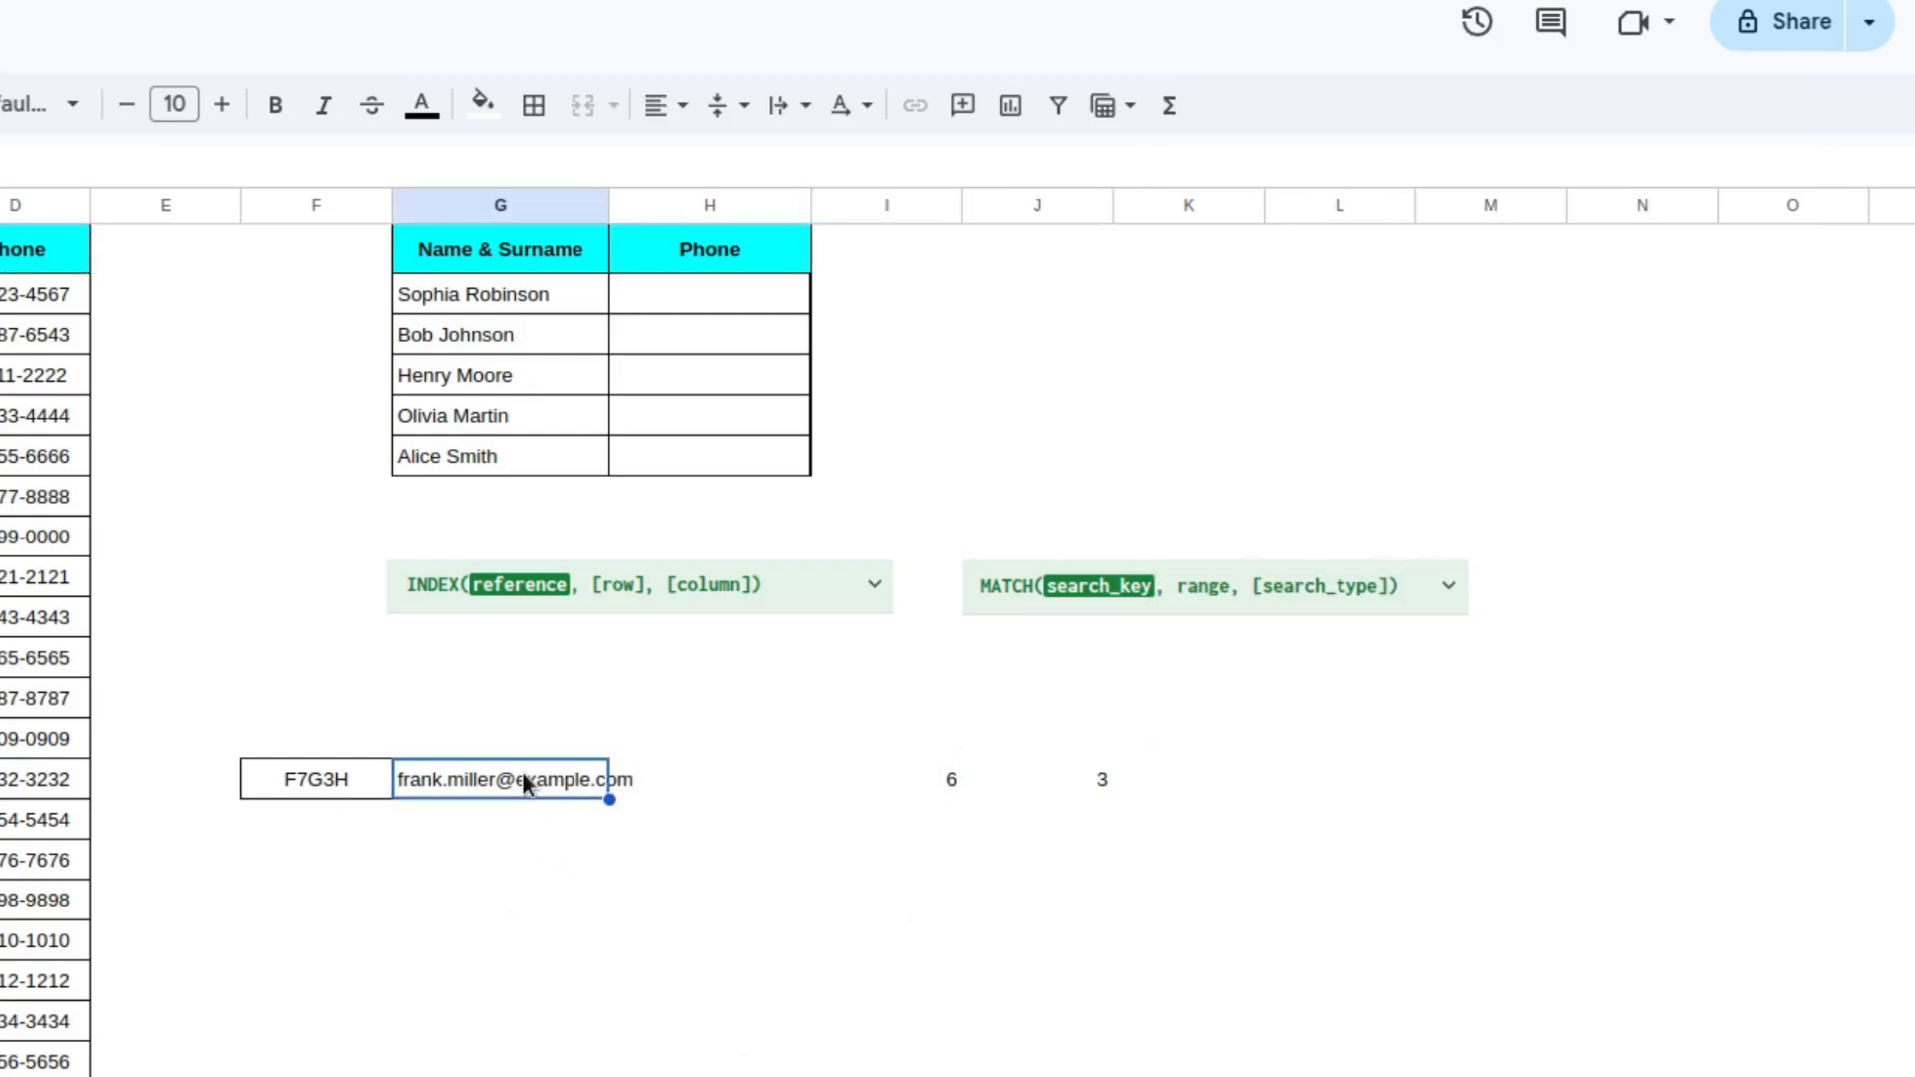
key("F2")
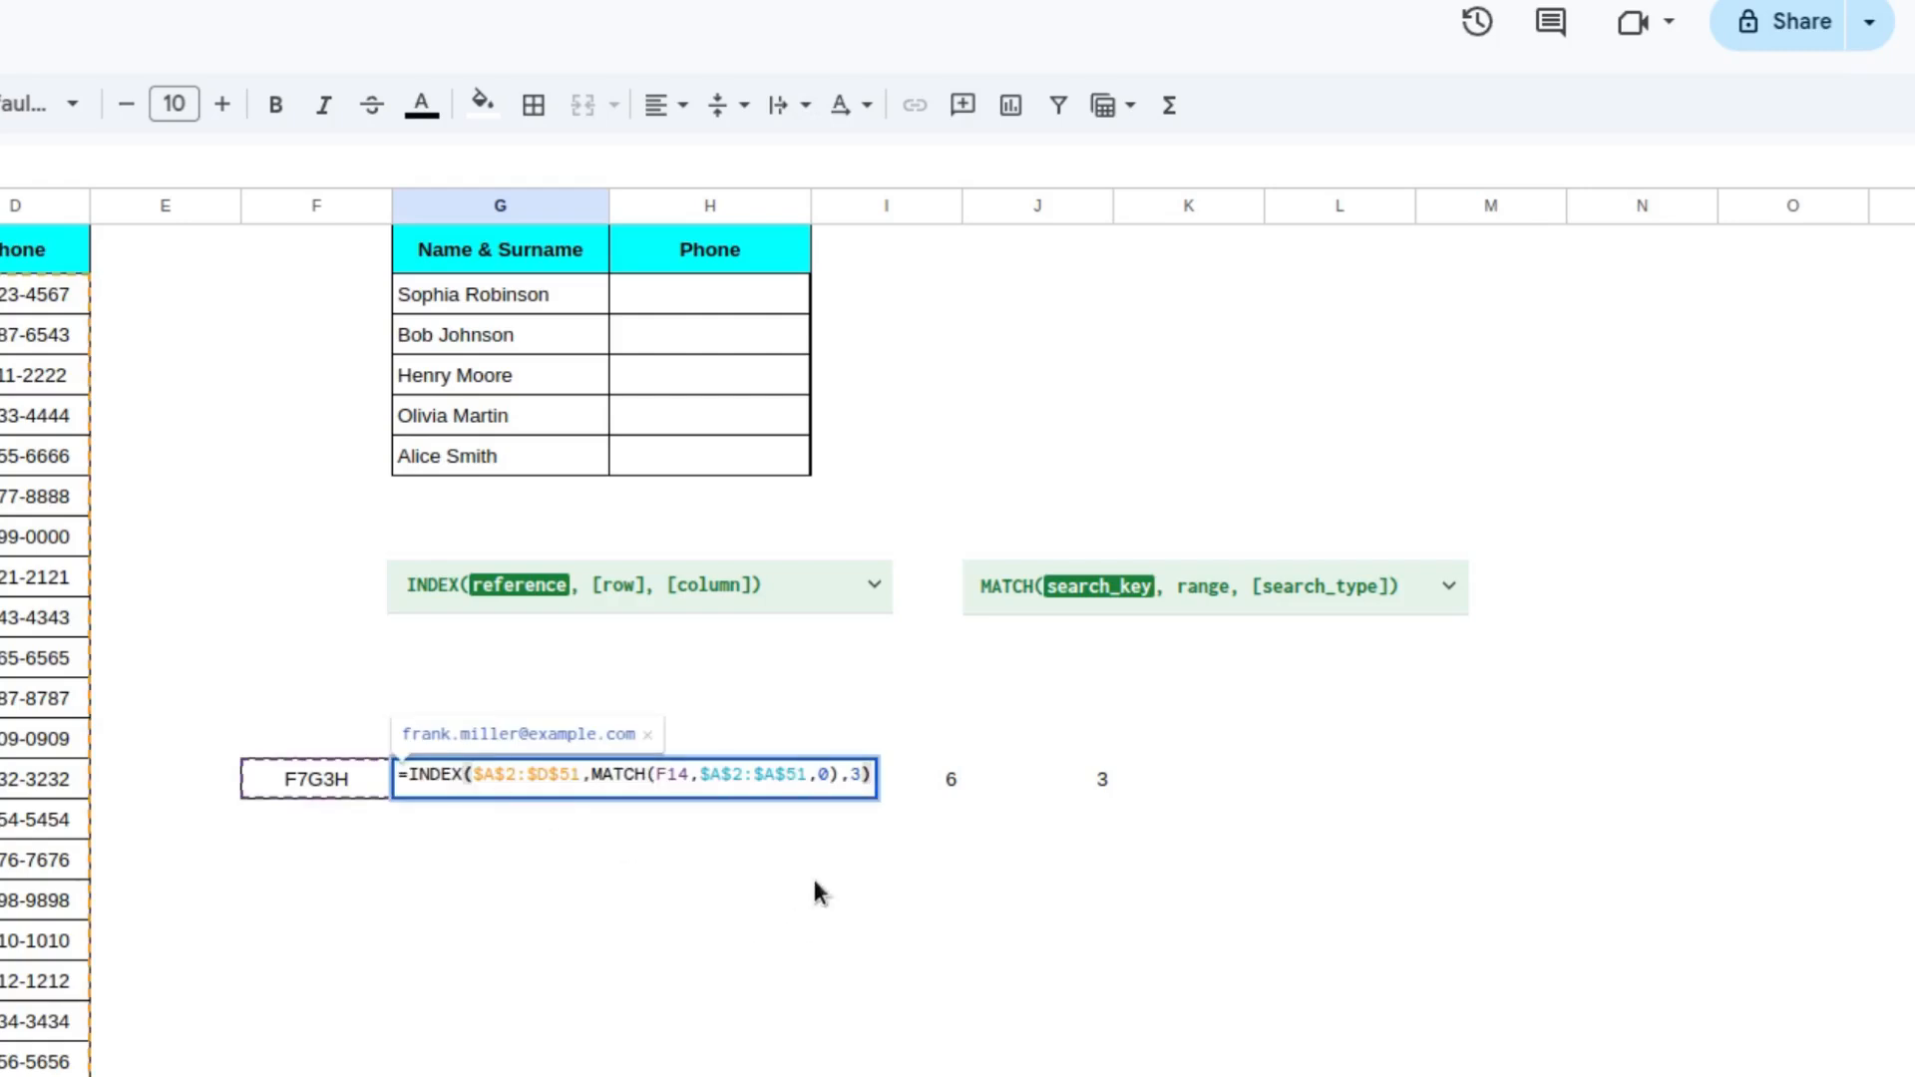
left_click(849, 775)
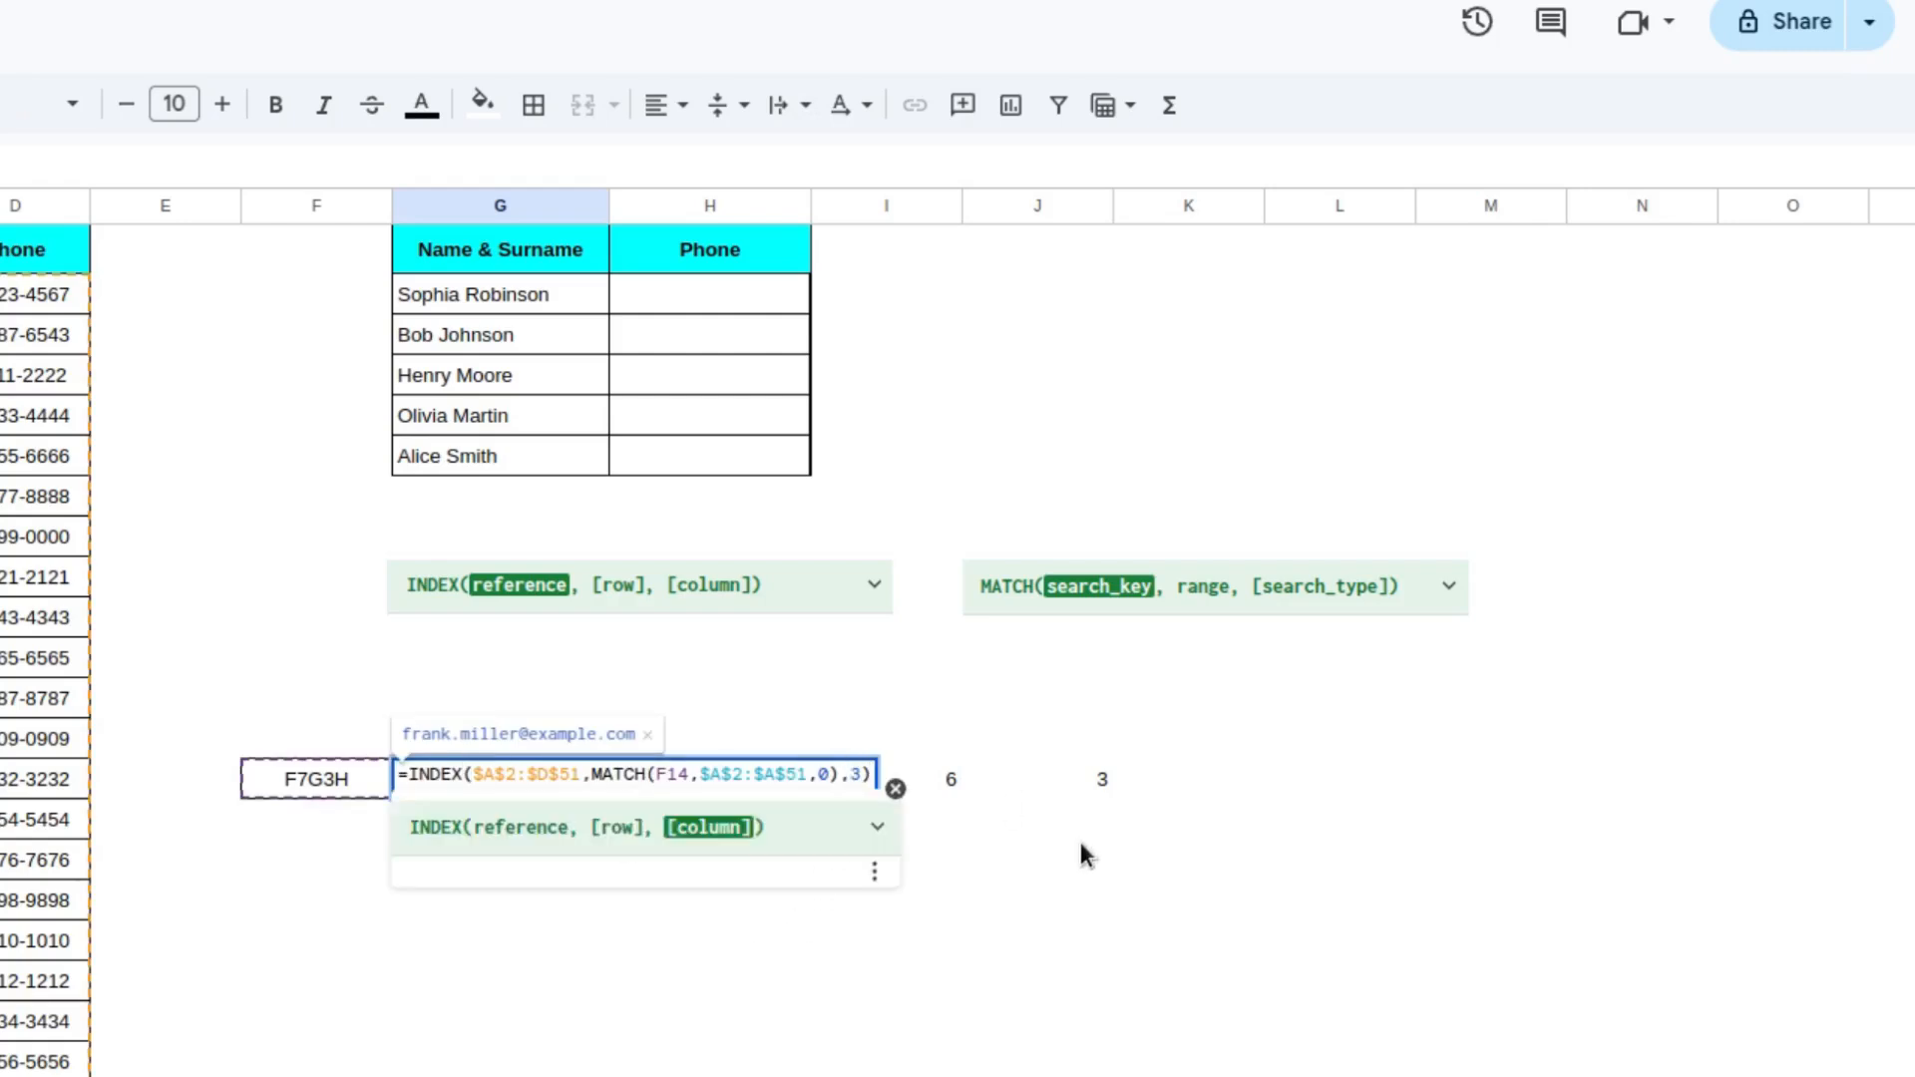
key("shift+Right")
key("ctrl+v")
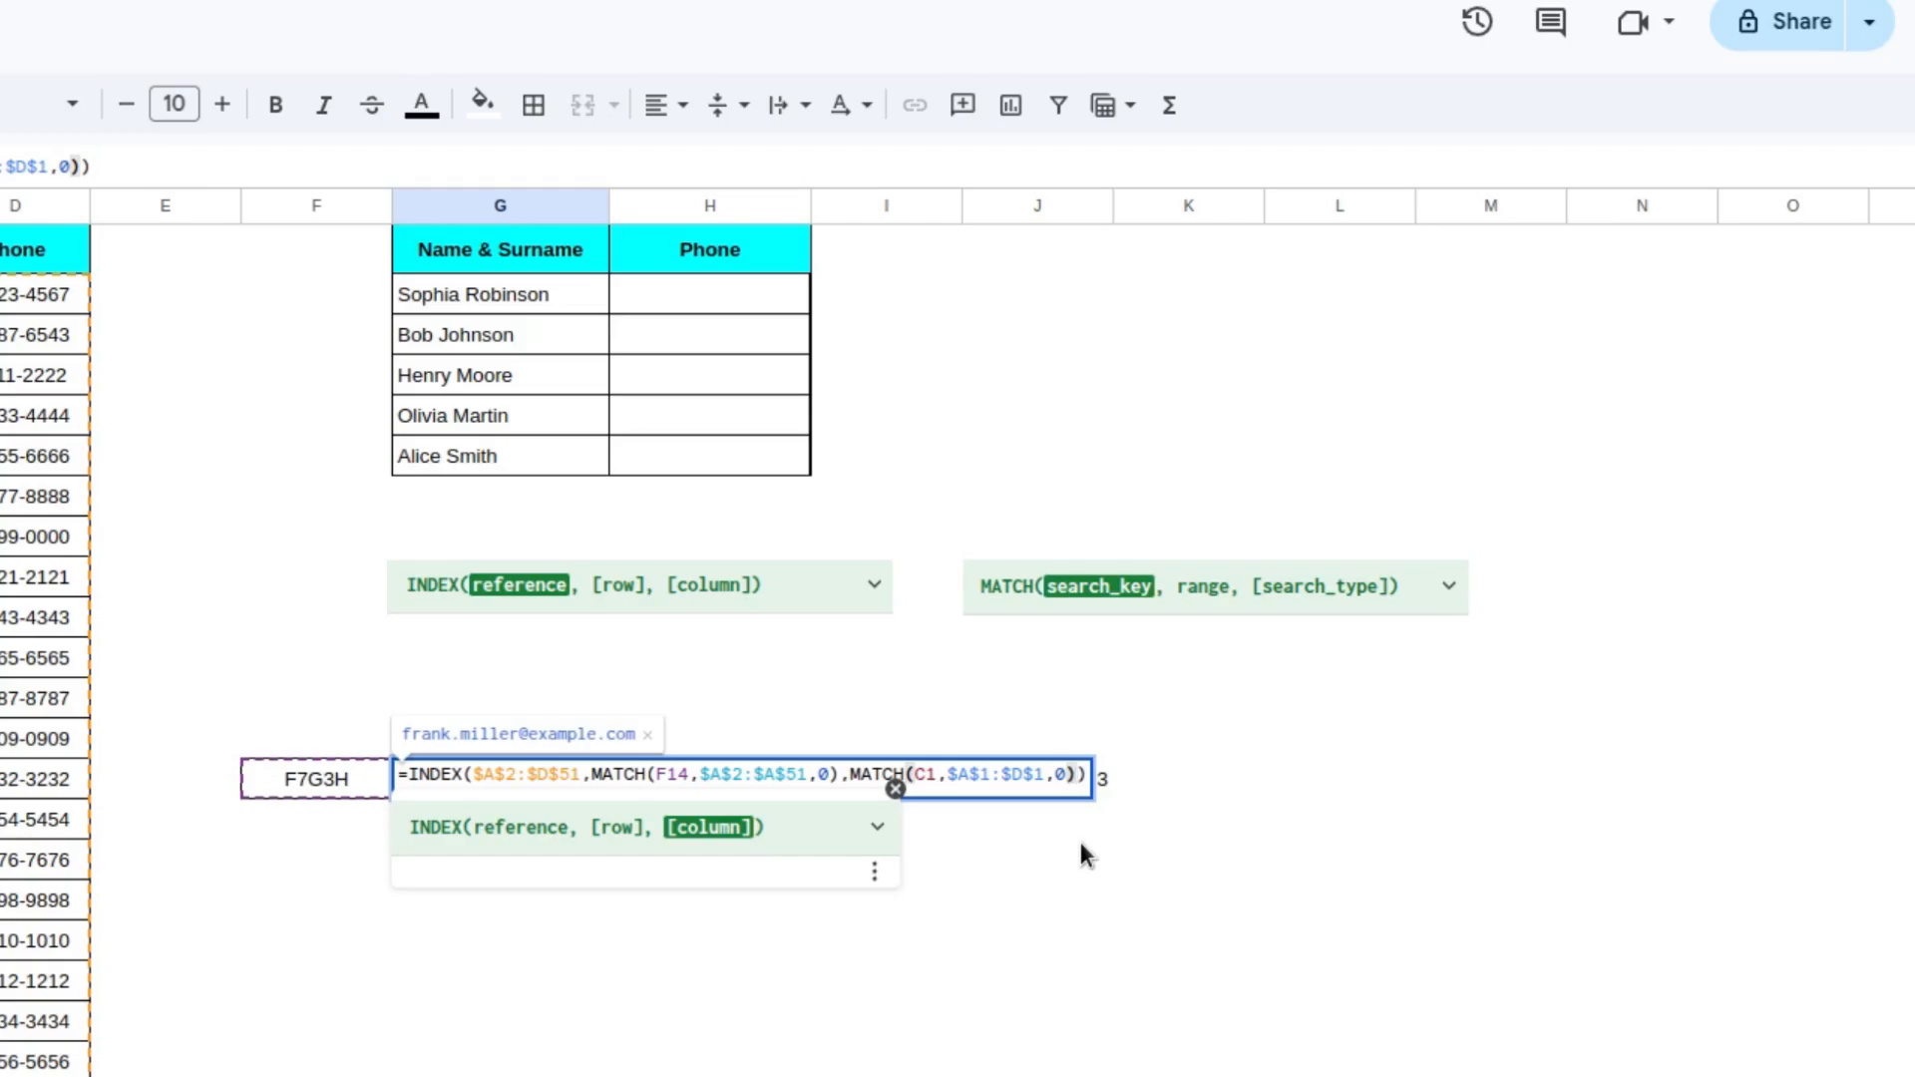
key("Return")
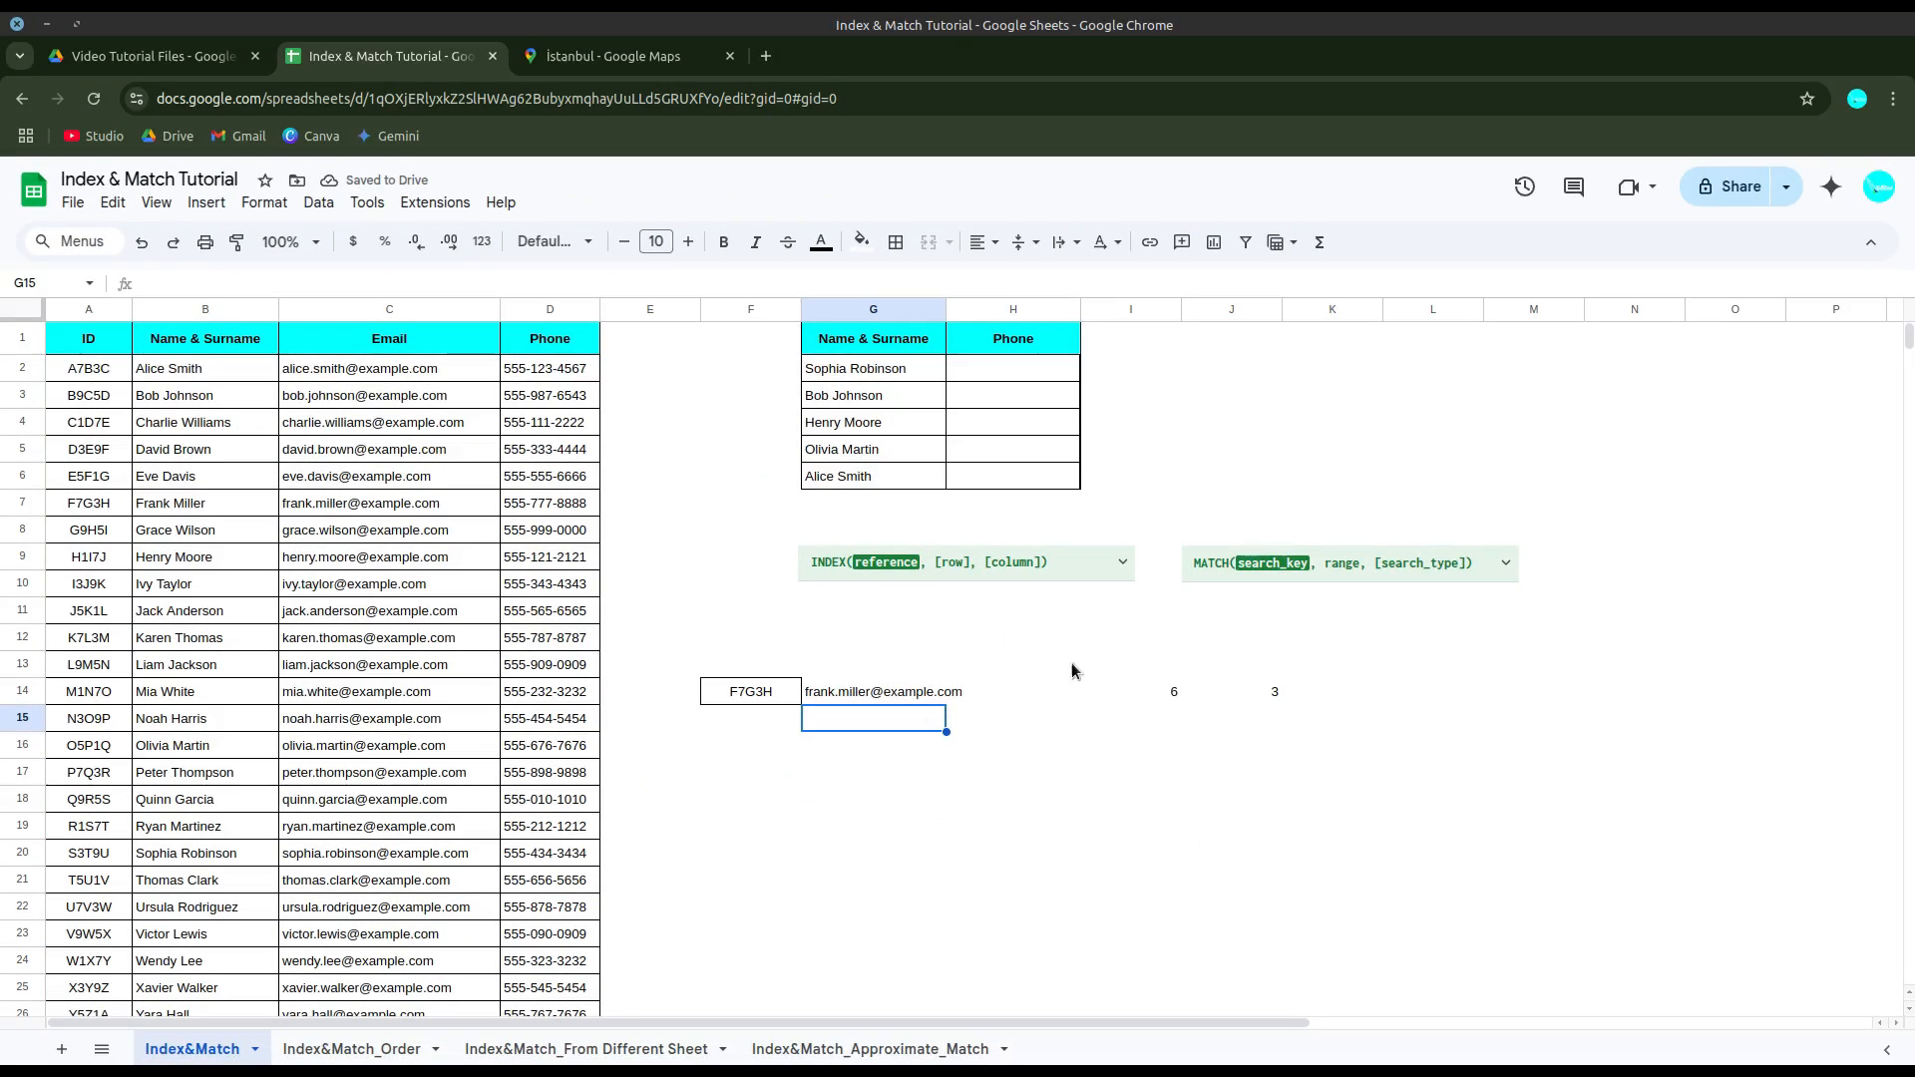
Step: Change the search key of the MATCH formula in J14 to the Phone header cell D1
left_click(1287, 698)
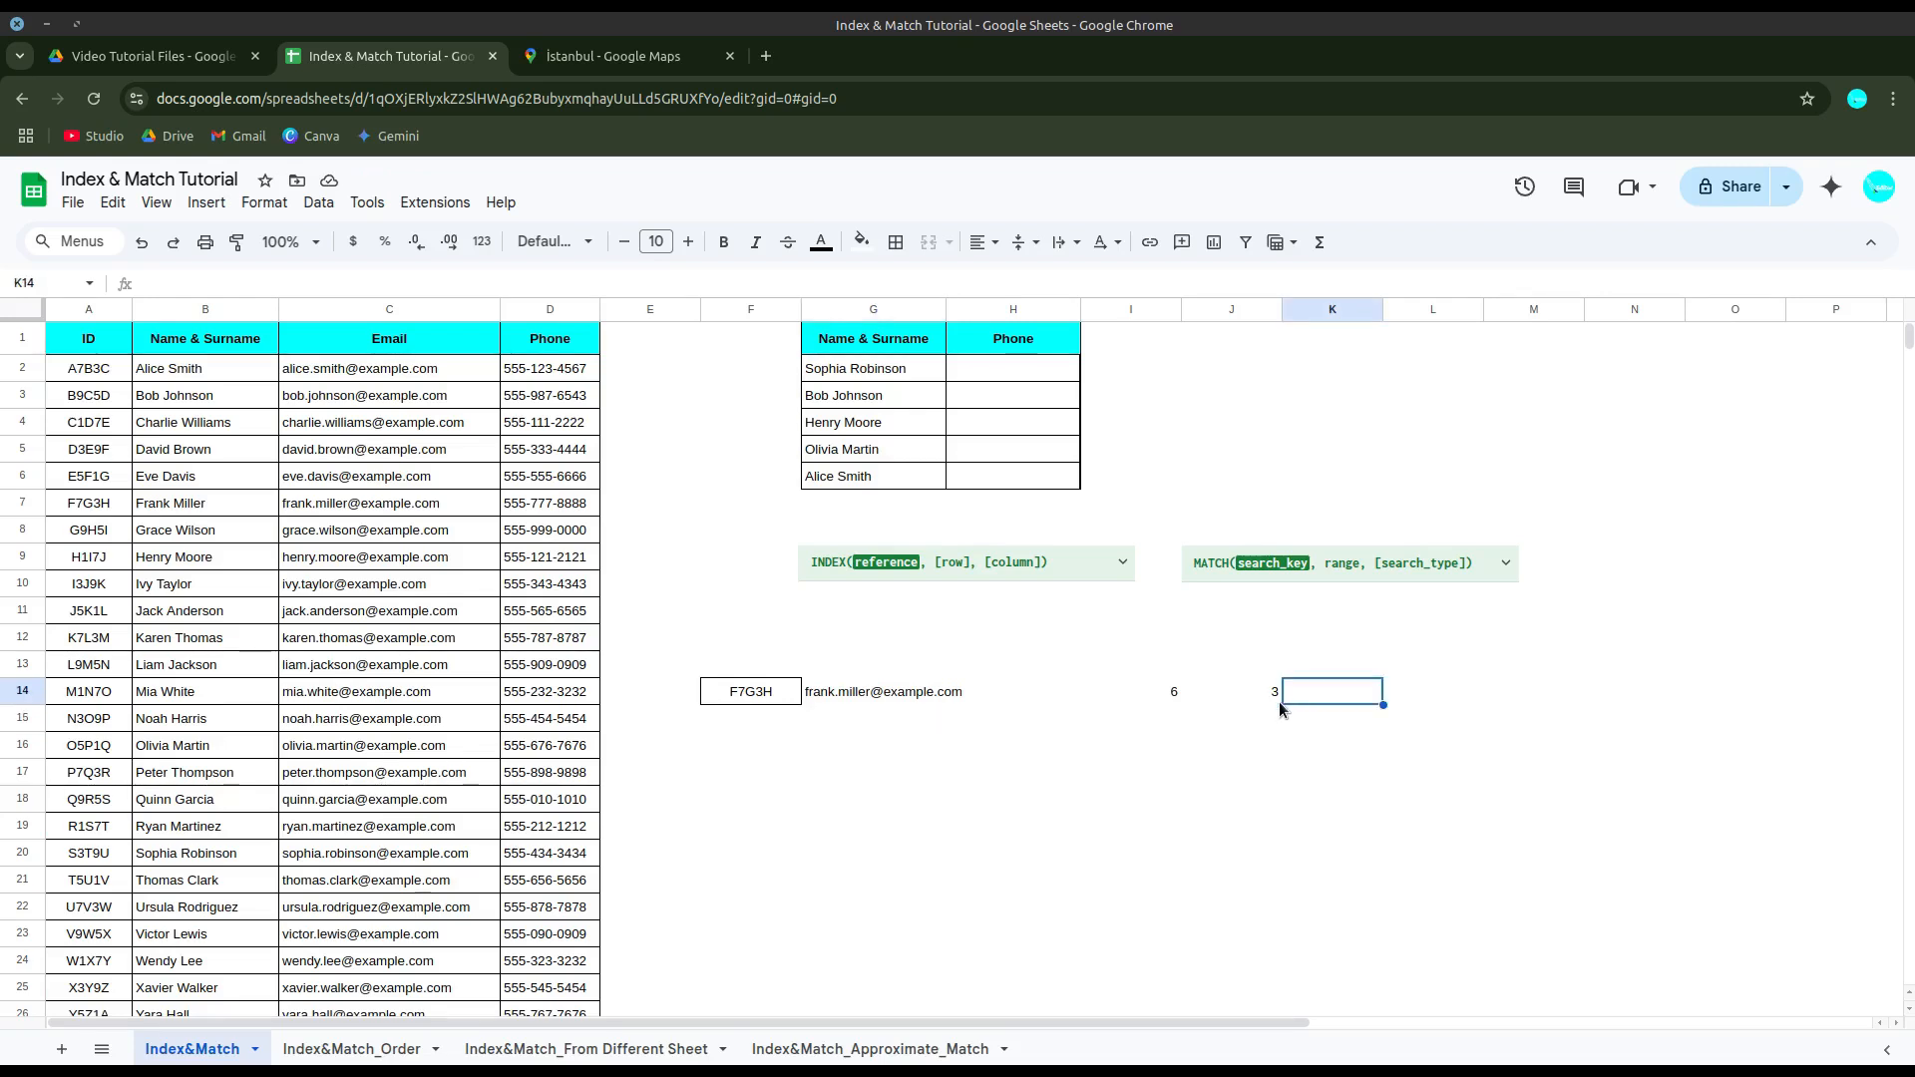
left_click(1277, 696)
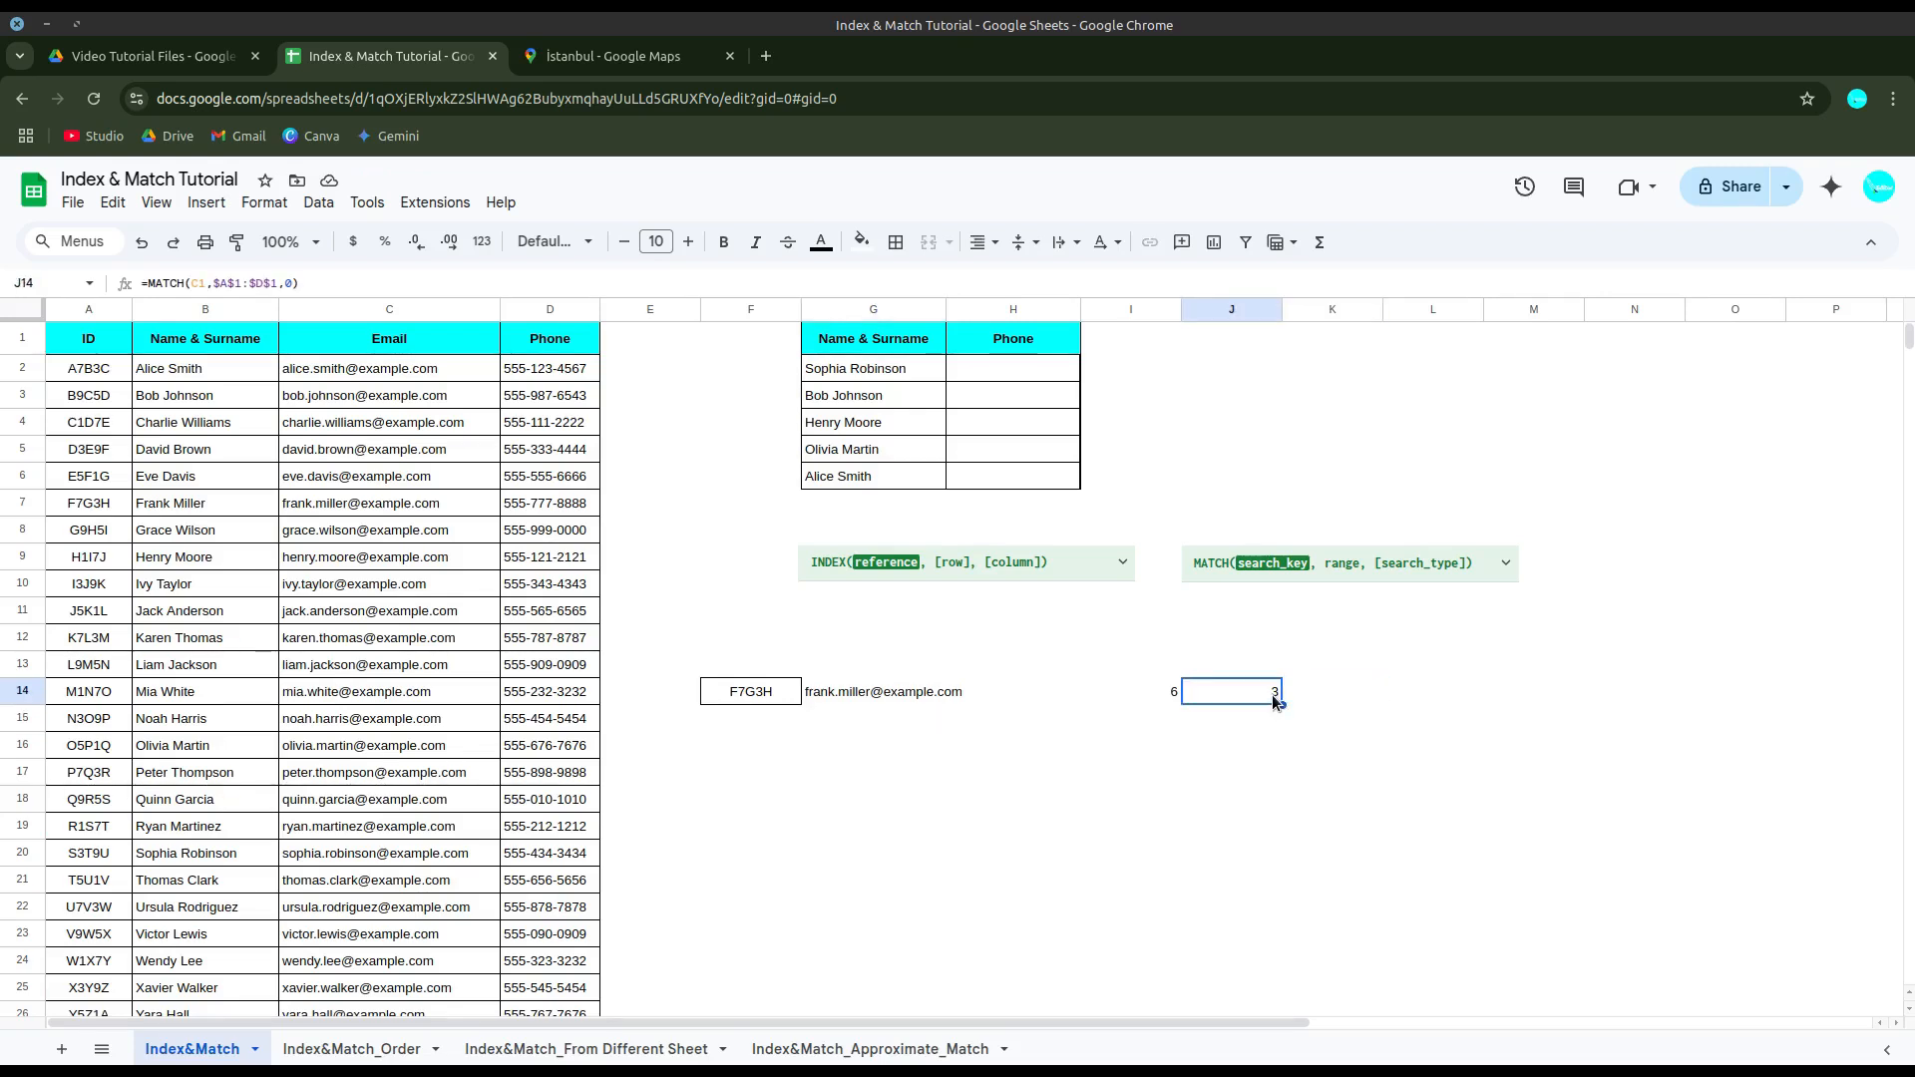
double_click(1264, 698)
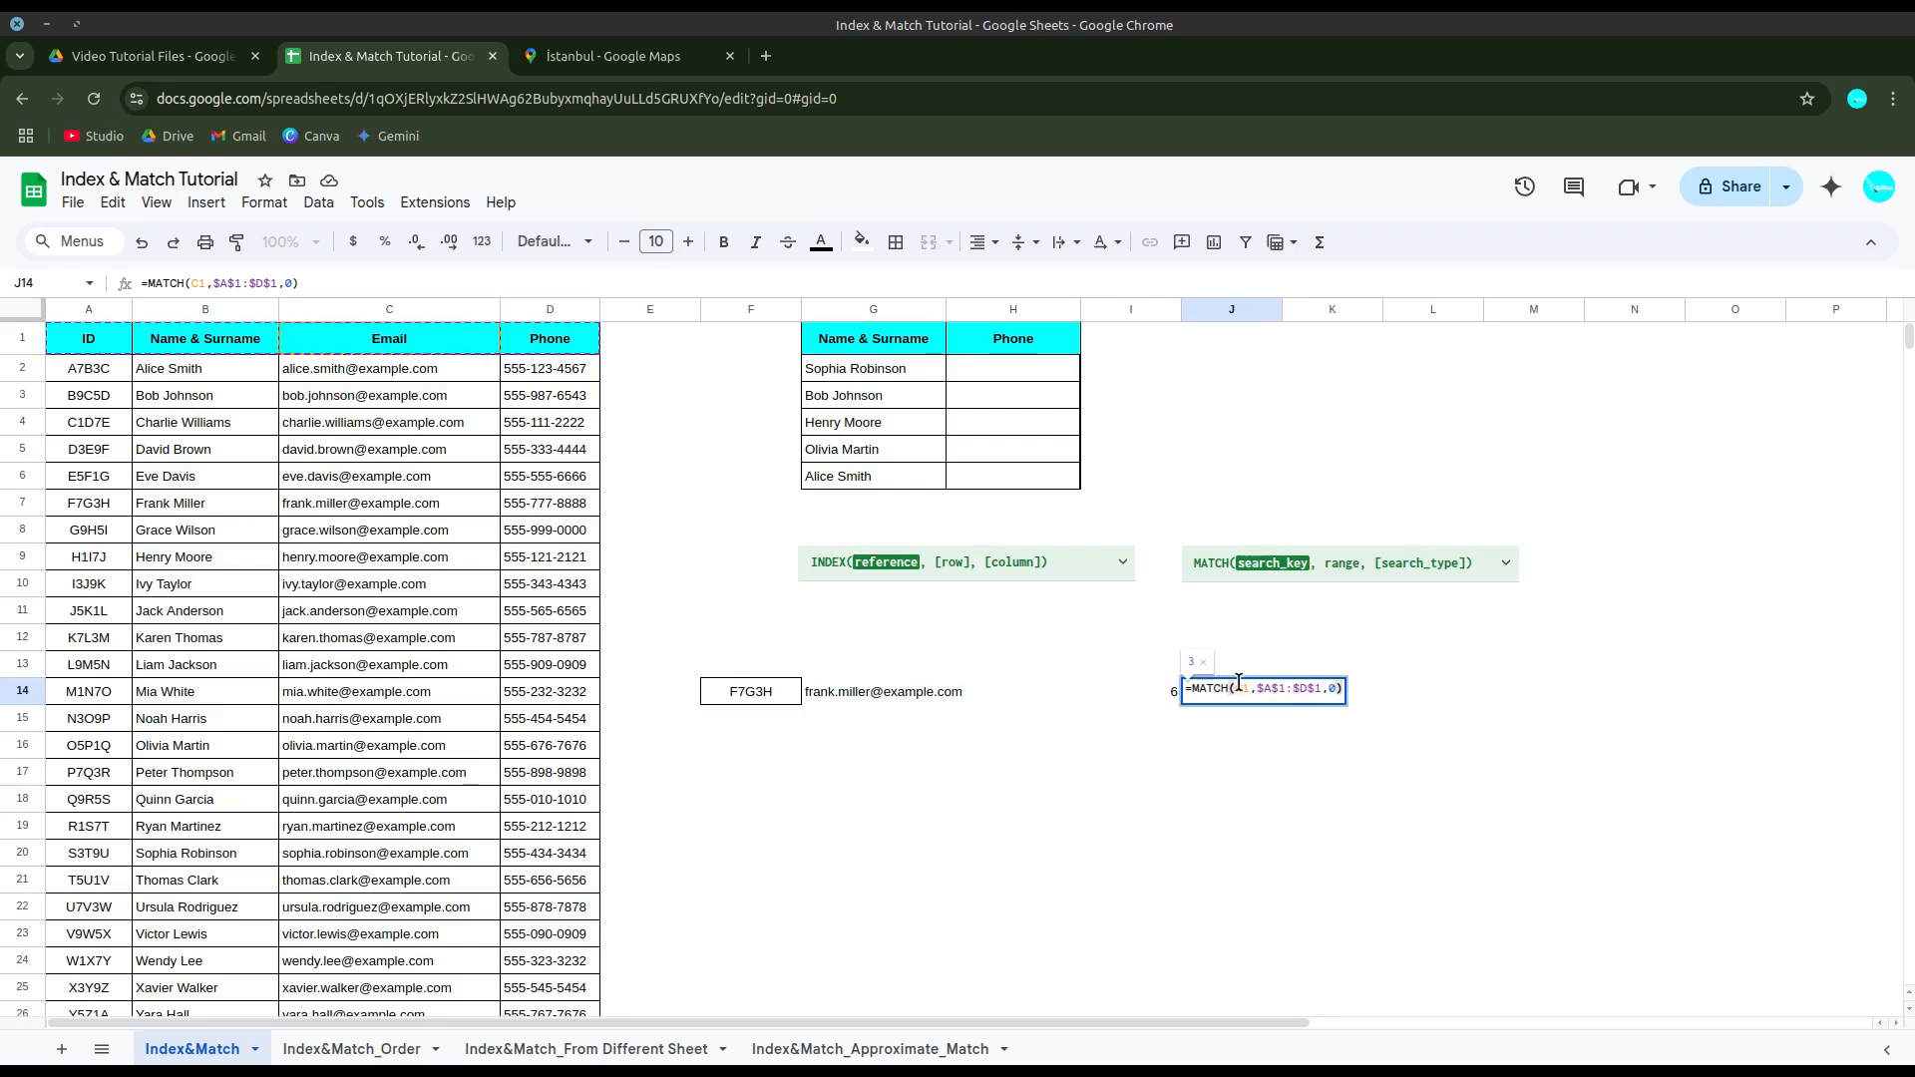
double_click(1240, 688)
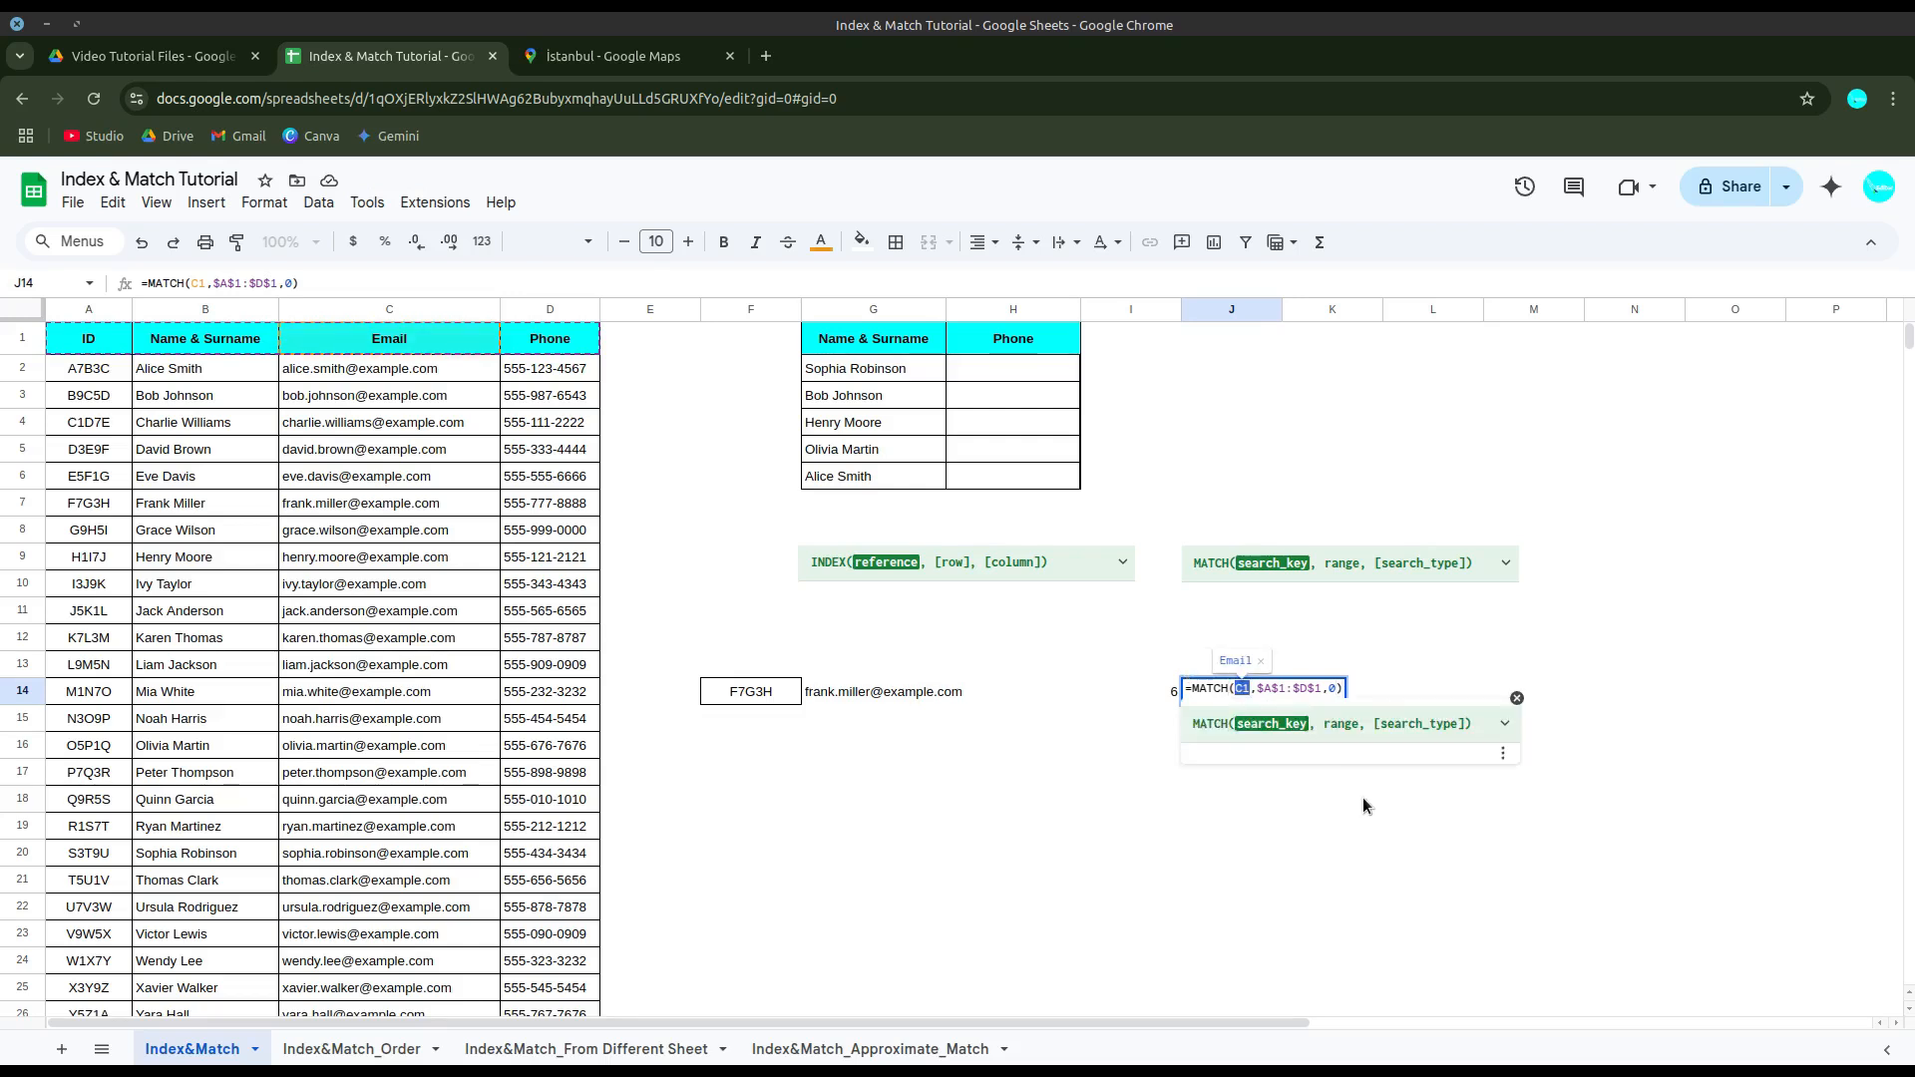
key("BackSpace")
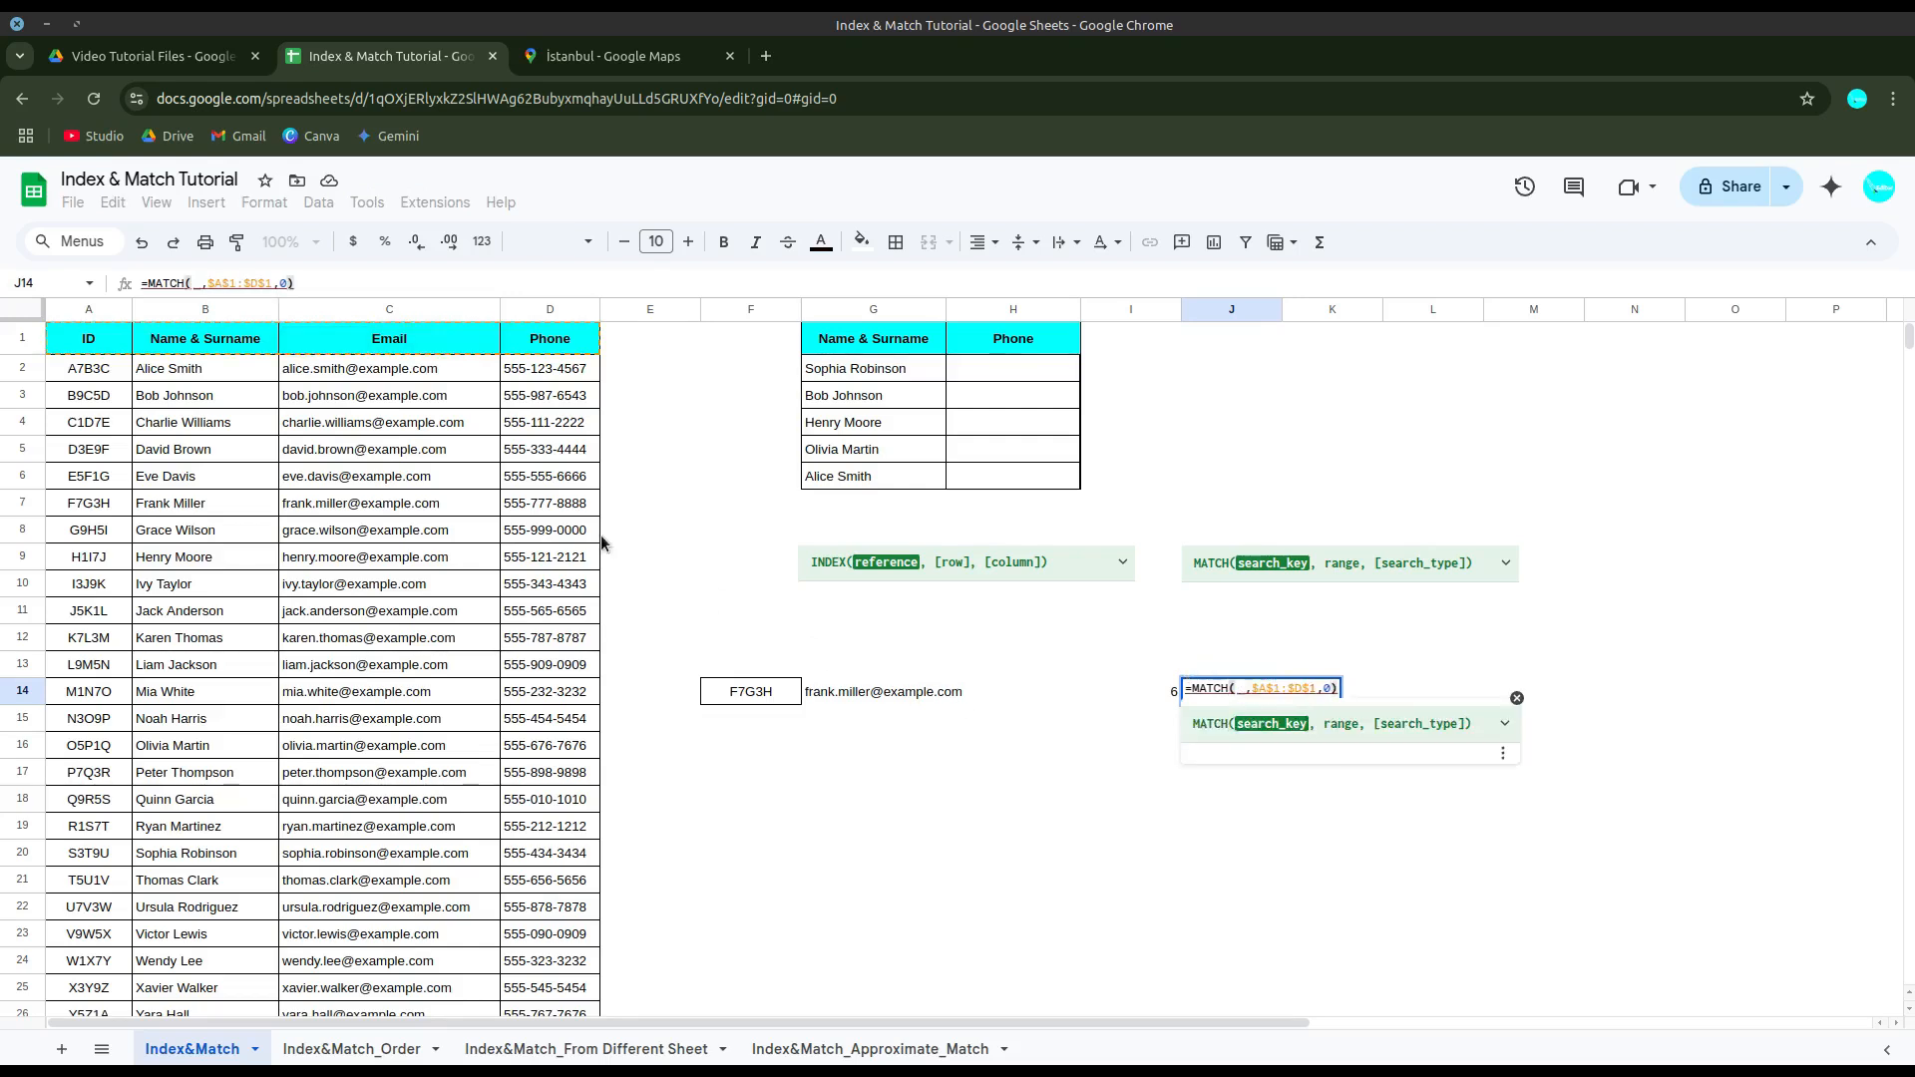
left_click(555, 351)
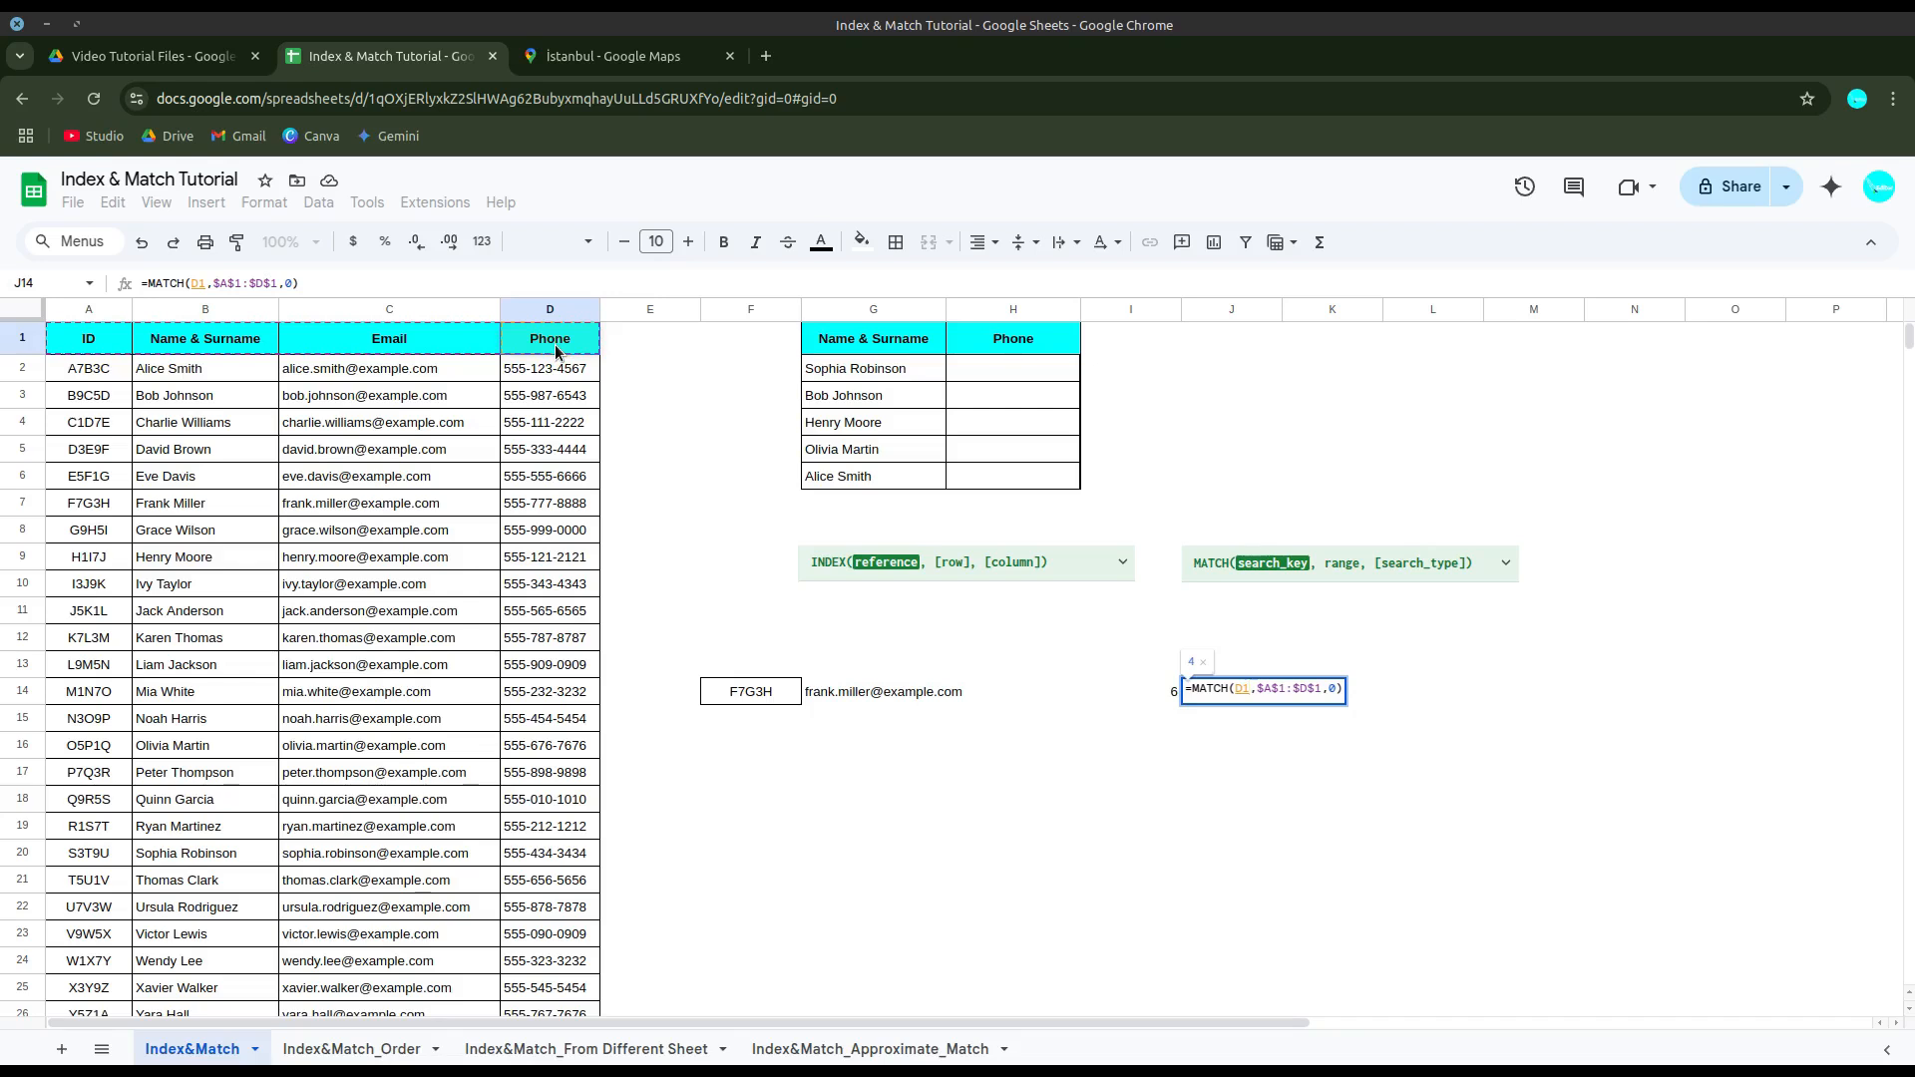
key("Return")
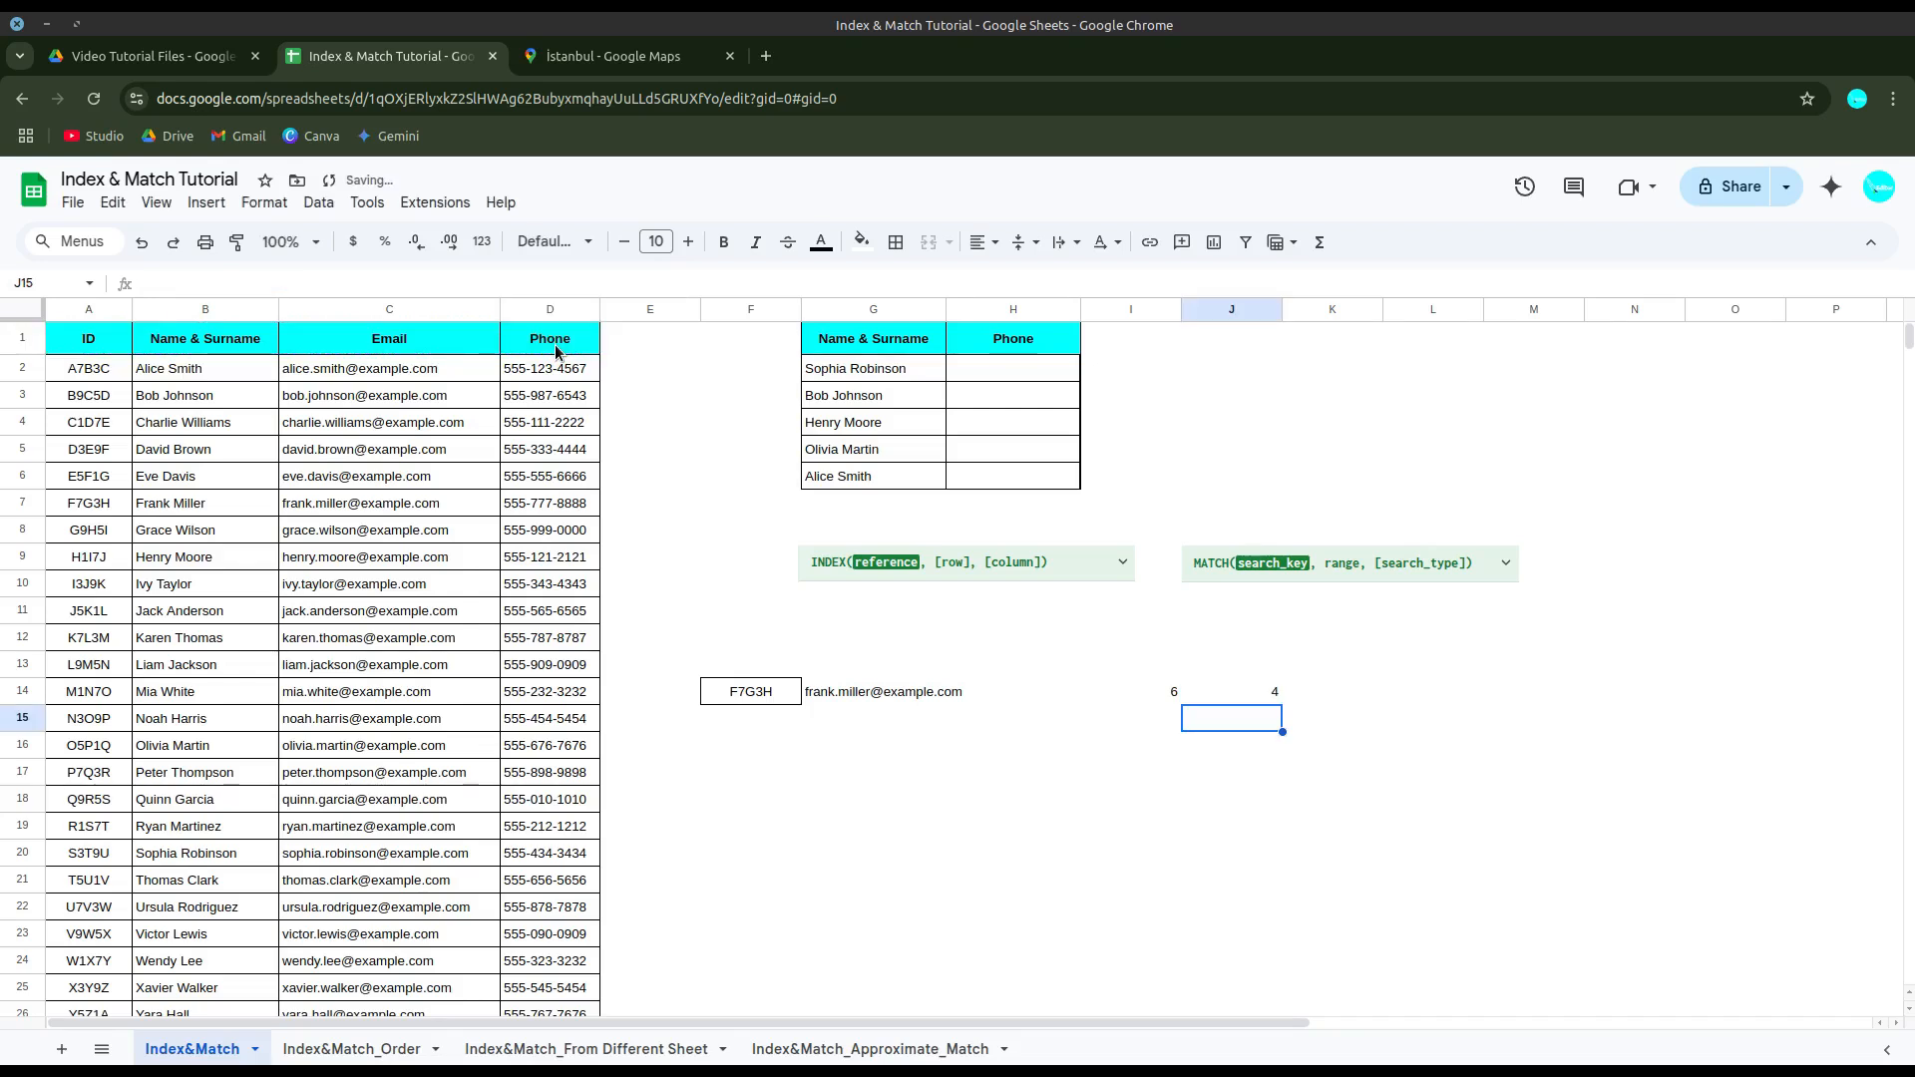
Step: Change the search key of the column MATCH in G14's INDEX formula to the Phone header cell D1
left_click(882, 690)
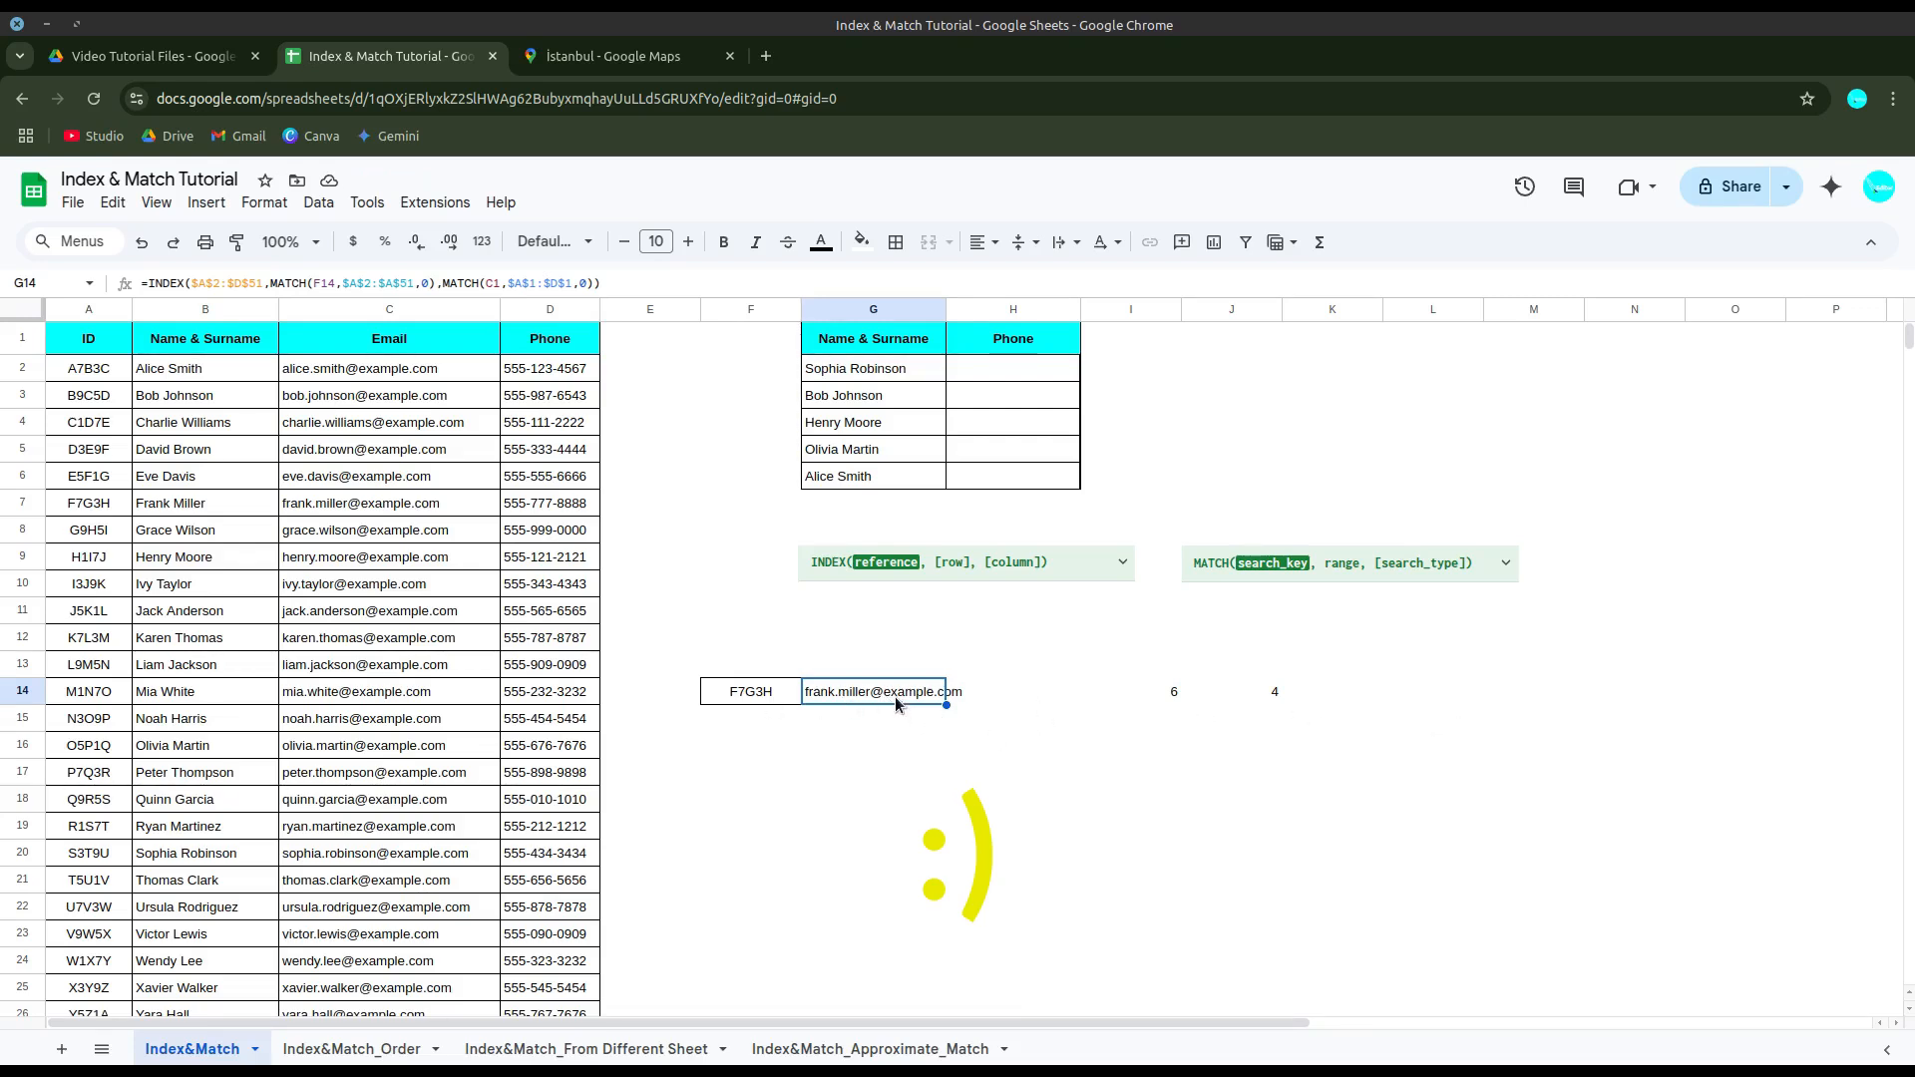
double_click(894, 698)
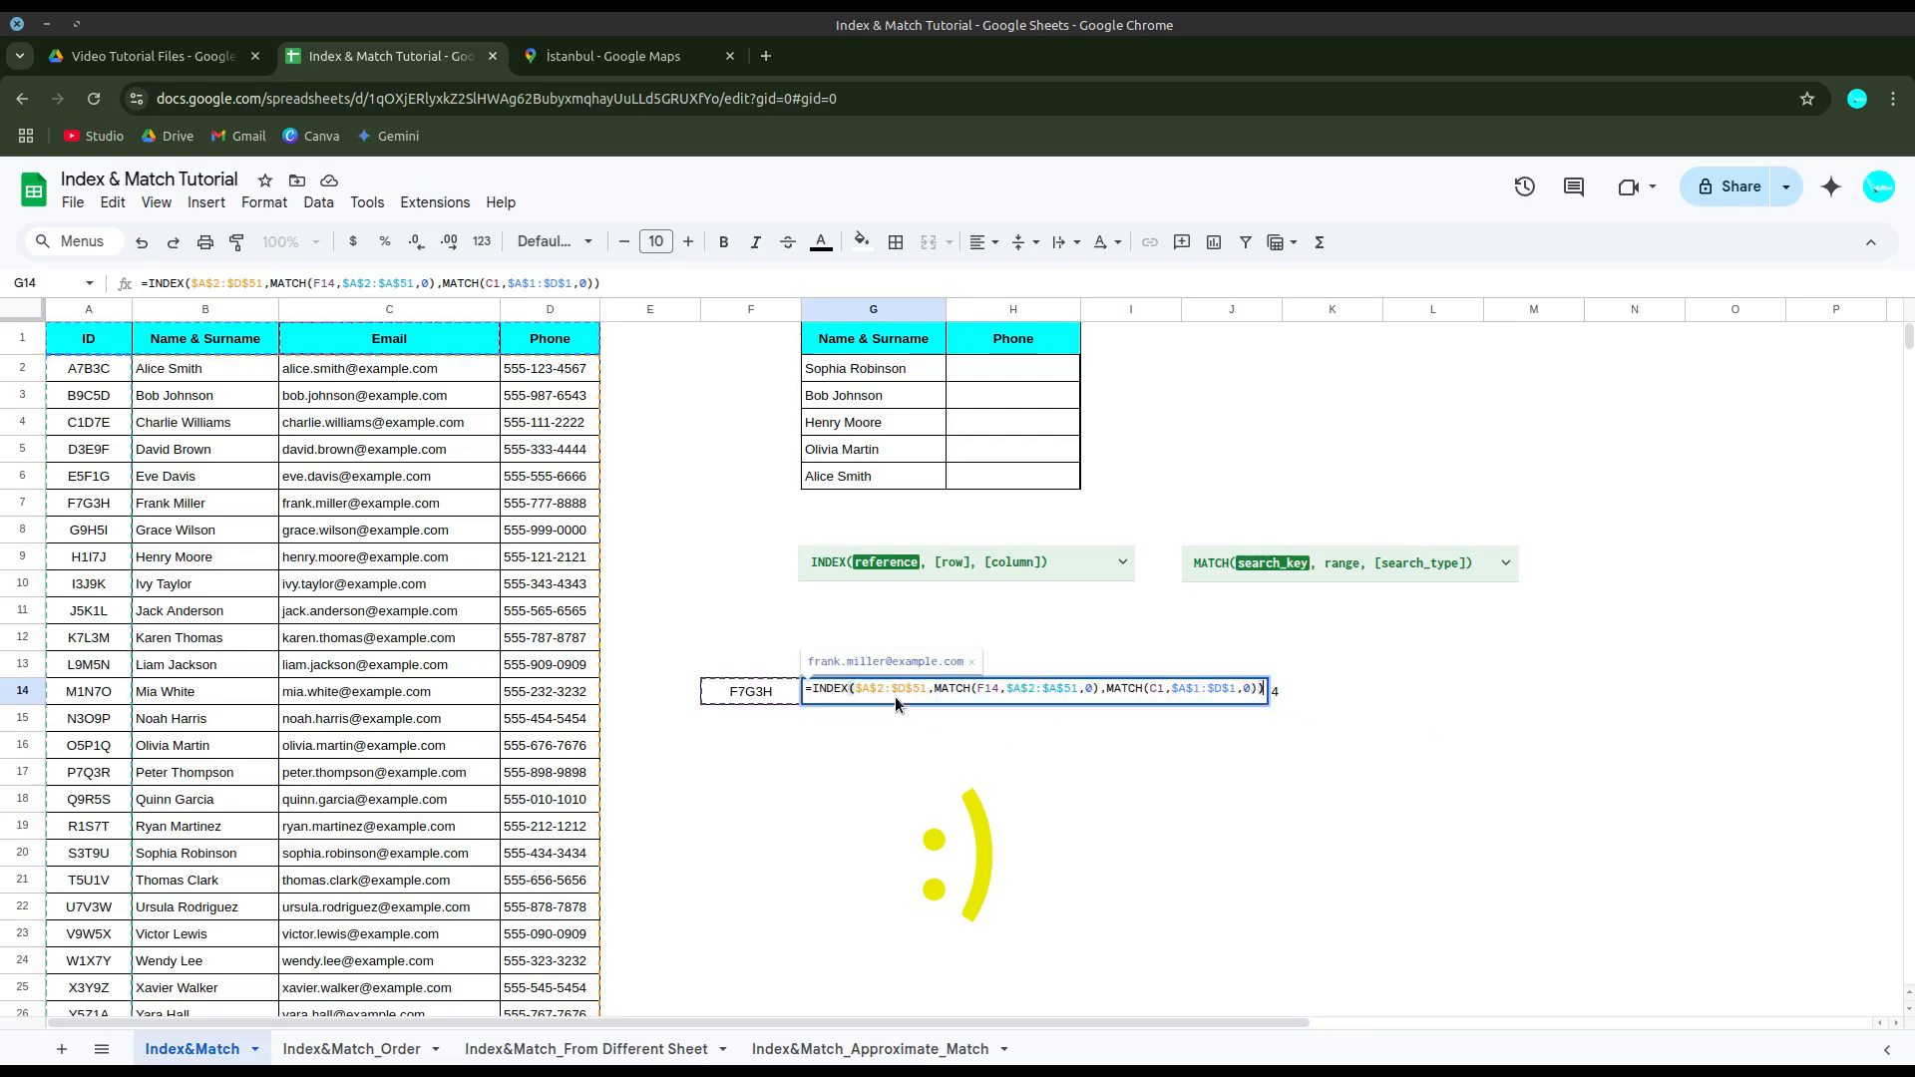
left_click(1153, 688)
key("BackSpace")
type("D")
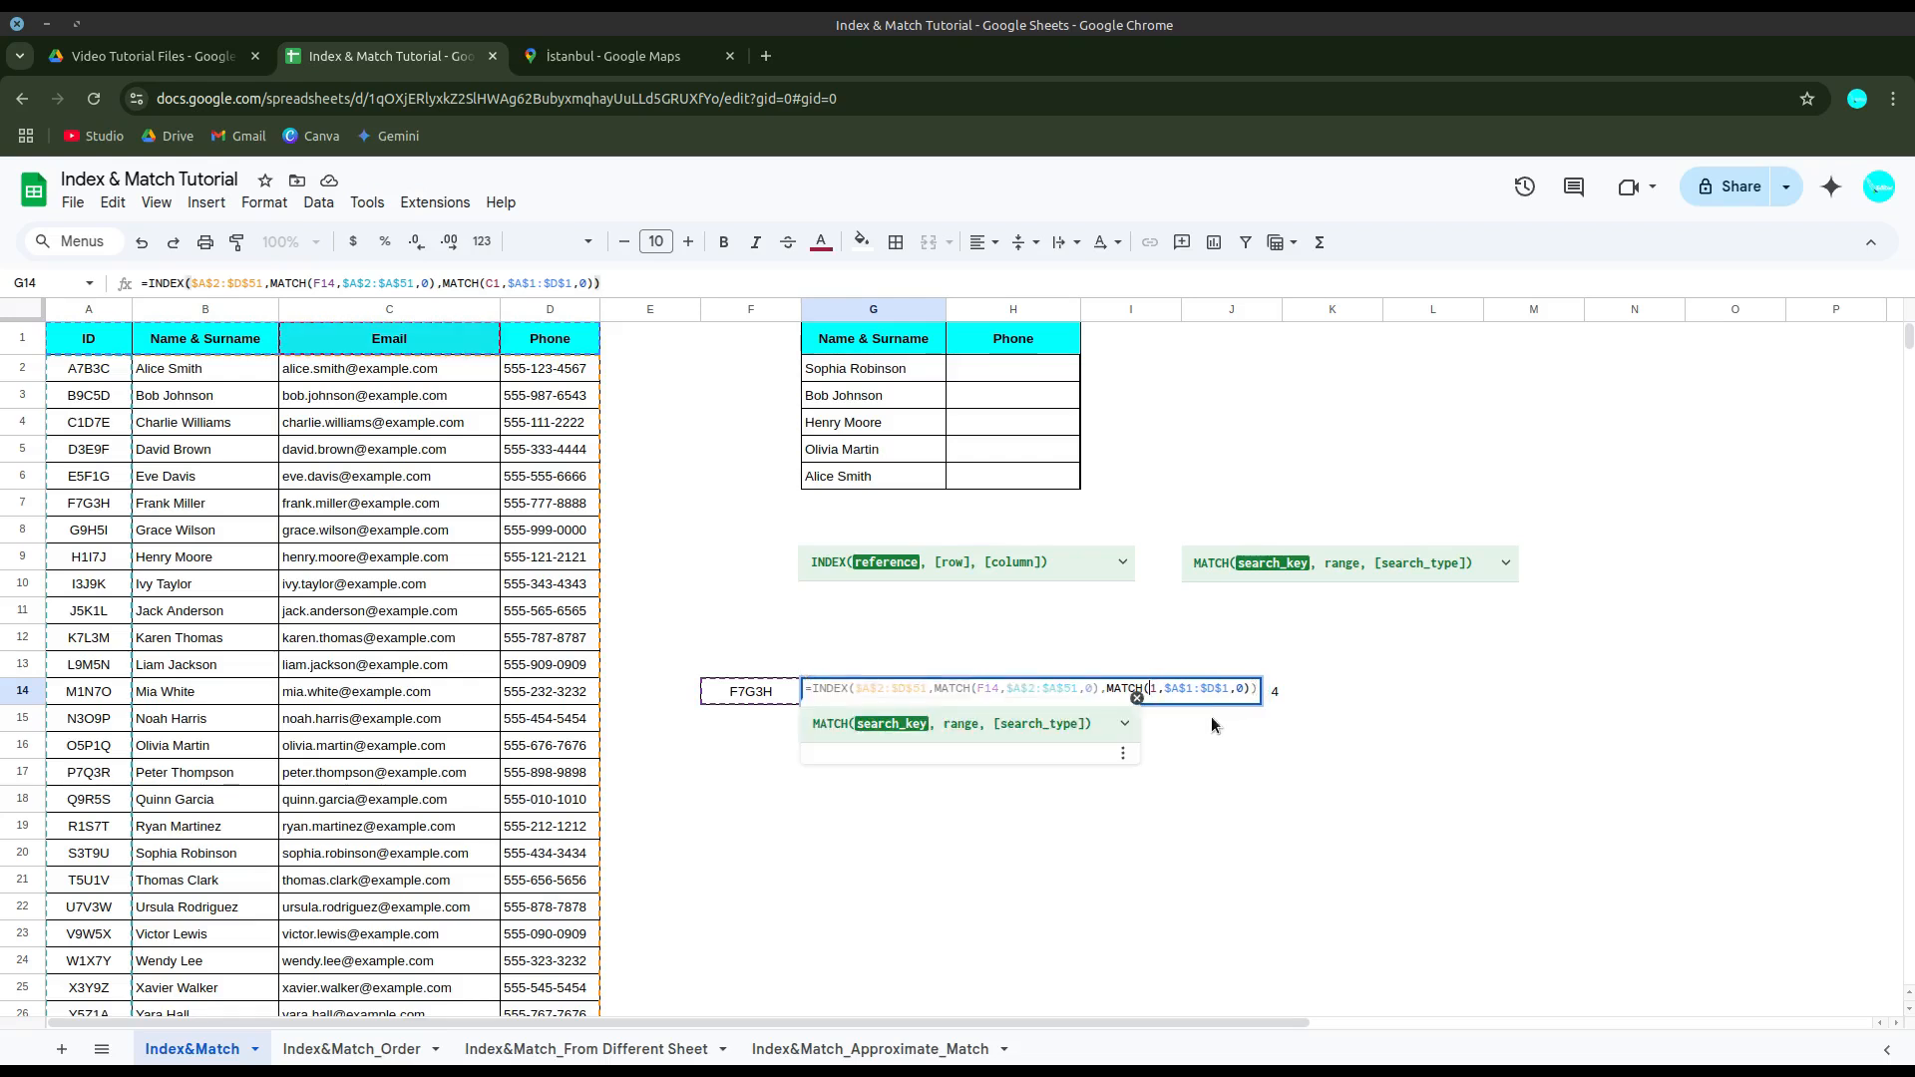
key("Return")
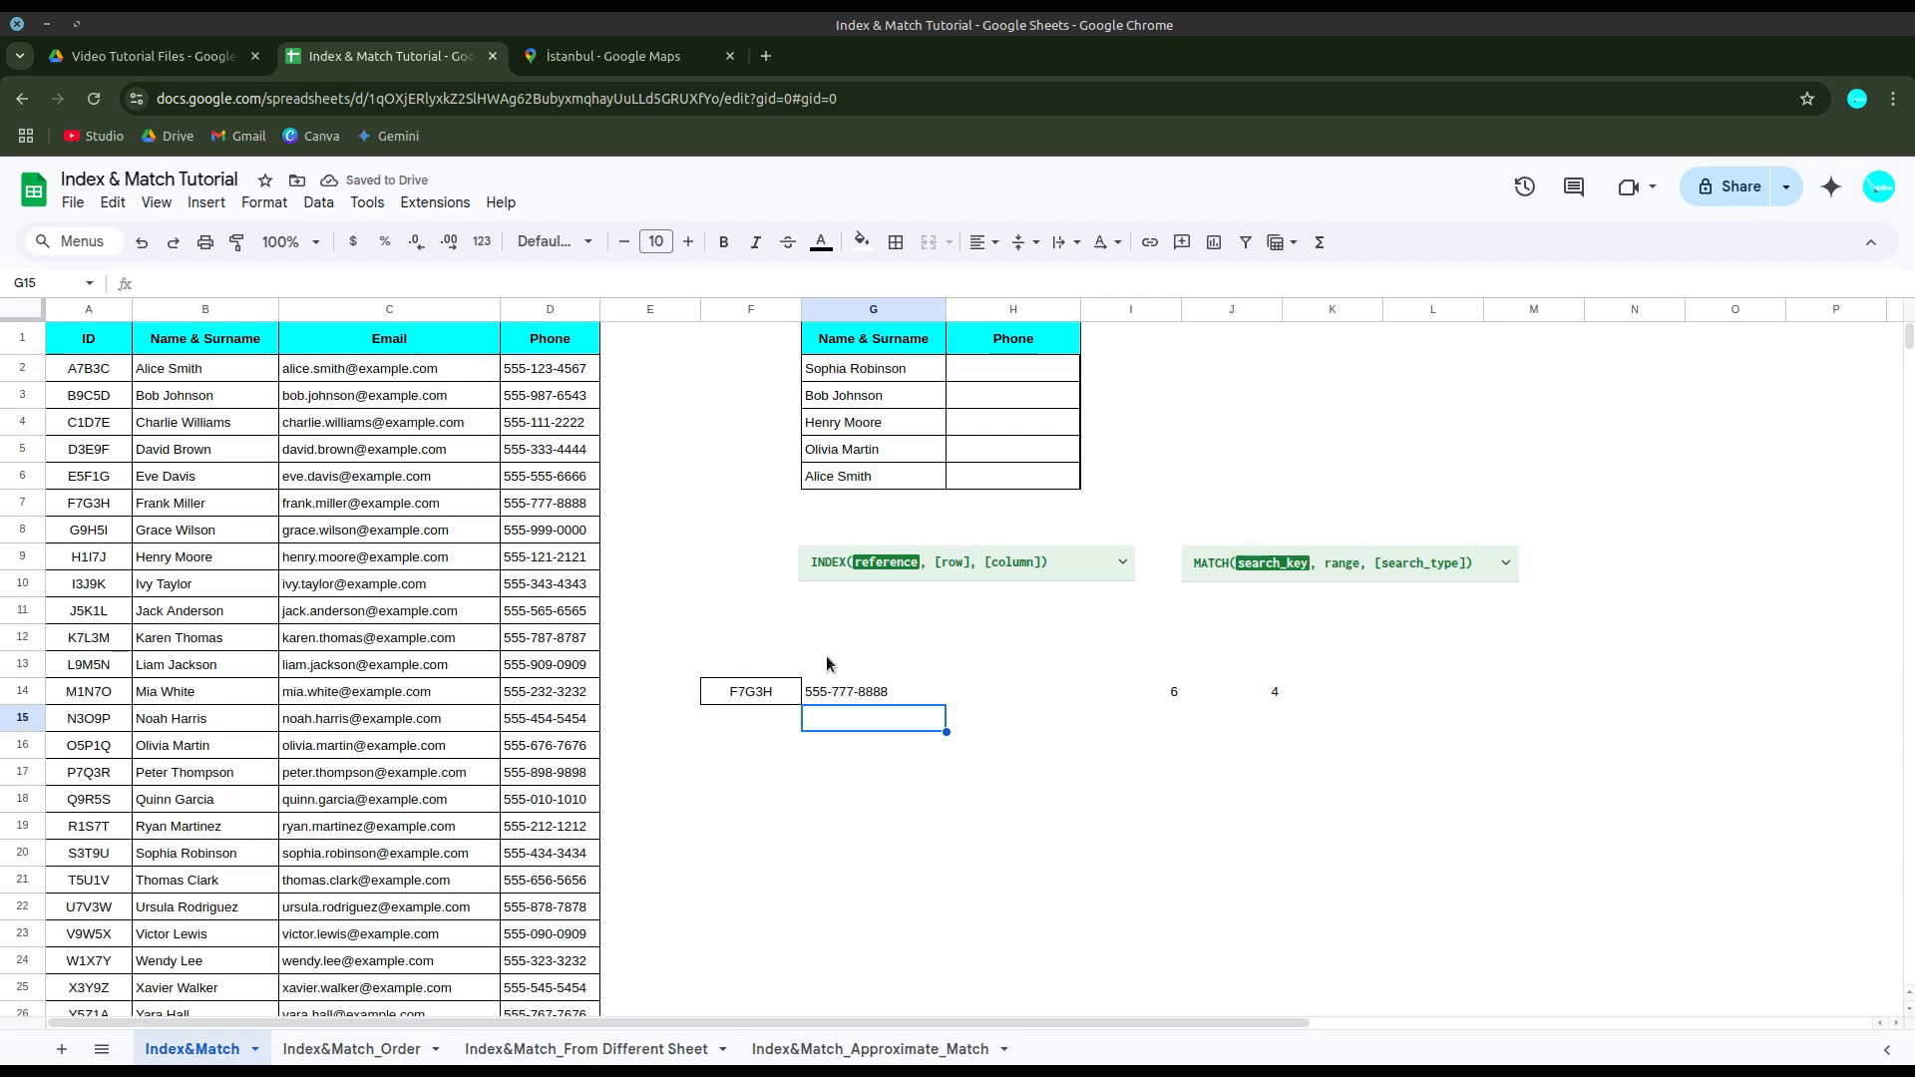
Step: Set the search key of the column MATCH in G14's INDEX formula to the Name & Surname header cell B1
left_click(838, 690)
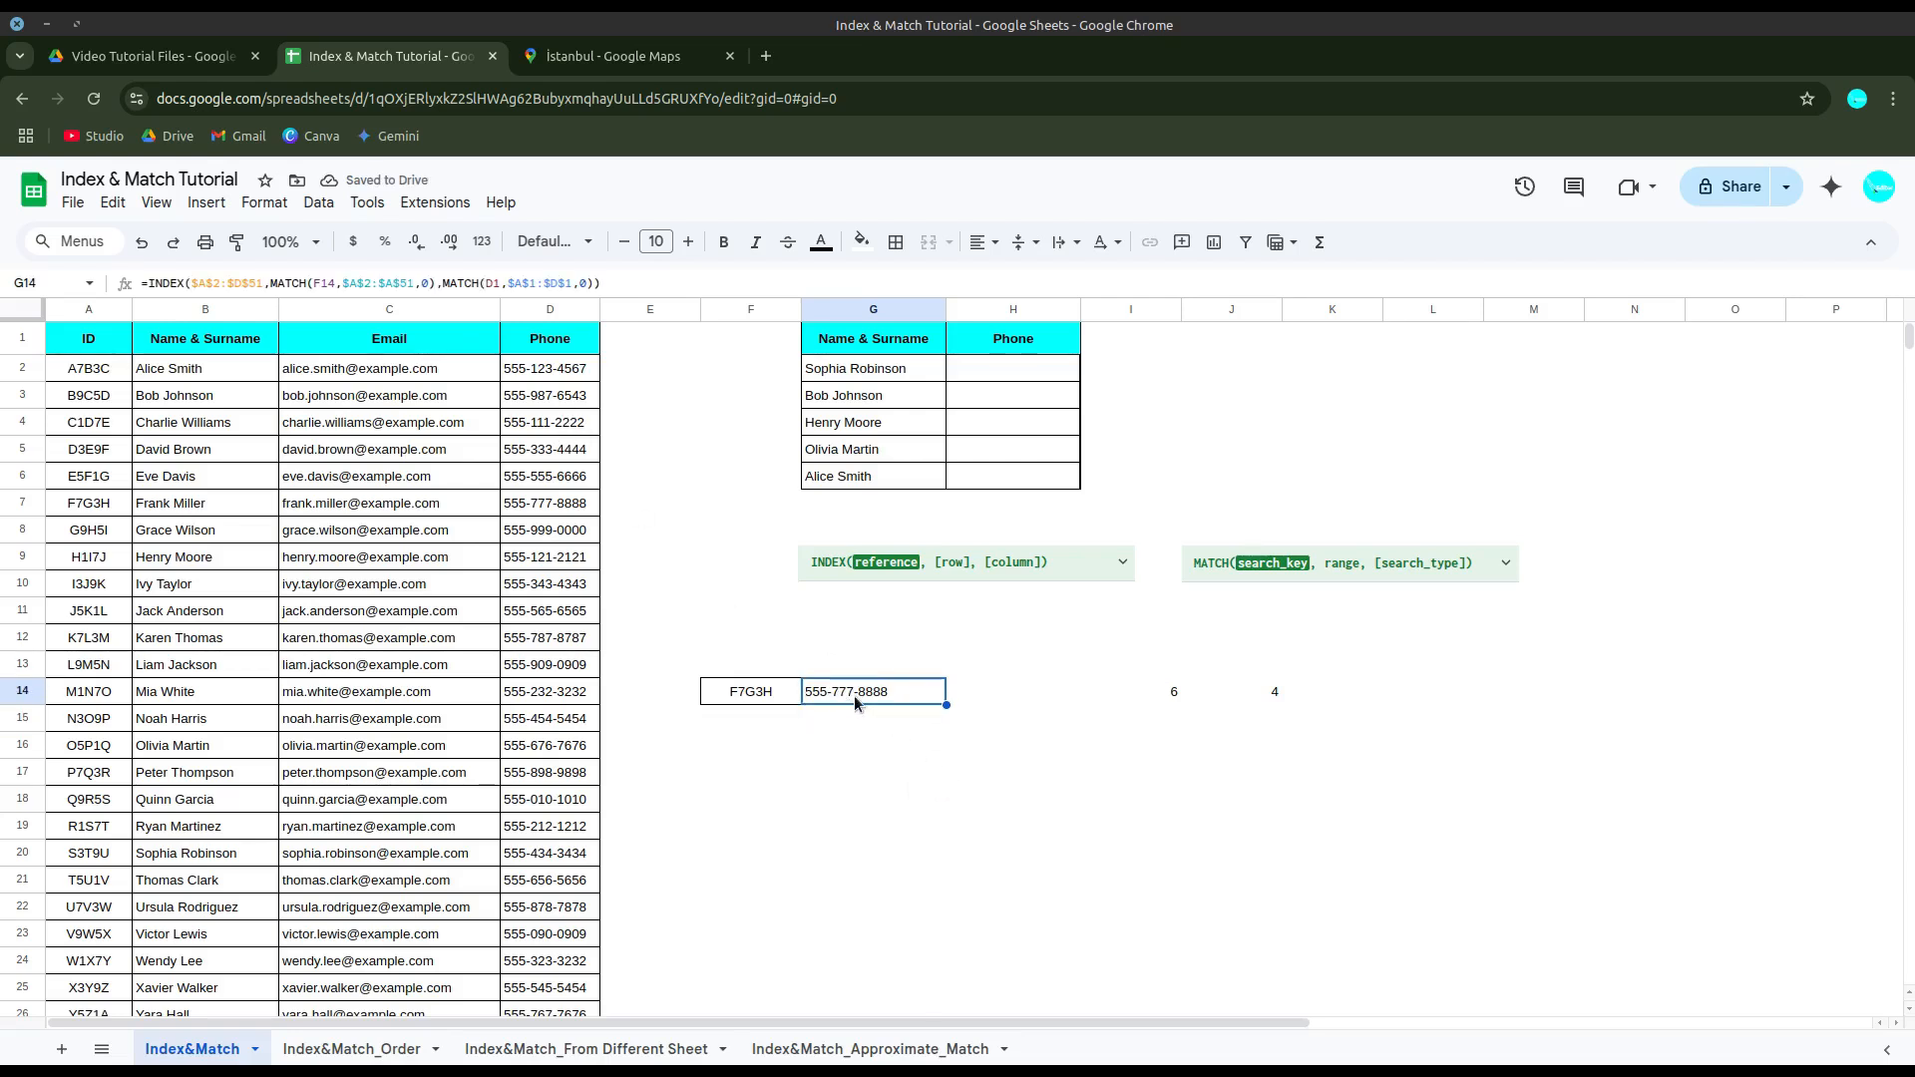
double_click(854, 696)
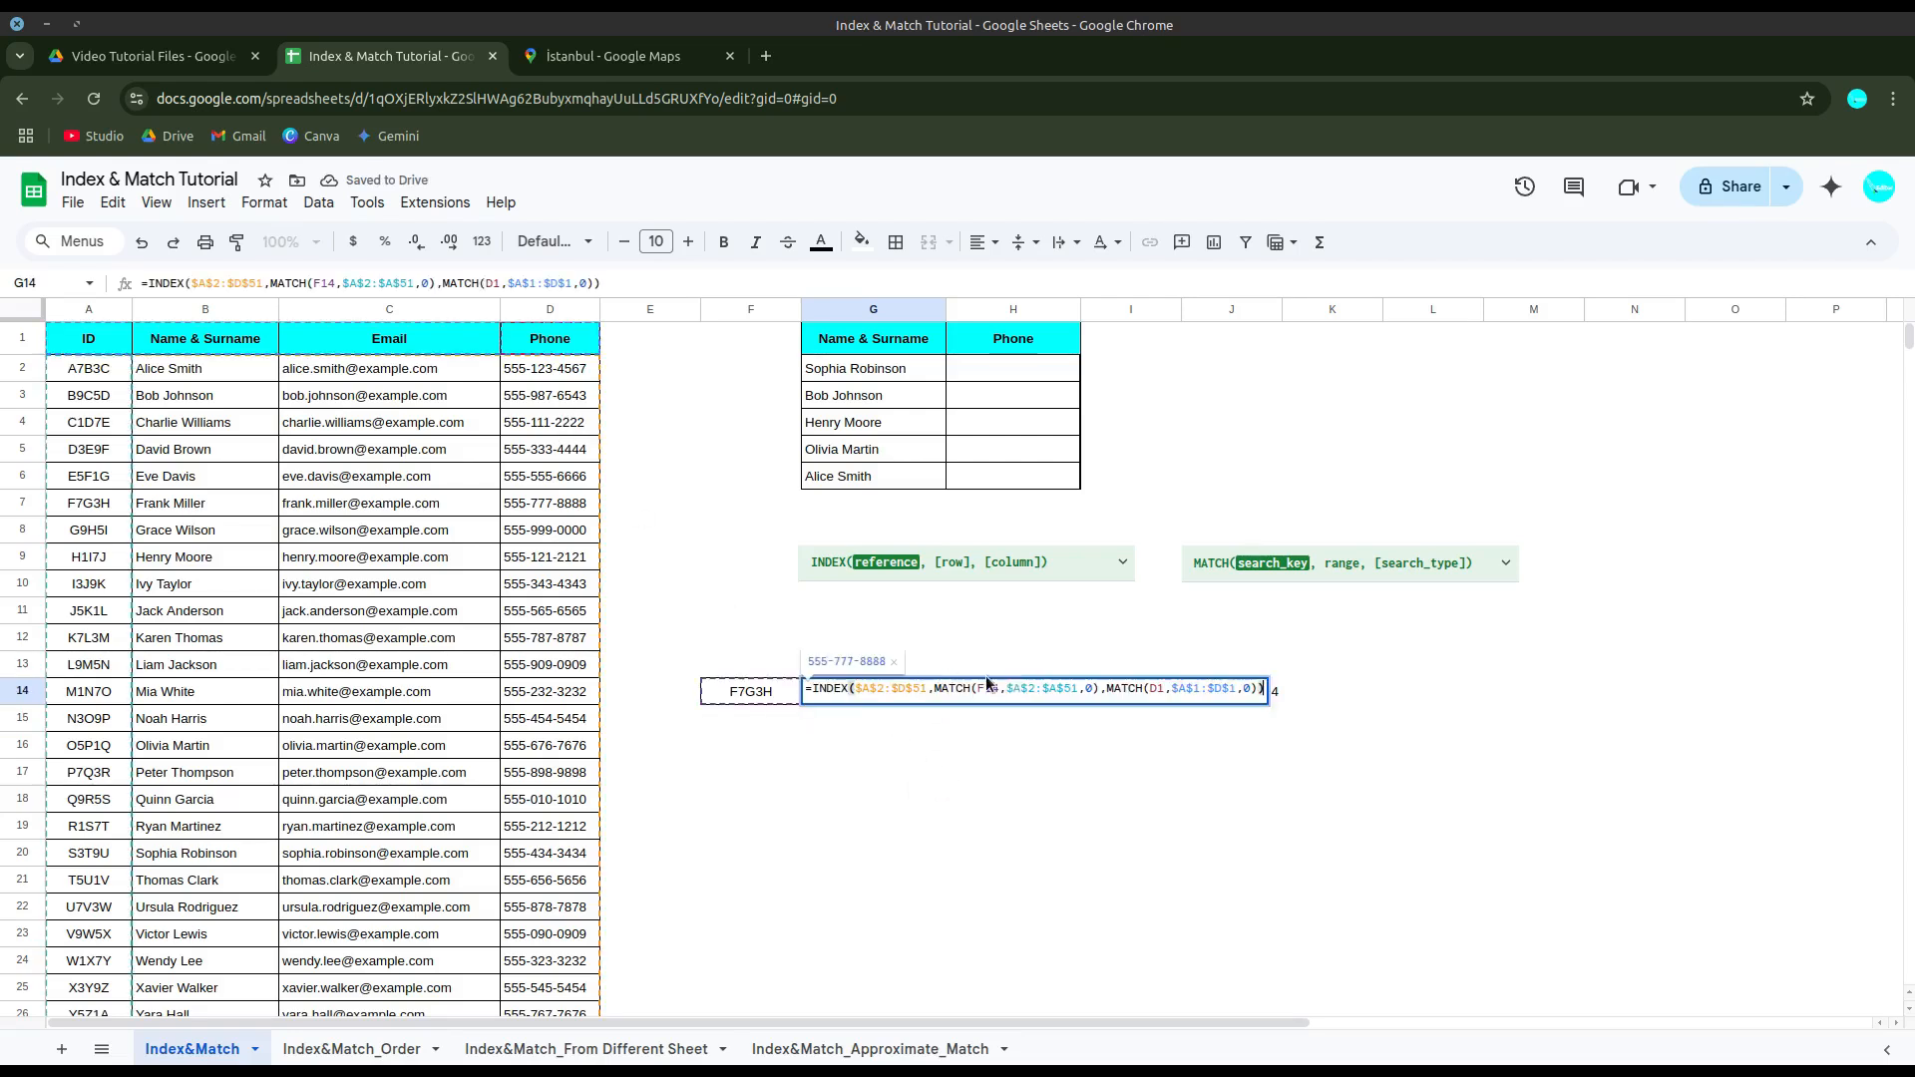
left_click(1155, 688)
key("BackSpace")
type("B")
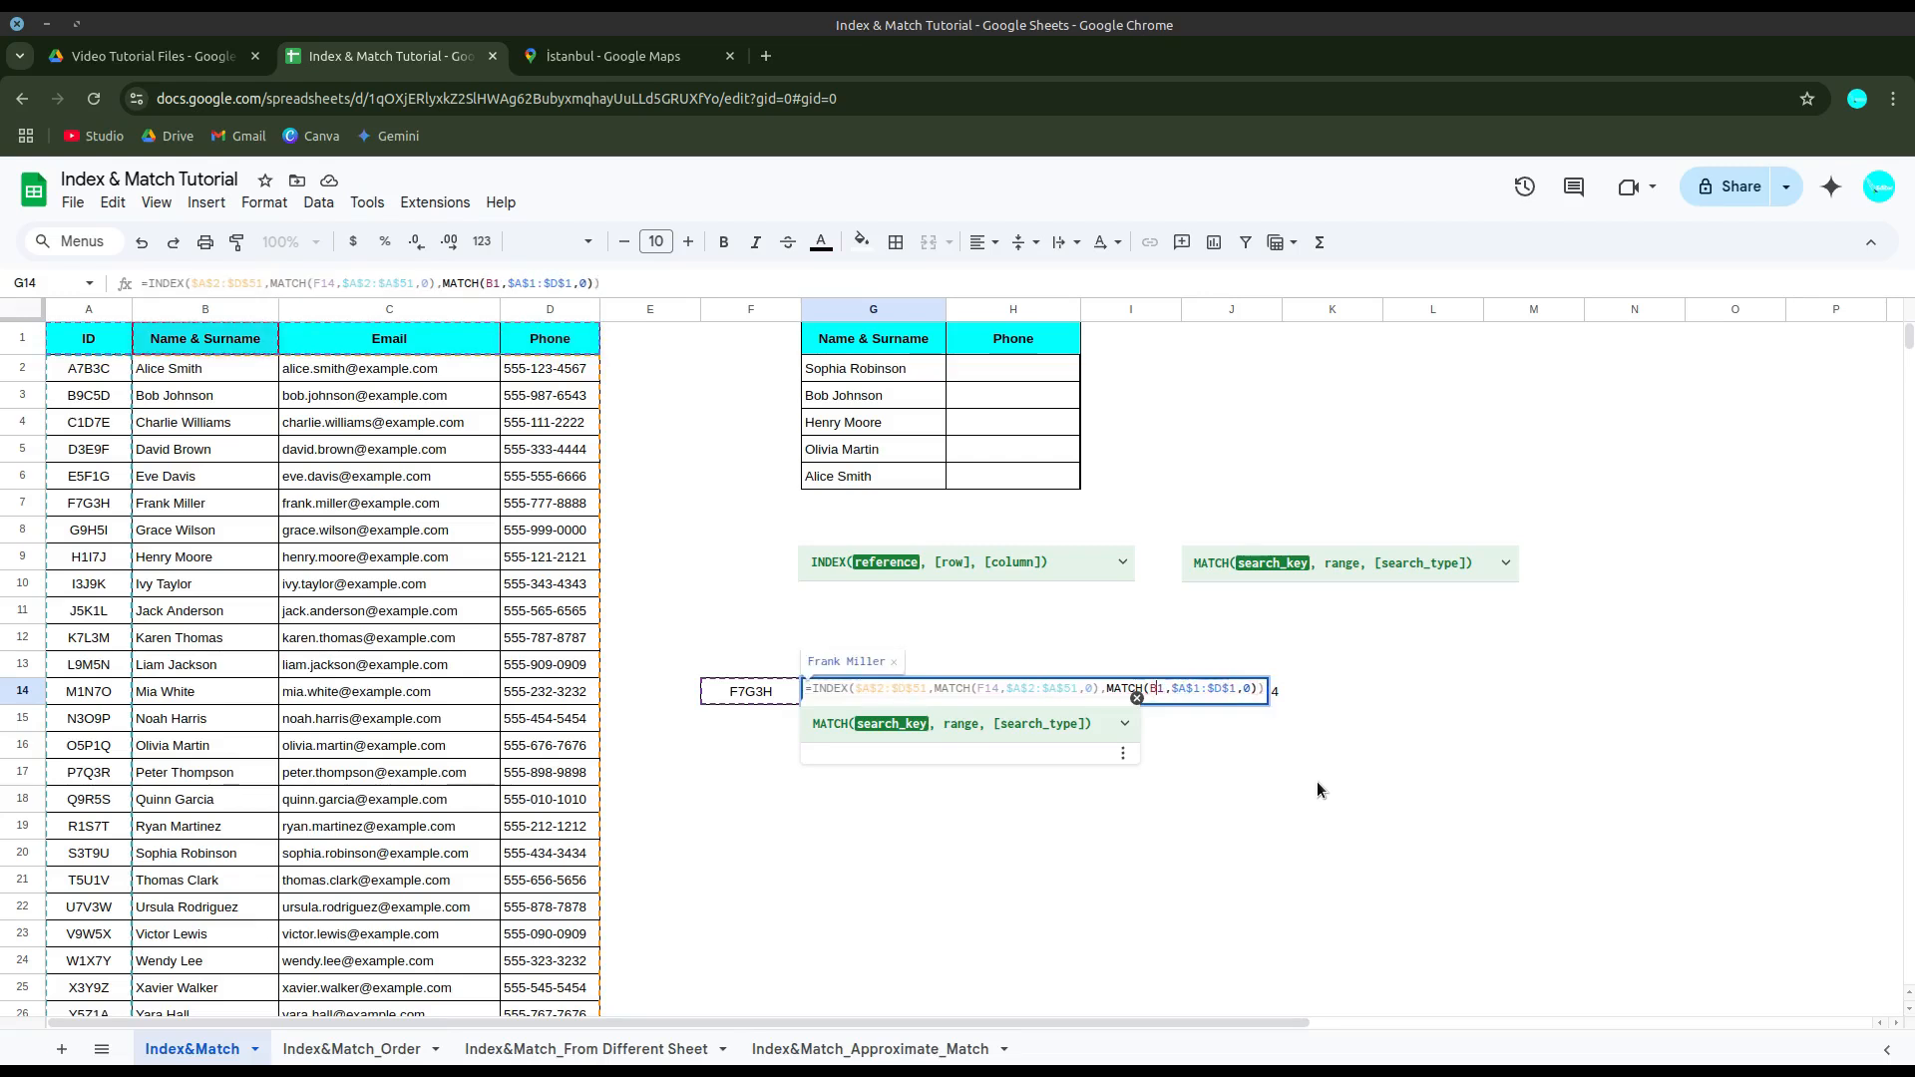
key("Return")
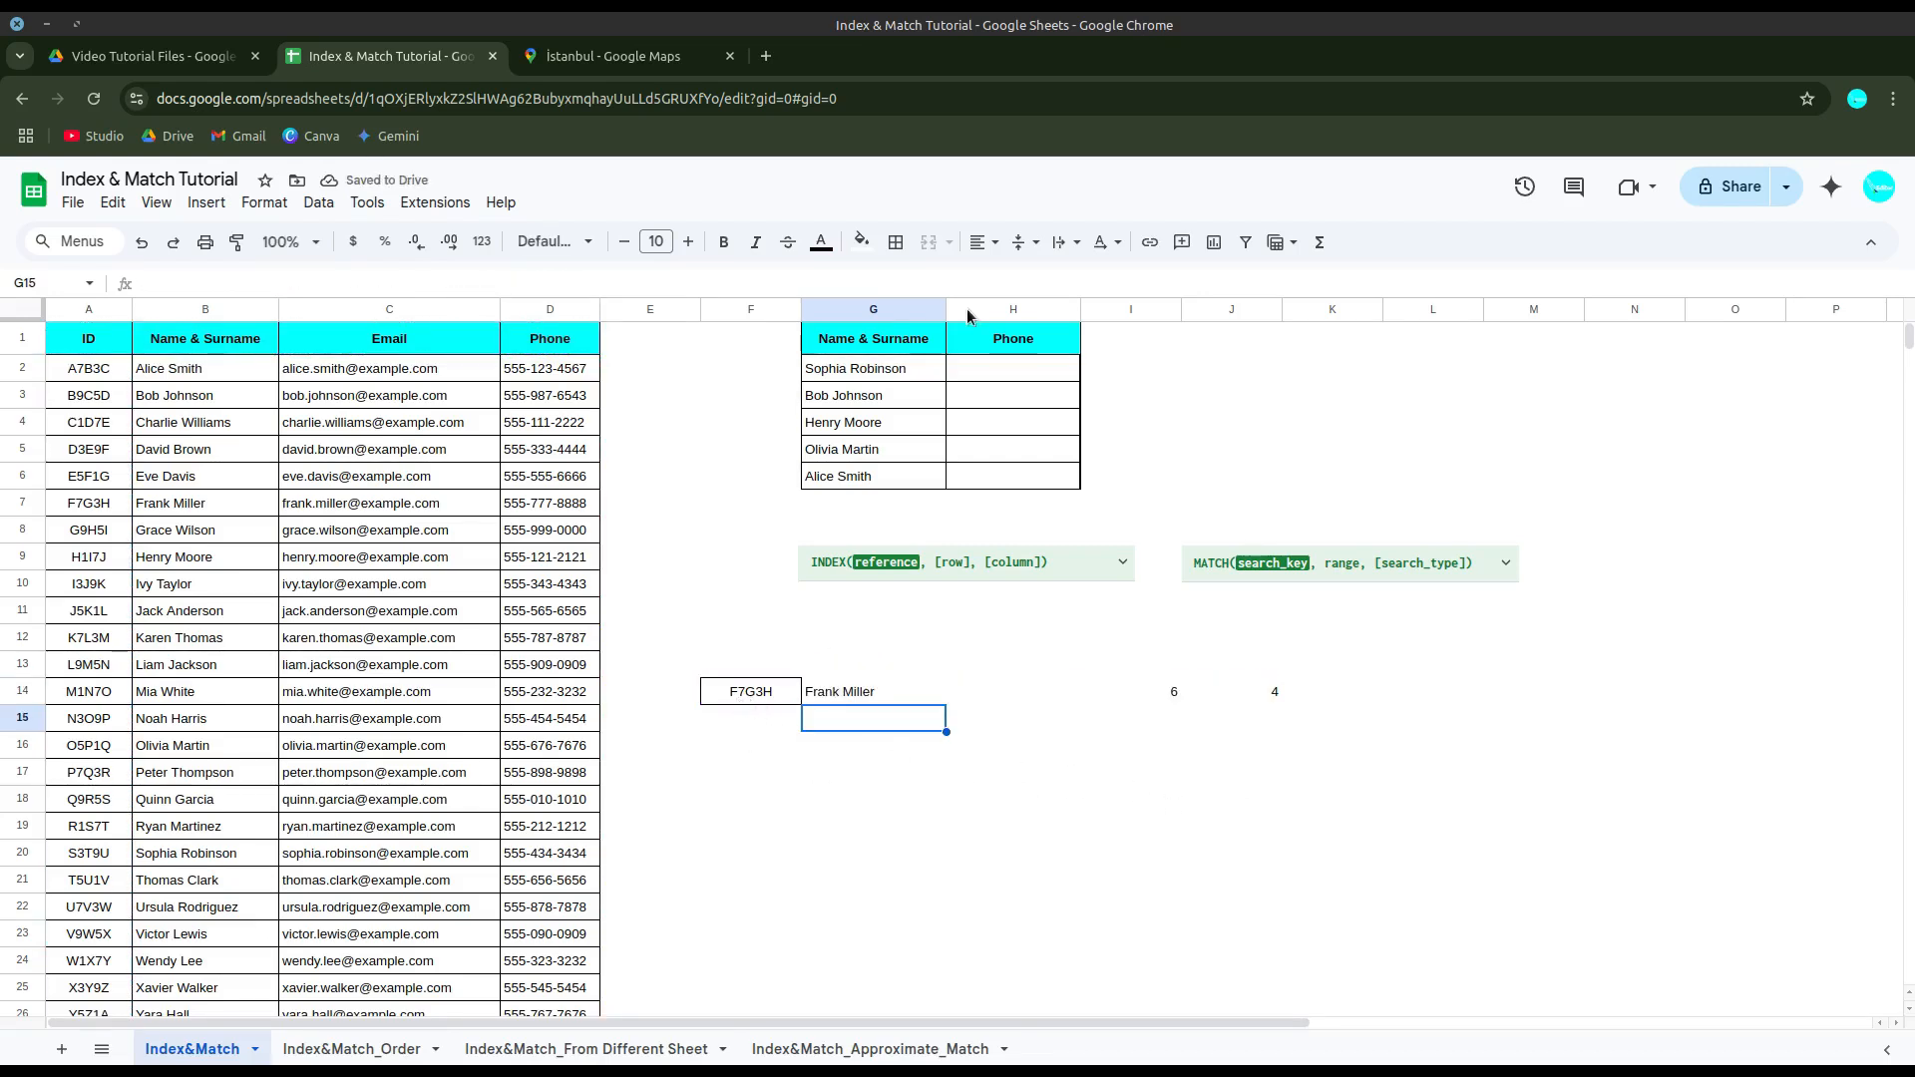
Step: Start an INDEX formula in H2 with the Phone values as the absolute reference $D$2:$D$51
left_click(995, 379)
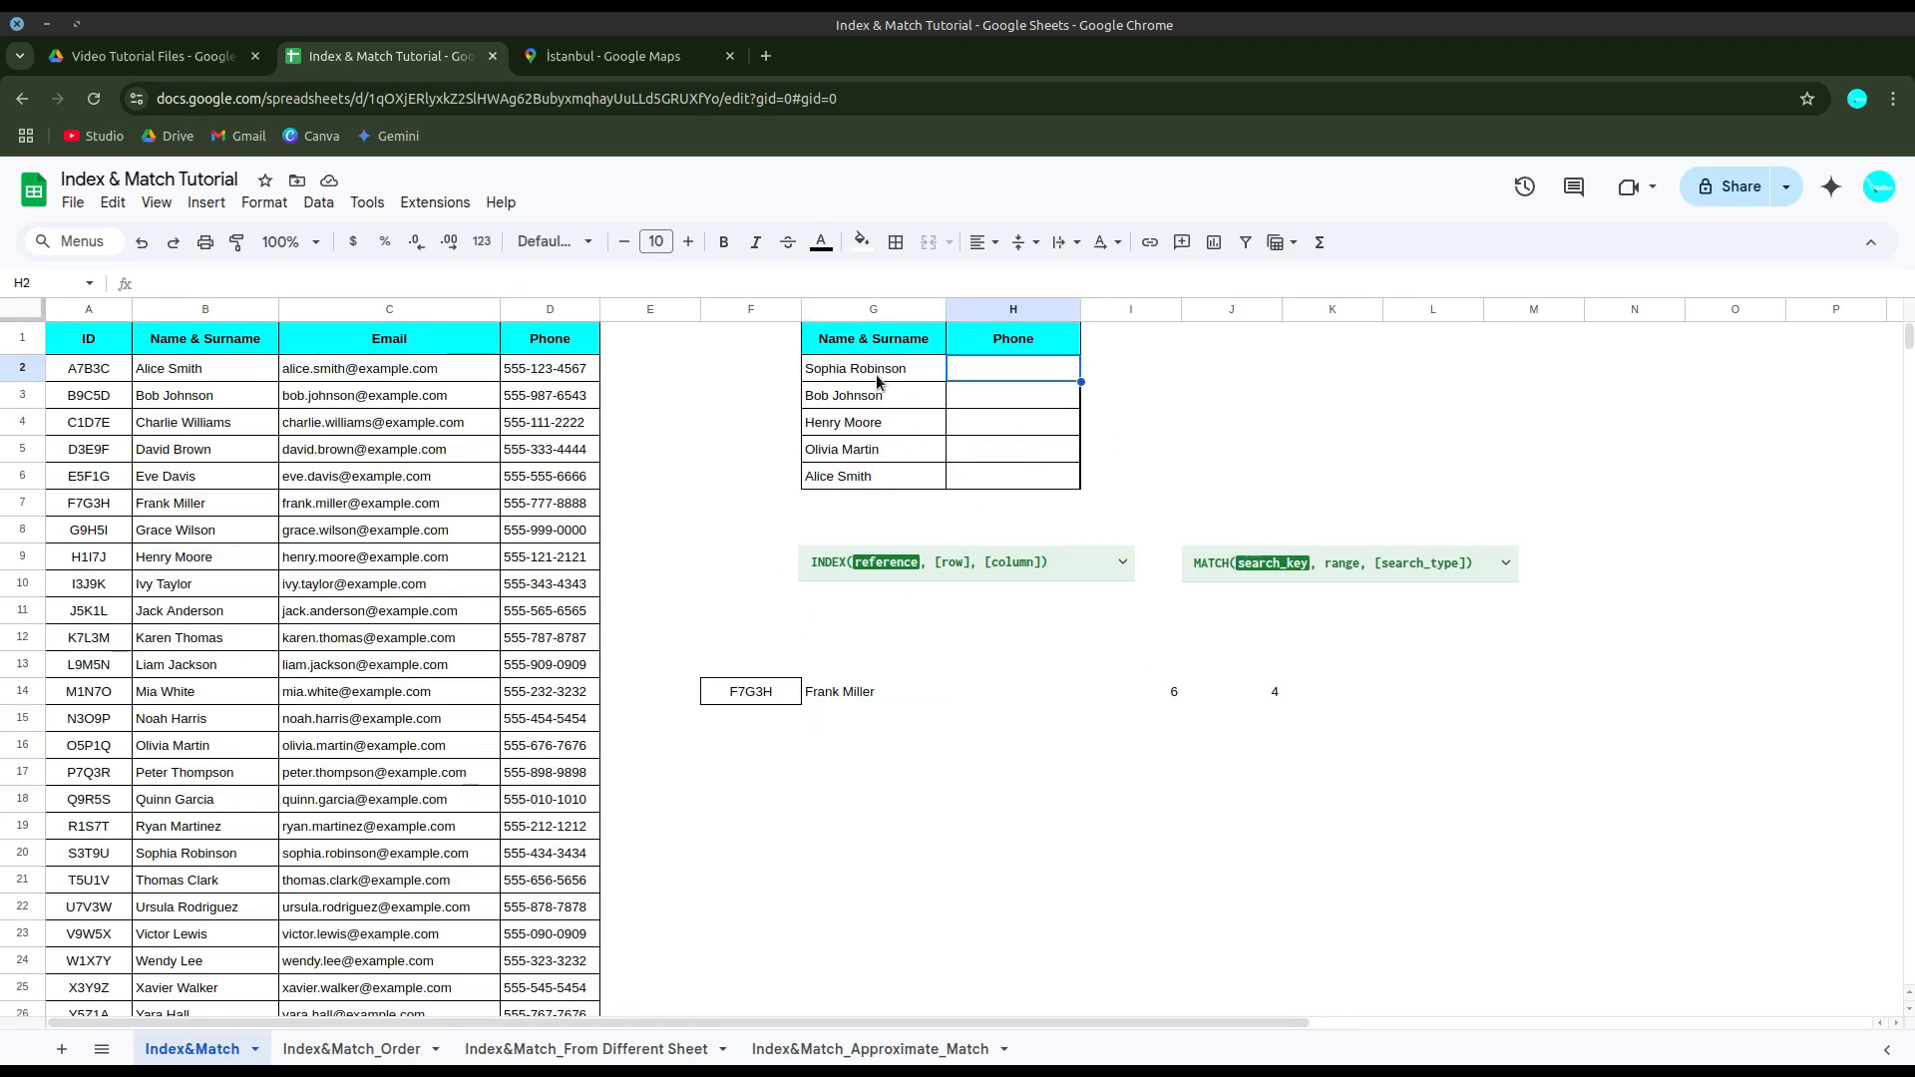
double_click(1015, 365)
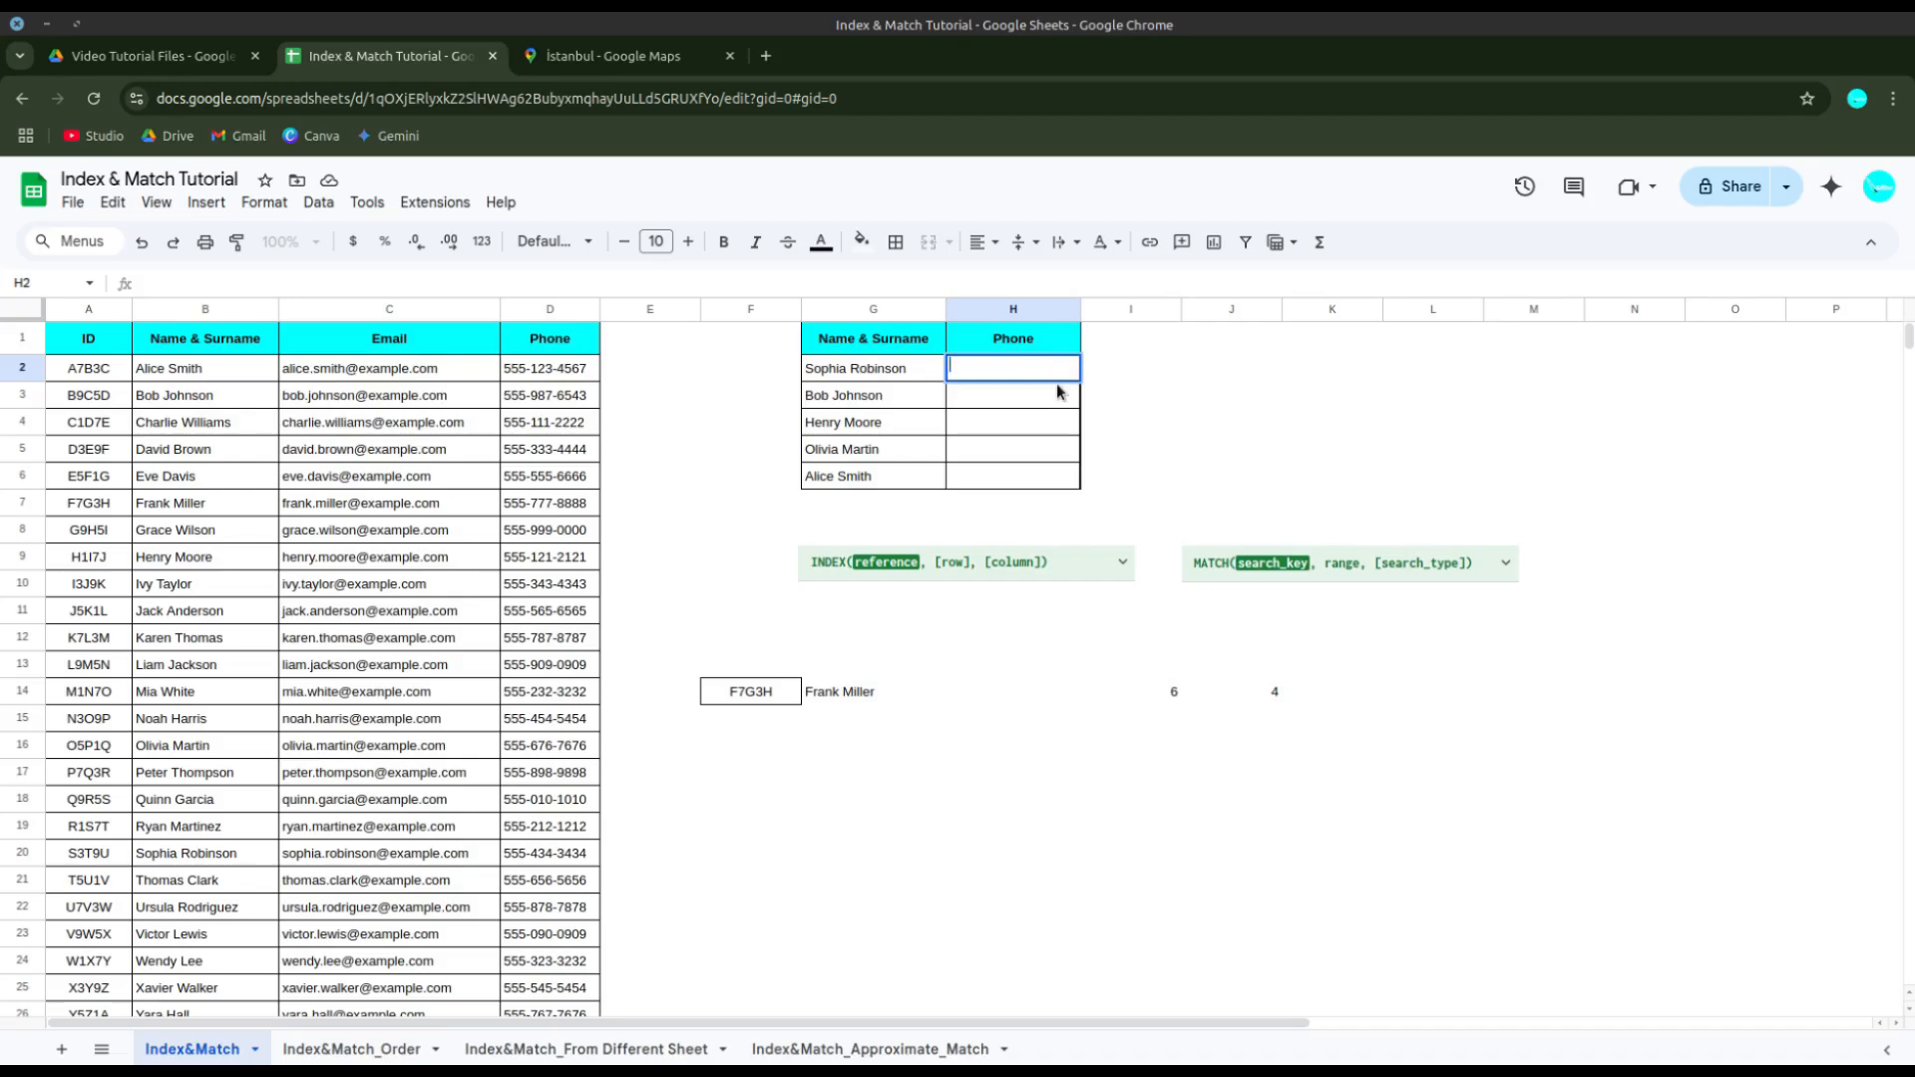
type("=")
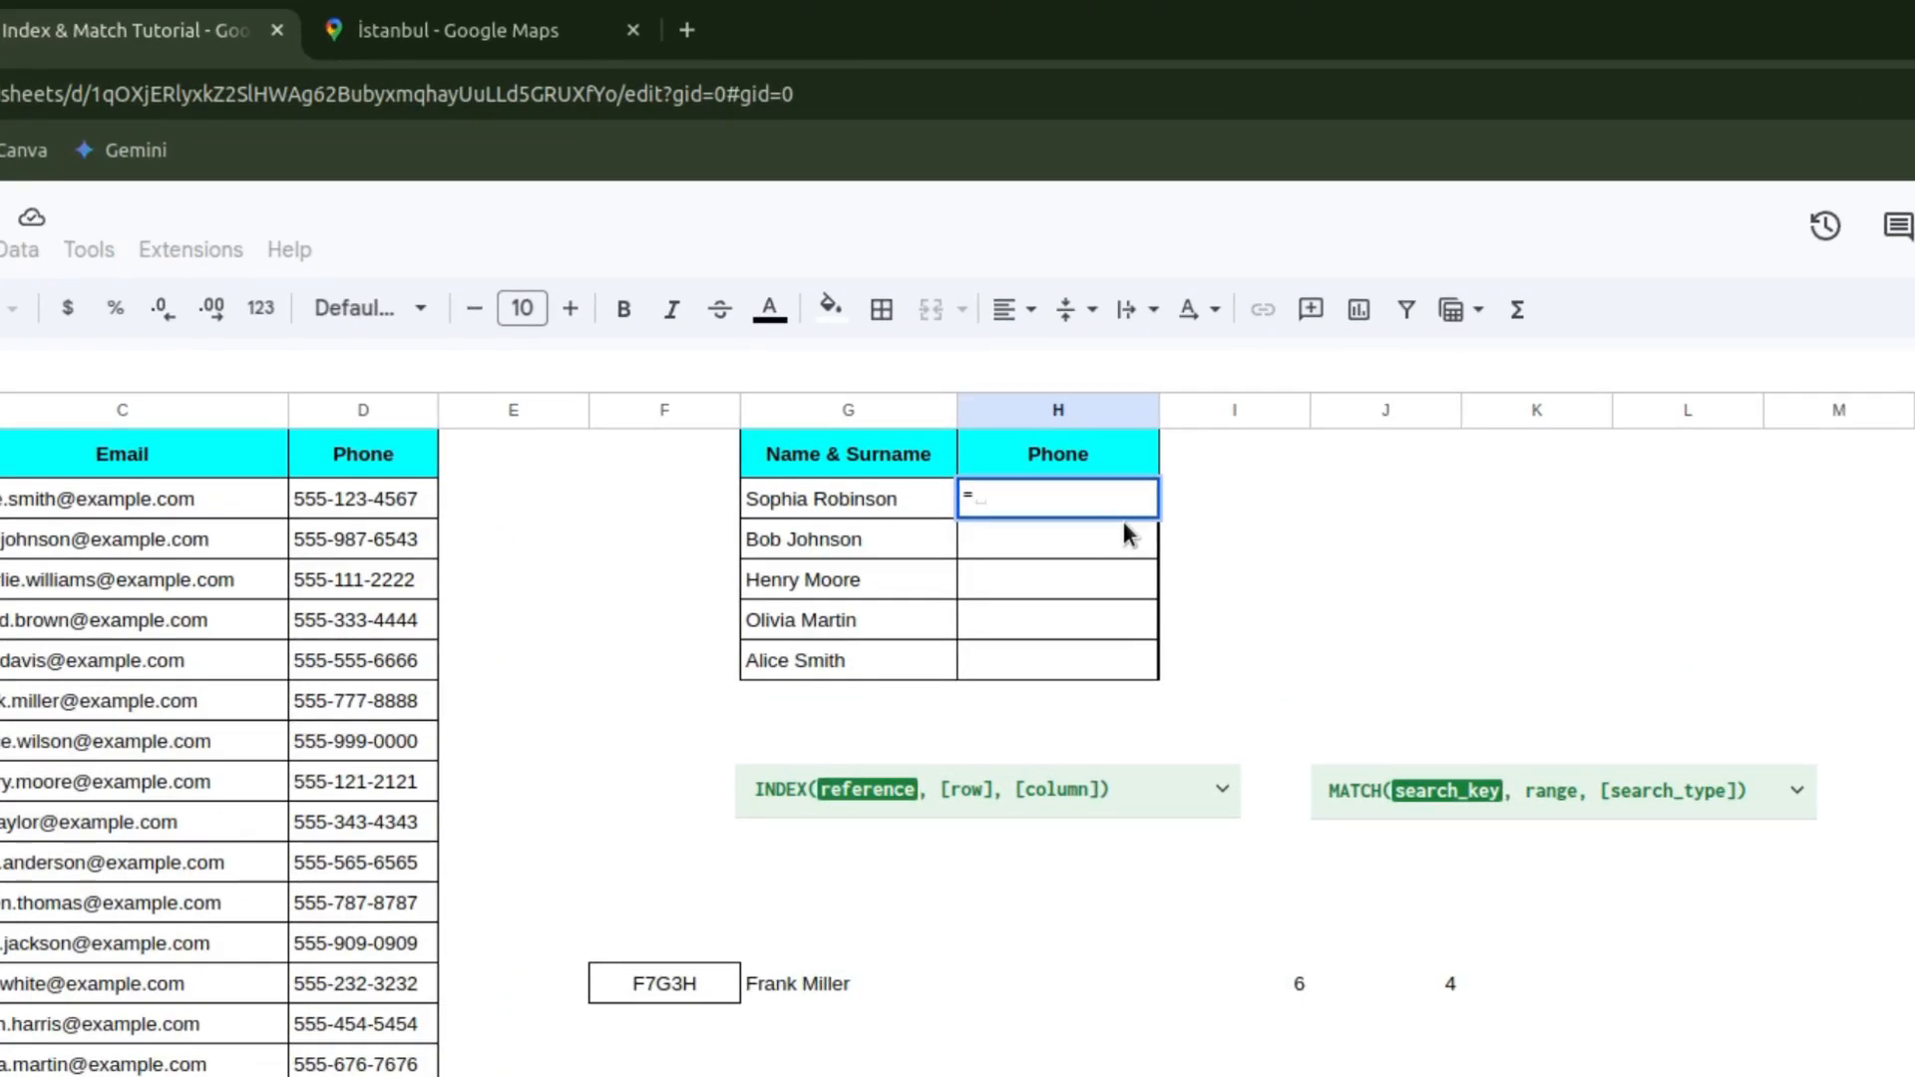
type("index")
key("Tab")
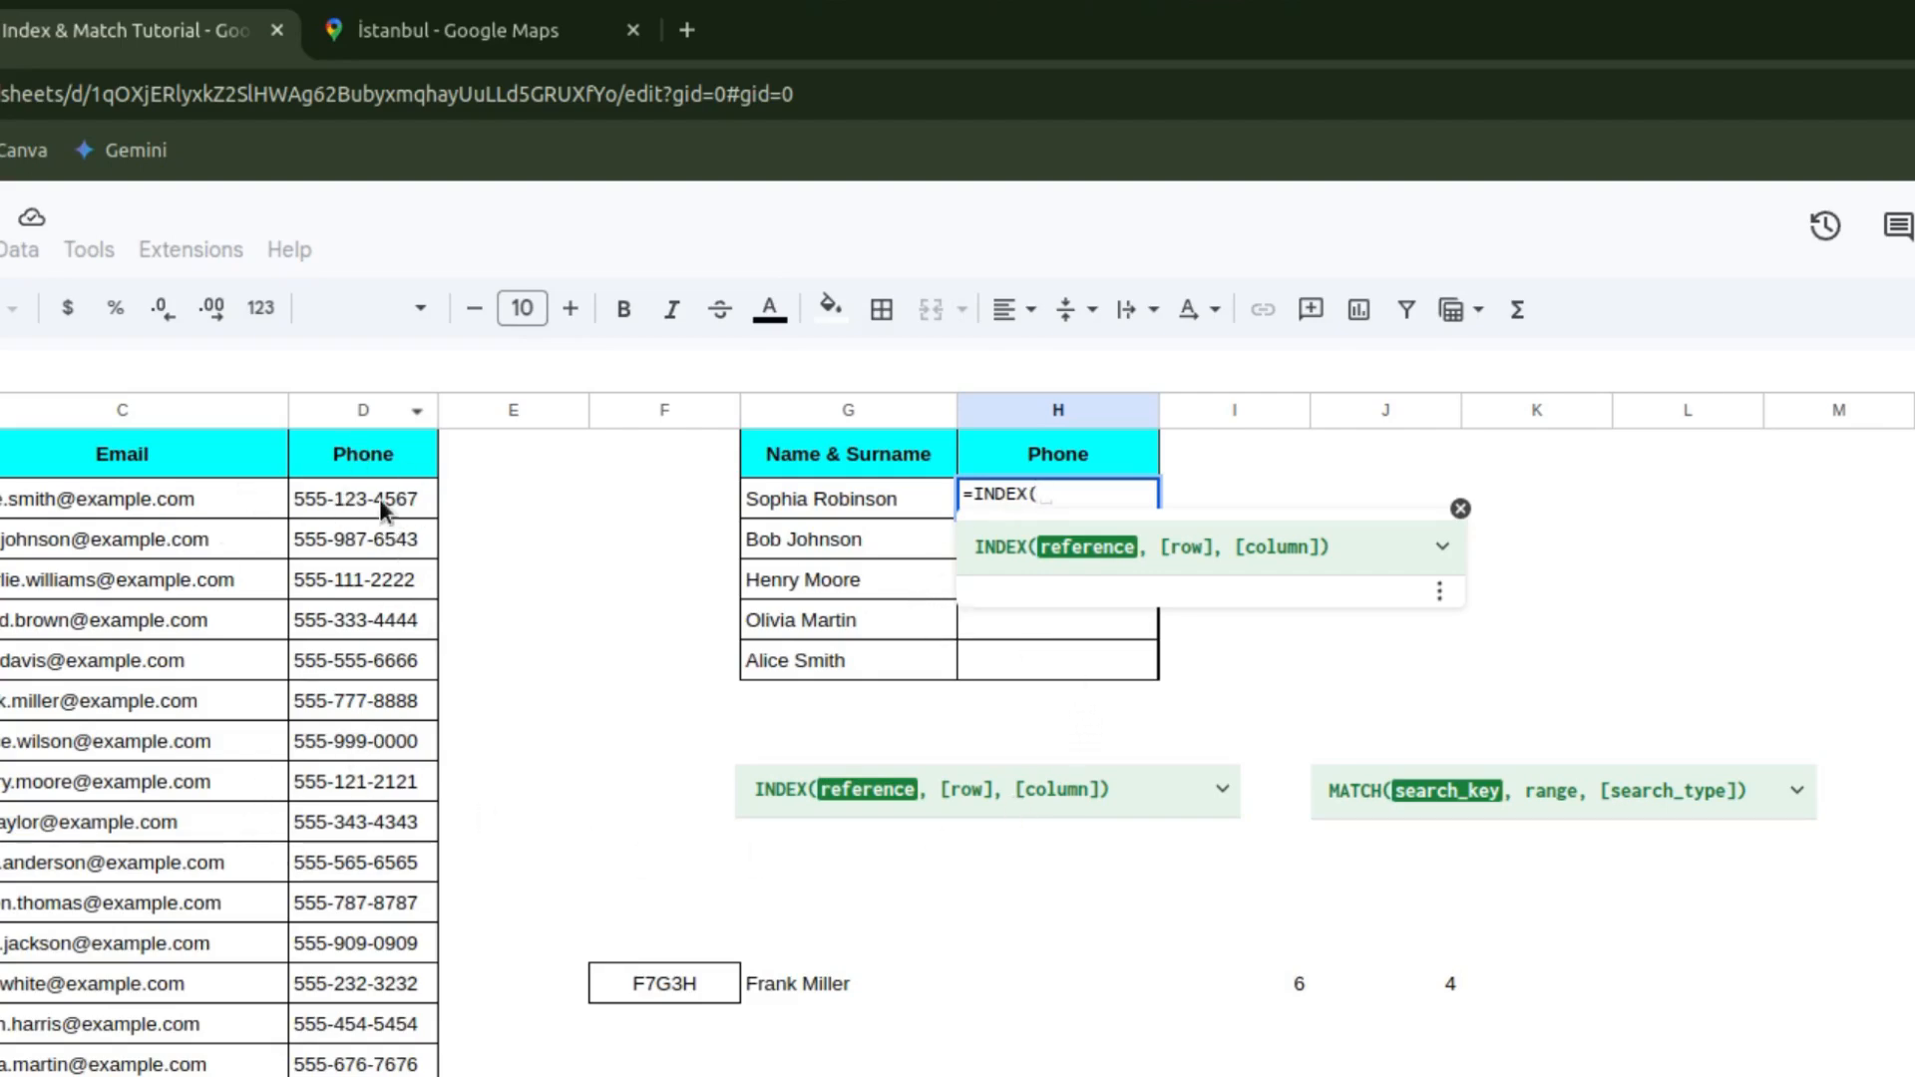
left_click_drag(379, 499, 379, 1075)
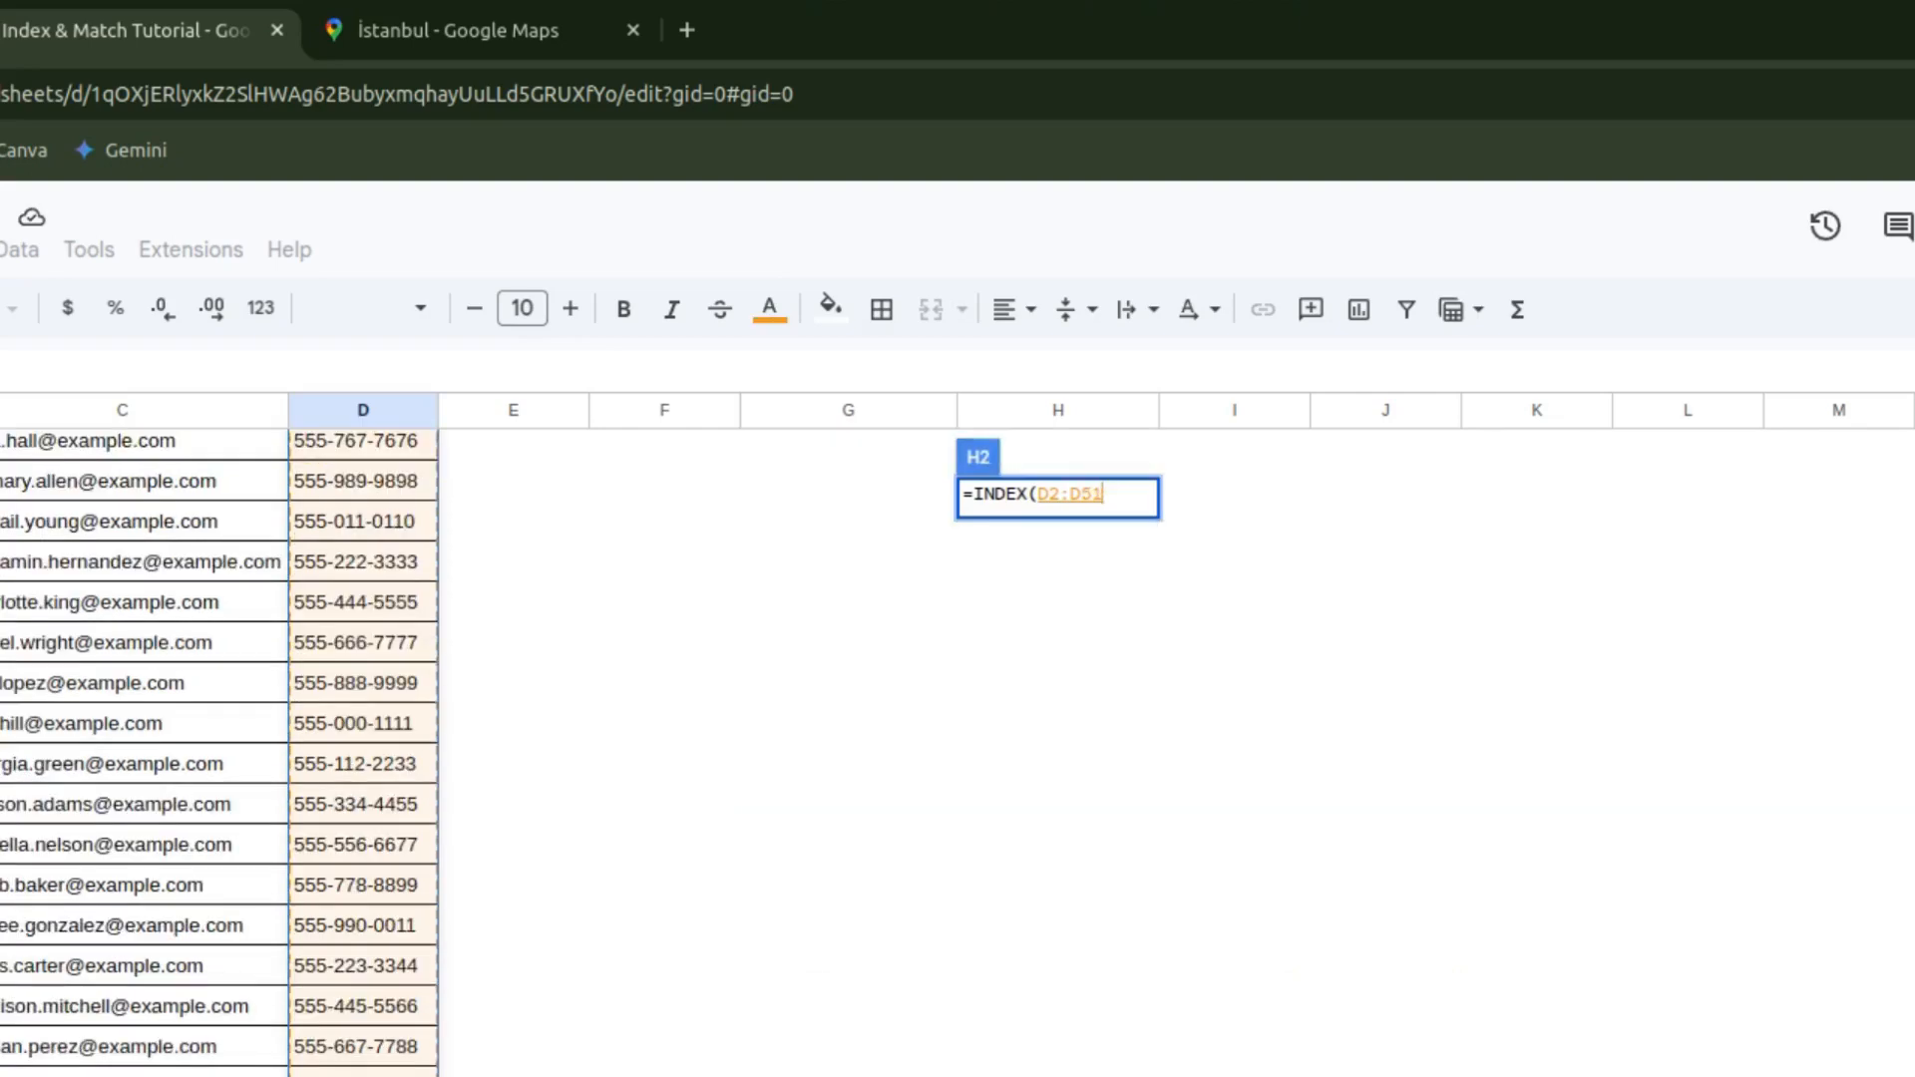
key("F4")
type(",")
scroll(957, 753, "up", 6)
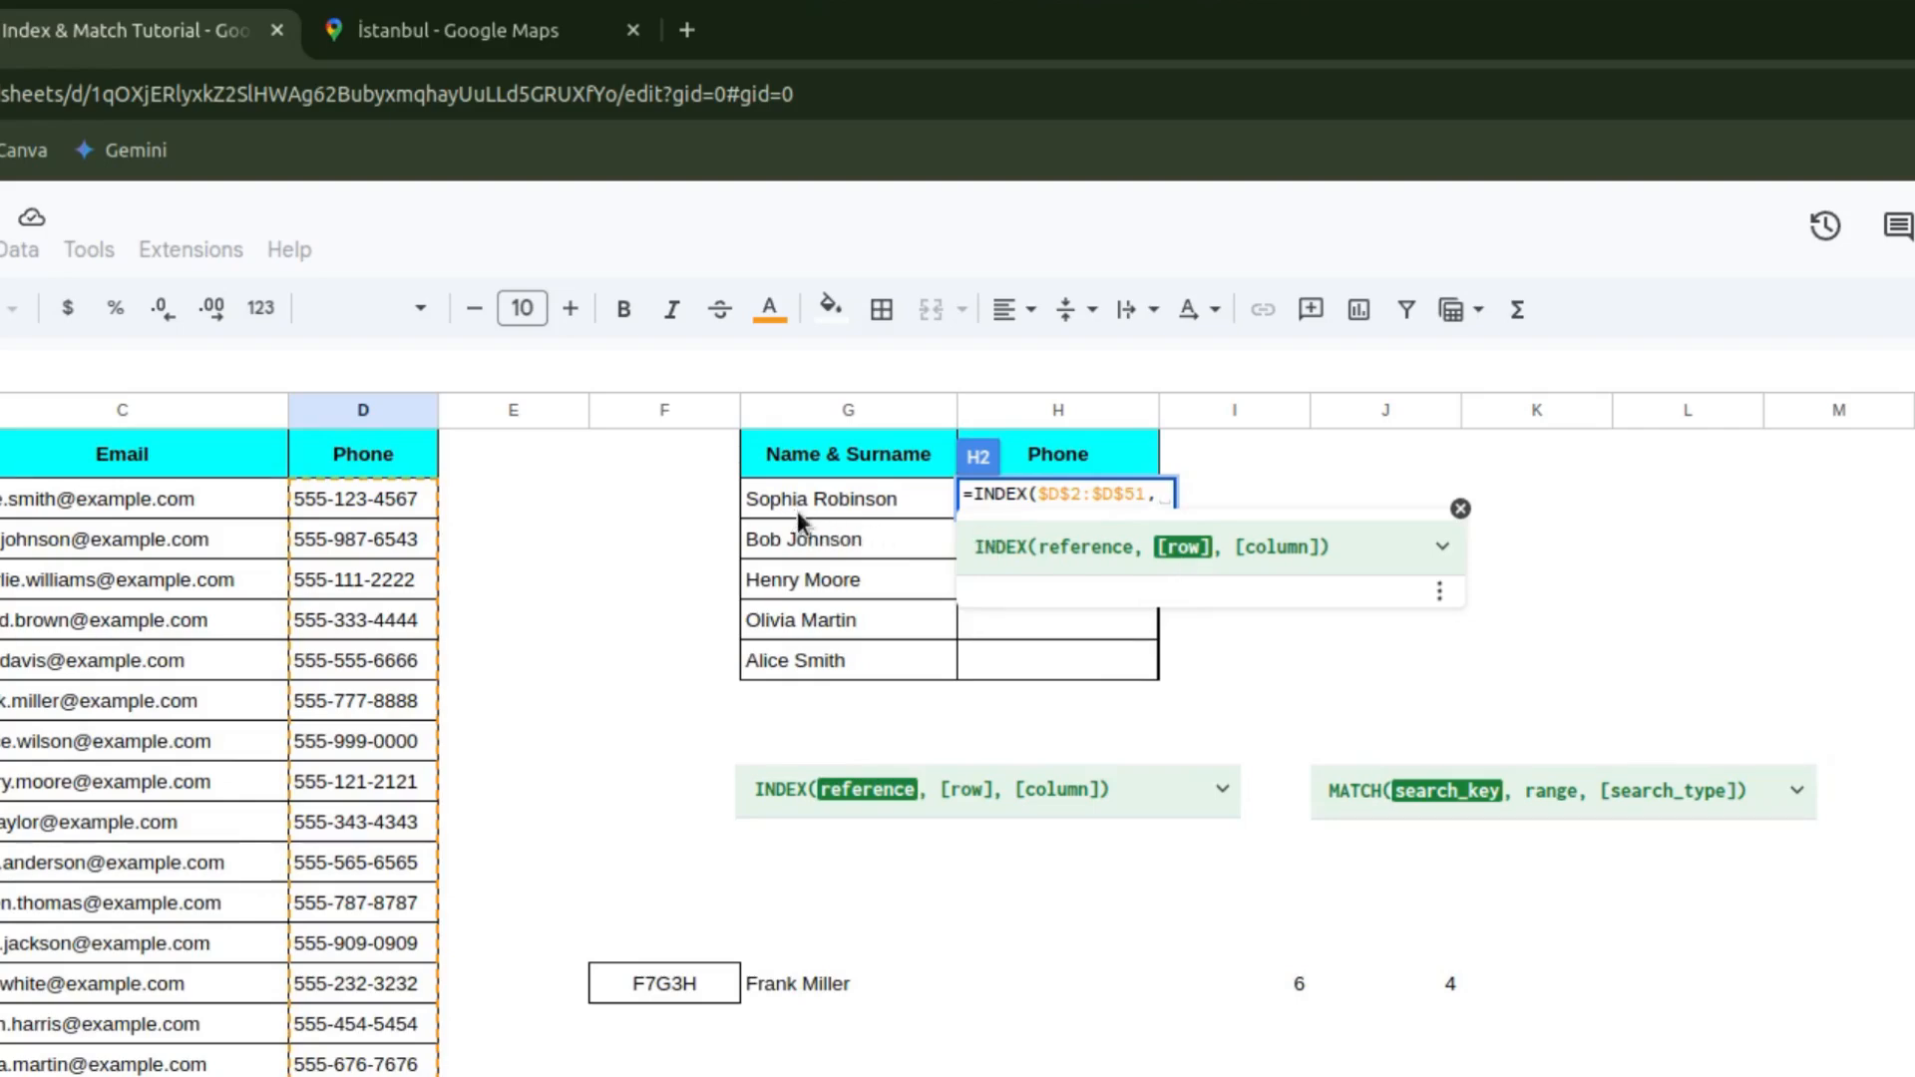
Step: Nest a MATCH function as the row argument of H2's INDEX formula, with G2 as its search key
type("match")
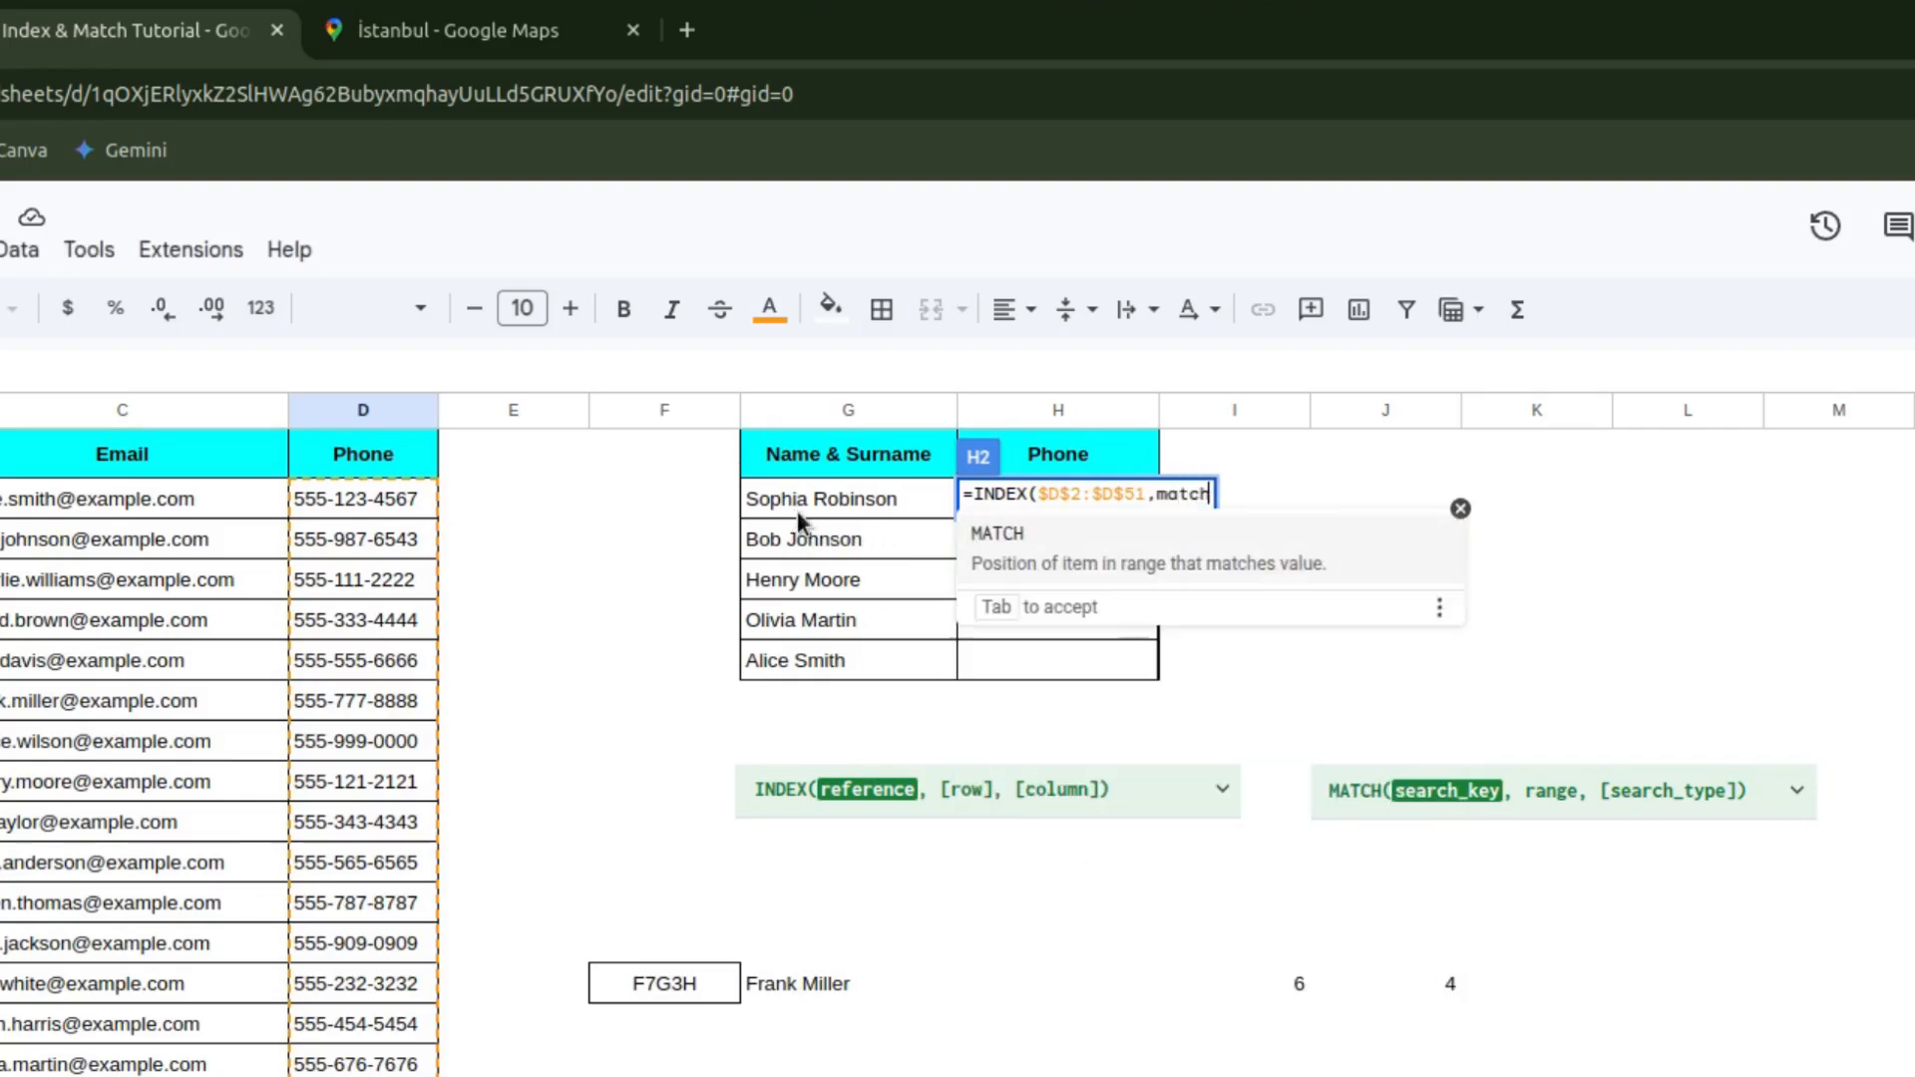
key("Tab")
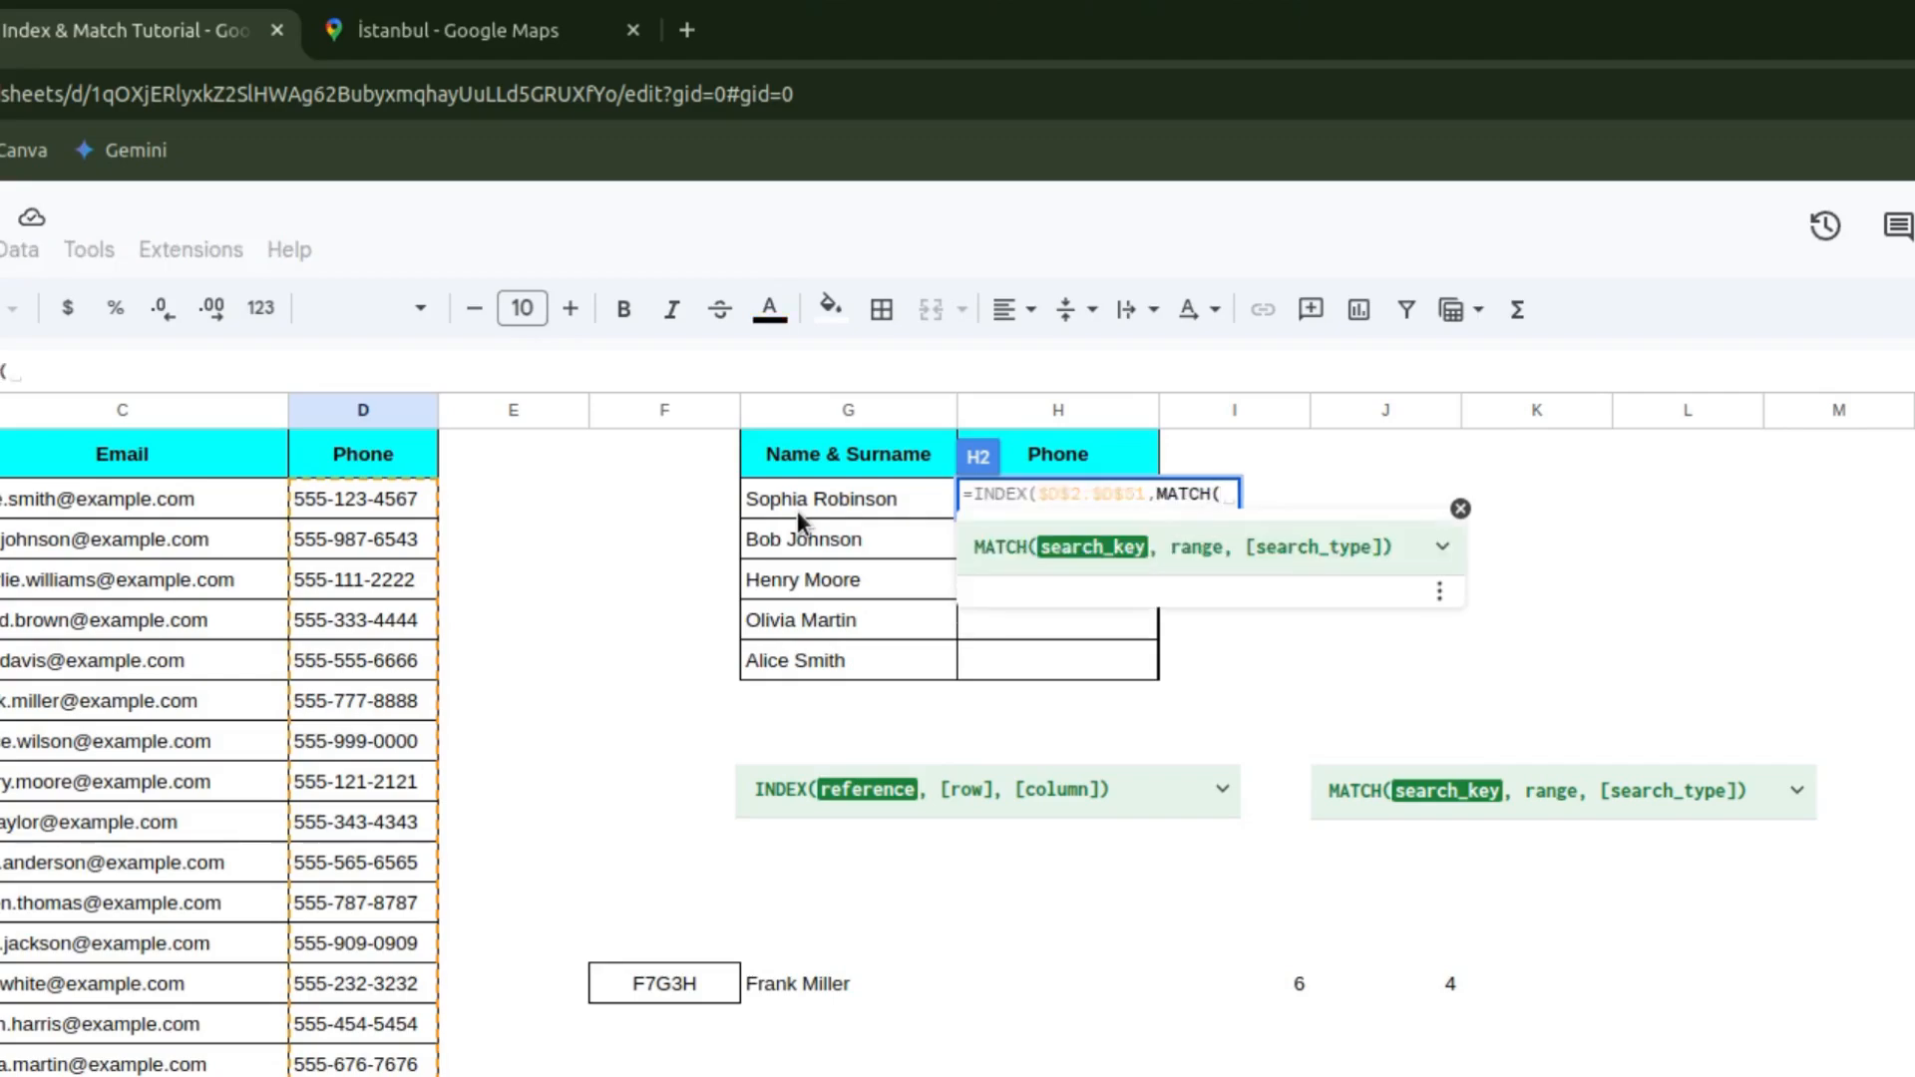
left_click(798, 510)
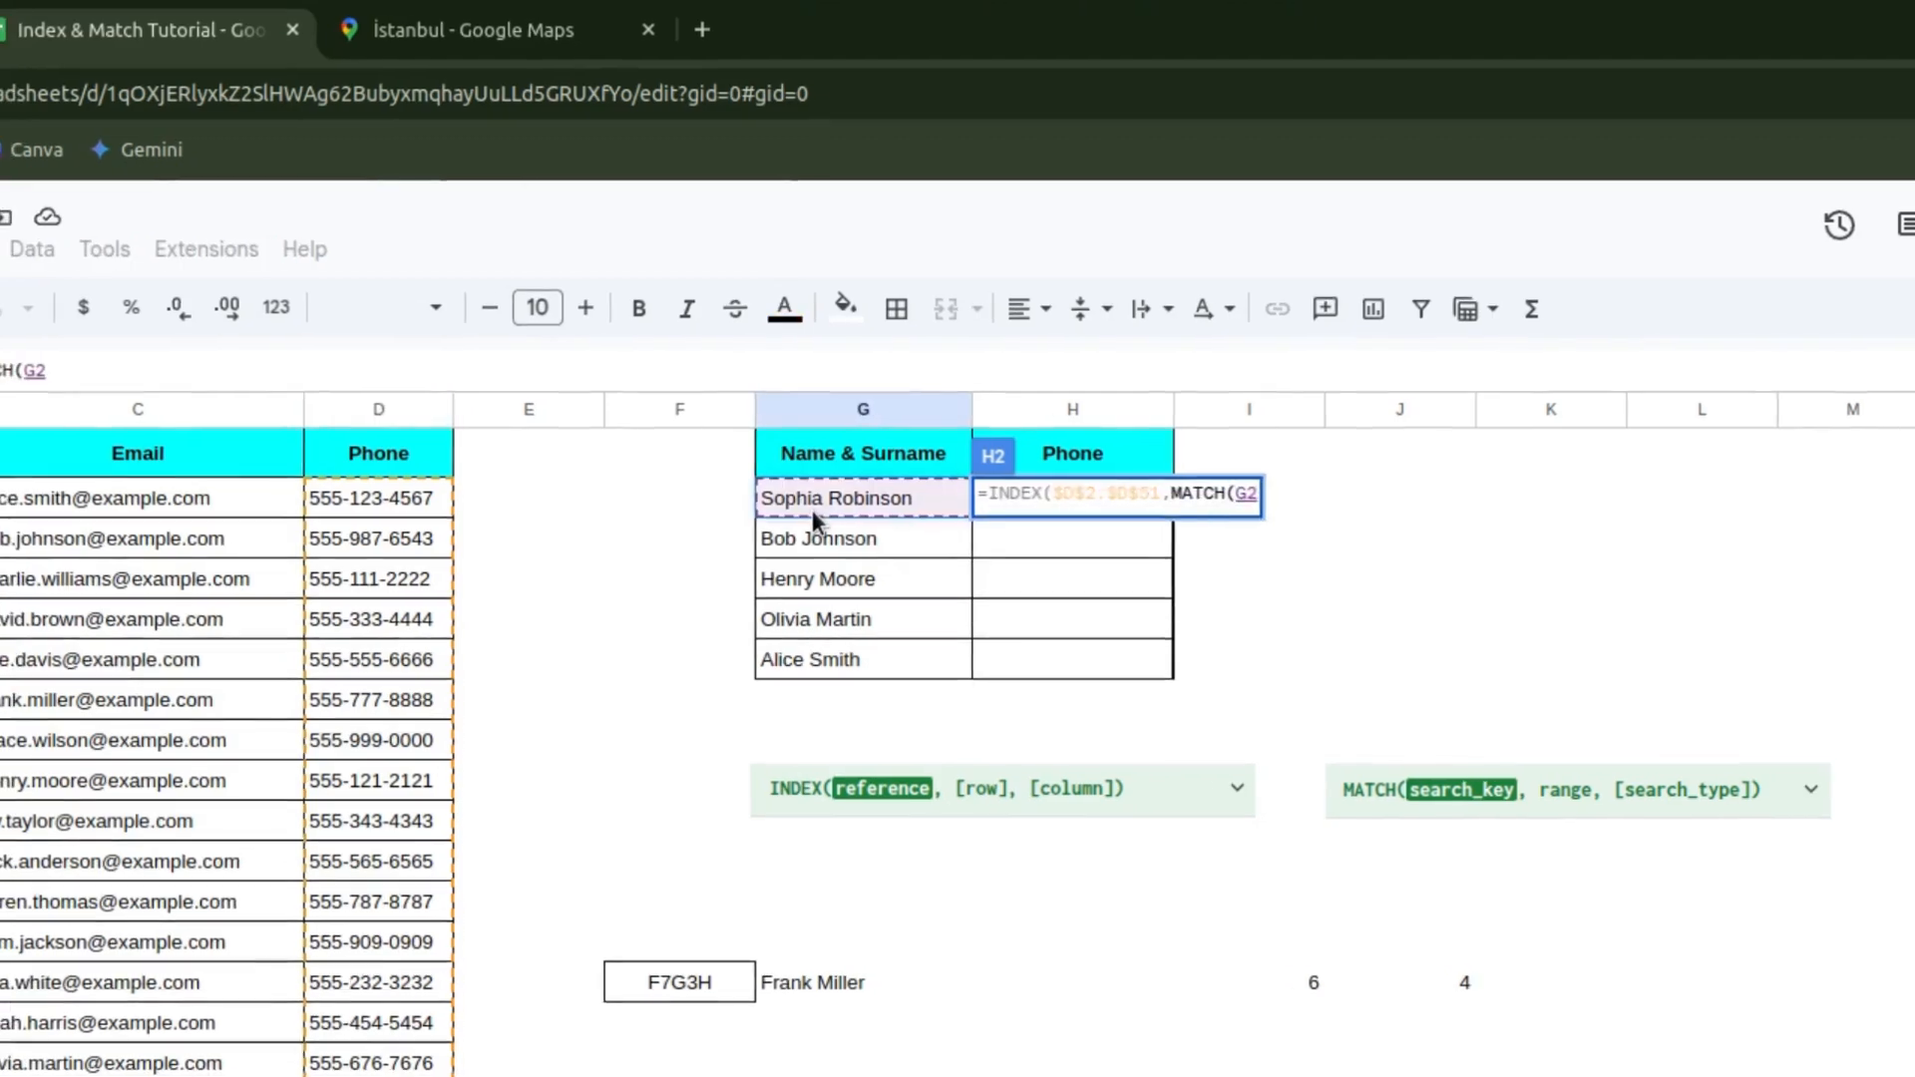
type(",")
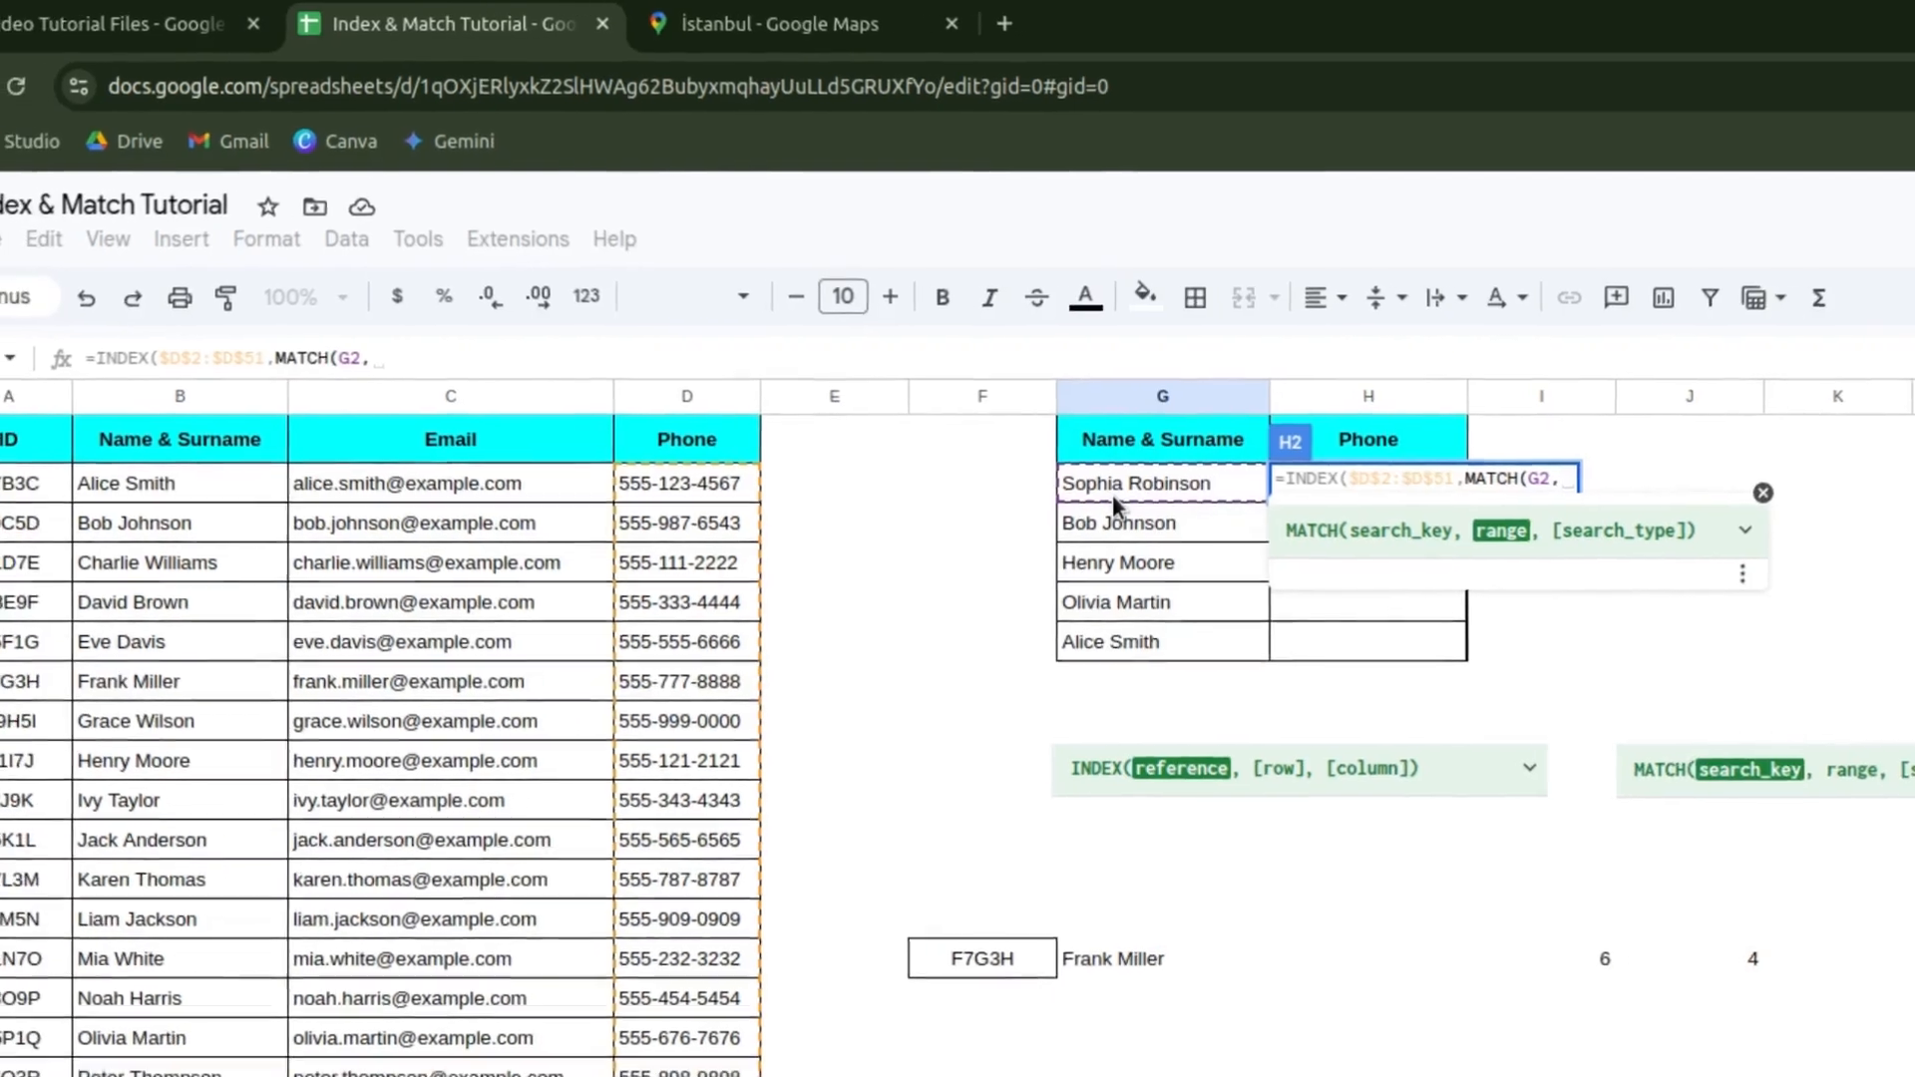
Step: Give the MATCH in H2 the absolute range $B$2:$B$51 and search type 0, and complete the formula
left_click(108, 487)
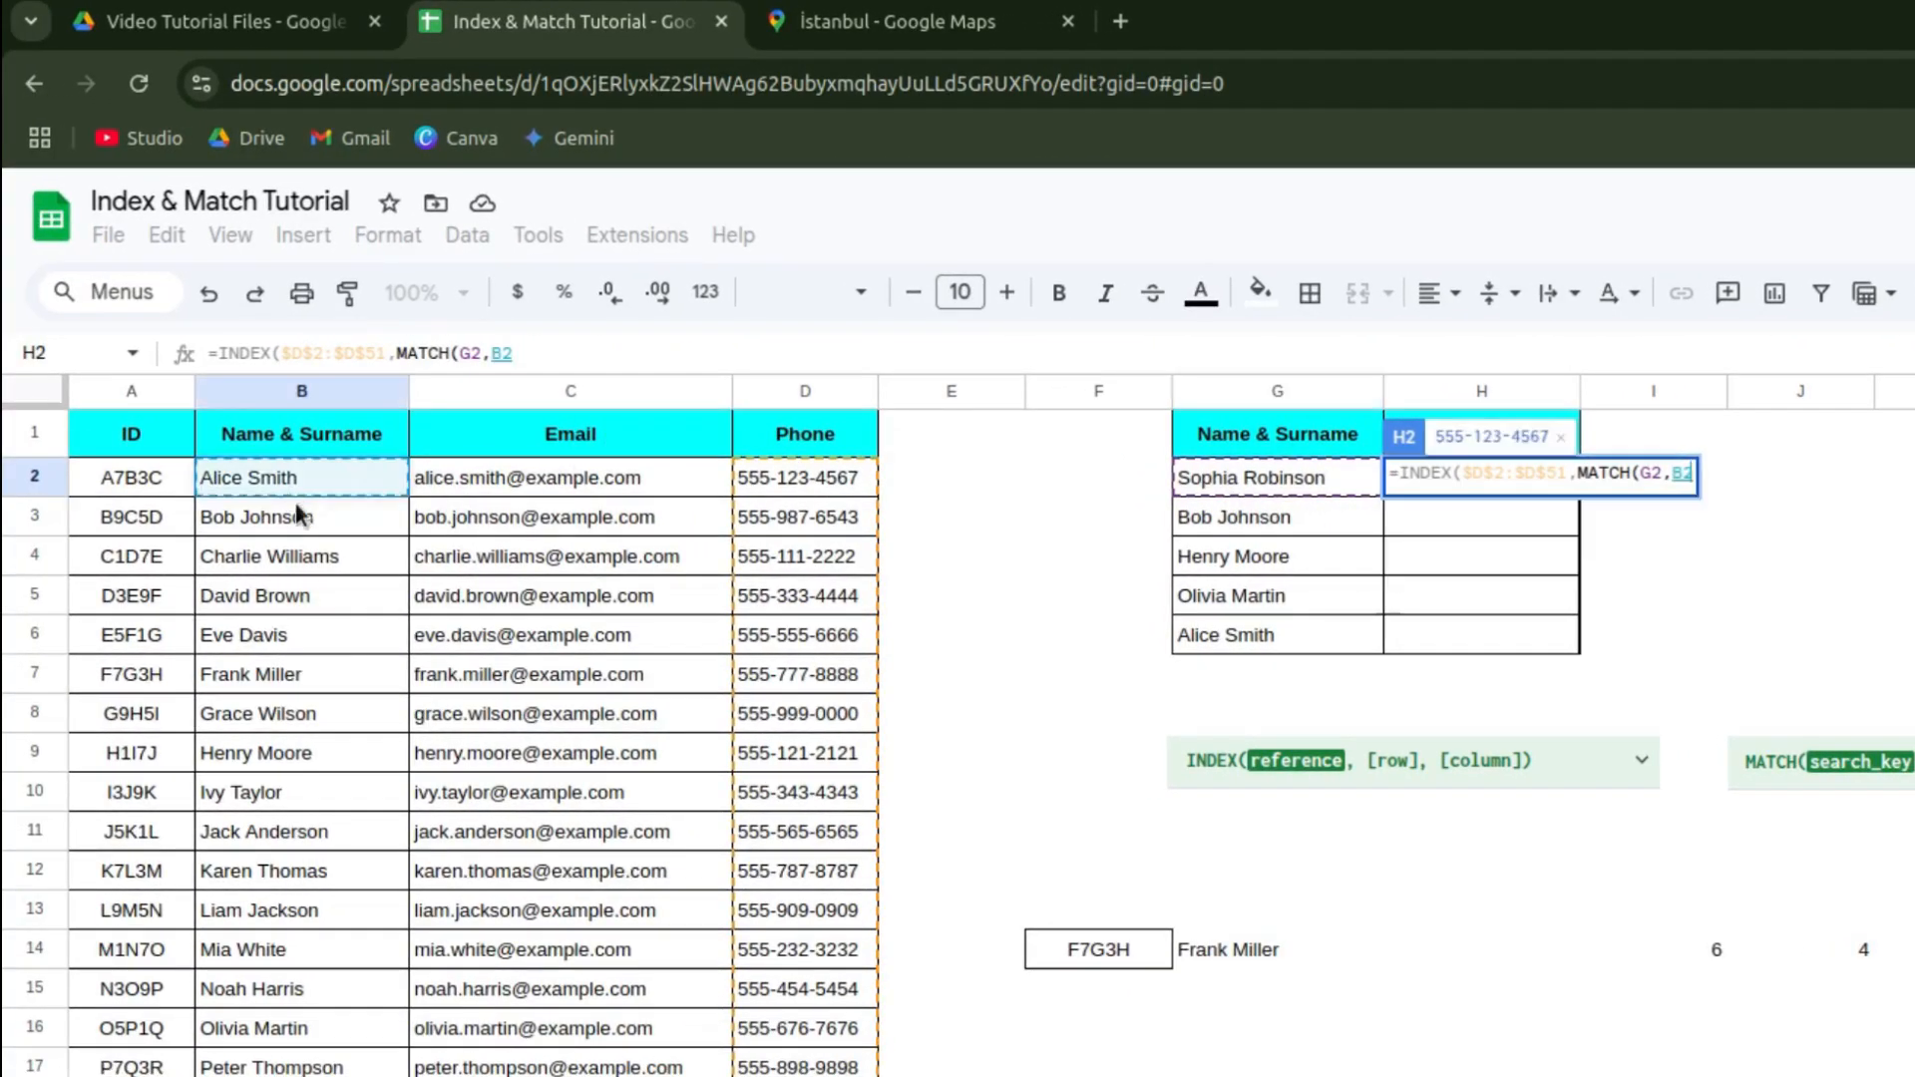
left_click_drag(295, 505, 353, 805)
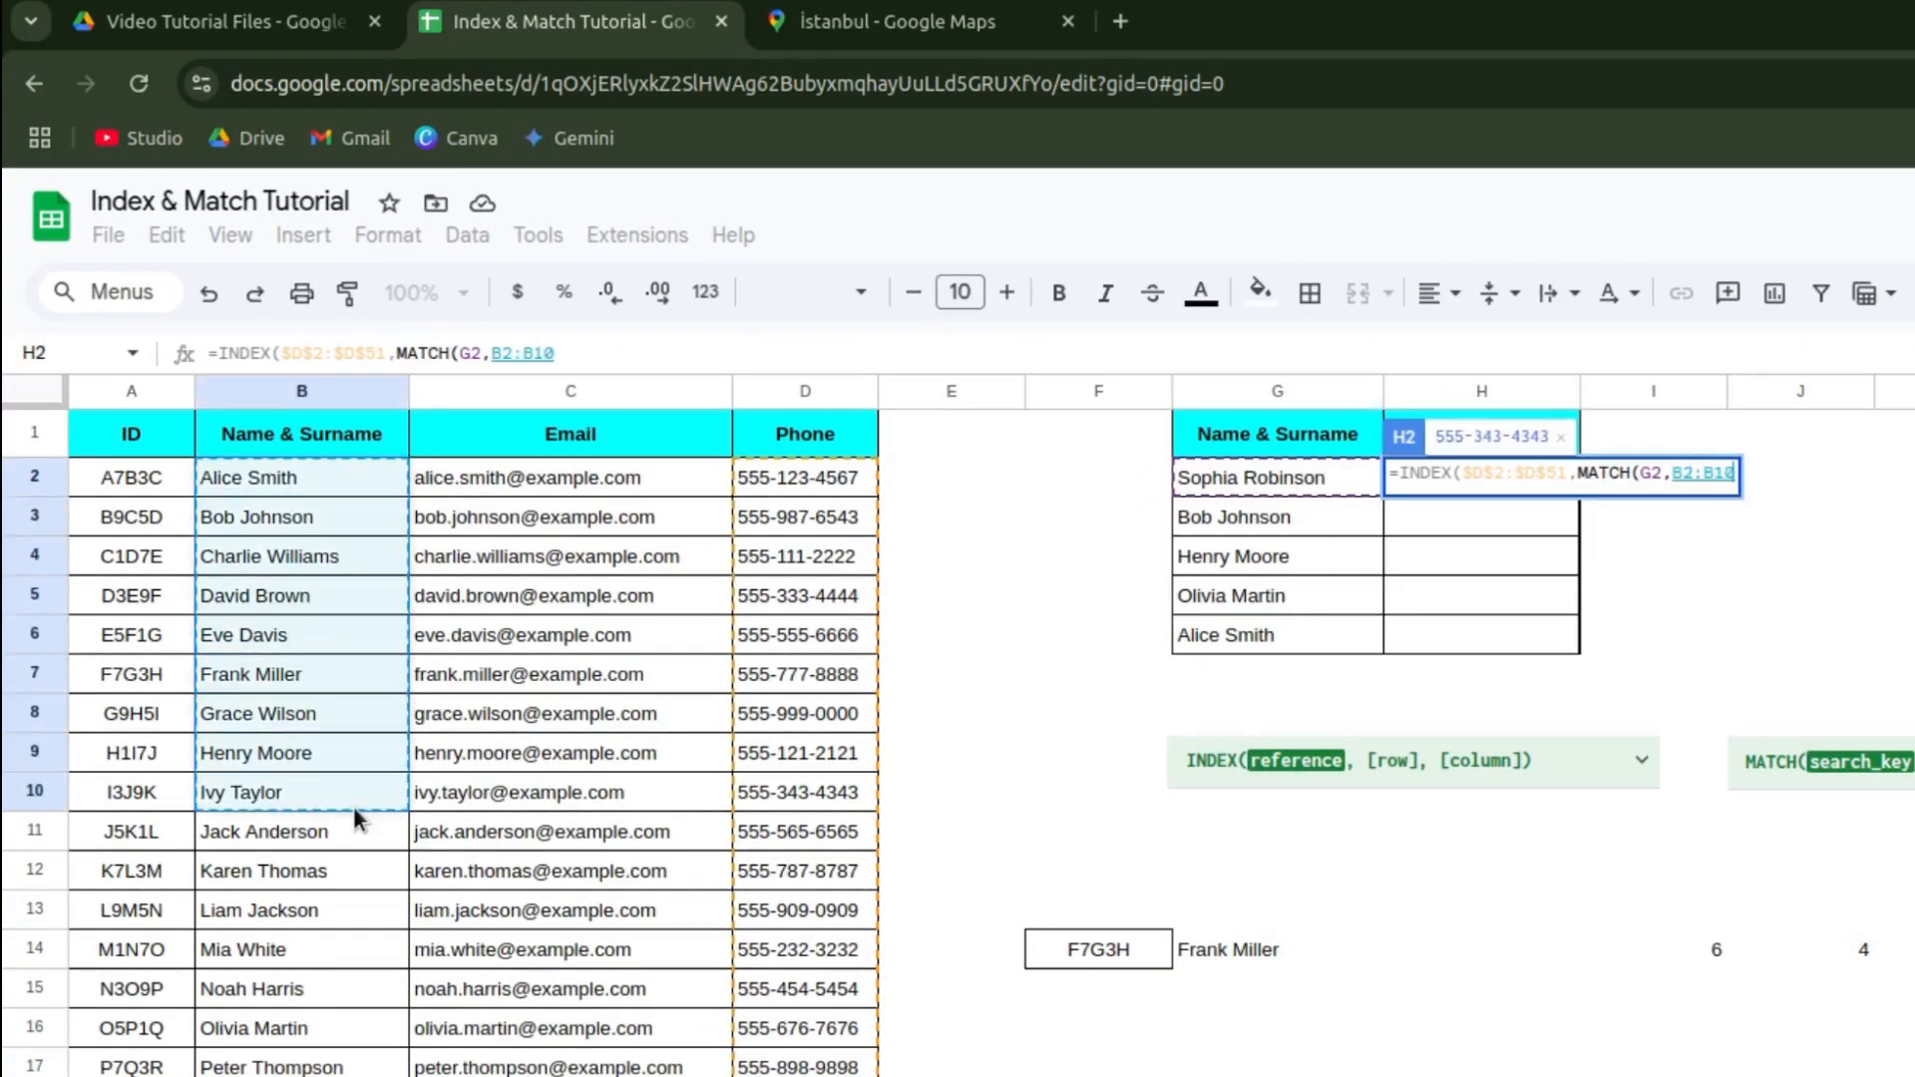
key("ctrl+shift+Down")
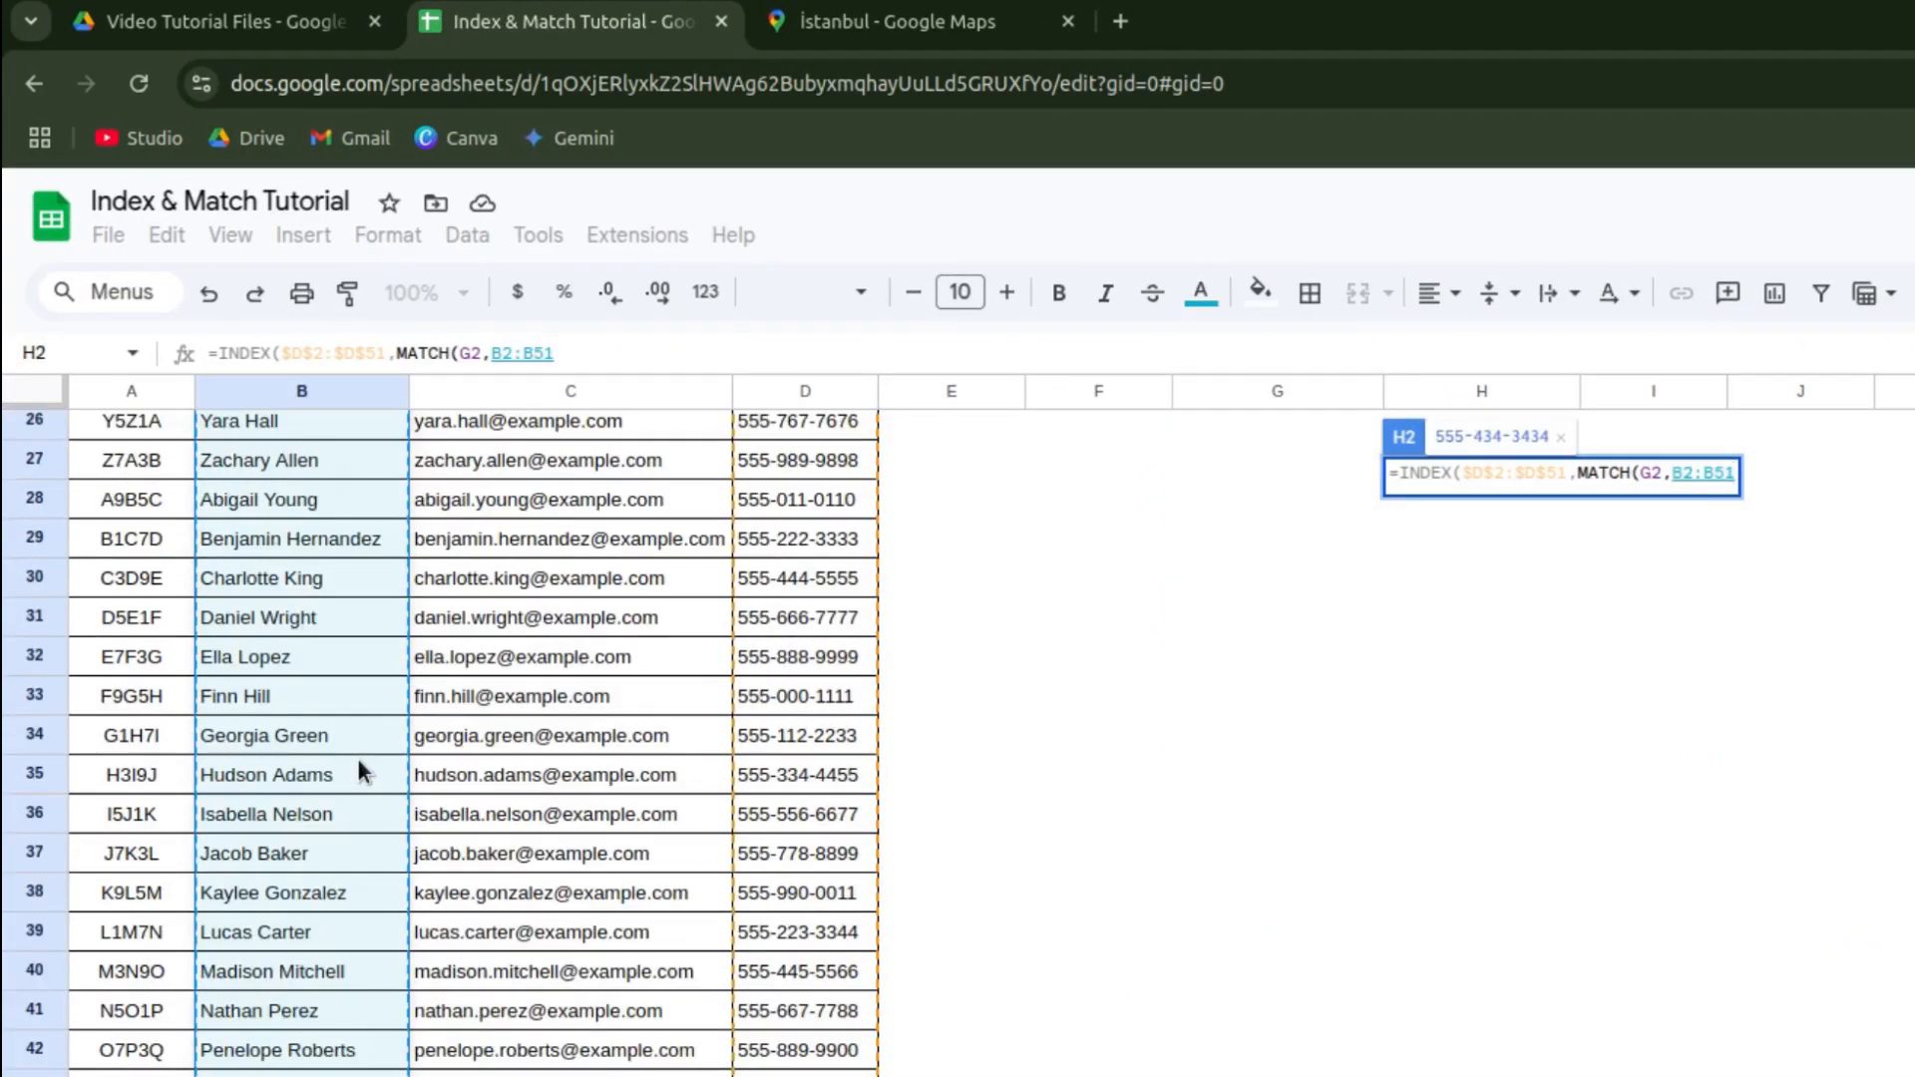
key("F4")
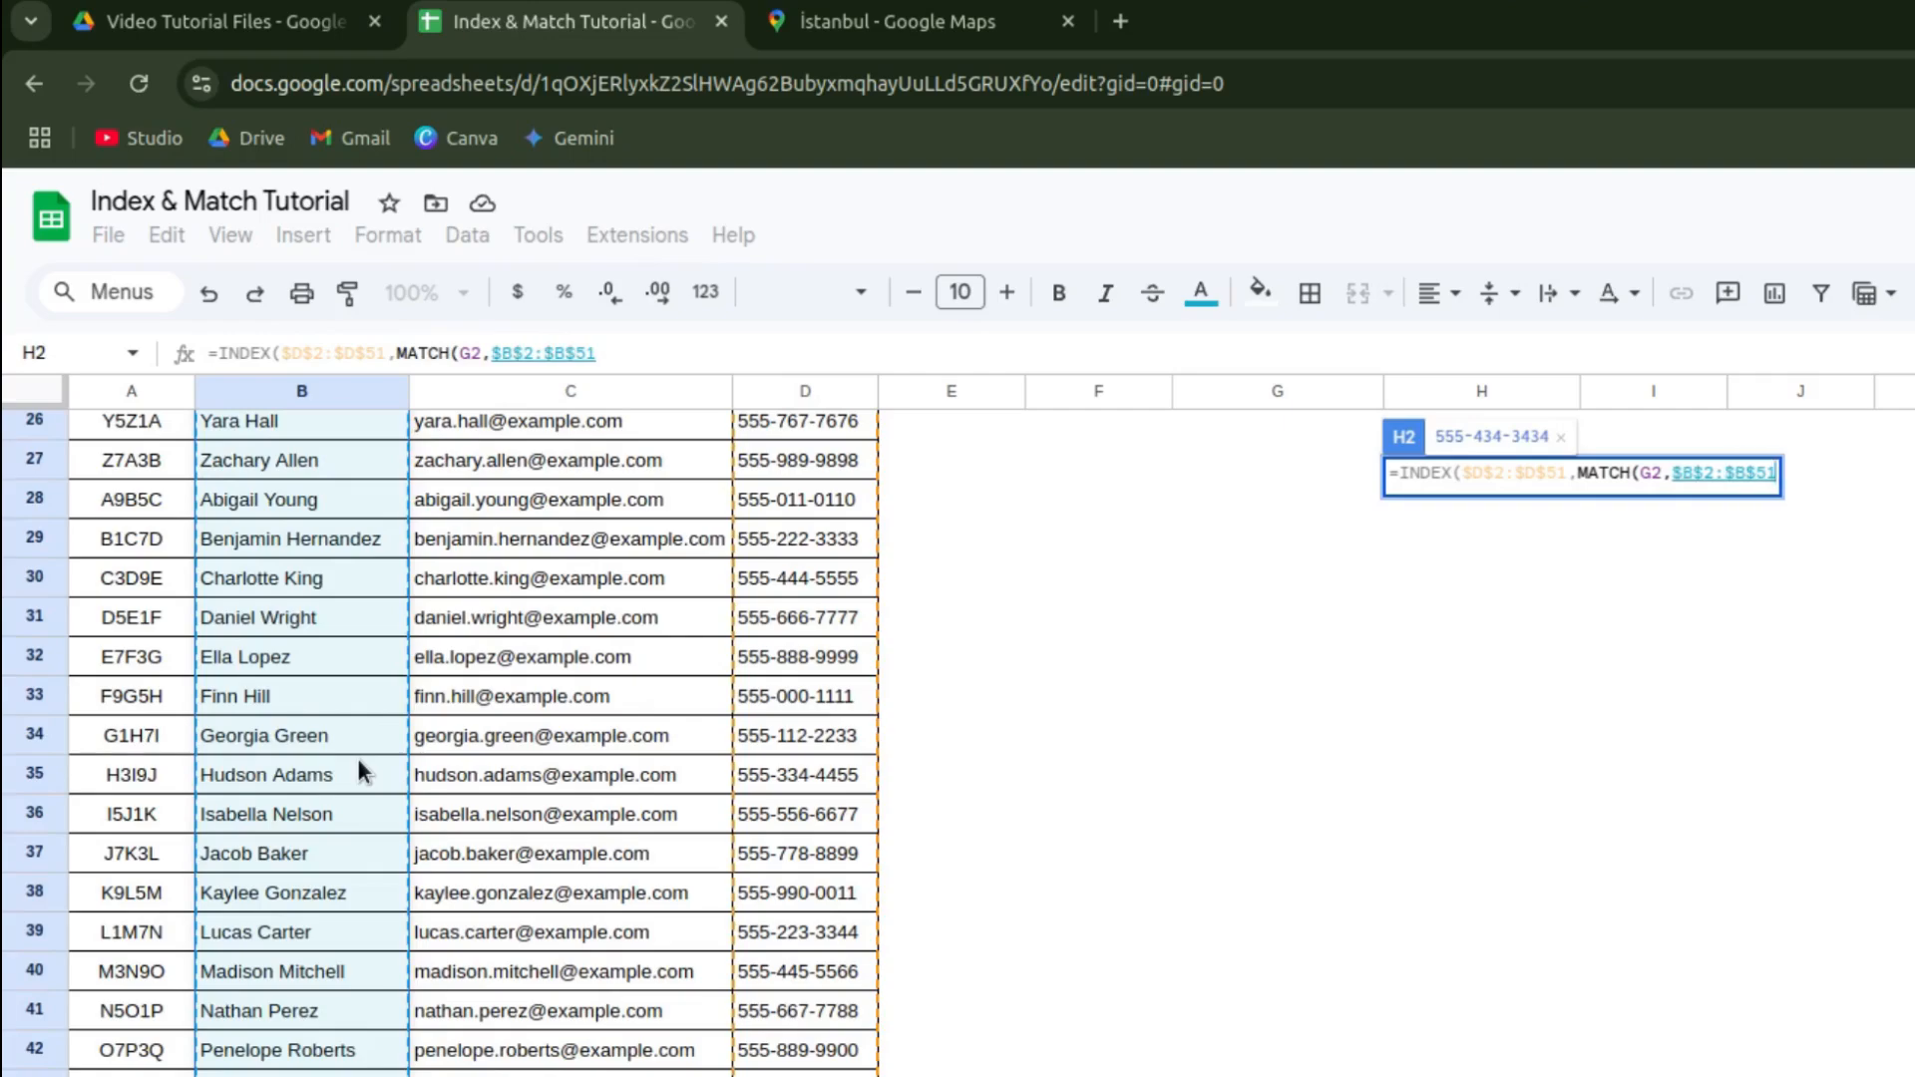
type(",0")
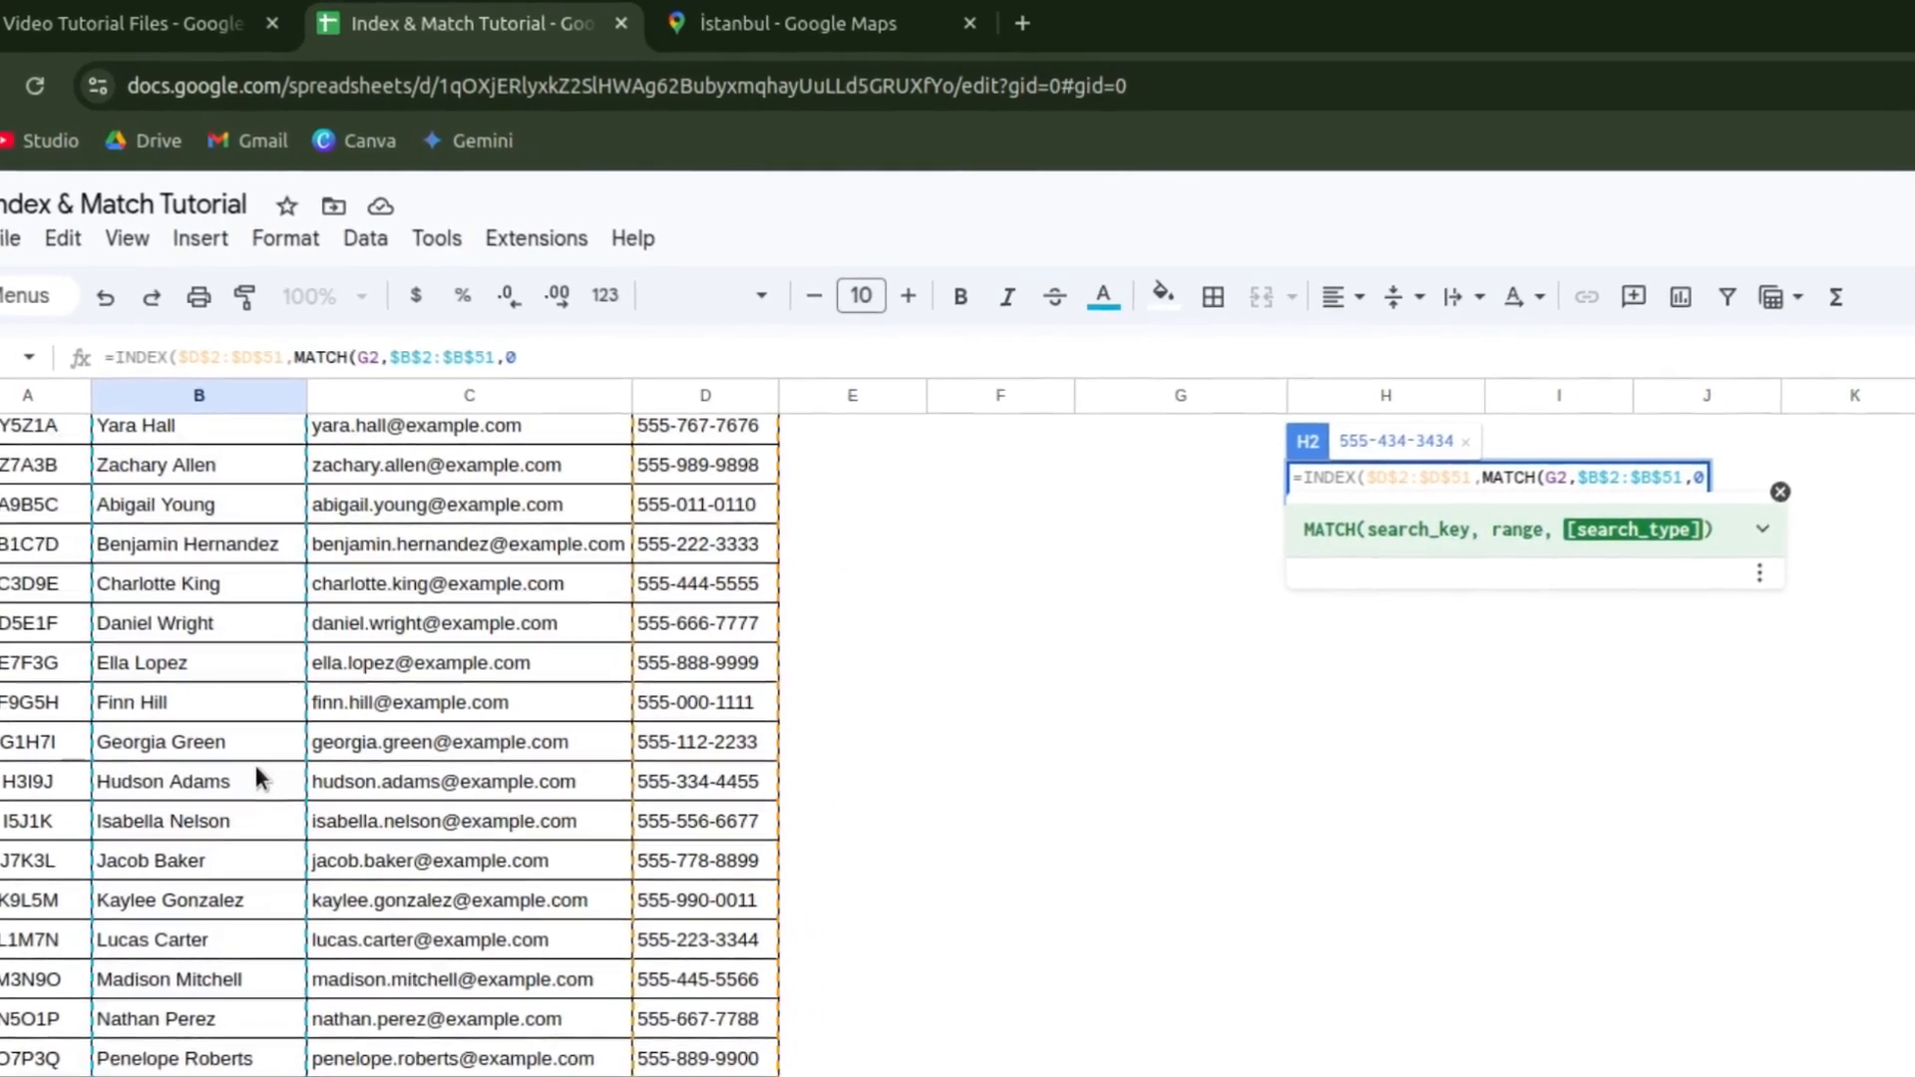
type(")")
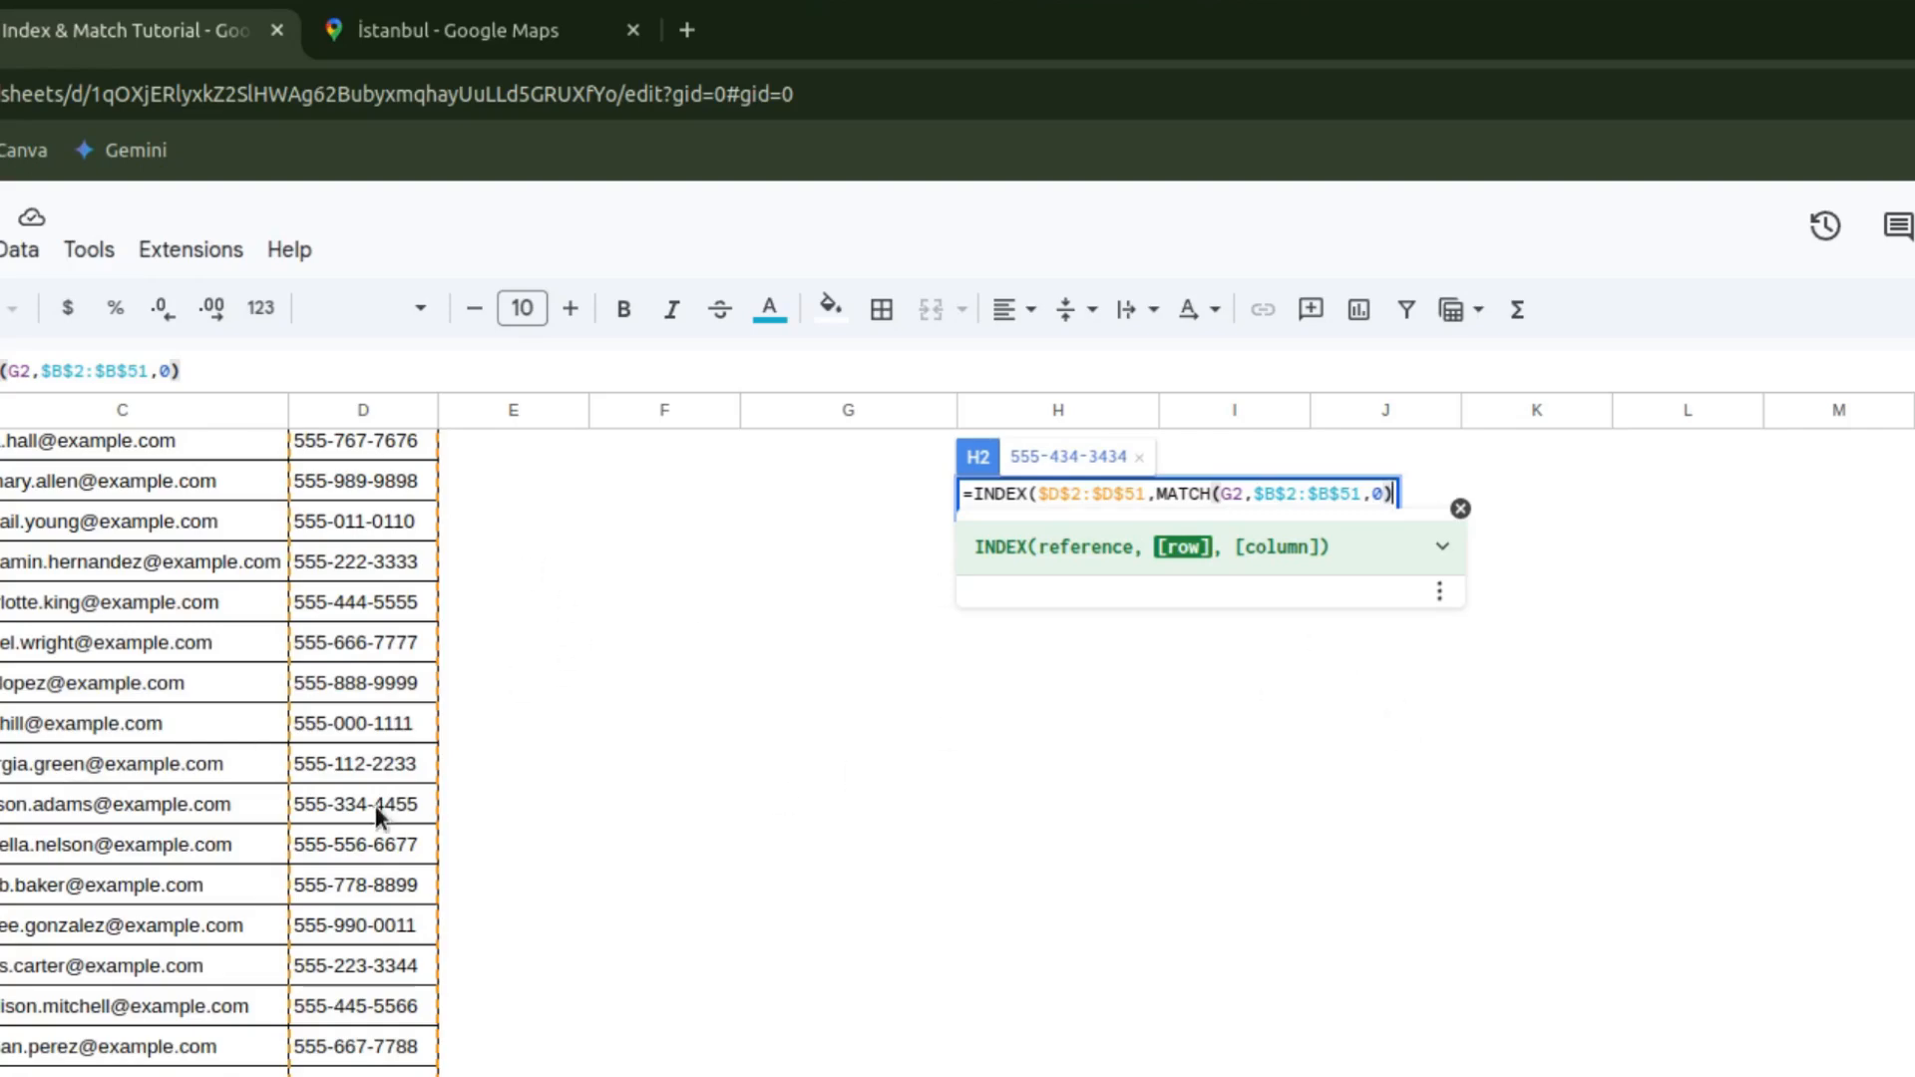
scroll(359, 813, "up", 10)
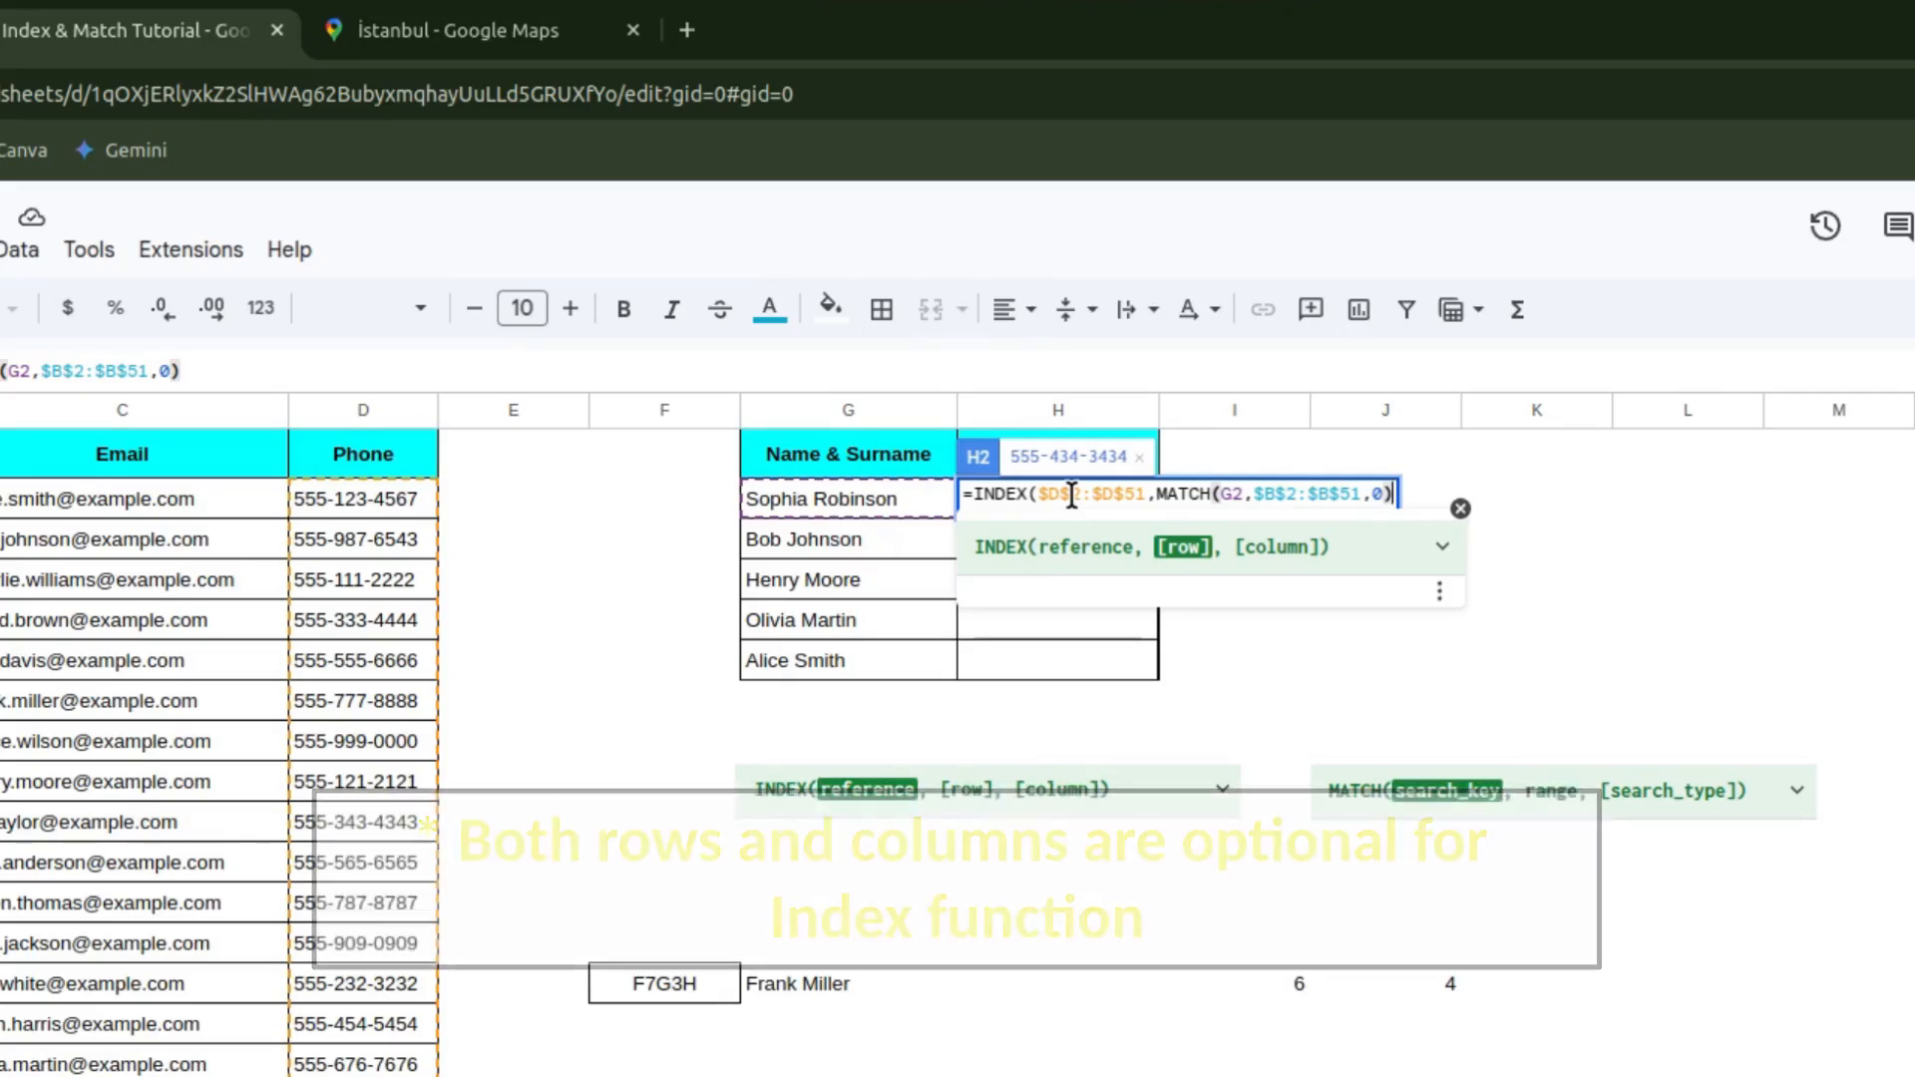
type(")")
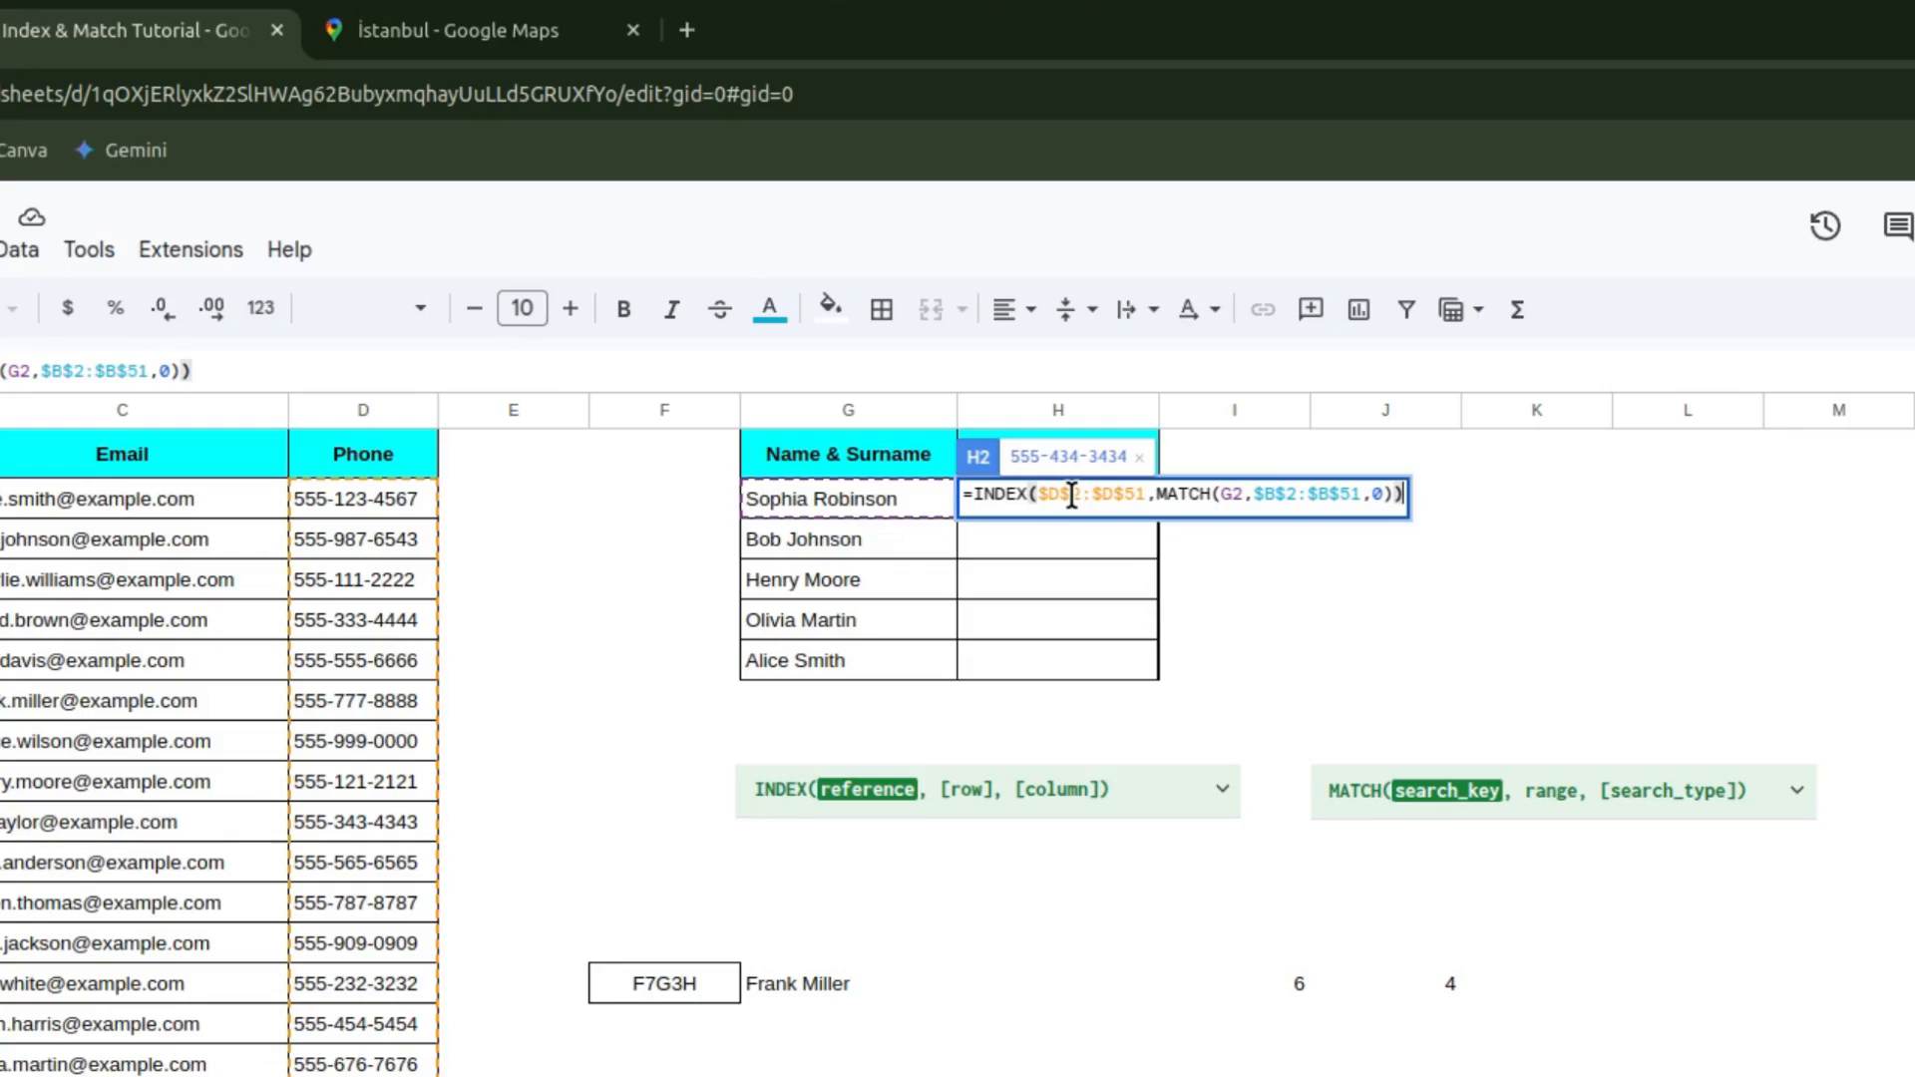
key("Return")
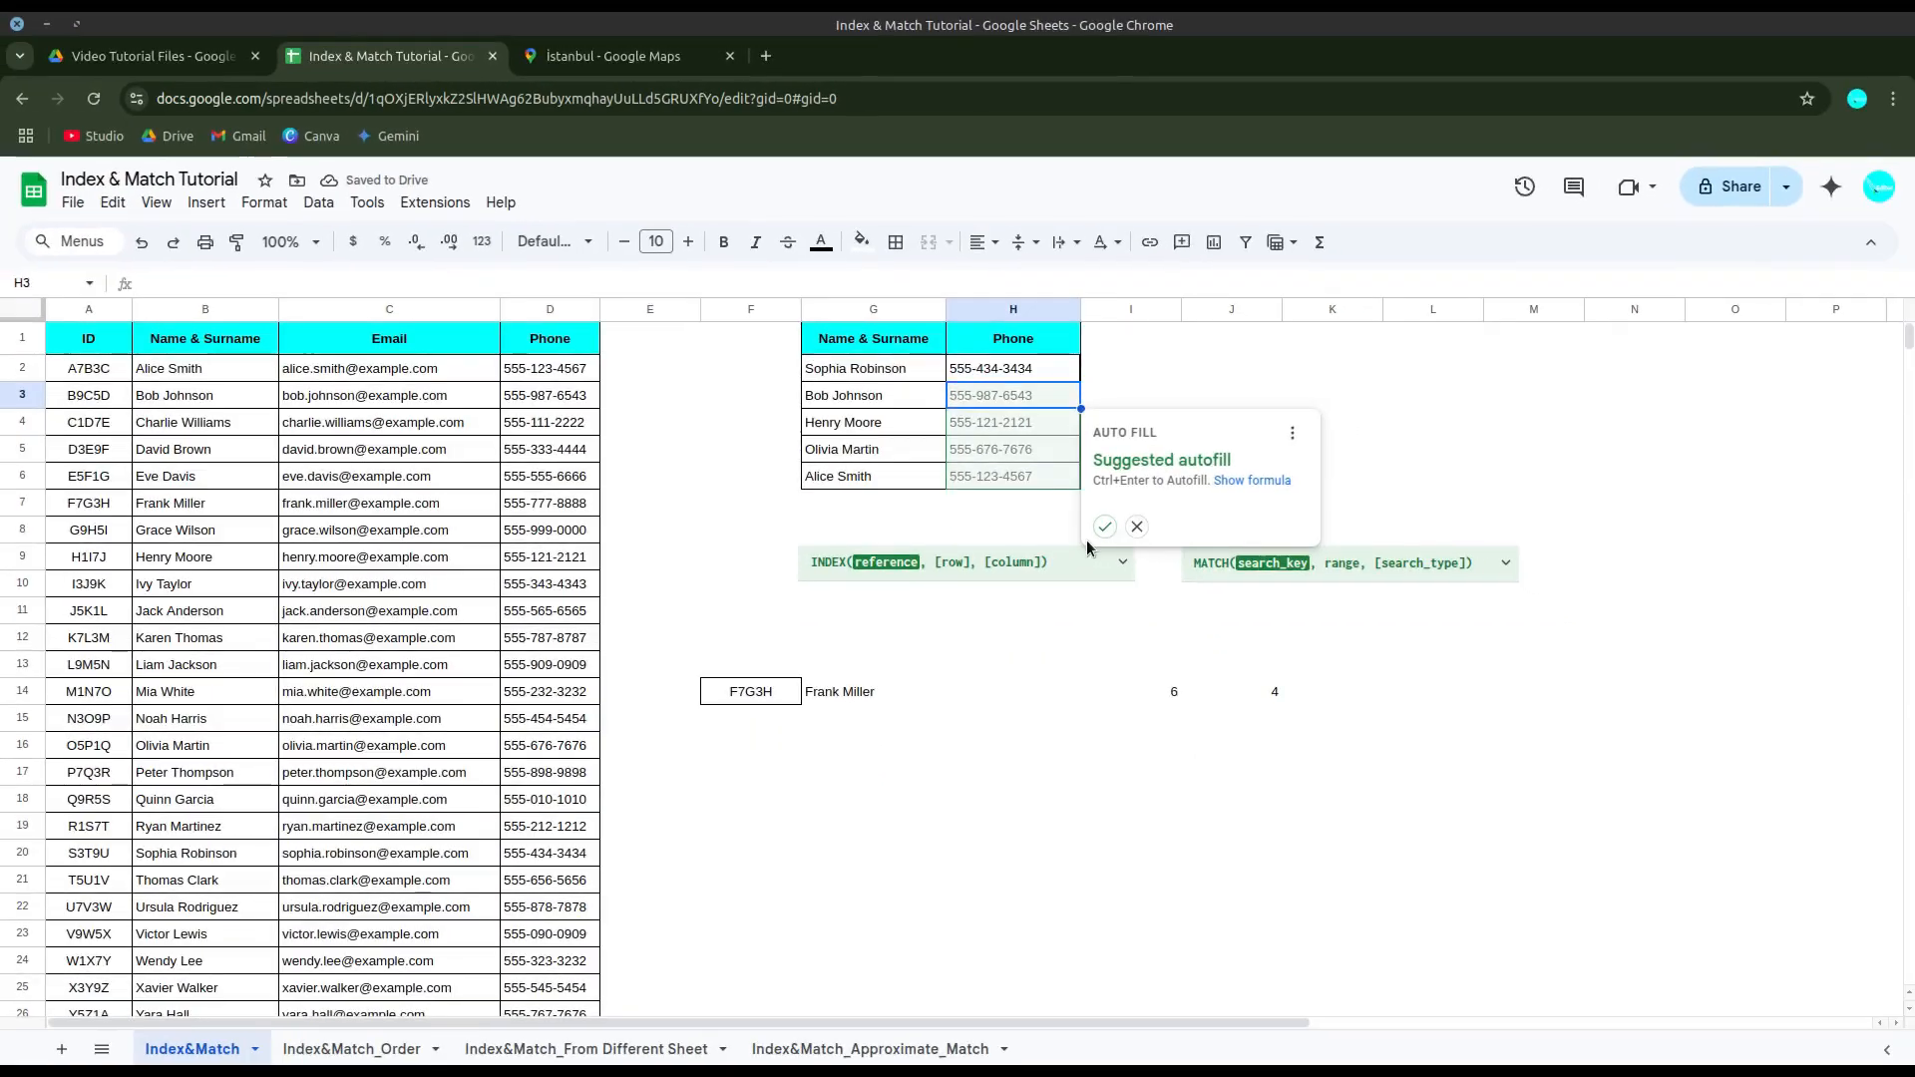
Step: Accept the suggested autofill for the remaining Phone cells H3:H6, and open the Index&Match_Order sheet
left_click(1102, 529)
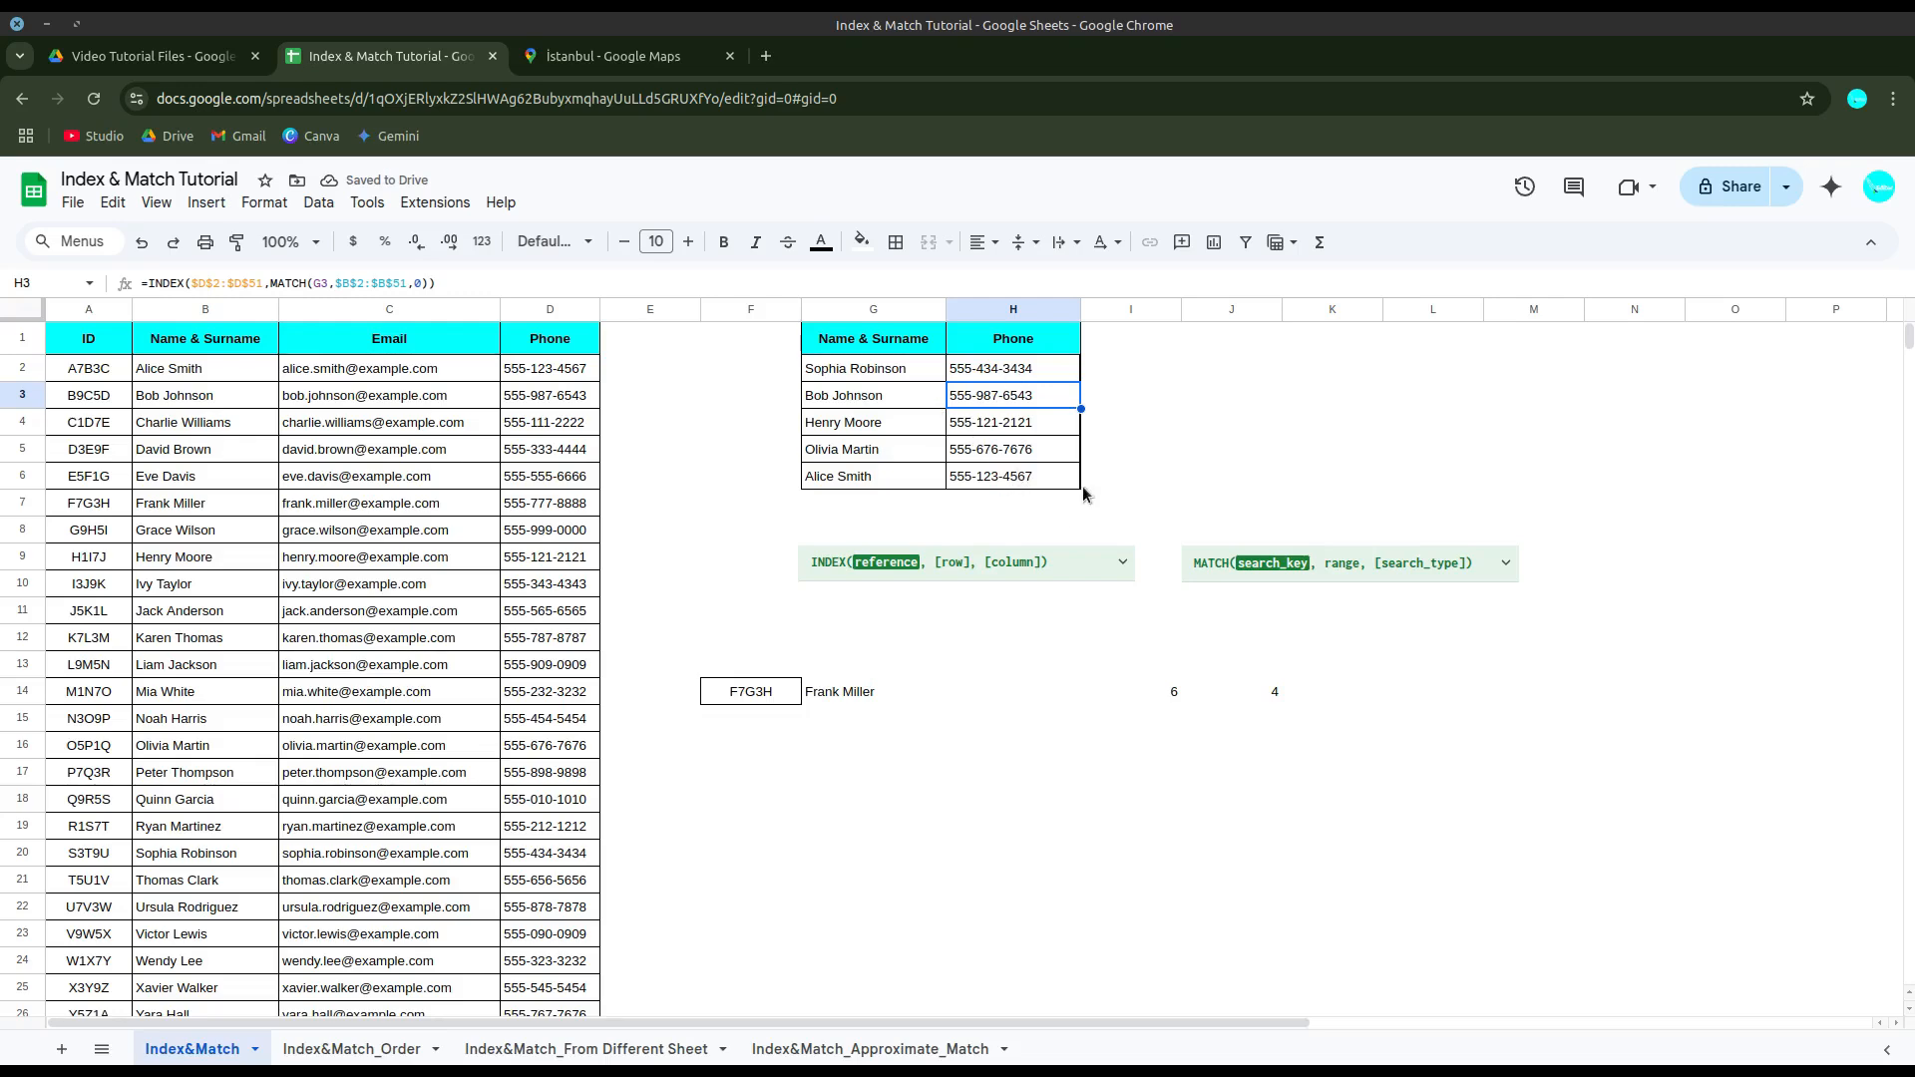
left_click(995, 844)
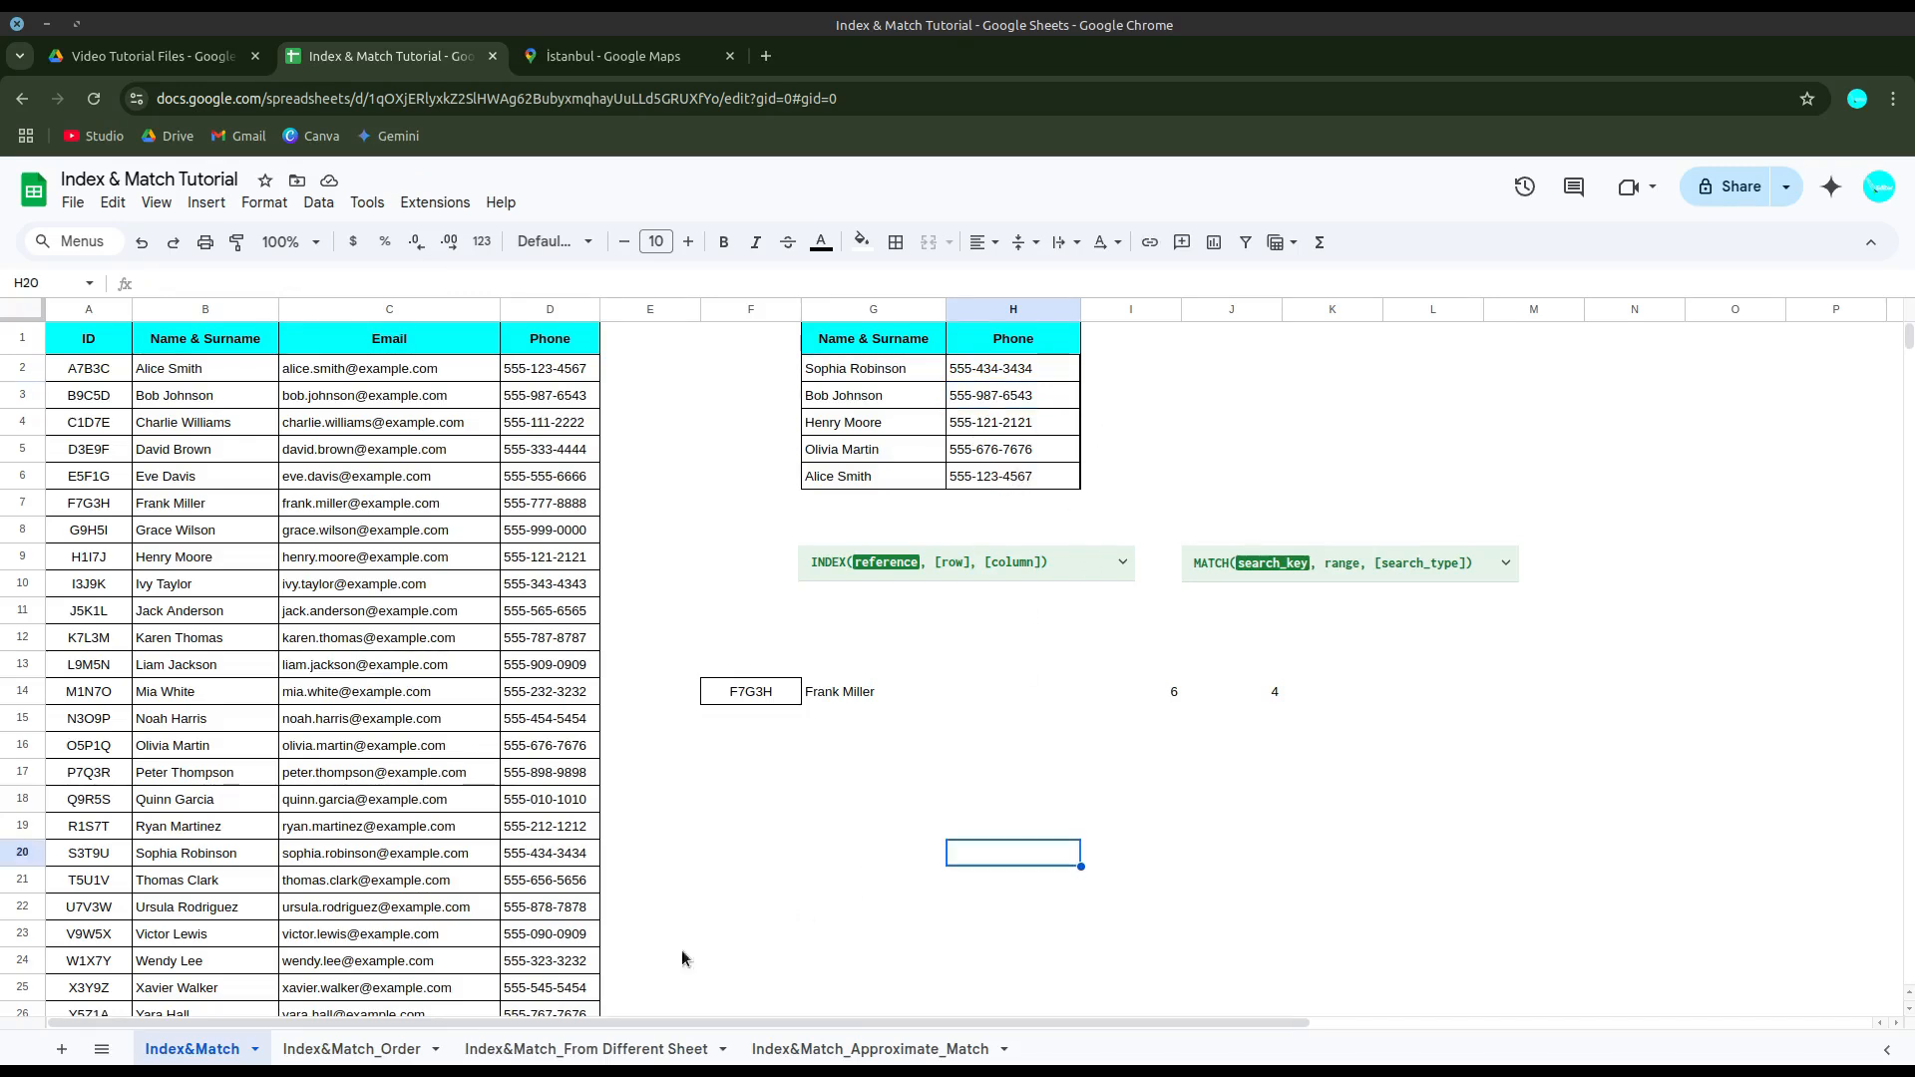
left_click(361, 1051)
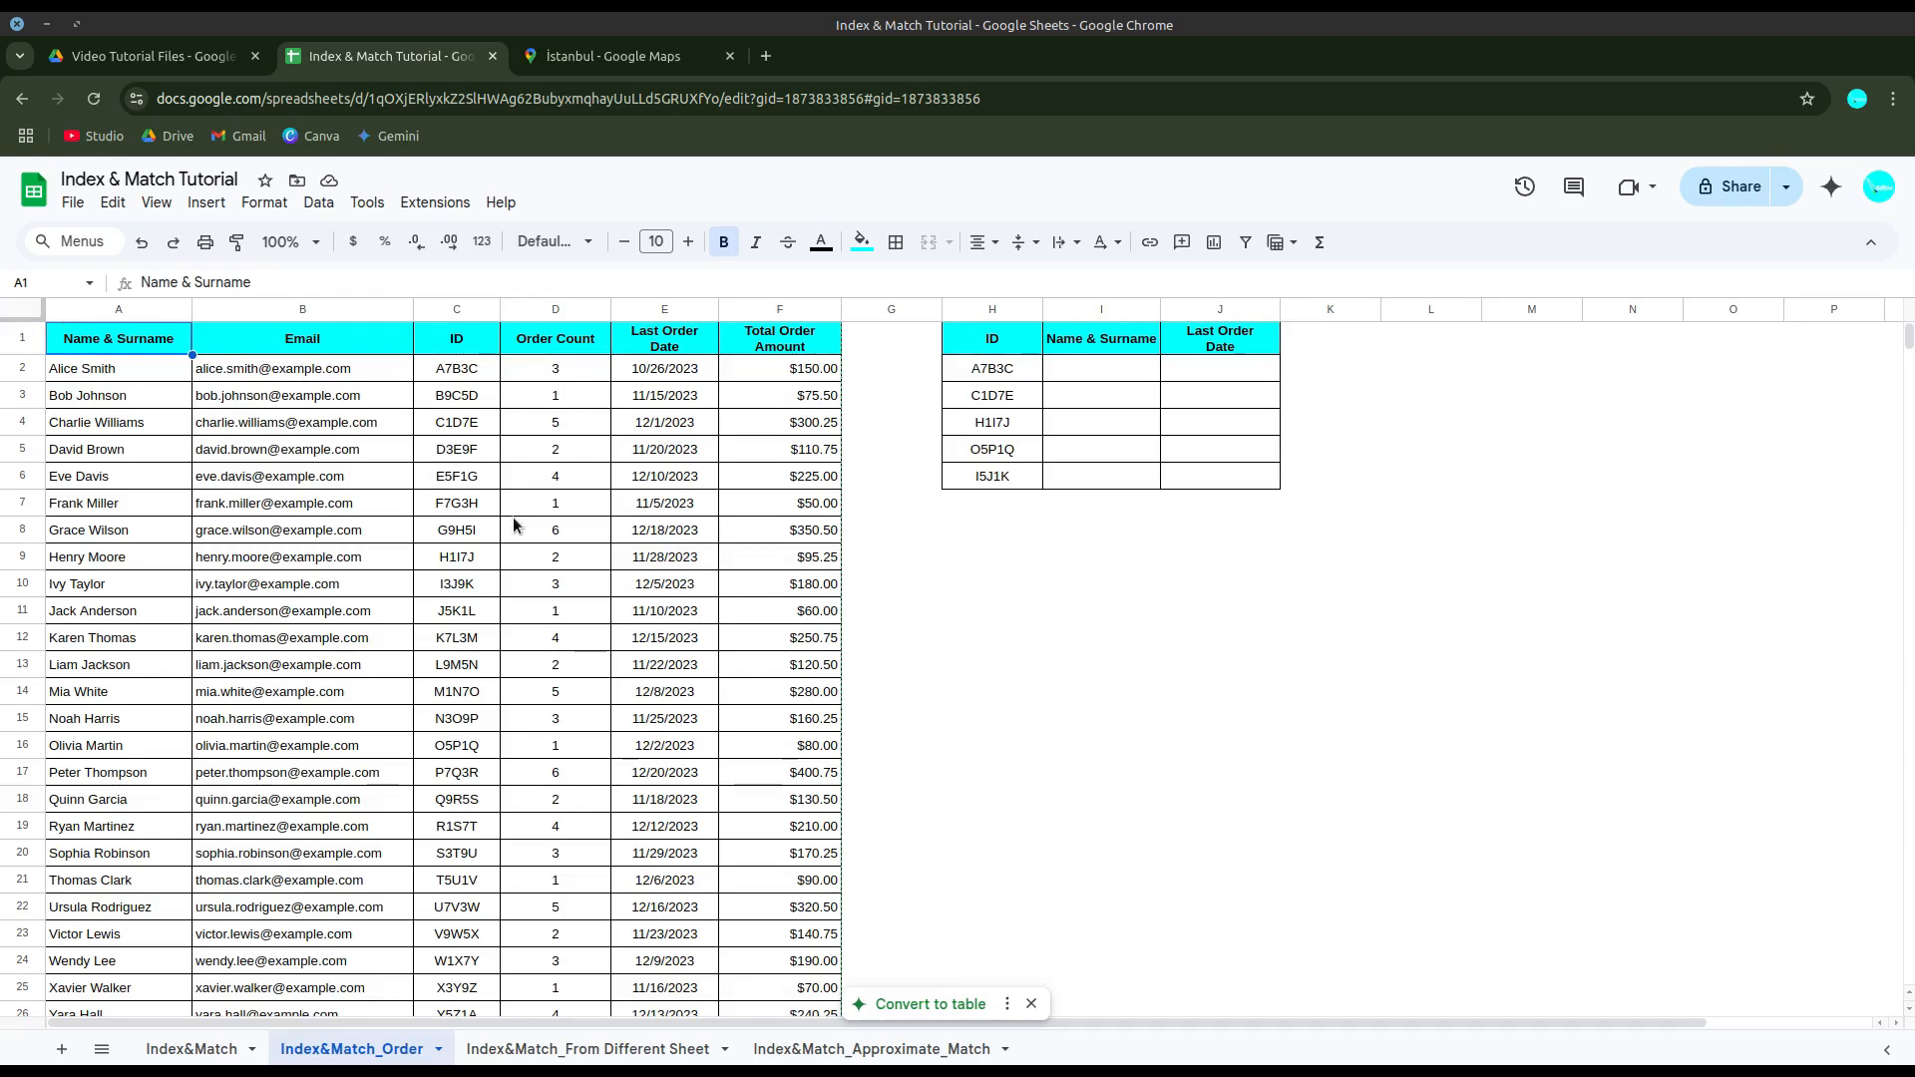
left_click(1077, 369)
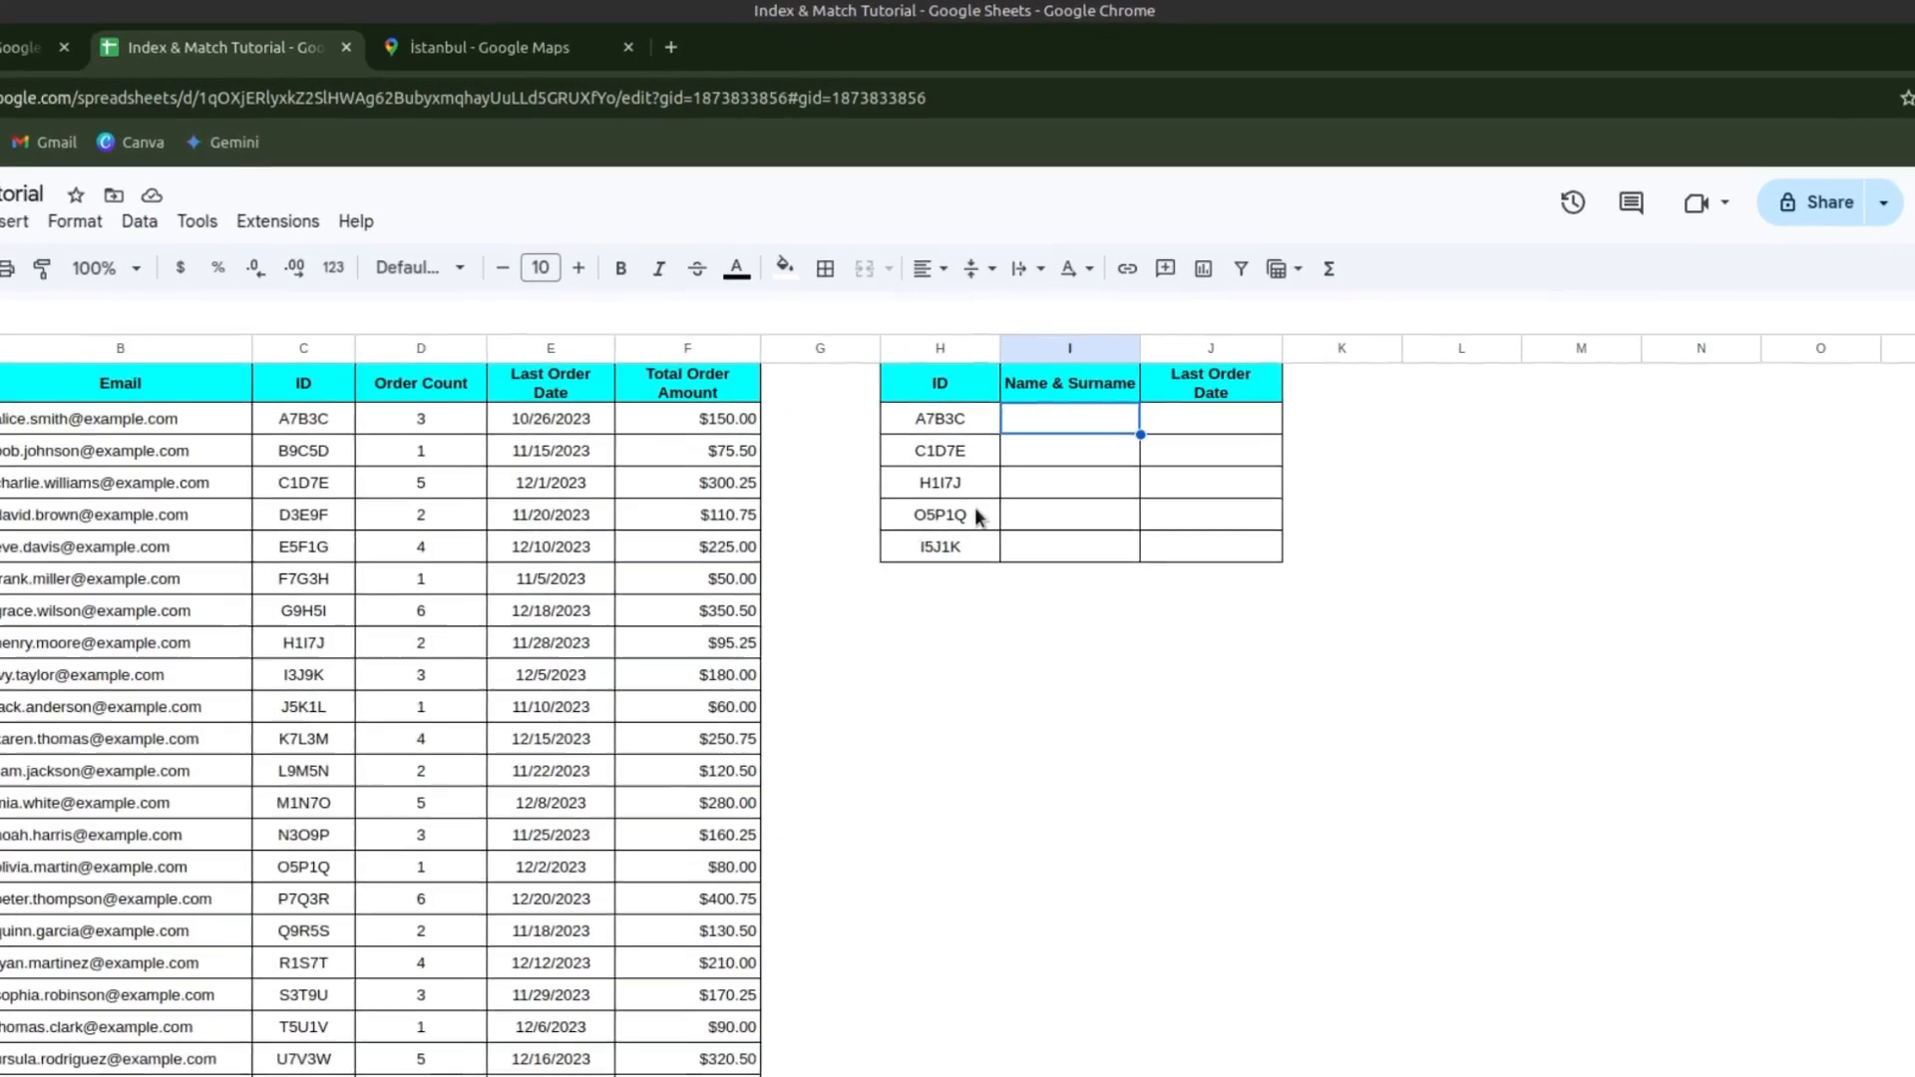
type("=")
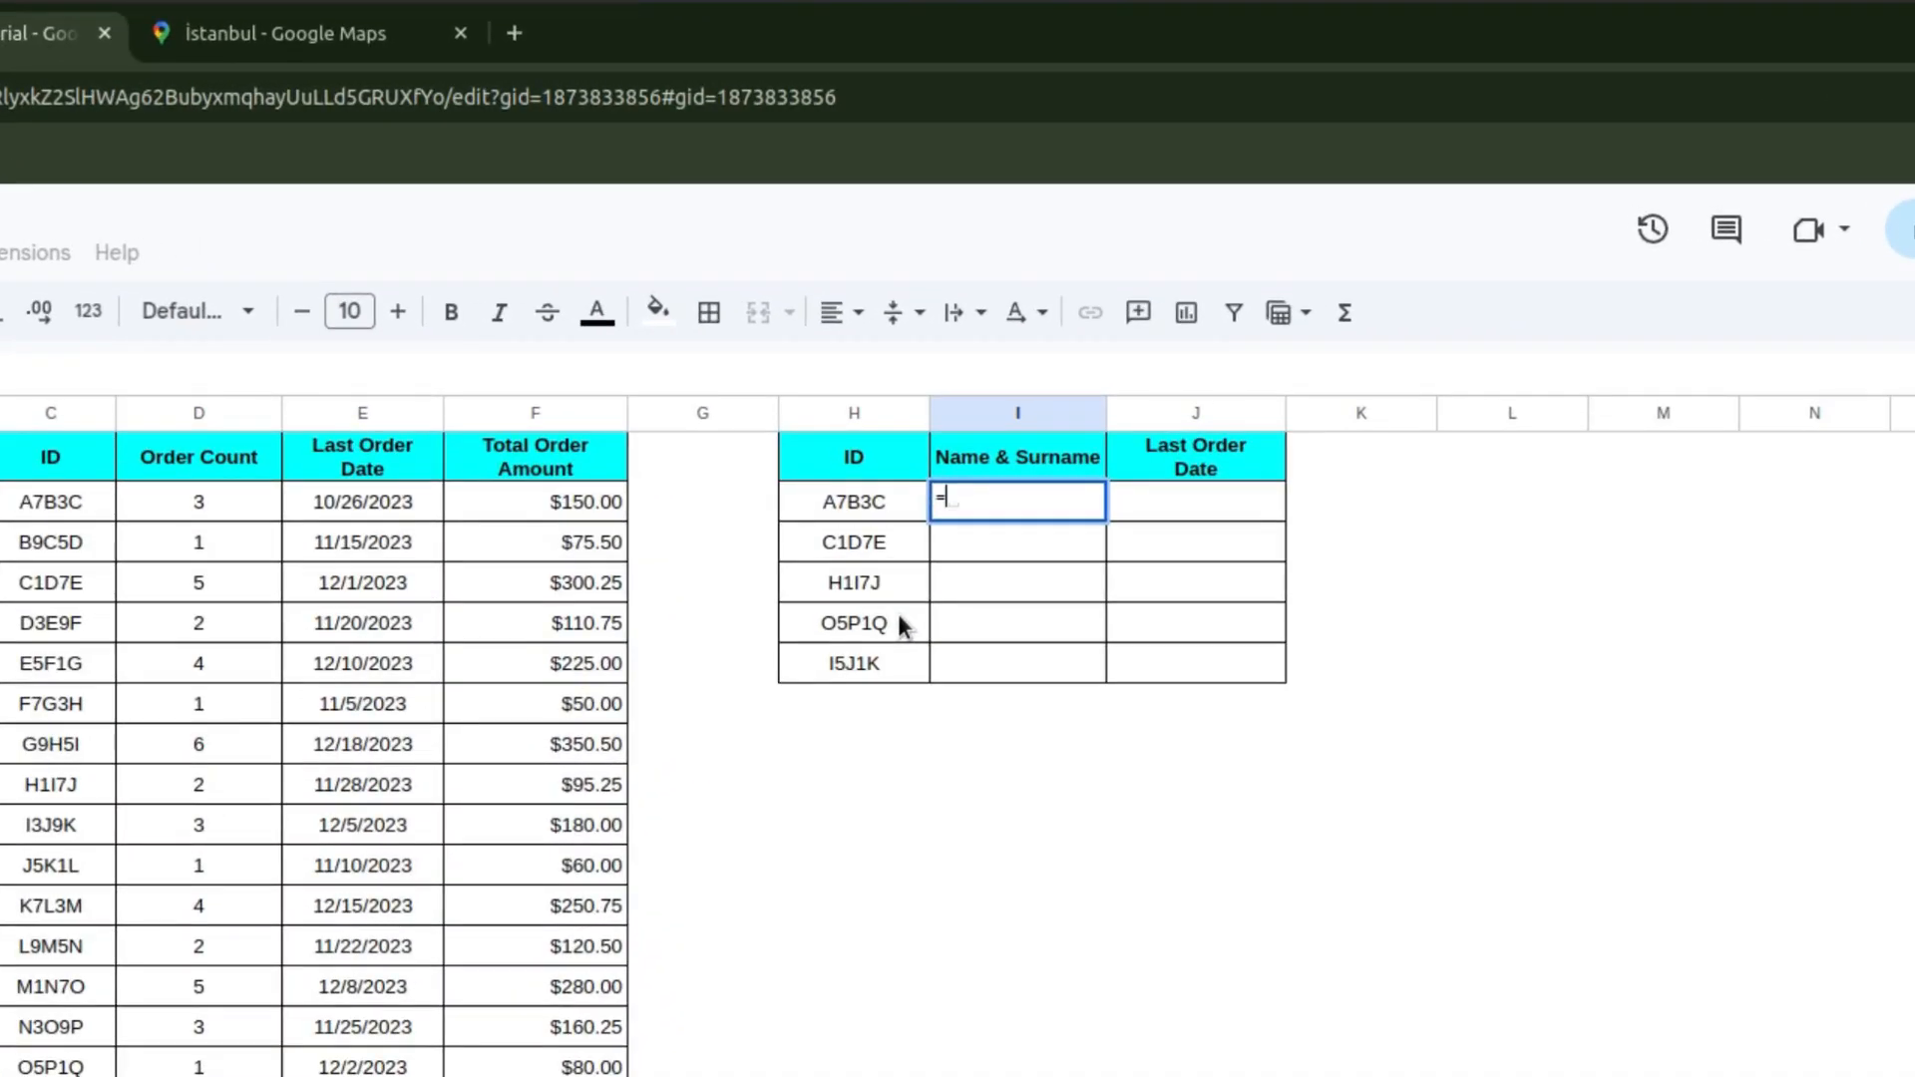
type("index")
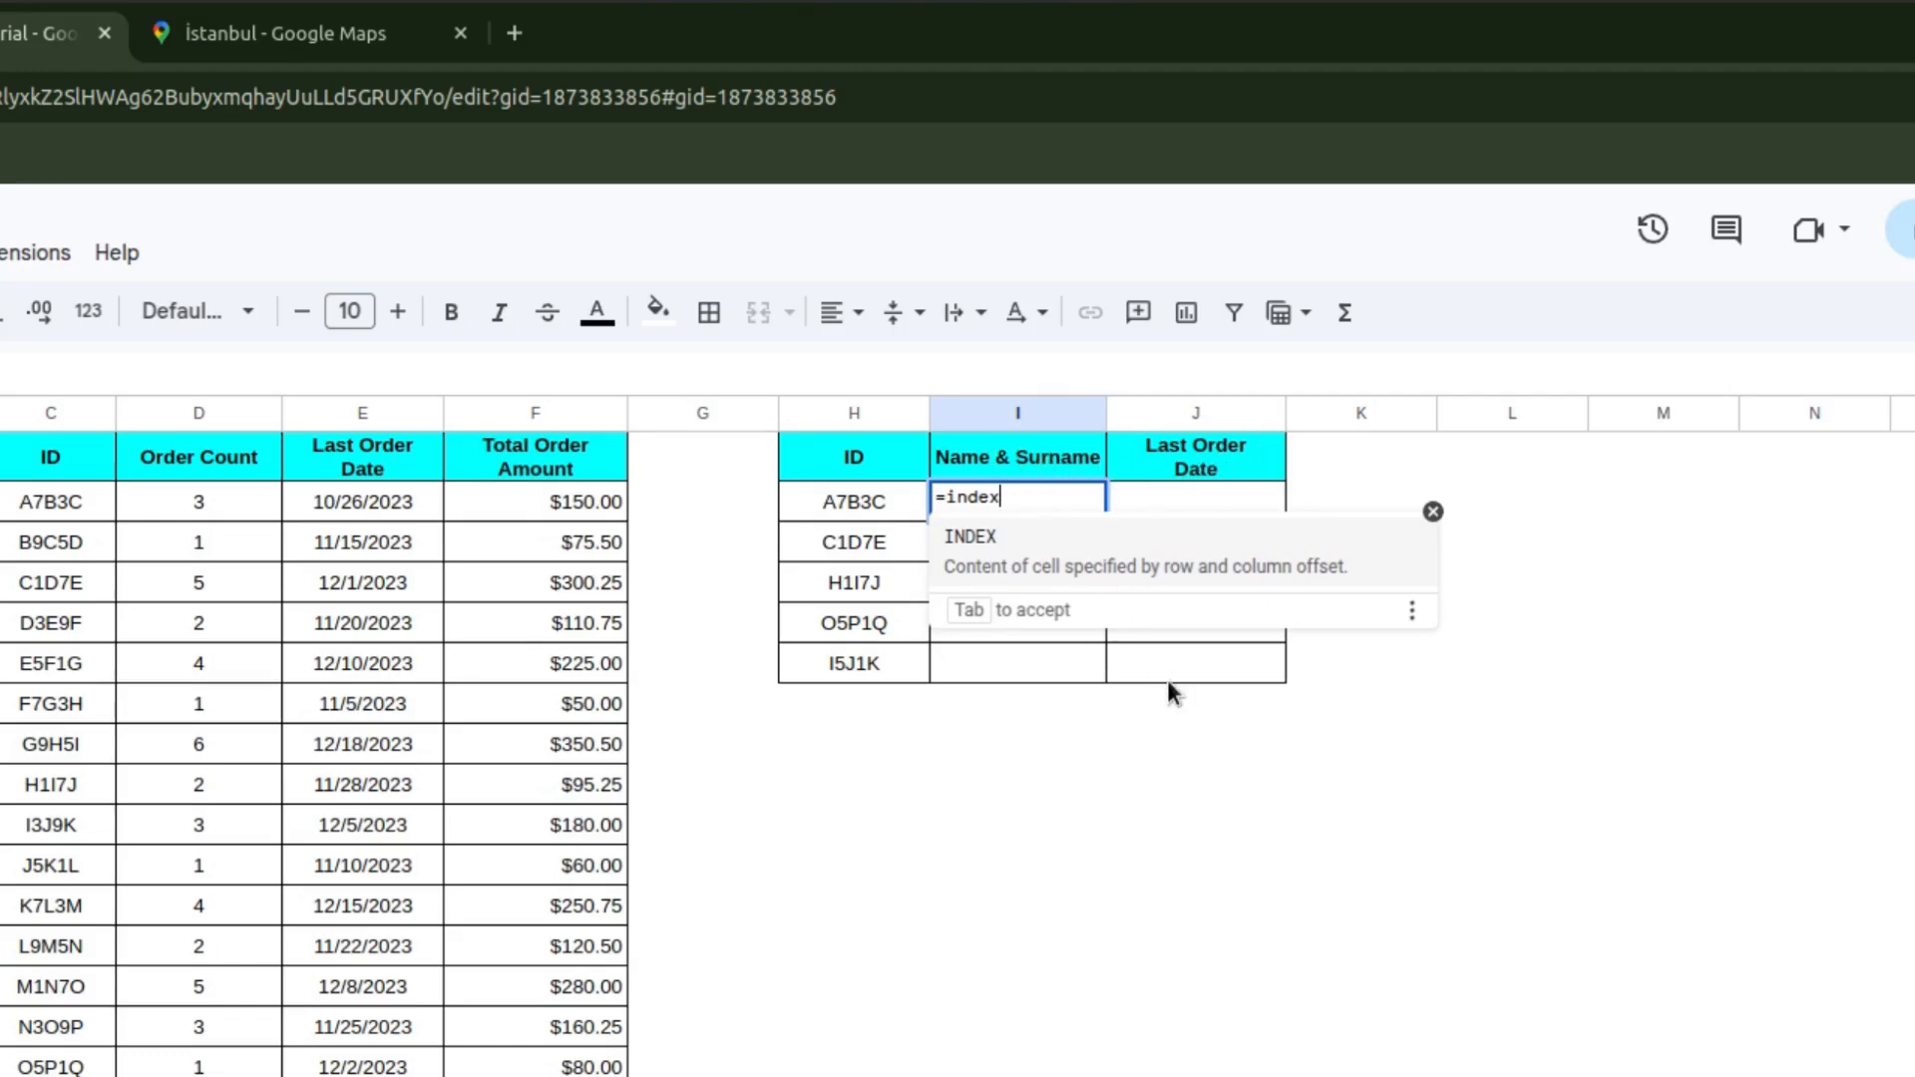
type("(")
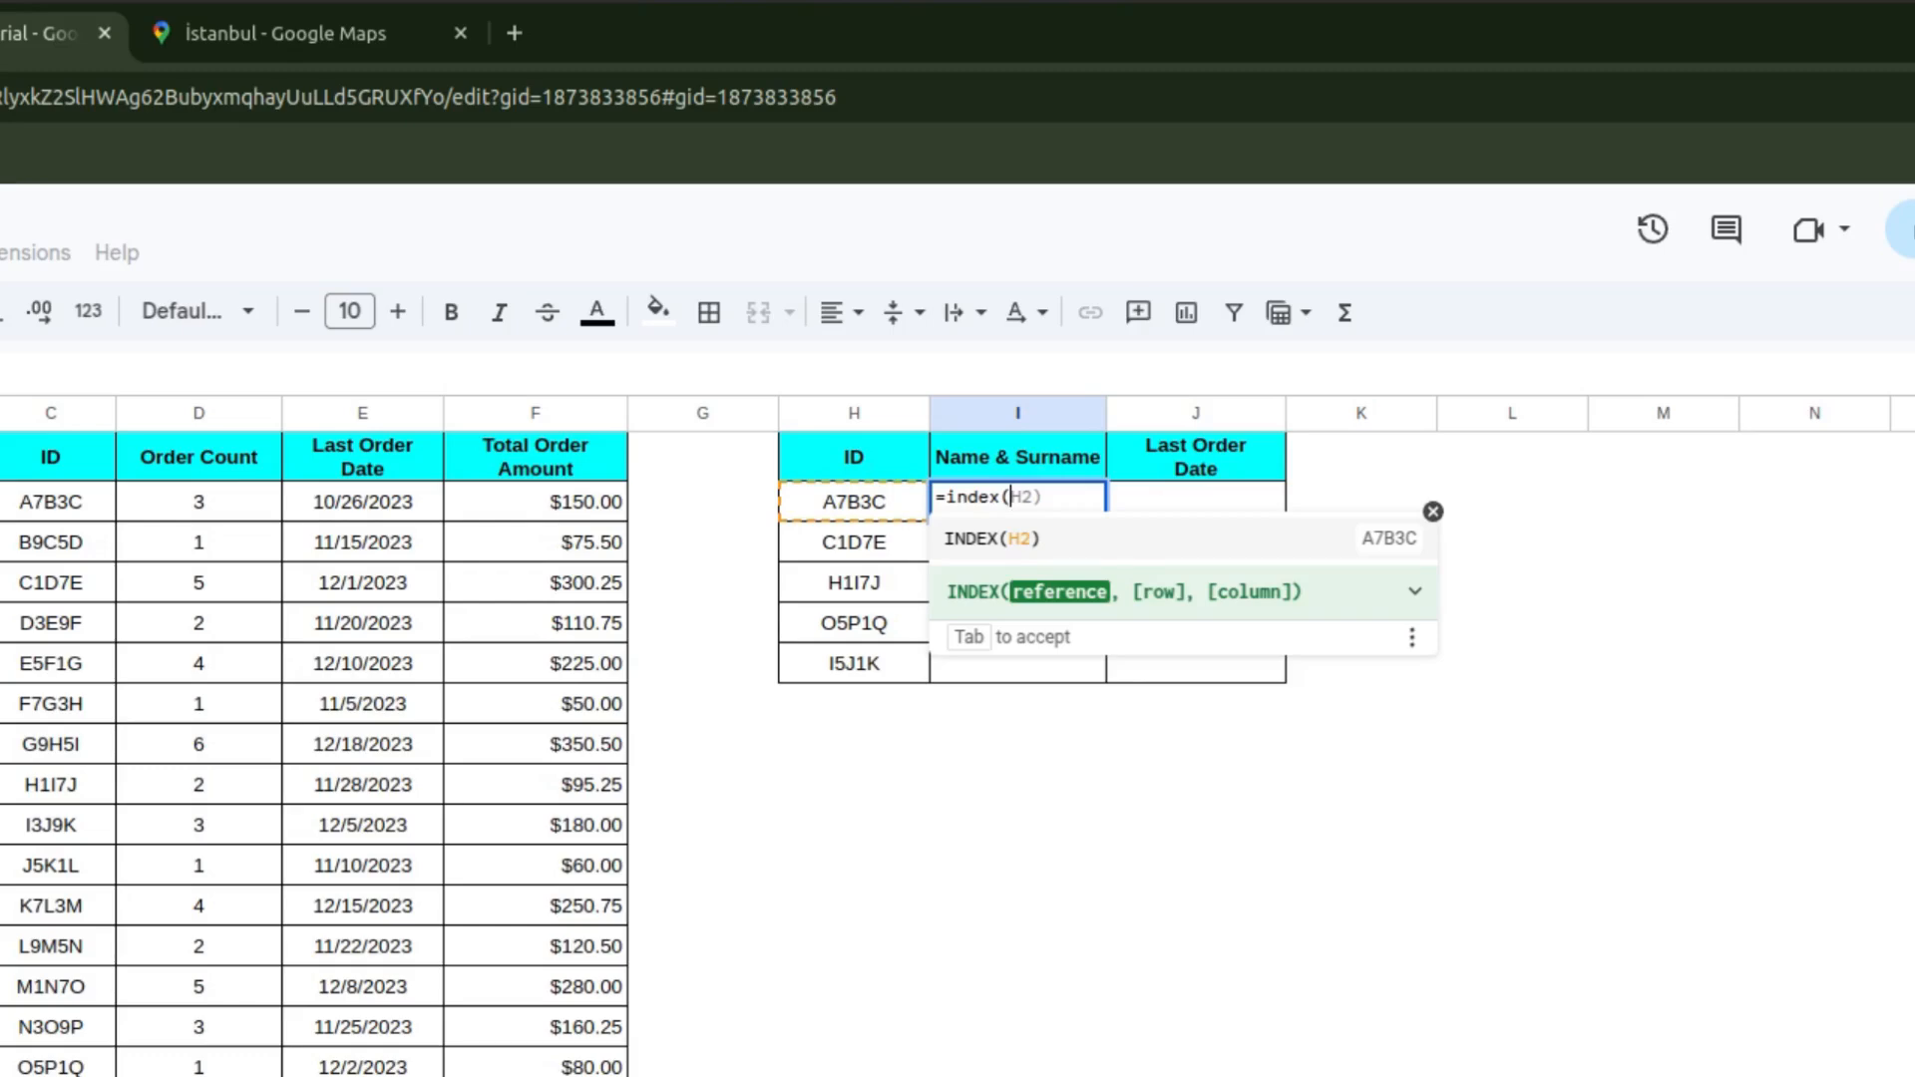
left_click_drag(5, 502, 355, 720)
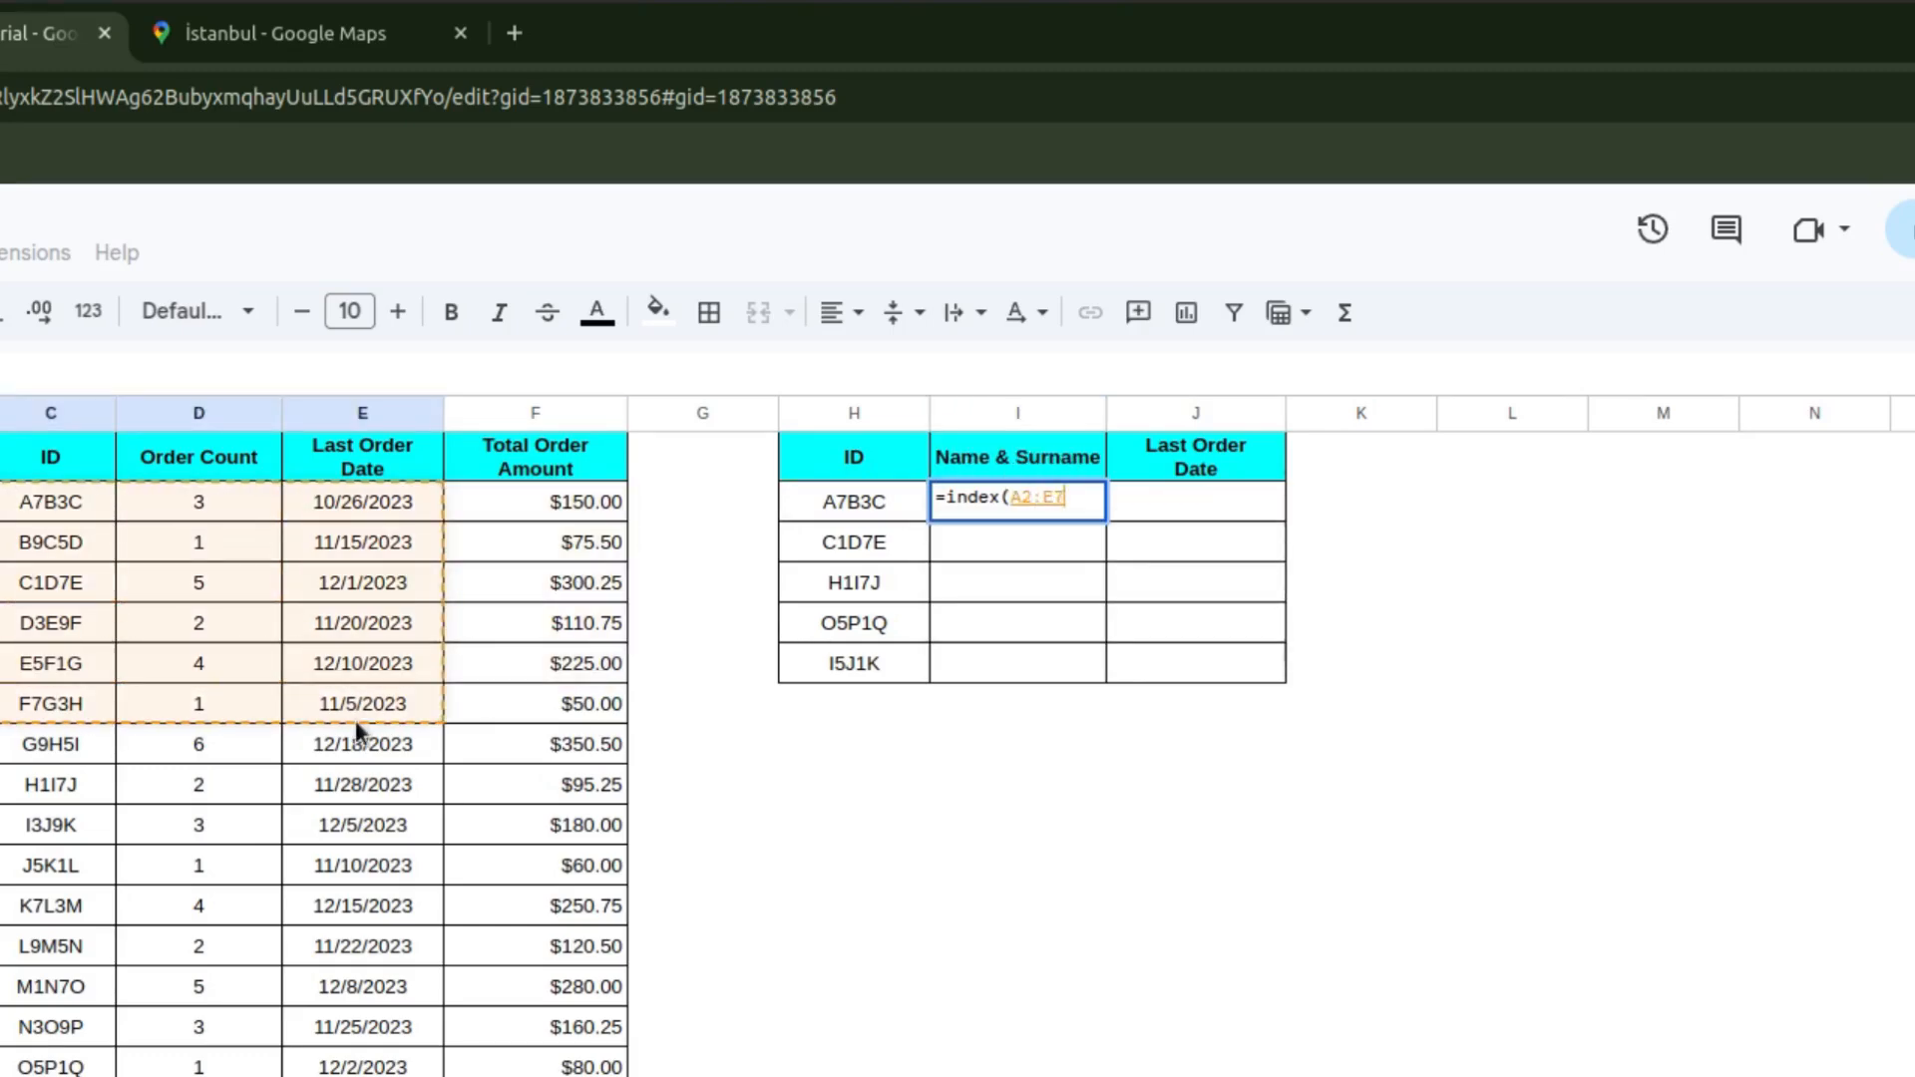
scroll(355, 720, "down", 10)
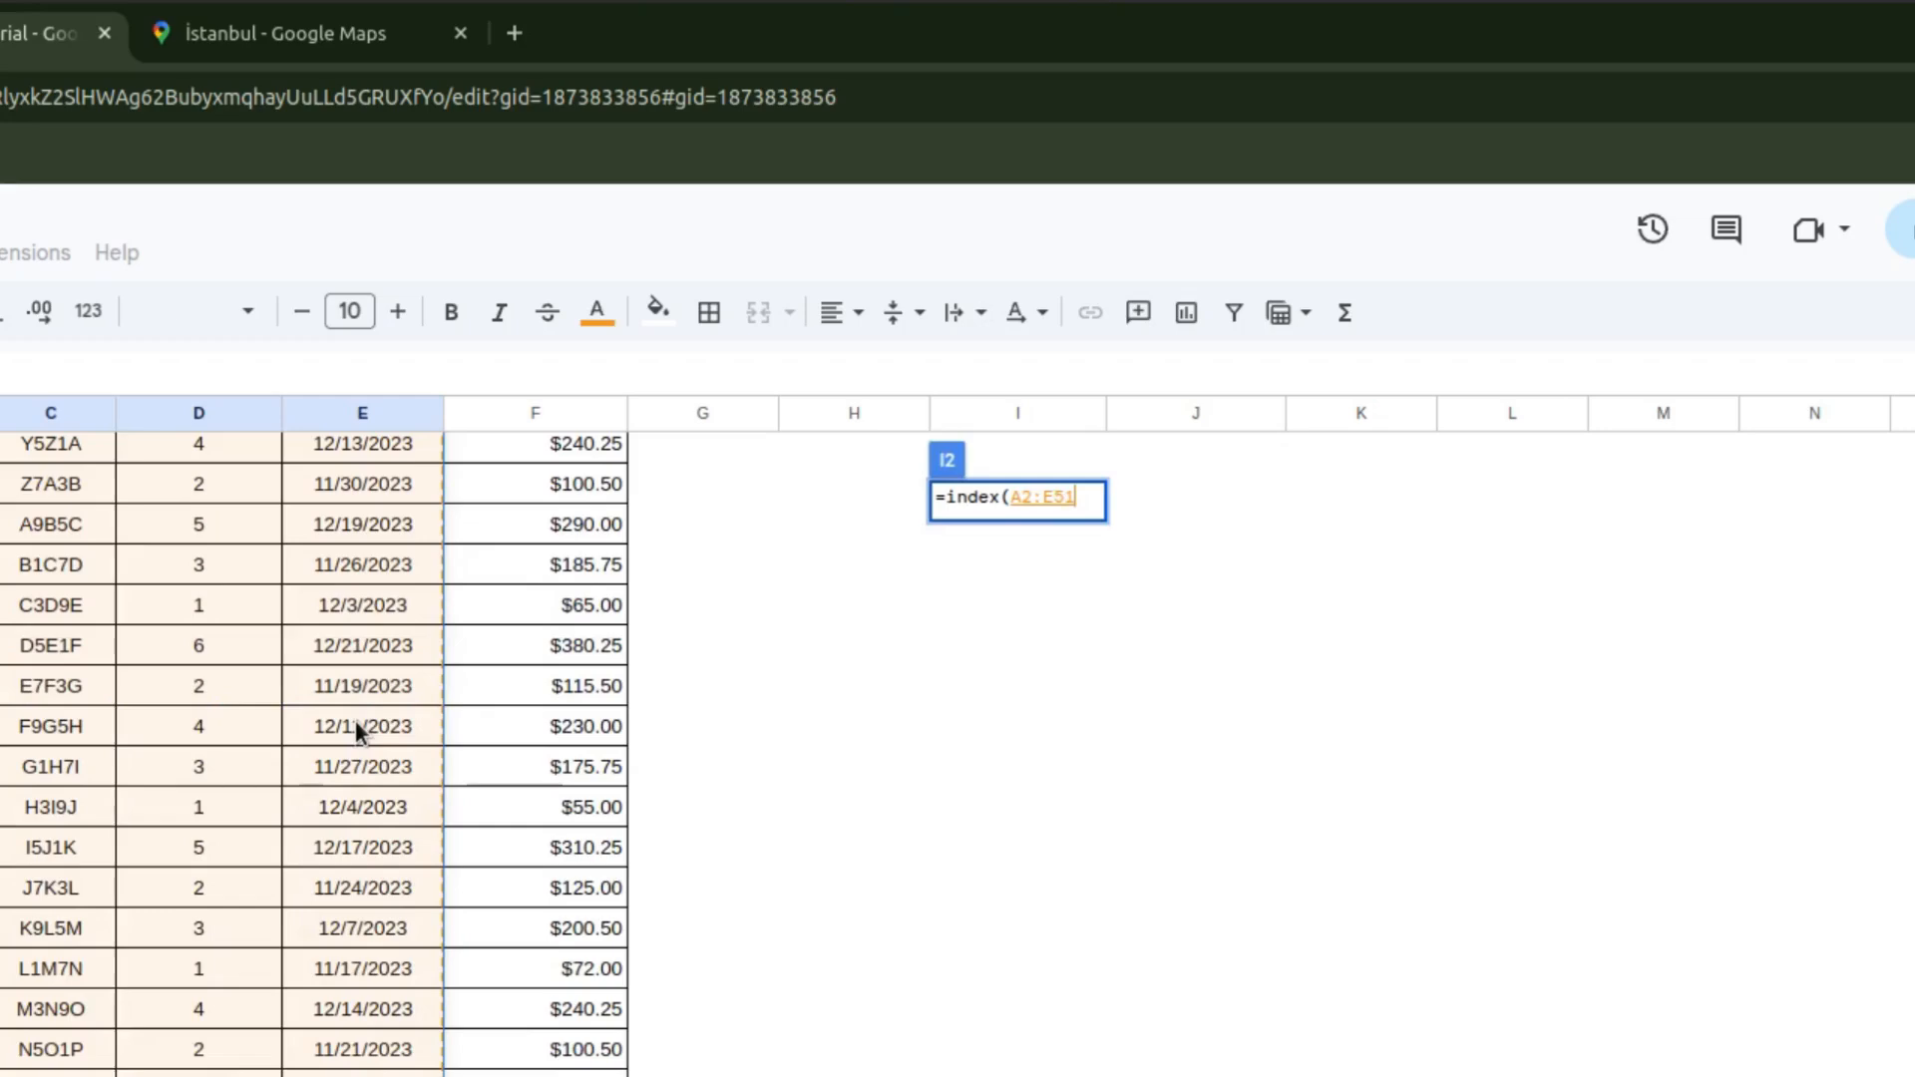
key("F4")
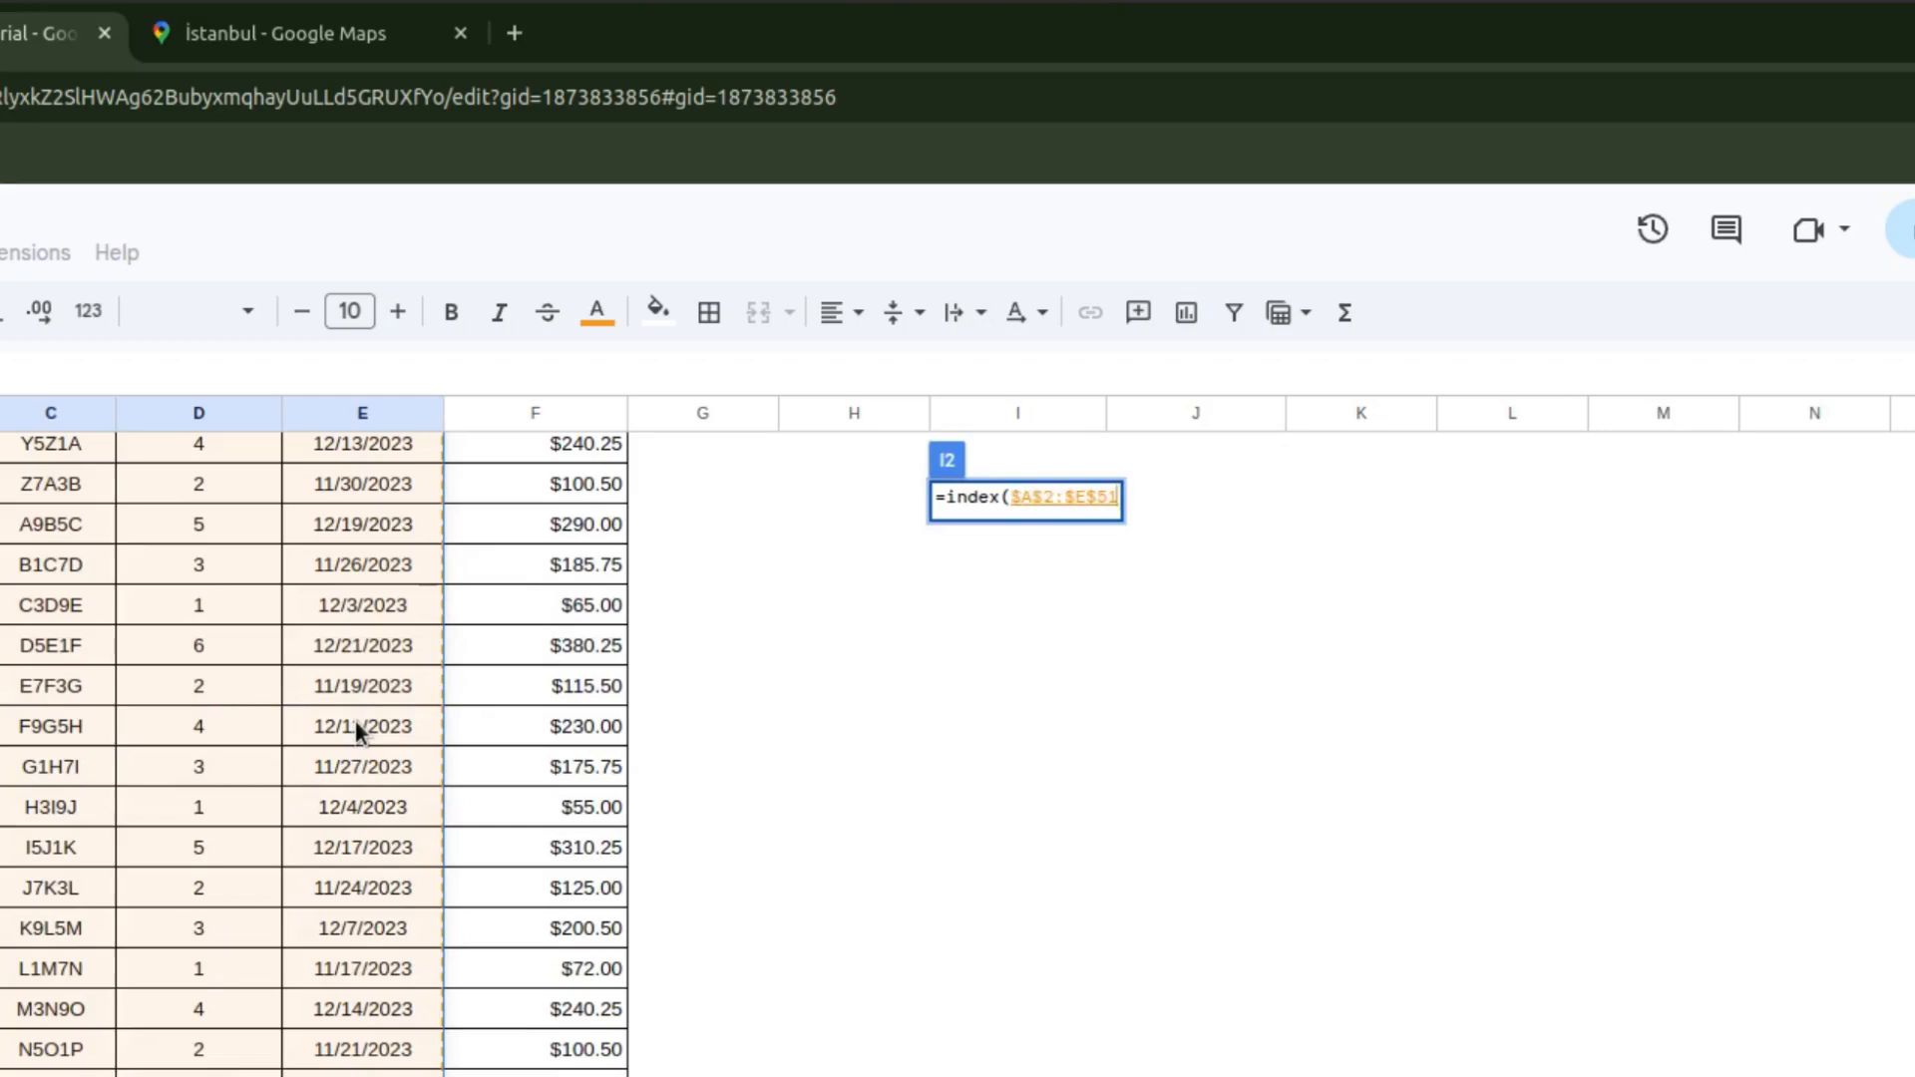
type(",")
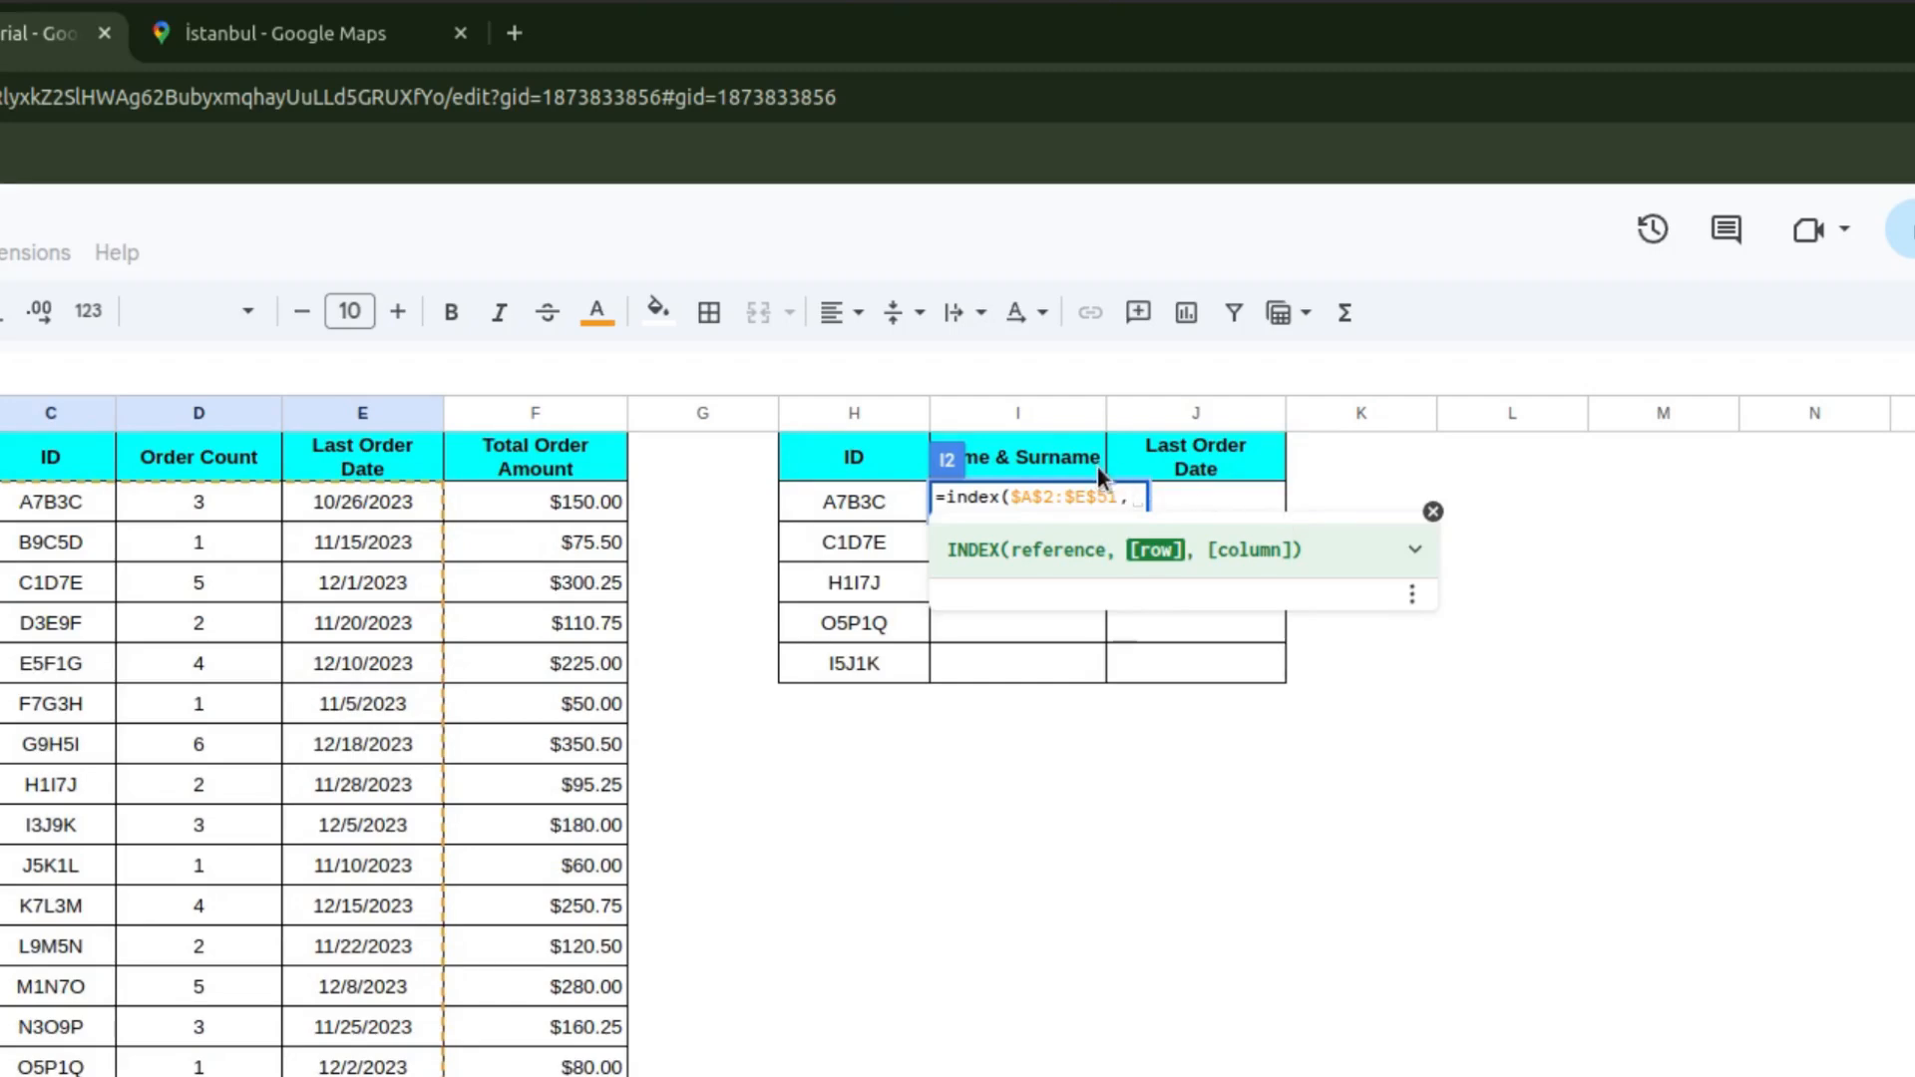
key("Escape")
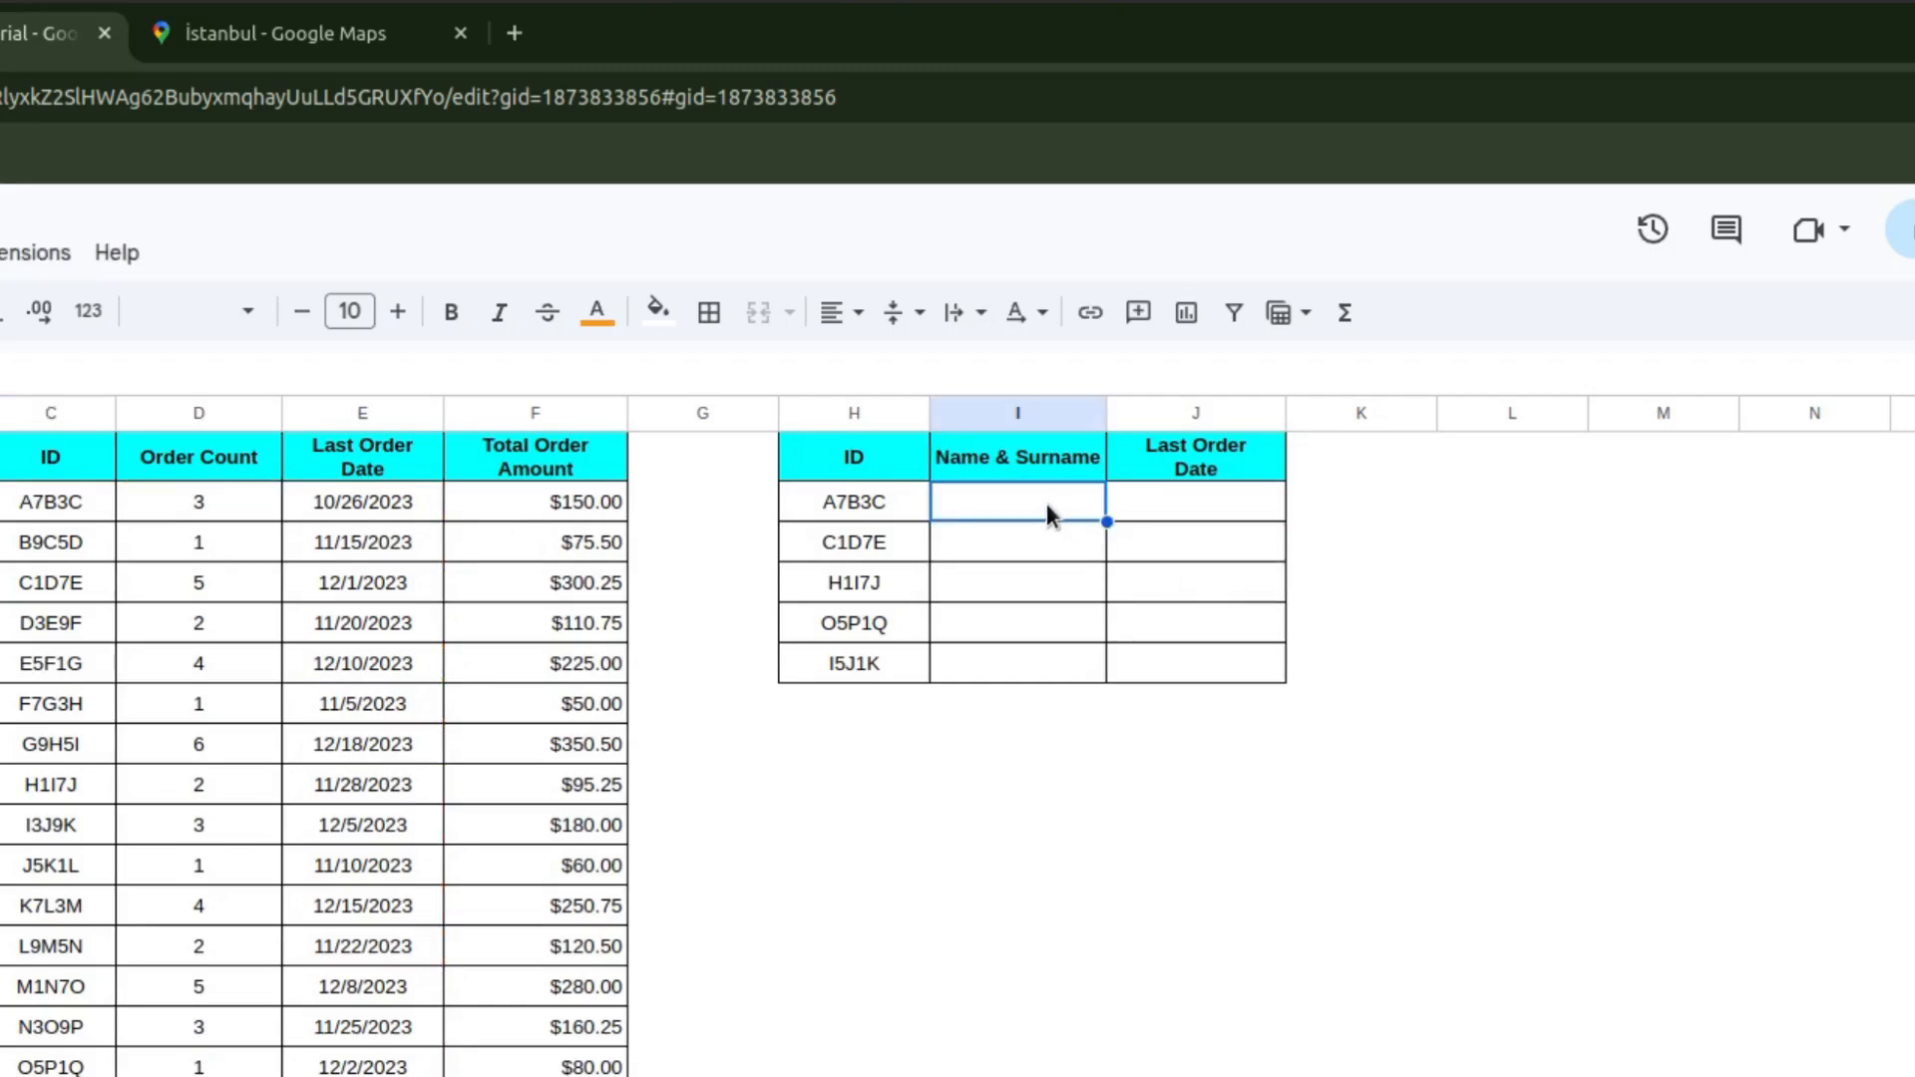
Step: Start an INDEX formula in I2 with the order table as the absolute reference $A$2:$E$51
double_click(980, 501)
type("=")
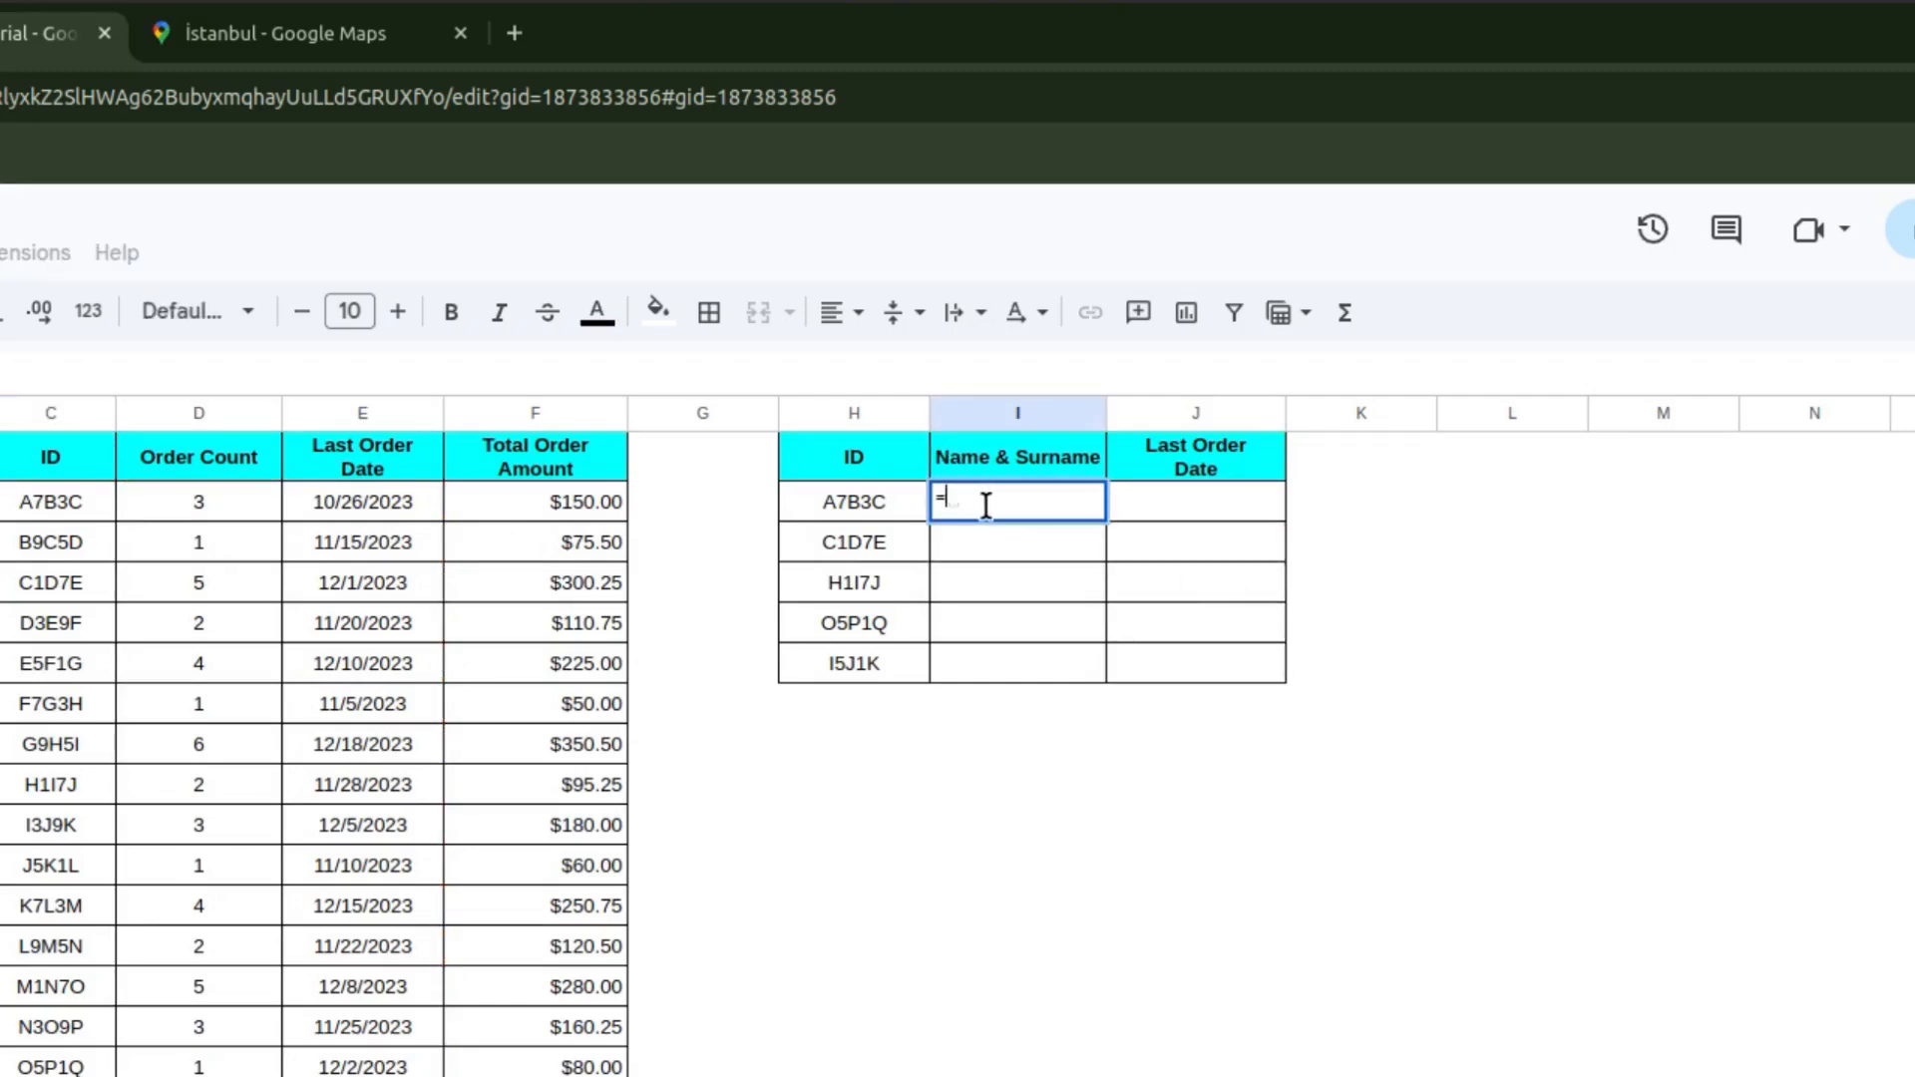
type("idna")
key("BackSpace")
key("BackSpace")
key("BackSpace")
type("n")
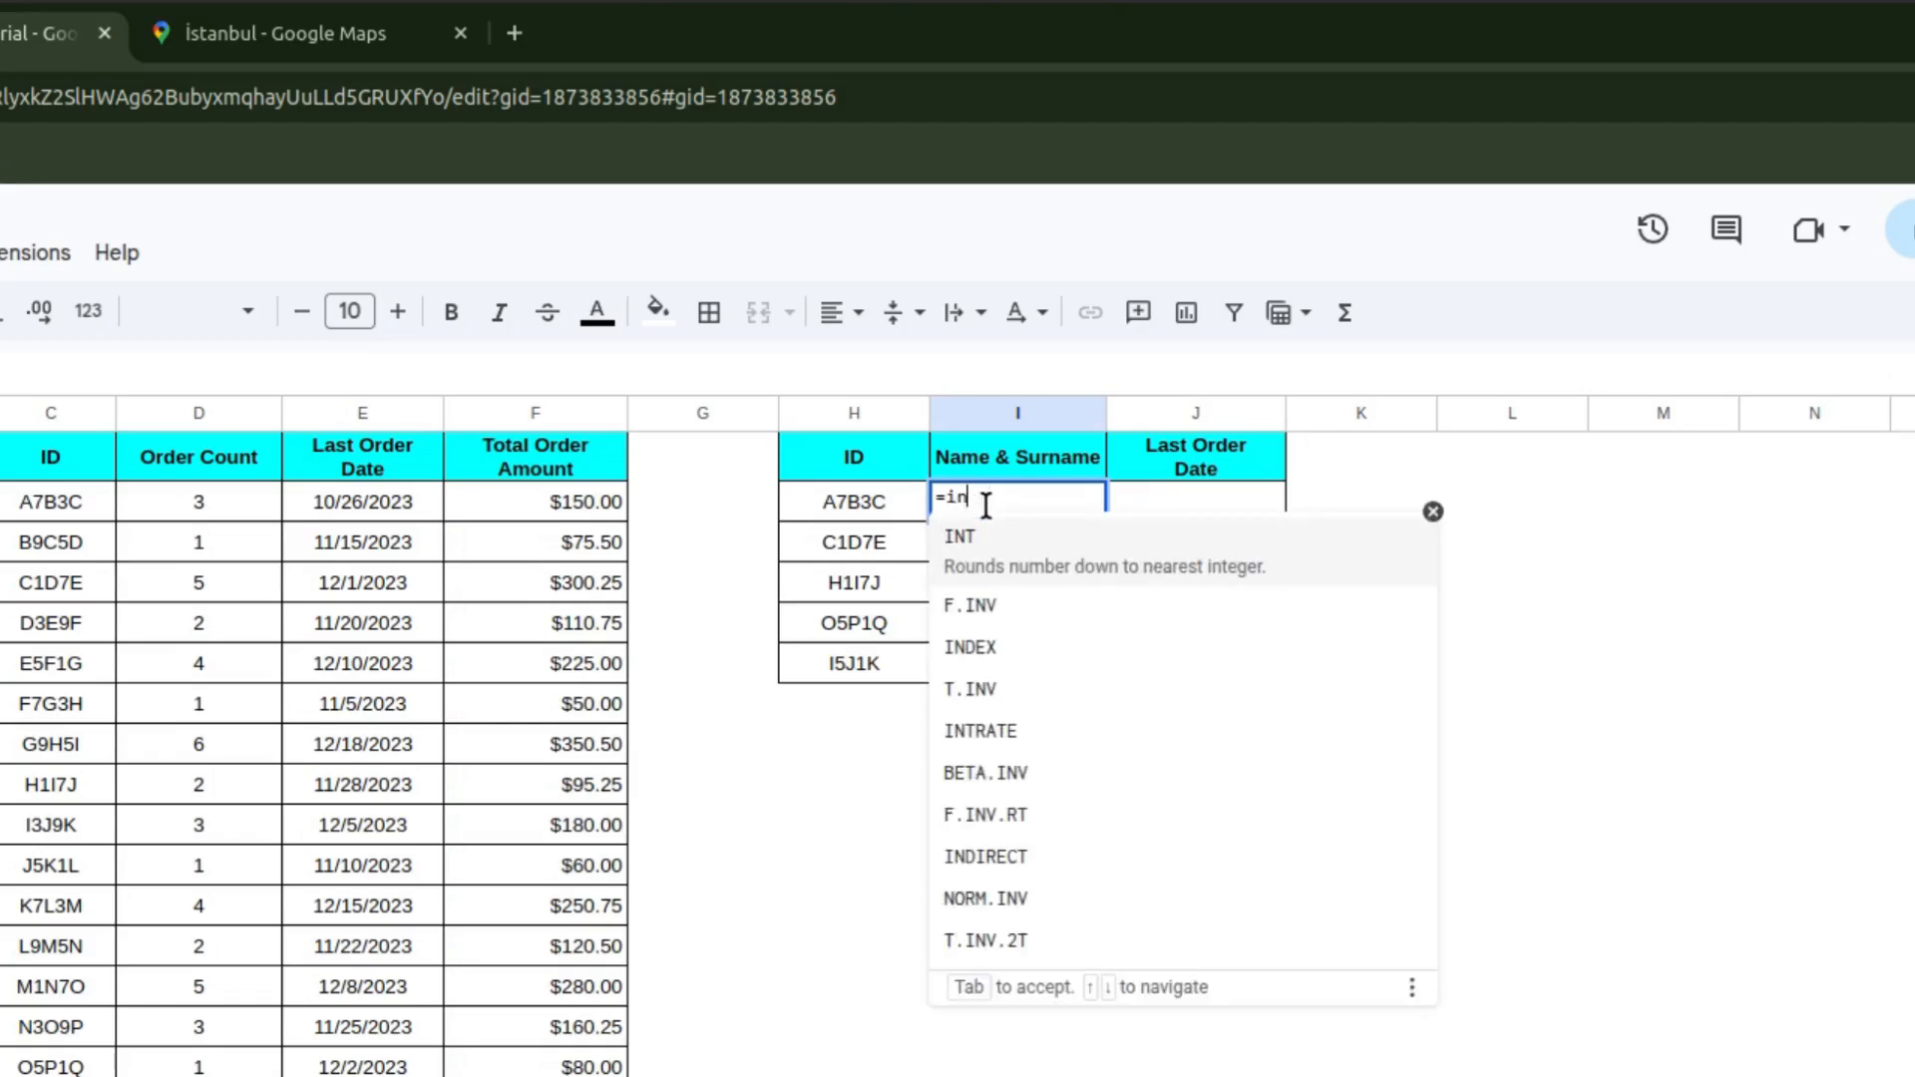
type("dex(")
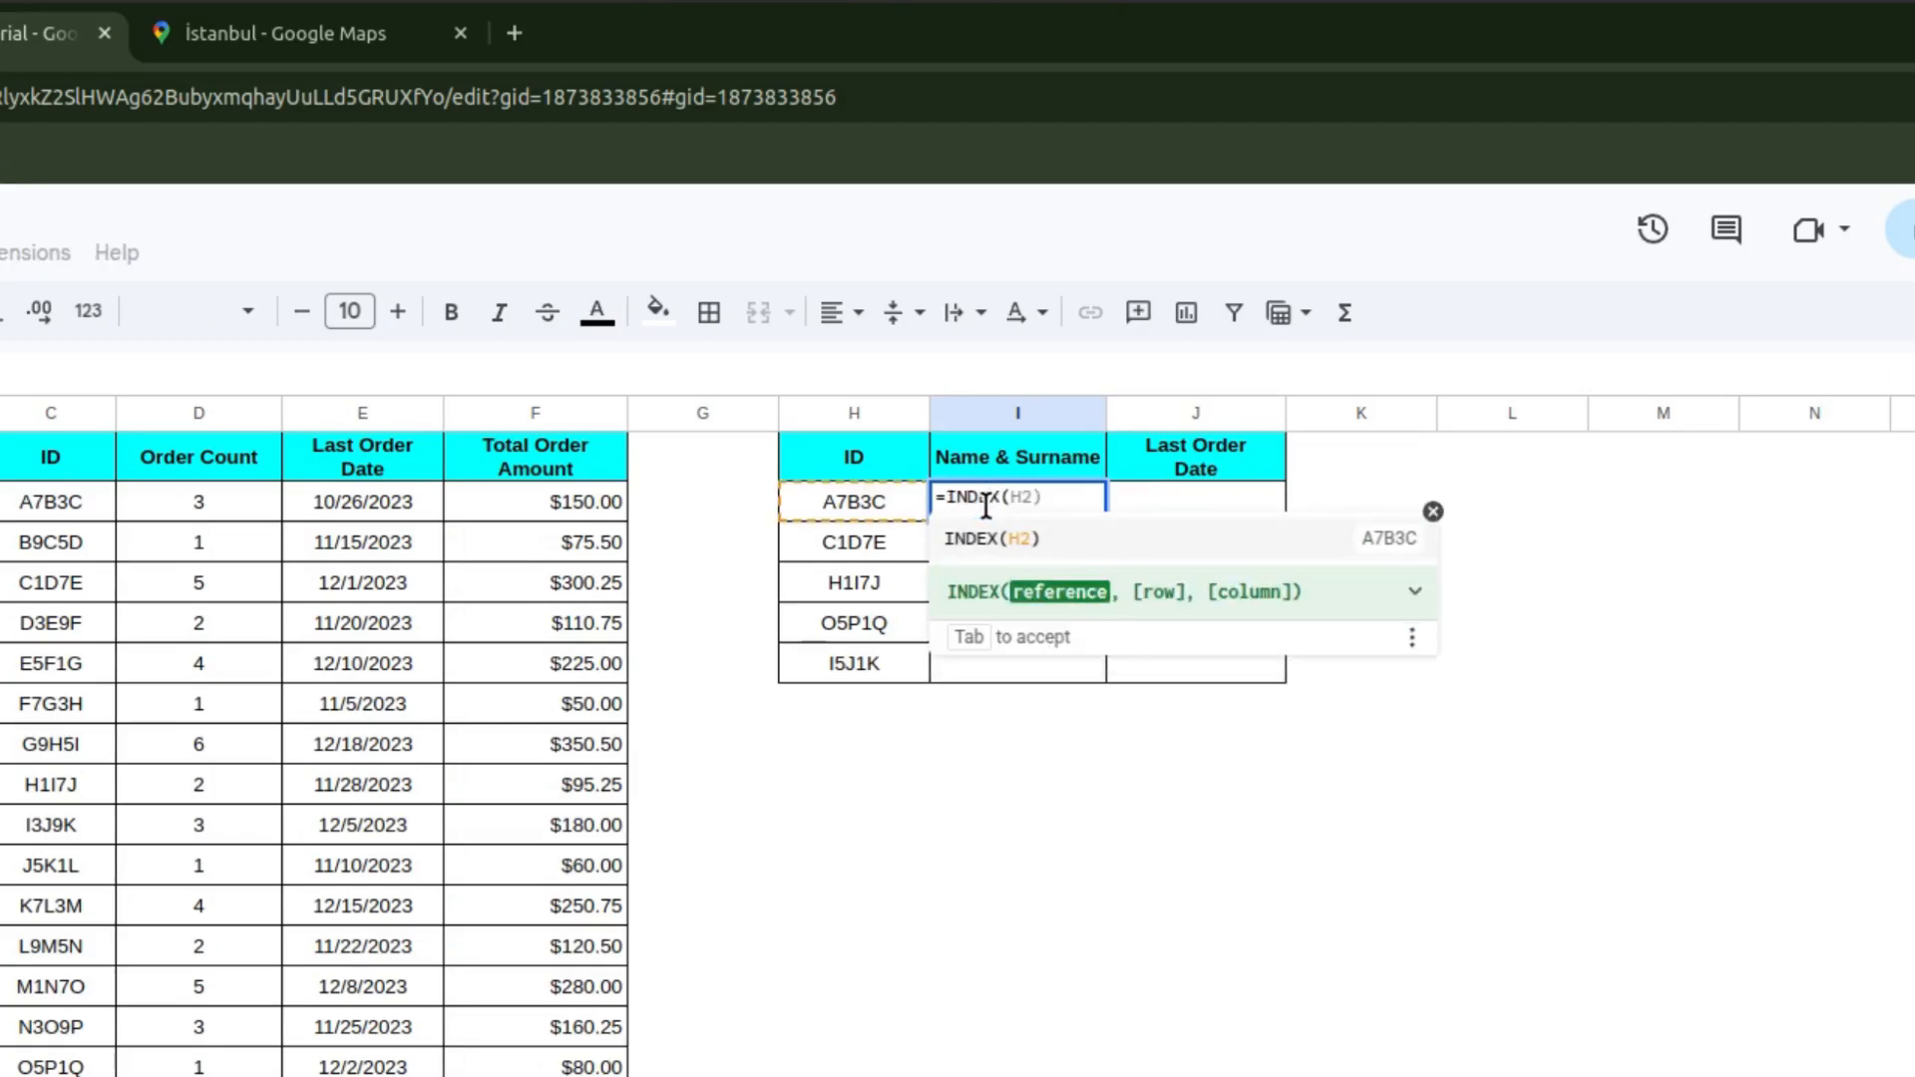
left_click_drag(0, 502, 362, 1076)
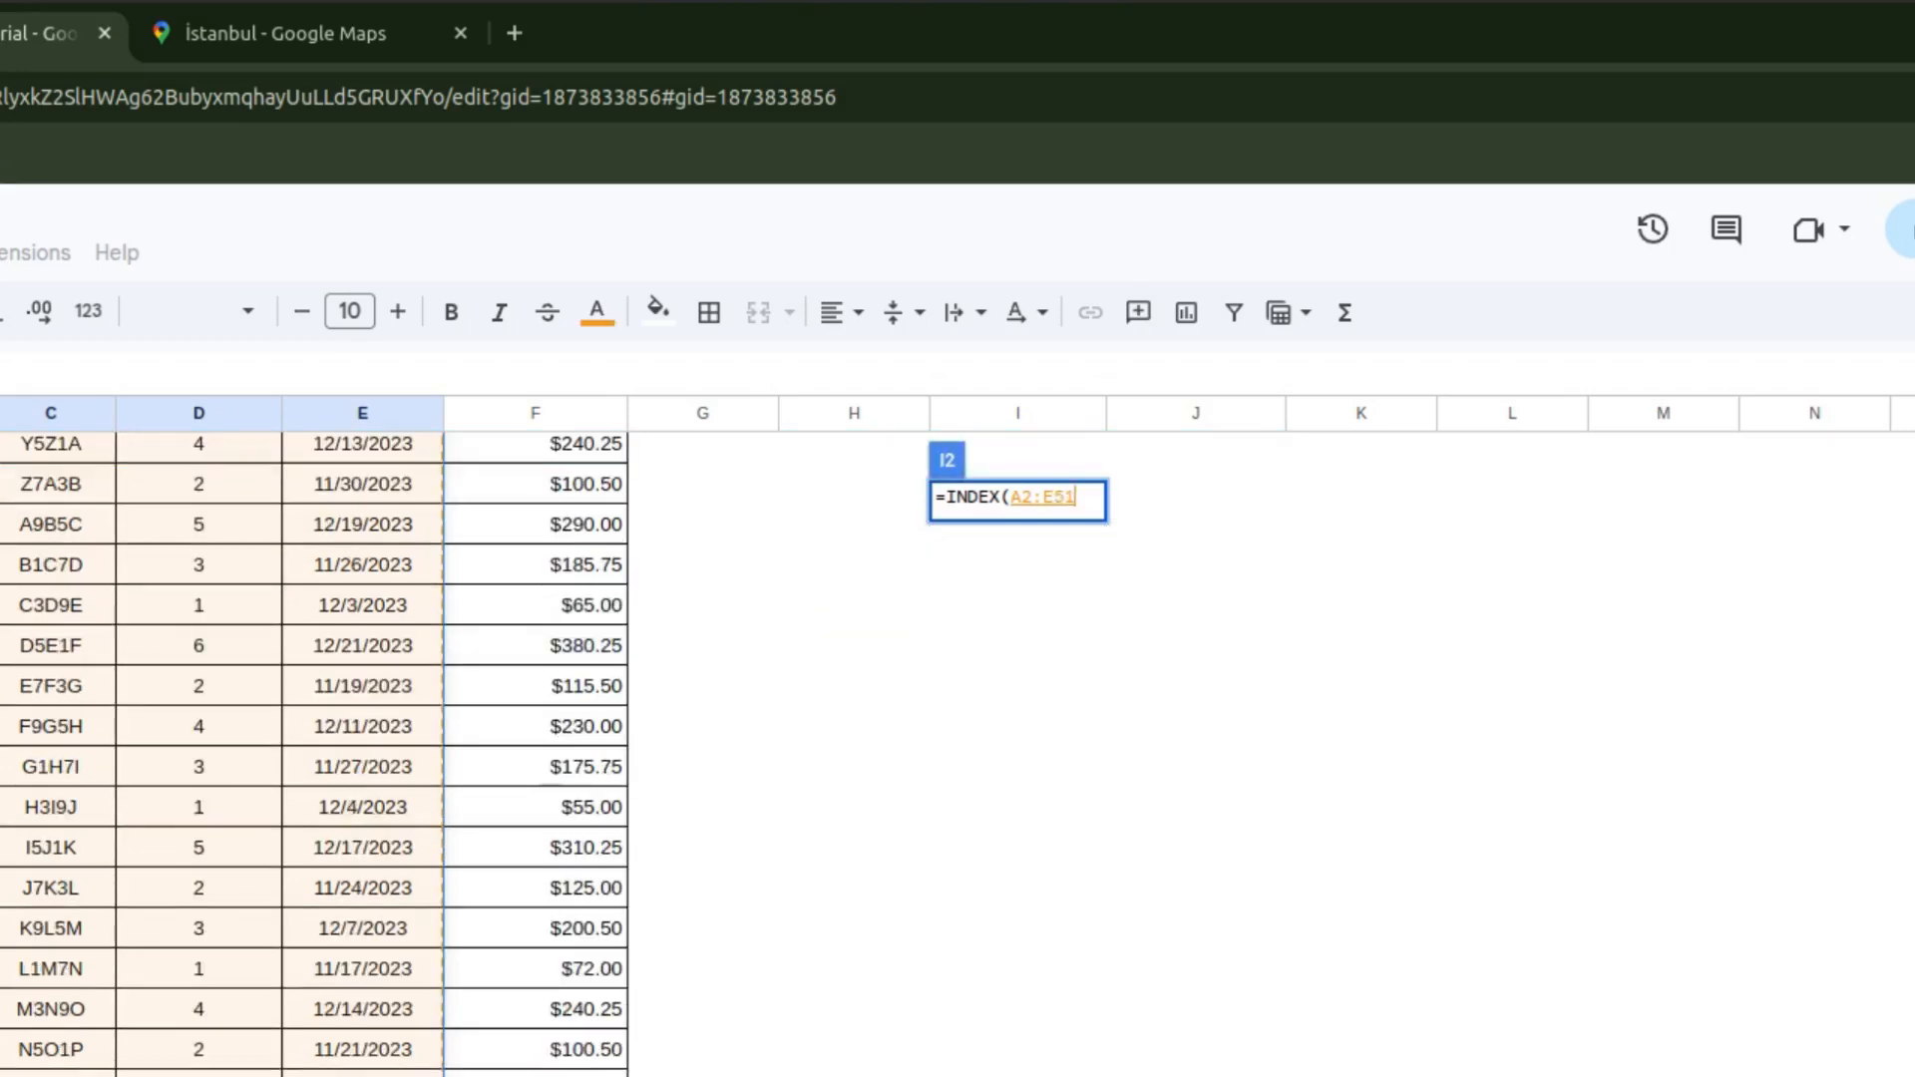
key("F4")
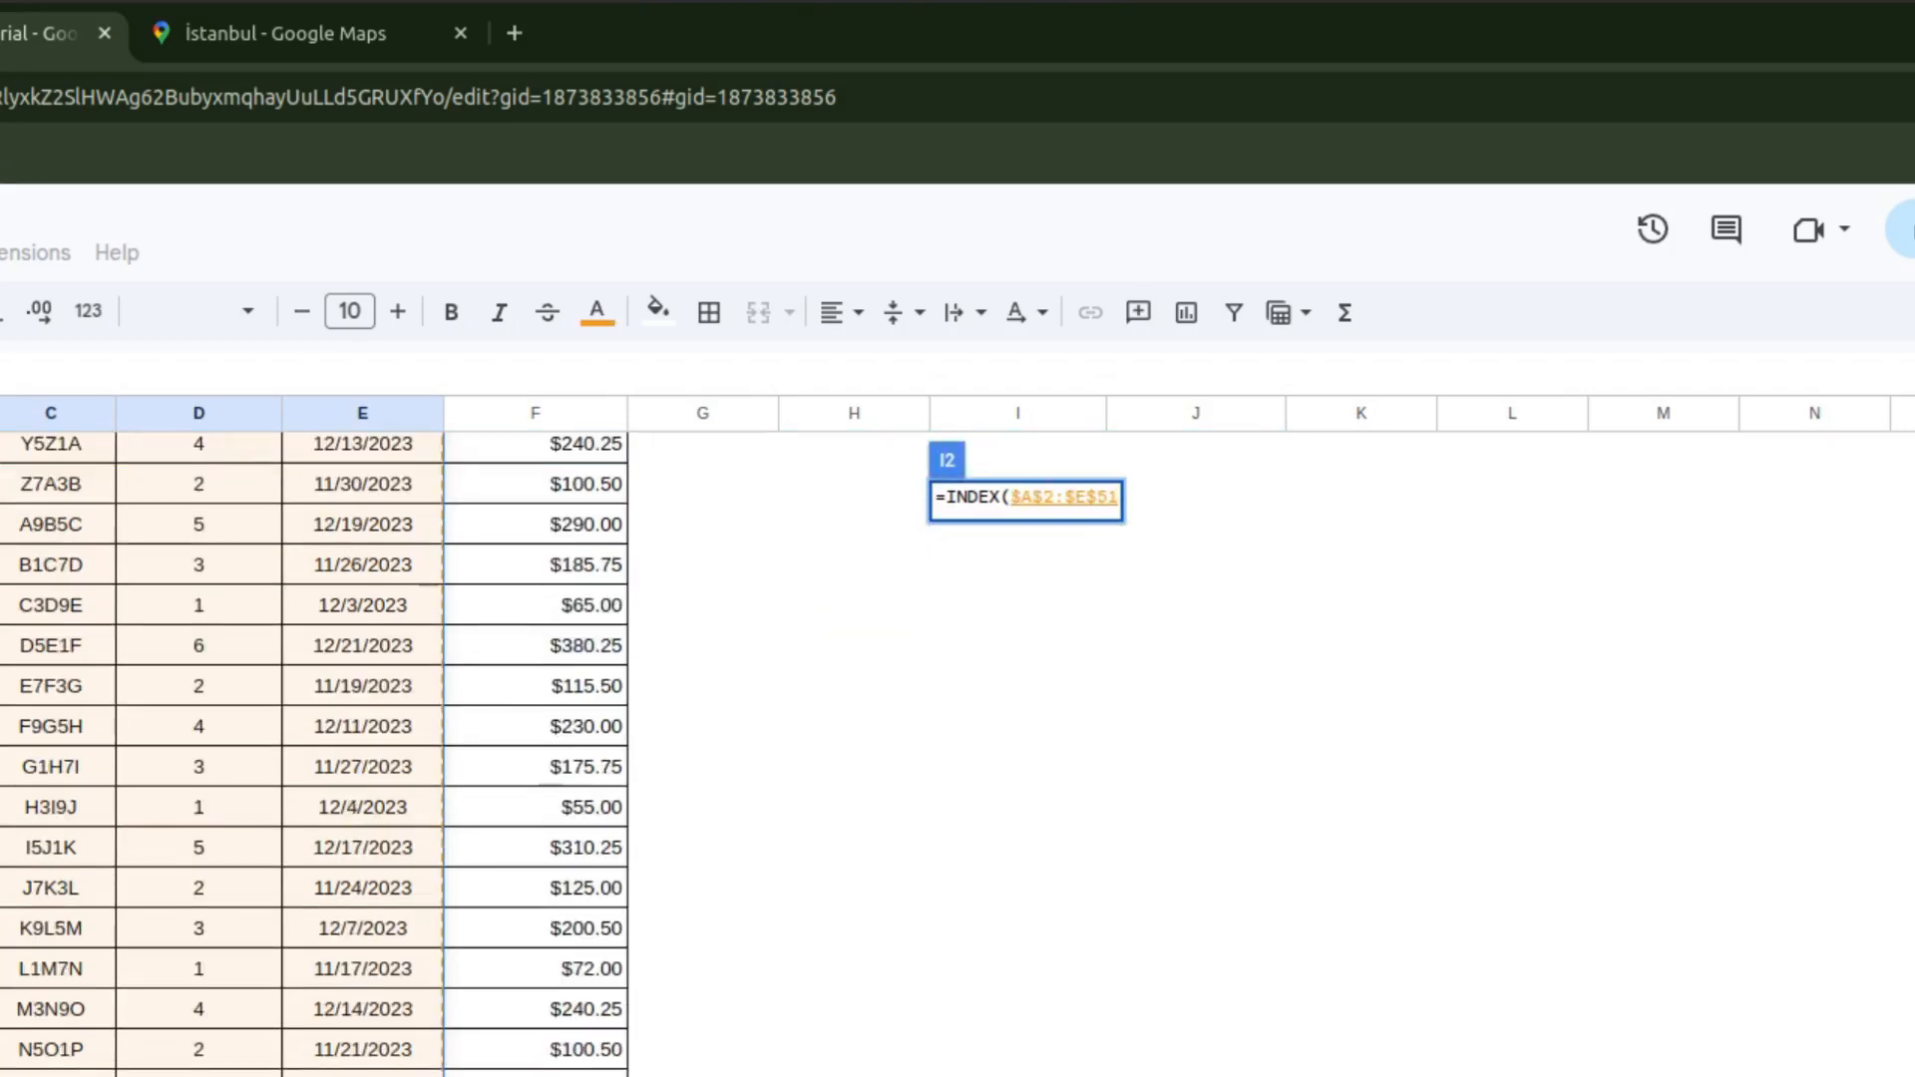
Step: Nest a MATCH function as the row argument of I2's INDEX formula, with H2 as its search key
type(",match")
key("Tab")
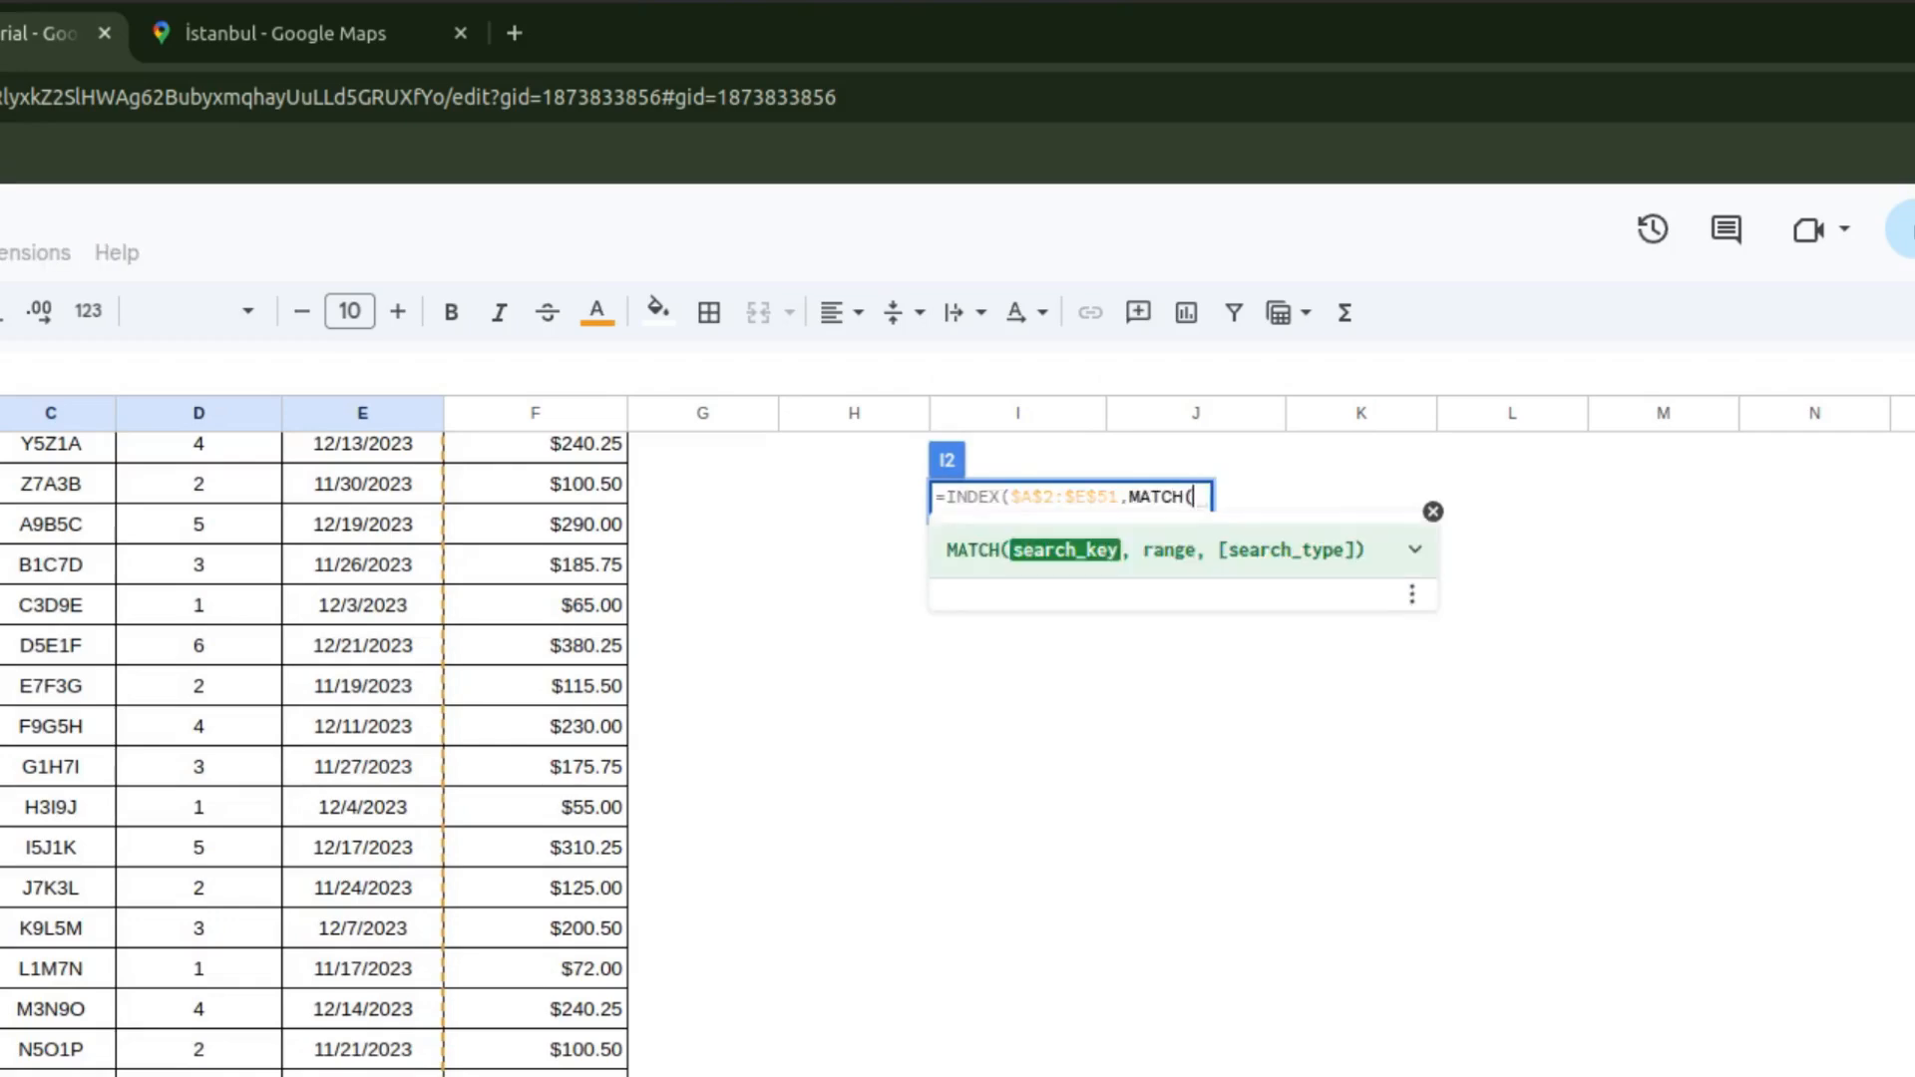
scroll(900, 630, "up", 12)
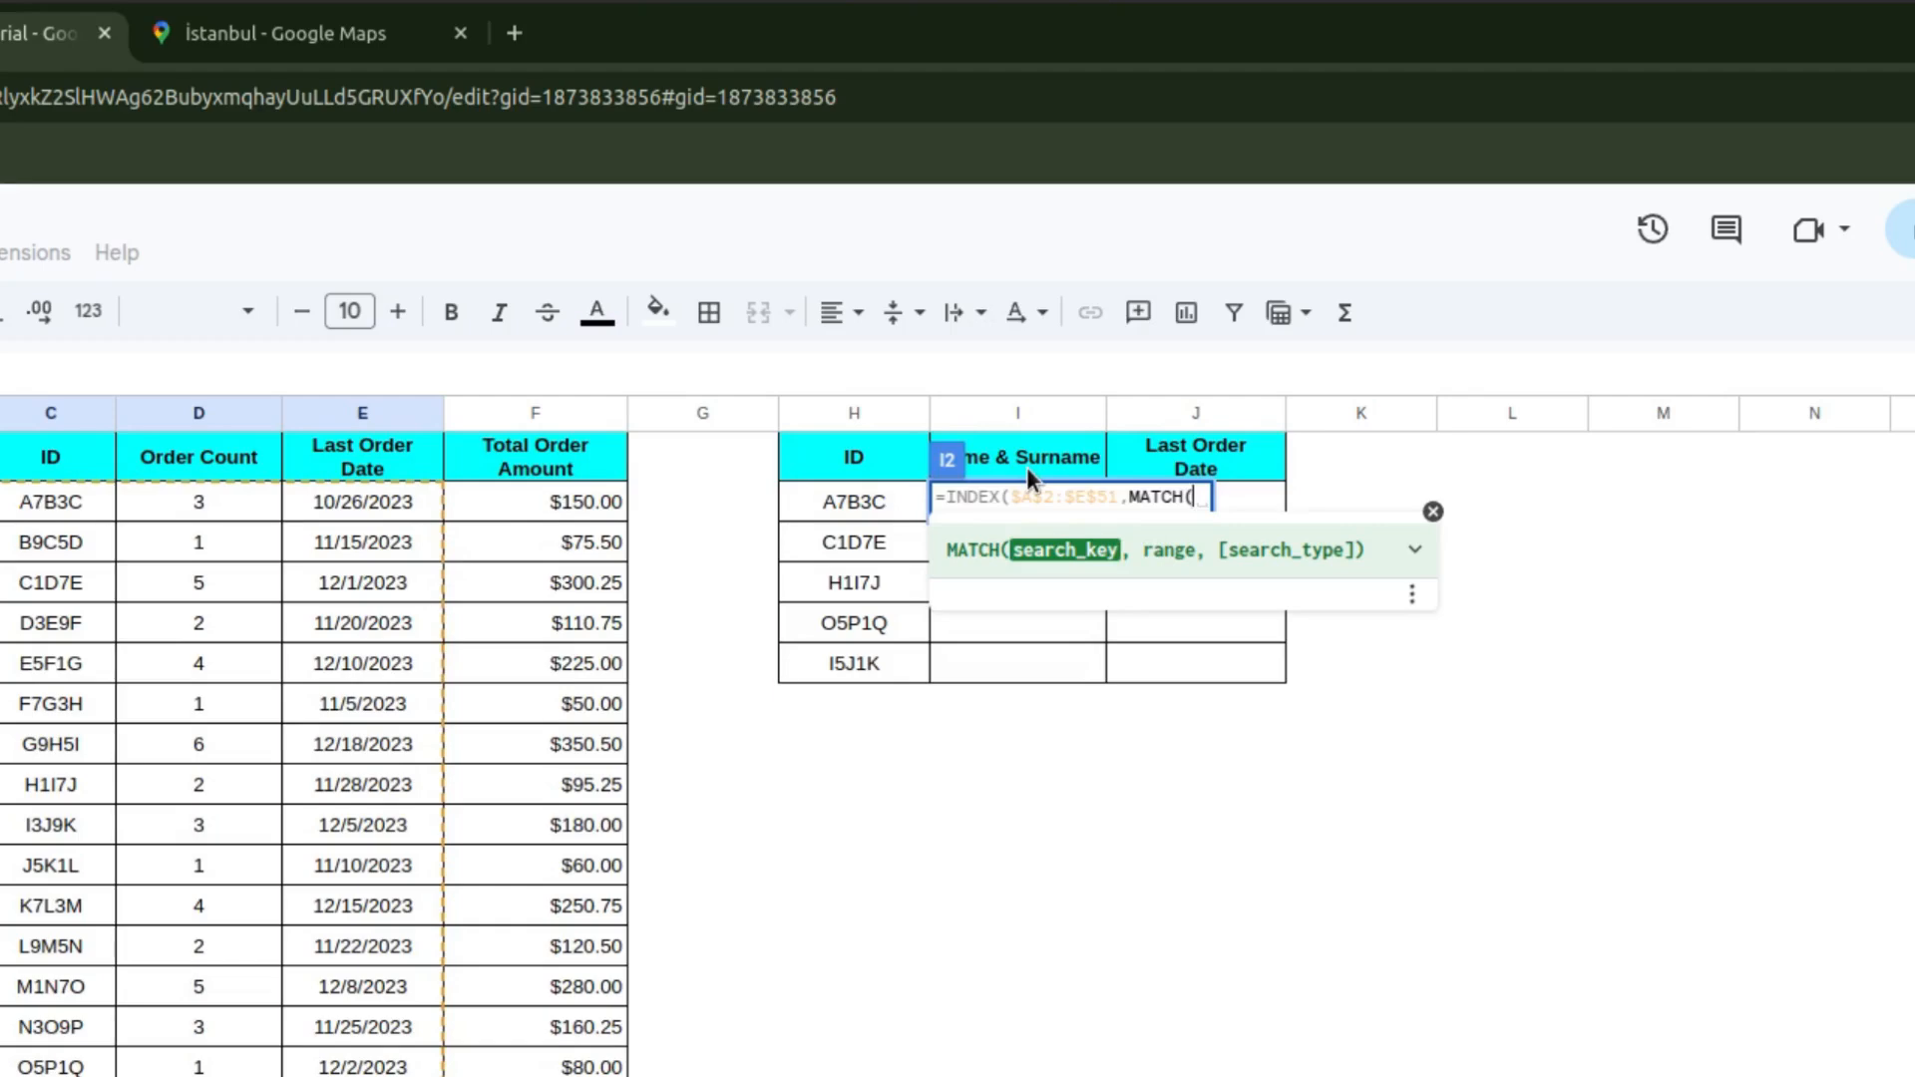
left_click(856, 512)
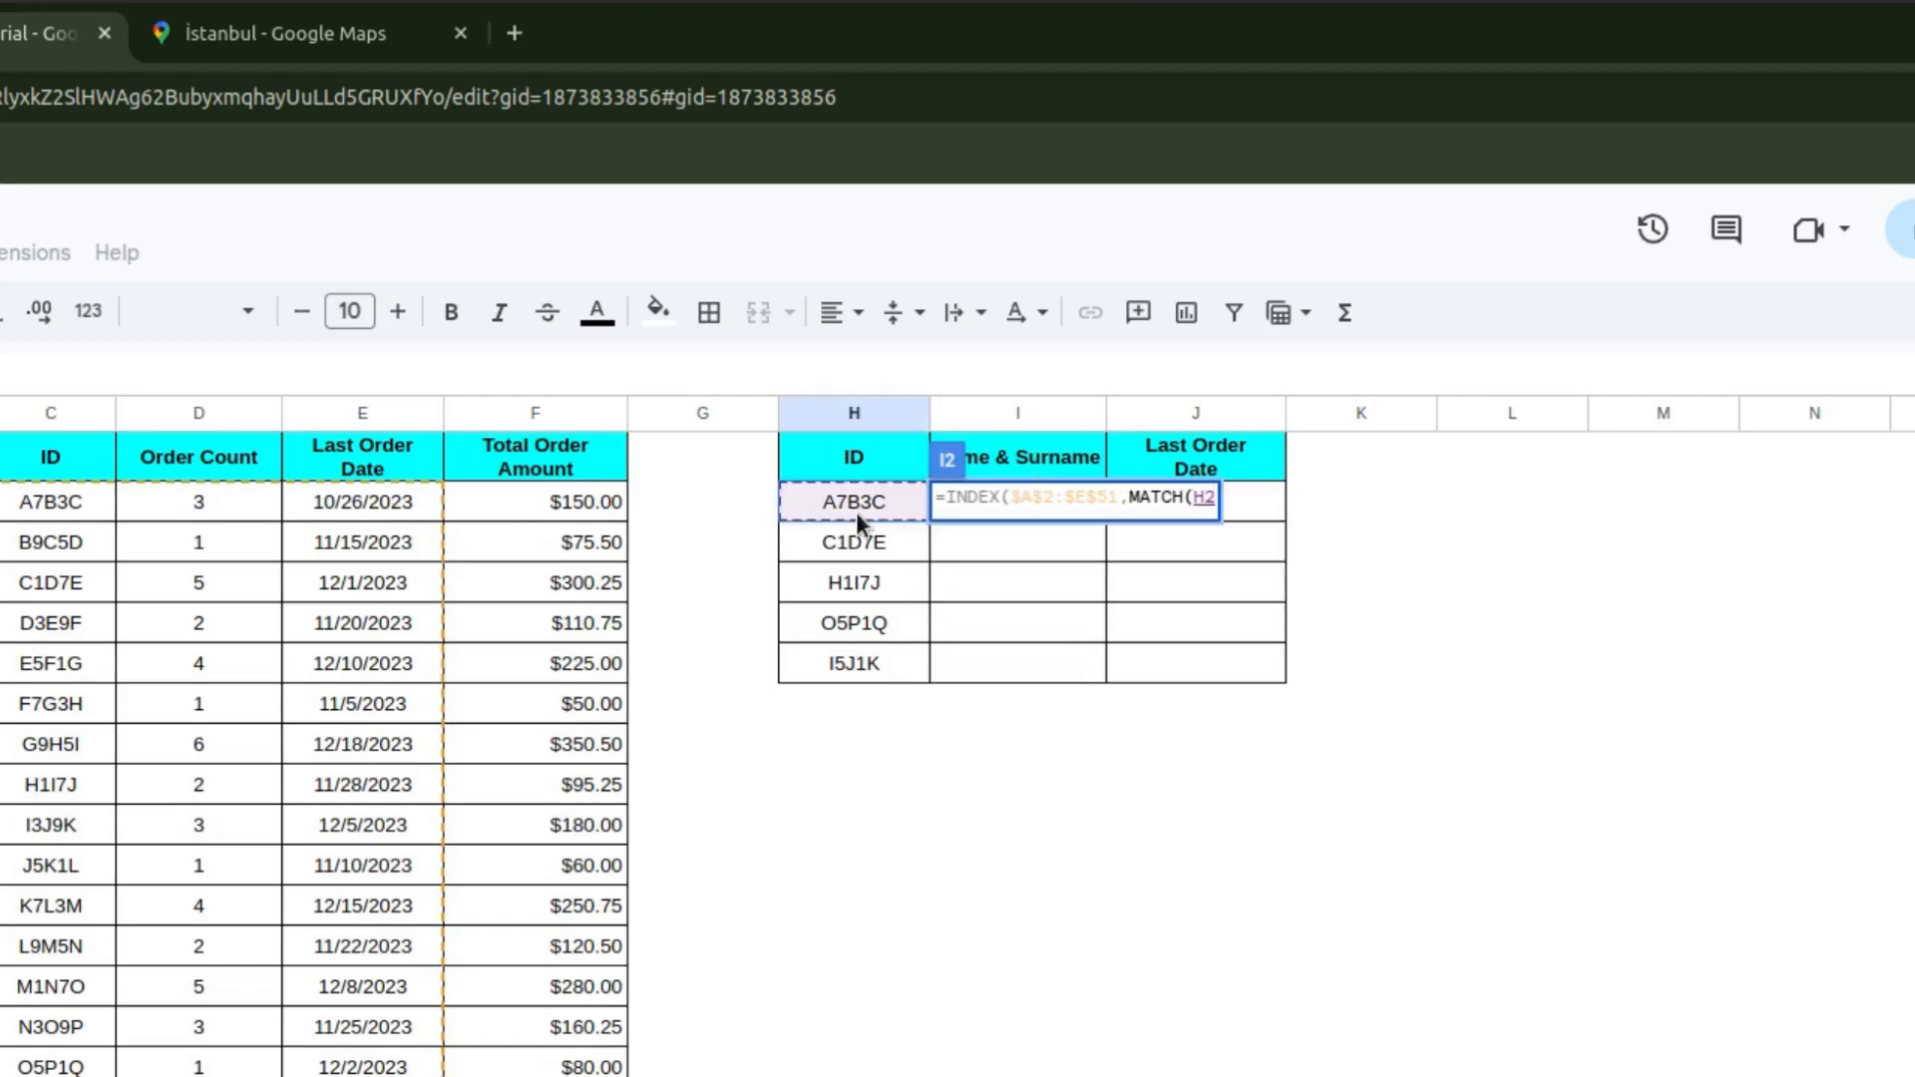
type(",")
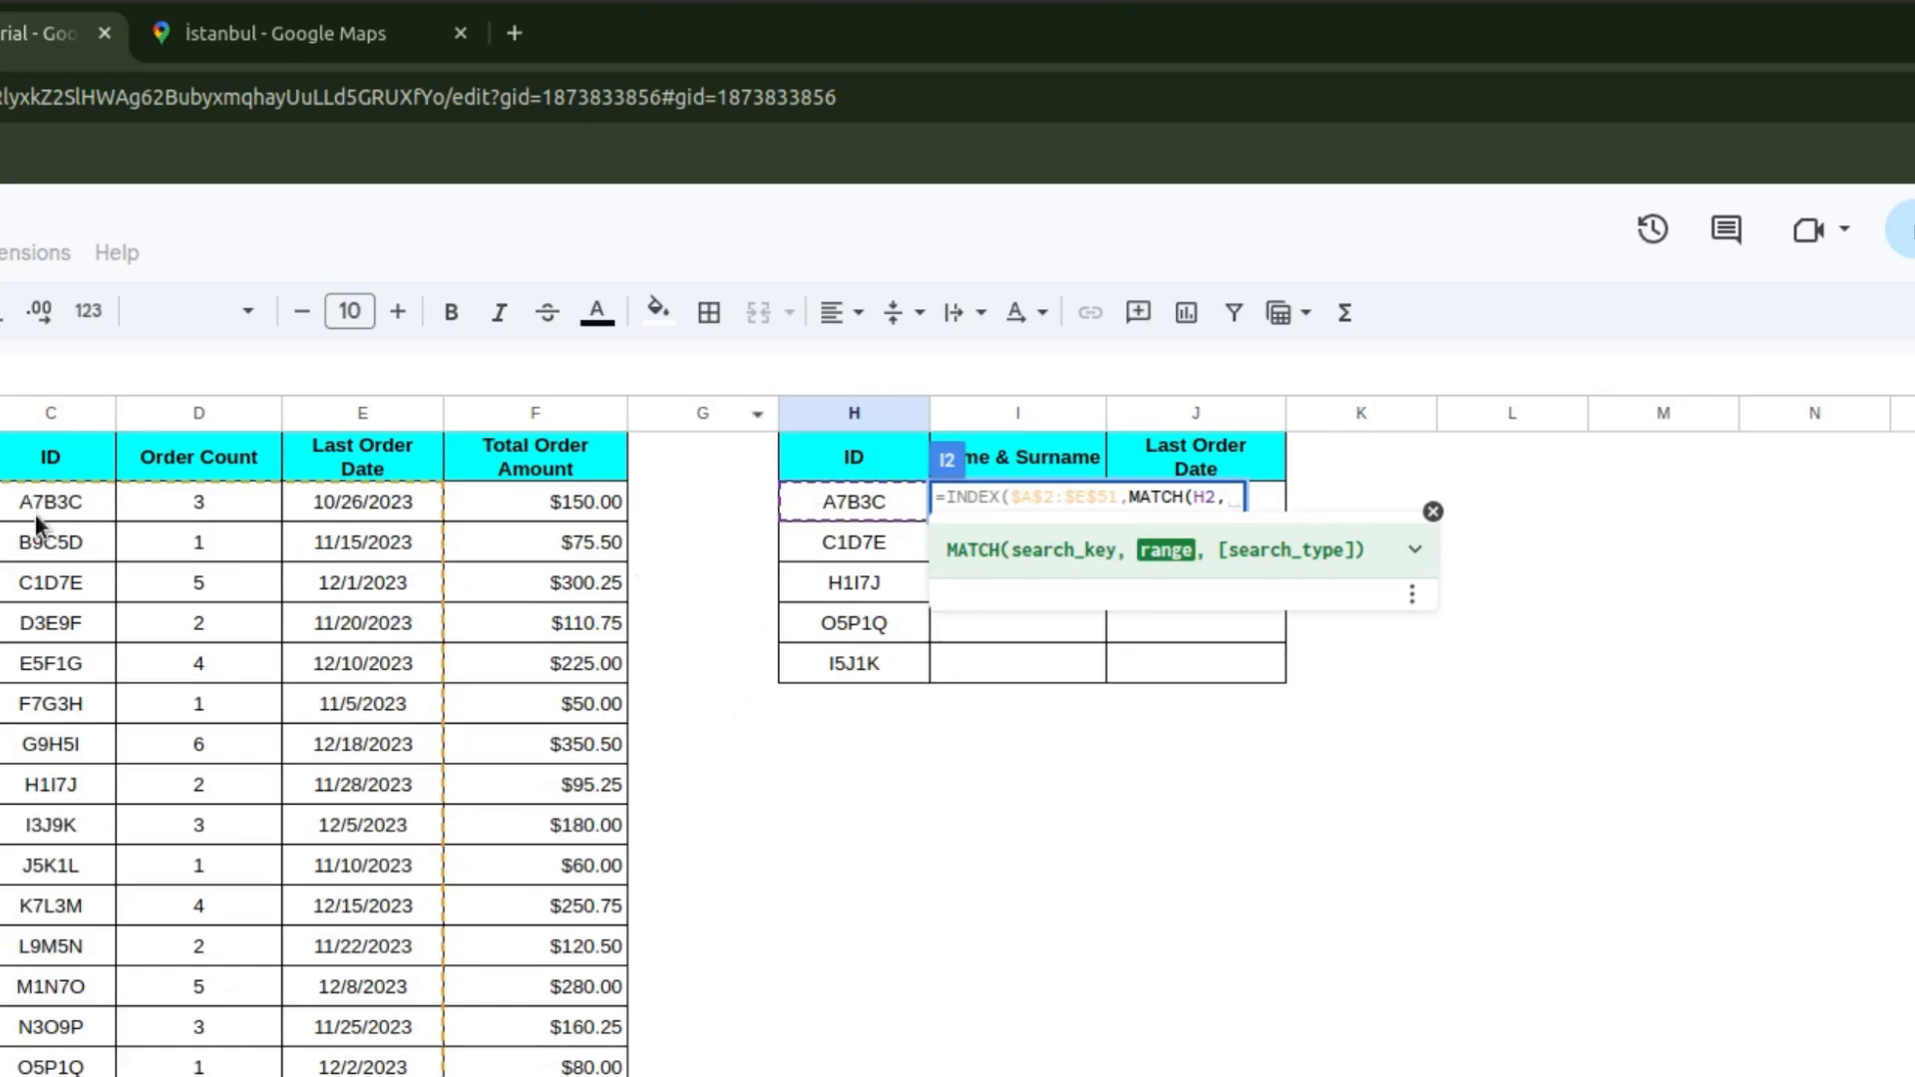
Step: Give the row MATCH in I2 the ID values as the absolute range $C$2:$C$51 with search type 0
left_click_drag(34, 512, 35, 546)
left_click_drag(36, 624, 28, 843)
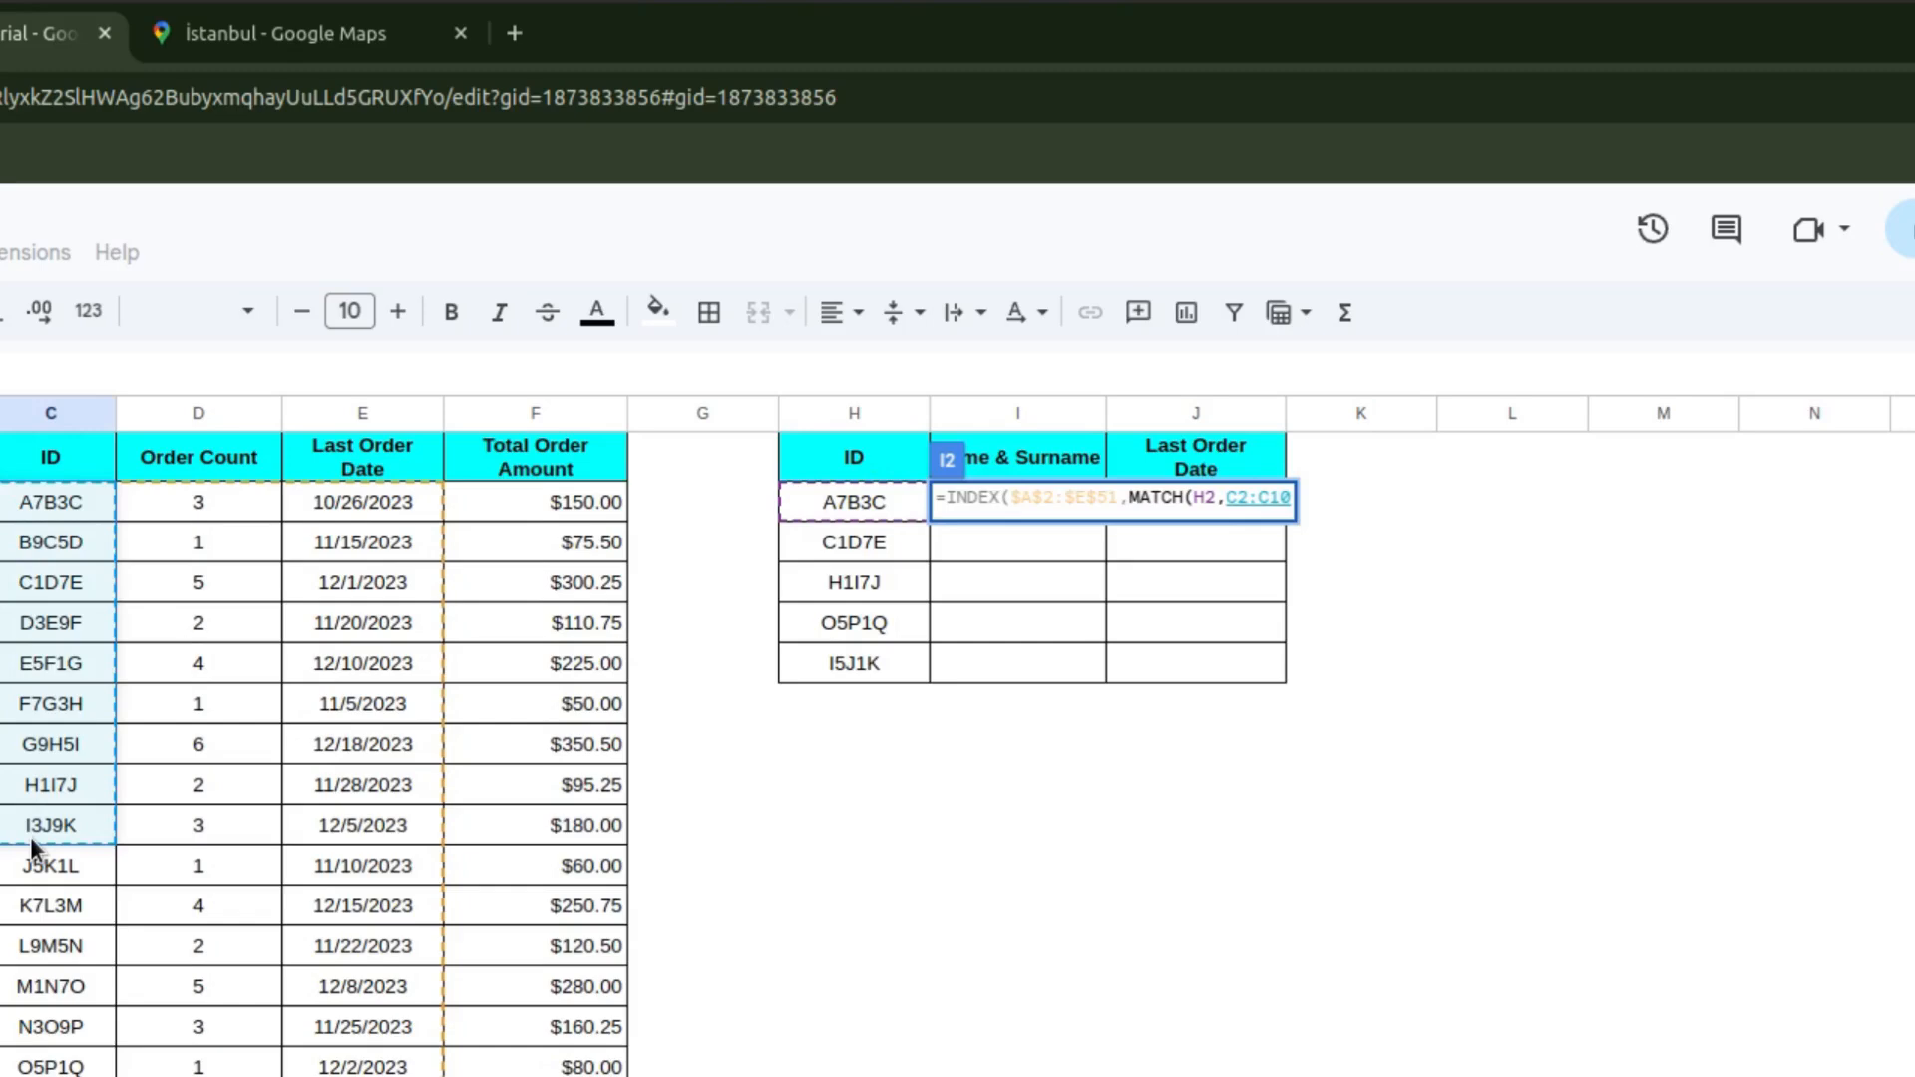
key("ctrl+shift+Down")
key("F4")
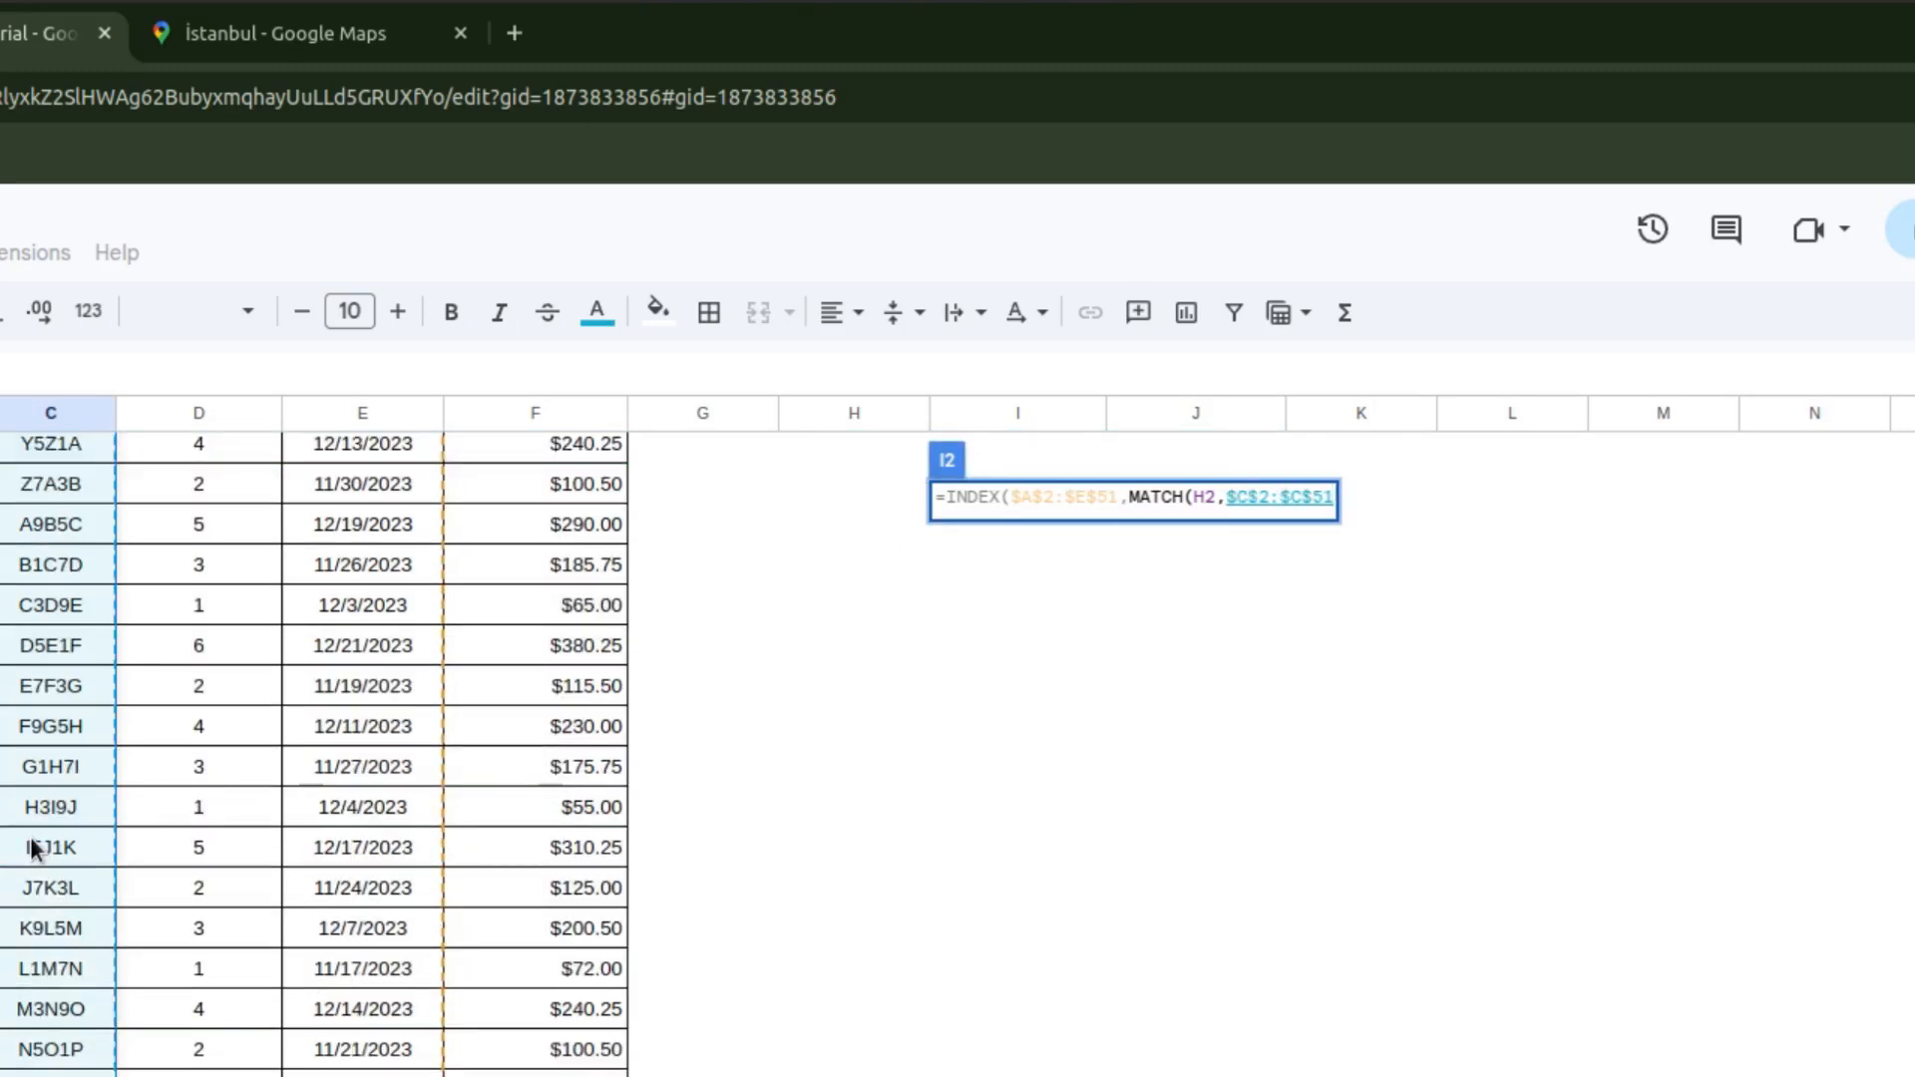
type(",0)")
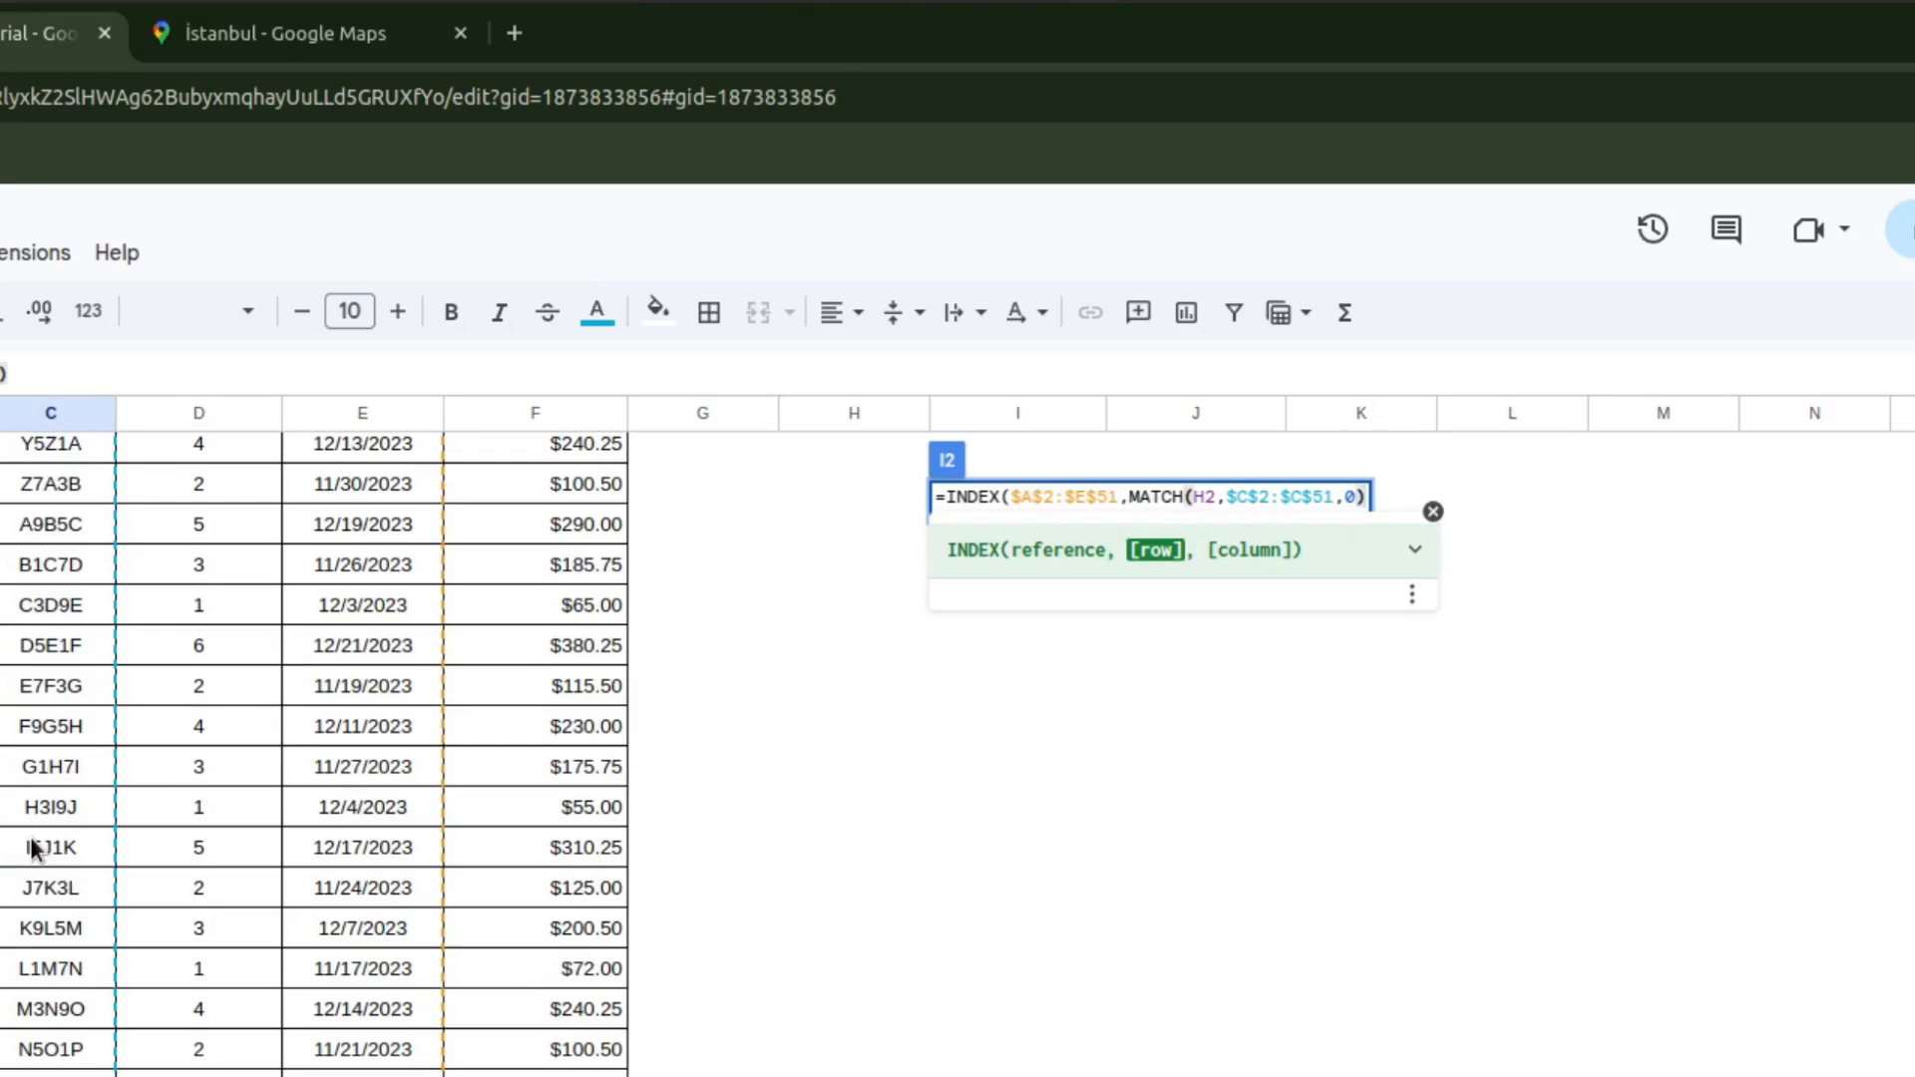
Step: Nest a second MATCH as the column argument of I2's INDEX formula, with header cell I1 as its search key
type(",")
scroll(25, 848, "up", 10)
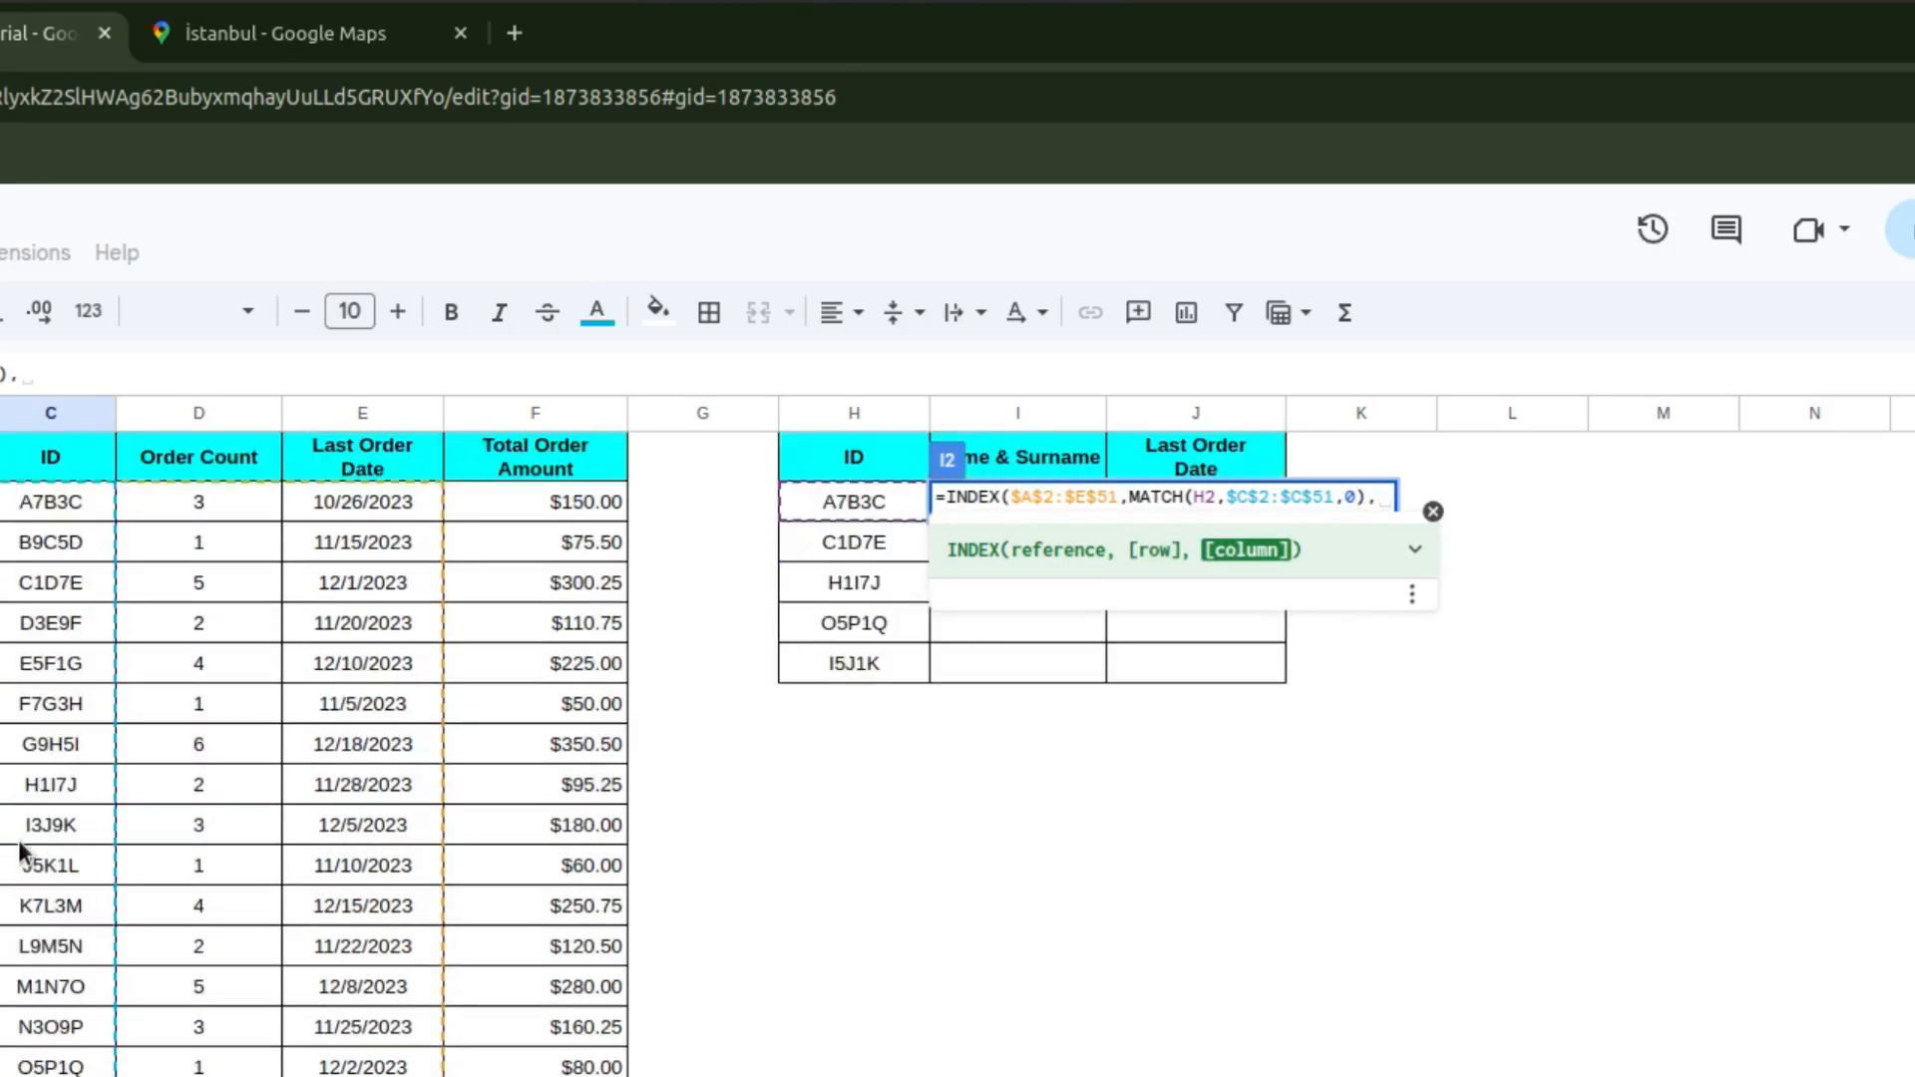
type("match")
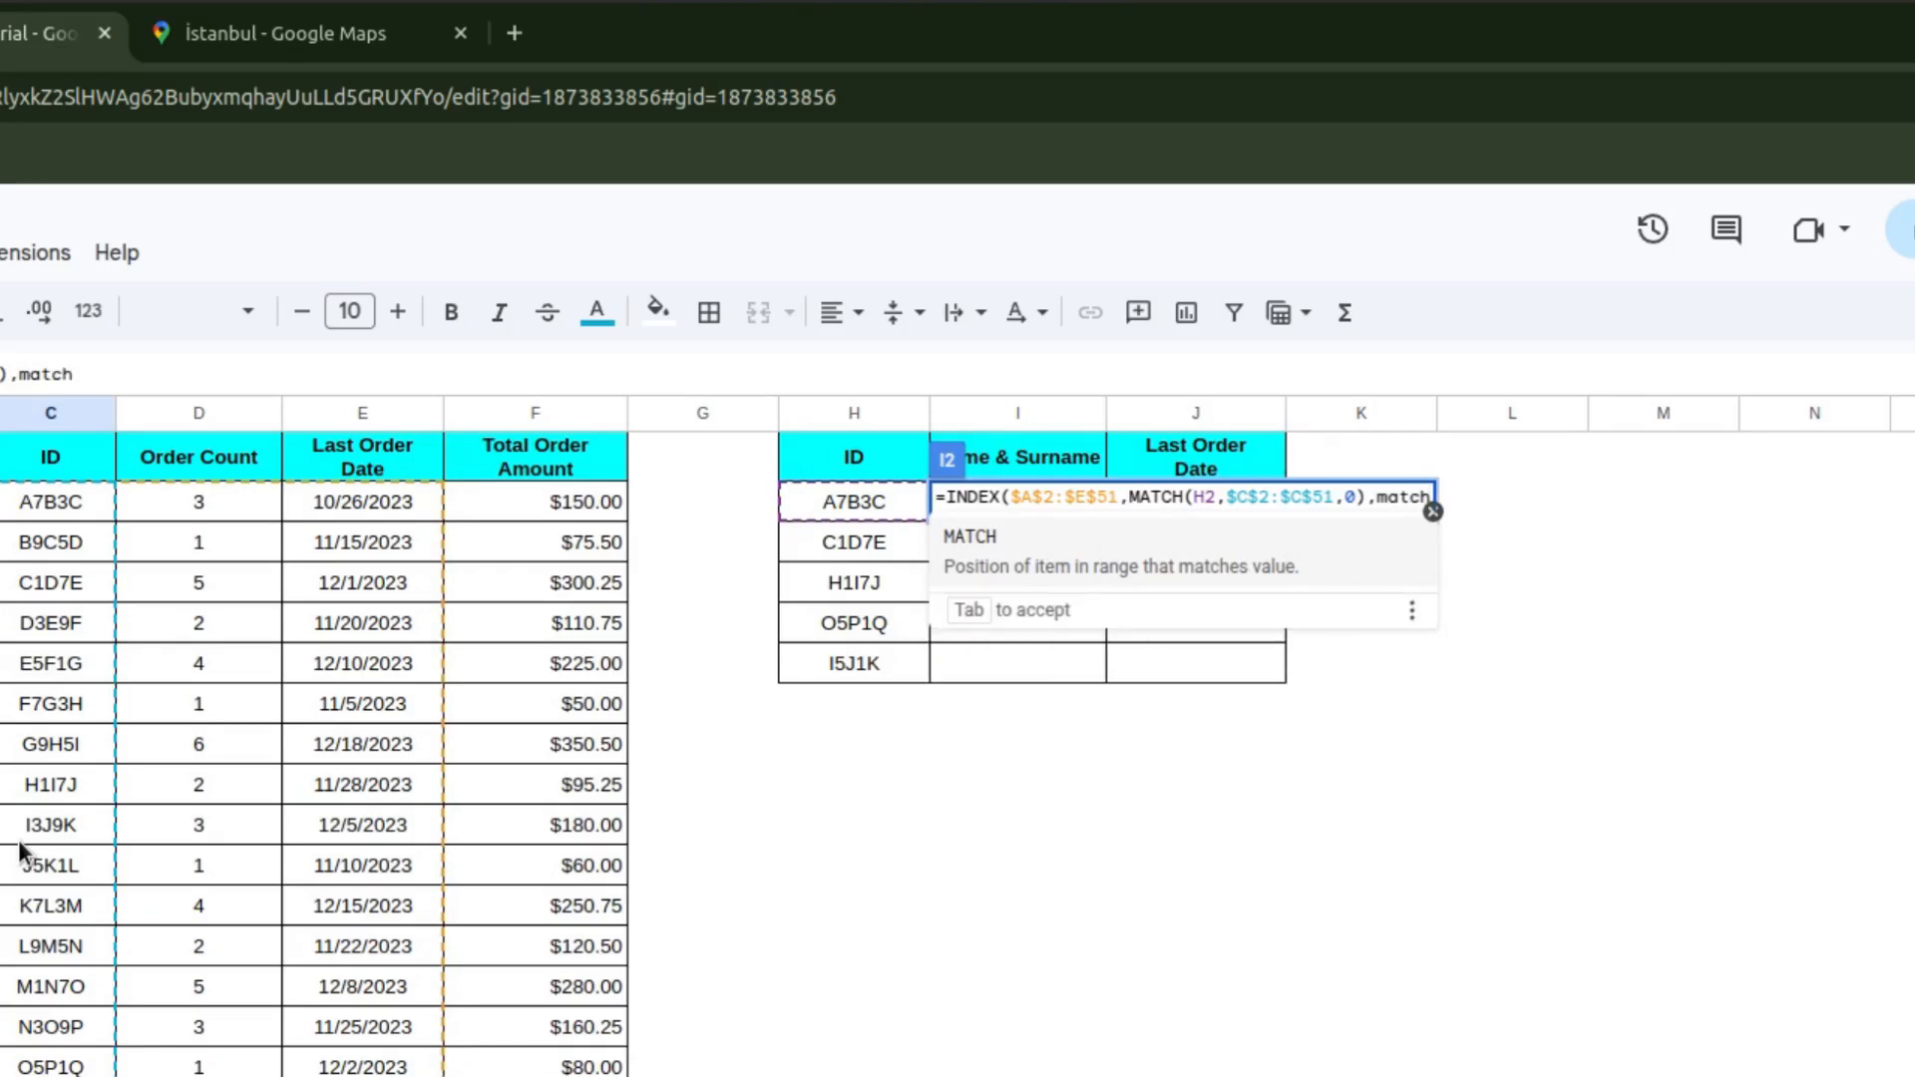
key("Tab")
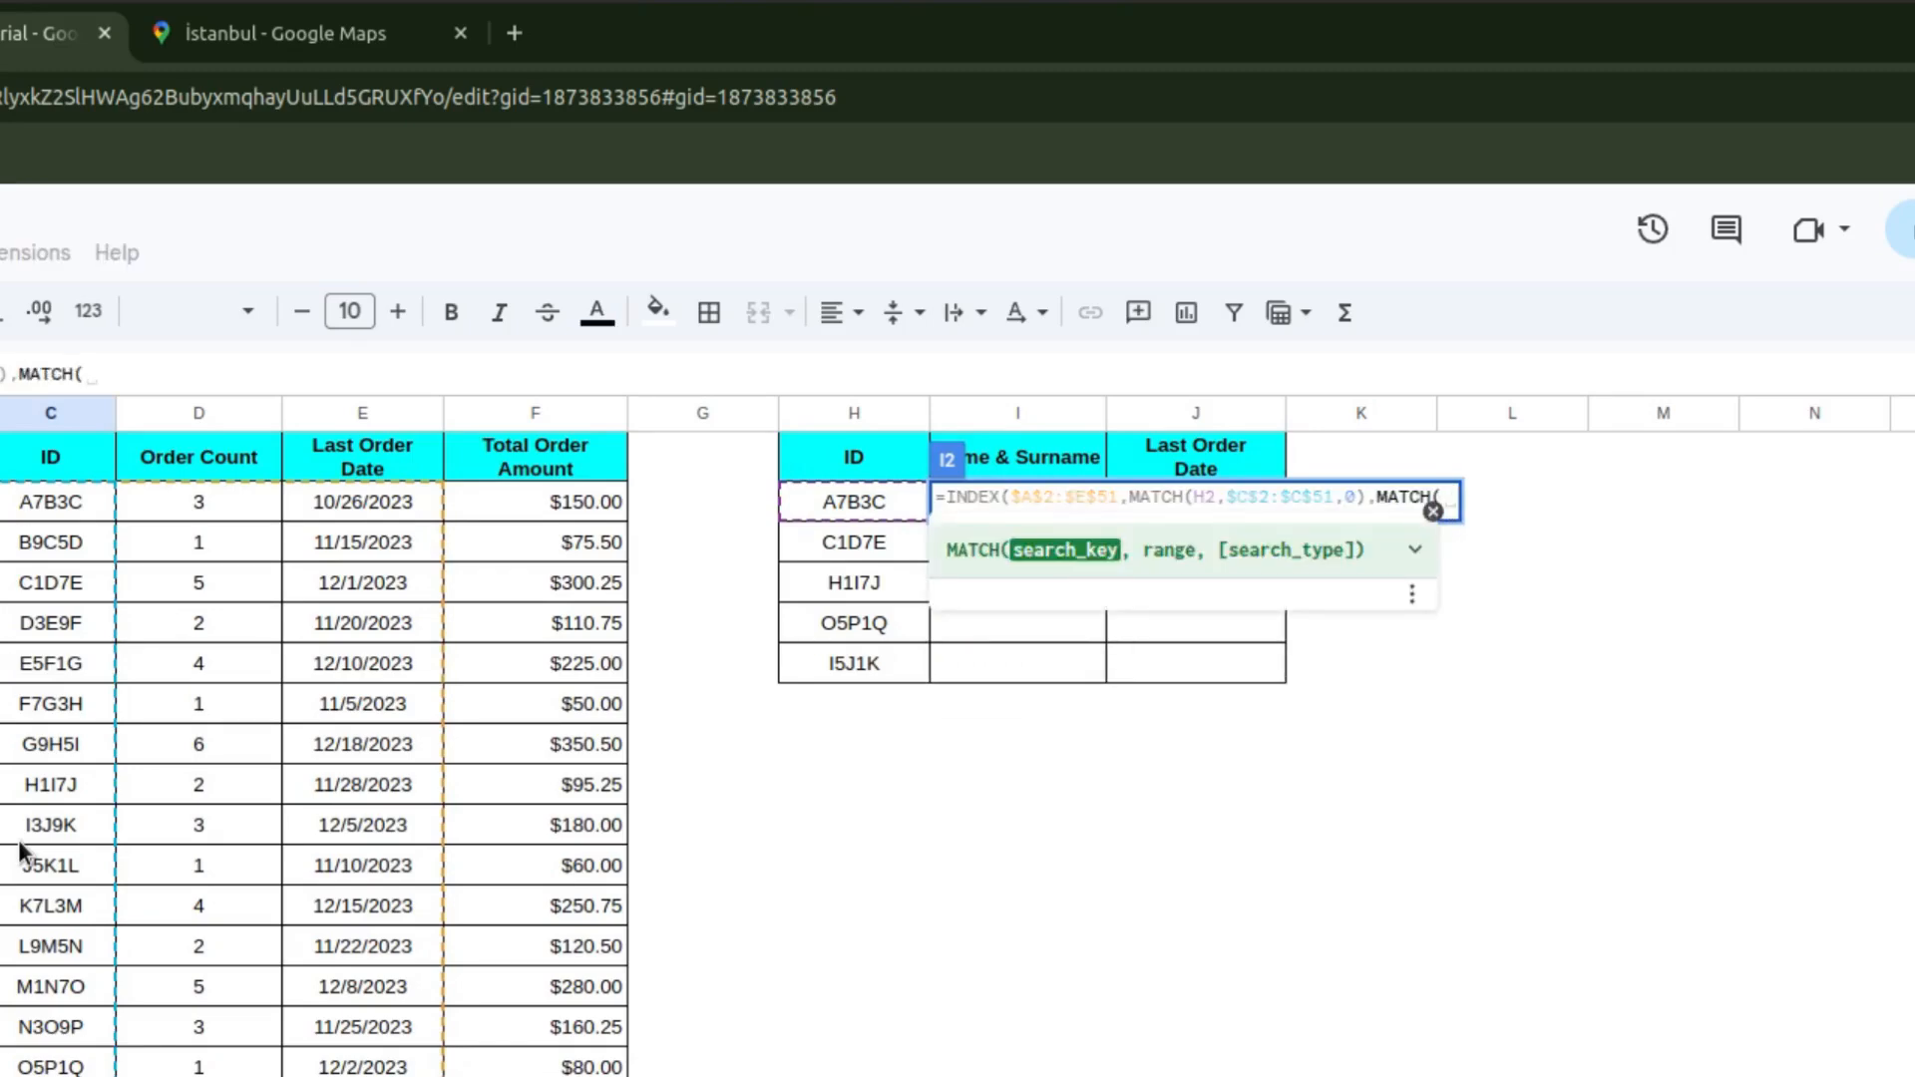
left_click(1037, 454)
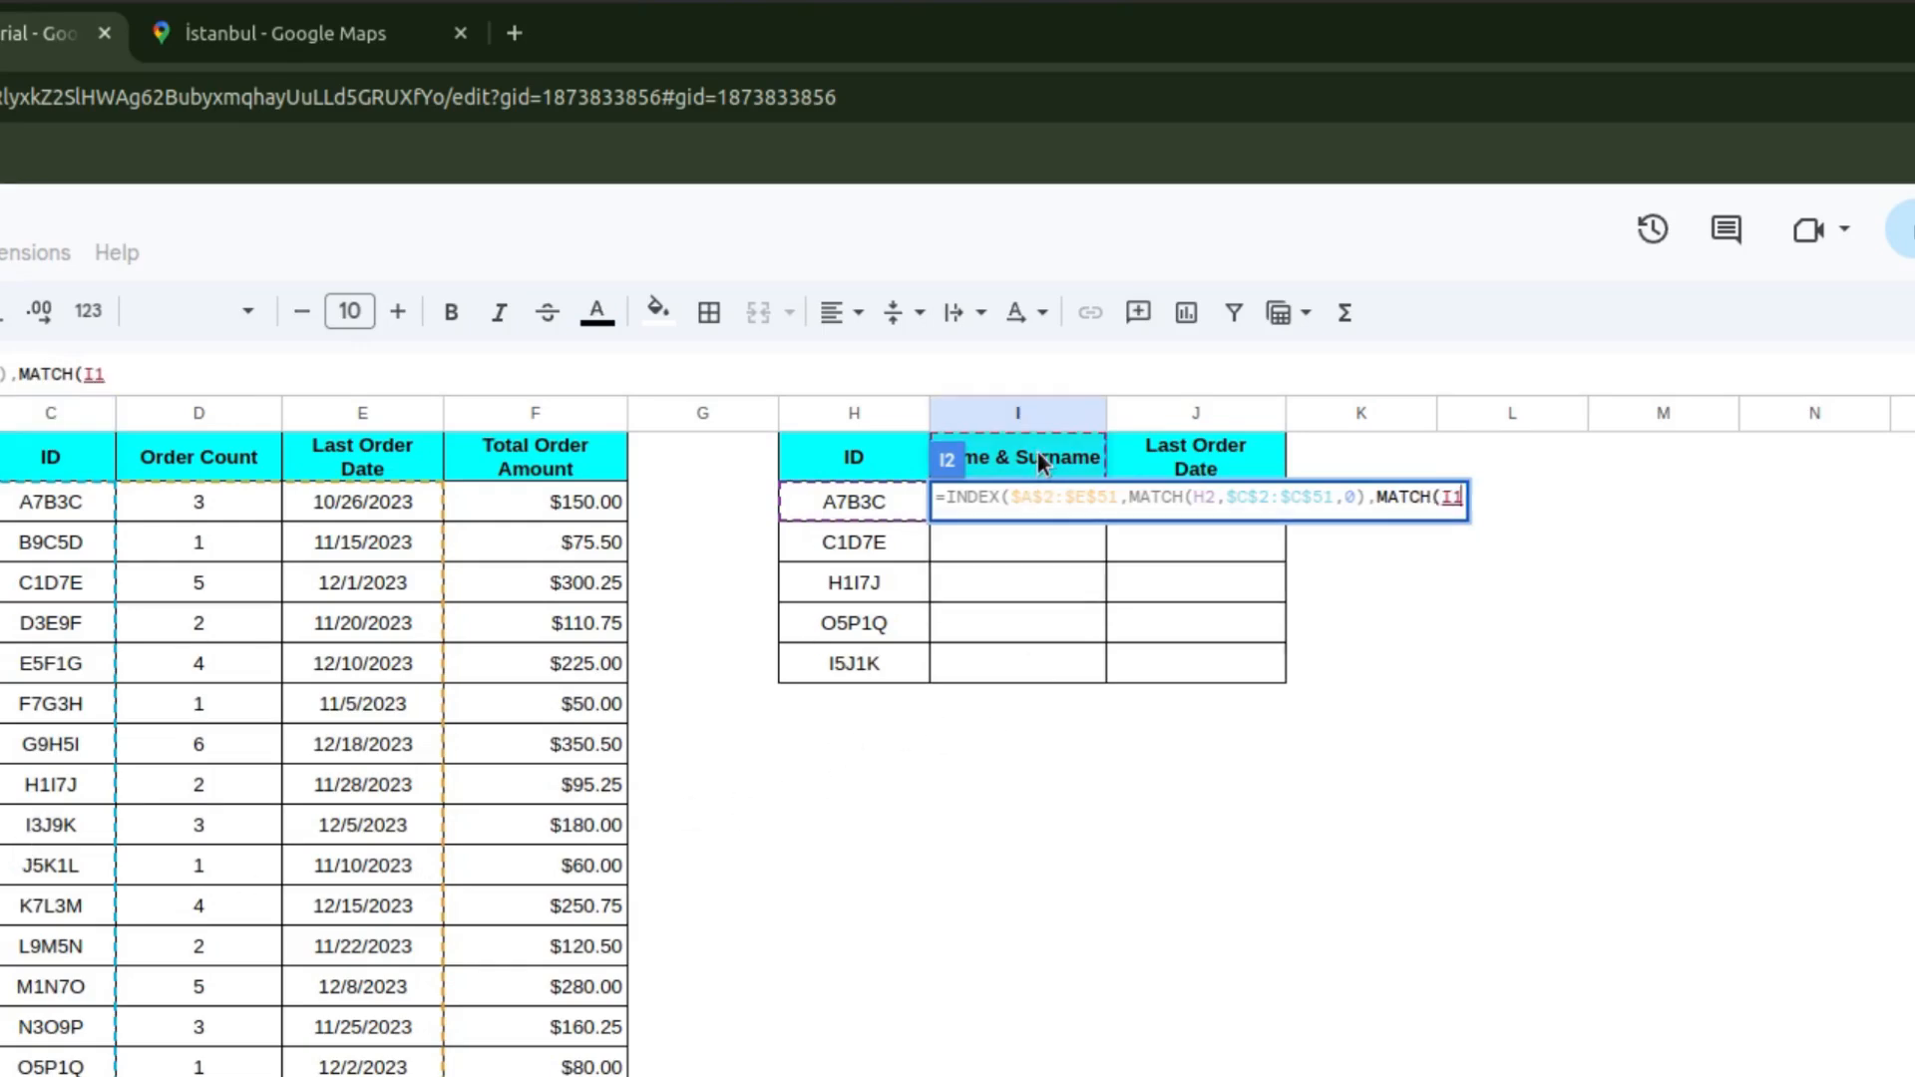
type(",")
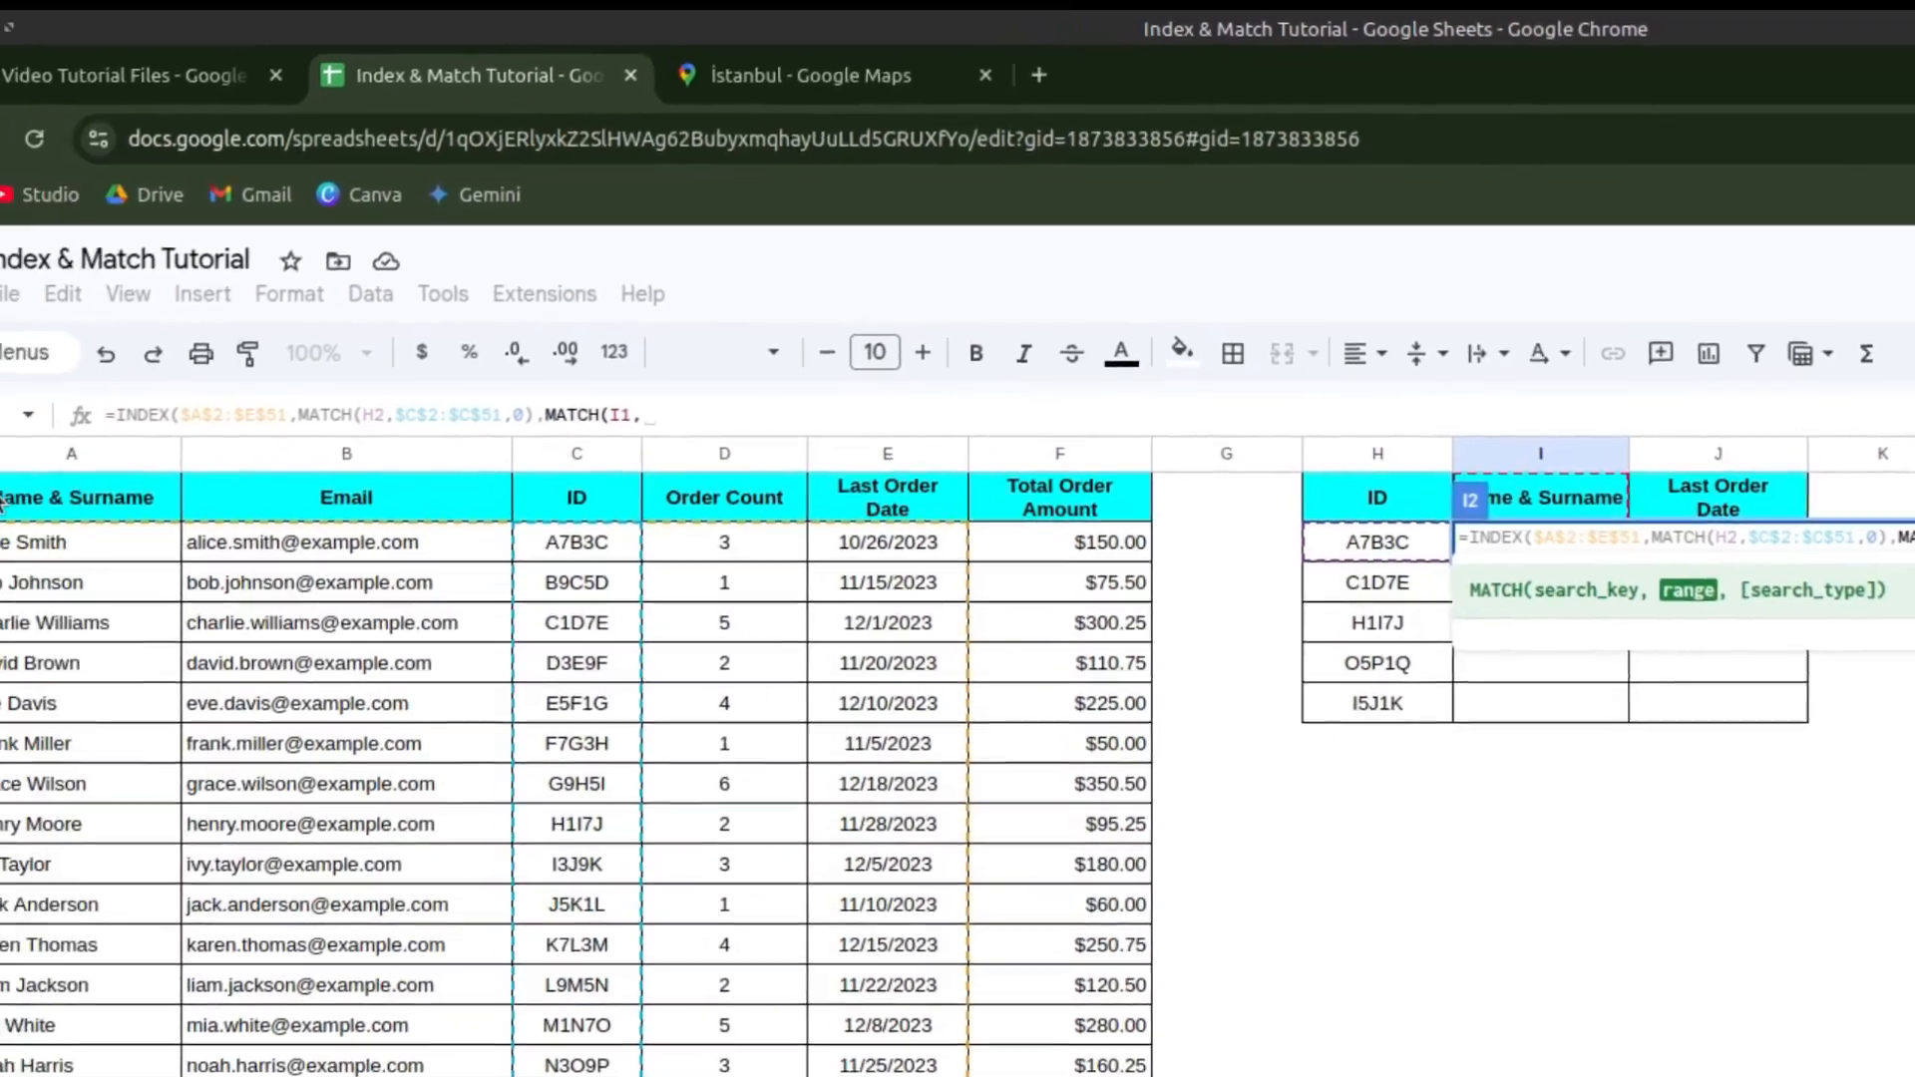
Step: Give the column MATCH in I2 the absolute header range $A$1:$E$1 and search type 0, and complete the formula
left_click_drag(235, 514, 979, 493)
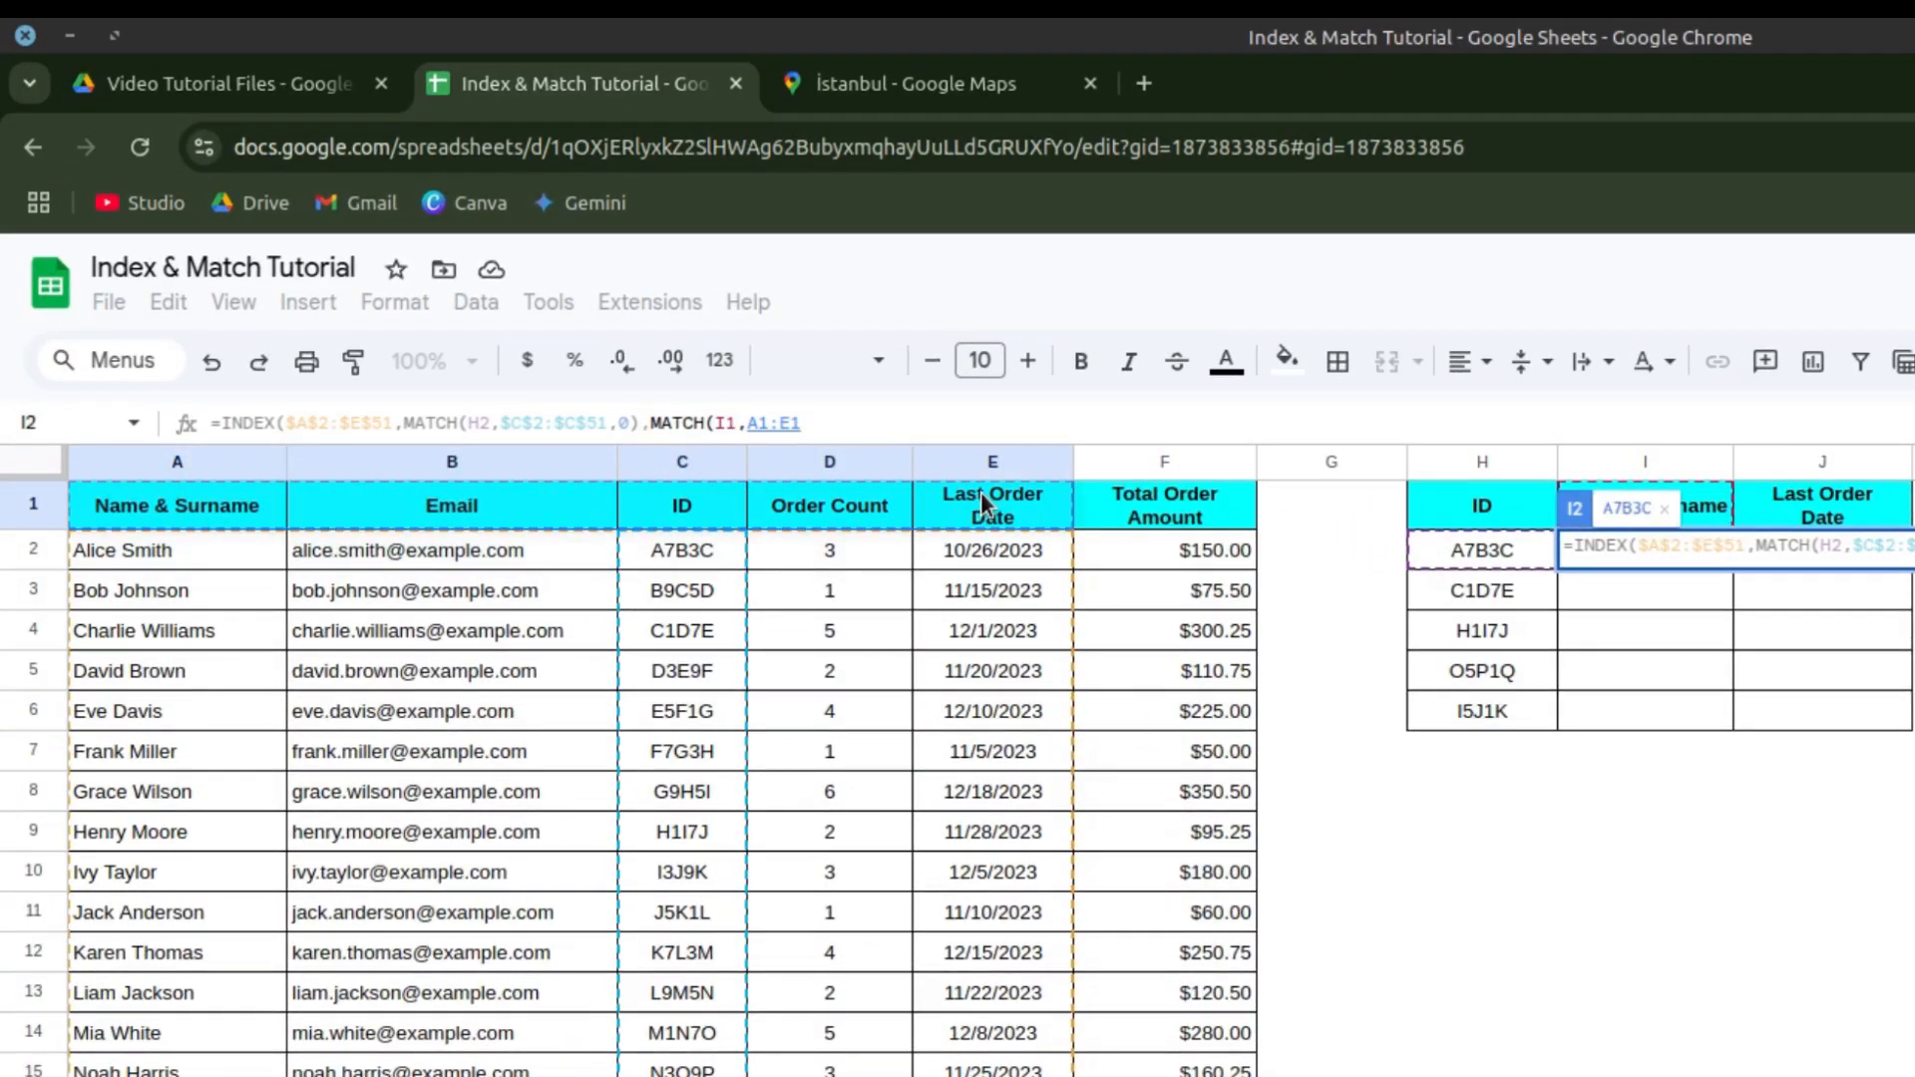
key("F4")
type(",0")
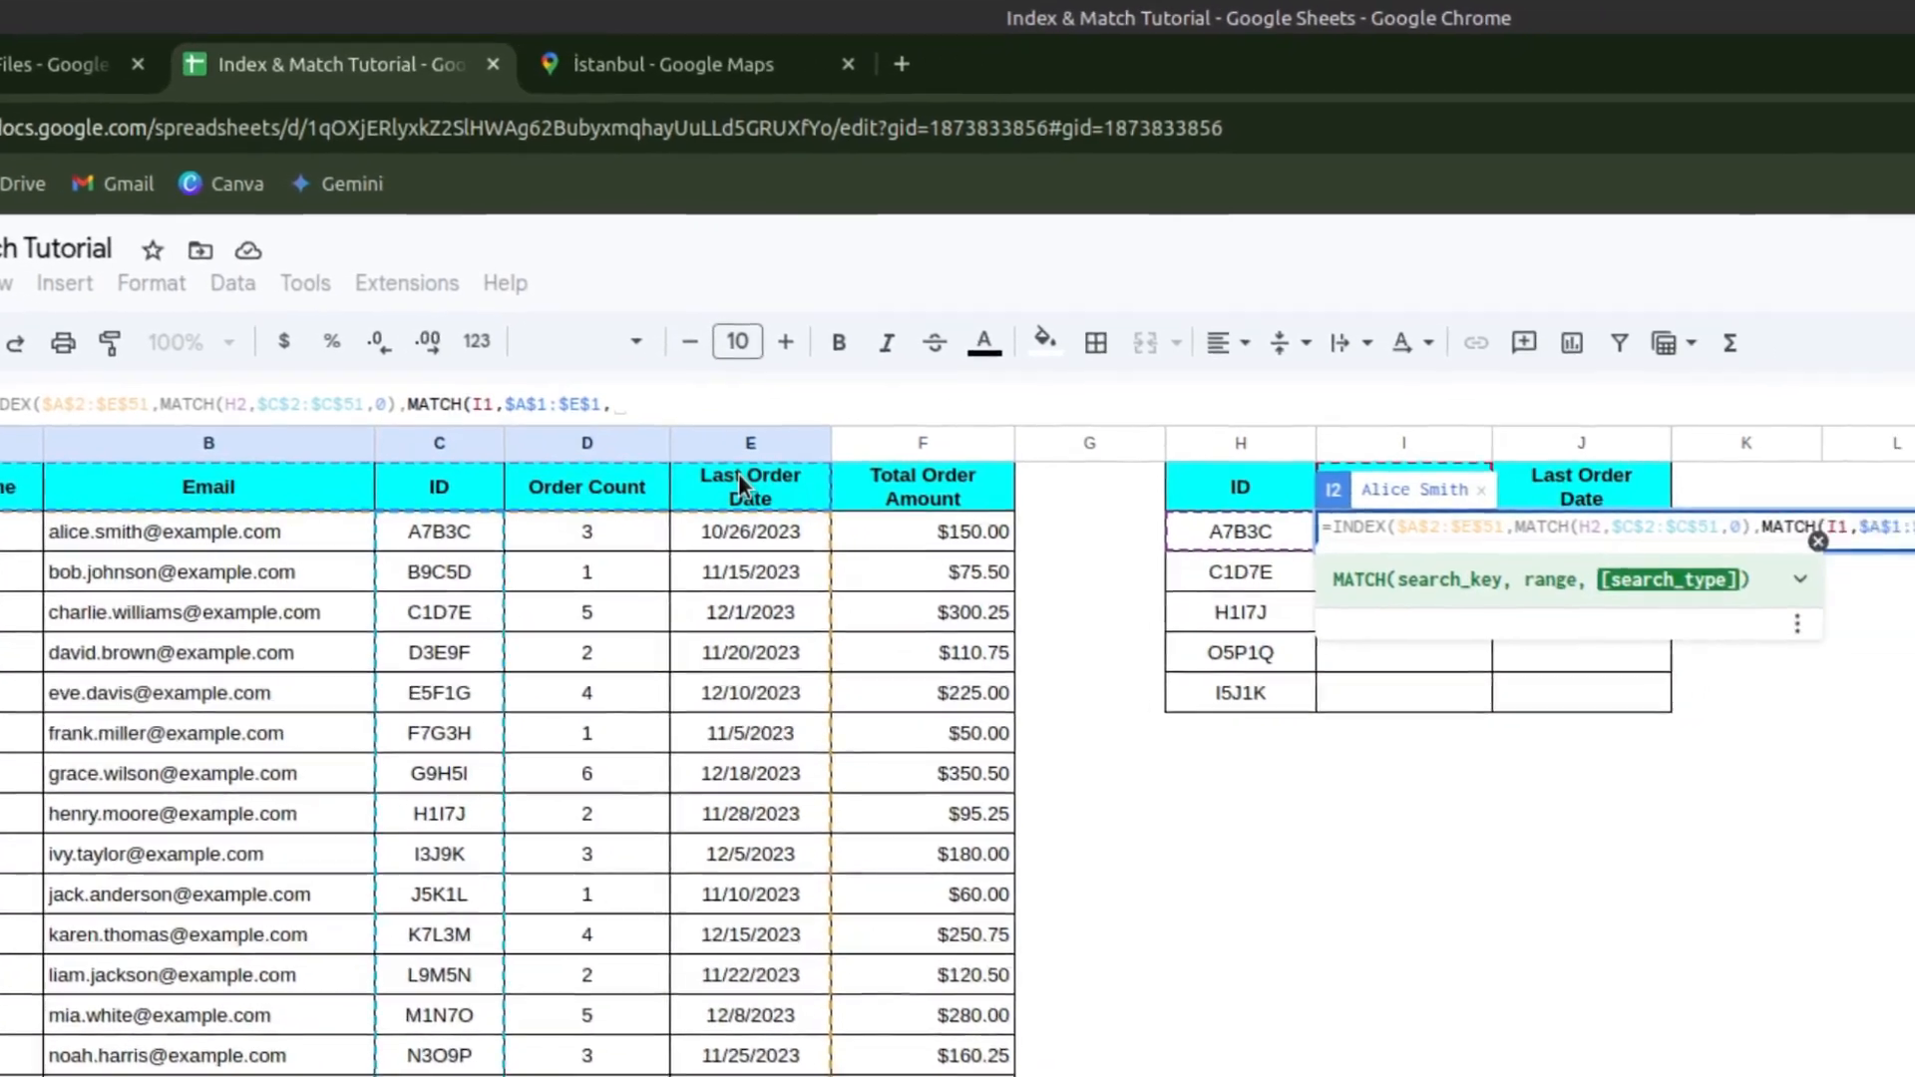
type(")")
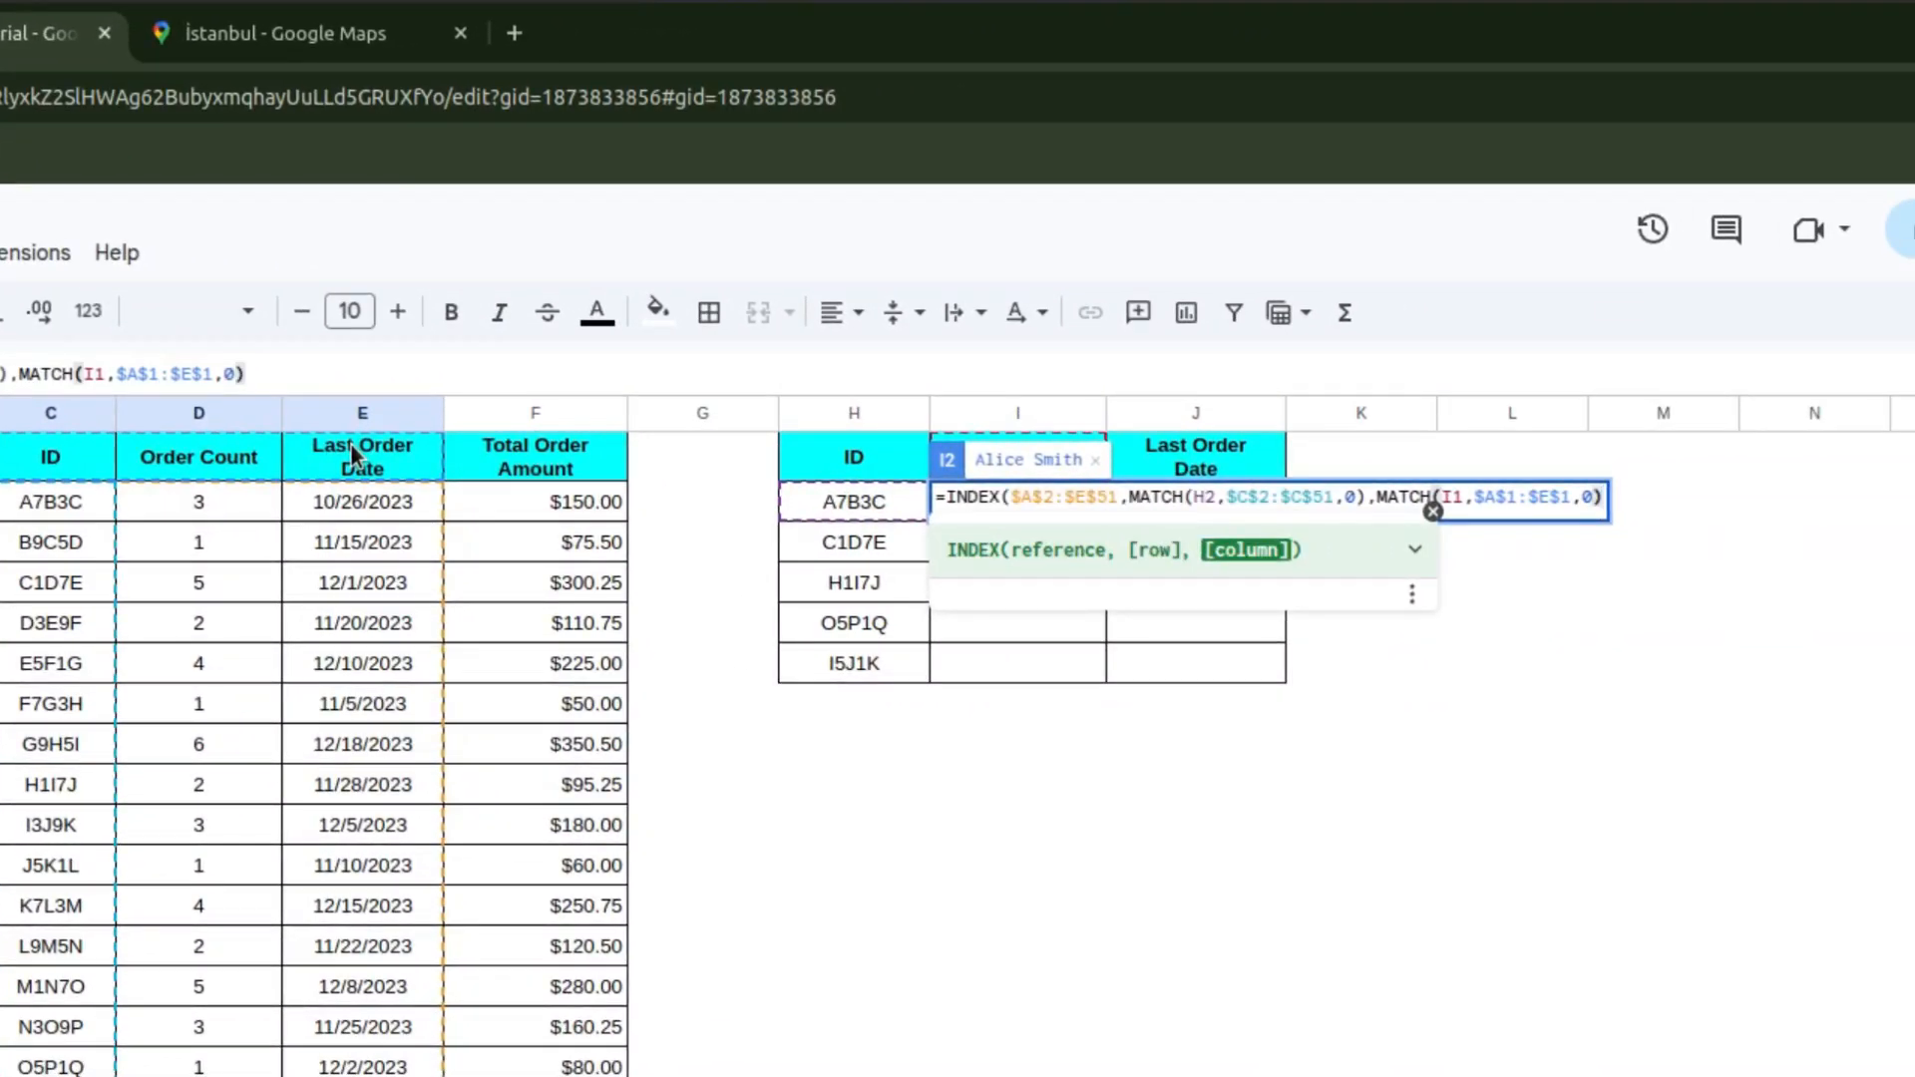
type(")")
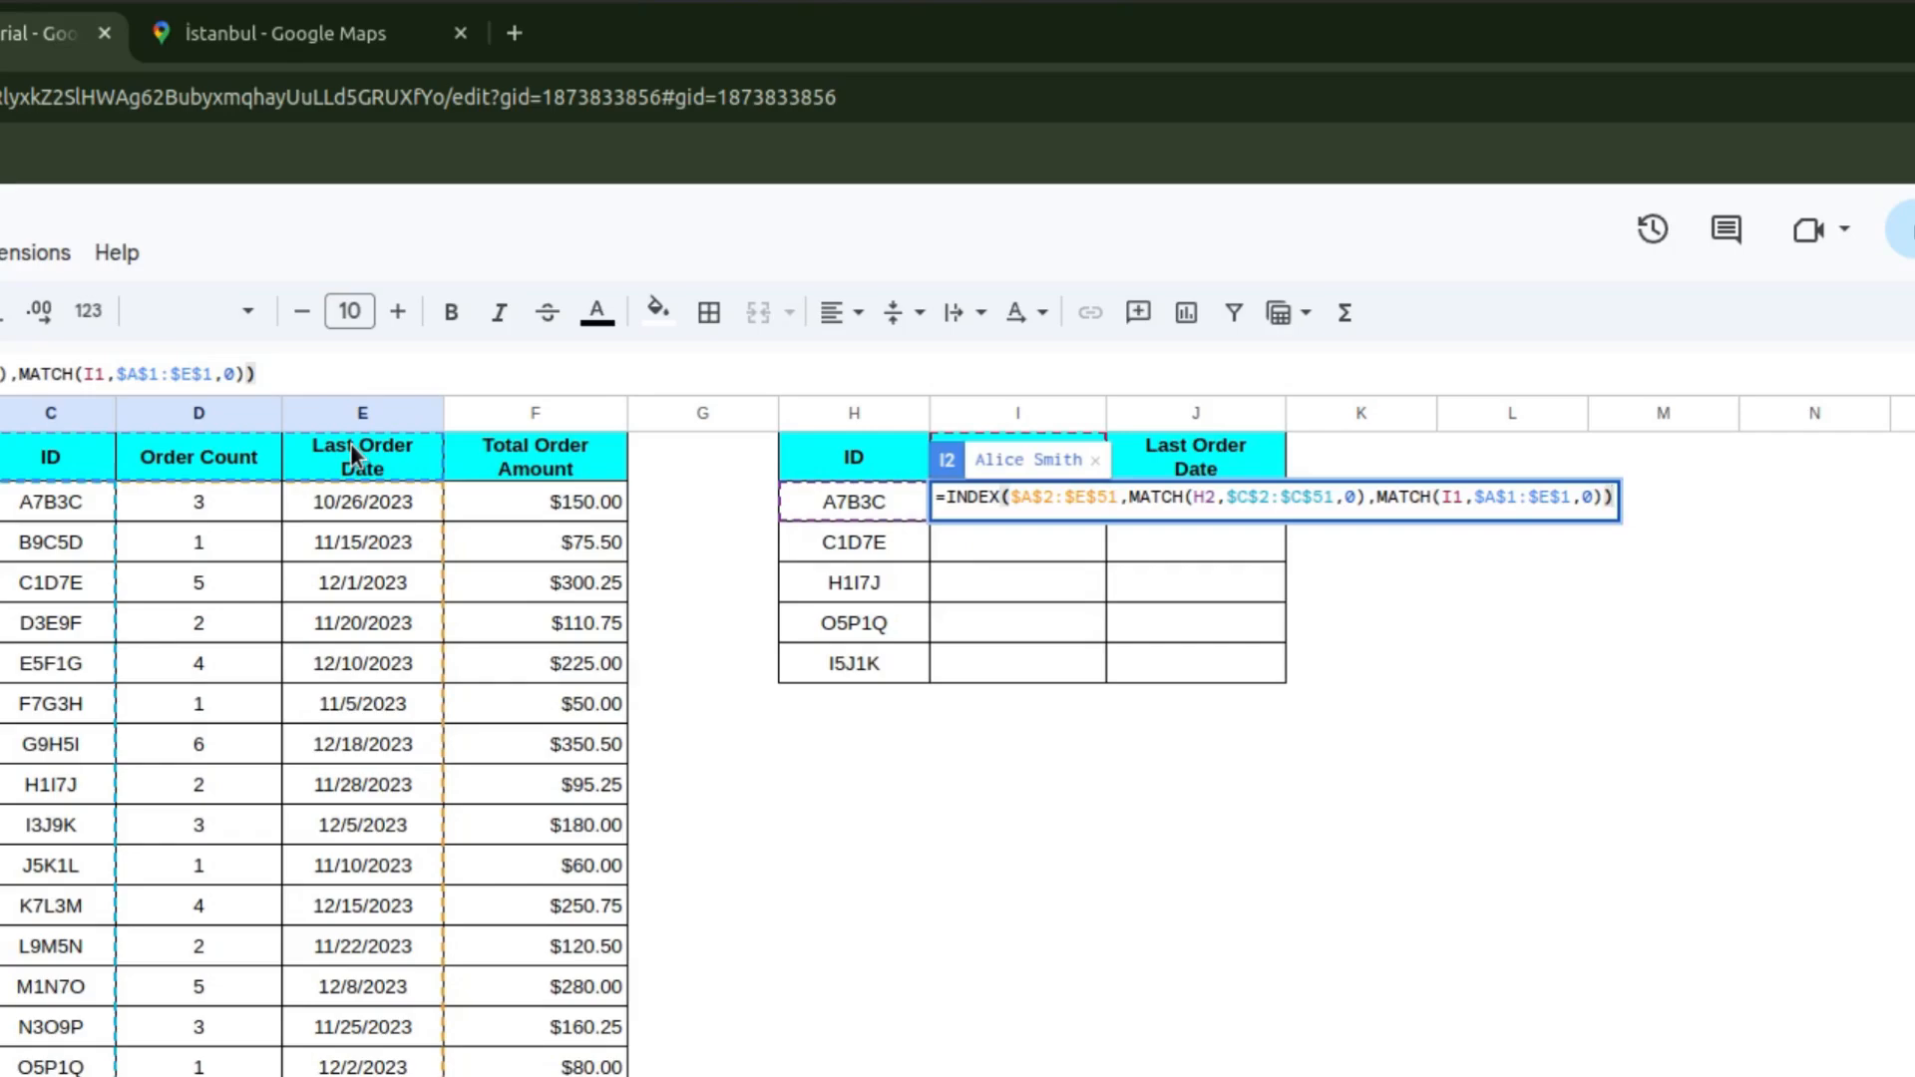
key("Return")
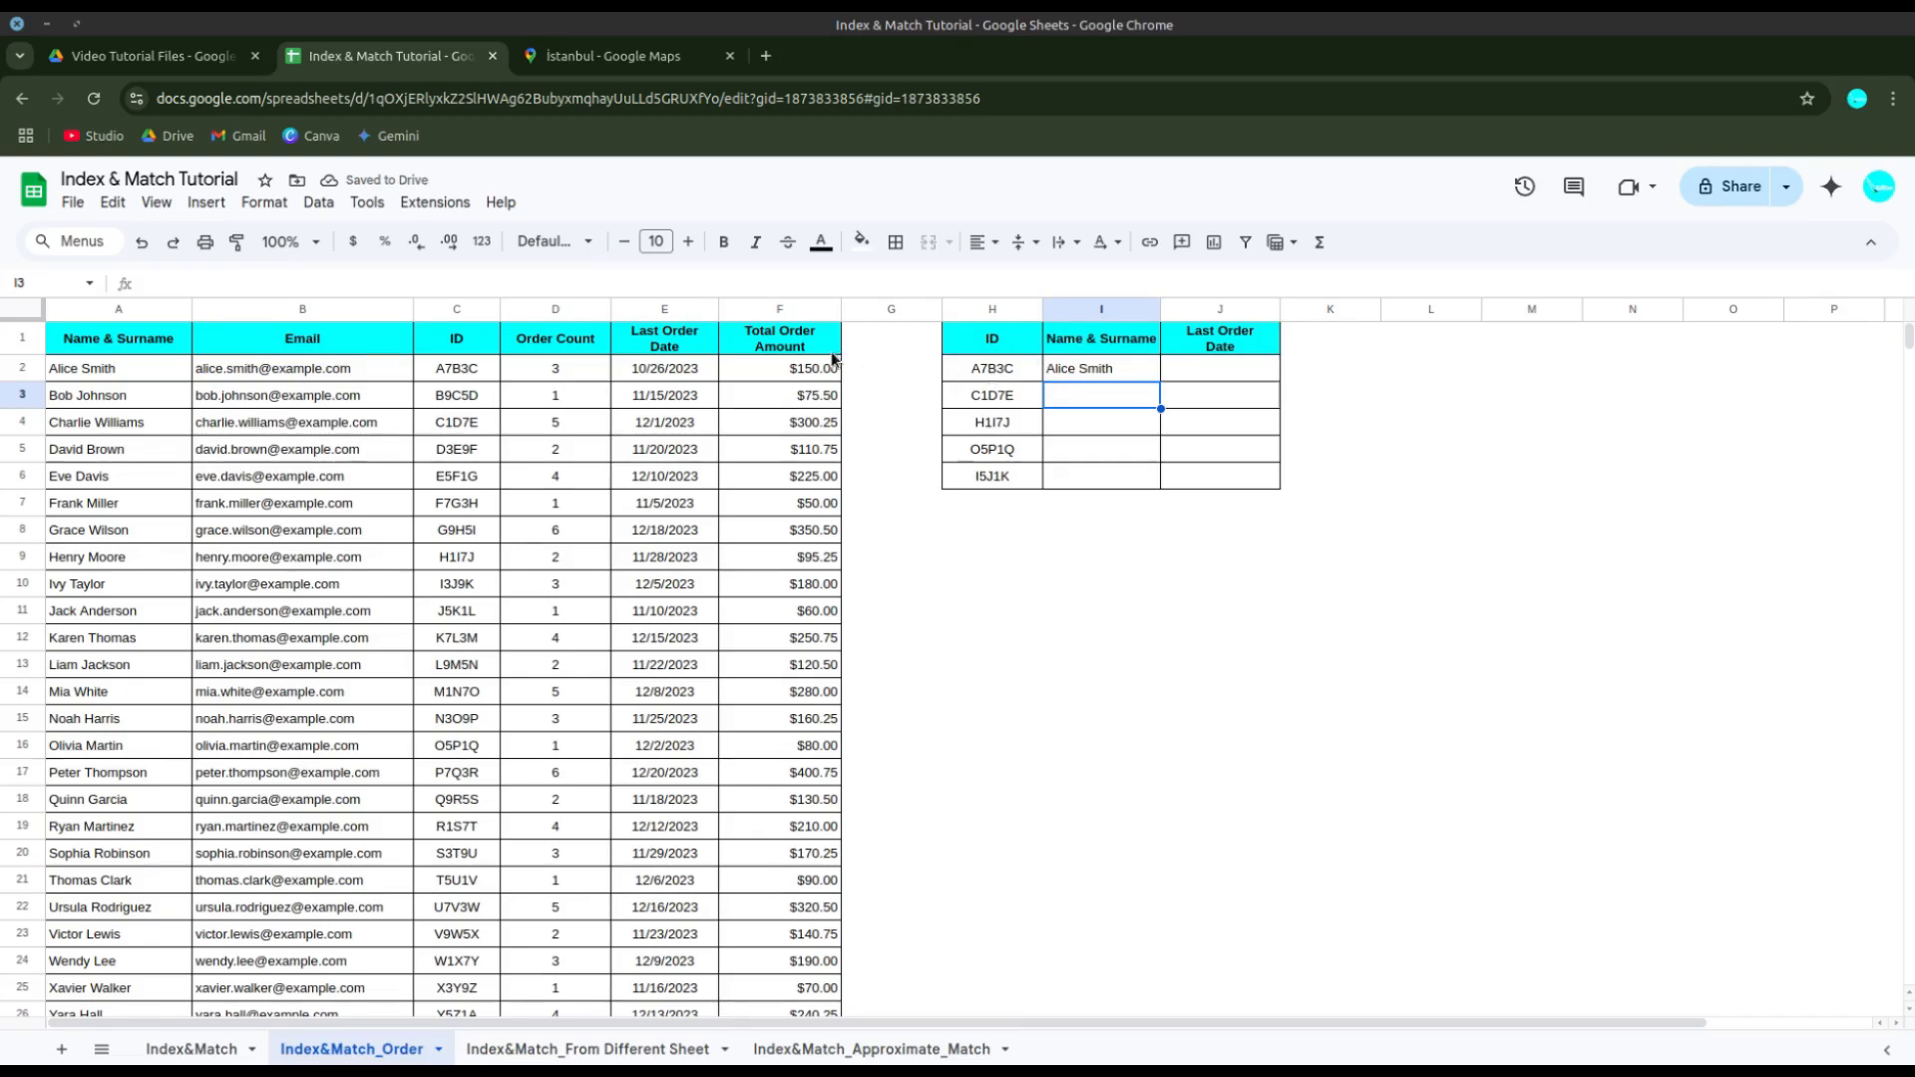
Step: Make the column MATCH's search key in I2 absolute as $I$1, and accept the suggested autofill for I3:I6
left_click(1096, 373)
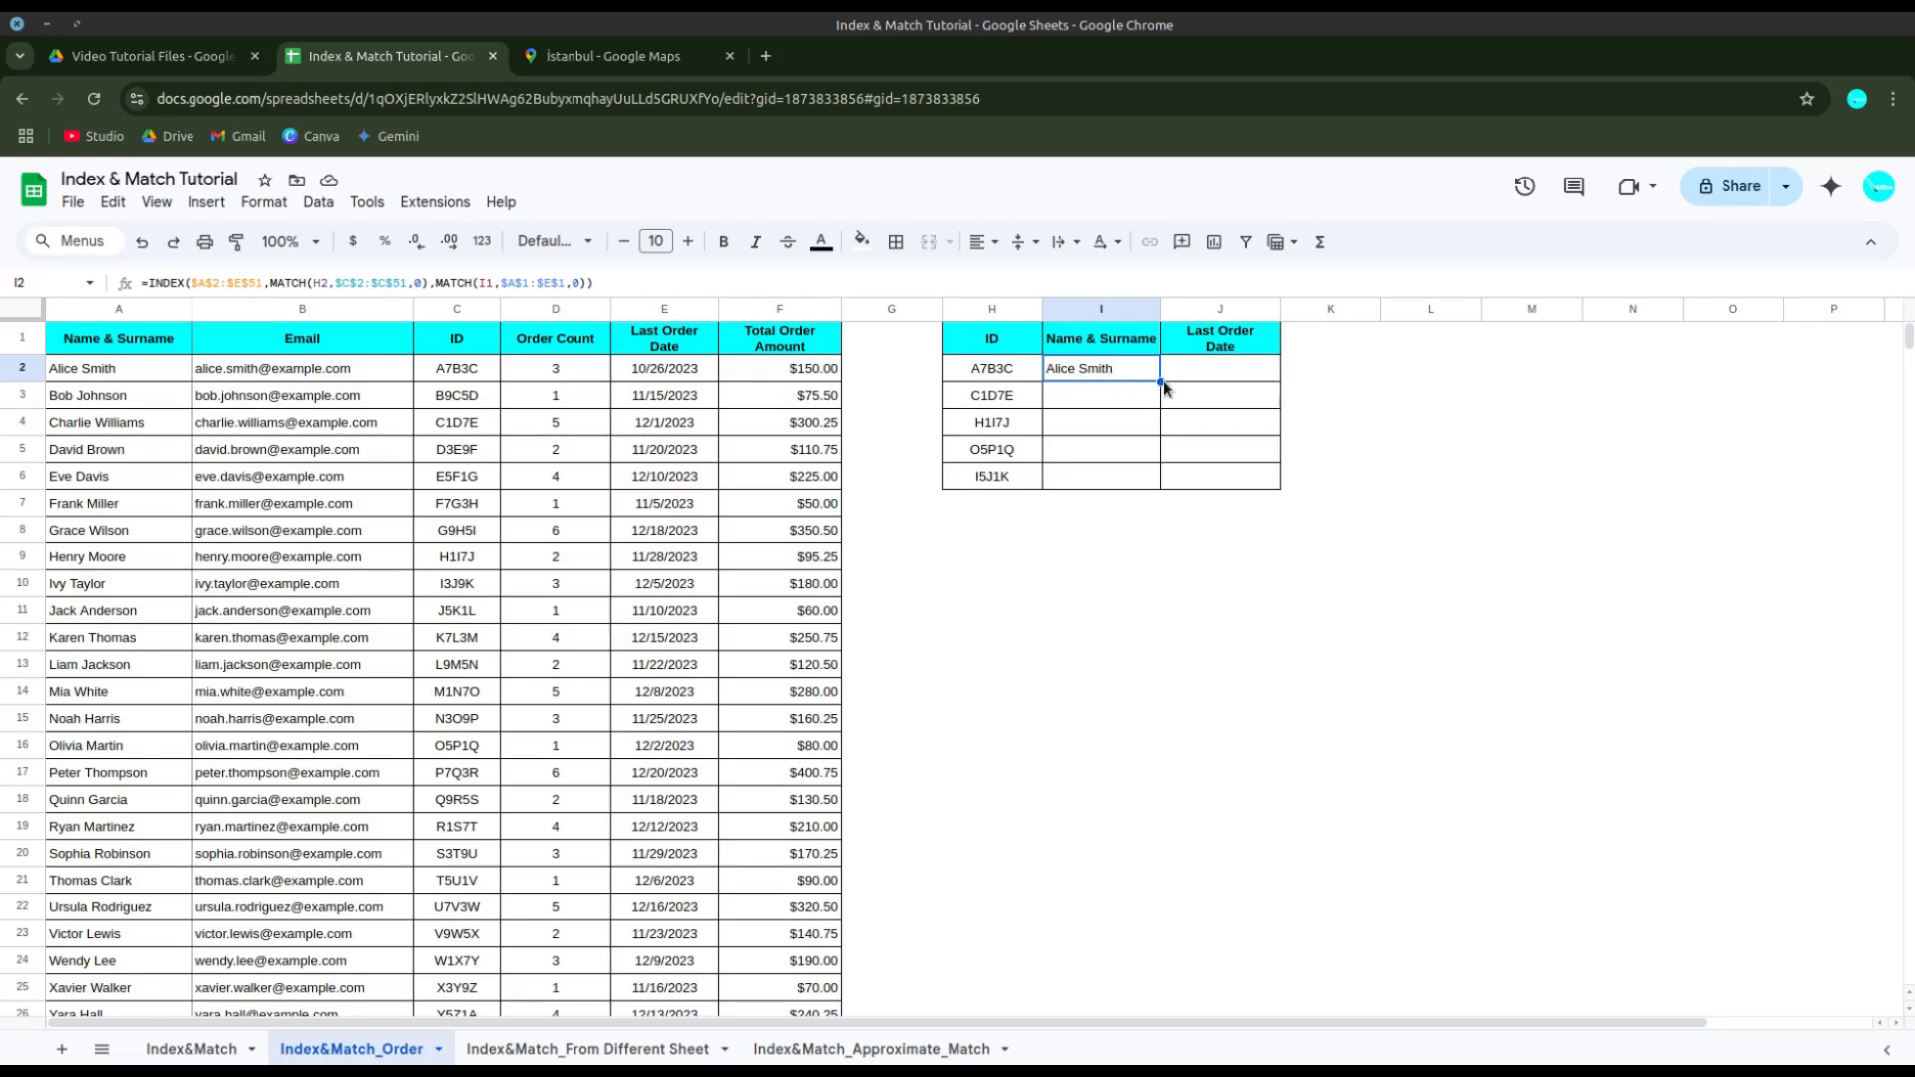
double_click(1105, 374)
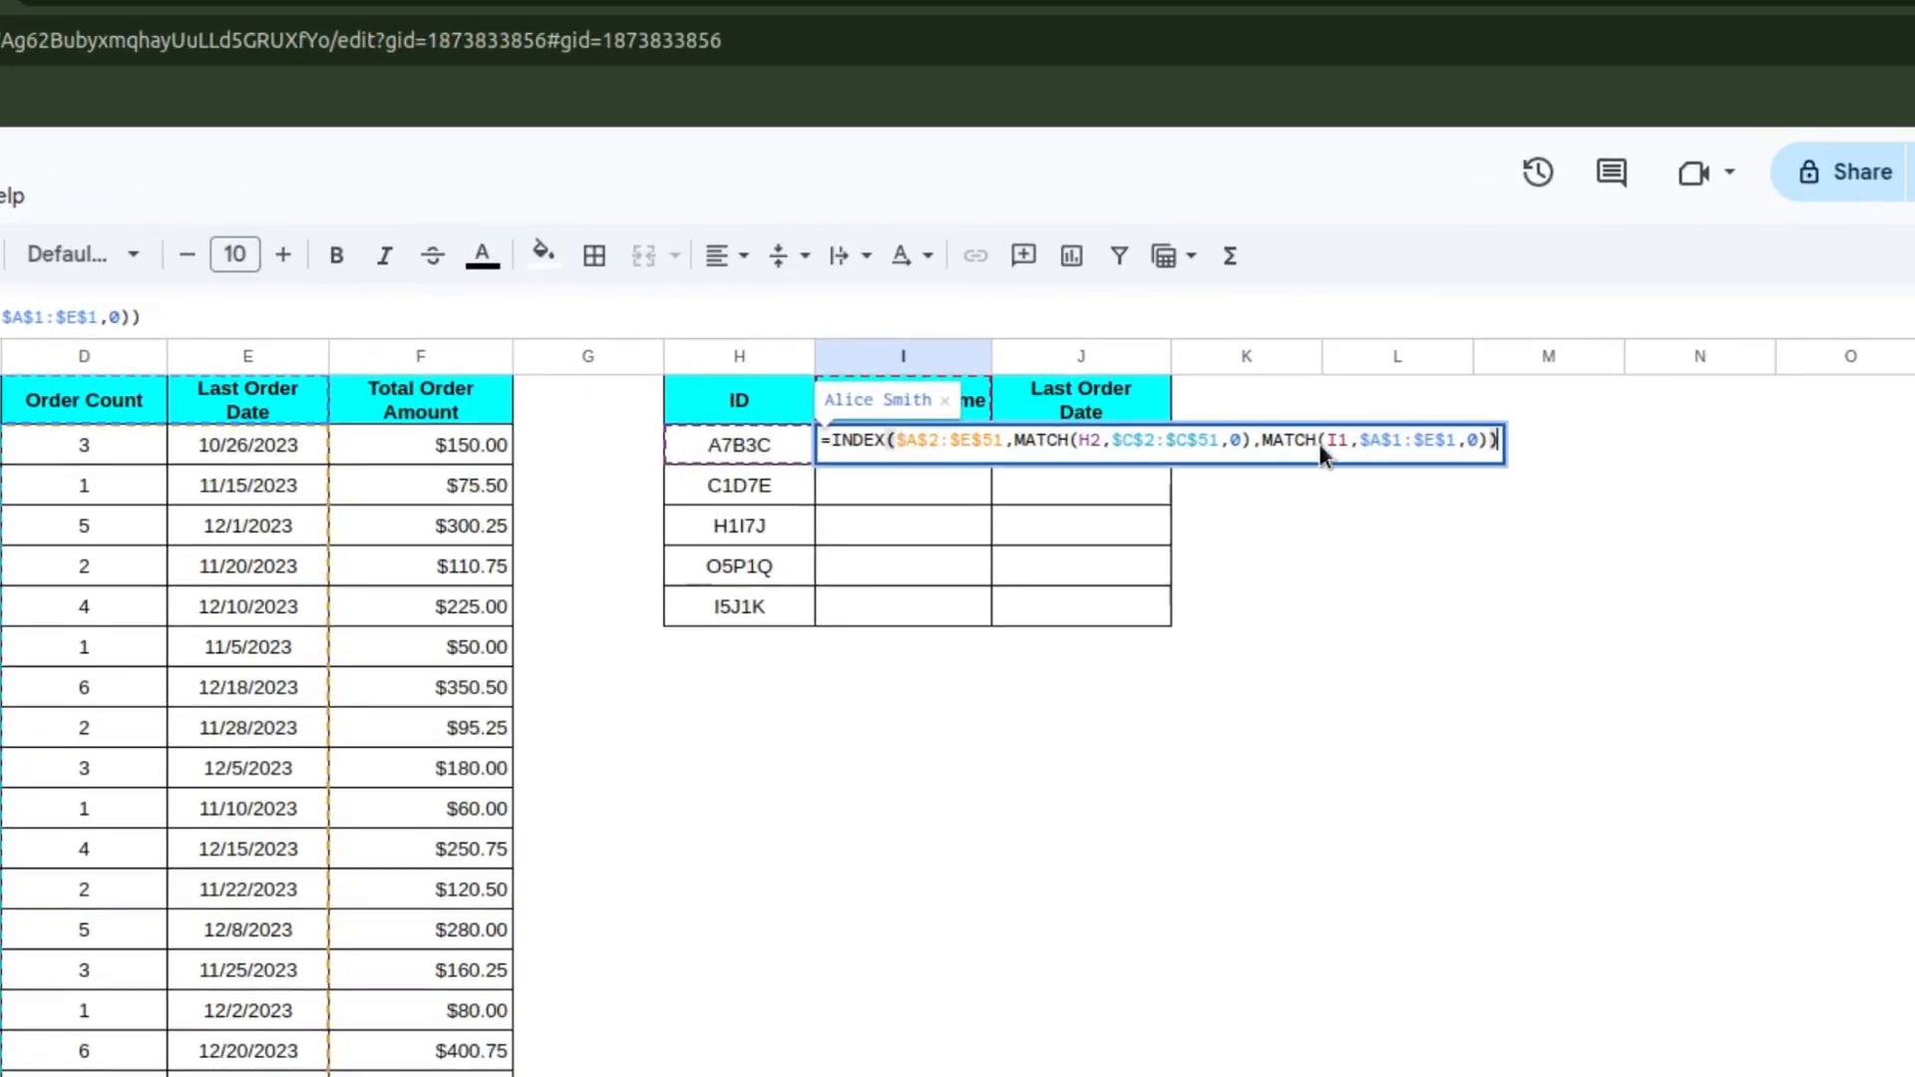
left_click(1332, 439)
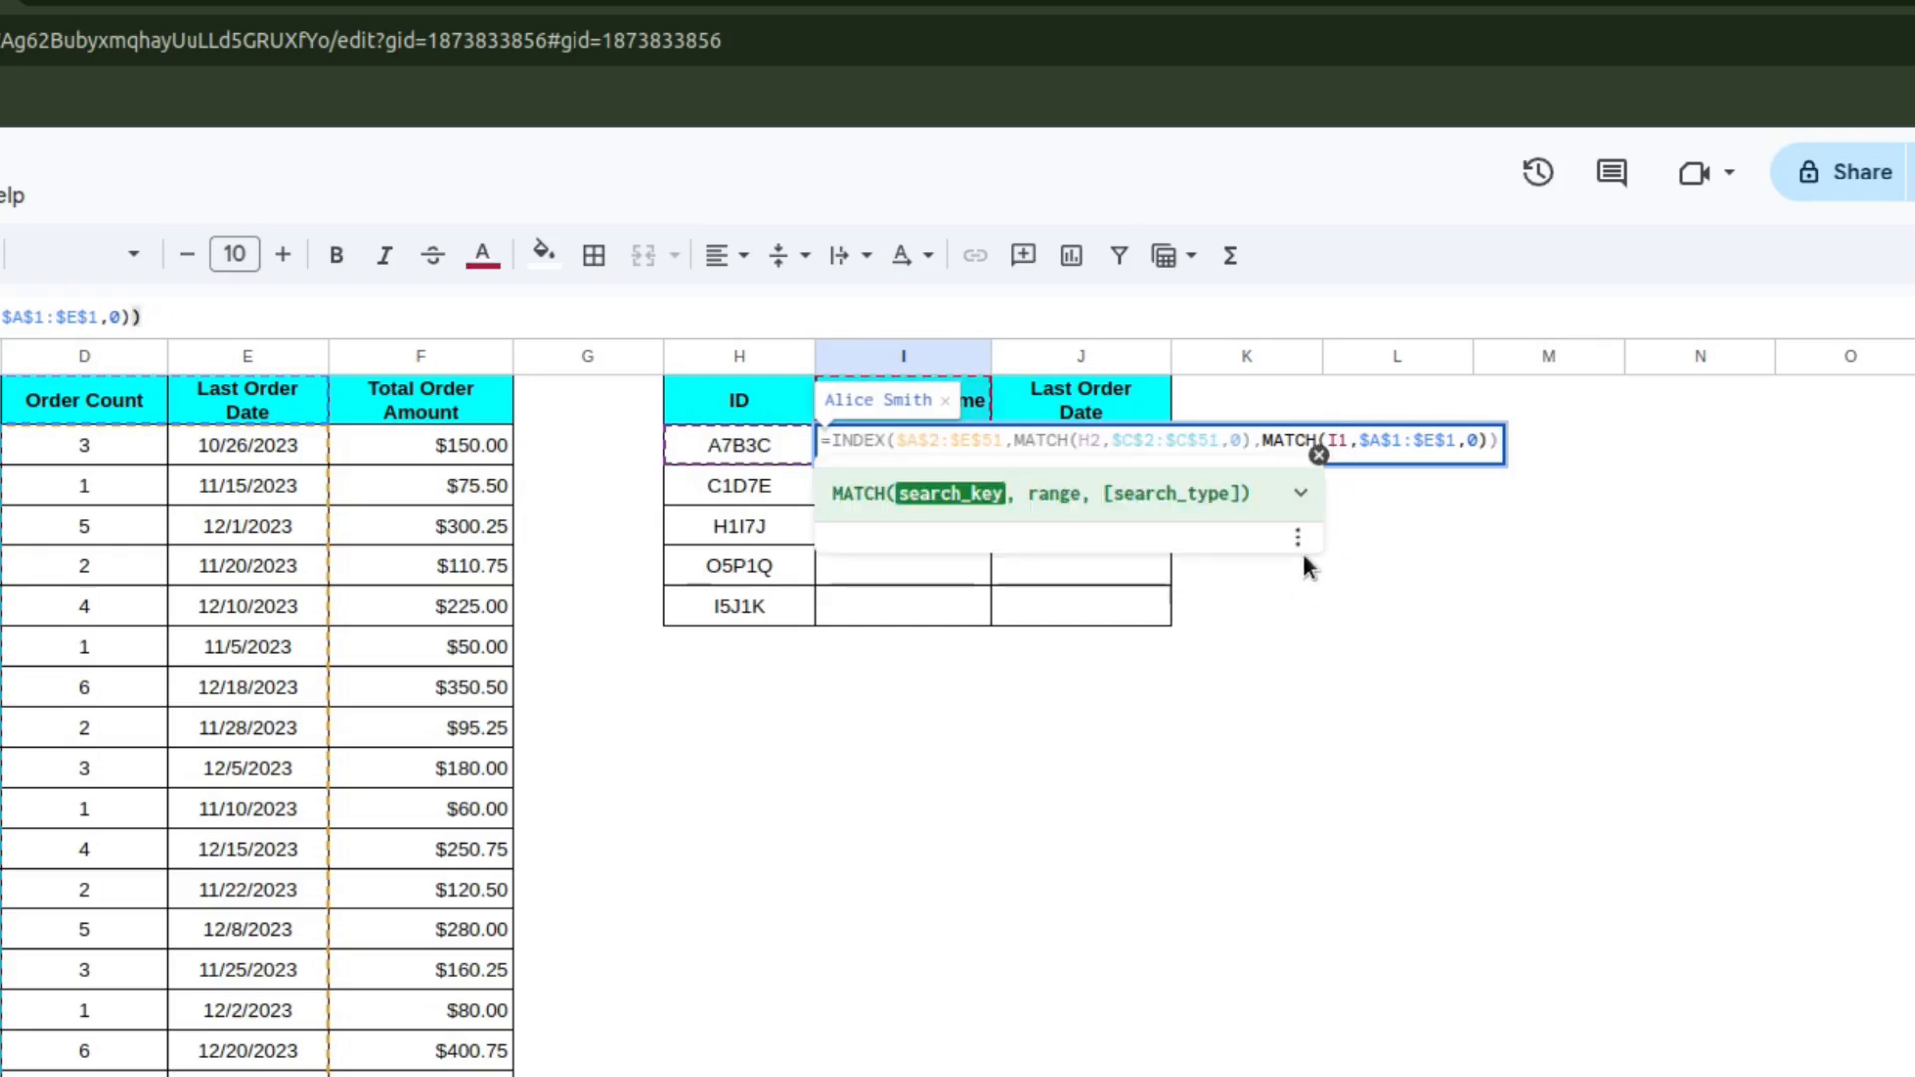
key("F4")
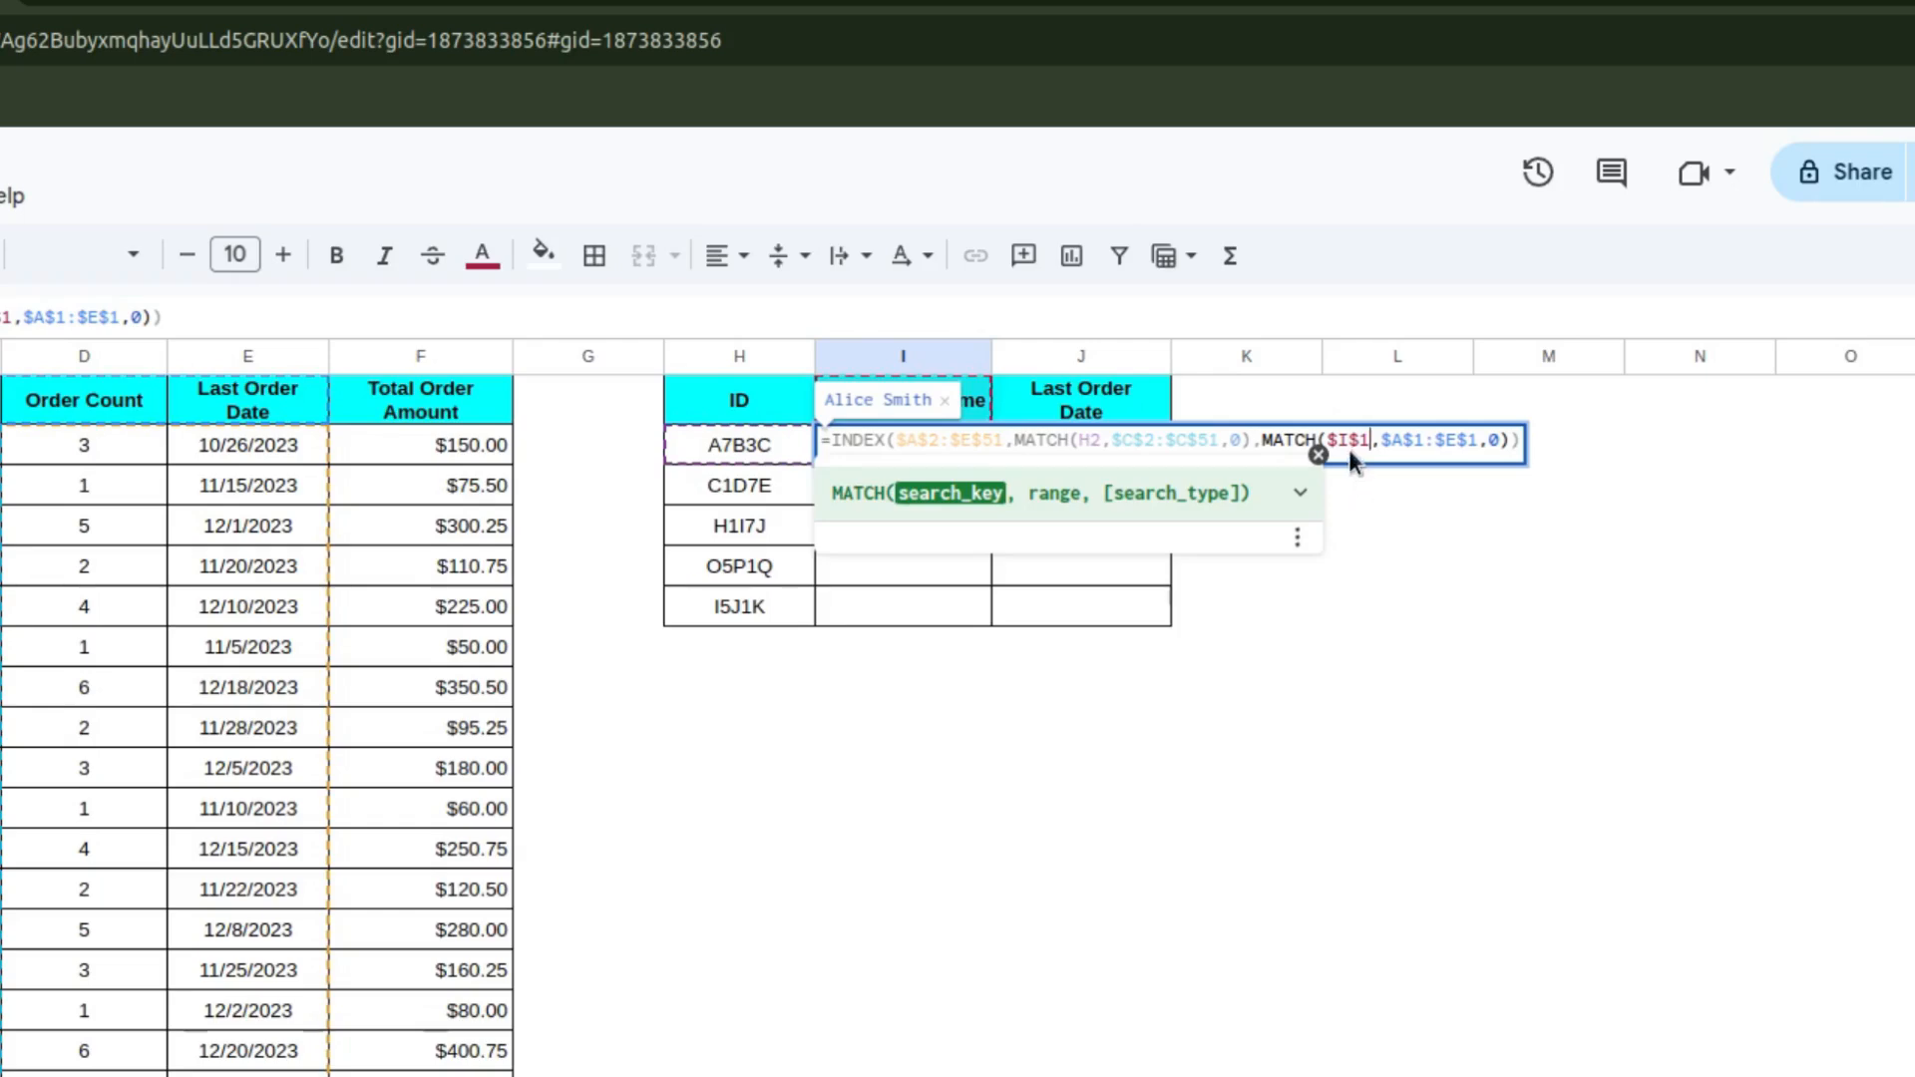
key("Return")
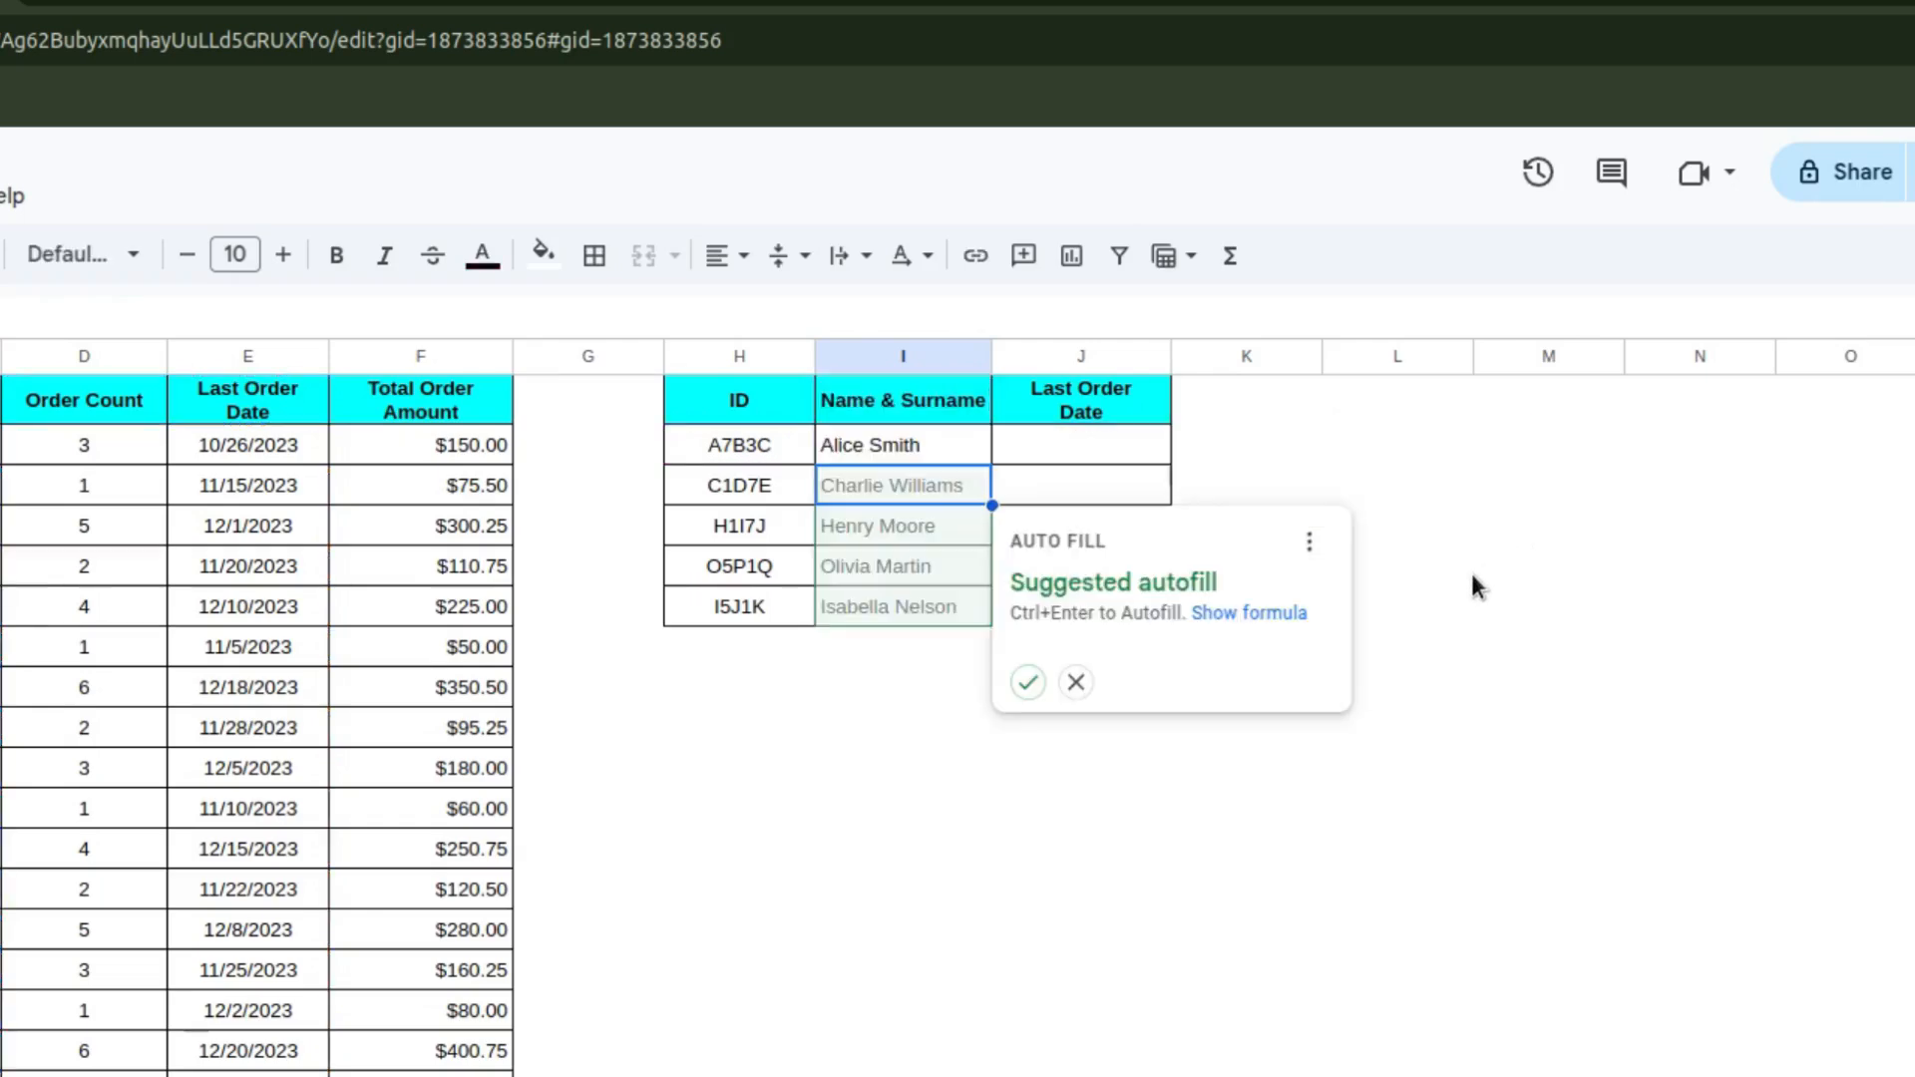
left_click(1028, 682)
Step: Change the column MATCH's search key in I2 back to the relative reference I1
left_click(943, 439)
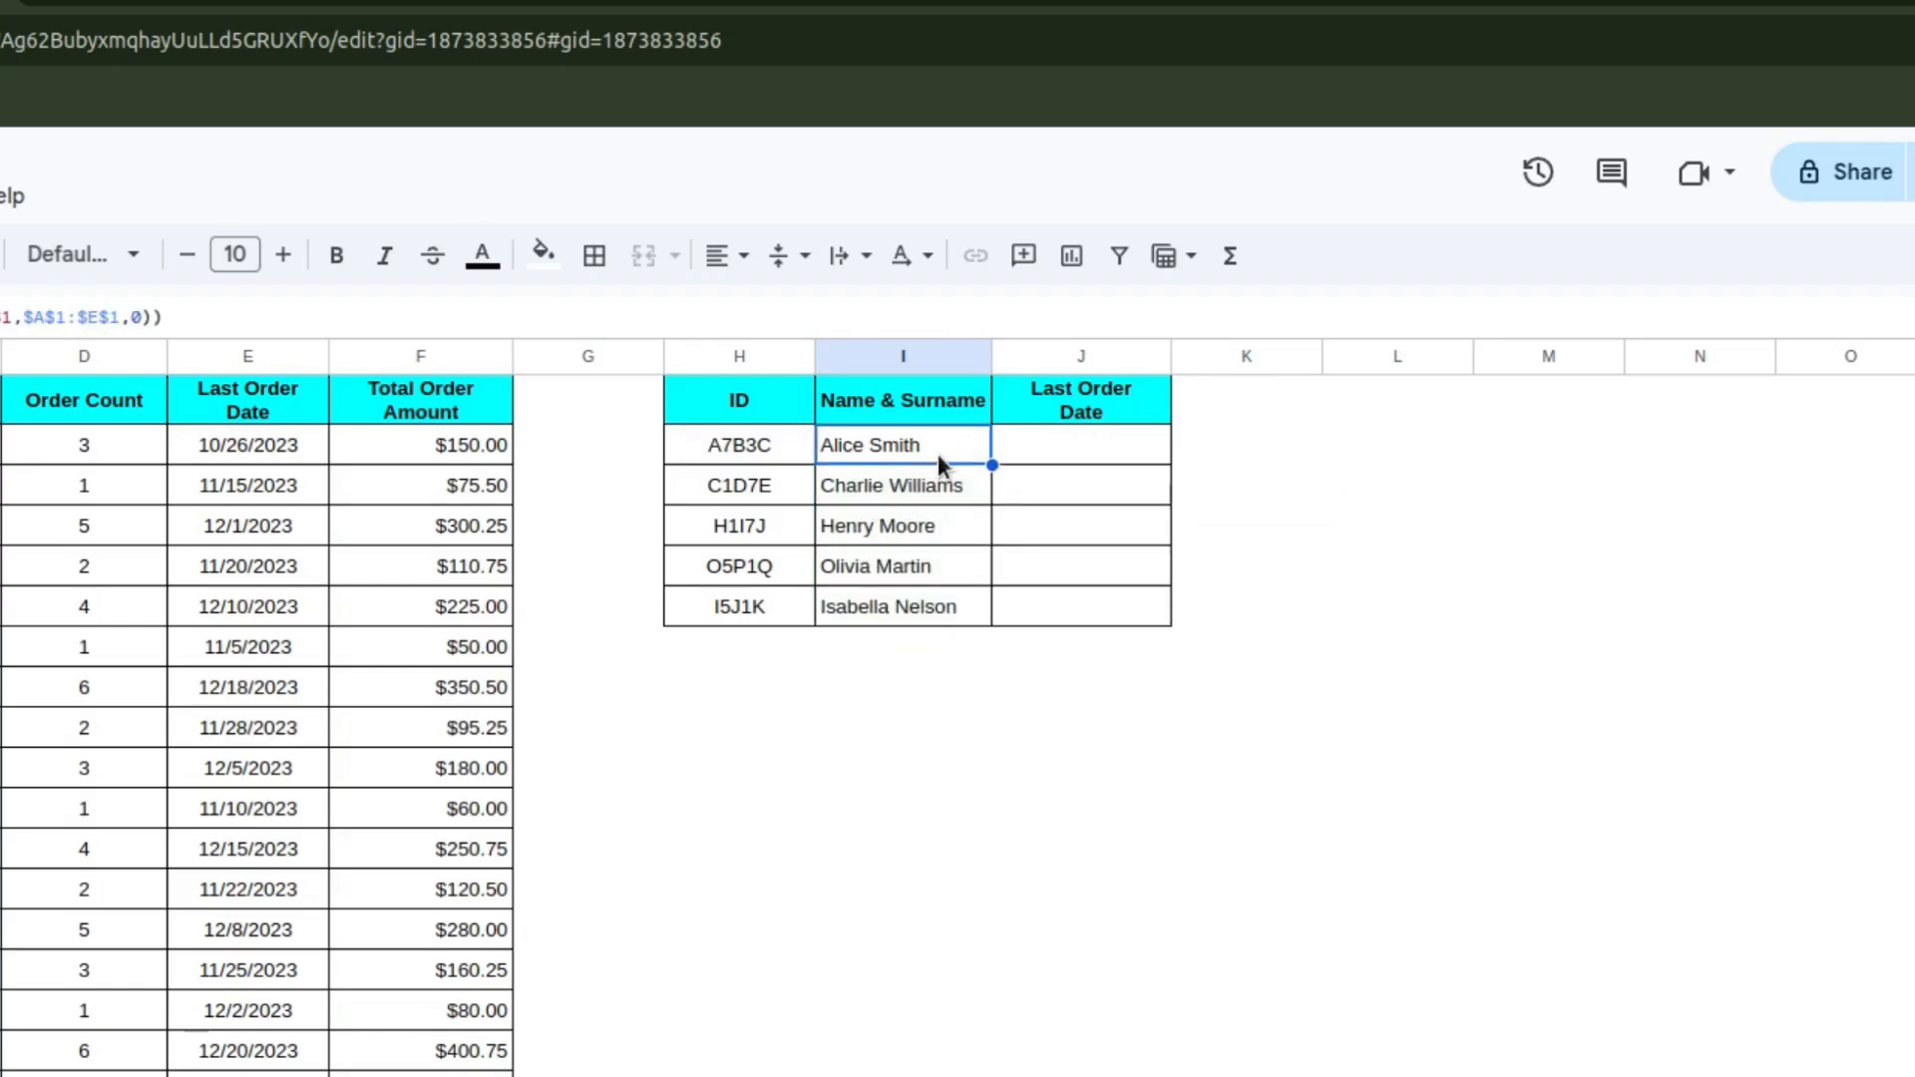
double_click(942, 445)
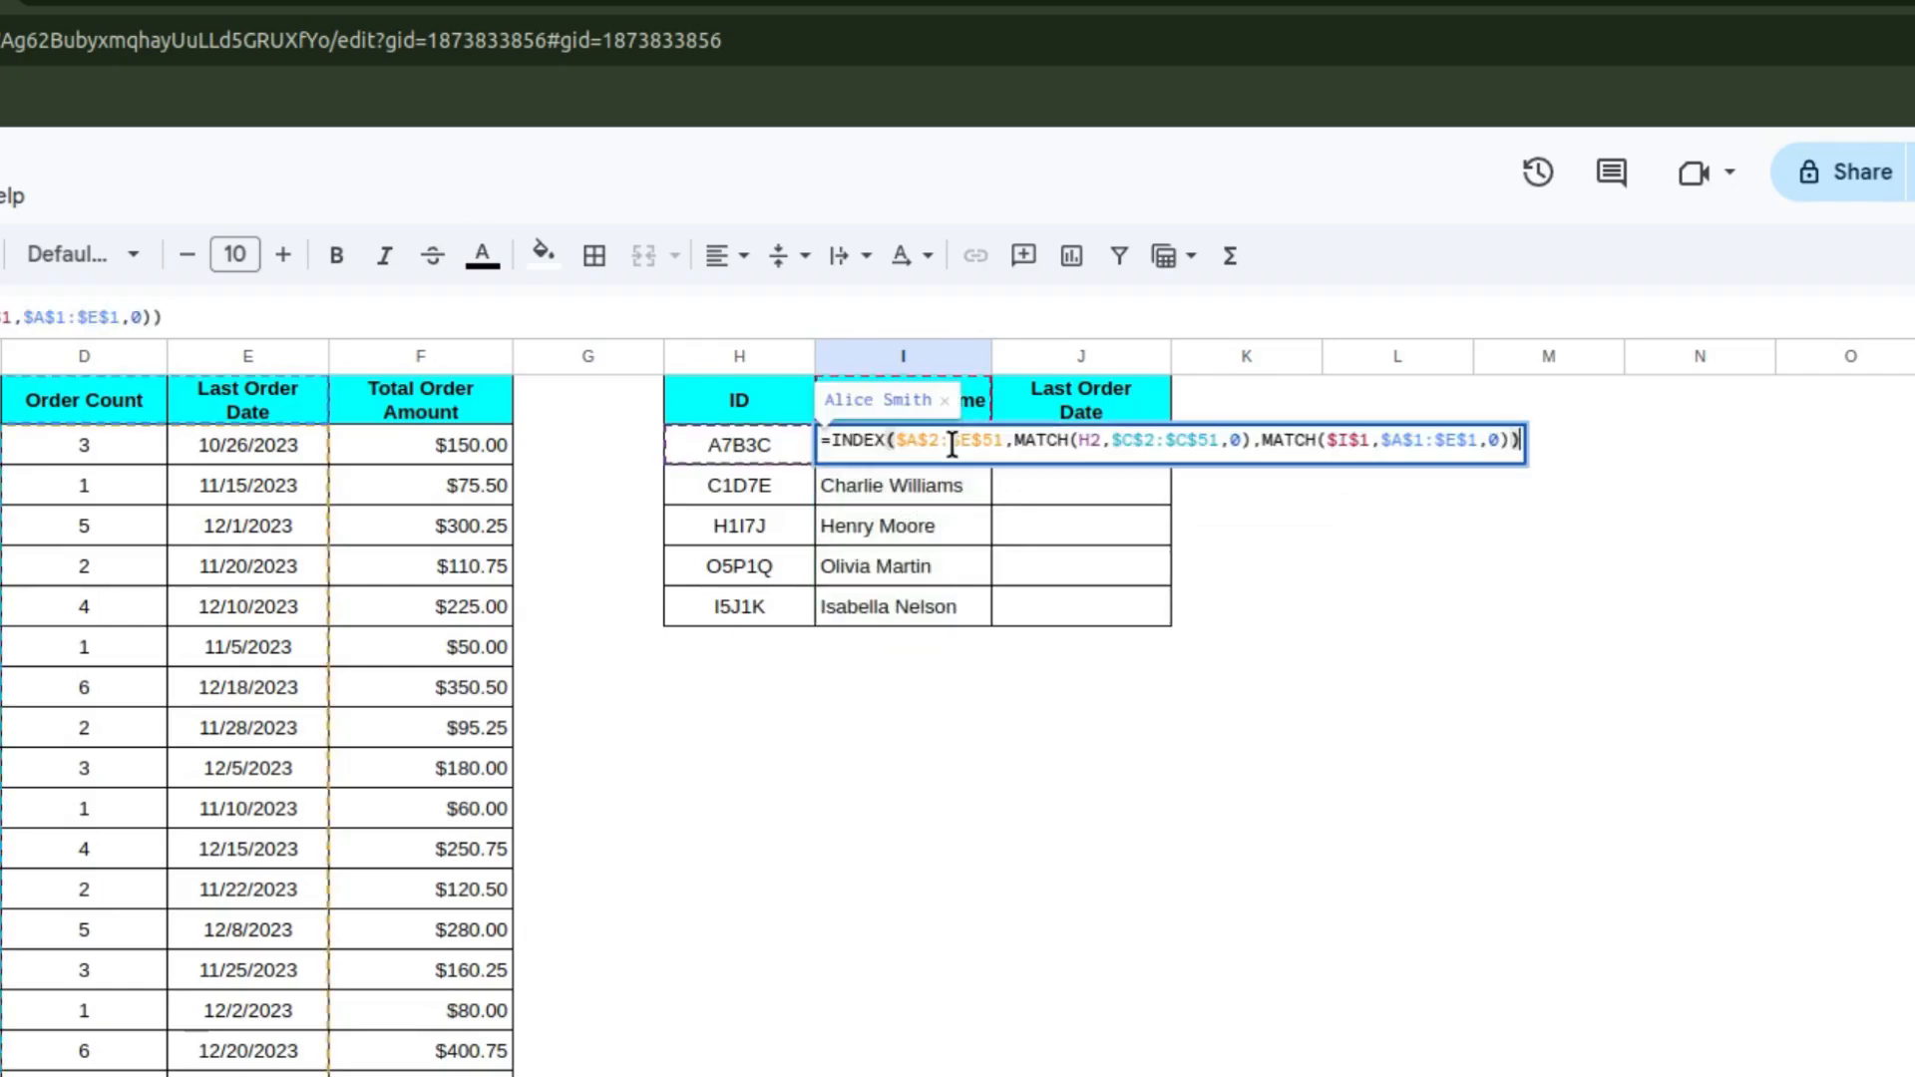
double_click(1348, 441)
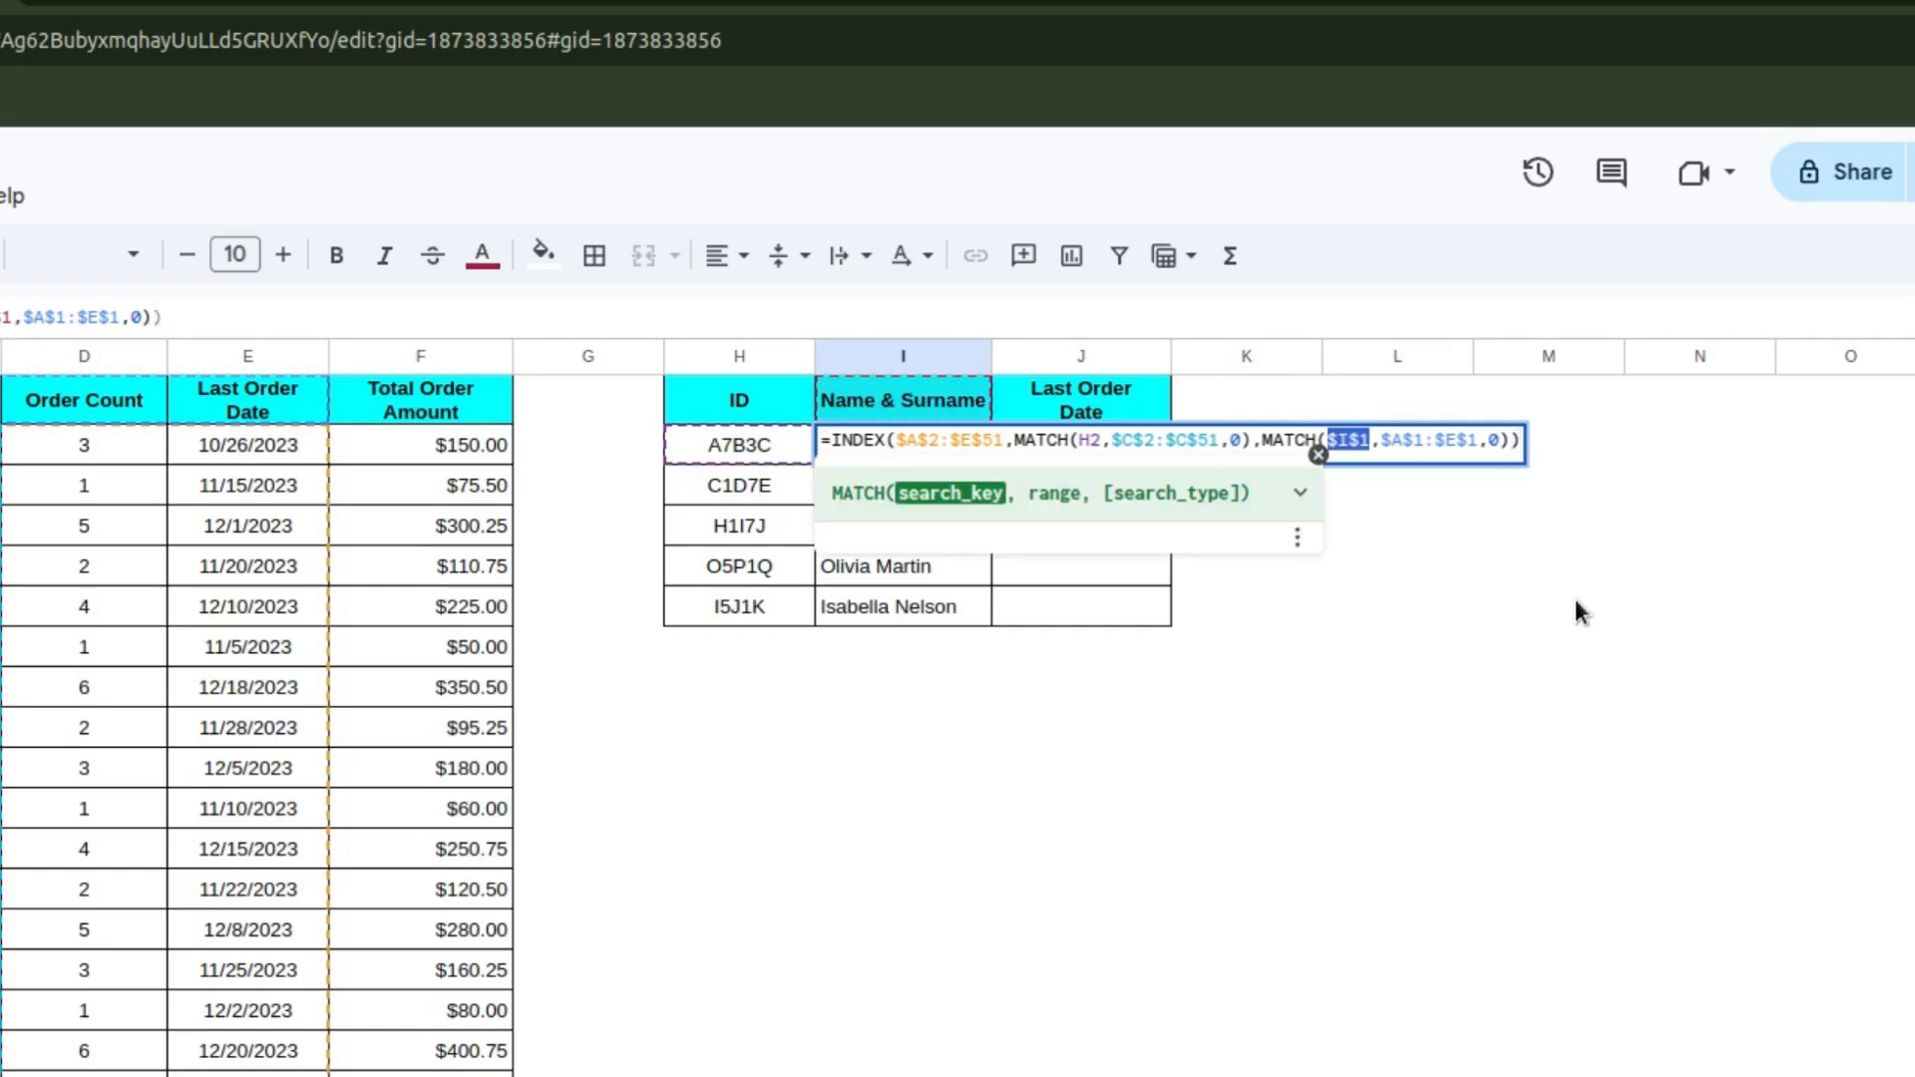
type("I!")
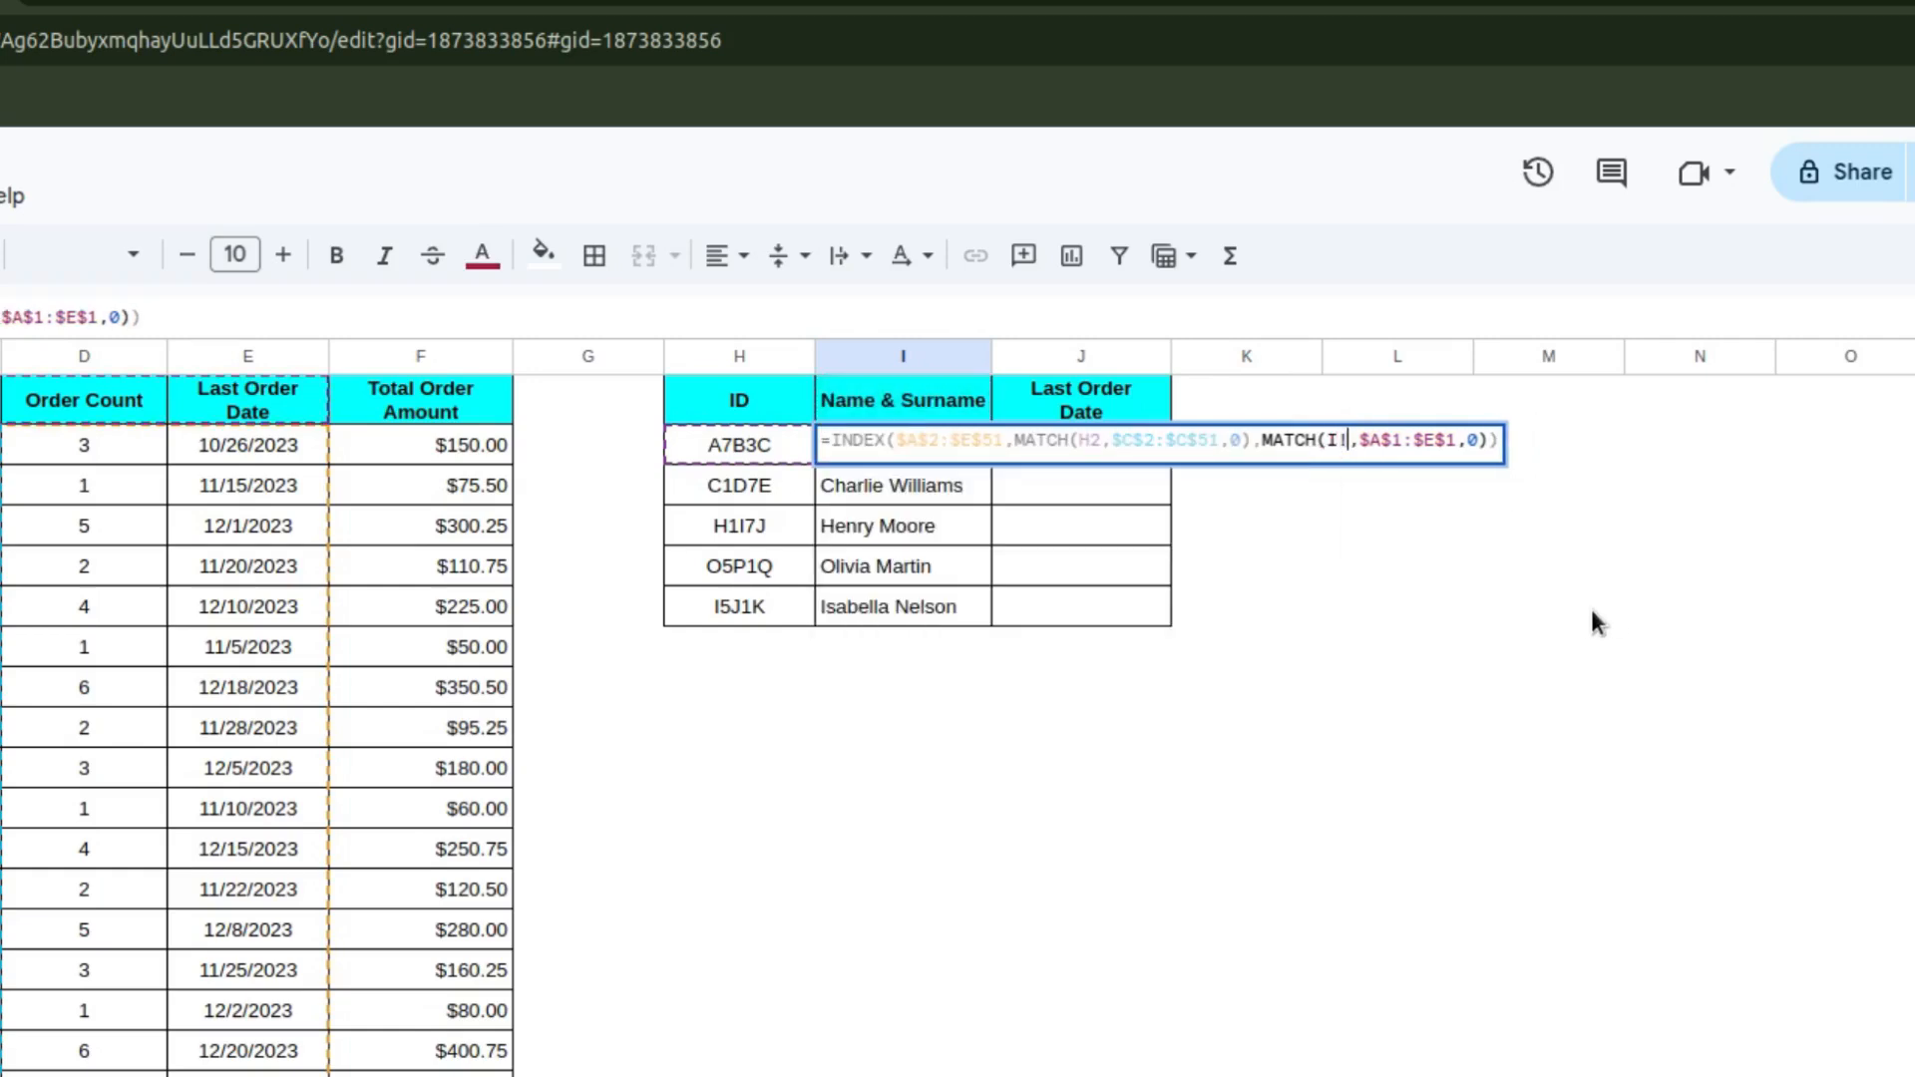
key("BackSpace")
type("1")
key("Return")
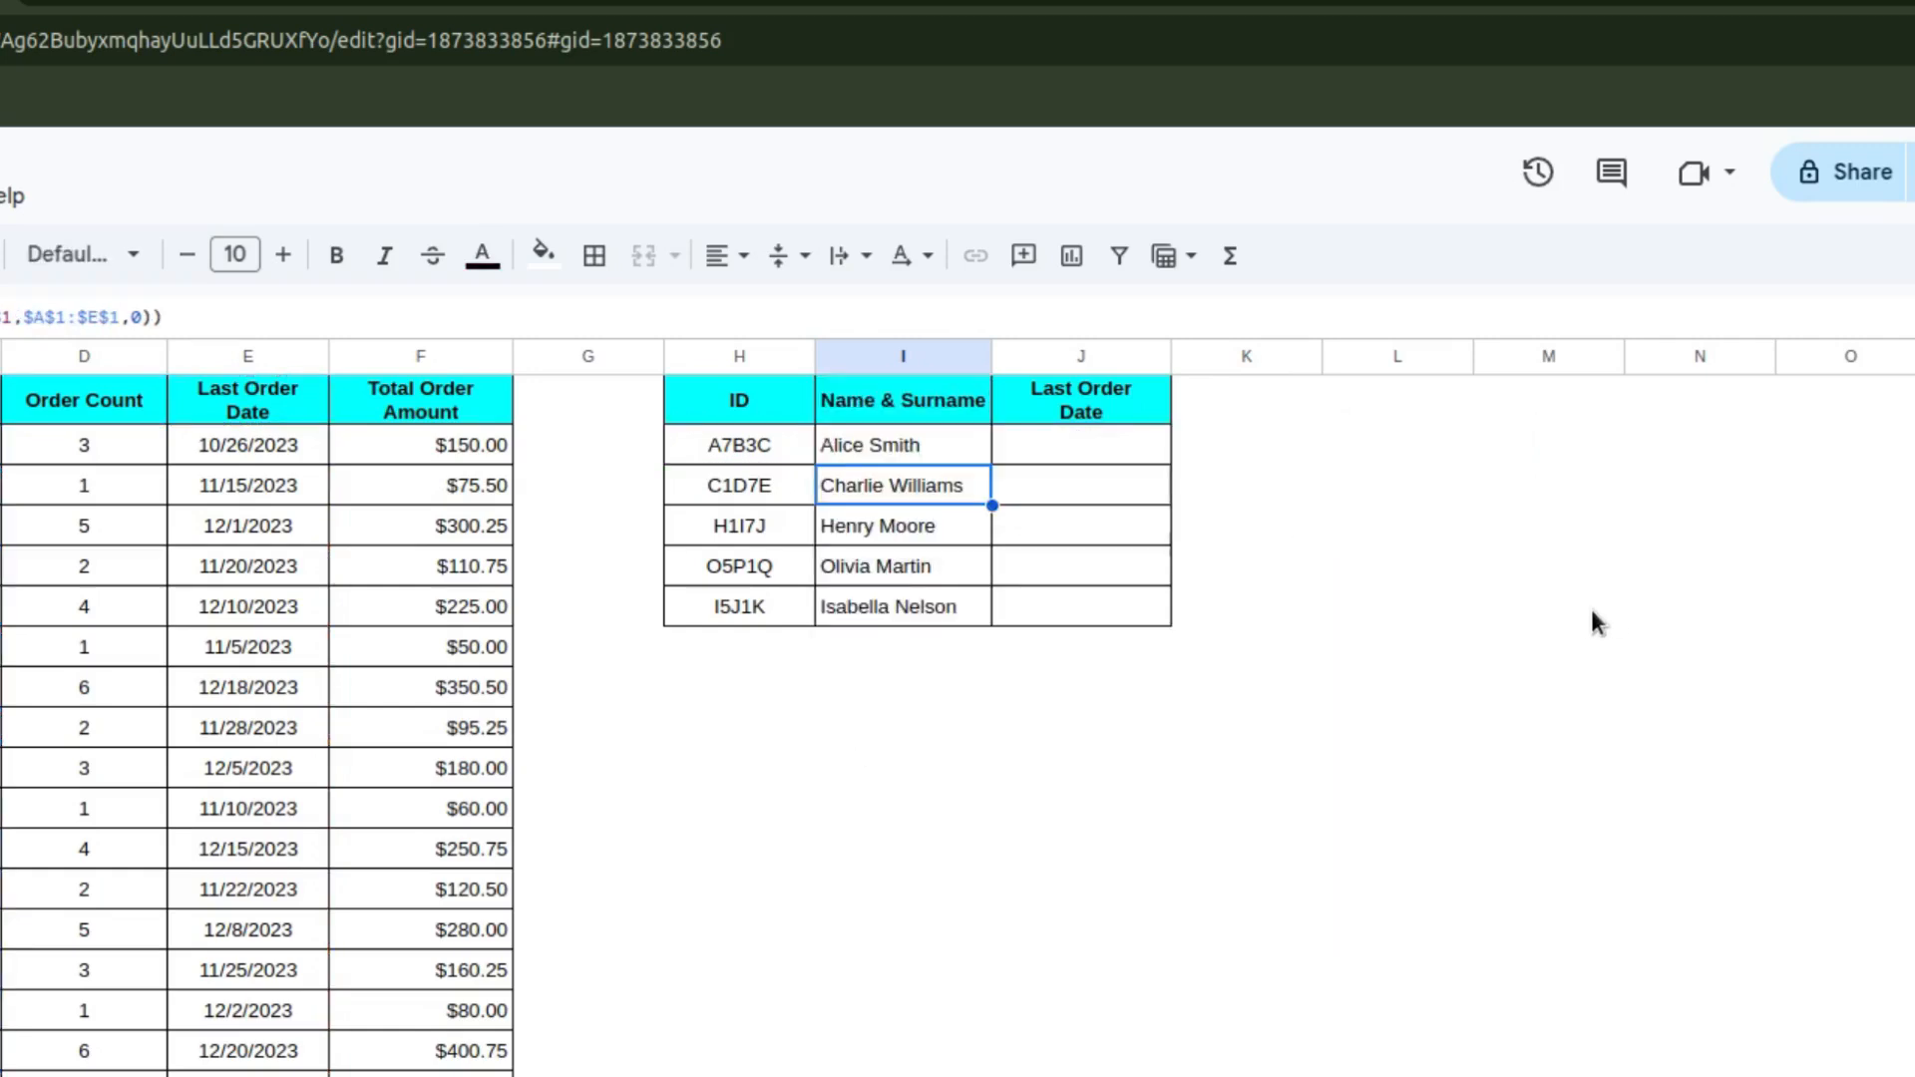
Step: Fill I2's formula down through I6 and inspect the result in I3
left_click(944, 446)
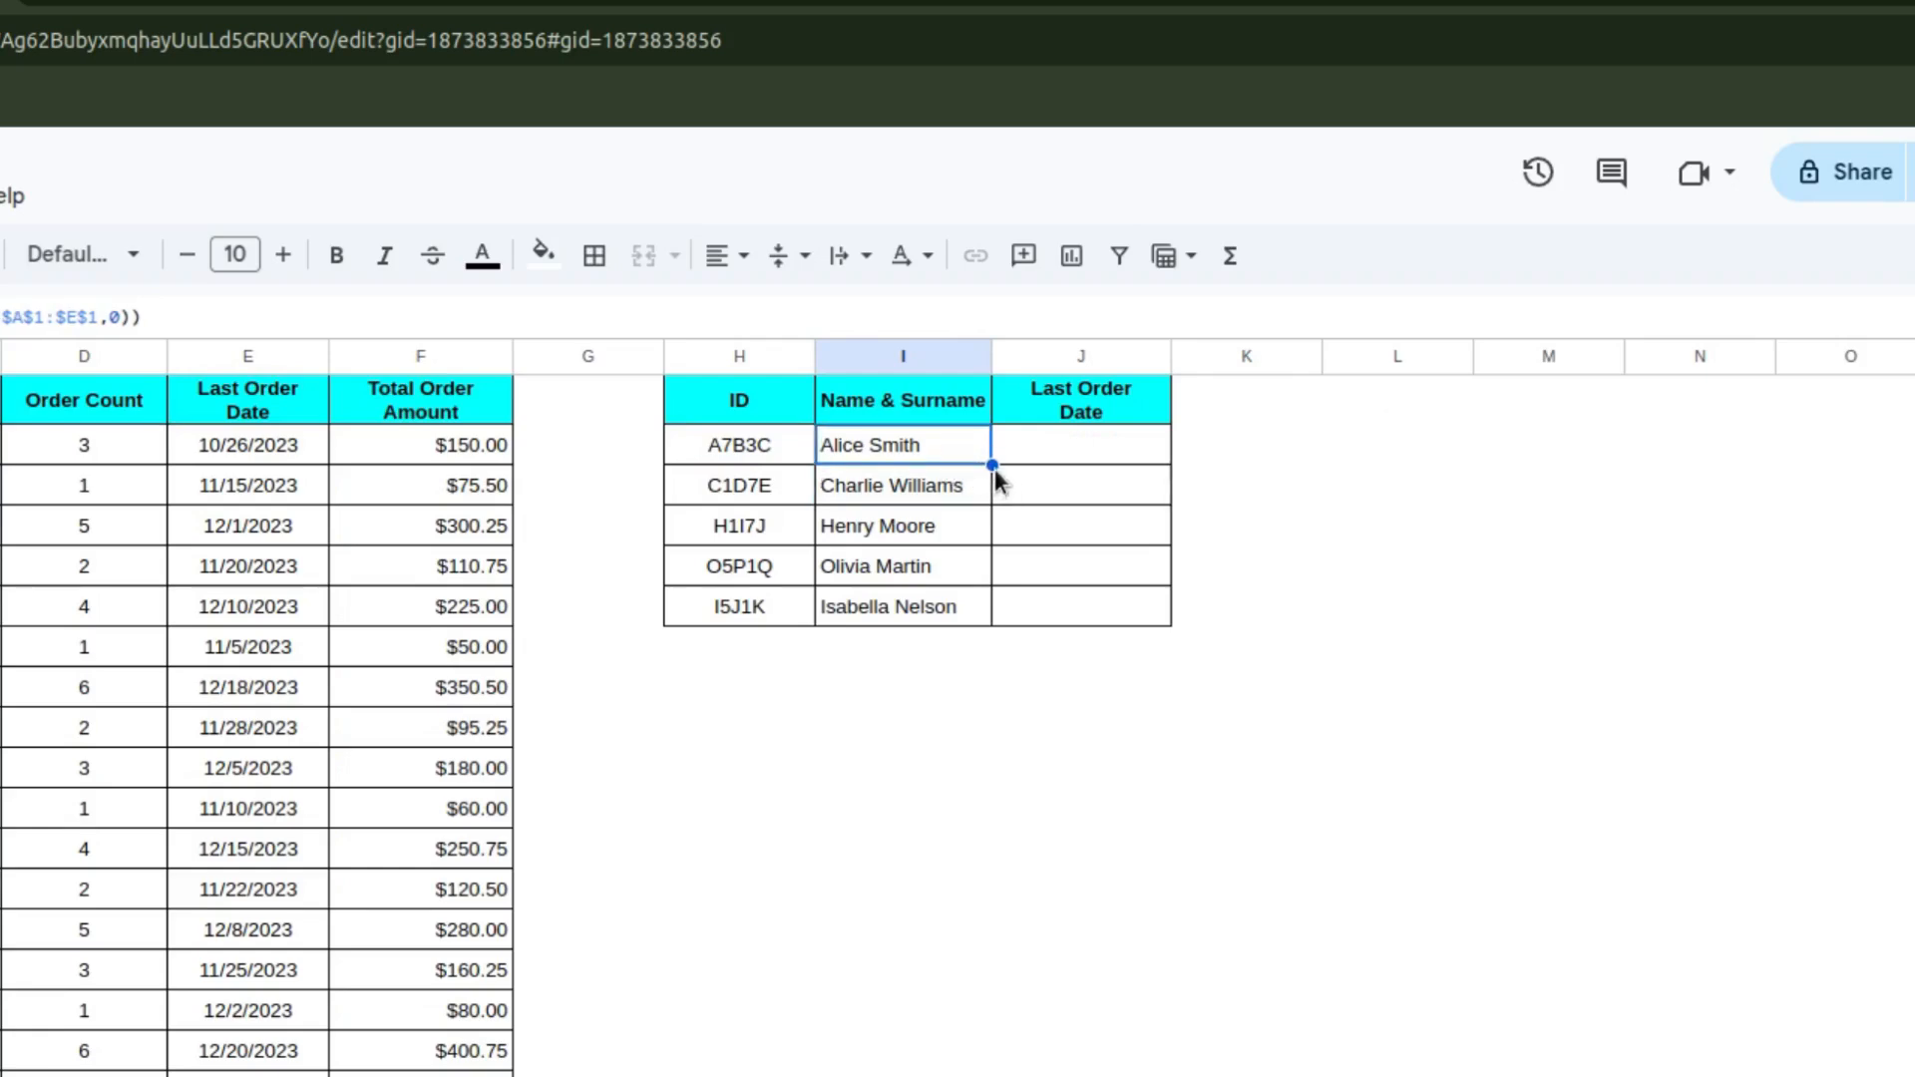
left_click_drag(993, 465, 987, 602)
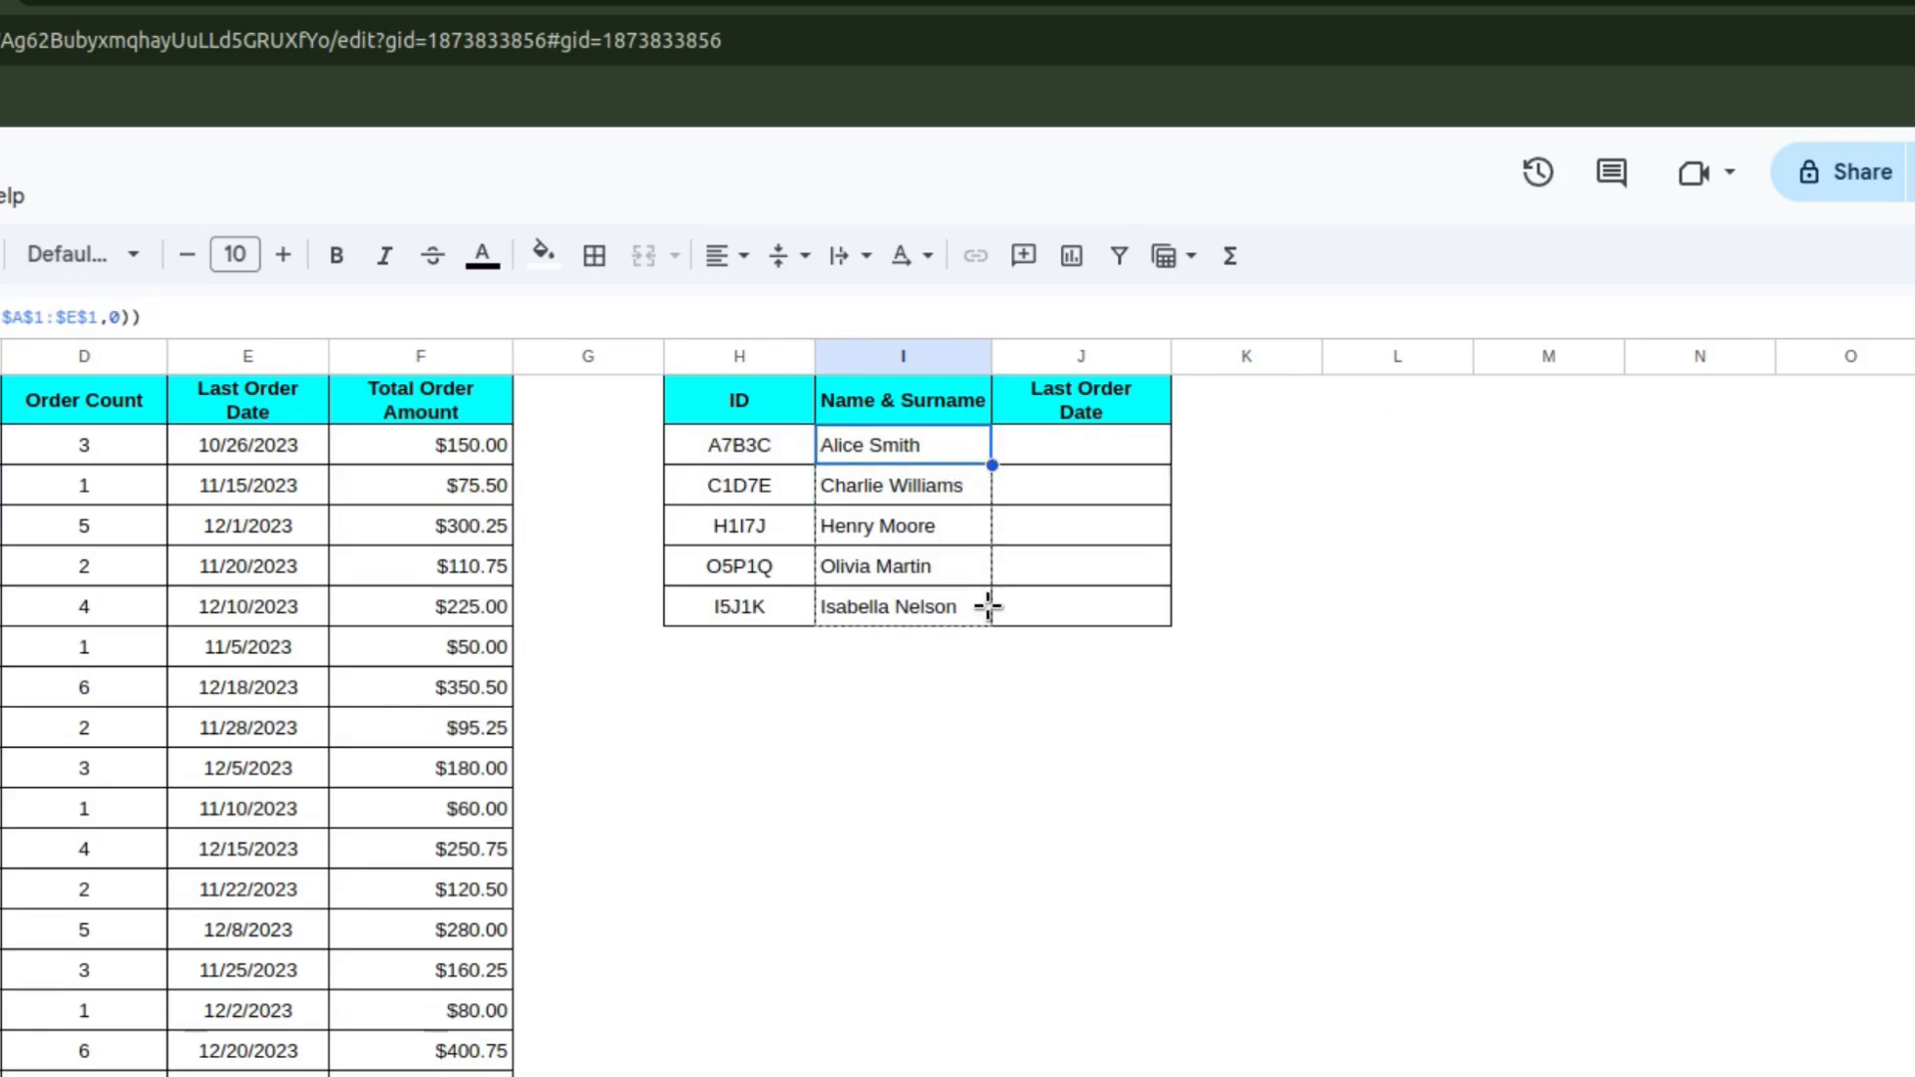
left_click(989, 846)
mouse_move(897, 472)
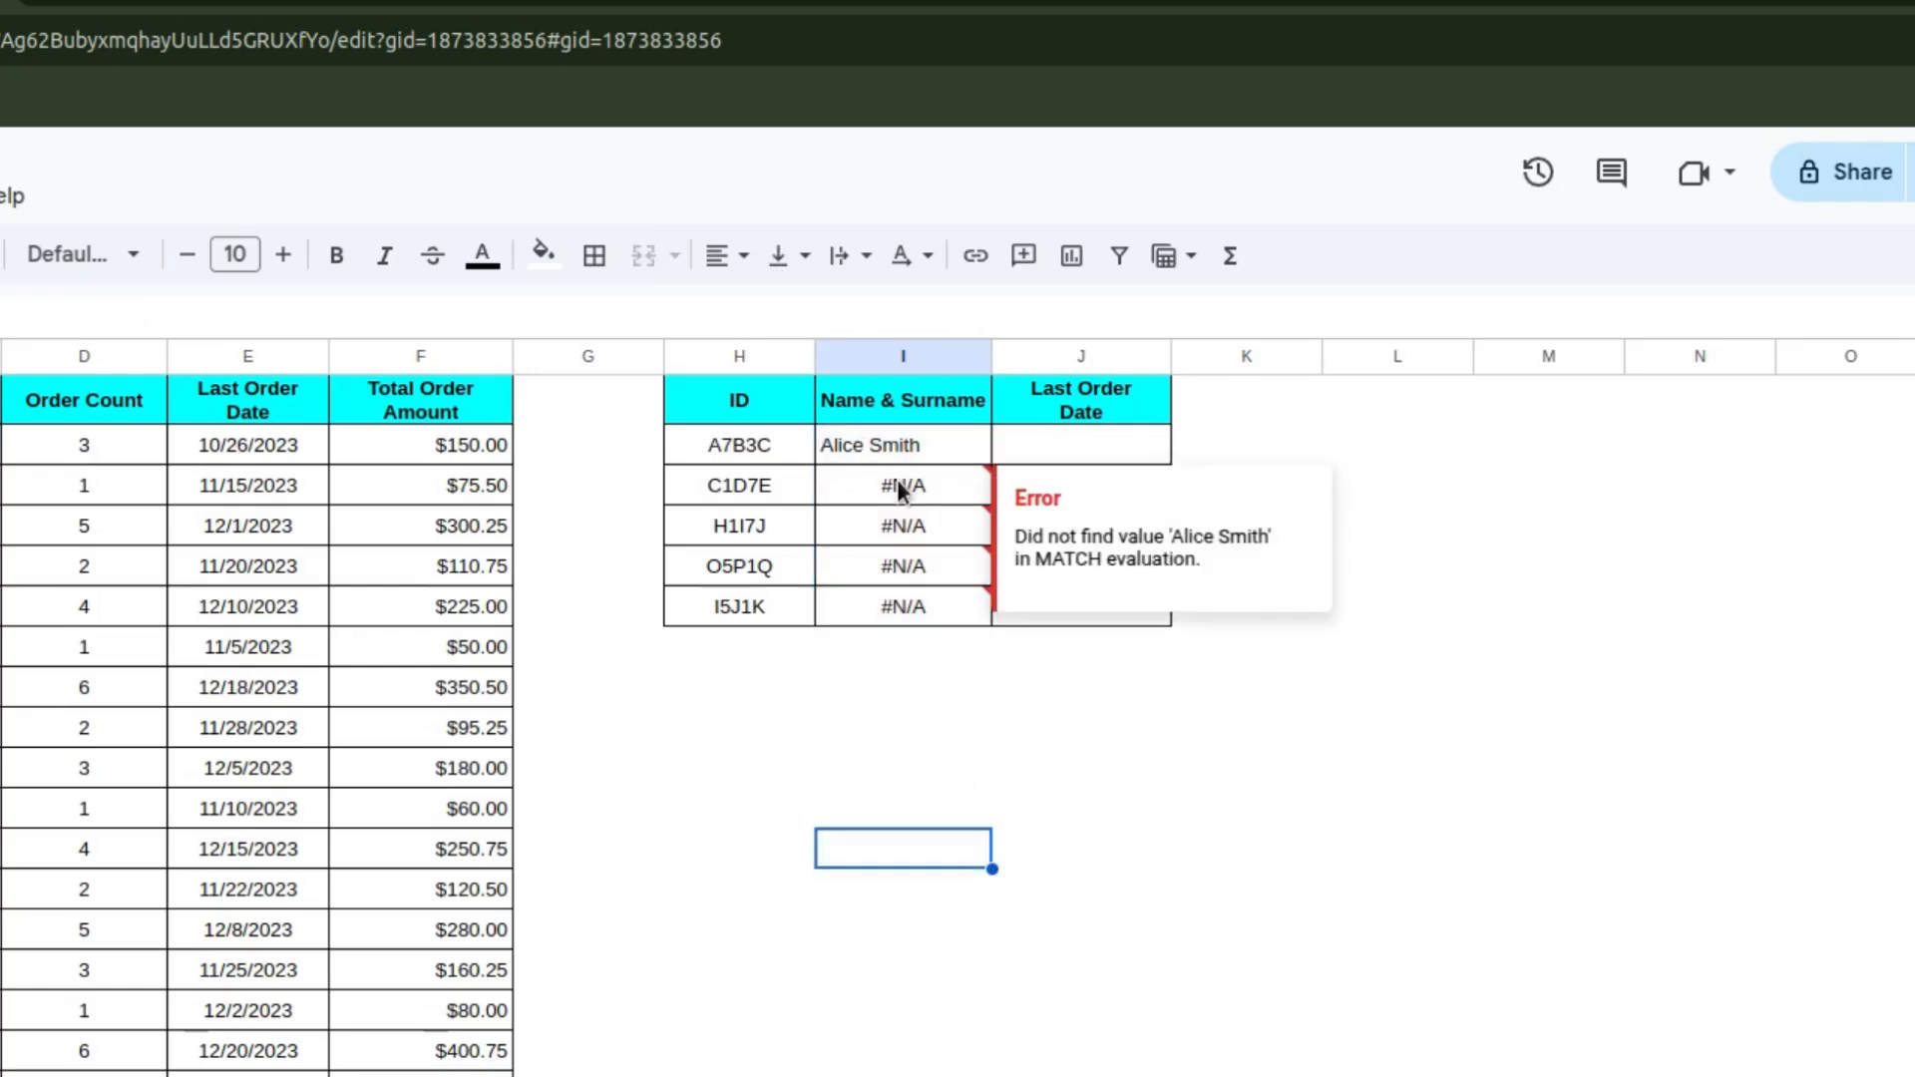
Step: Inspect the formula copied into I3 to see which header reference its column MATCH uses
left_click(897, 485)
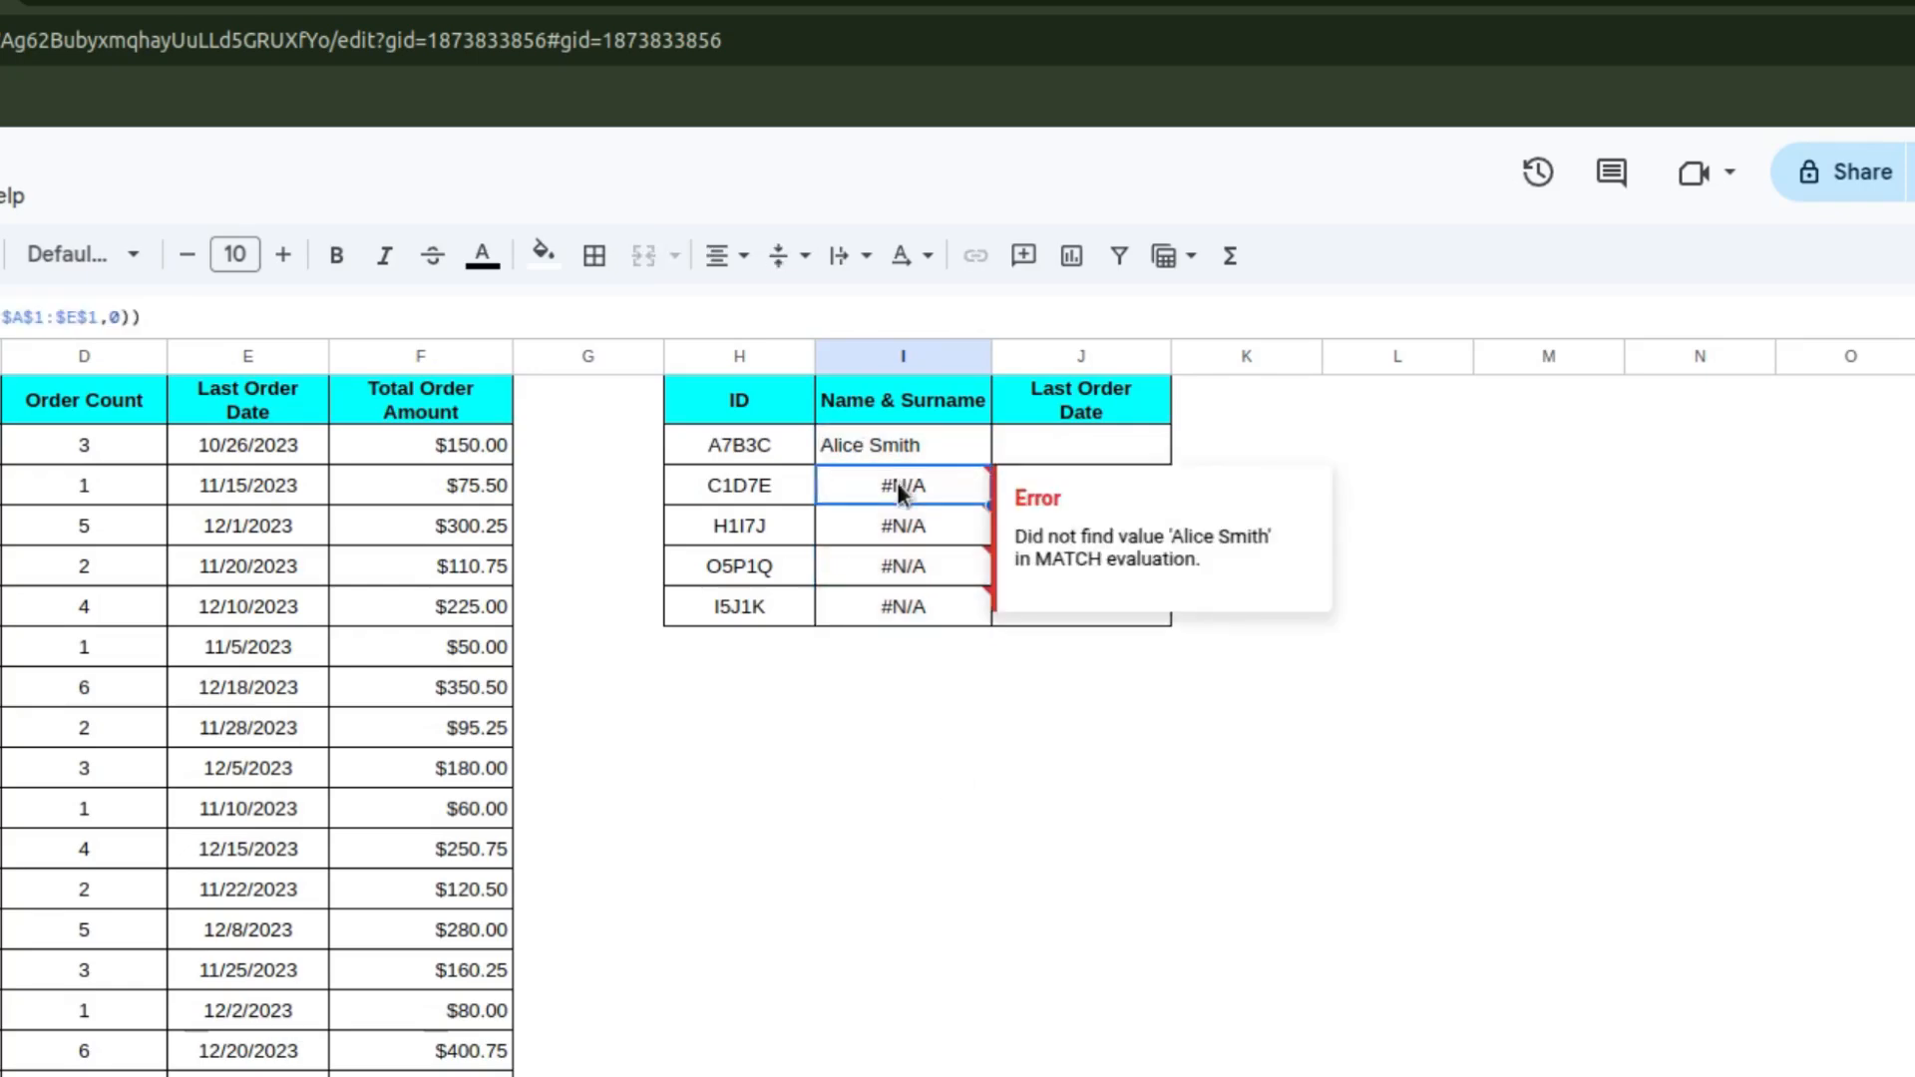
double_click(897, 484)
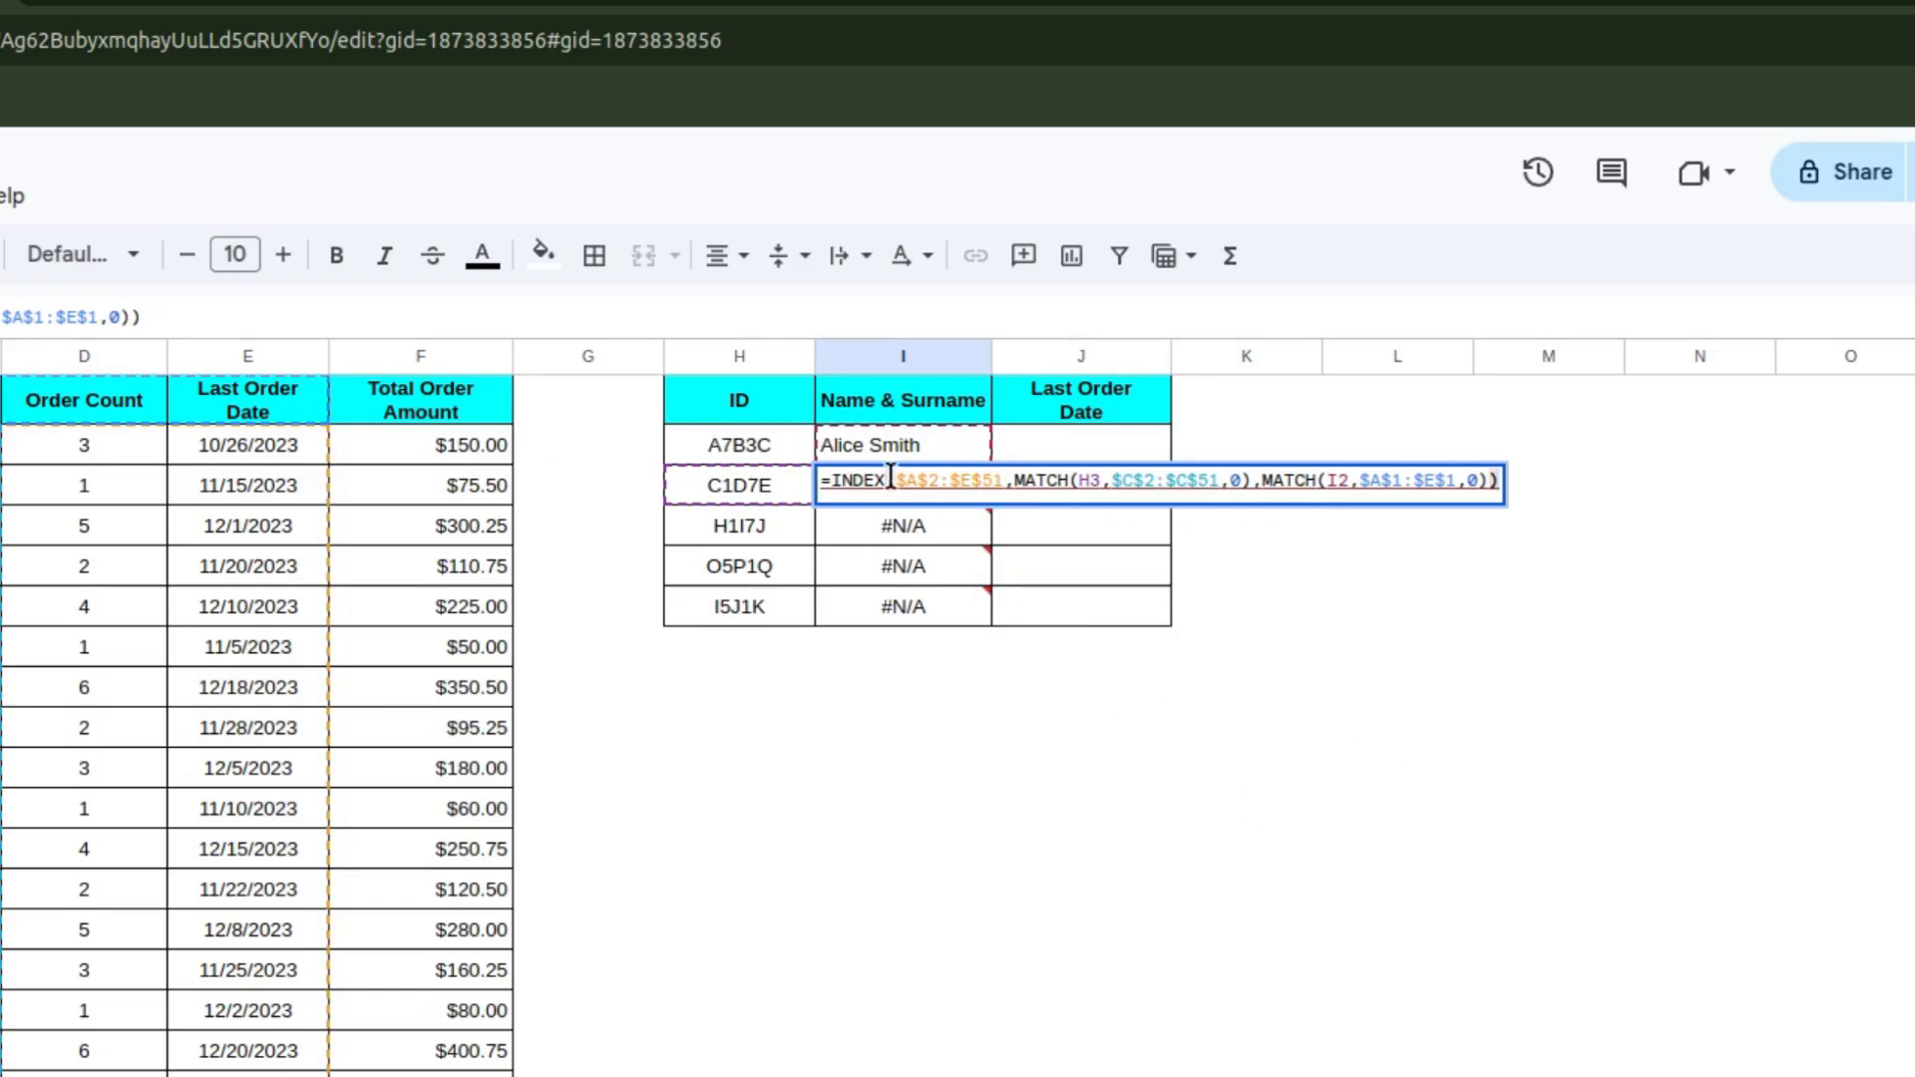
key("Escape")
Step: Make the column MATCH's search key in I2 absolute as $I$1, and fill the formula down through I6
double_click(900, 443)
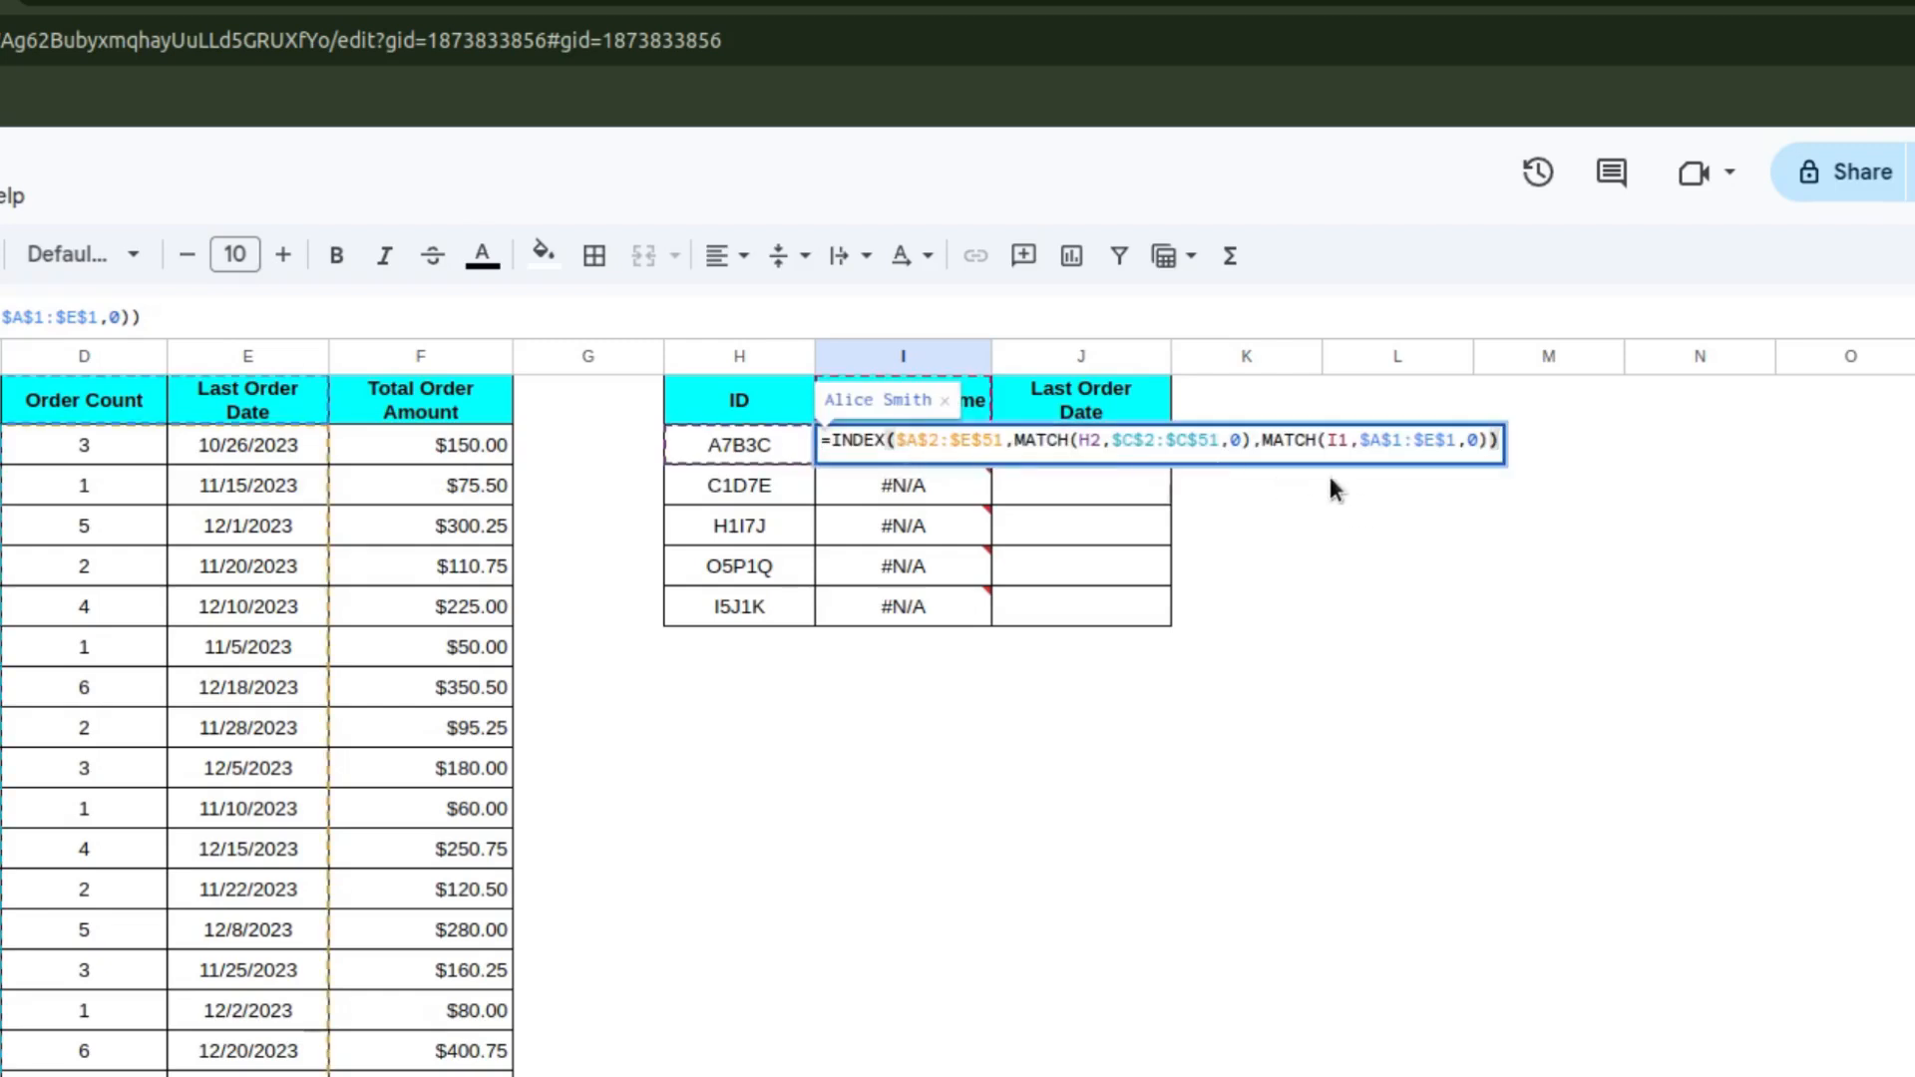
left_click(1322, 439)
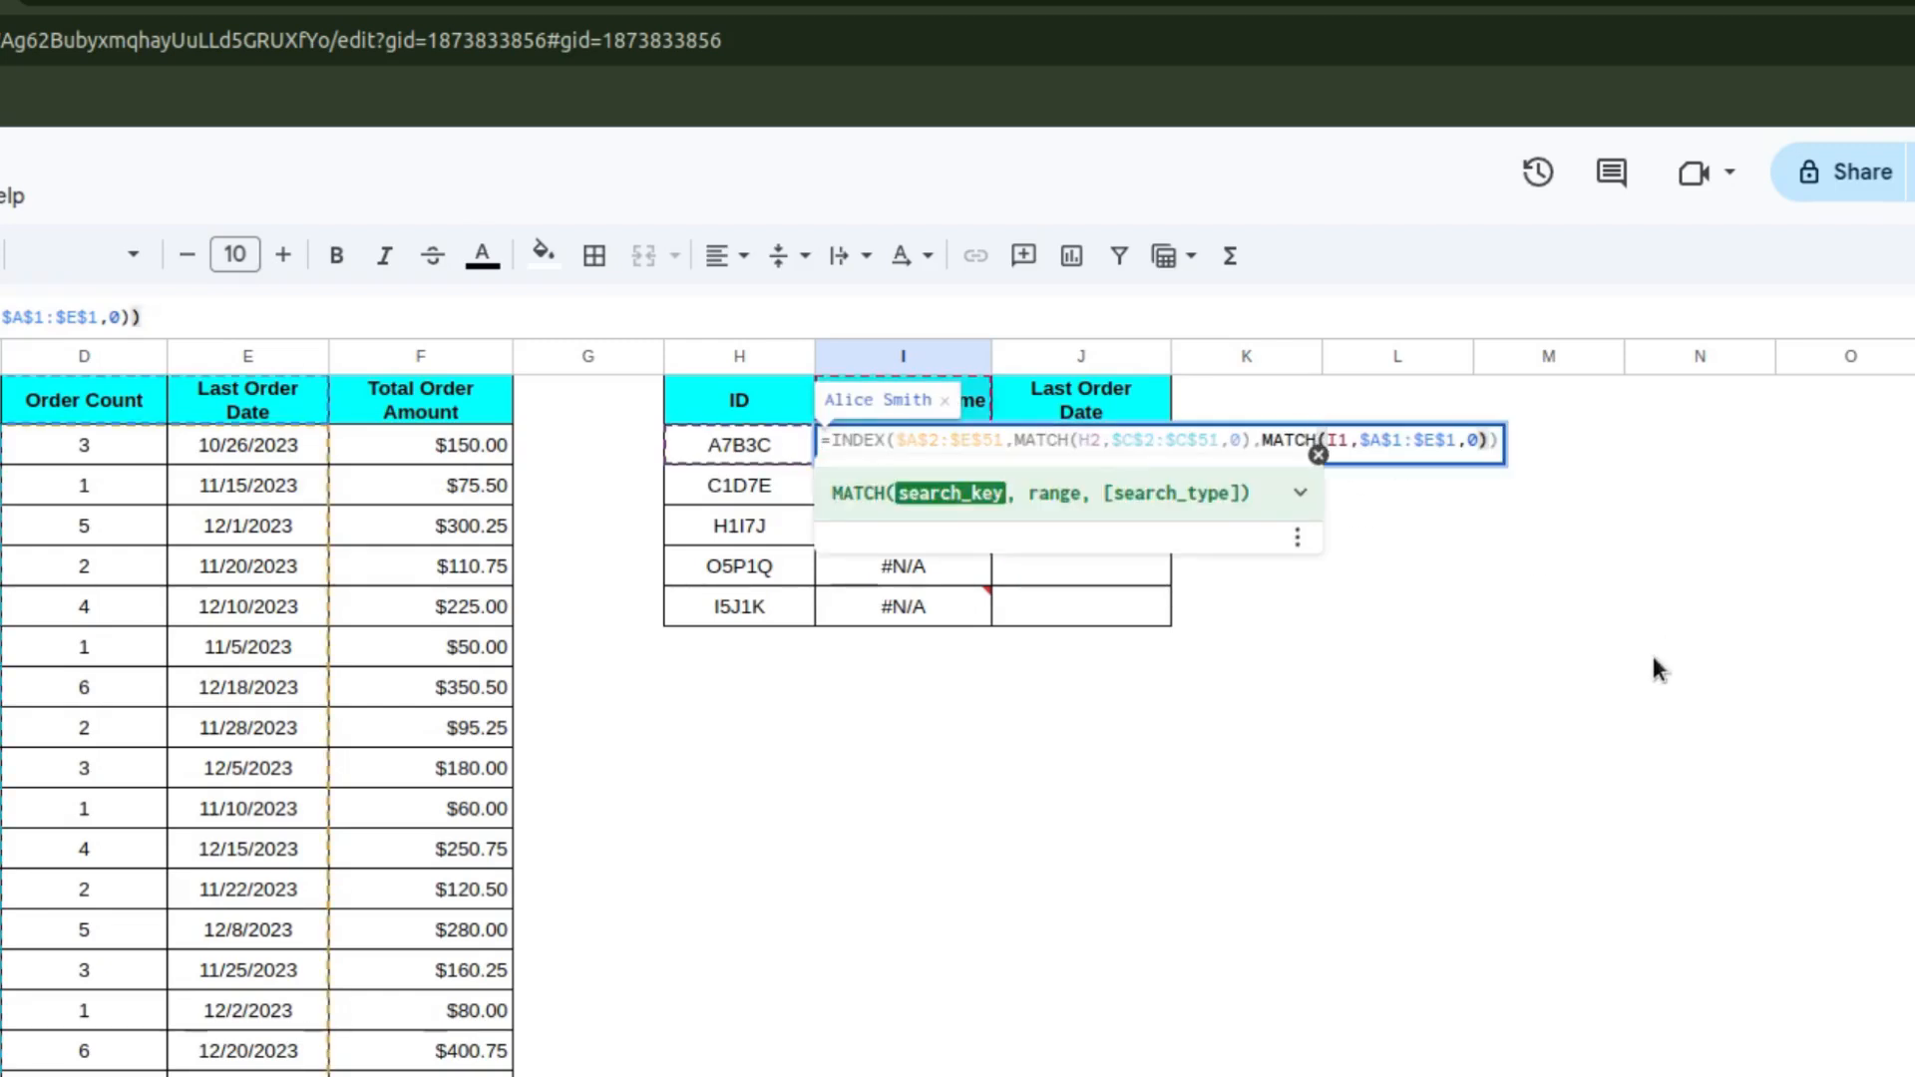
key("F4")
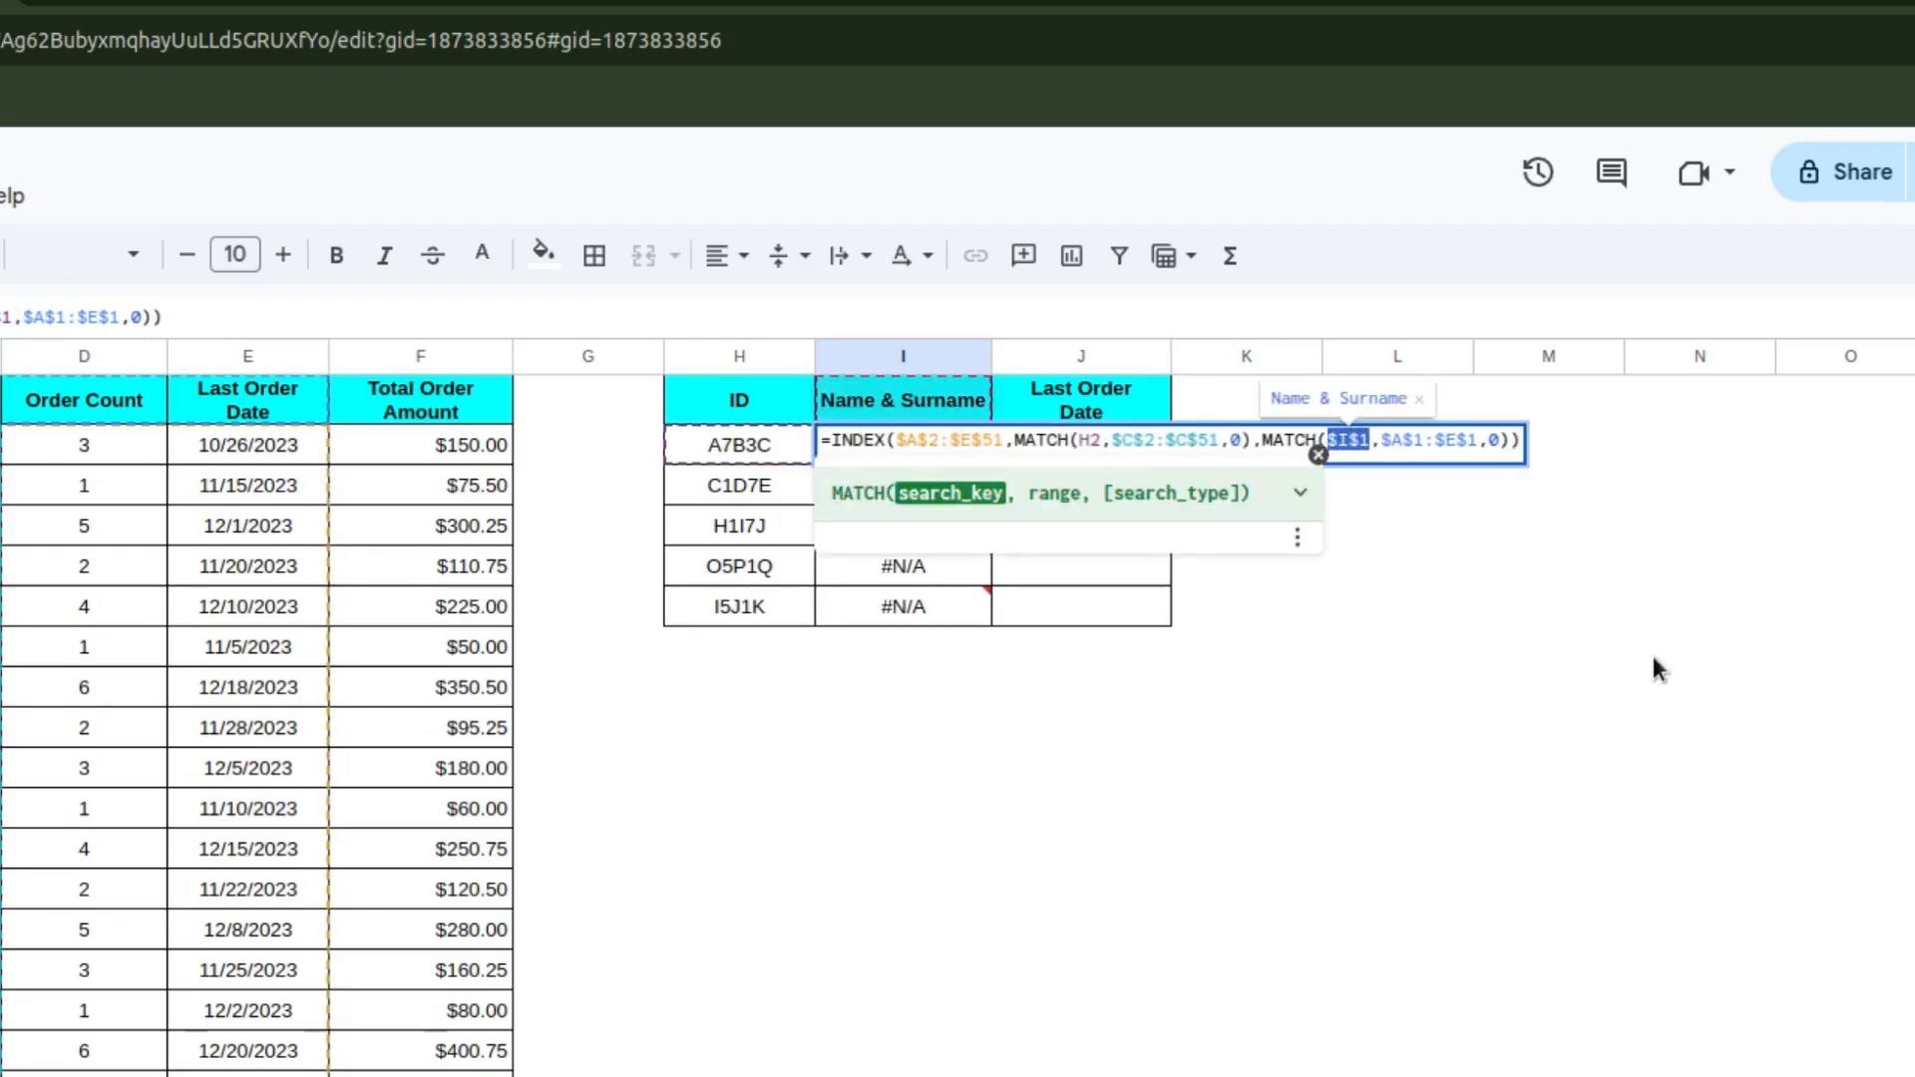
key("Return")
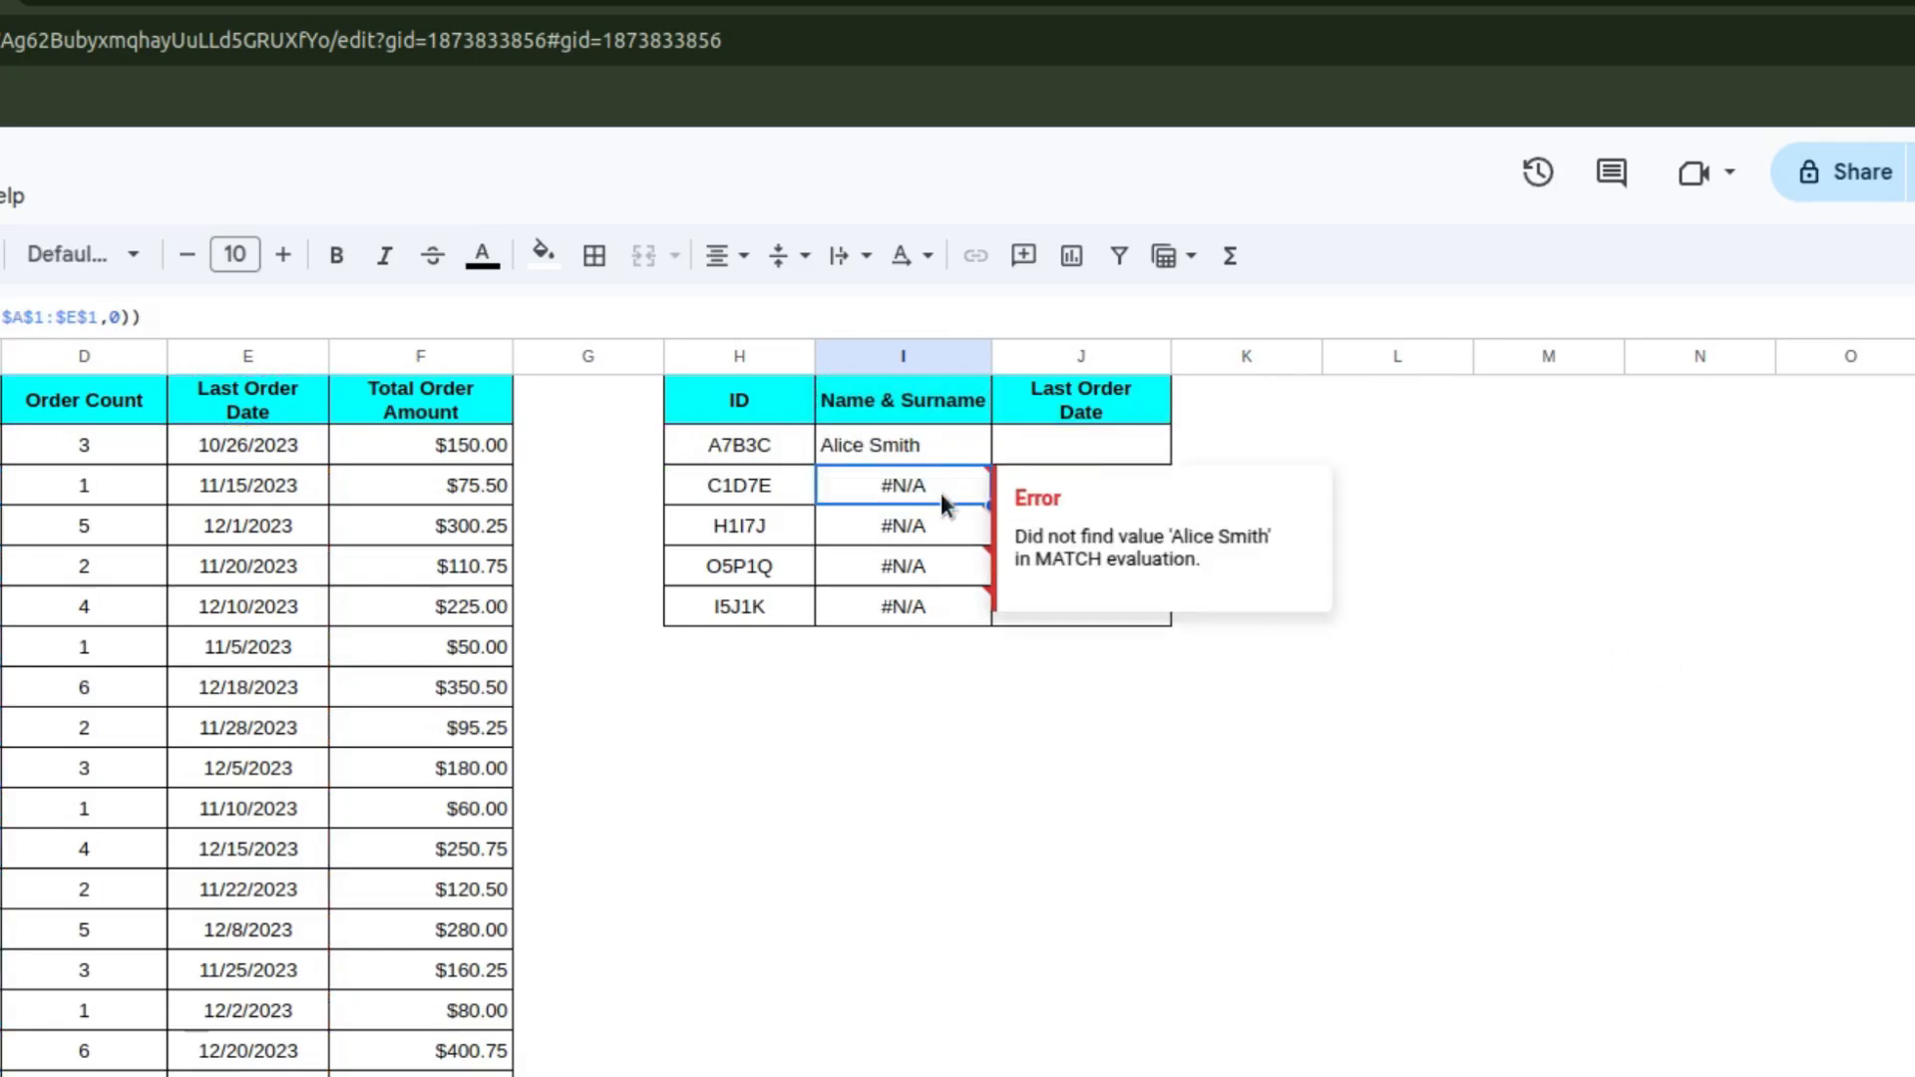
left_click(944, 451)
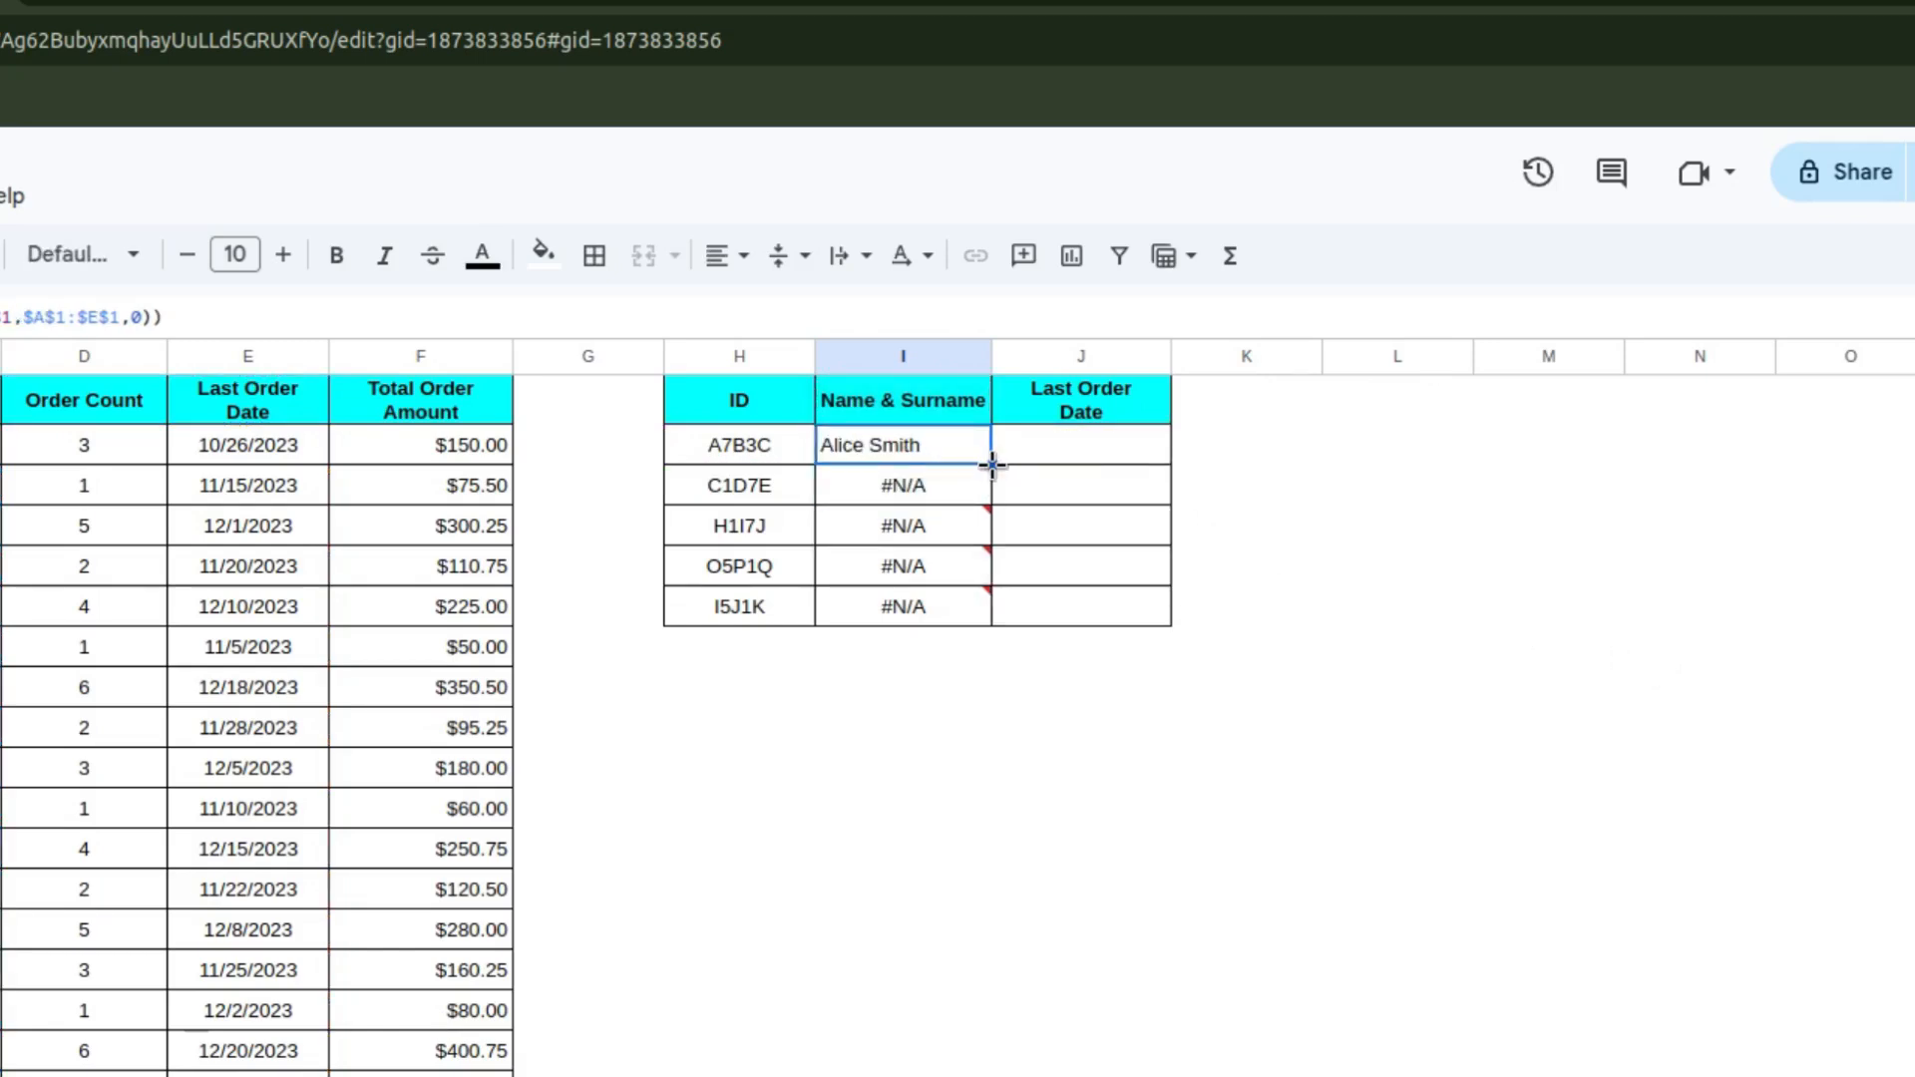
left_click_drag(990, 467, 980, 654)
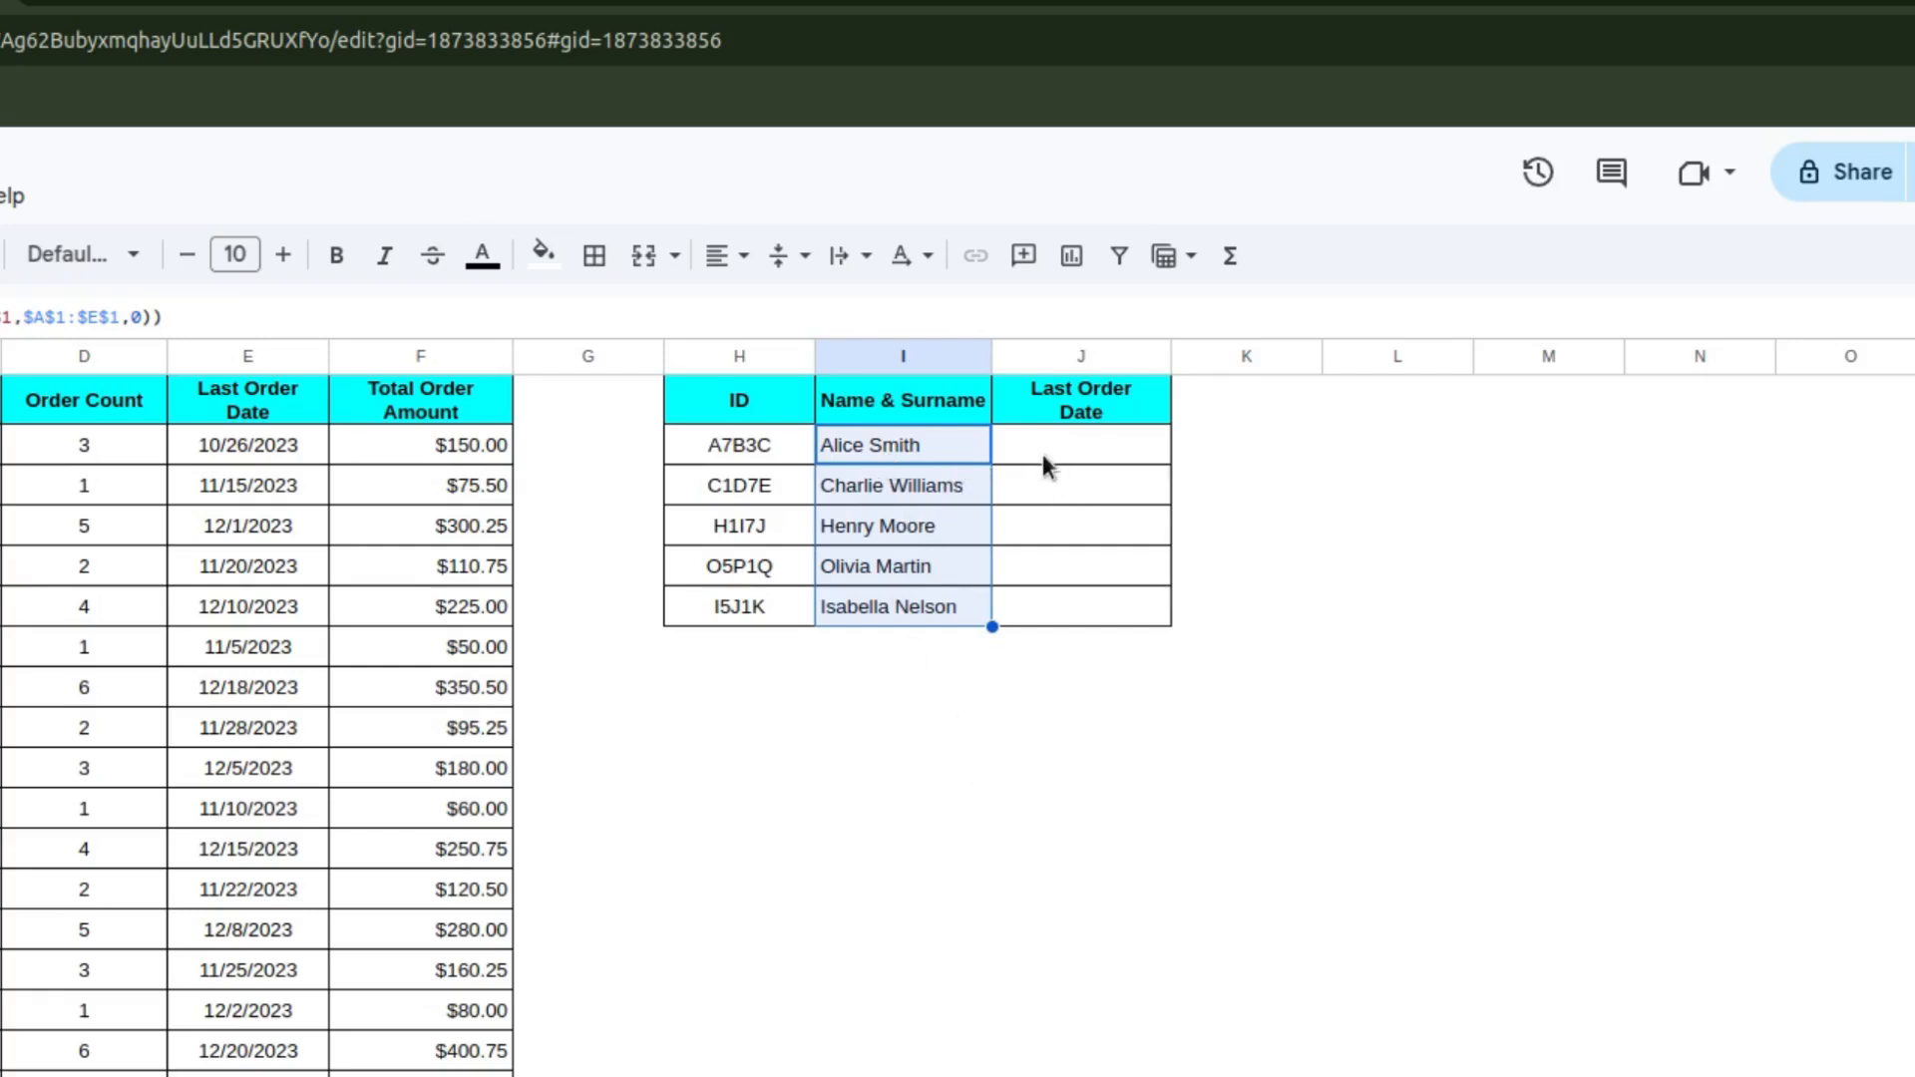
Step: Lock only the row of the column MATCH's search key in I2, changing it to I$1
left_click(865, 440)
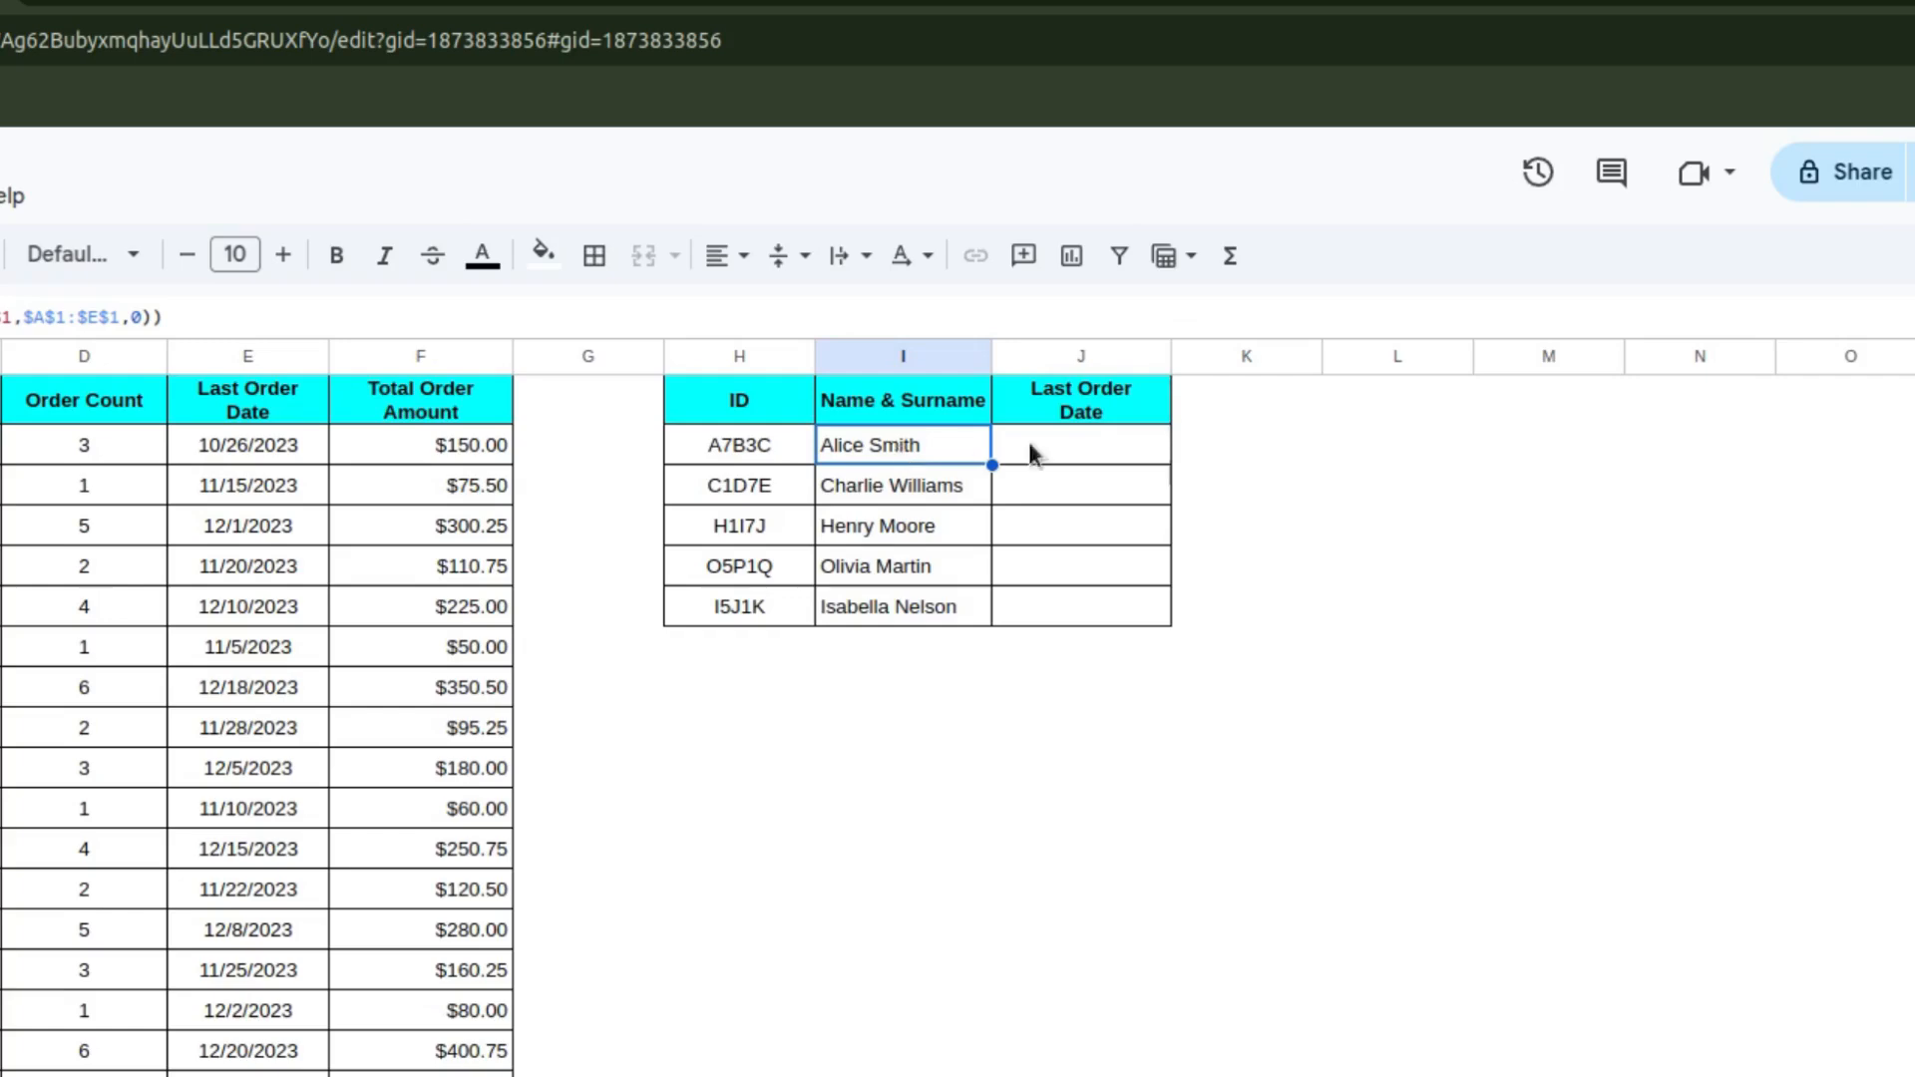
double_click(894, 455)
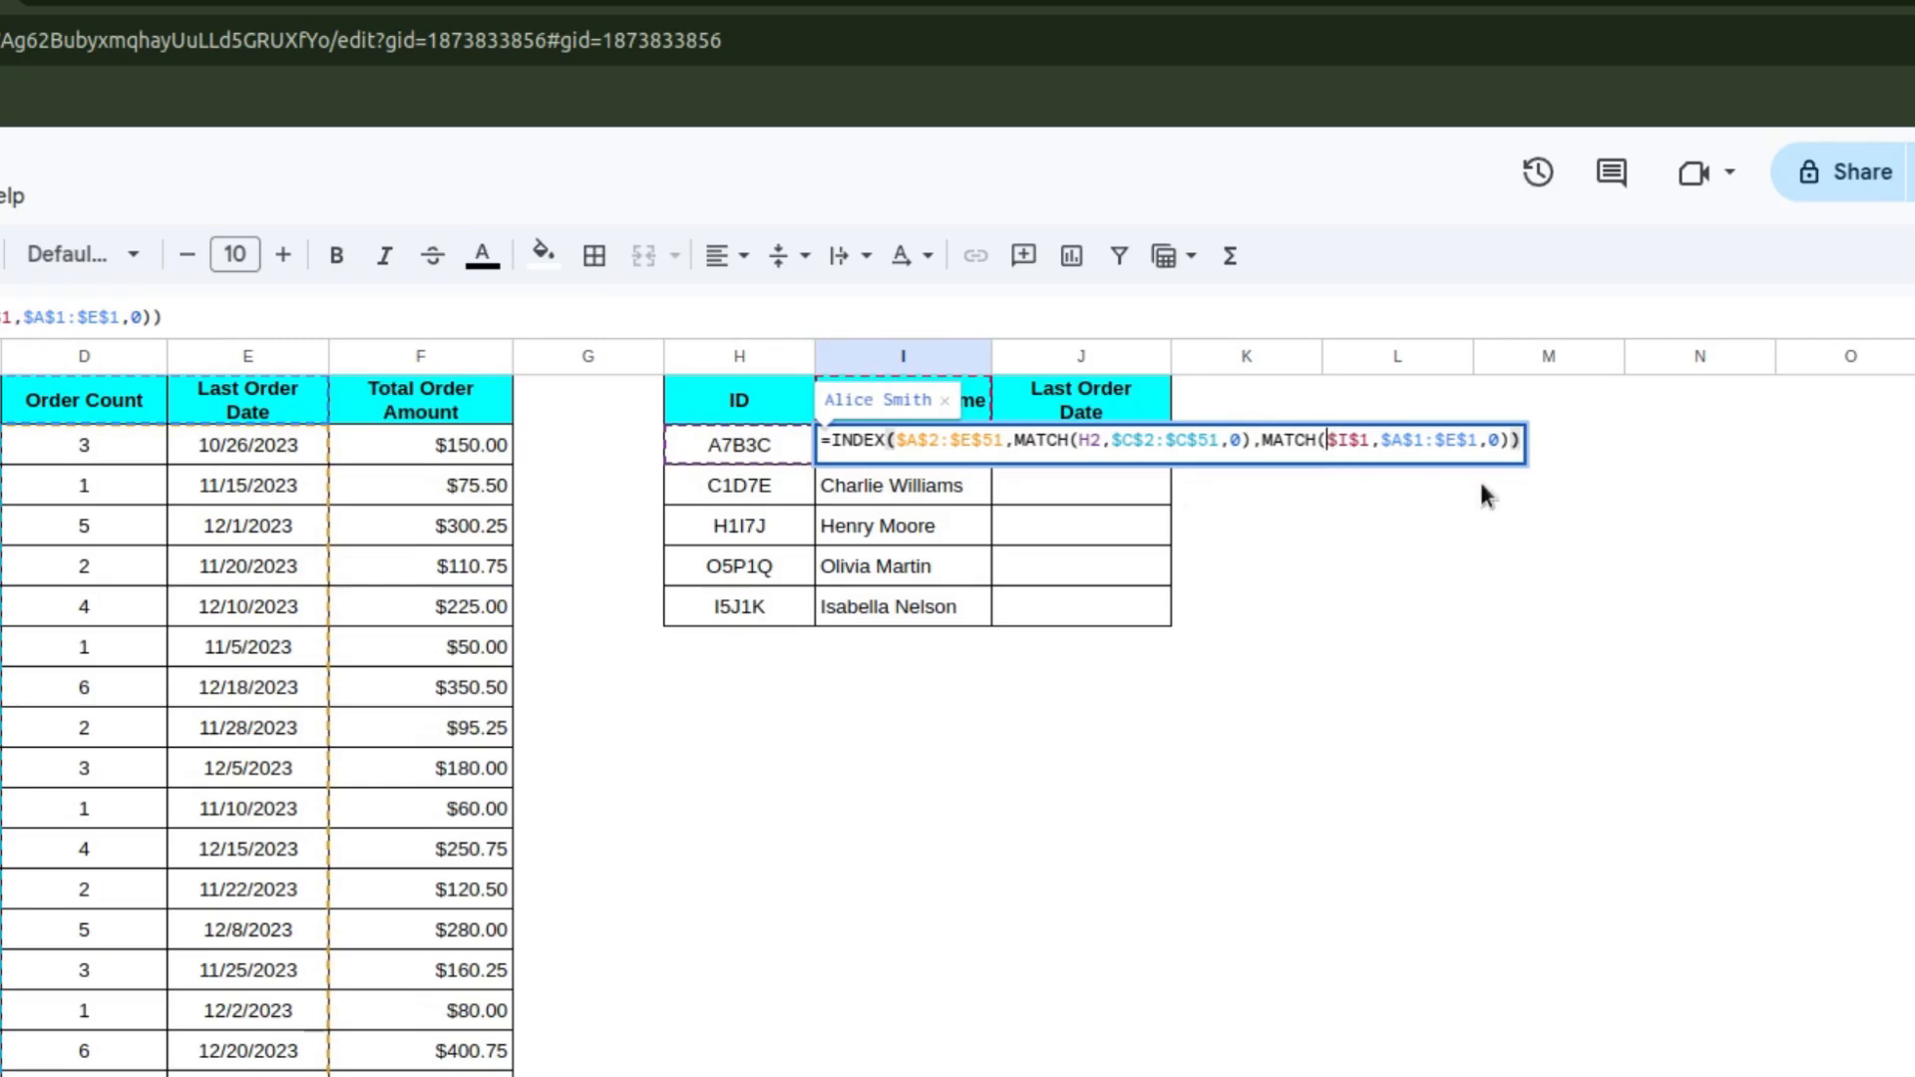
key("Left")
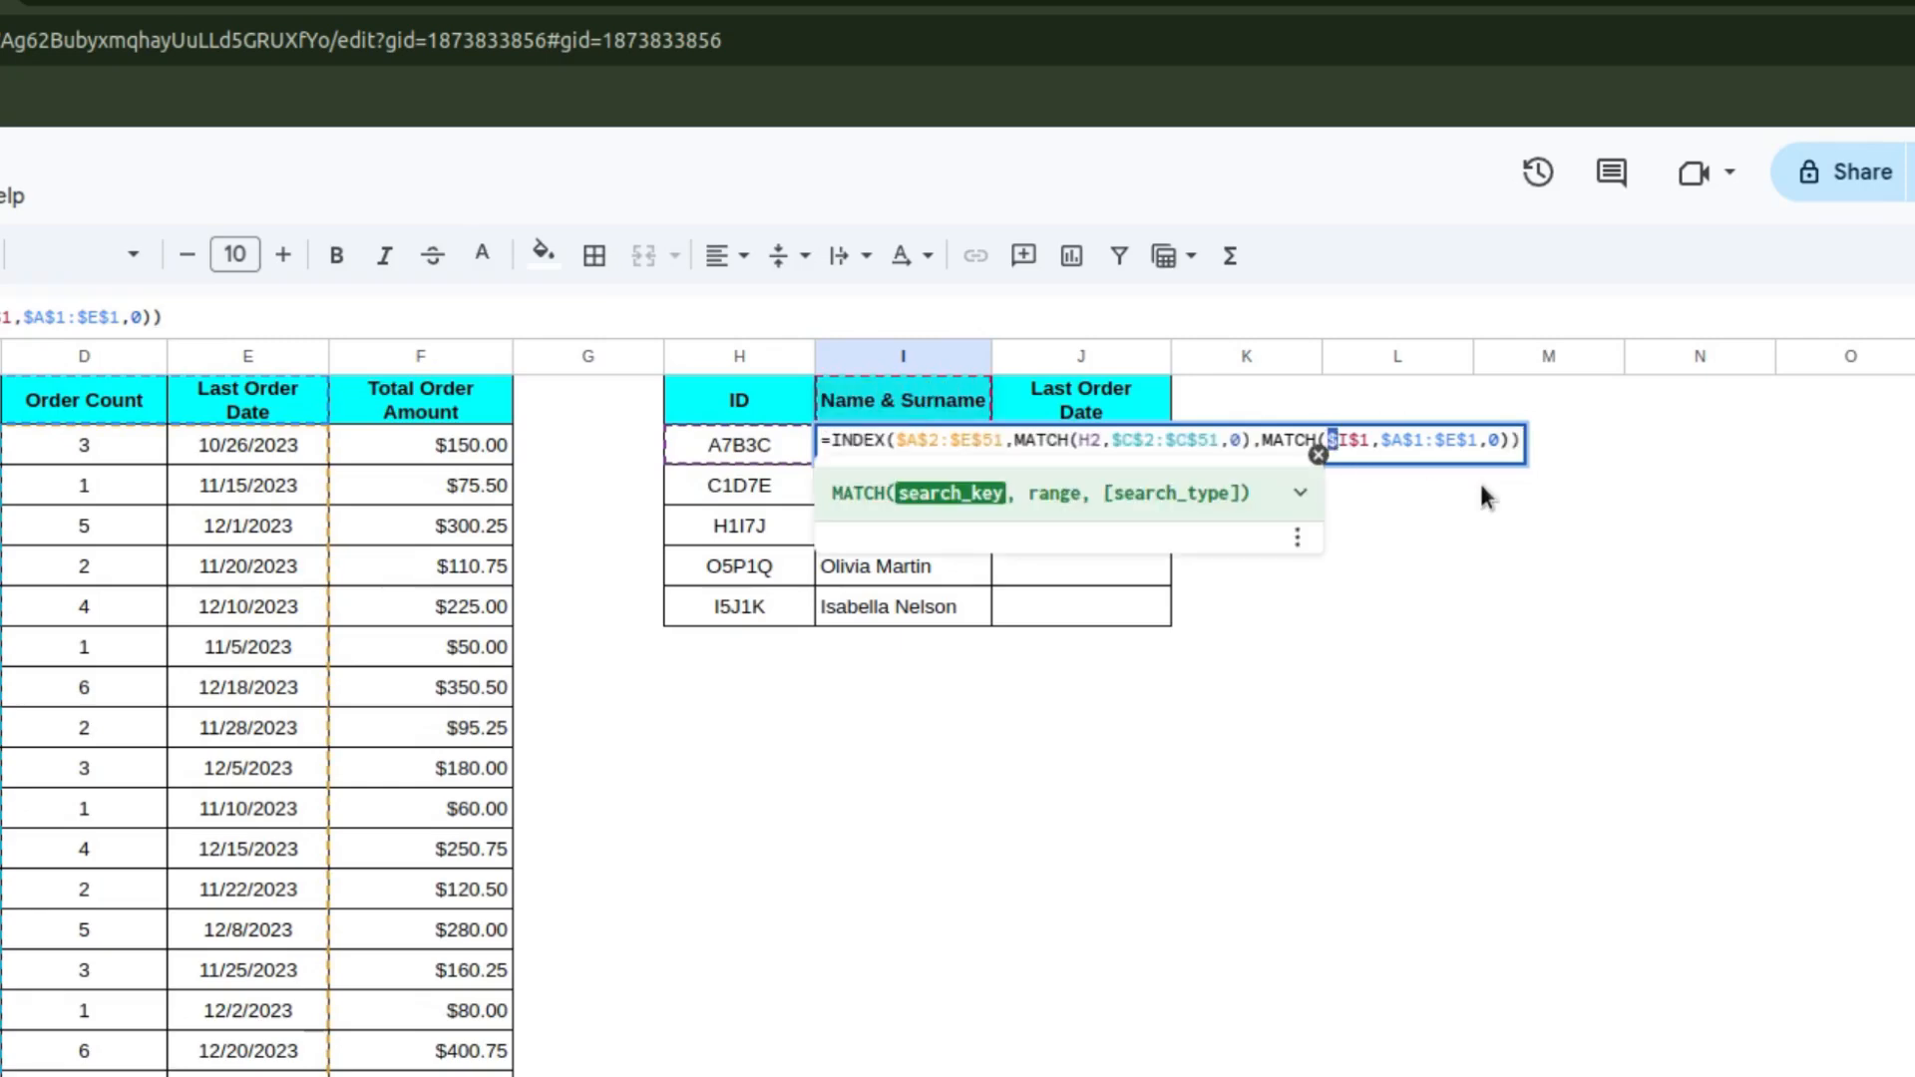
key("Delete")
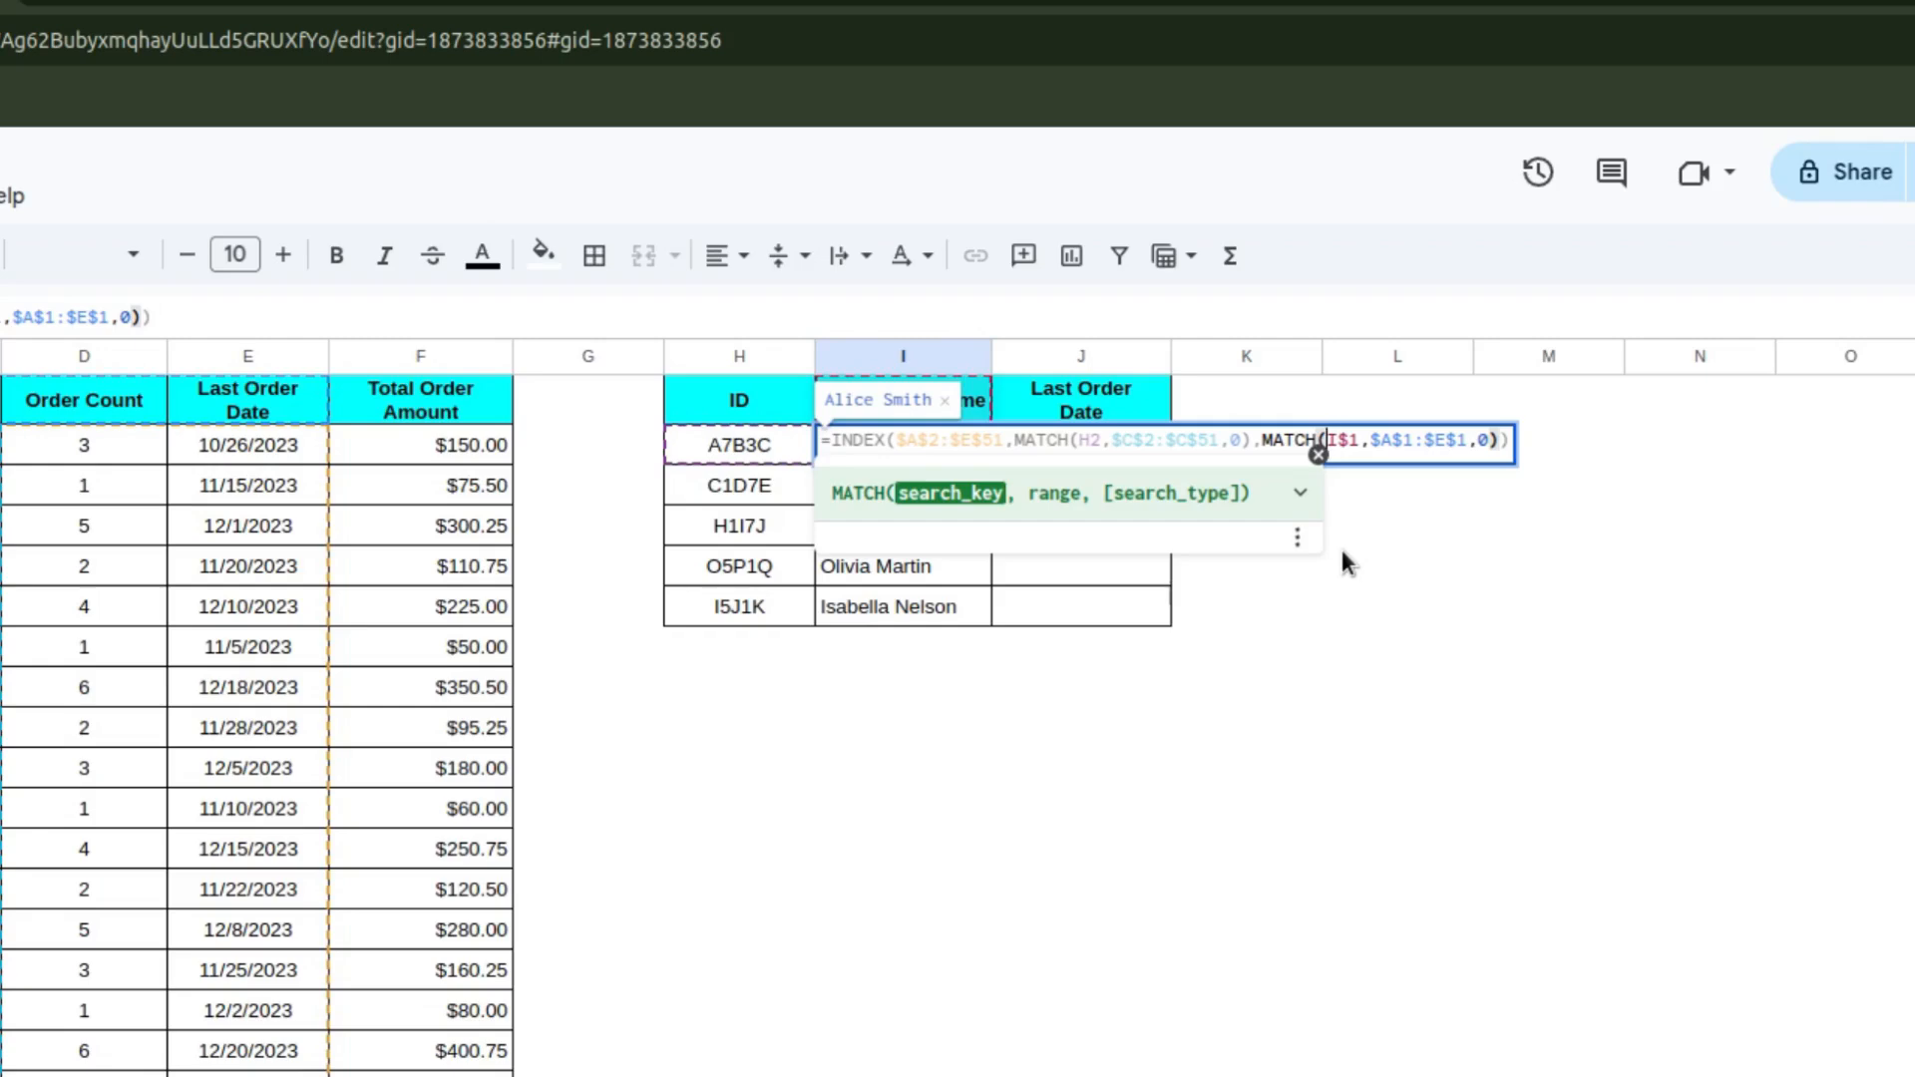
key("Return")
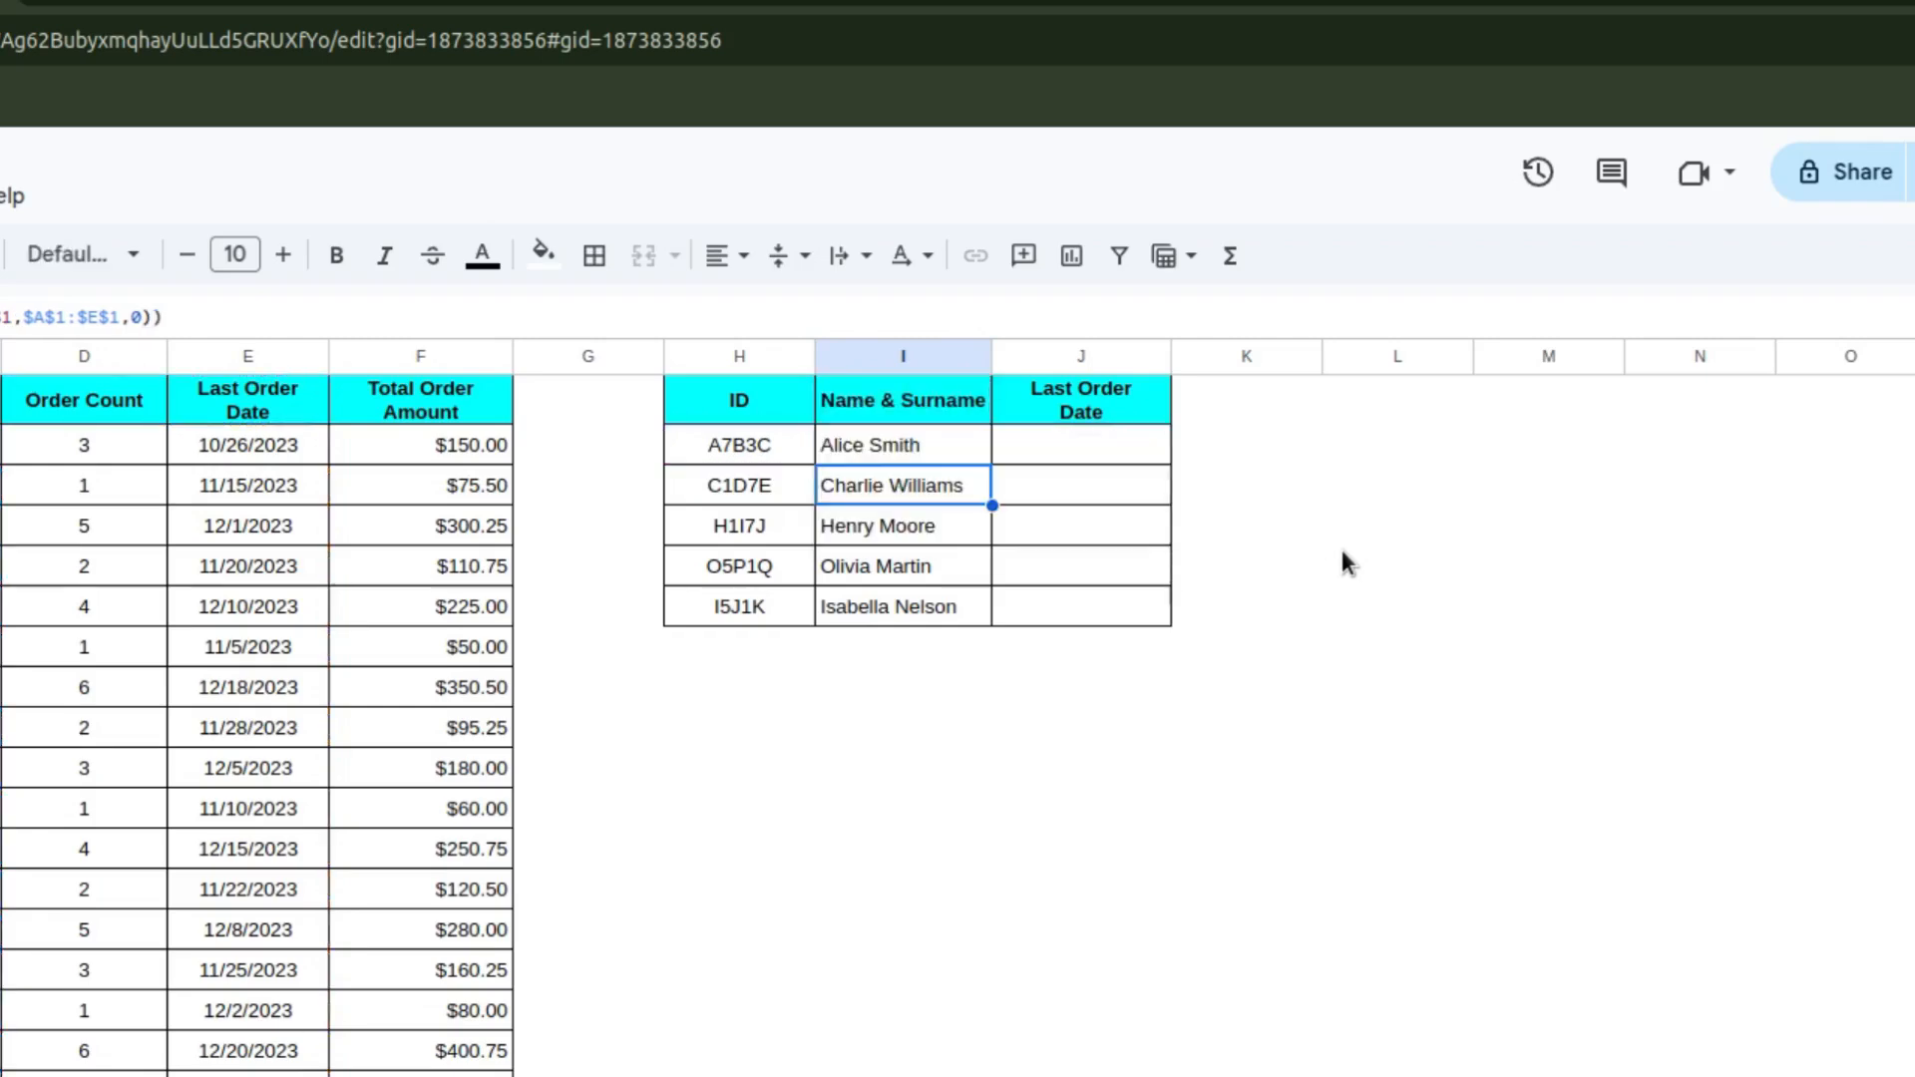
Step: Fill I2's formula across into J2 under Last Order Date
left_click(916, 439)
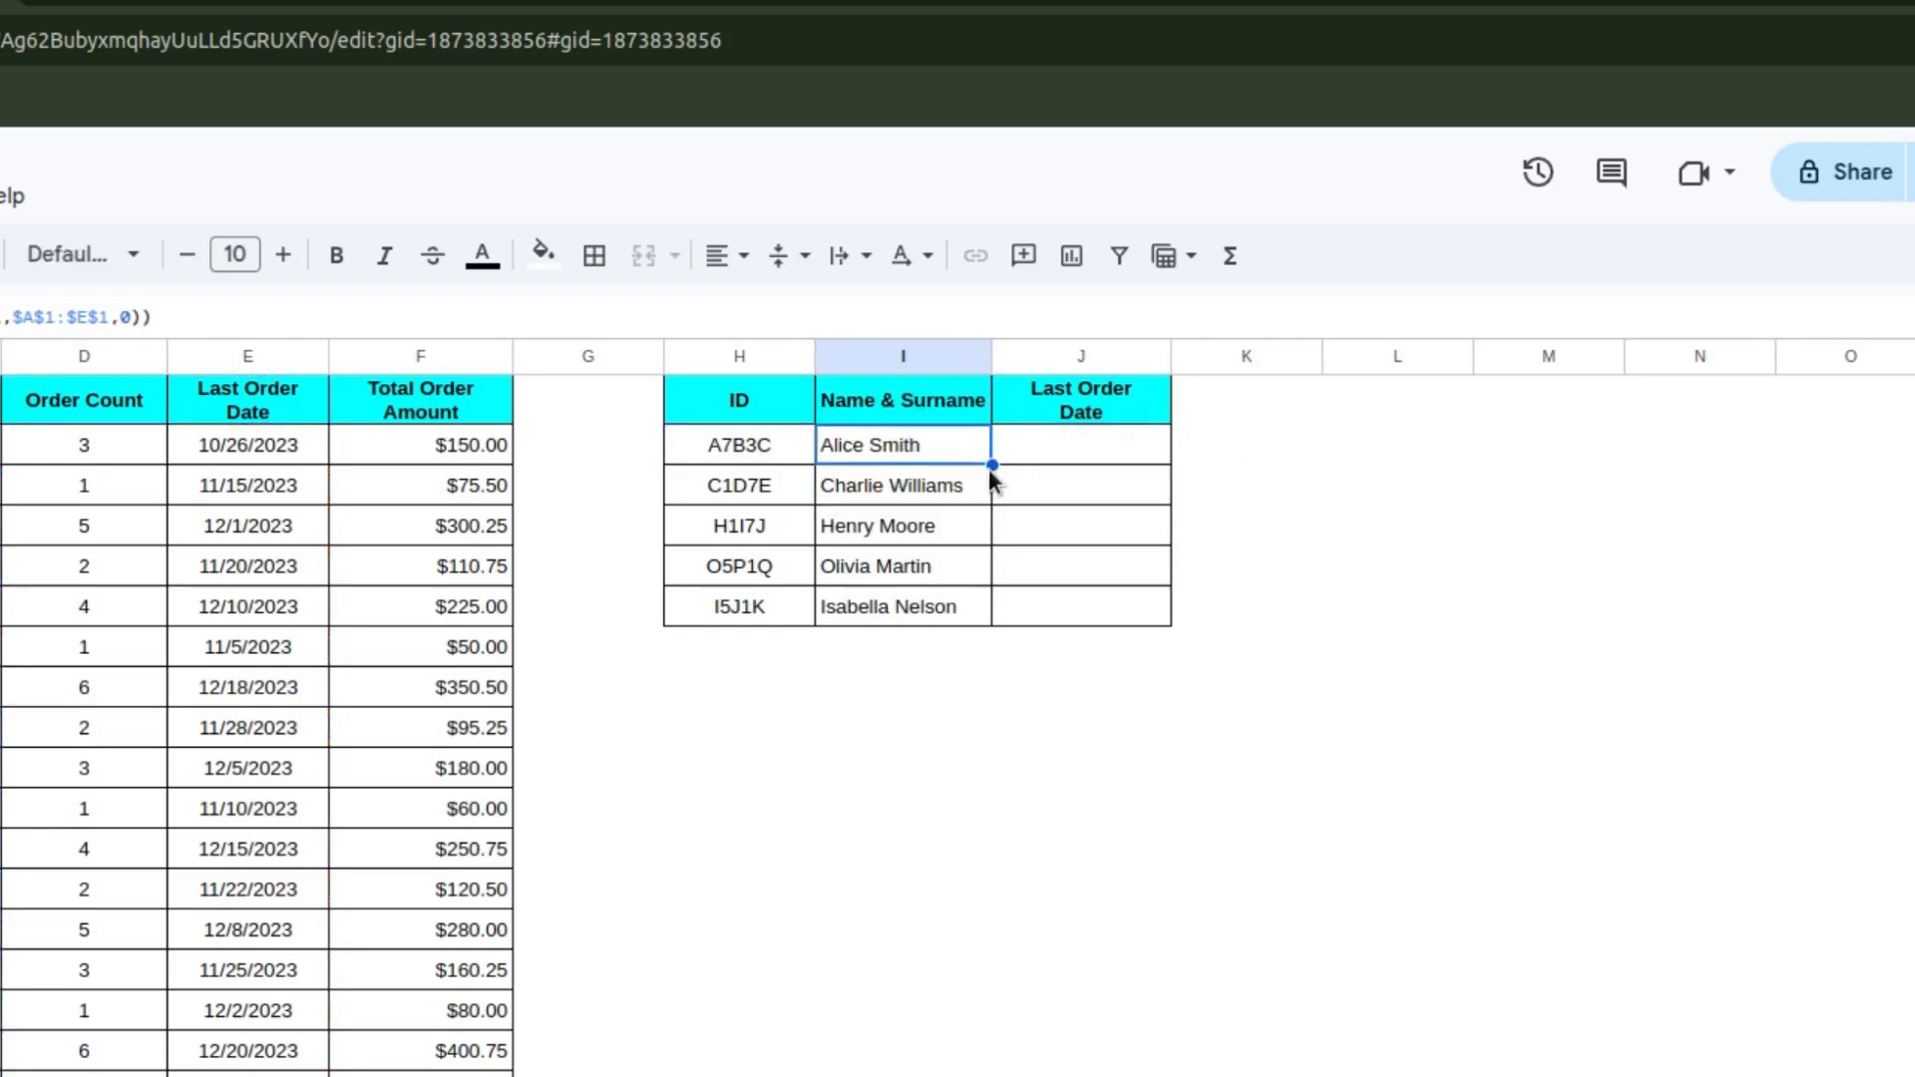
left_click_drag(992, 465, 1102, 461)
left_click(1077, 449)
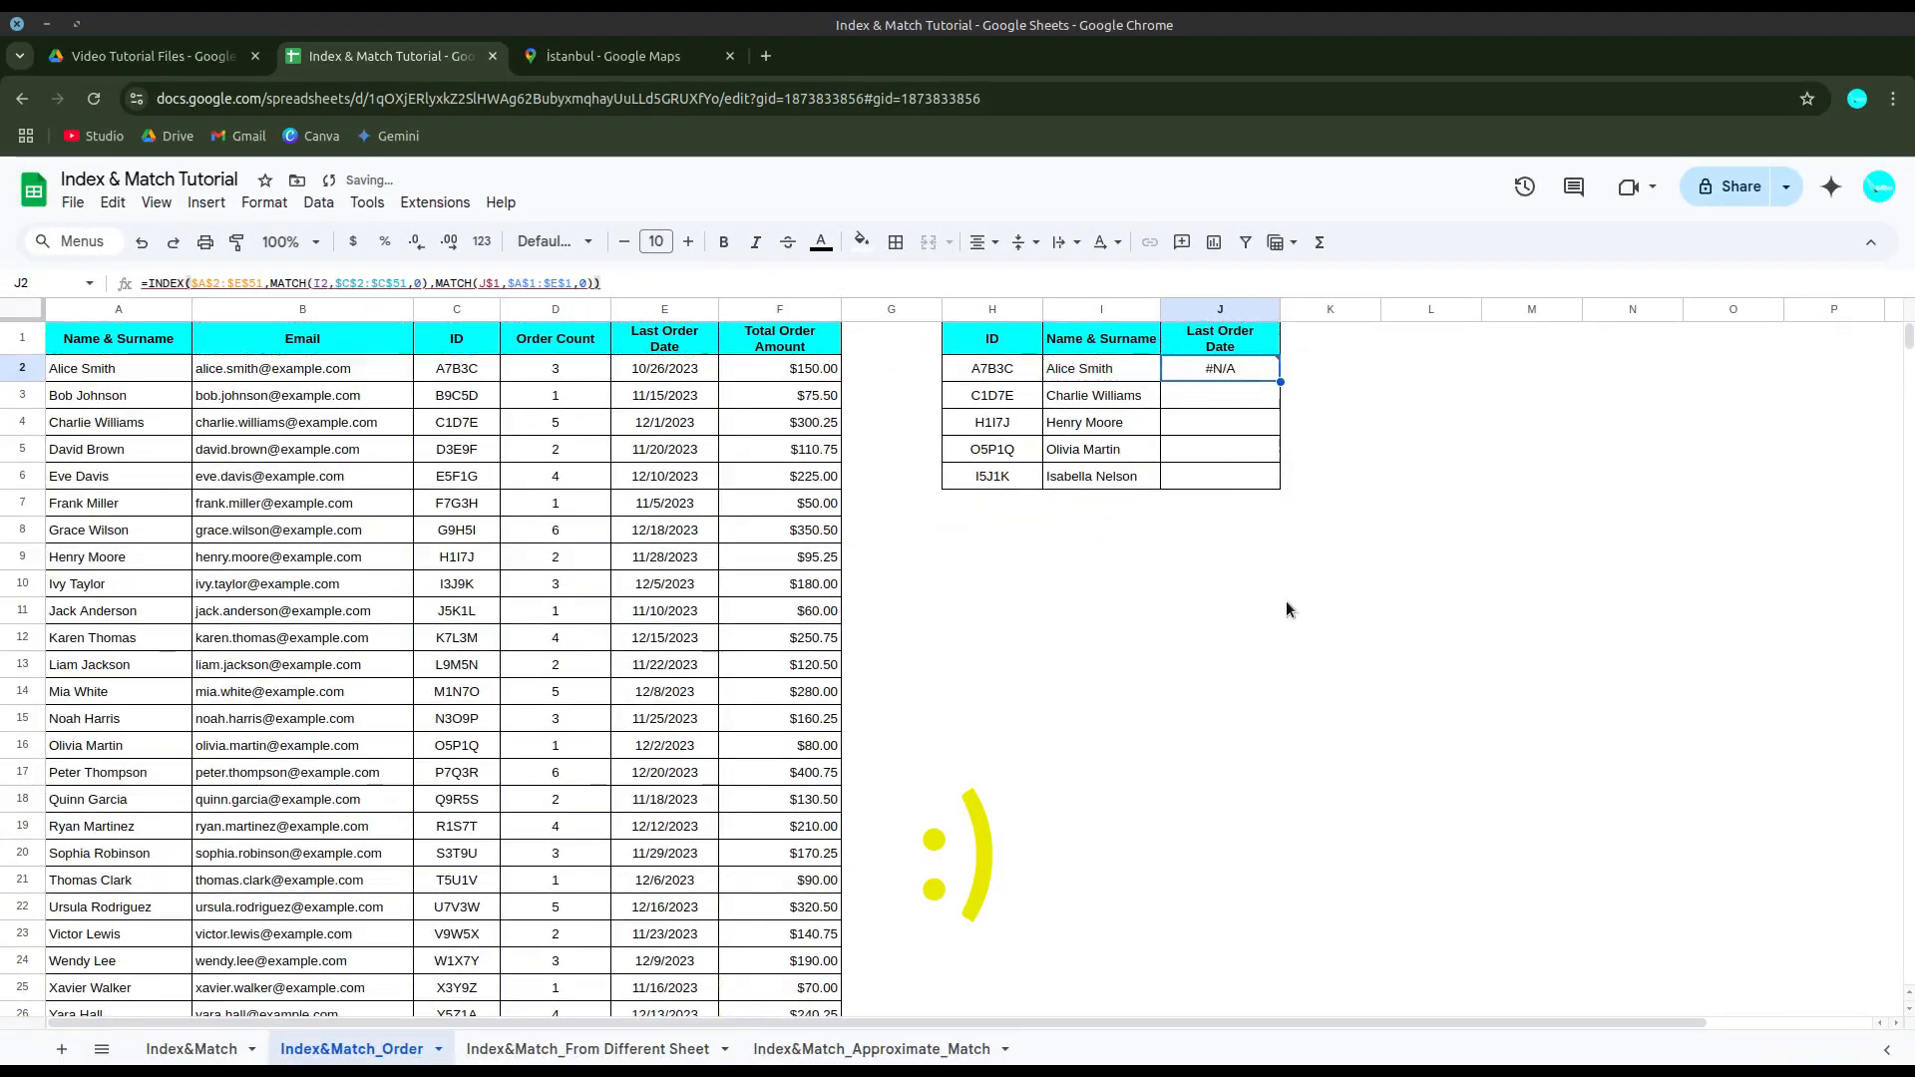
Step: Try replacing the row MATCH's search key in J2's formula with J2
double_click(1218, 367)
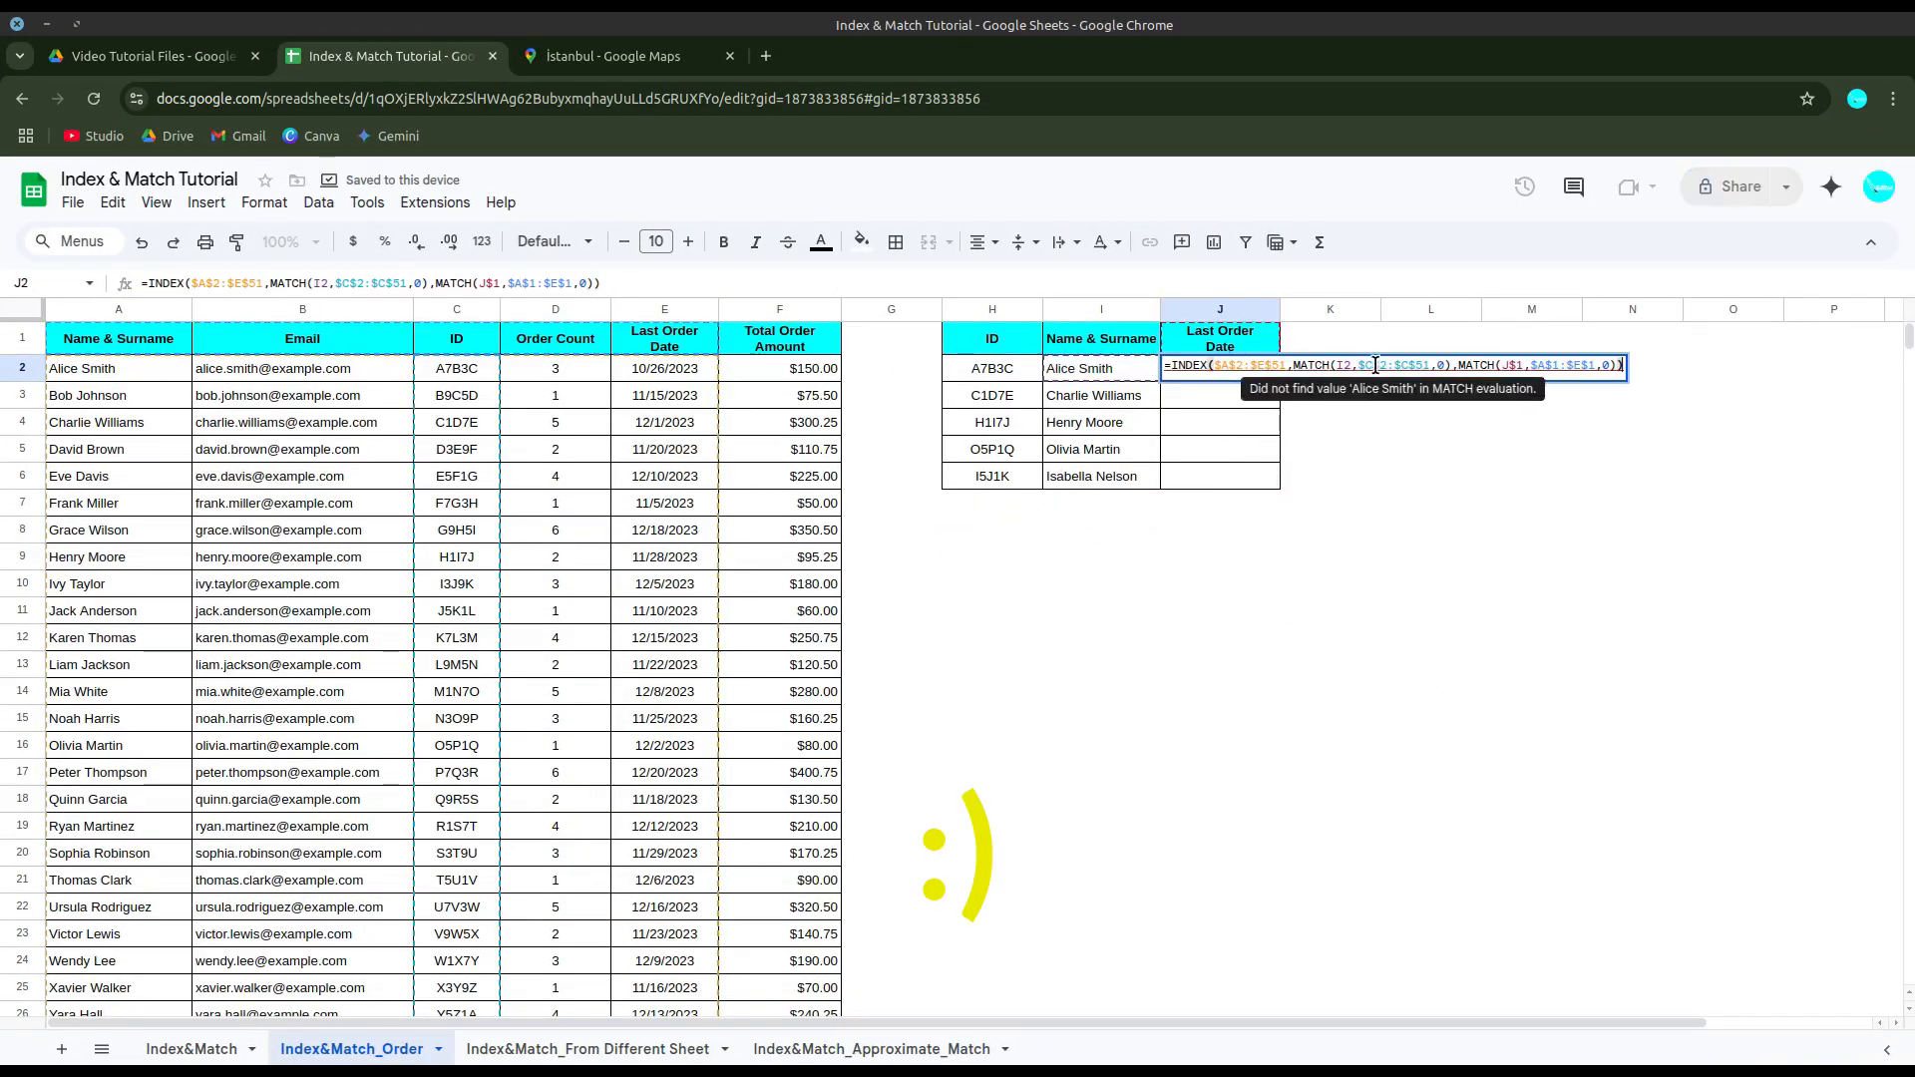
key("Escape")
double_click(1177, 374)
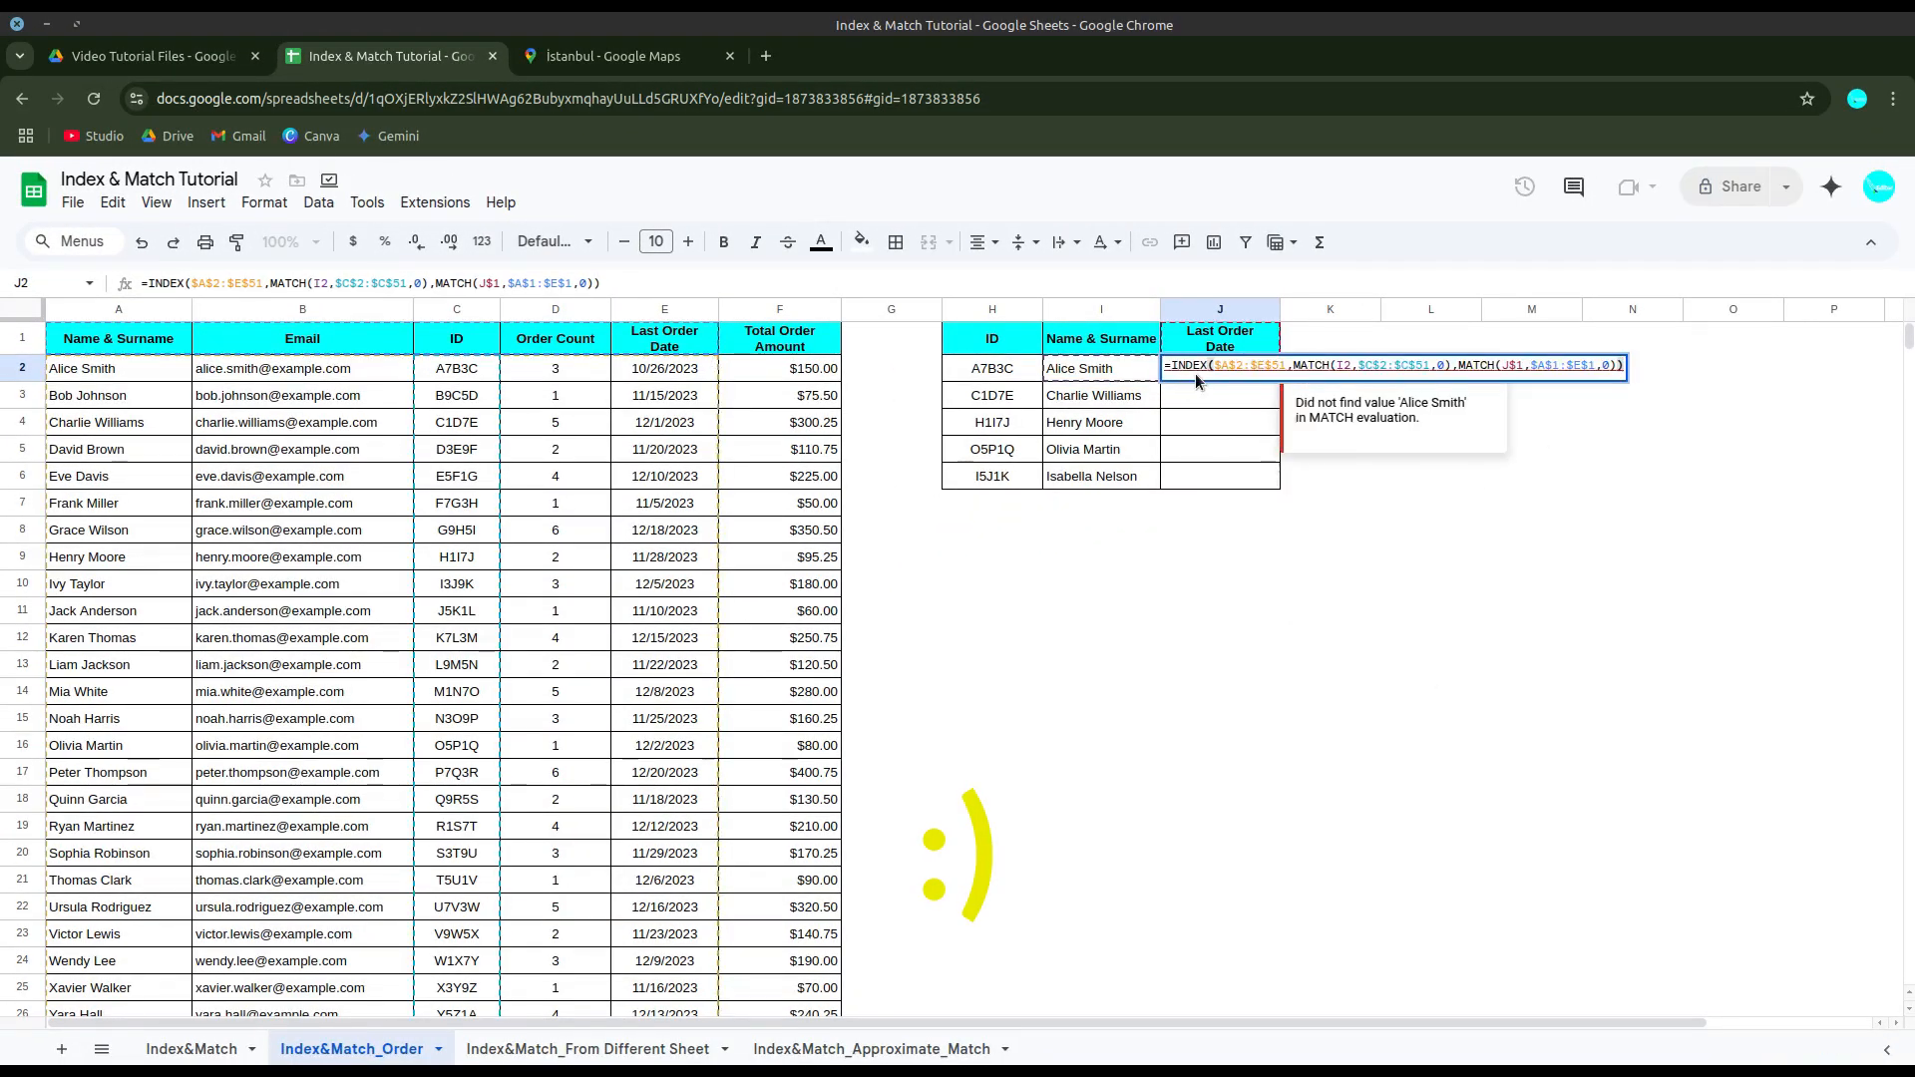
left_click(1342, 365)
key("BackSpace")
type("J")
key("Return")
Step: Set the row MATCH's search key in J2's formula to H2, and accept the suggested autofill for J3:J6
double_click(1221, 369)
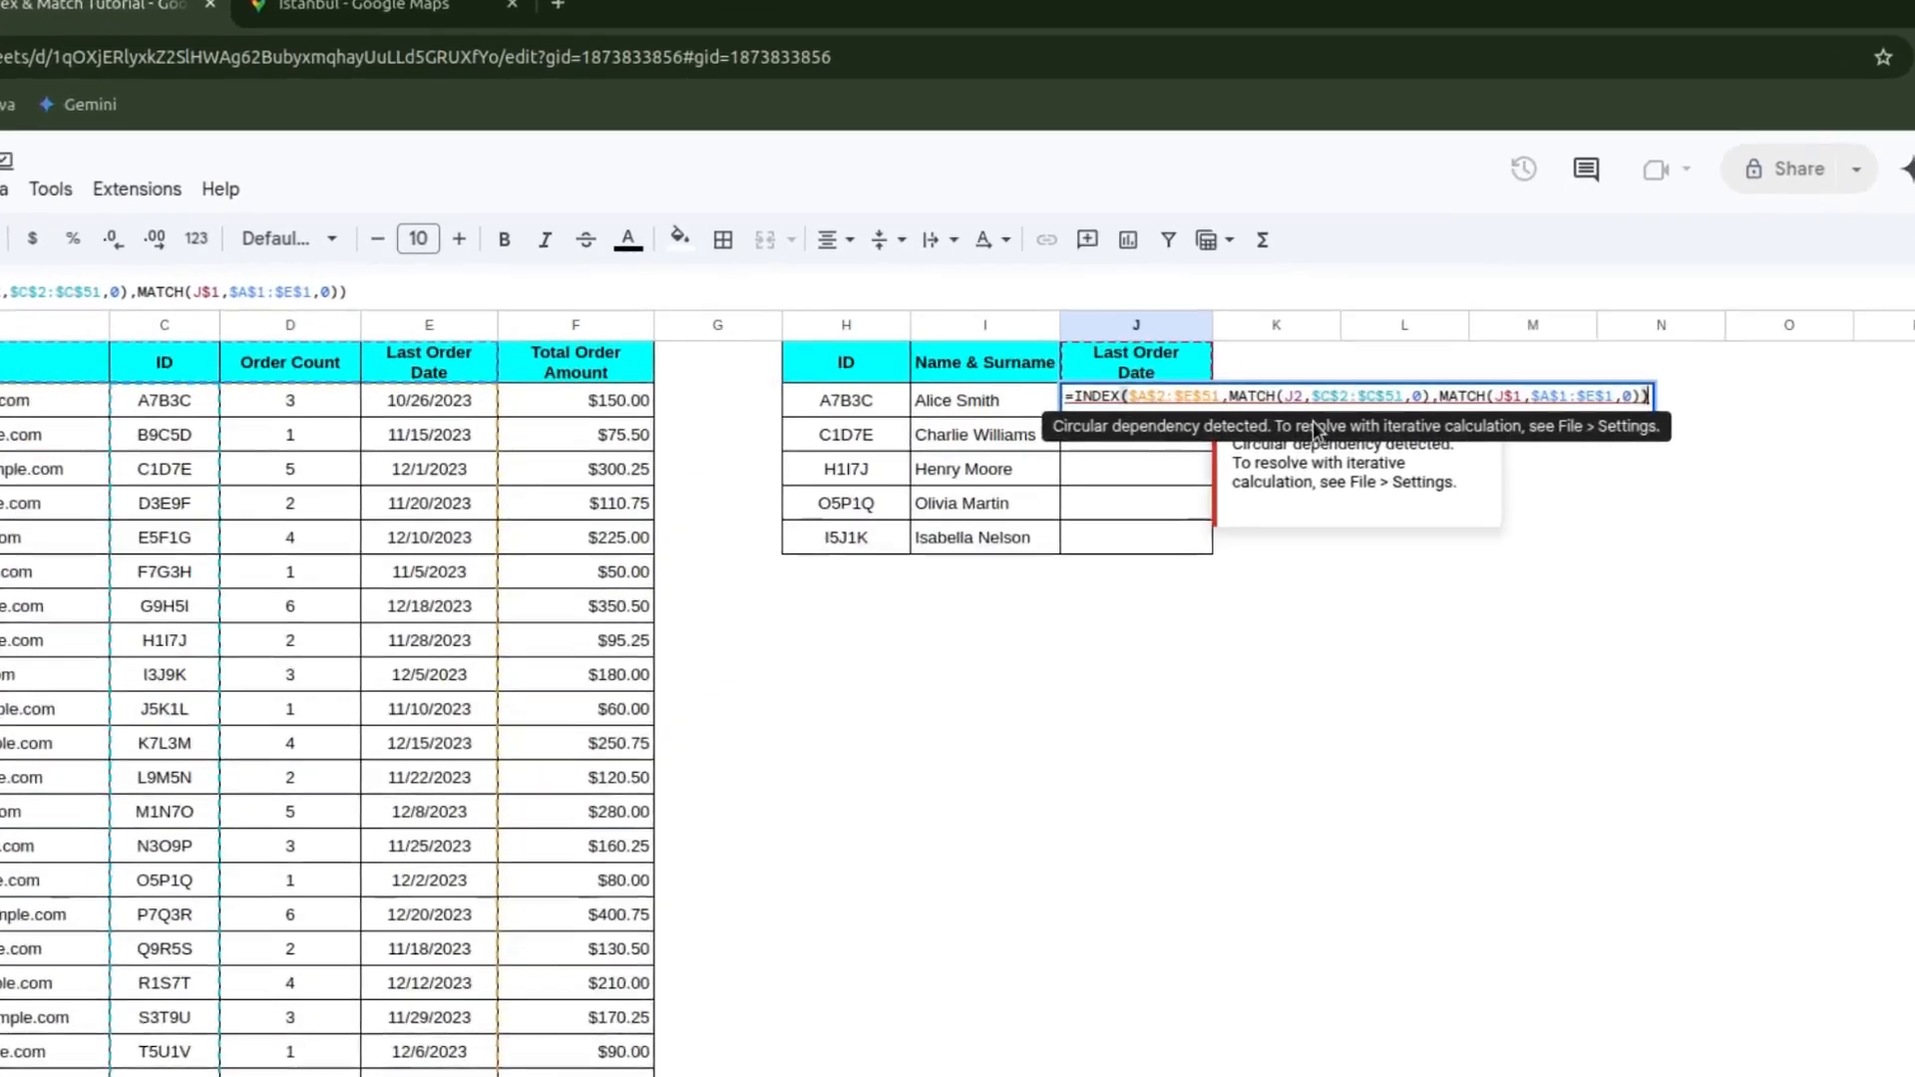
double_click(1306, 397)
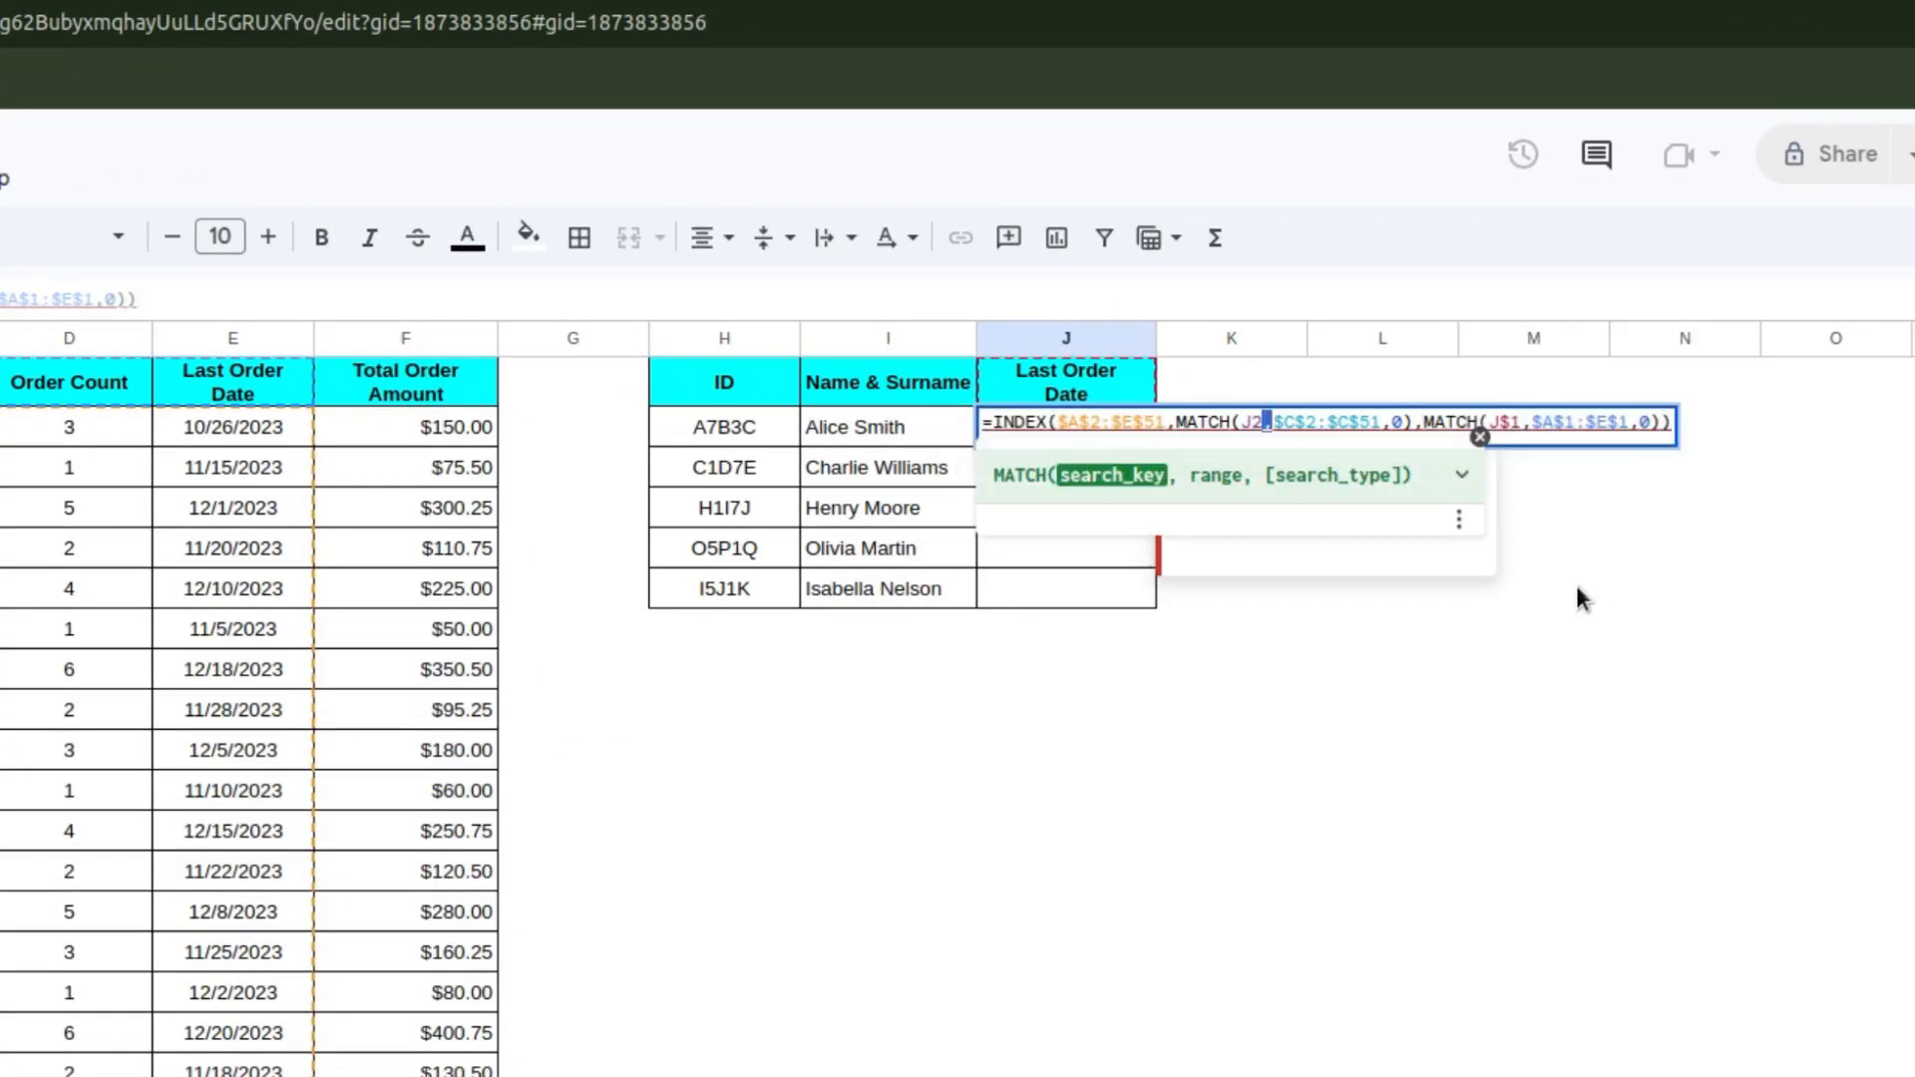
key("Left")
key("Left")
key("Left")
key("shift+Right")
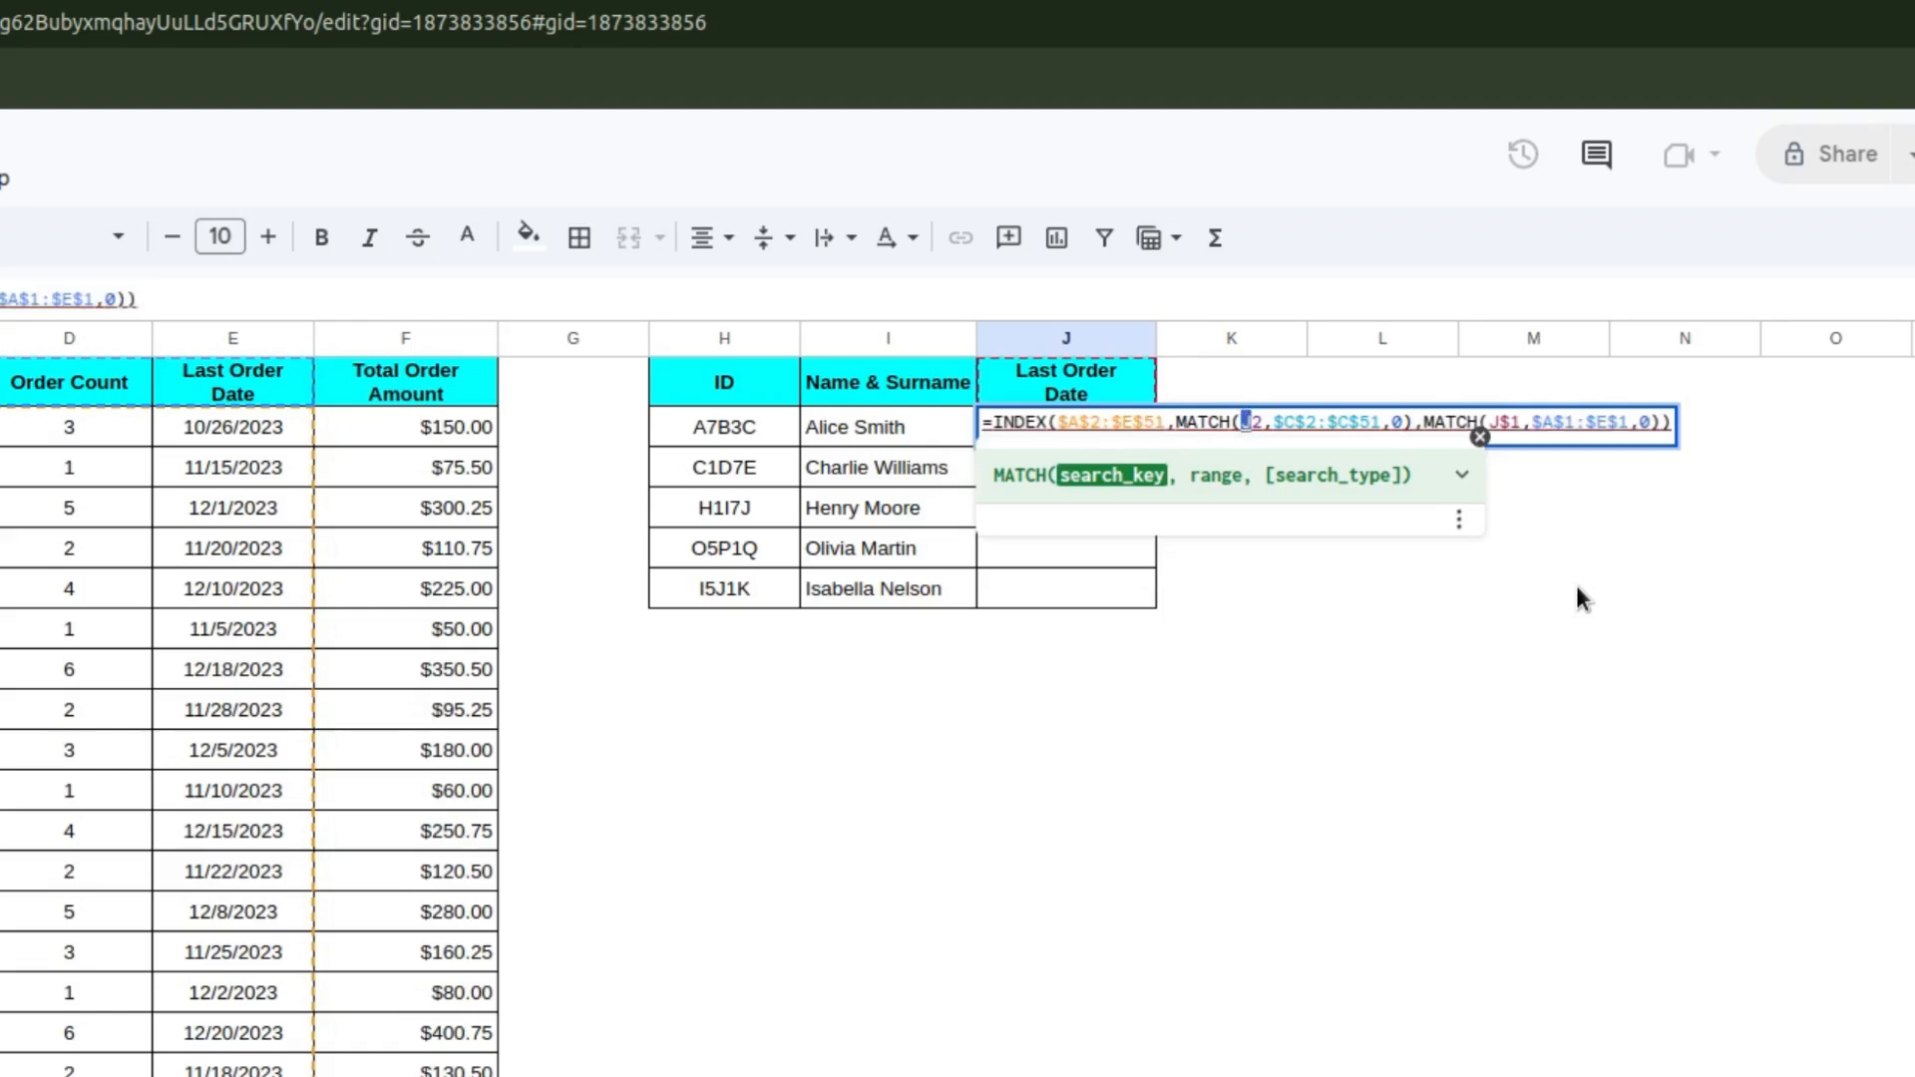
type("H")
key("Return")
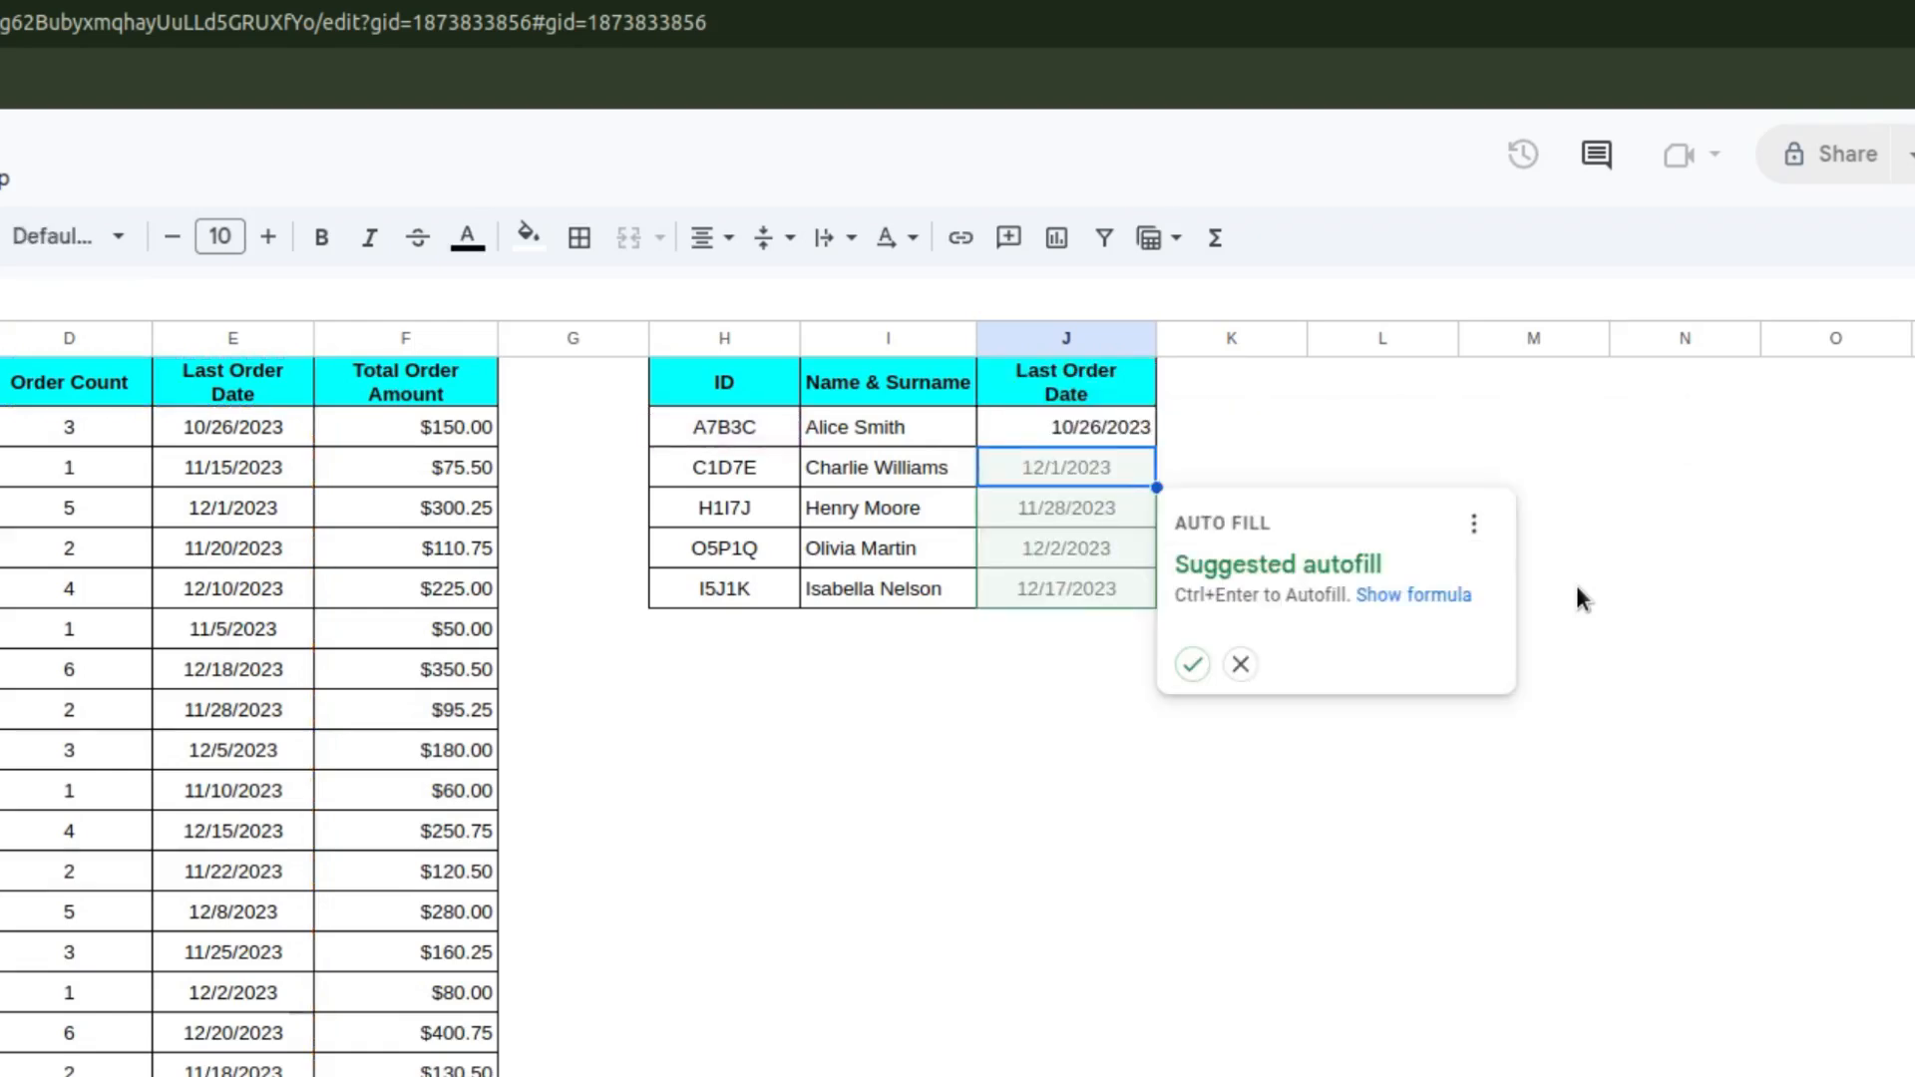
left_click(1192, 663)
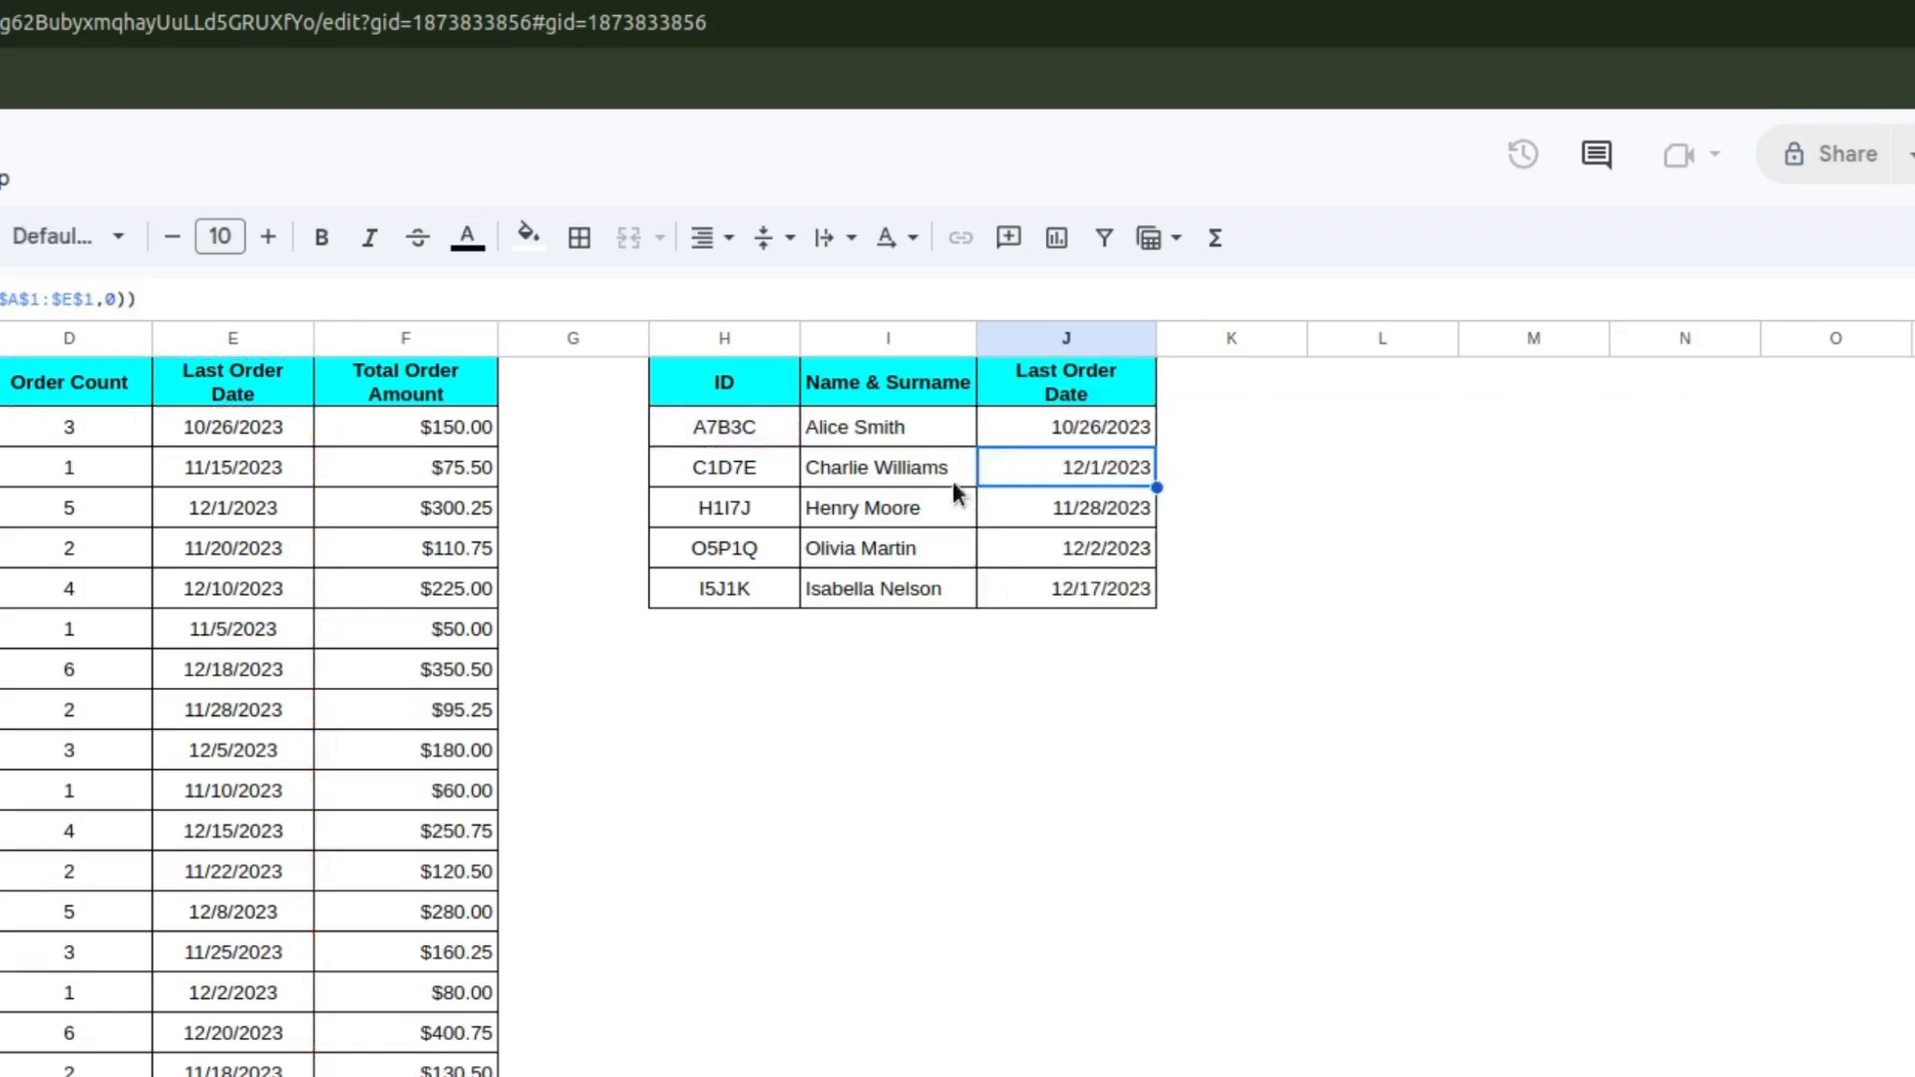
Step: Lock the column of the row MATCH's search key in I2, making it $H2
double_click(911, 425)
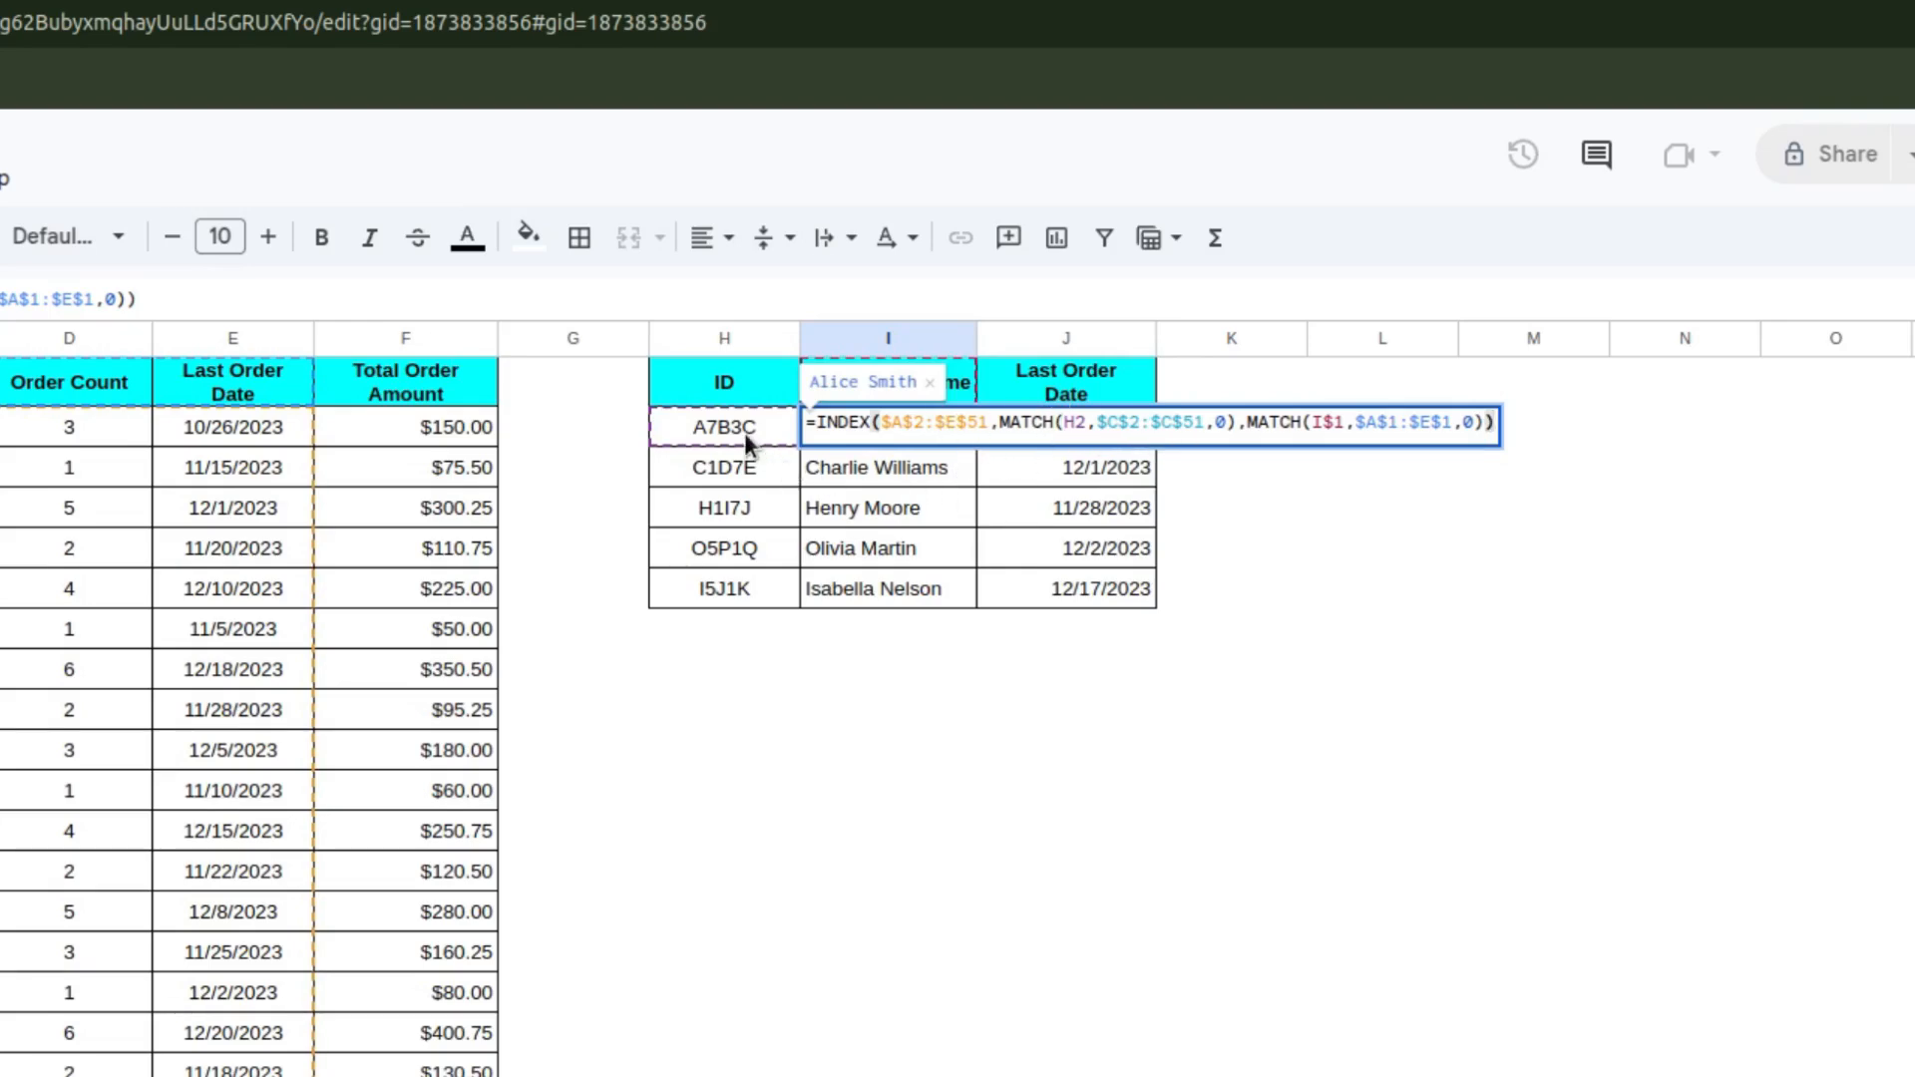
left_click(1065, 422)
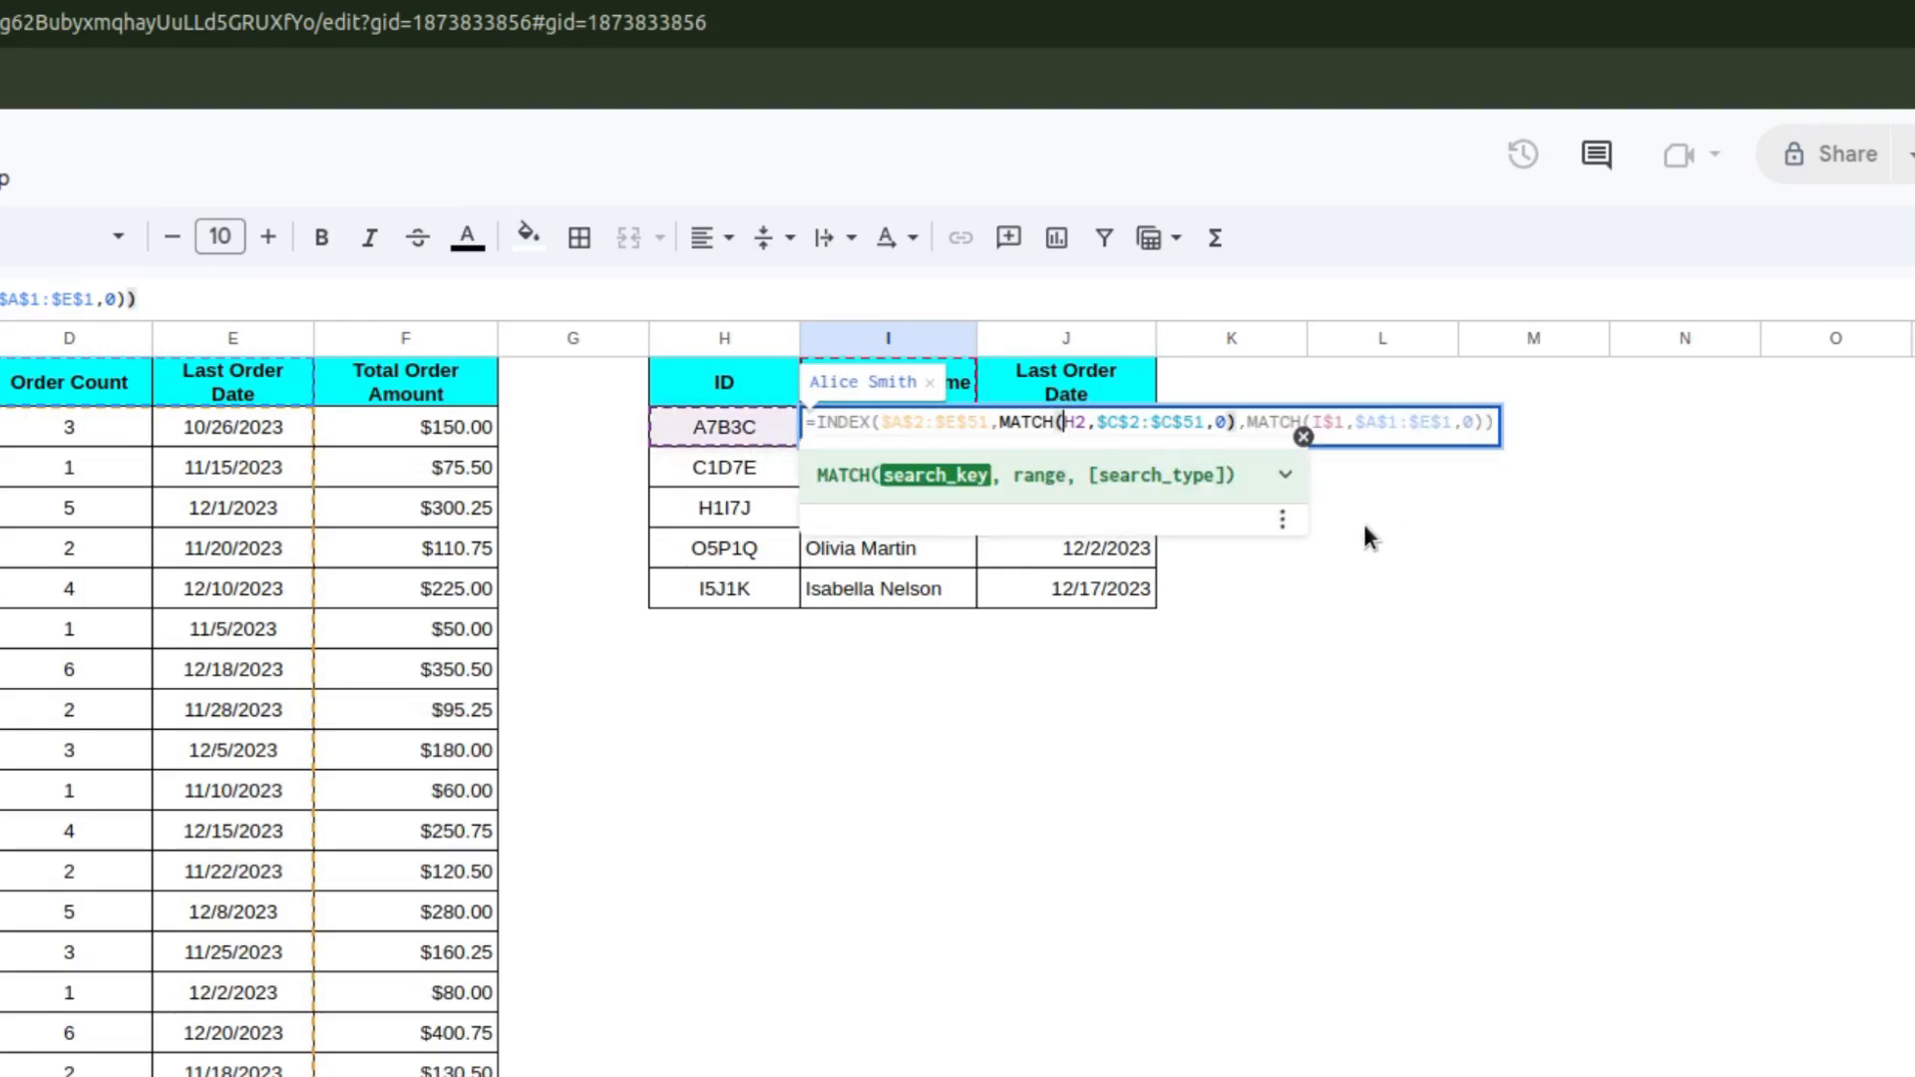
type("$")
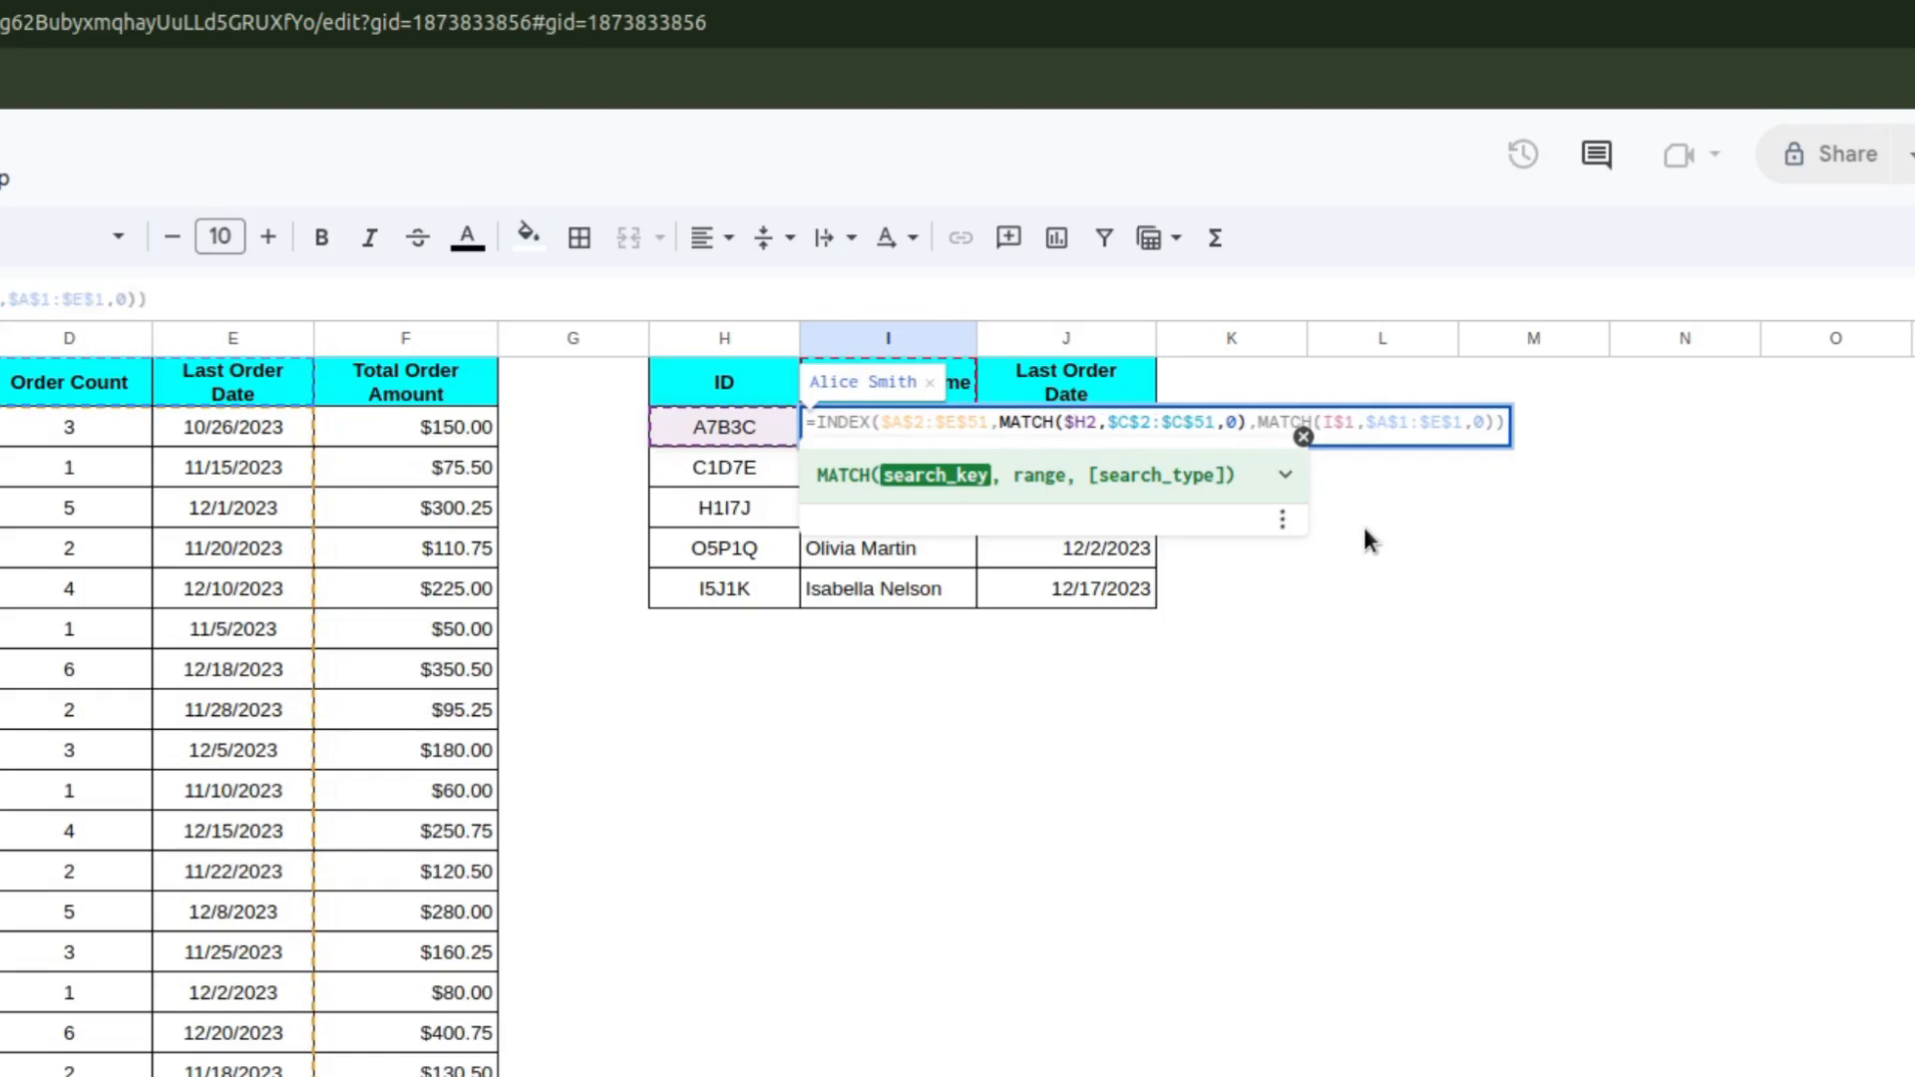
key("Return")
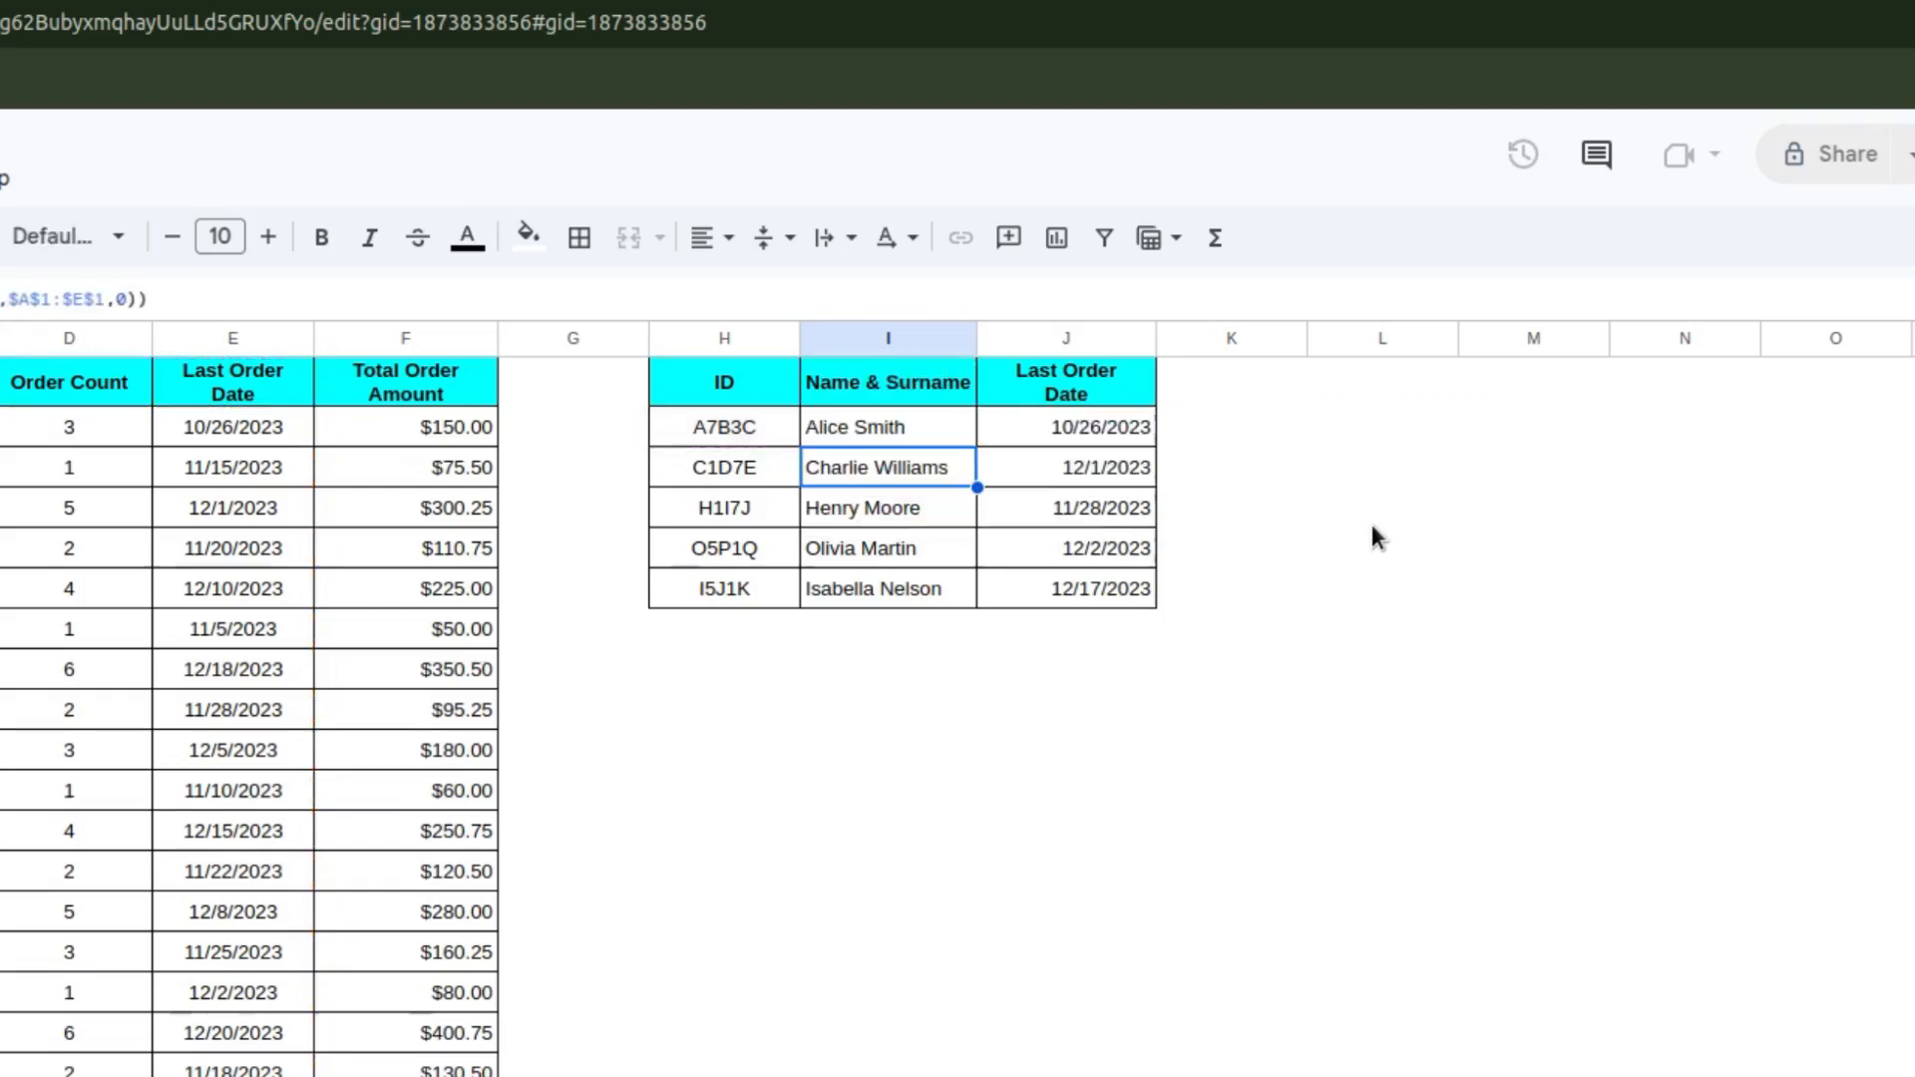
Step: Fill I2's formula across to J2, and fill both cells down through row 6
left_click(914, 425)
left_click_drag(977, 447, 1282, 489)
left_click(1183, 456)
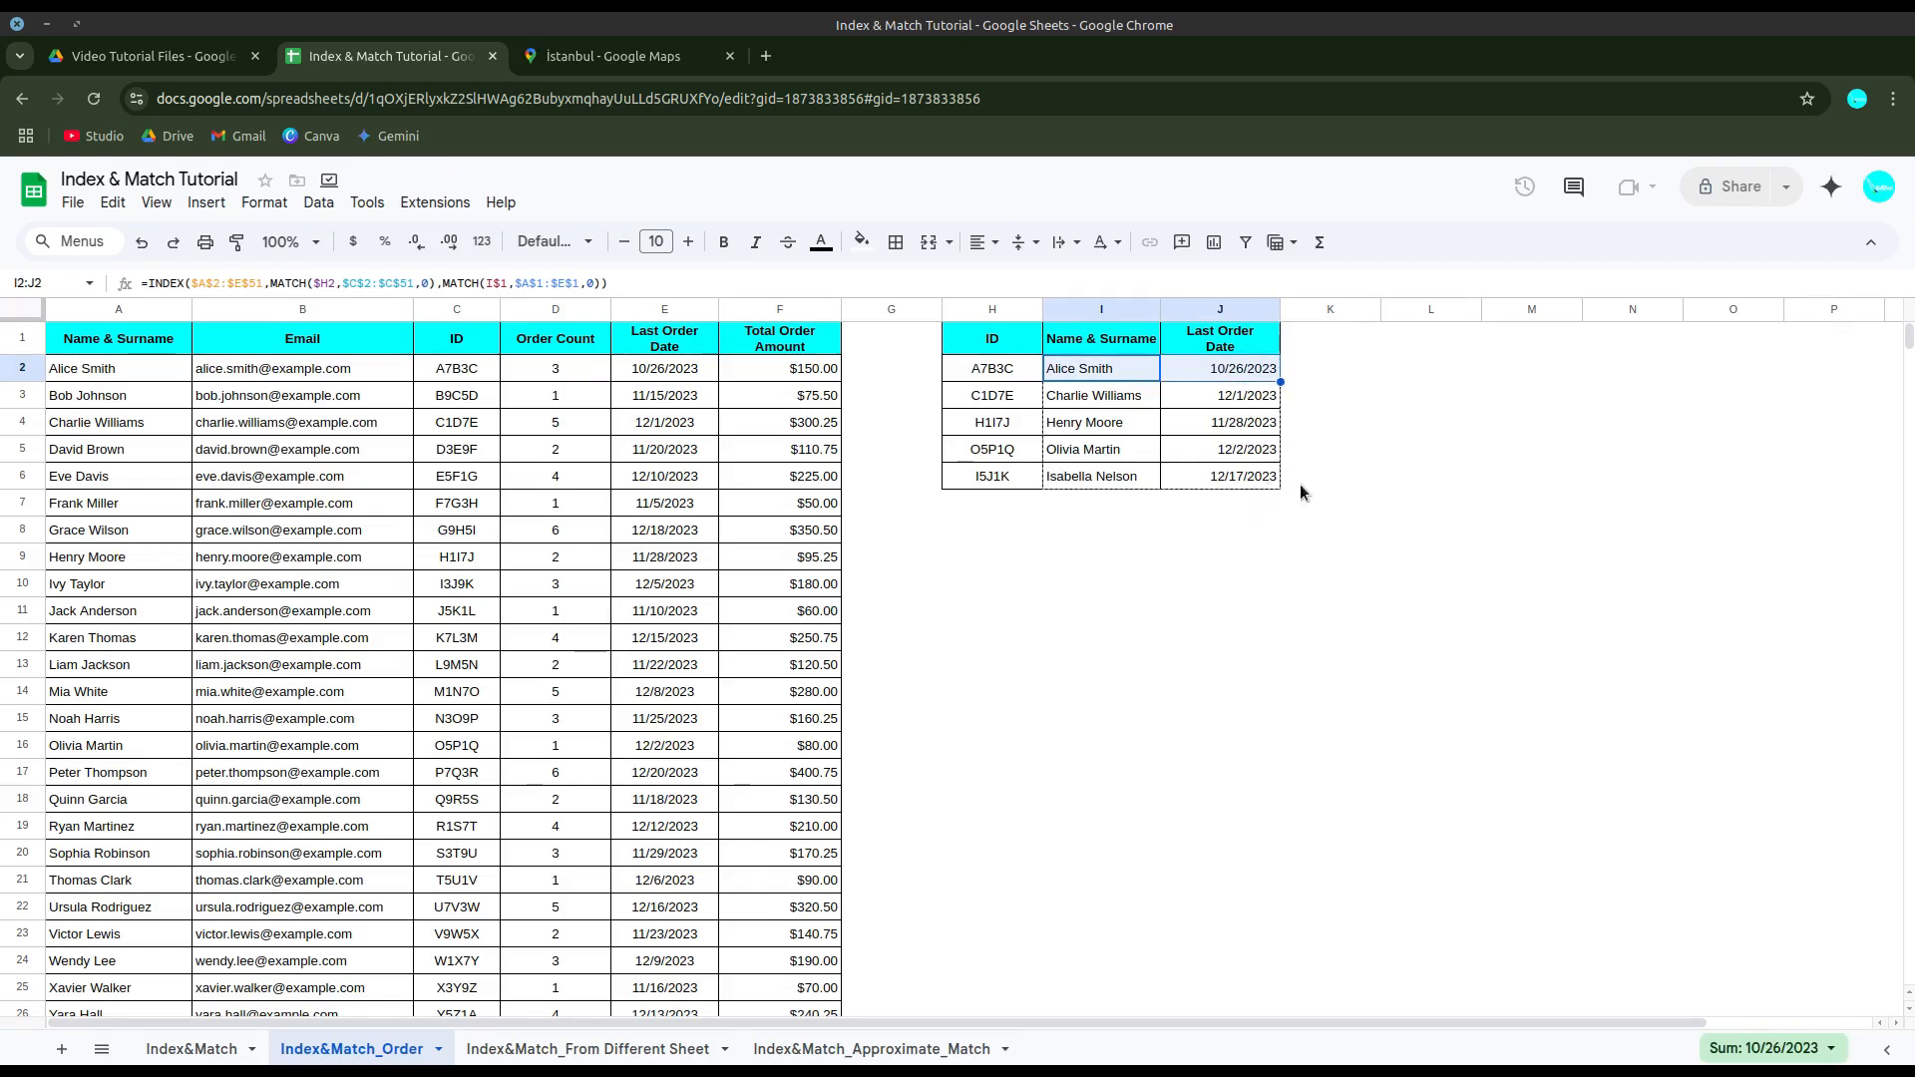
left_click(1288, 509)
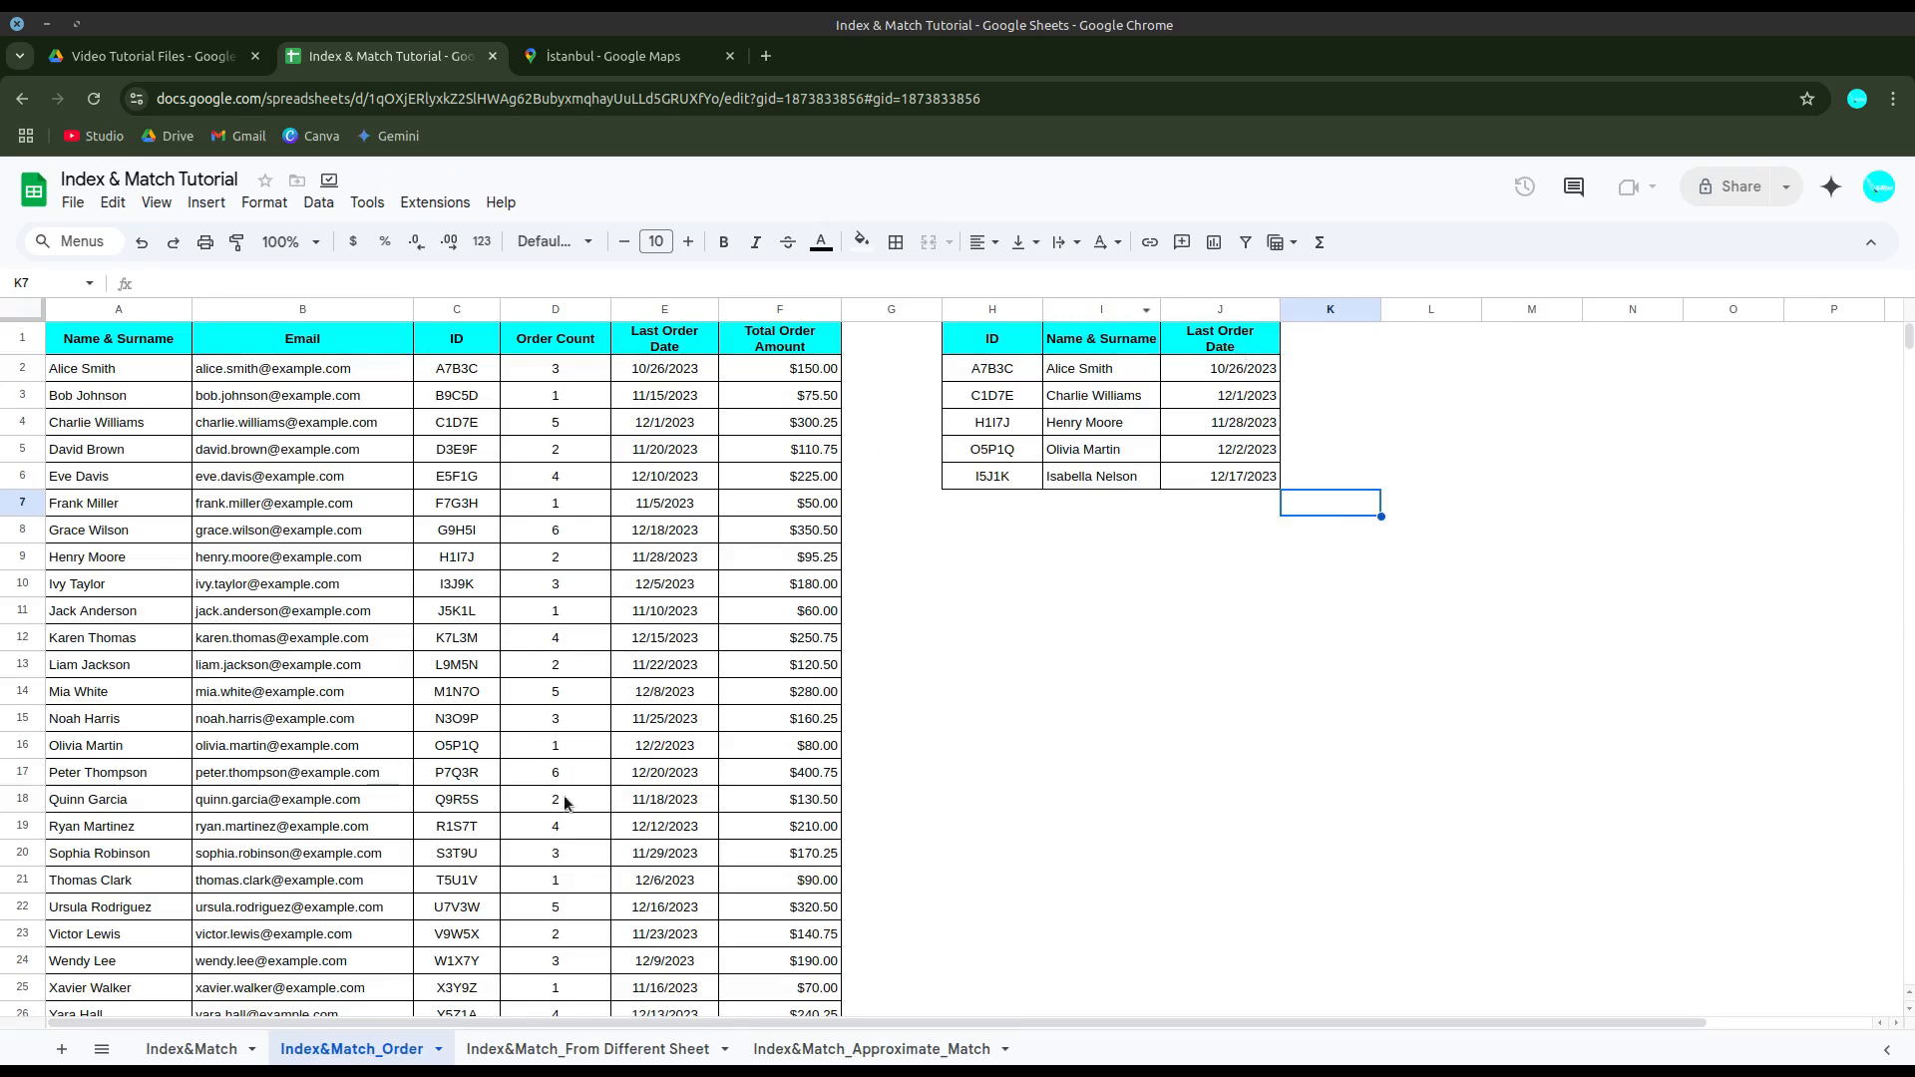
Step: Clear the names, emails and phone numbers in B2:D51 on the Index&Match_From Different Sheet sheet
left_click(654, 1056)
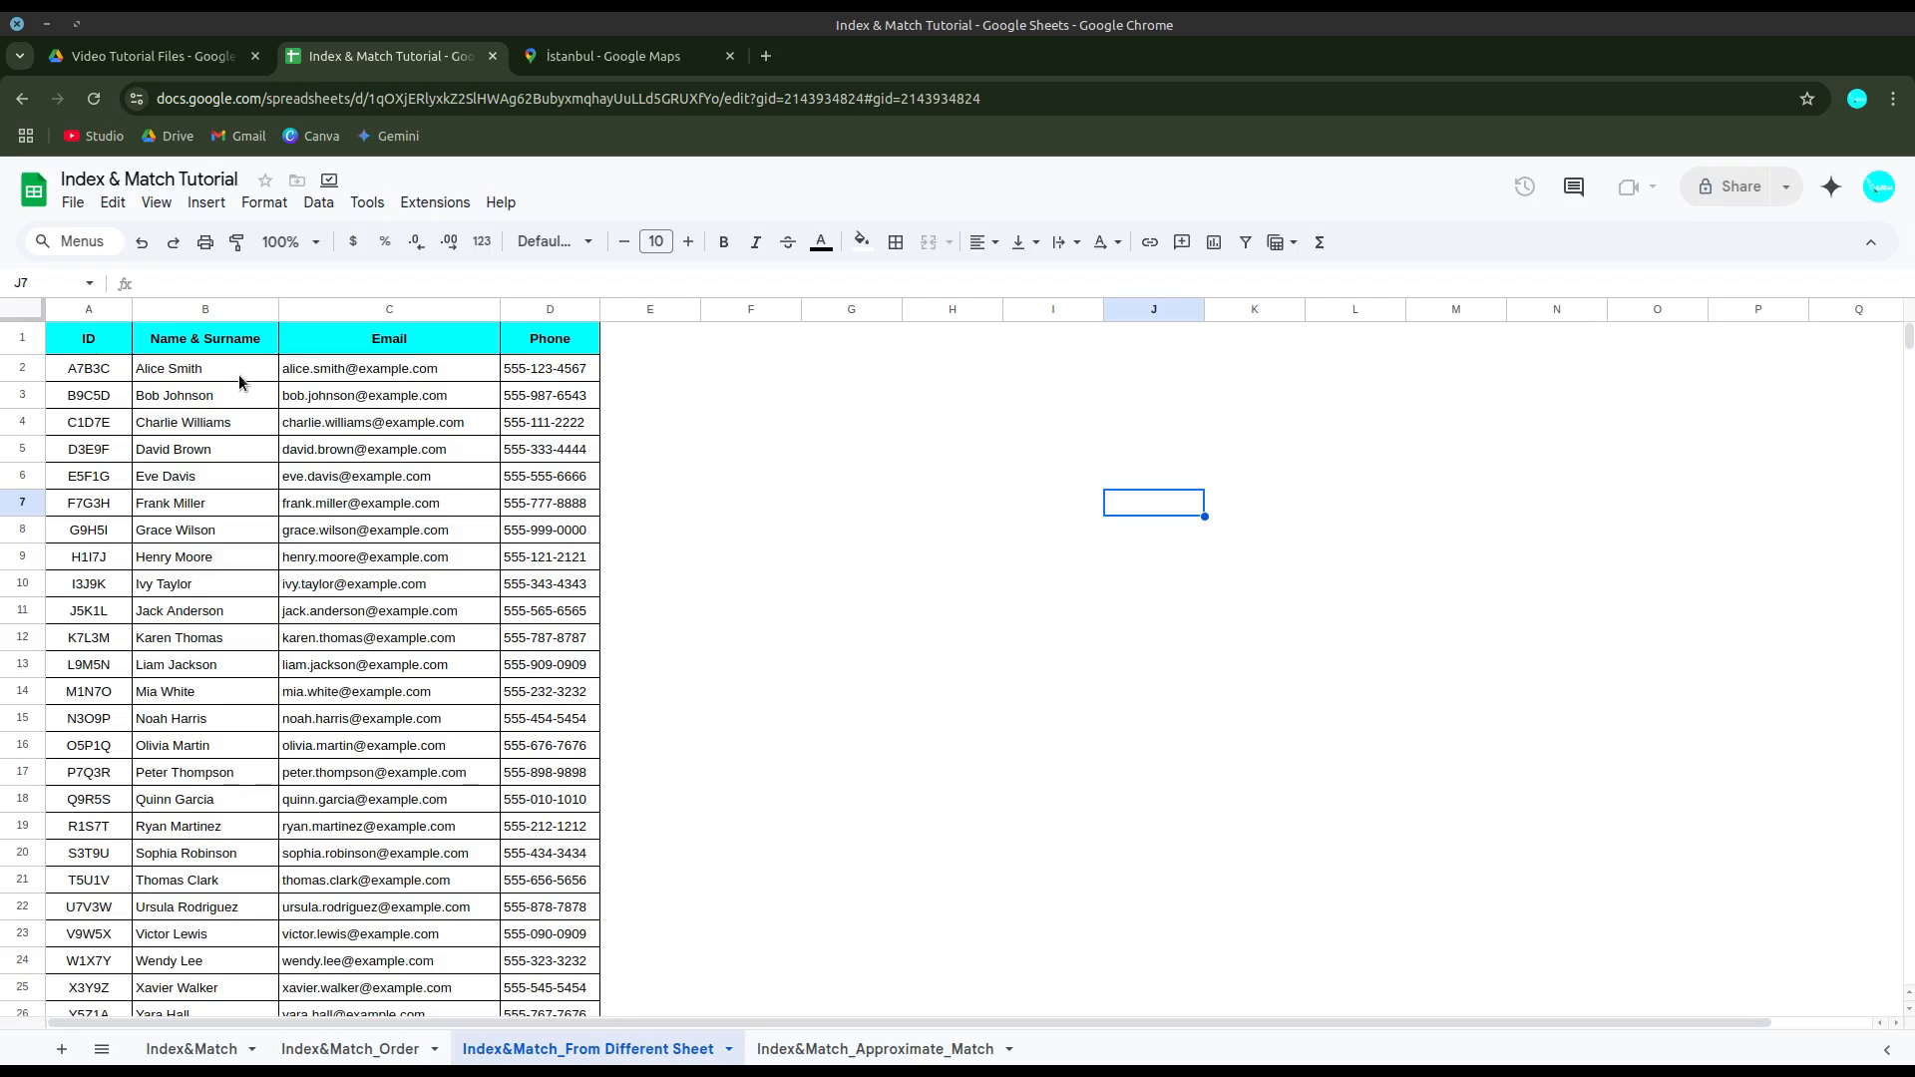
left_click_drag(229, 368, 571, 584)
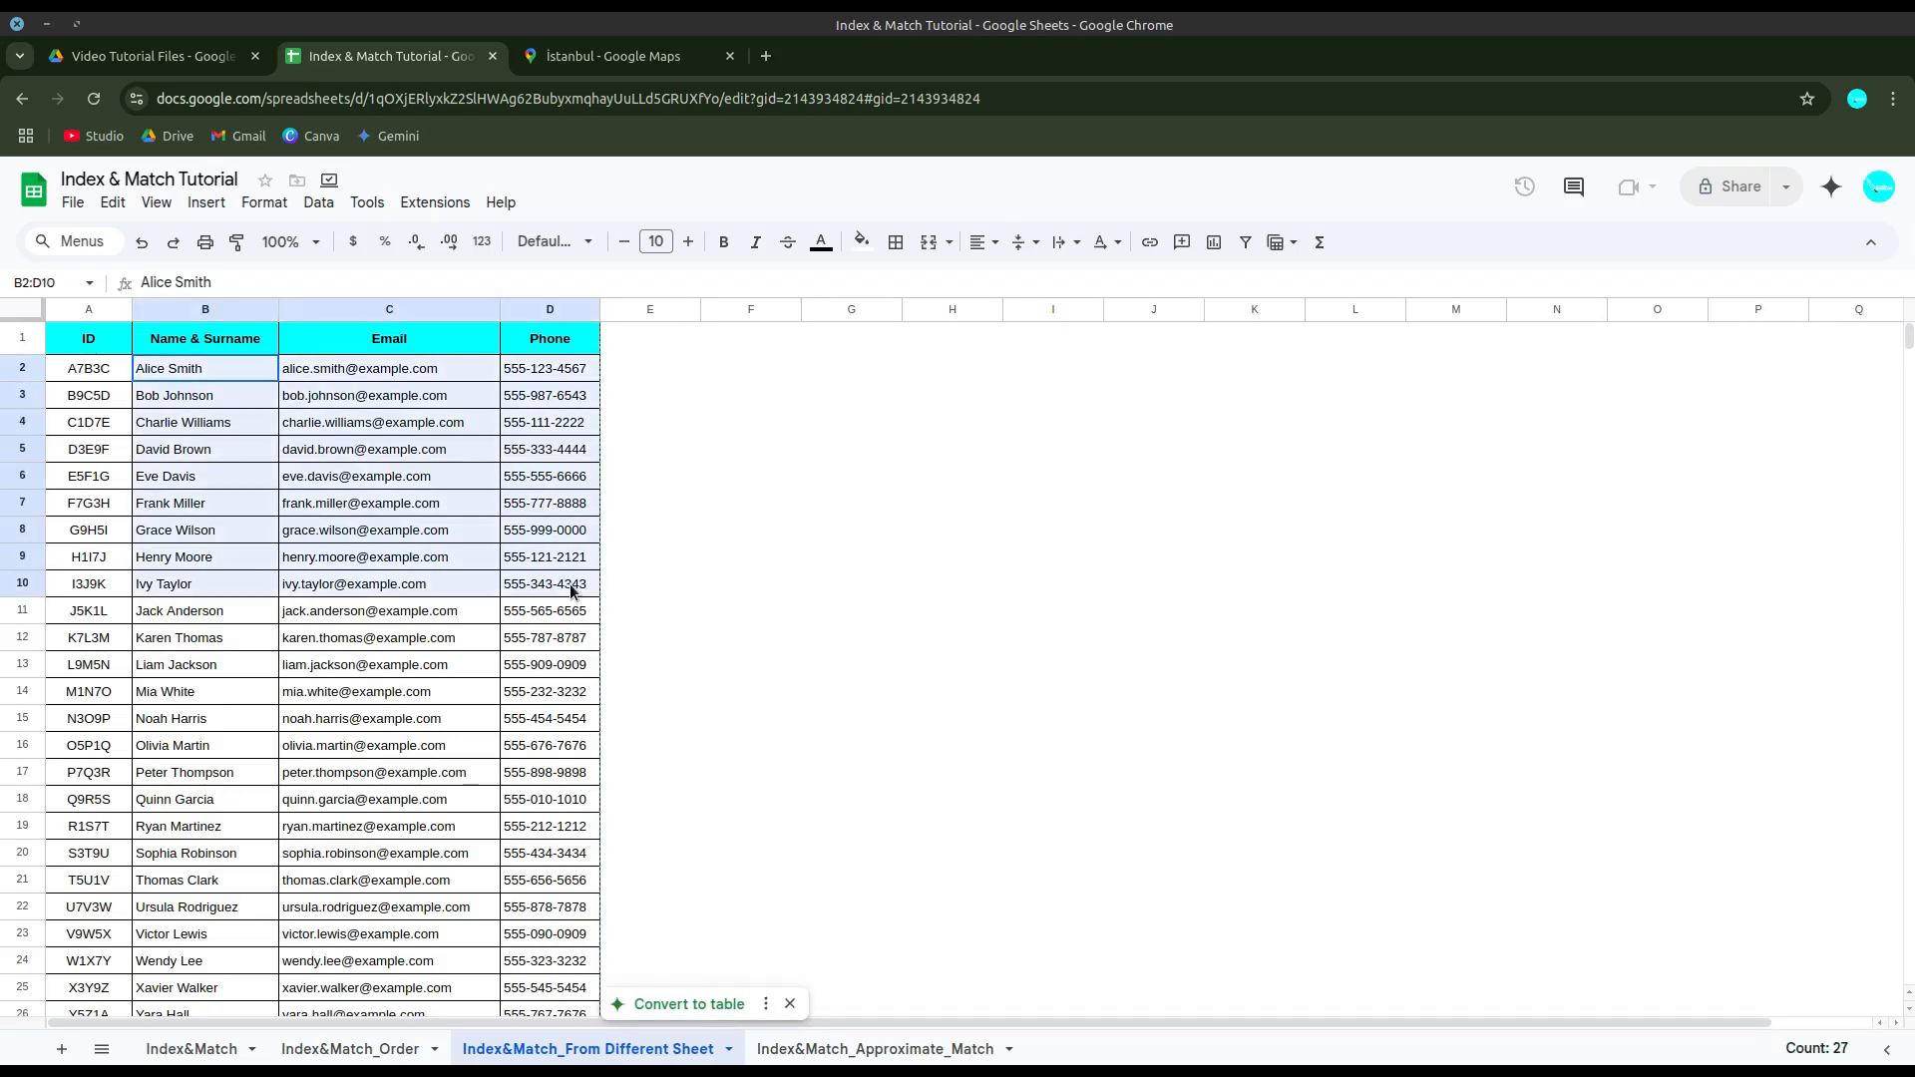
key("ctrl+shift+Down")
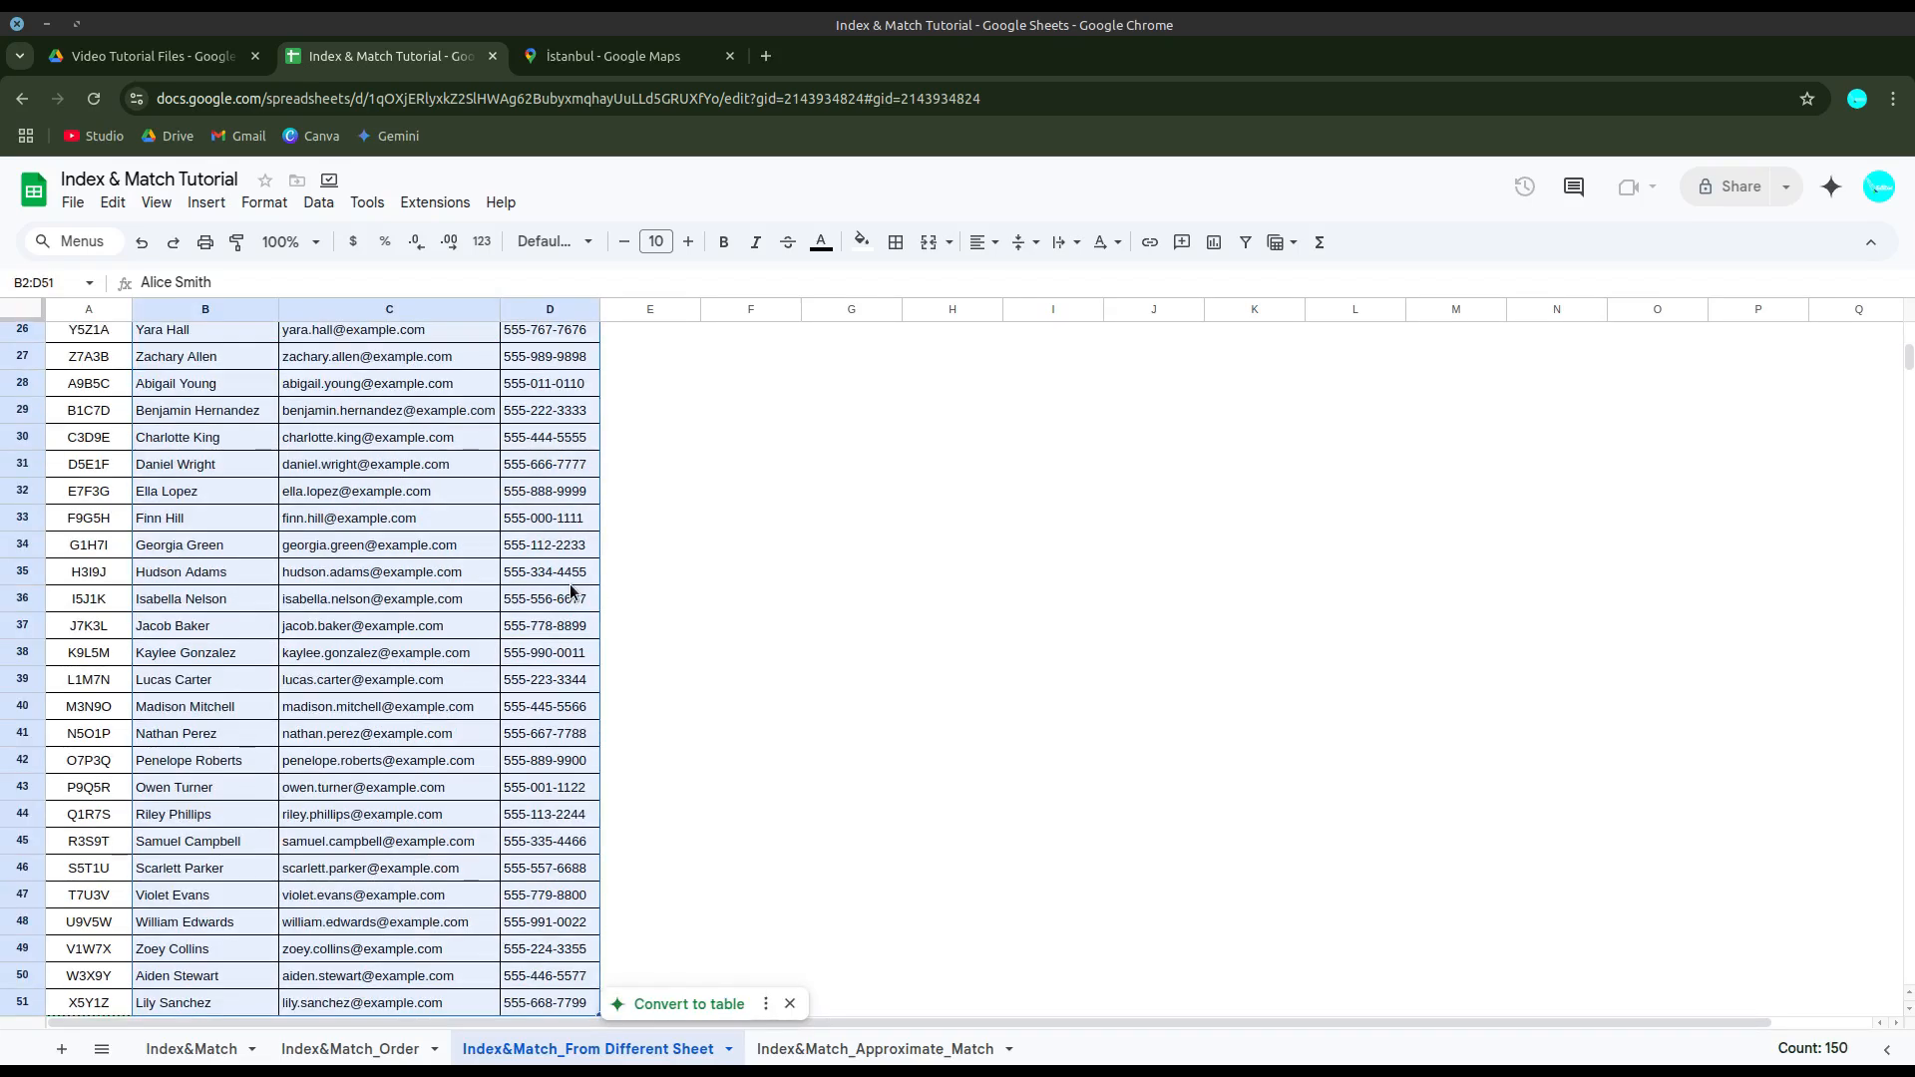
key("Delete")
left_click(571, 584)
scroll(571, 583, "up", 6)
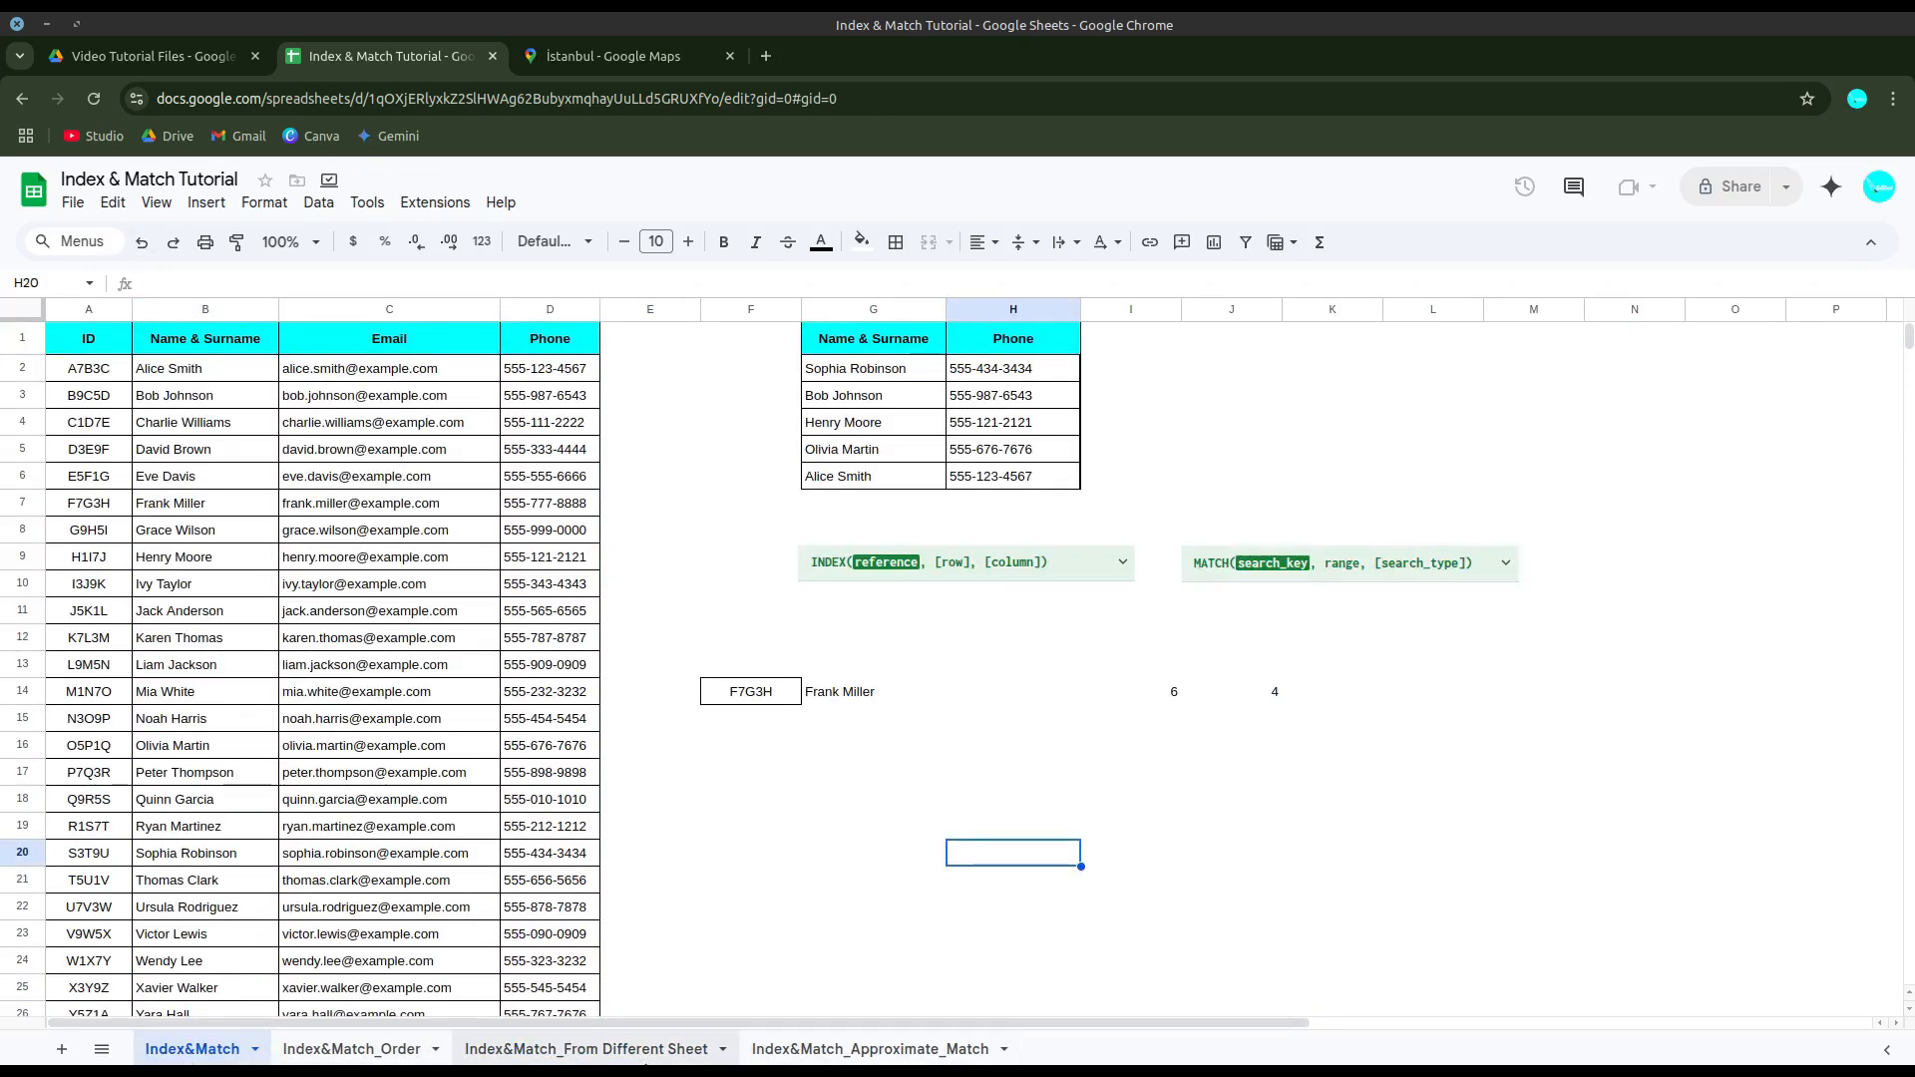
Step: Start an INDEX formula in B2 on the Index&Match_From Different Sheet sheet
left_click(587, 1048)
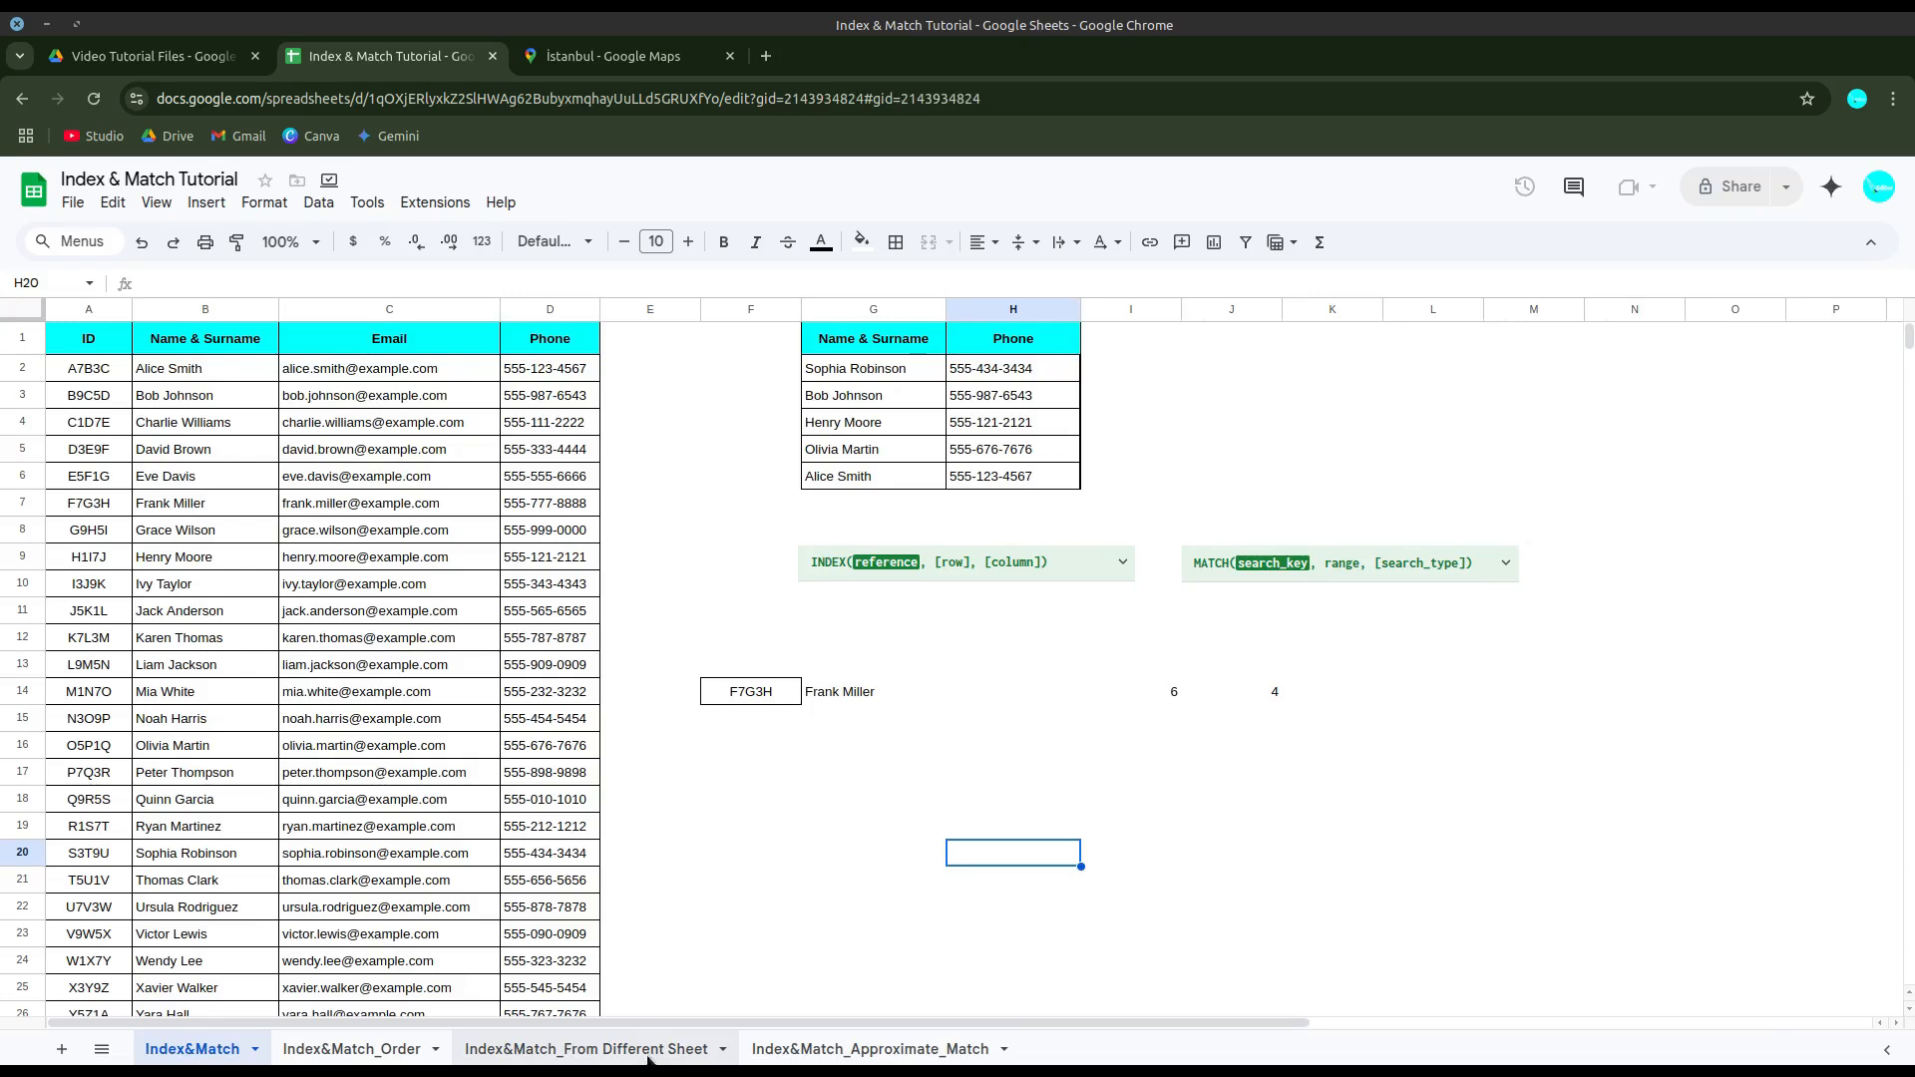
left_click(166, 367)
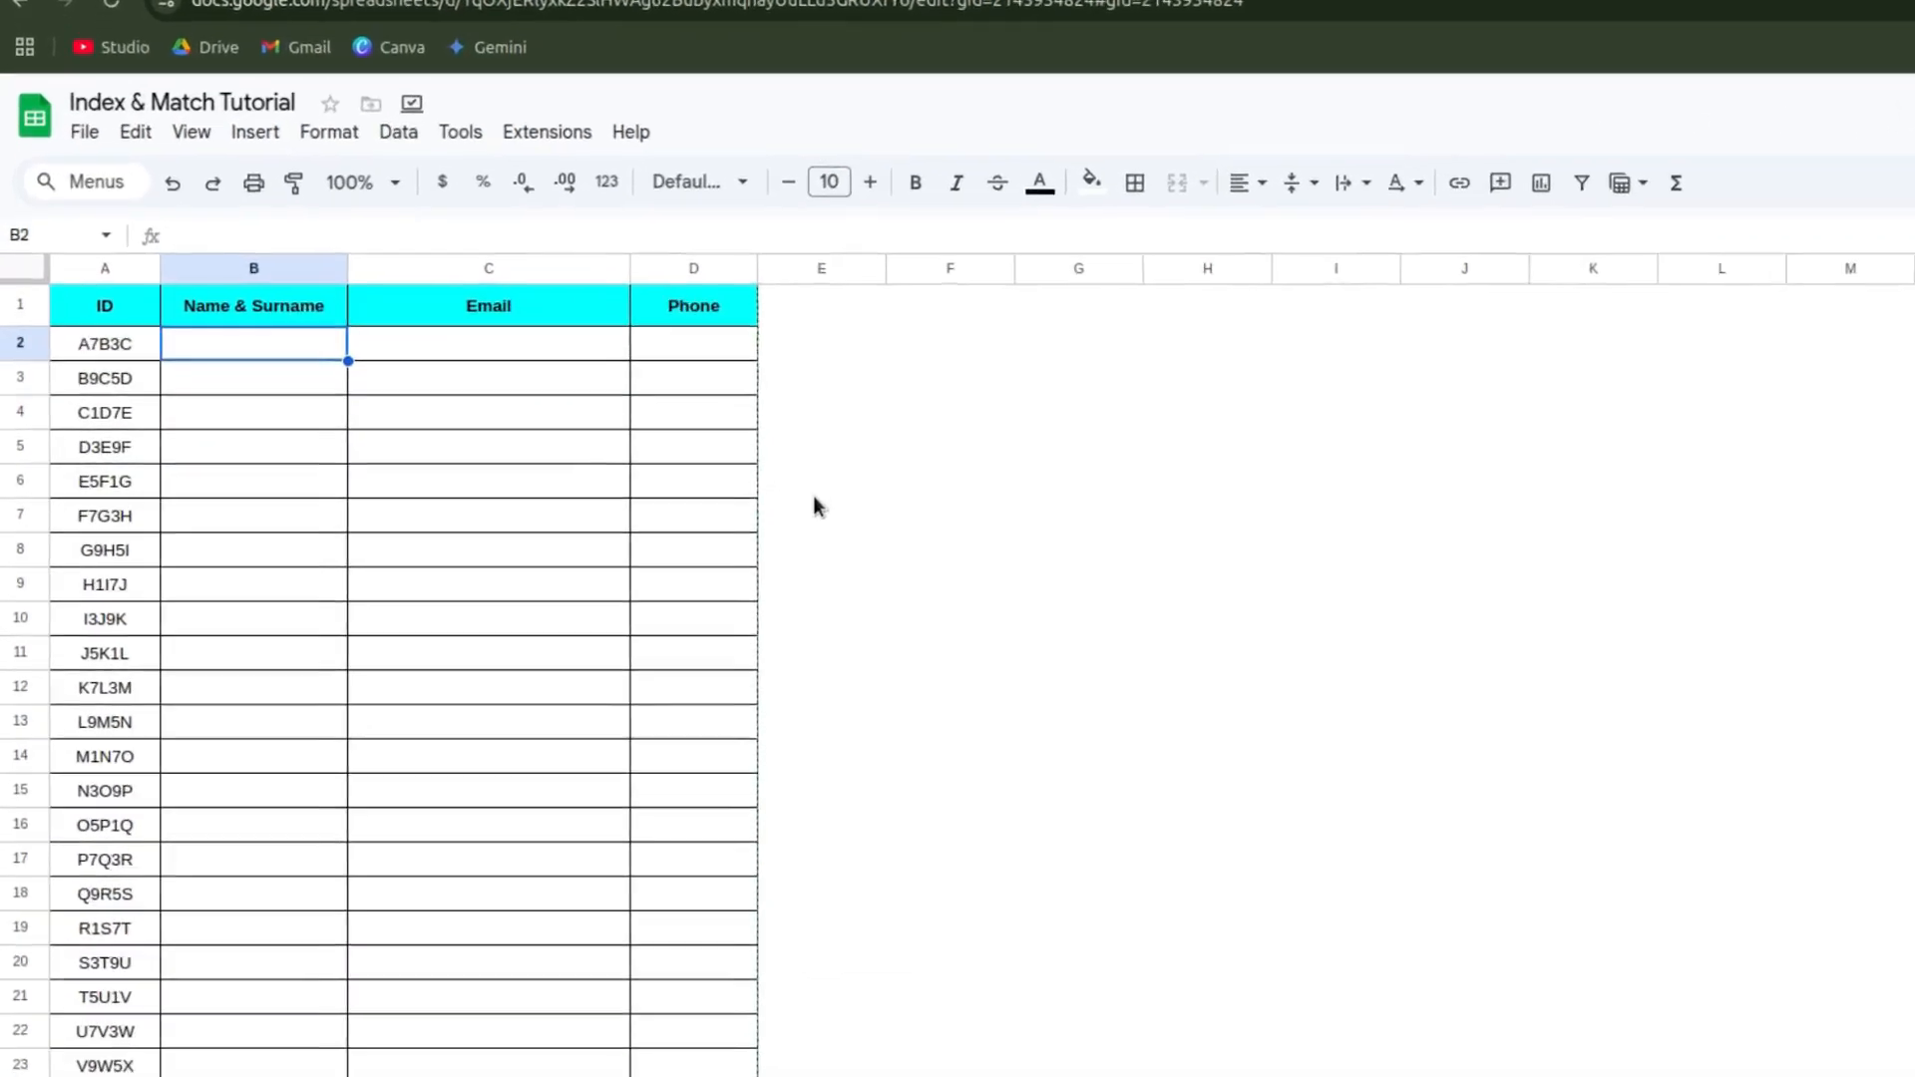
type("=mat")
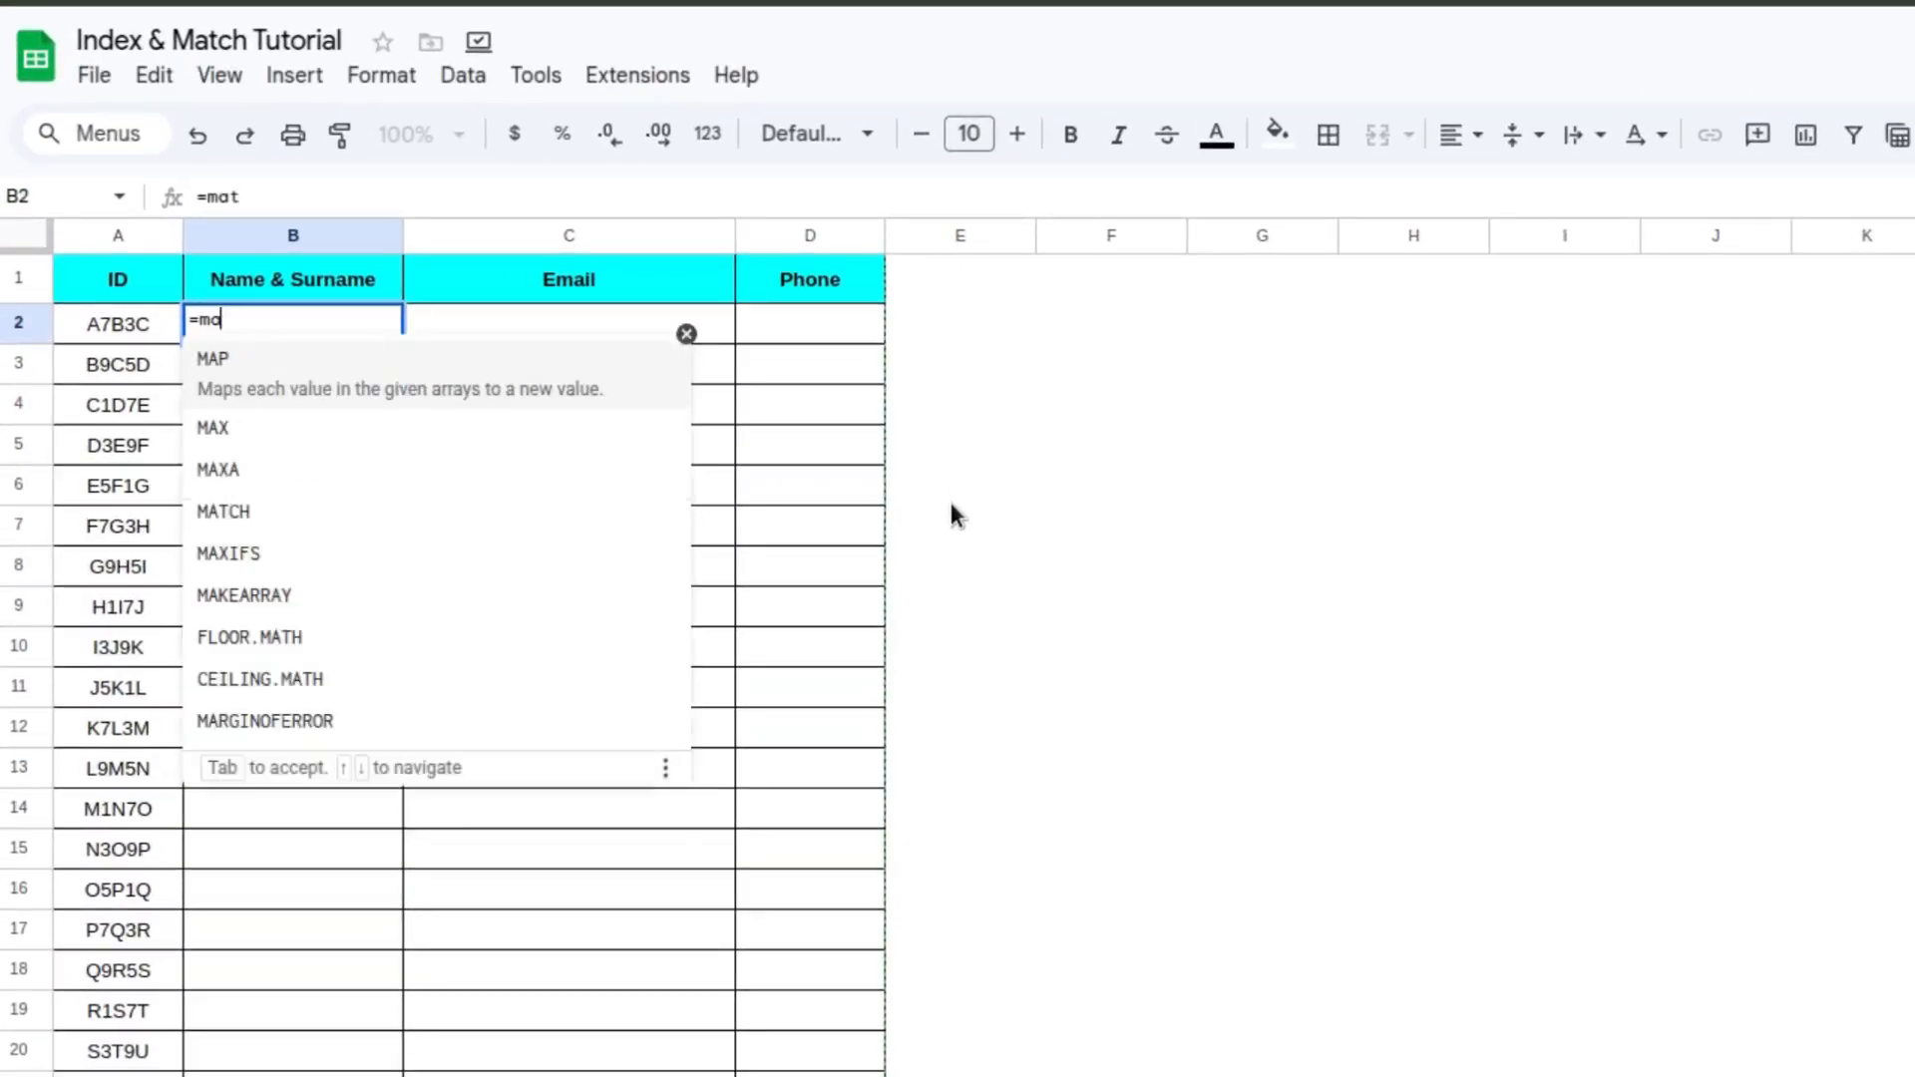
key("BackSpace")
key("BackSpace")
key("BackSpace")
type("=inde")
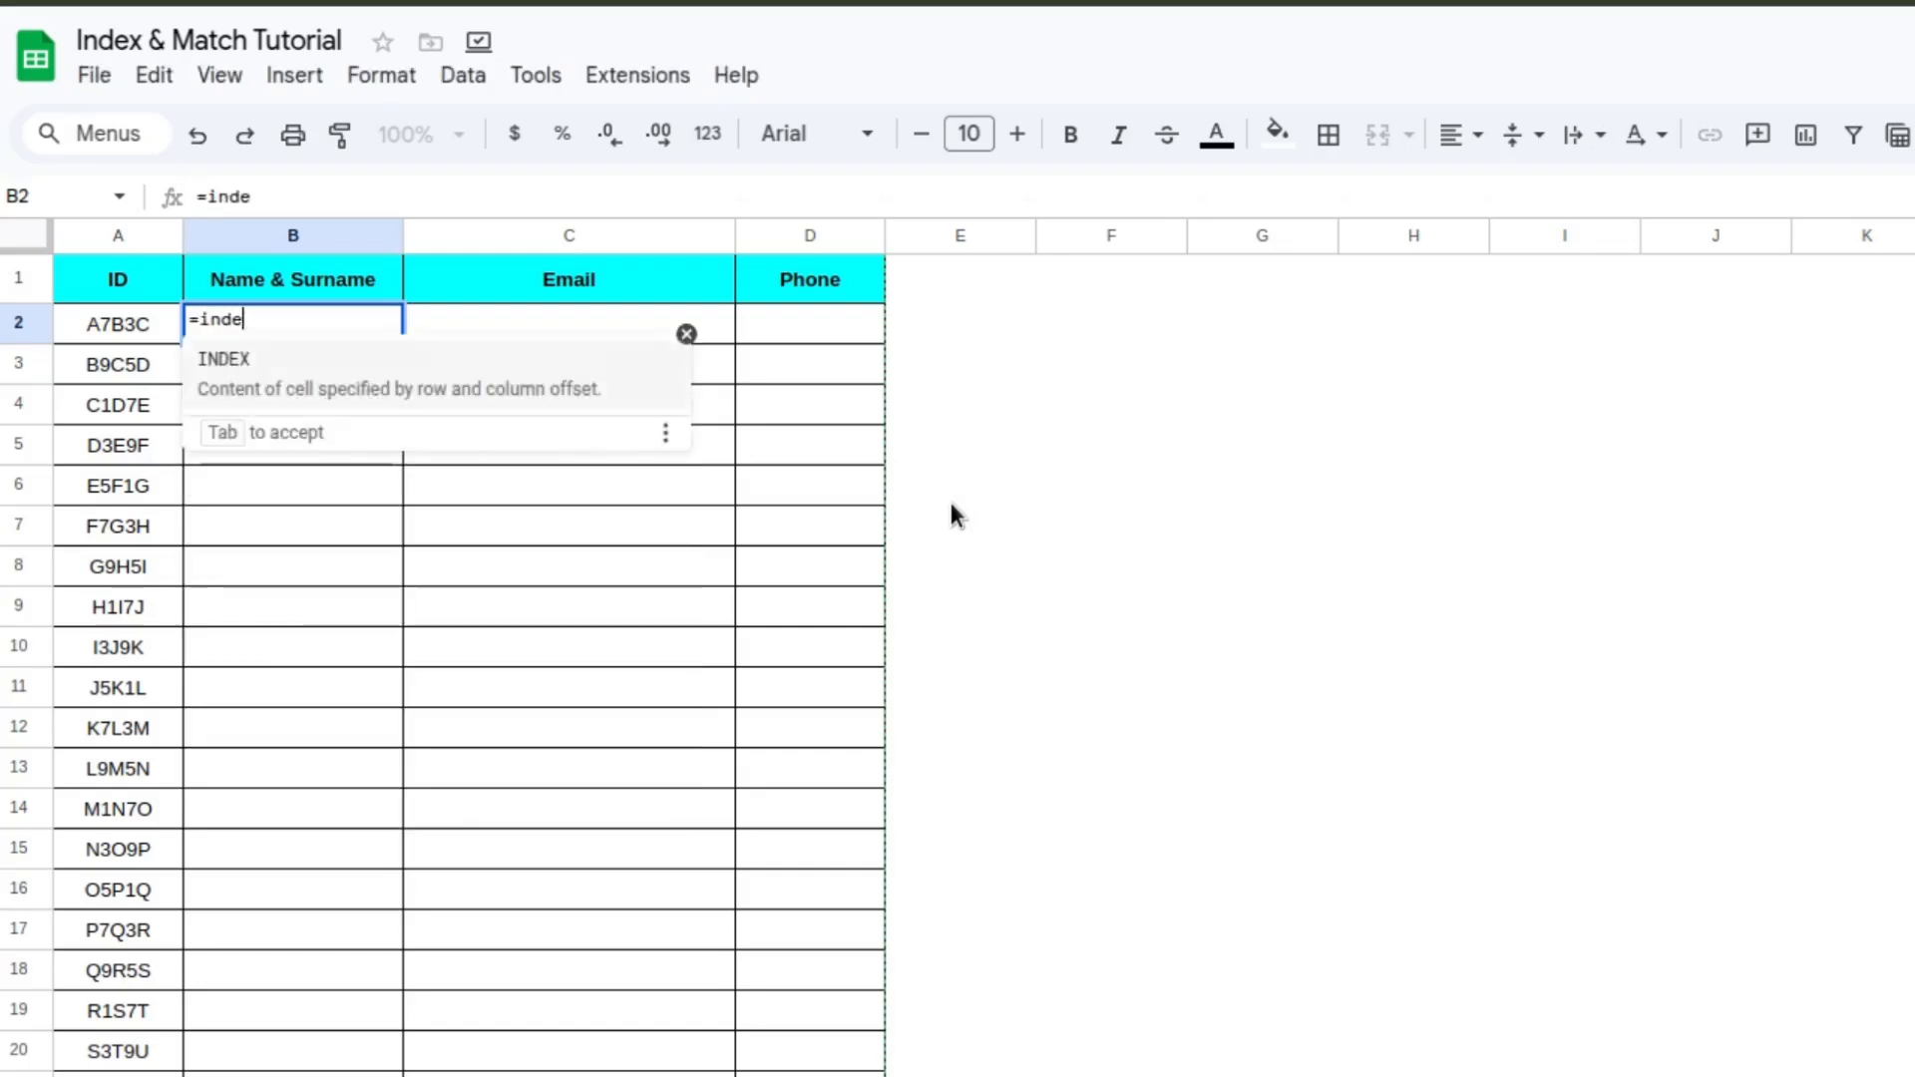
key("Tab")
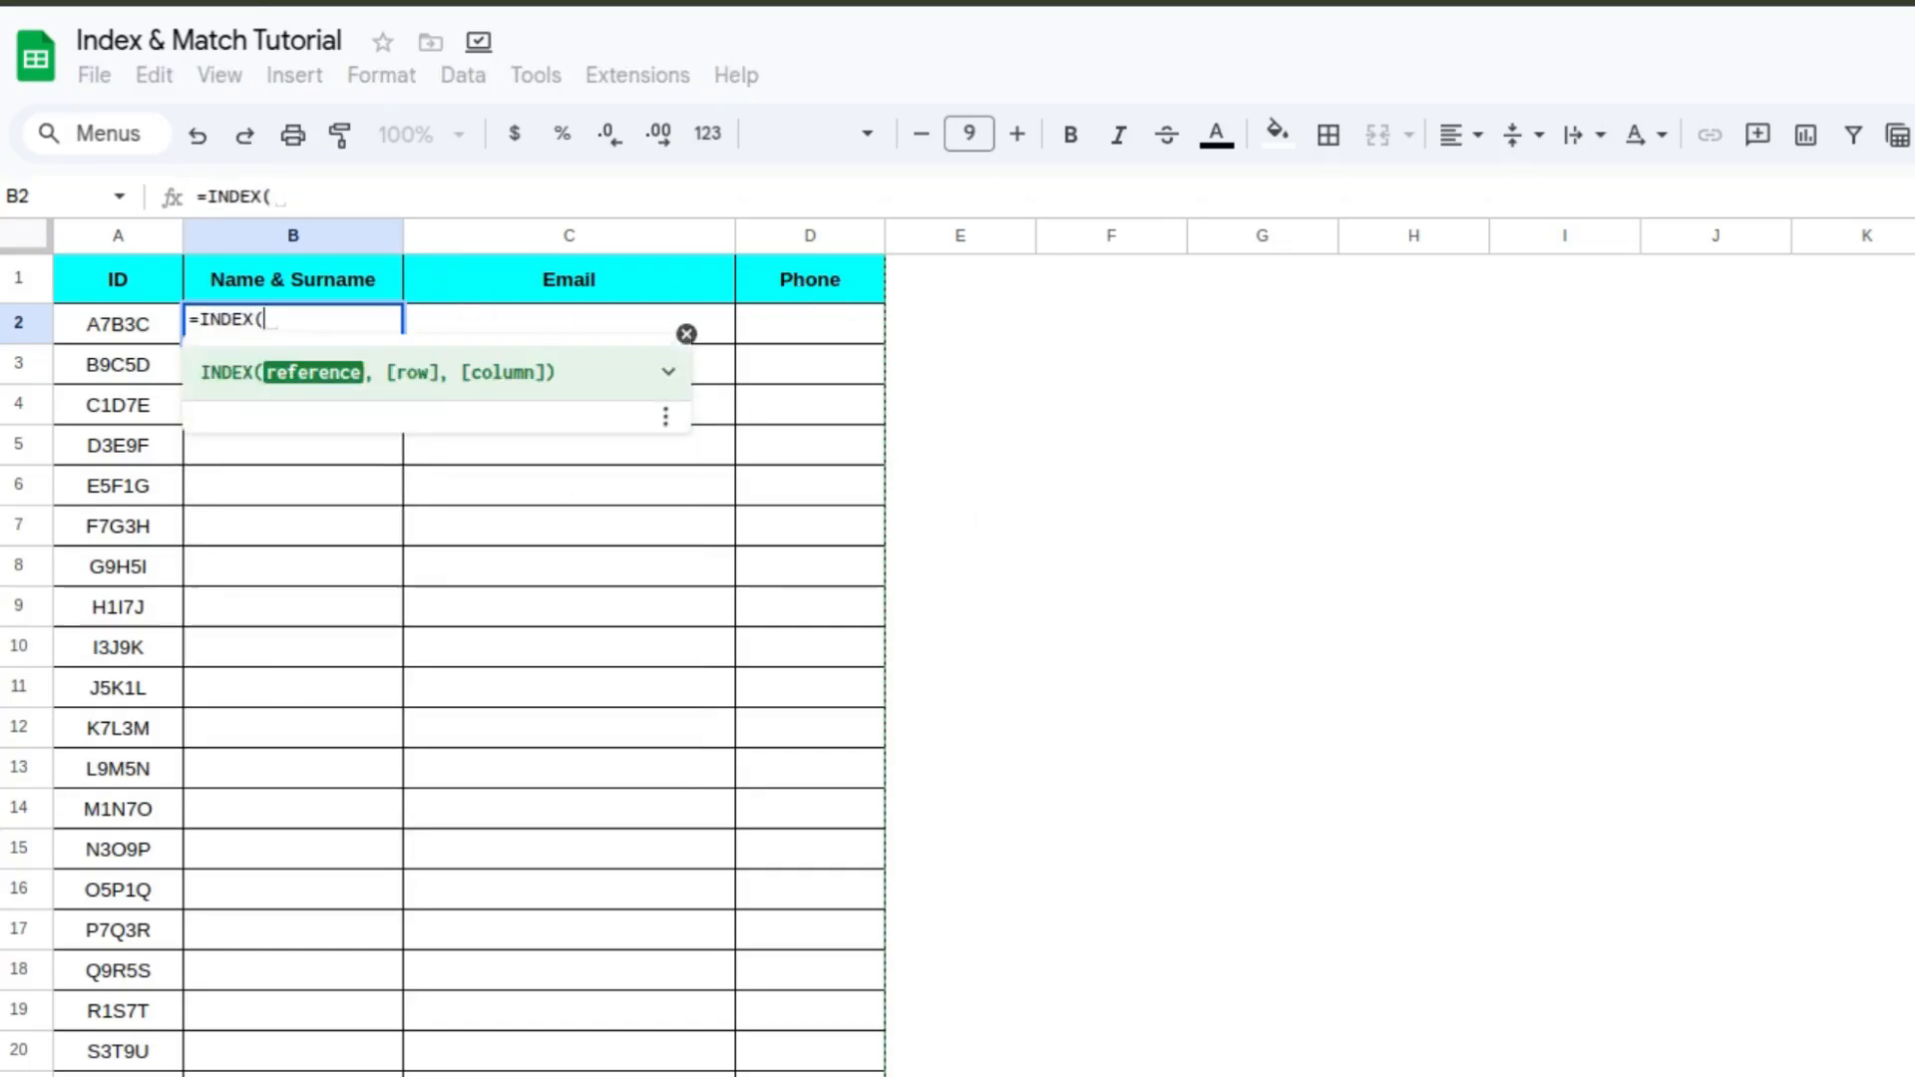
Step: Set the INDEX reference to the absolute range $A$2:$D$51 on the Index&Match sheet
left_click(175, 1075)
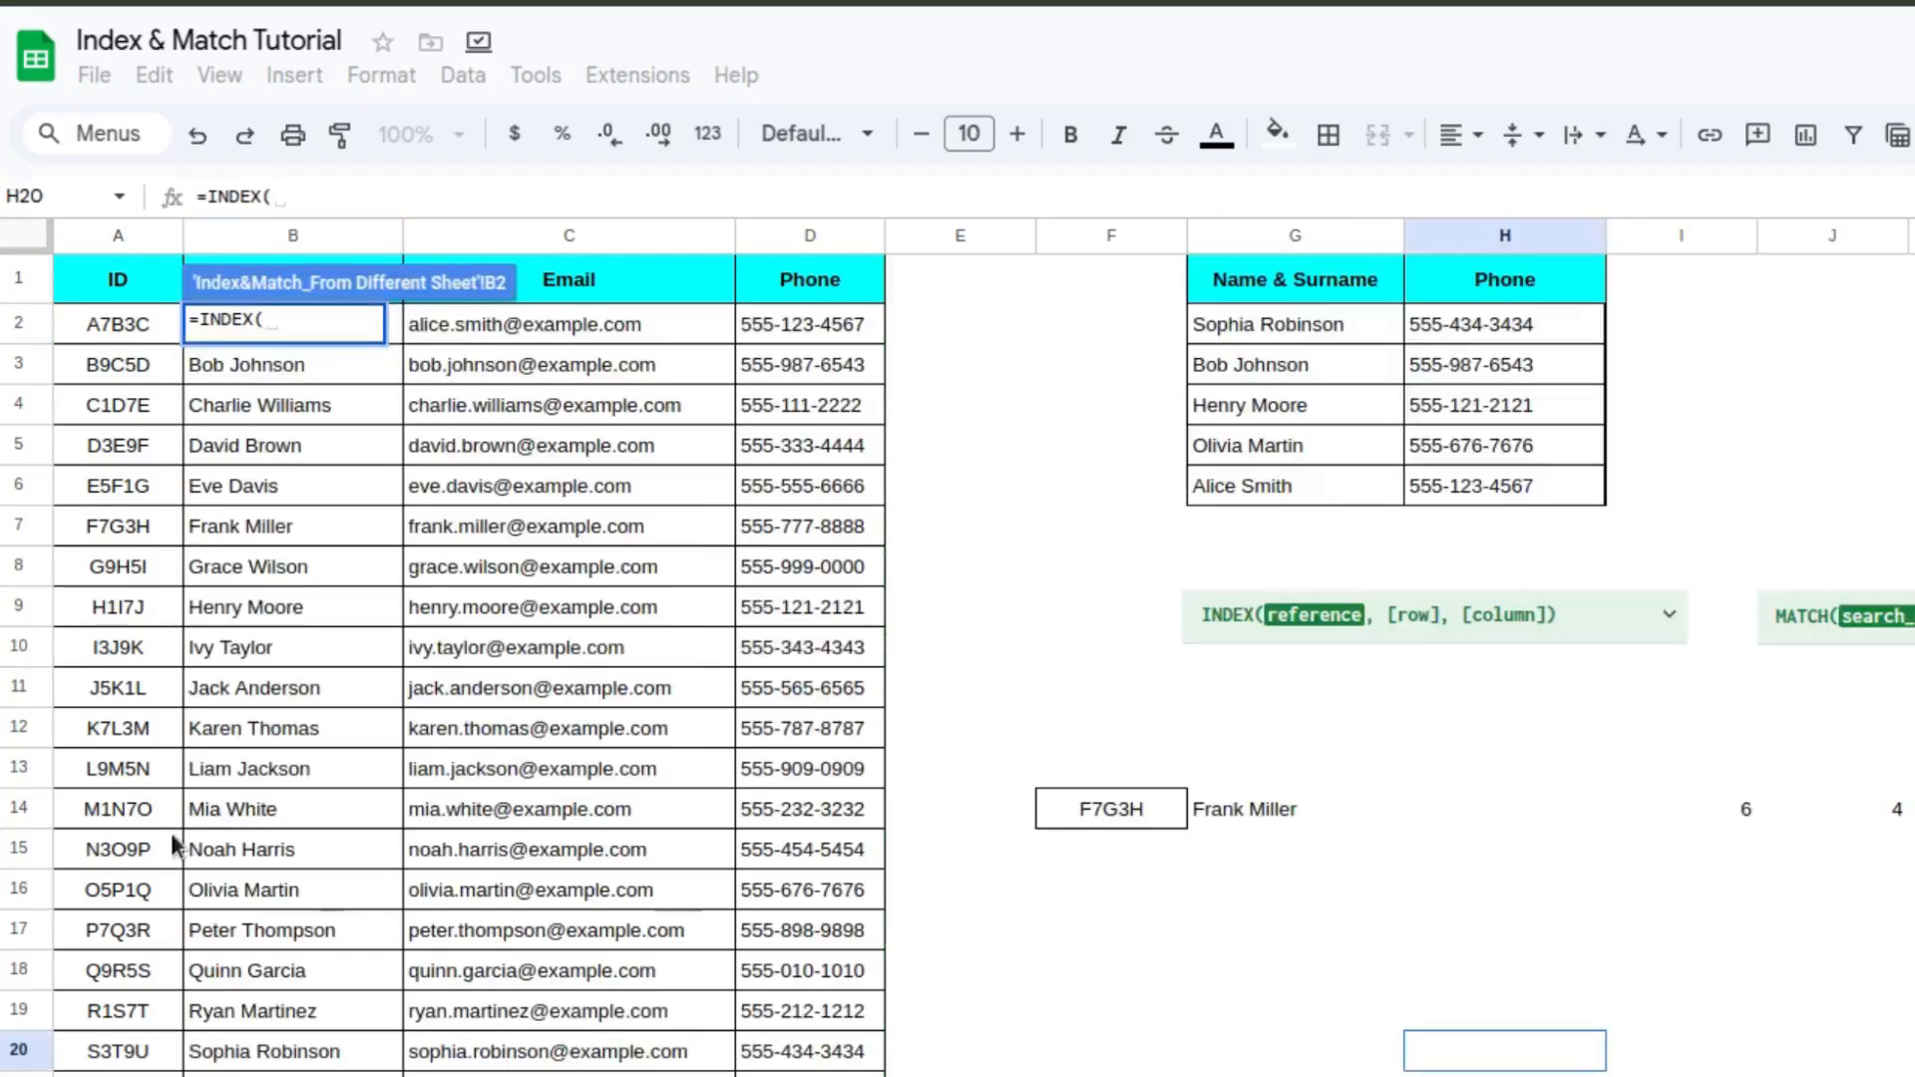
left_click(99, 319)
left_click_drag(251, 320, 840, 525)
key("ctrl+shift+Down")
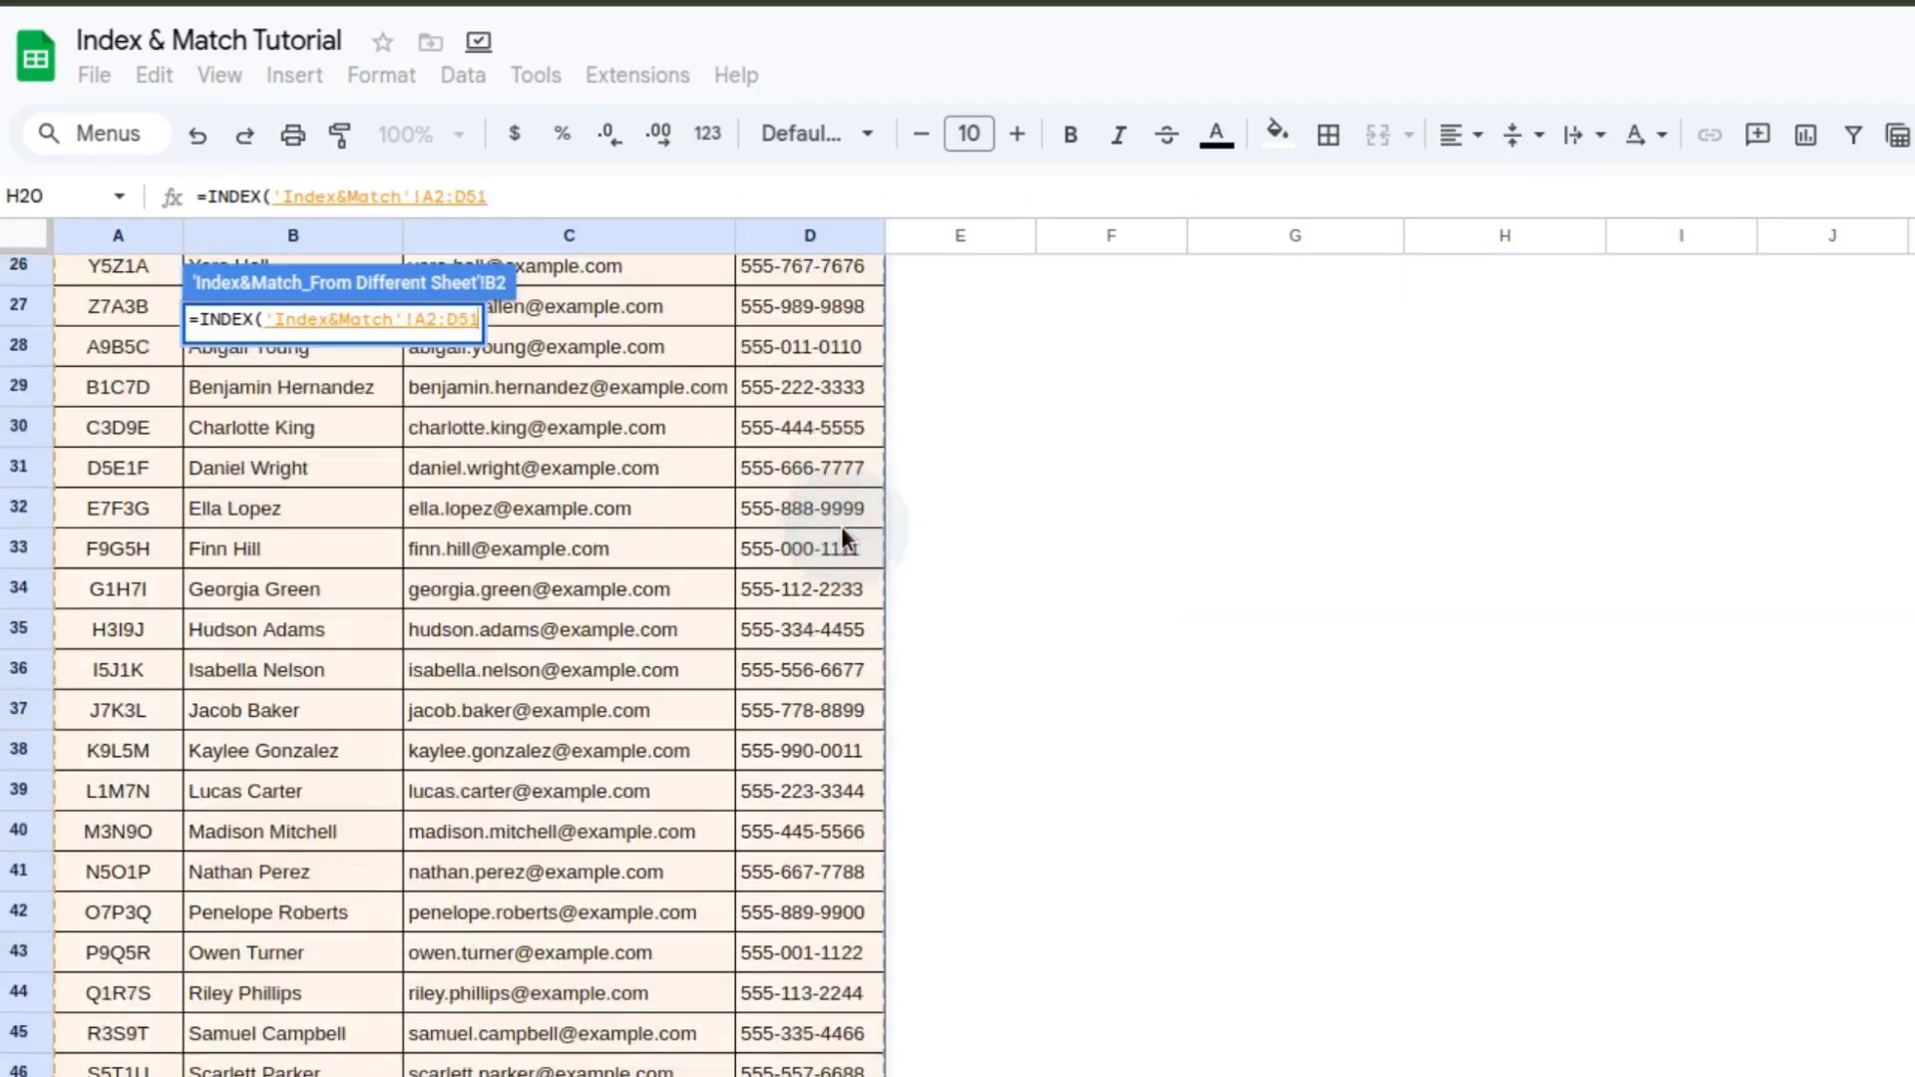
key("F4")
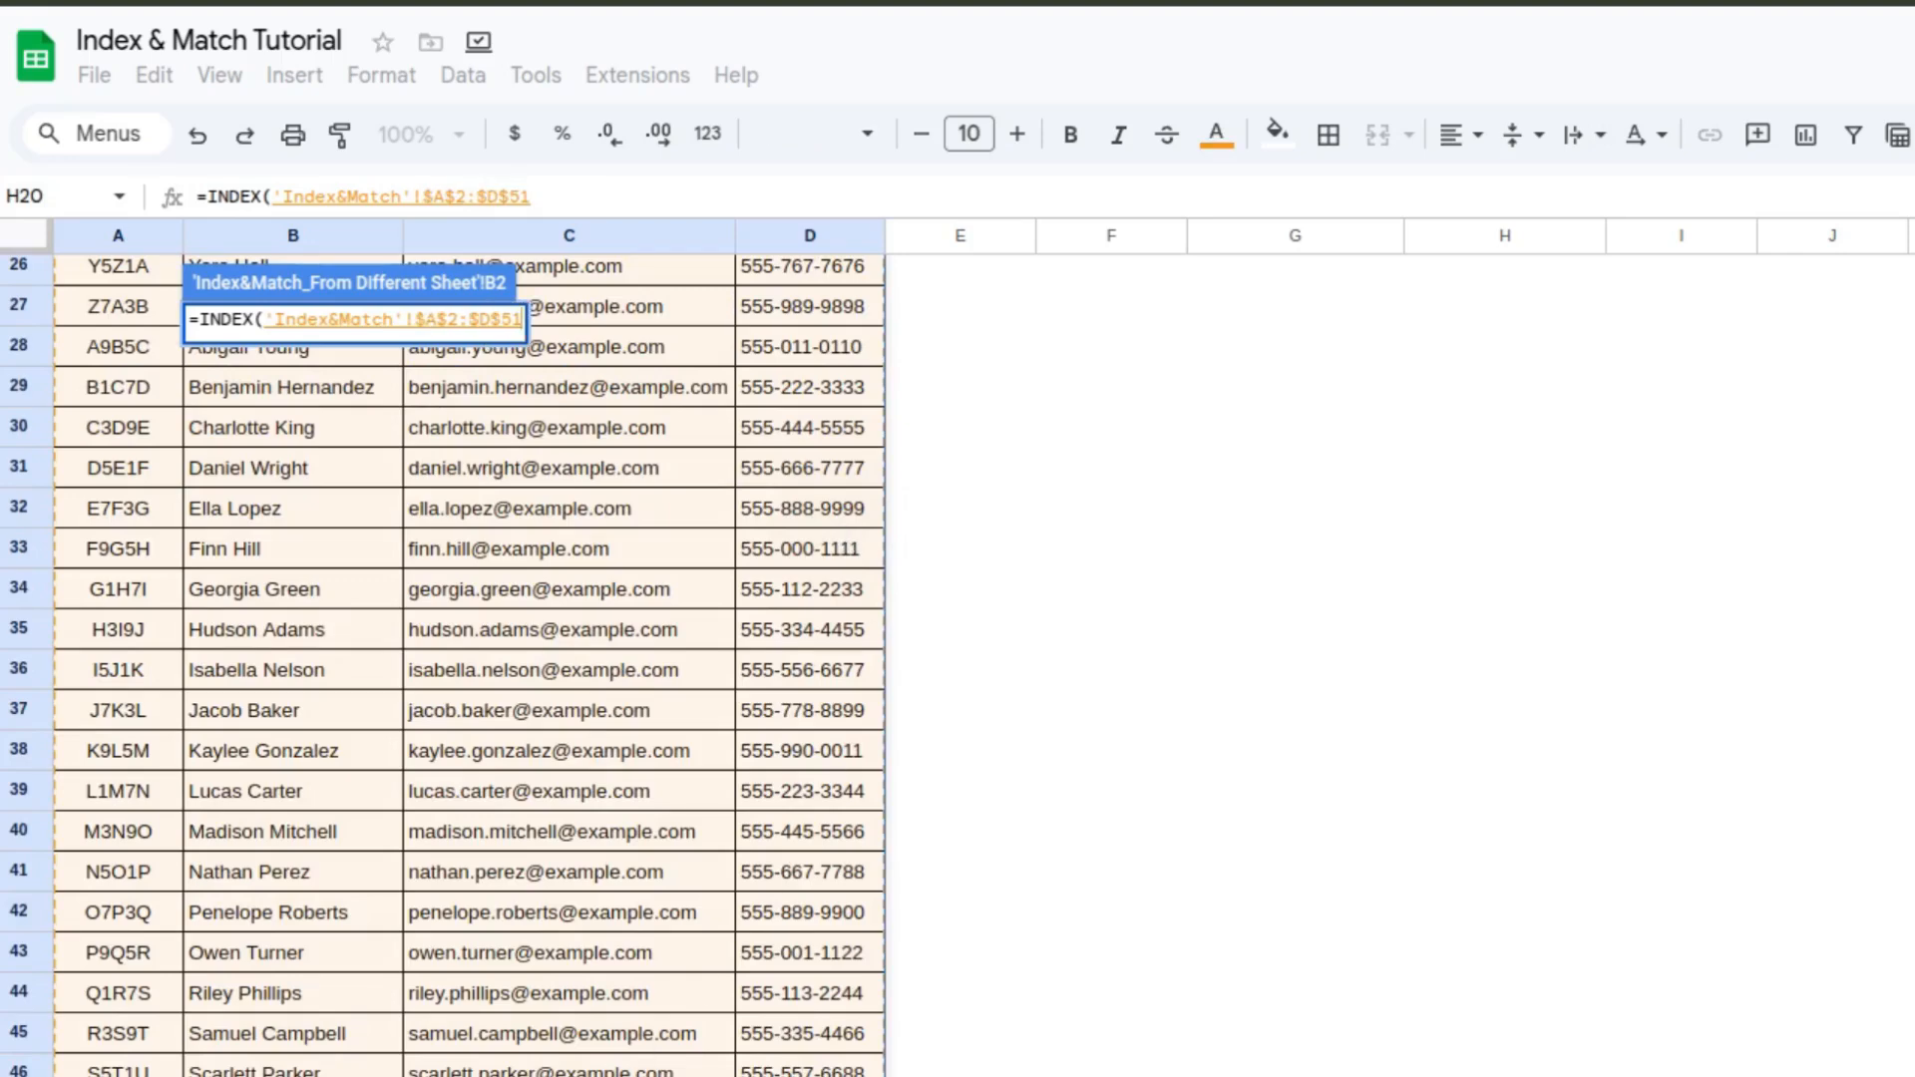
Step: Add a MATCH as the INDEX row argument, with A2 on the Index&Match_From Different Sheet sheet as its search key
left_click(588, 196)
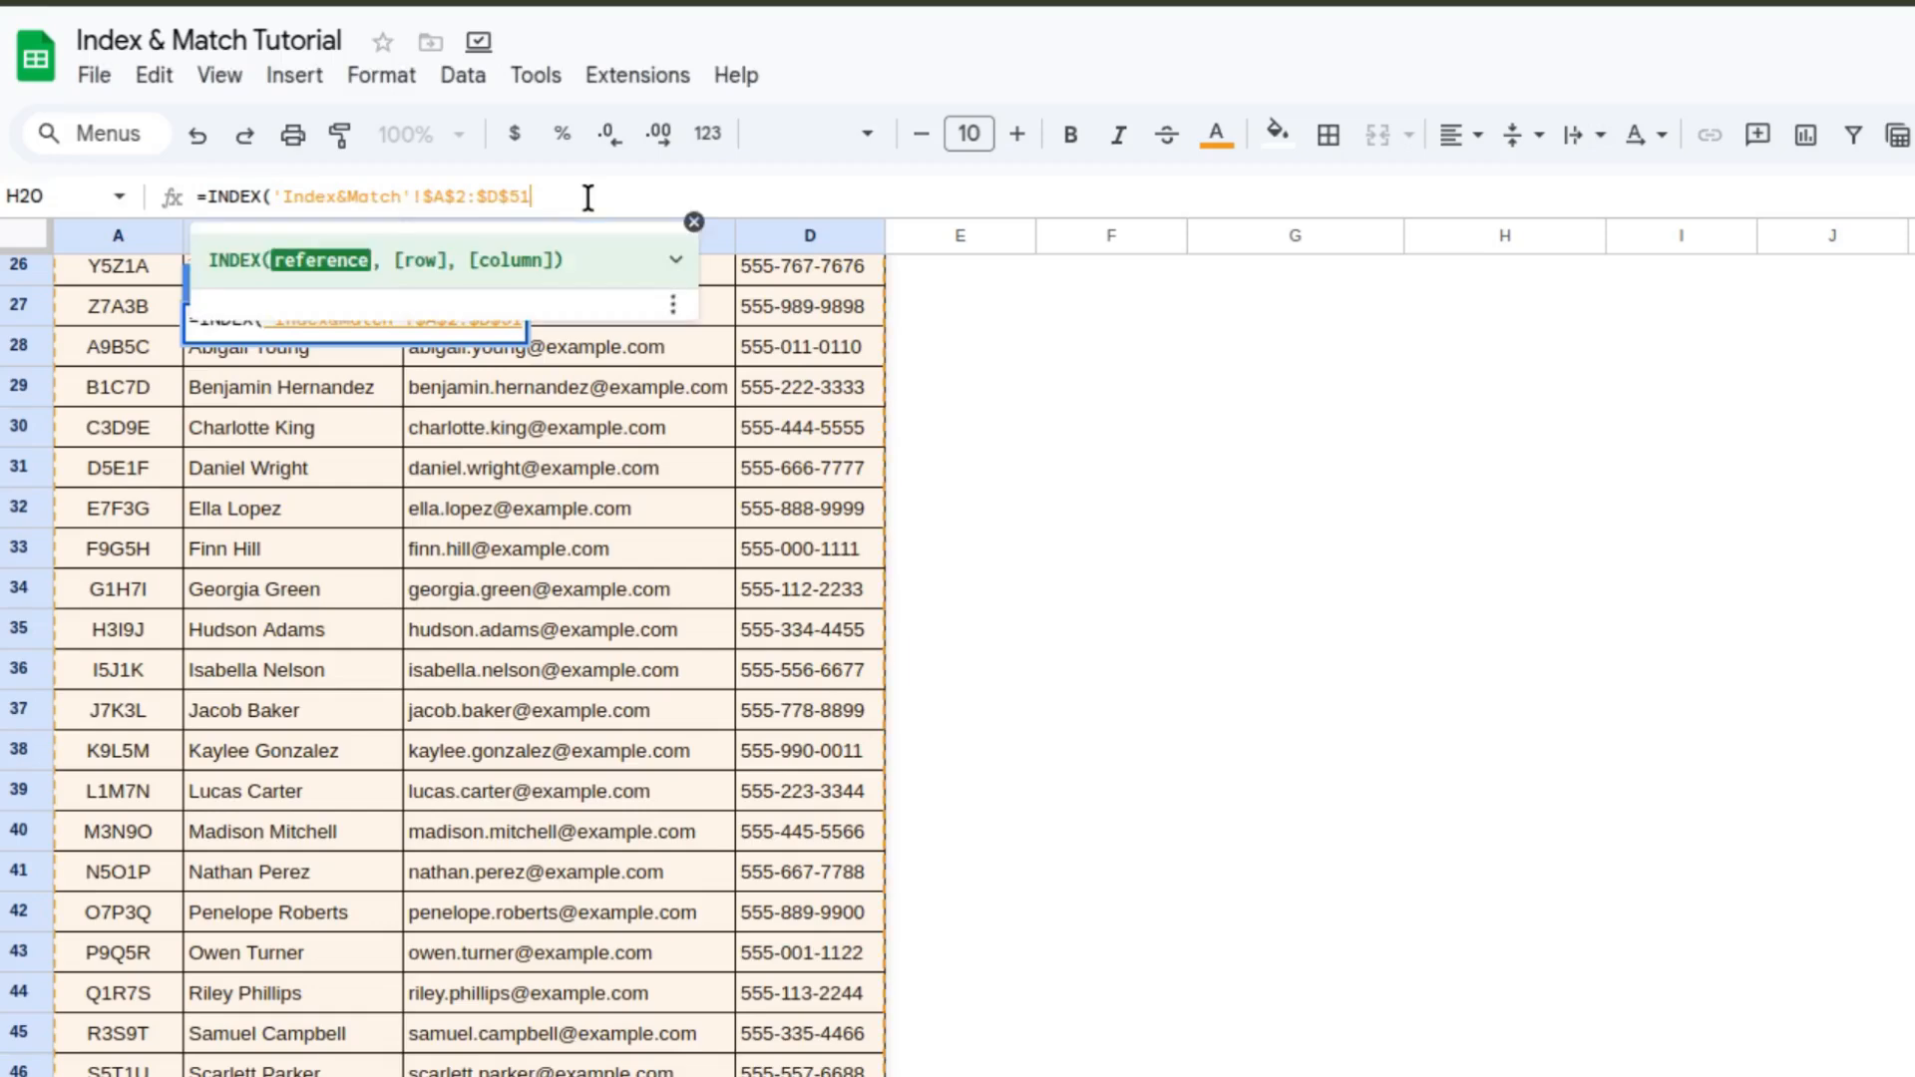
type(",matc")
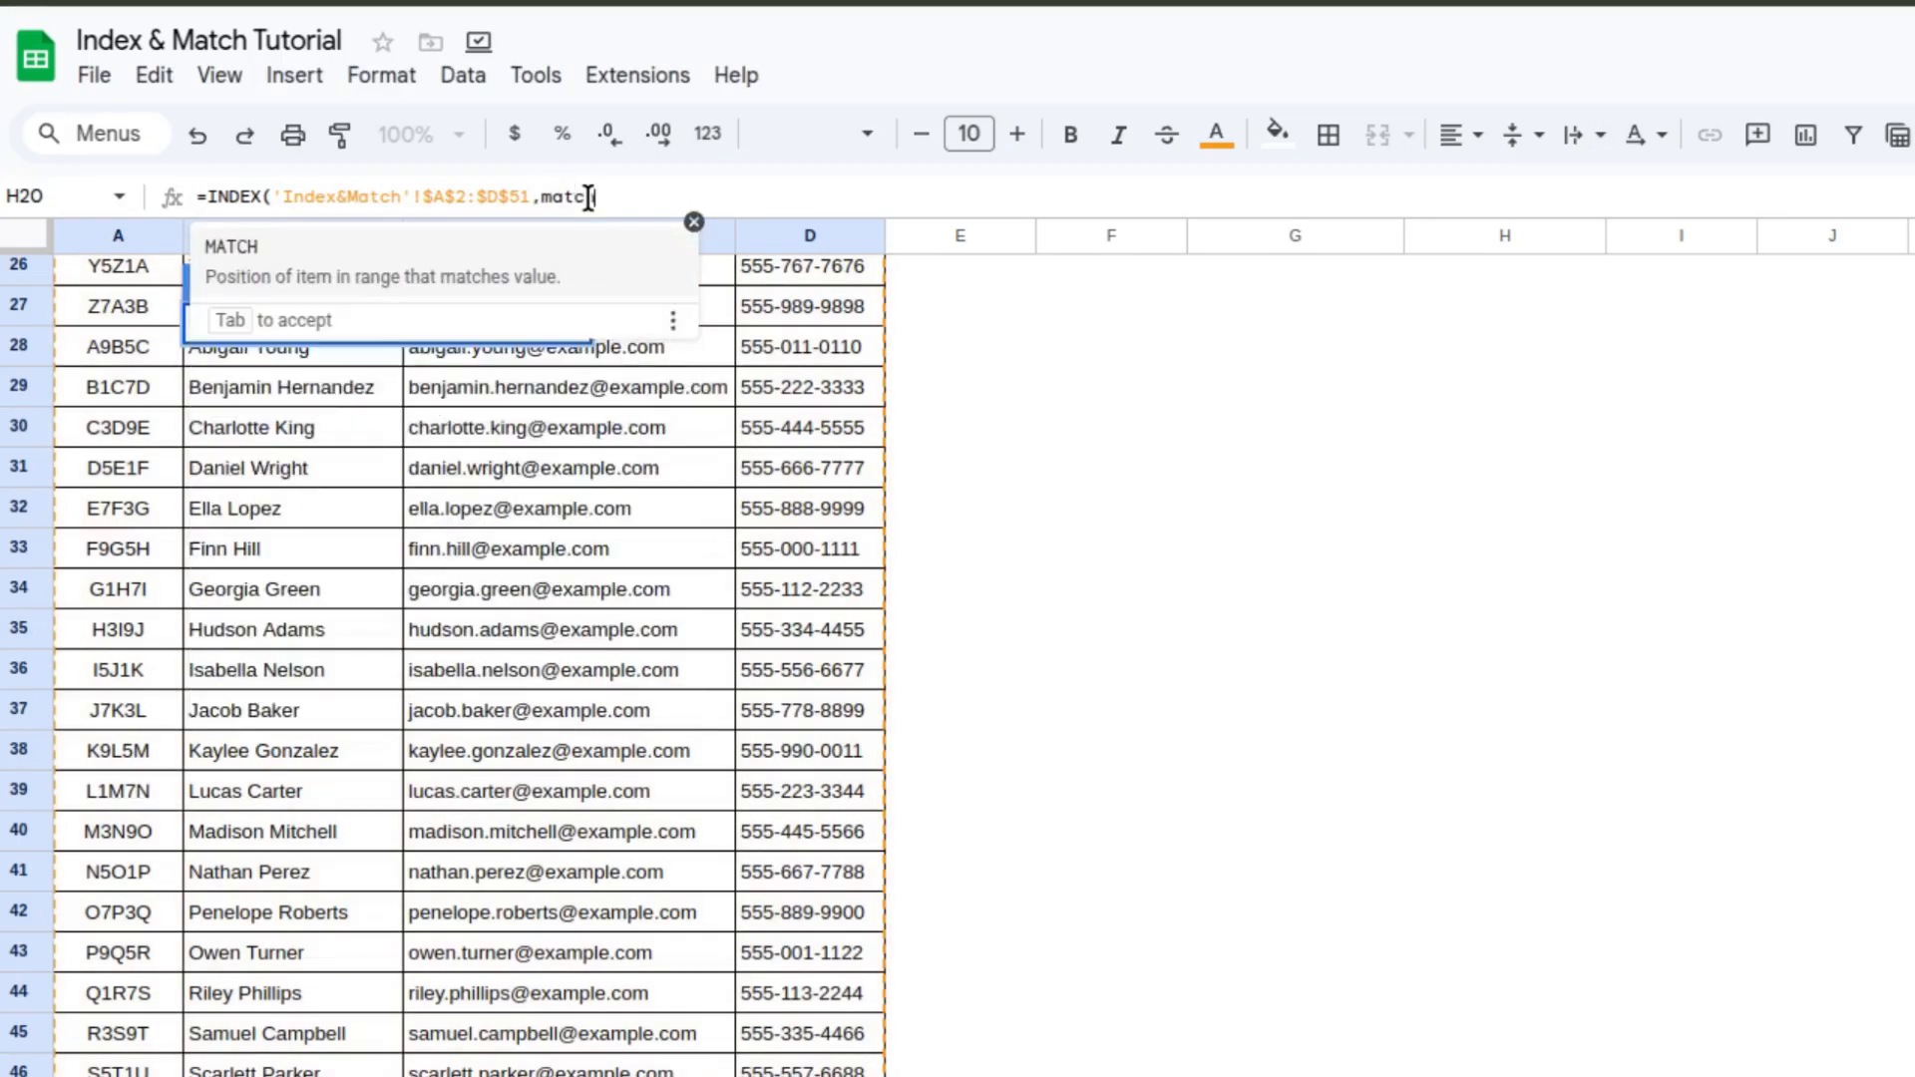
key("Tab")
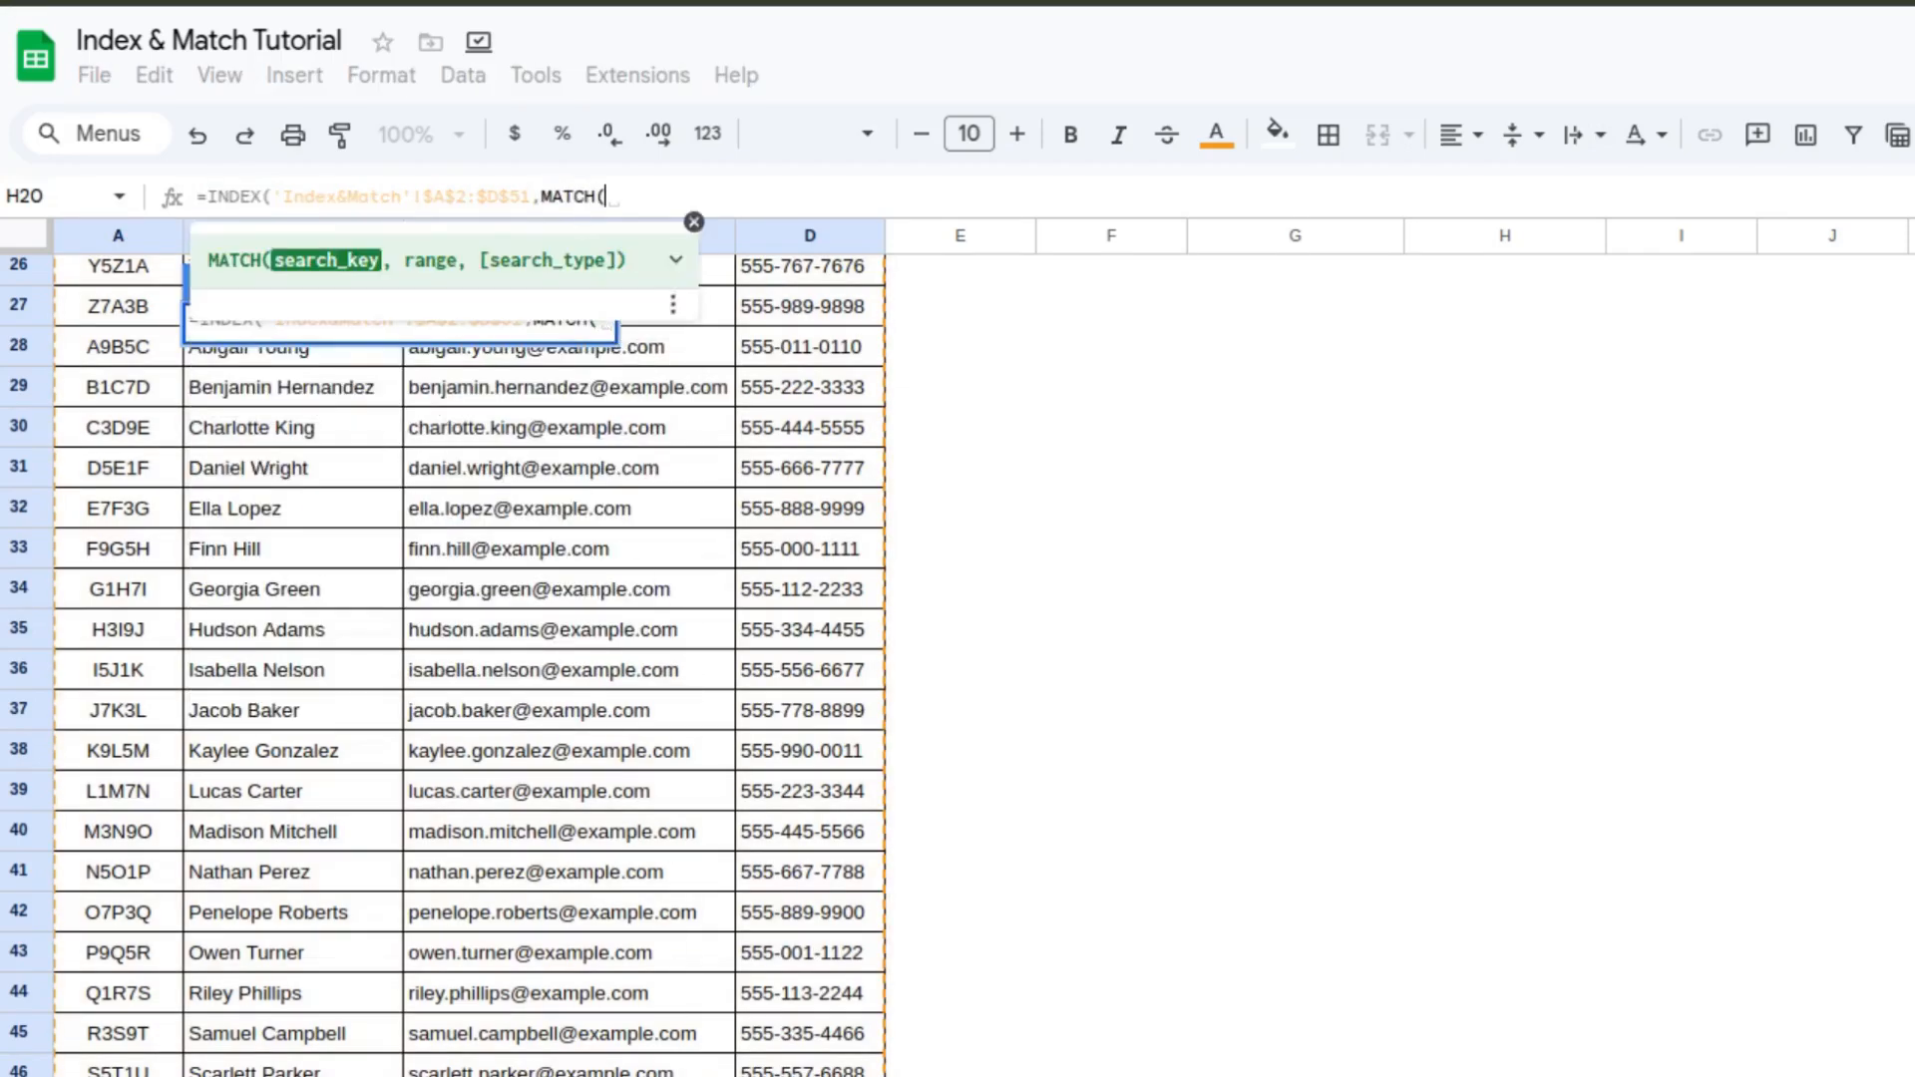
left_click(349, 1075)
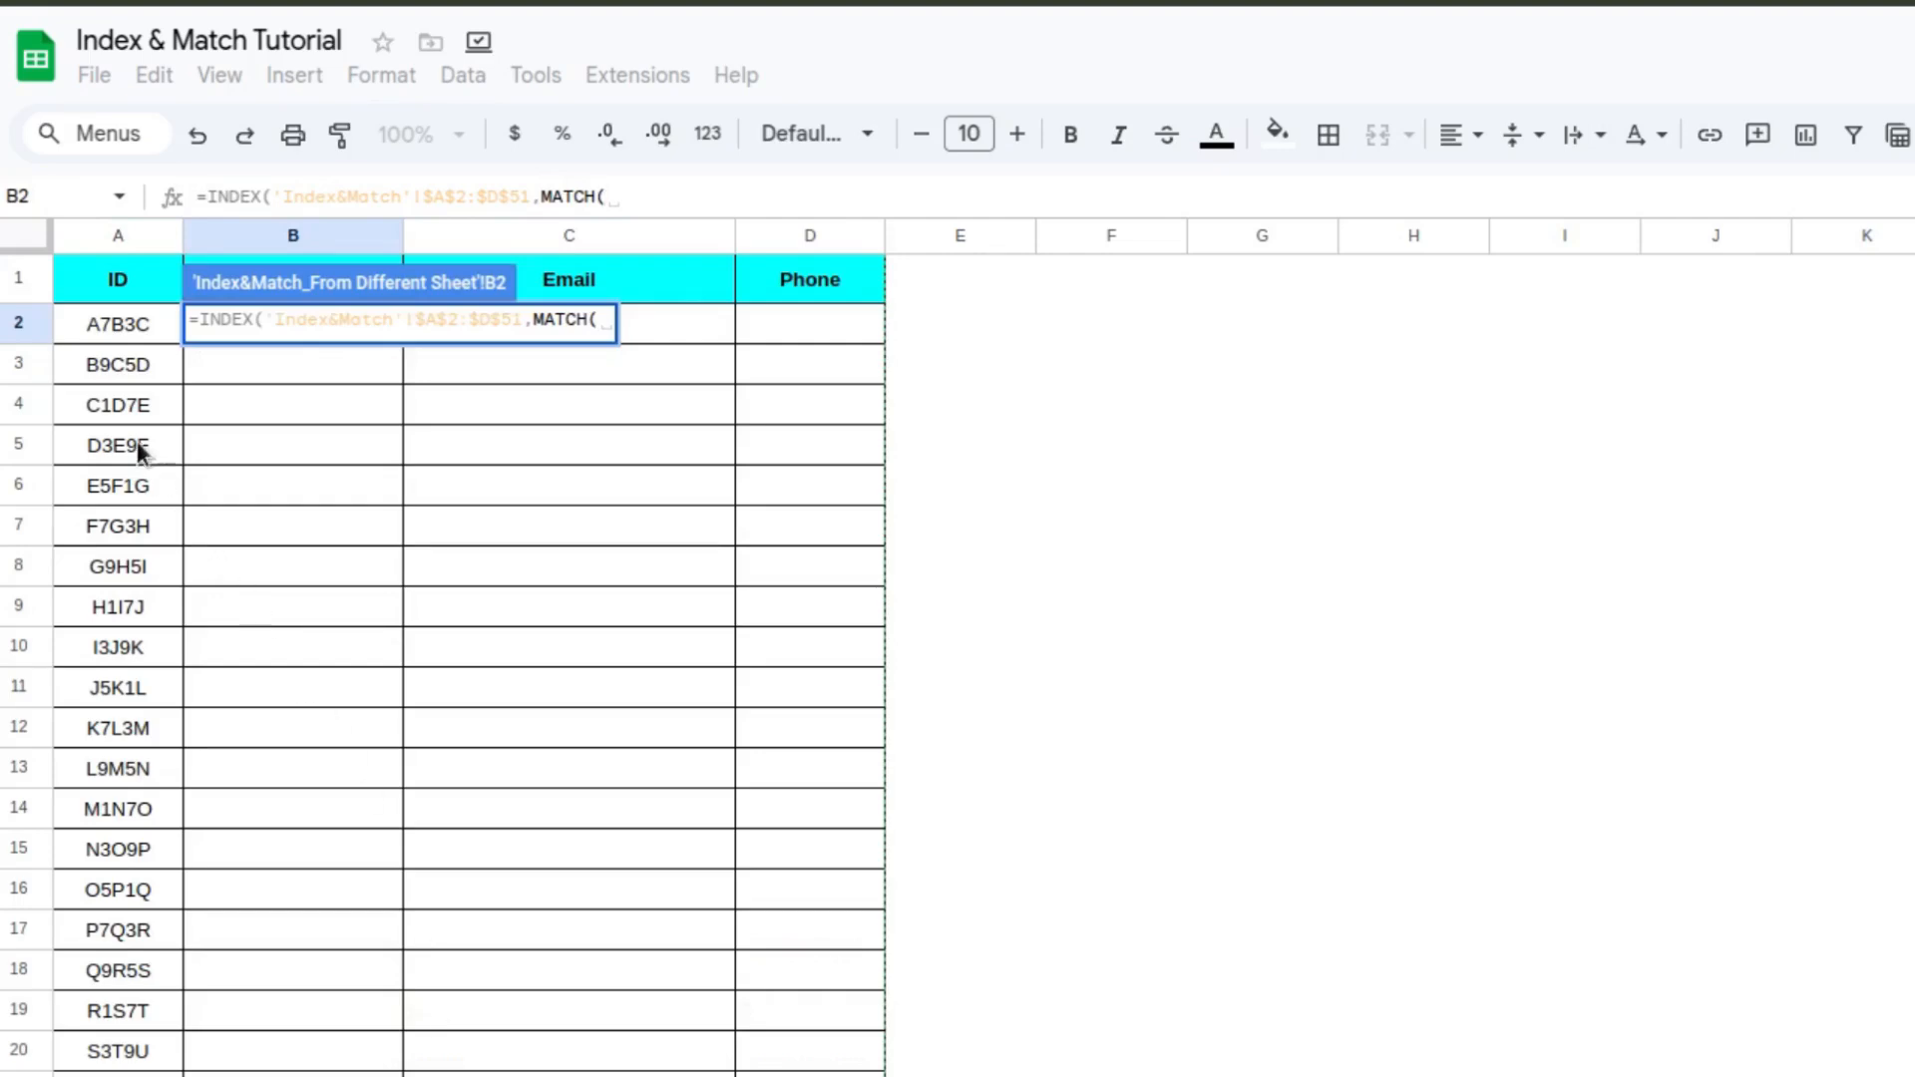
left_click(100, 319)
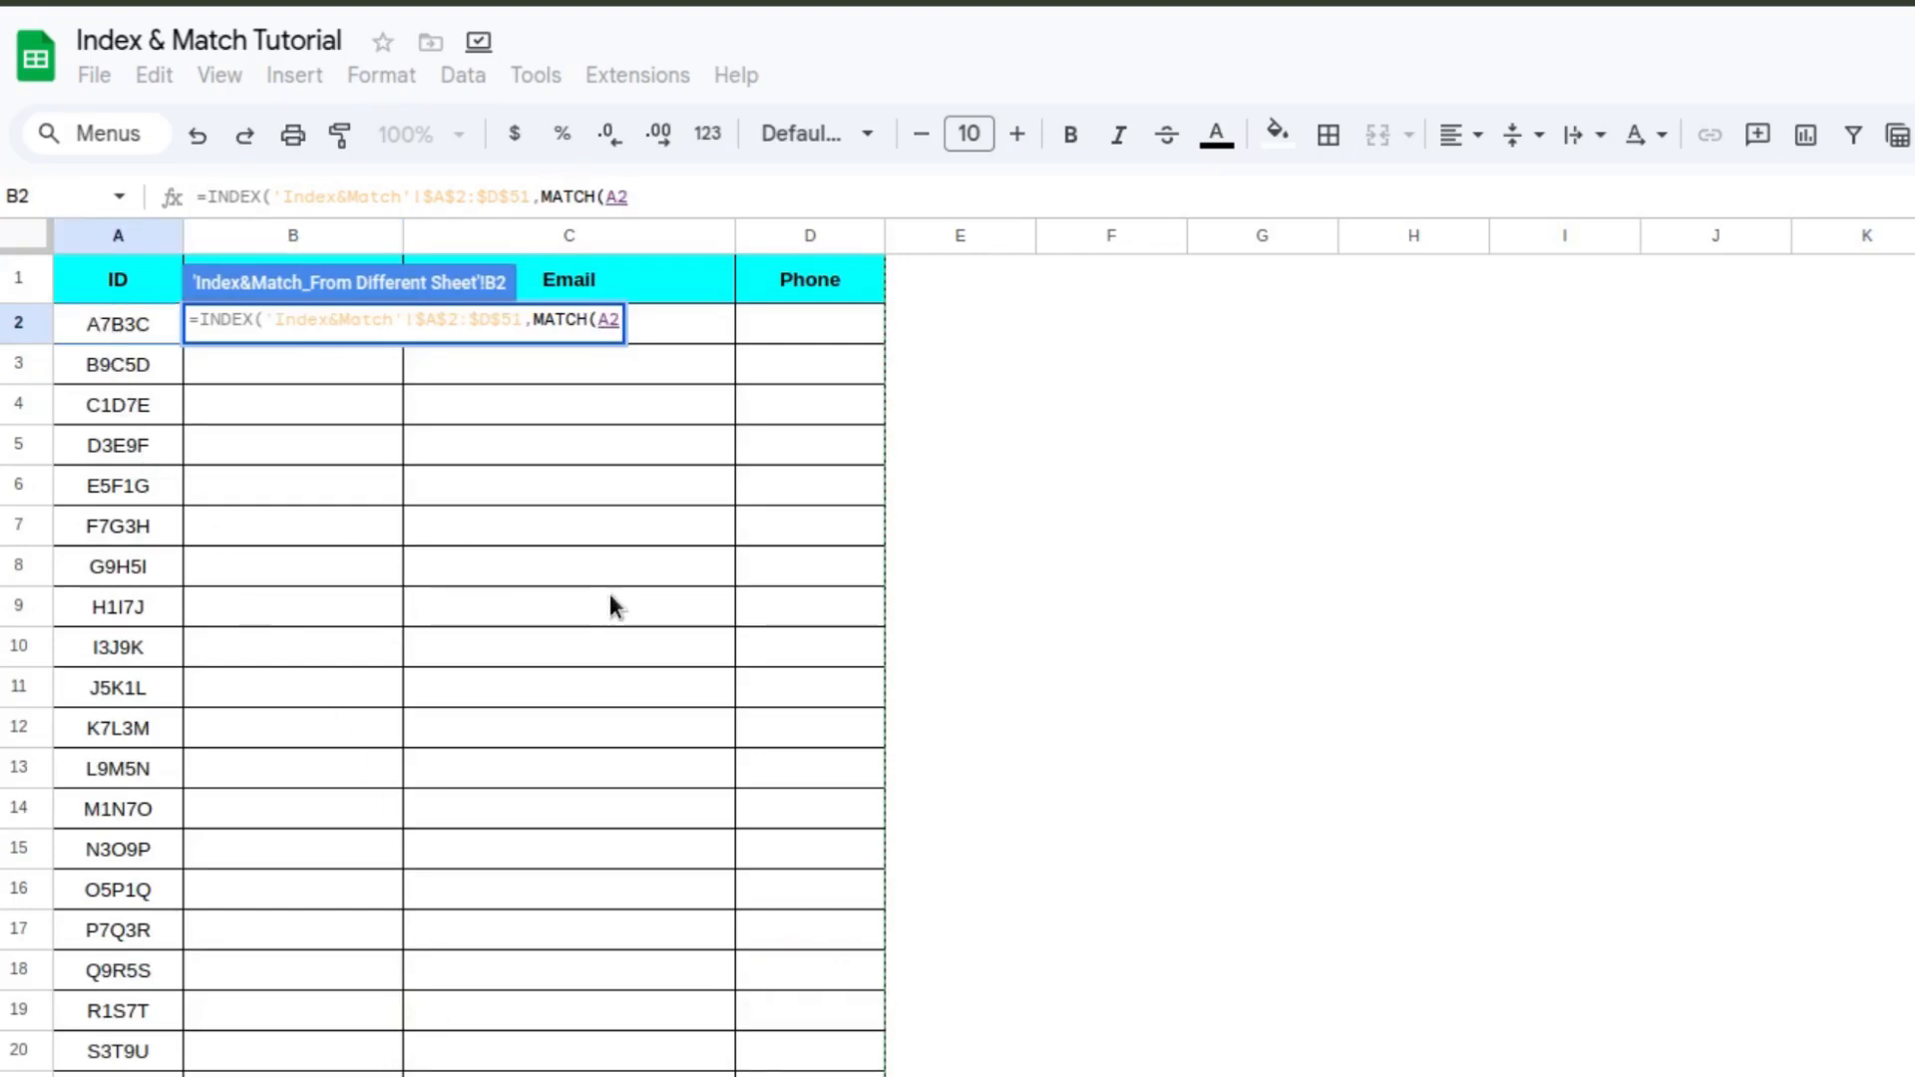
type(",")
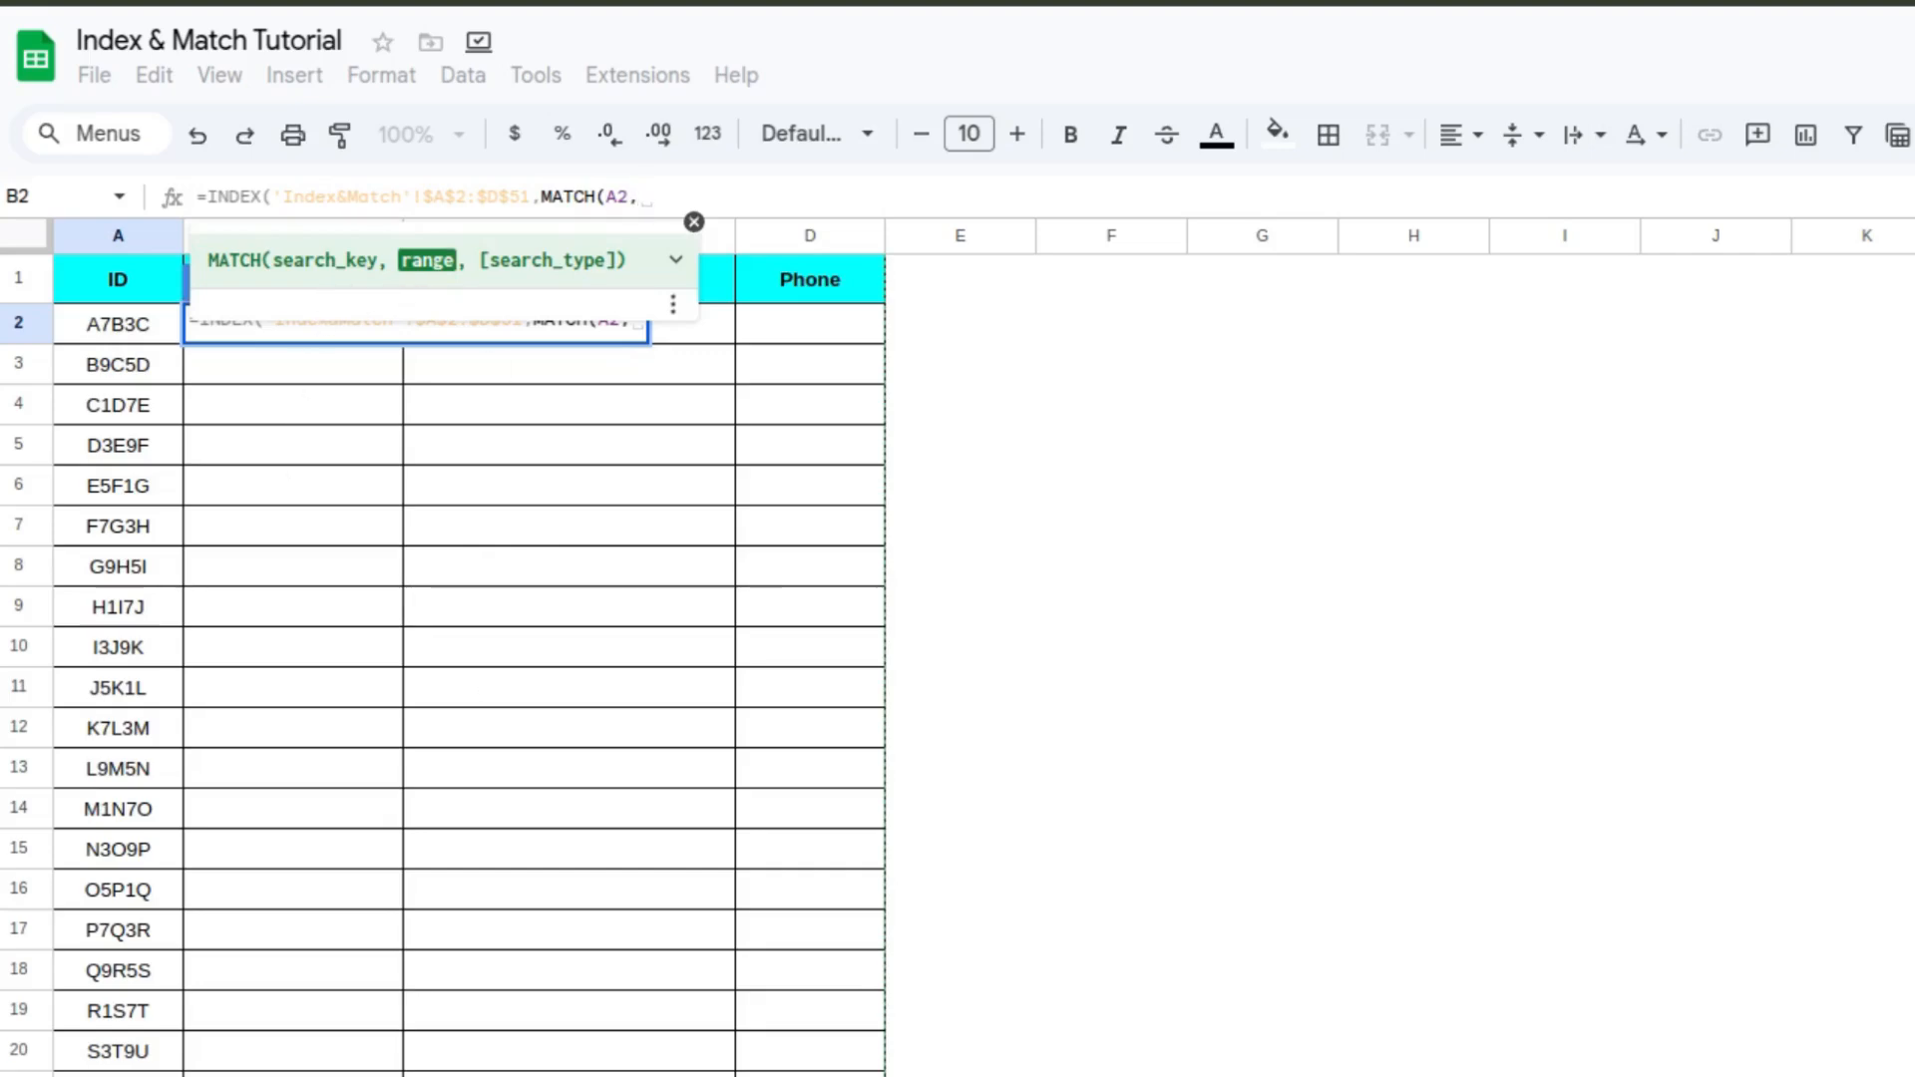
Step: Set the row MATCH's range to $A$2:$A$51 on the Index&Match sheet with search type 0, and enter the formula
key("ctrl+shift+Page_Up")
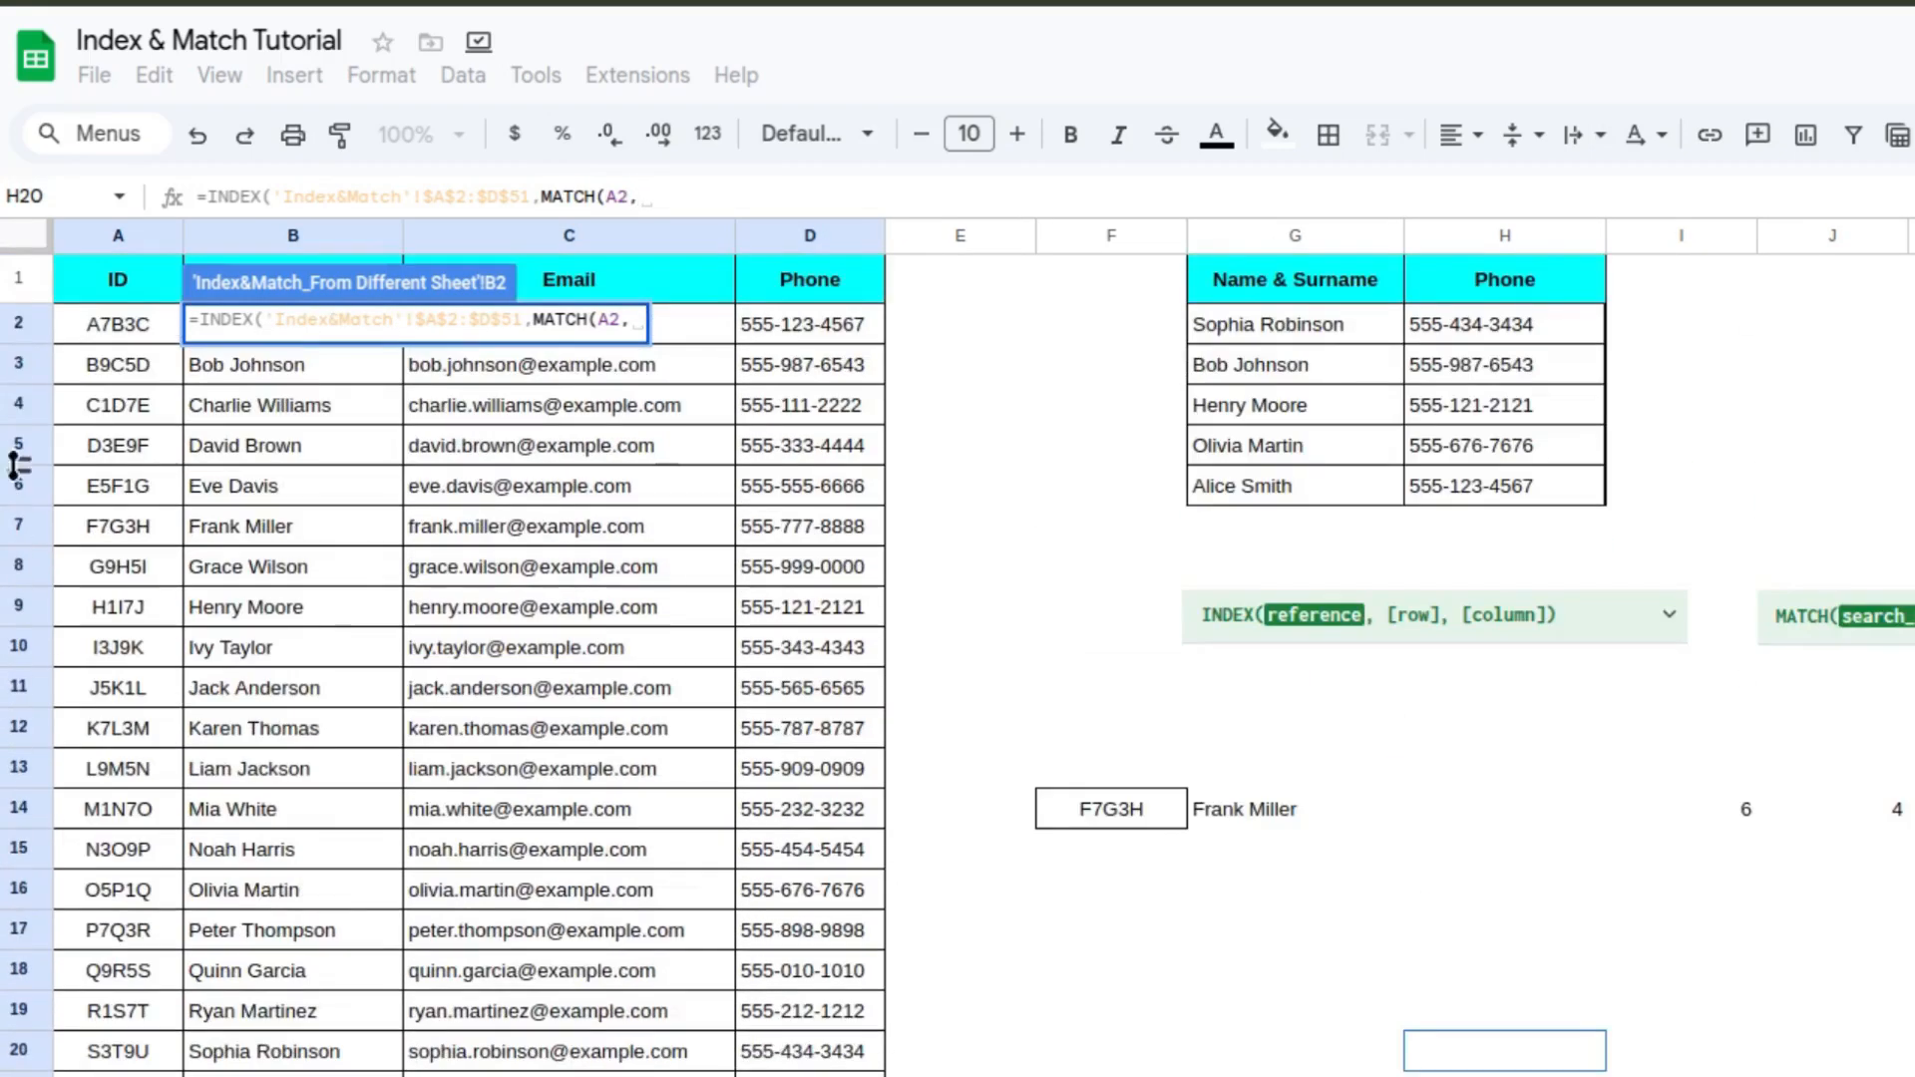
left_click_drag(124, 324, 118, 1076)
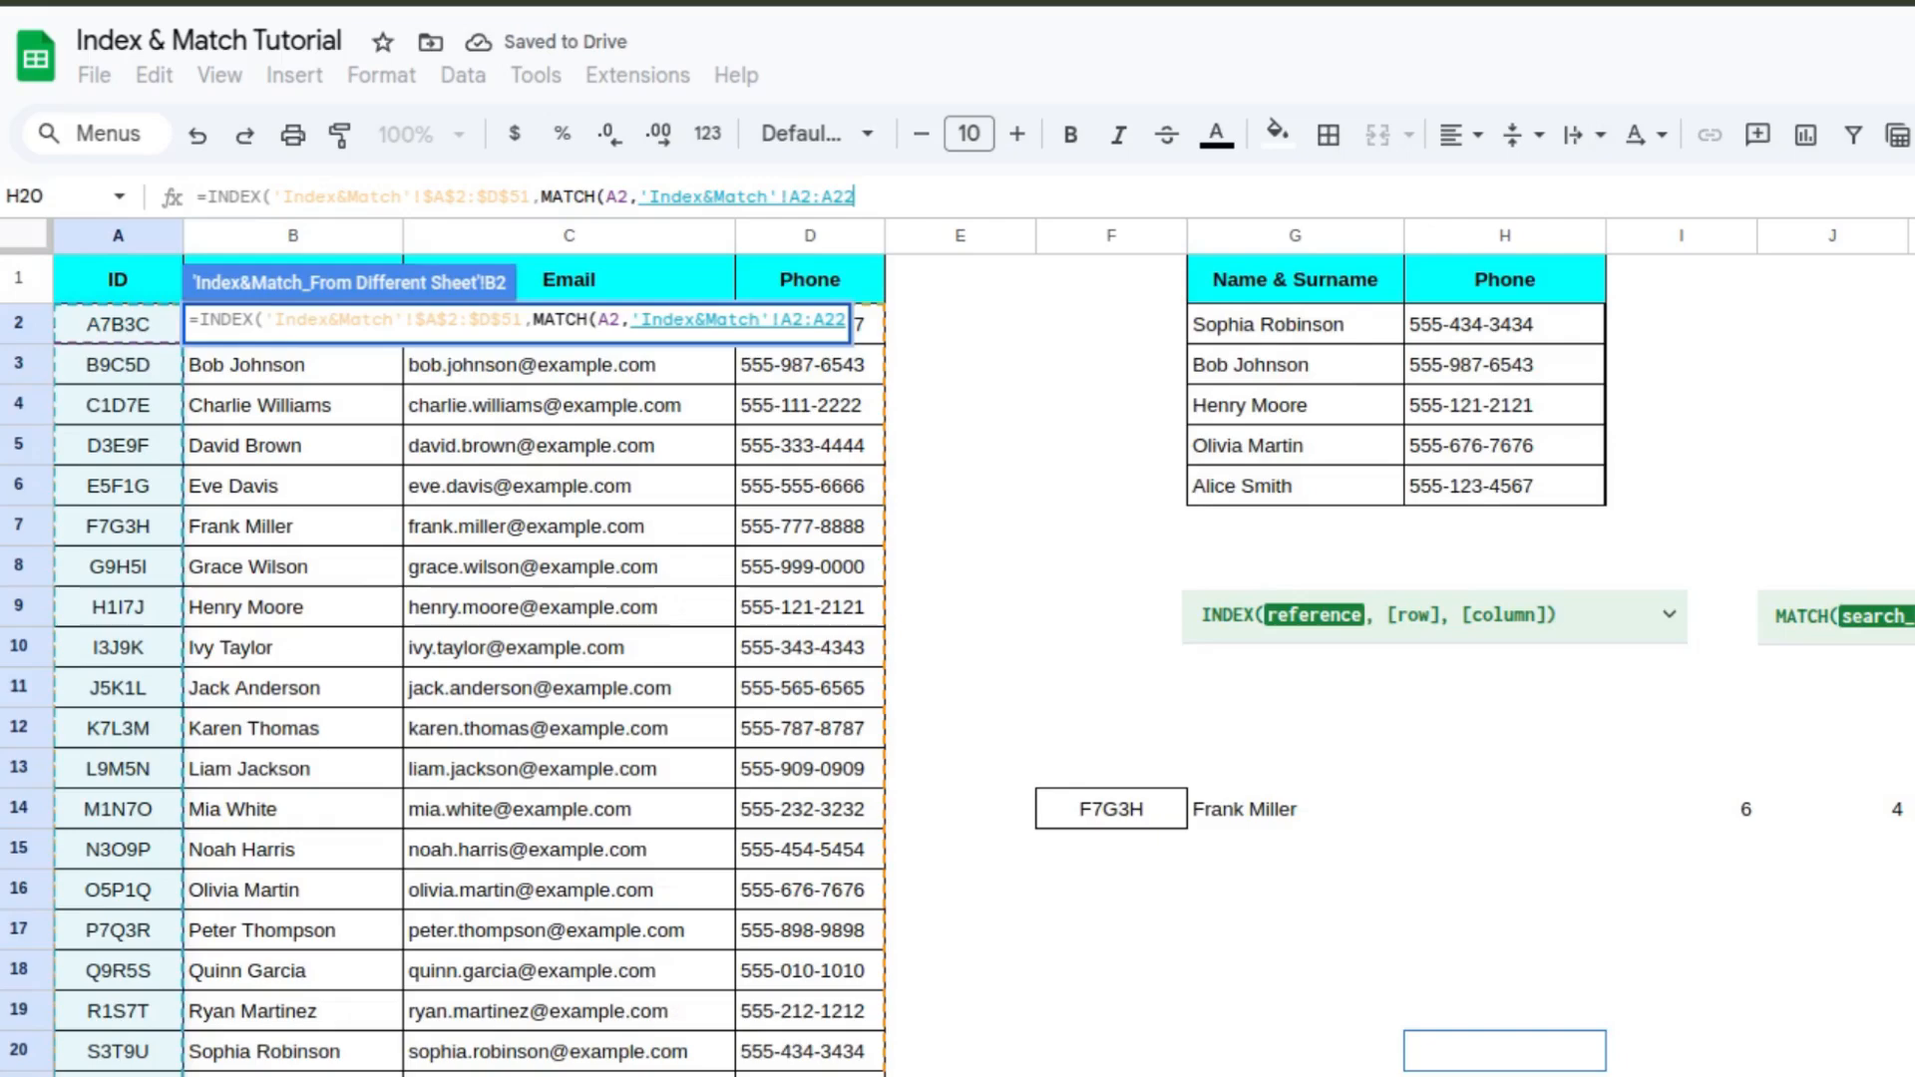
left_click(22, 579)
left_click_drag(134, 316, 128, 1009)
key("F4")
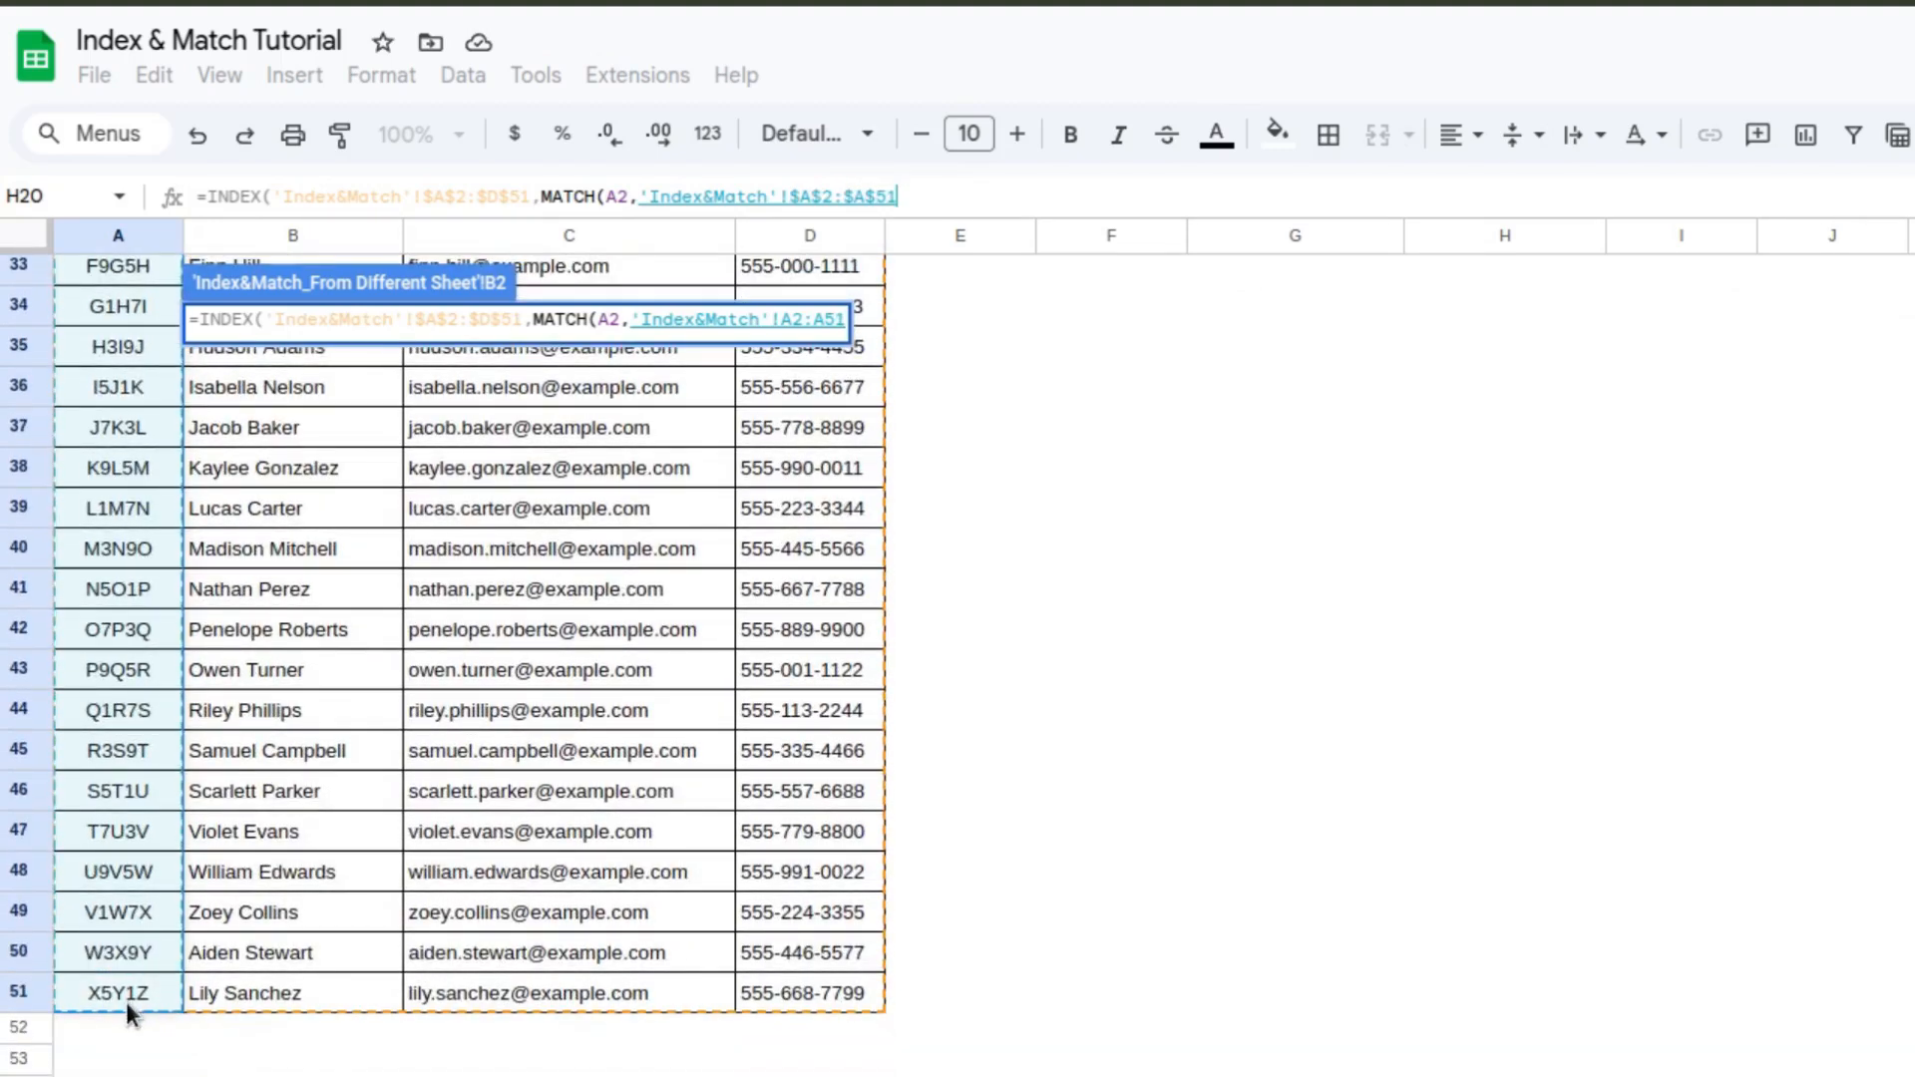
type(",")
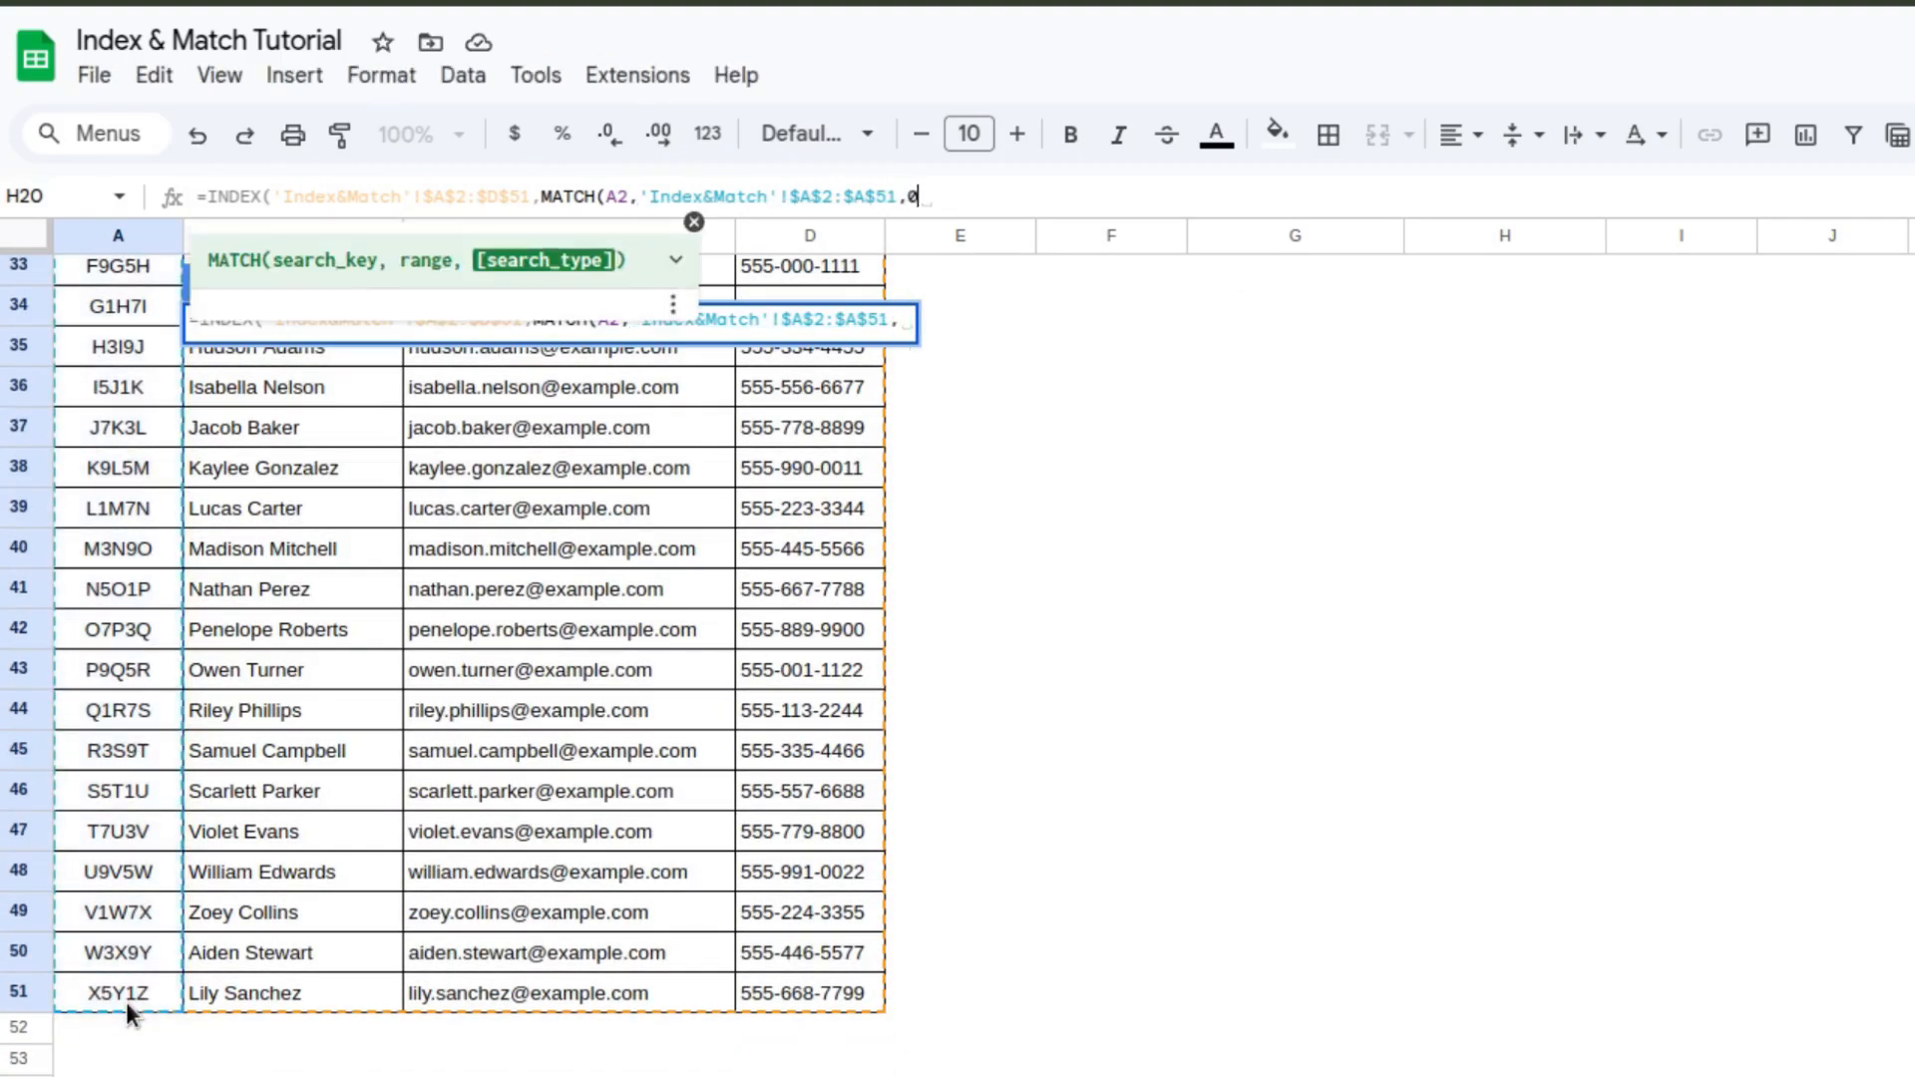
type("0)")
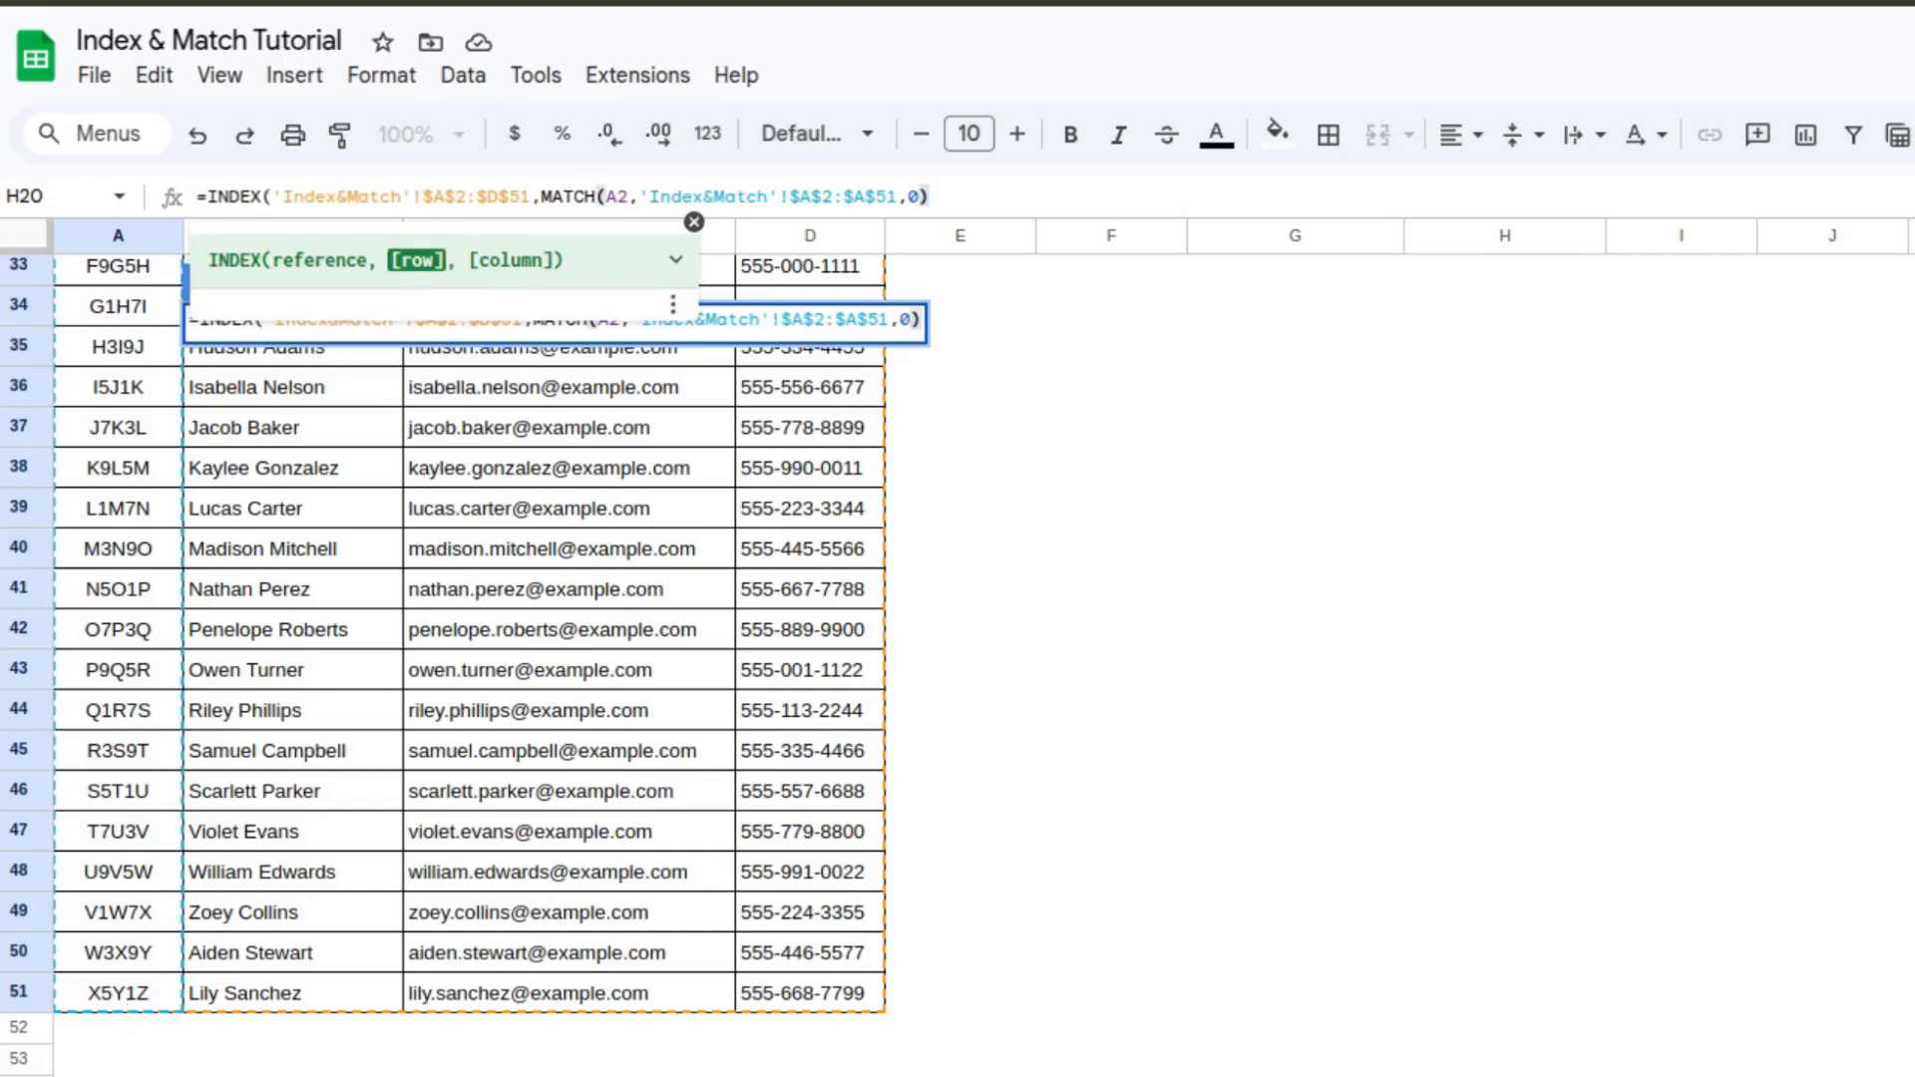
key("Return")
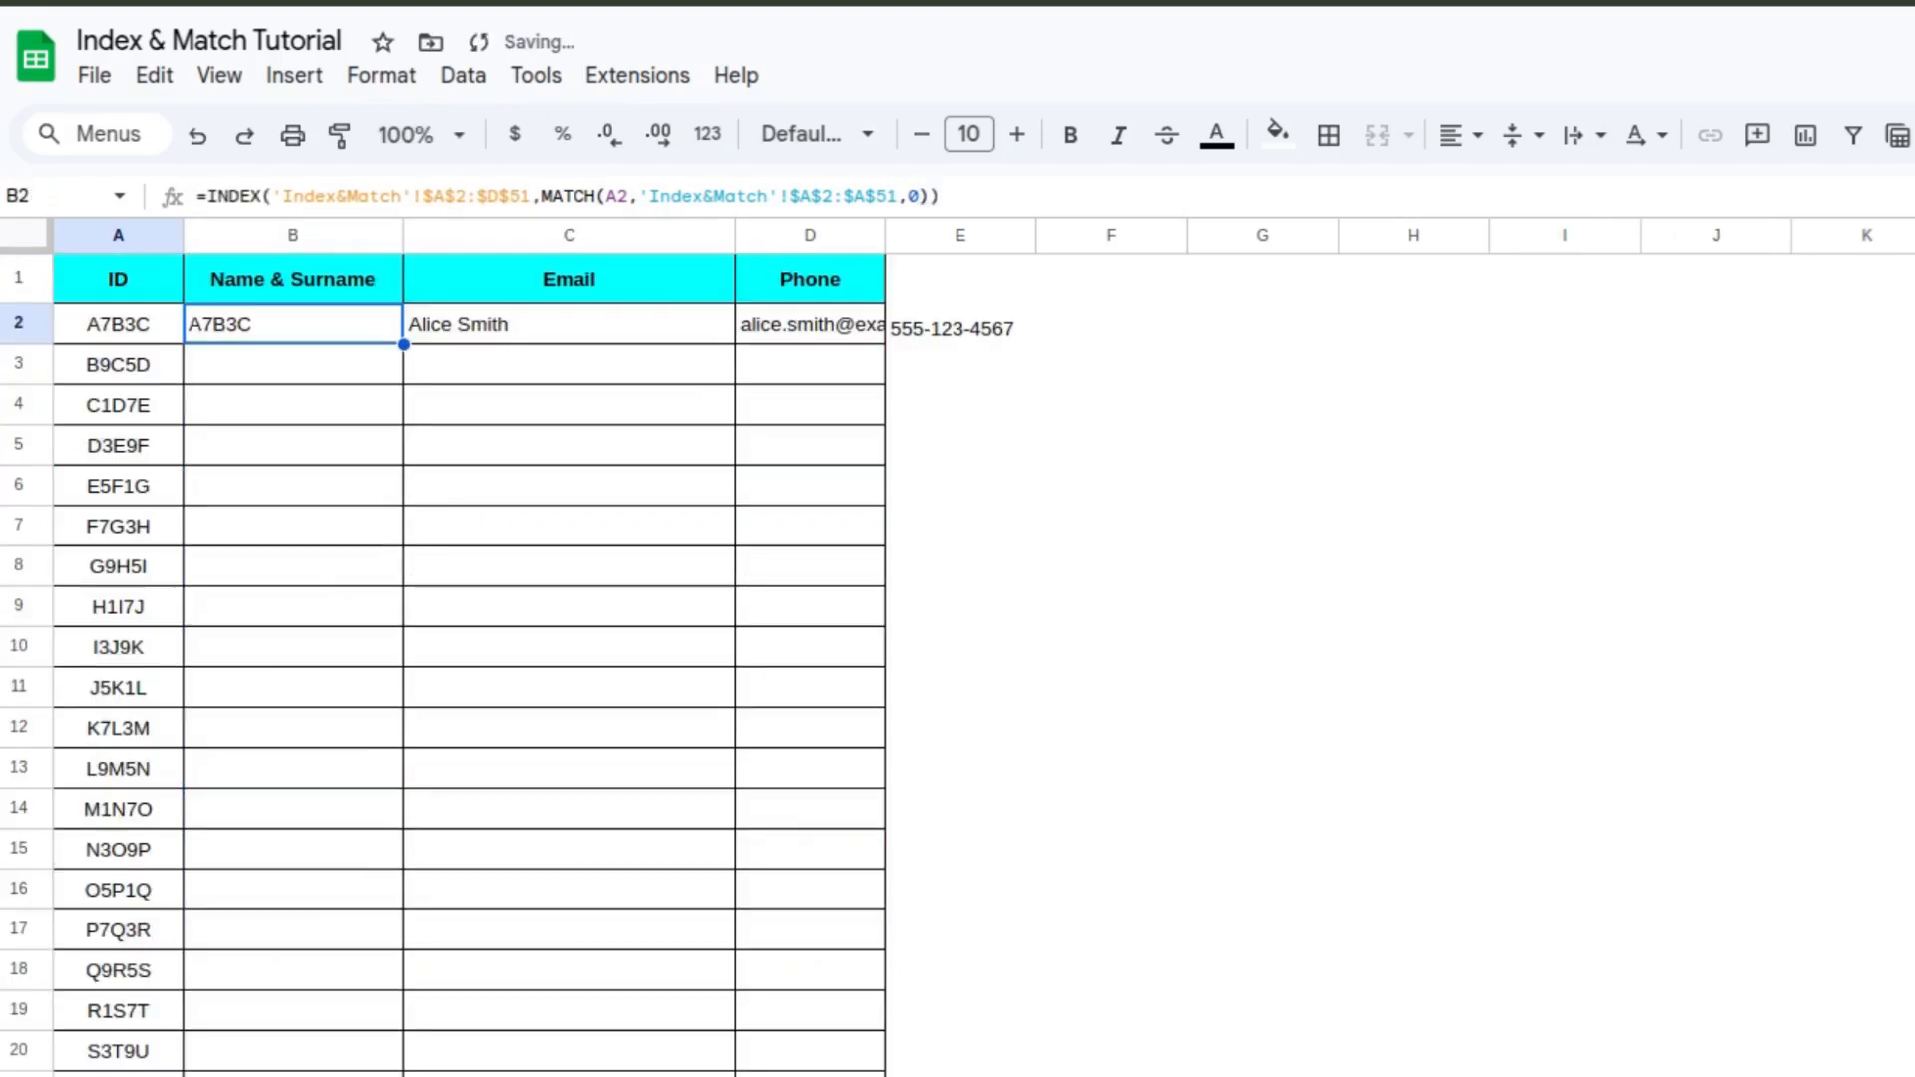
Step: Add a second MATCH to B2's formula as the INDEX column argument, with header cell B1 as its search key
left_click(282, 319)
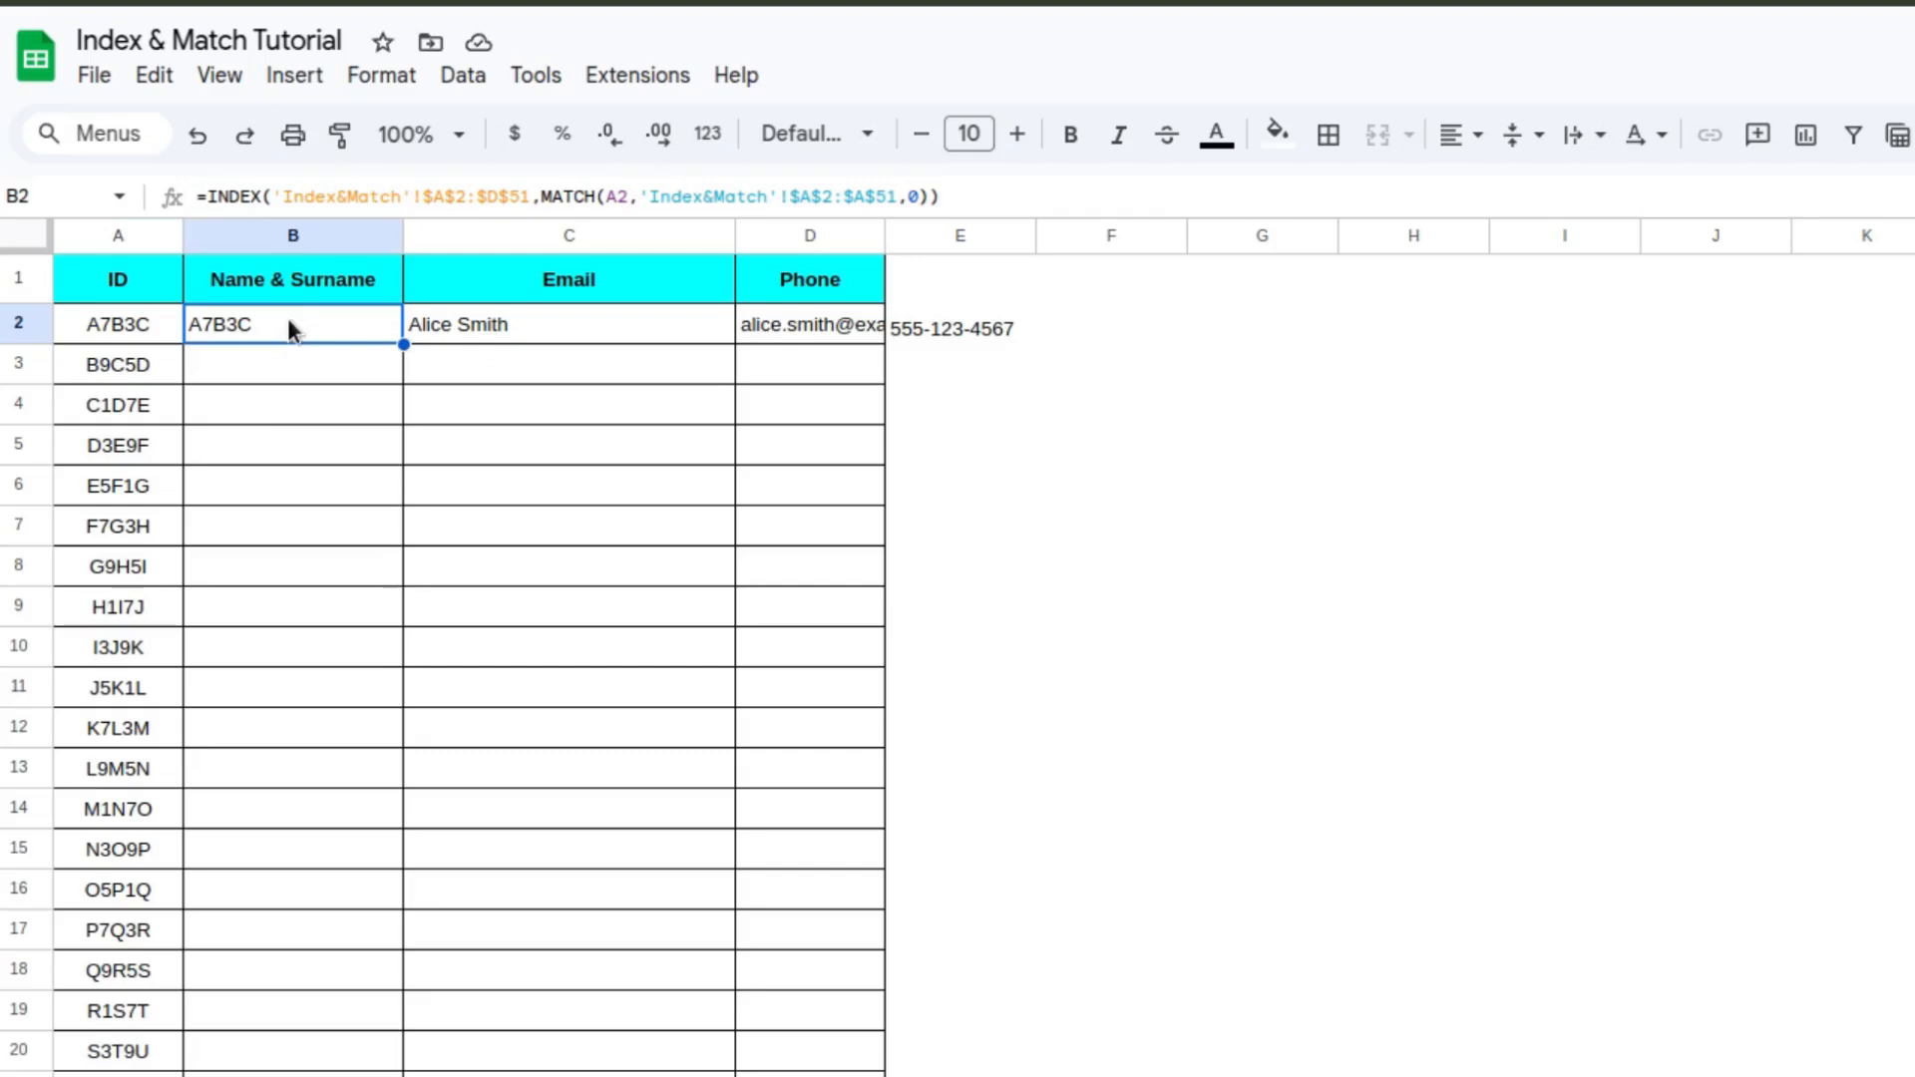
left_click(925, 196)
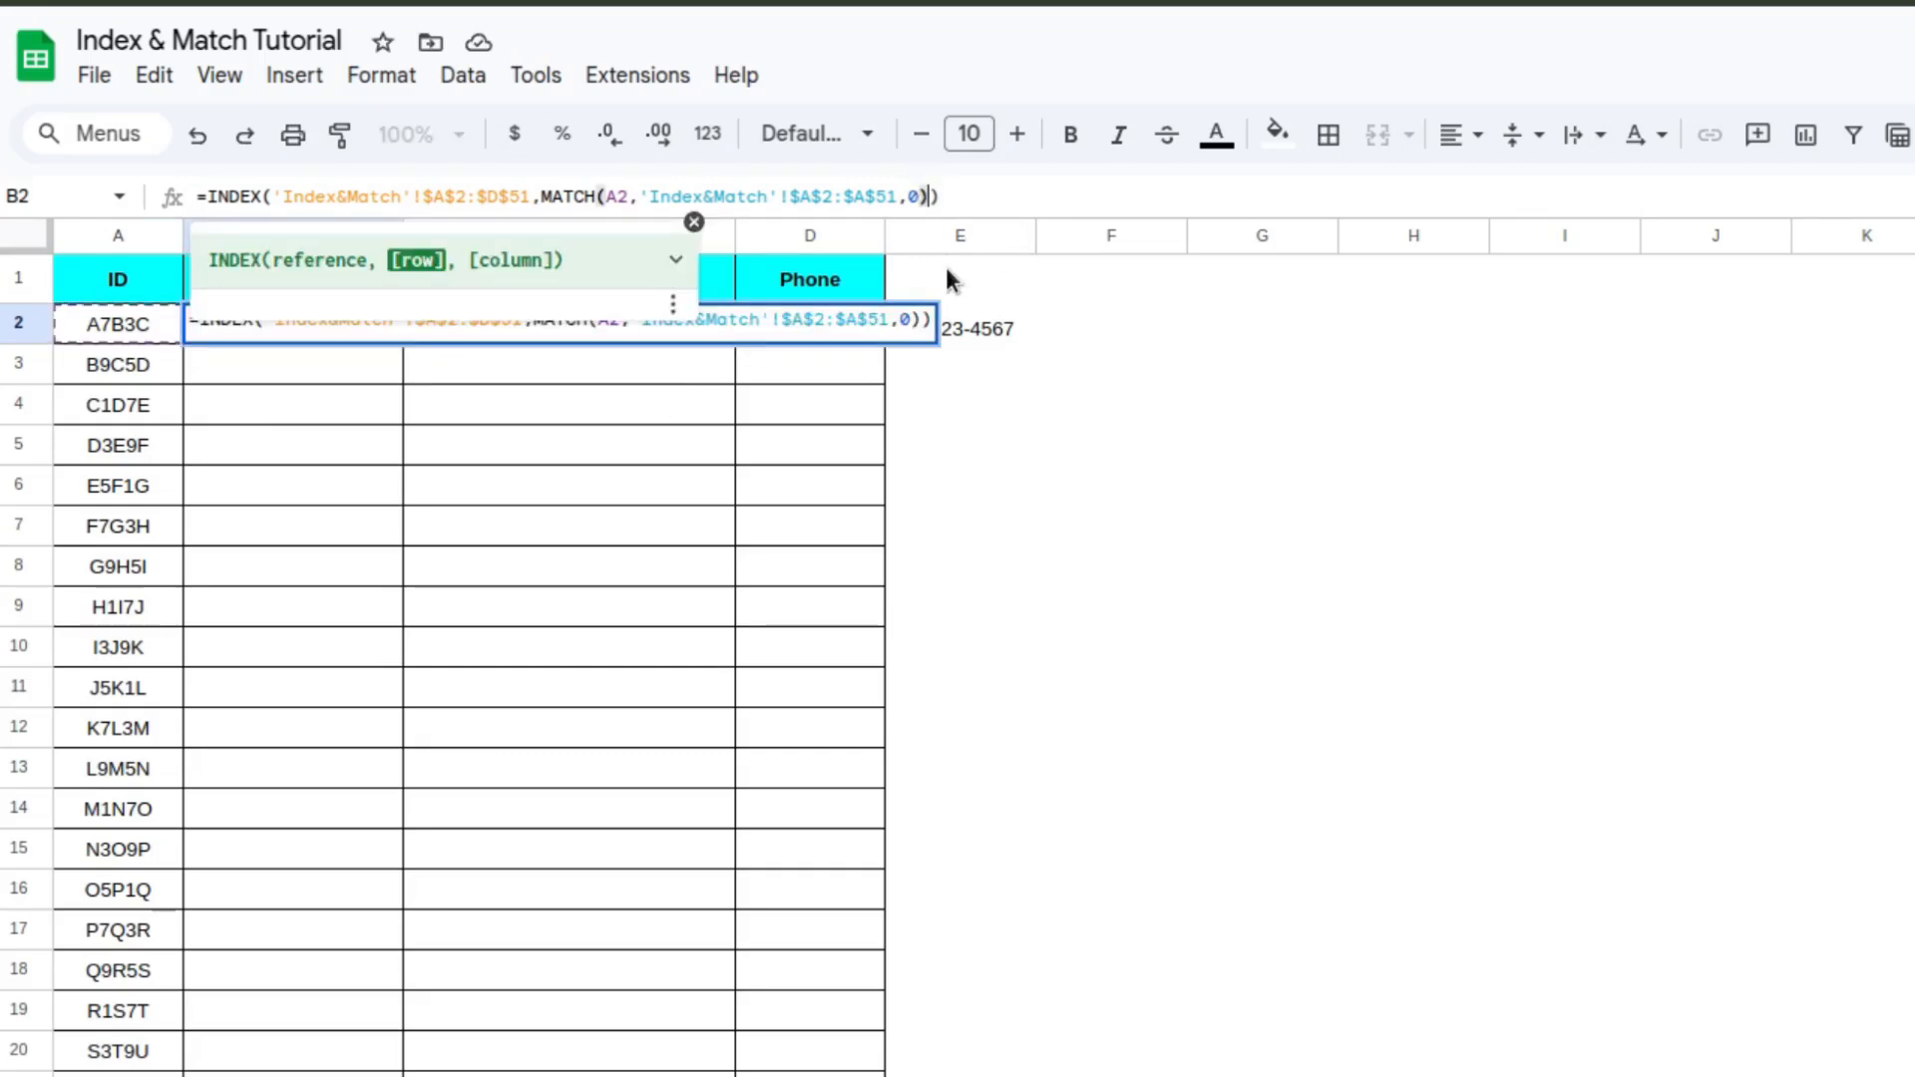
type(",")
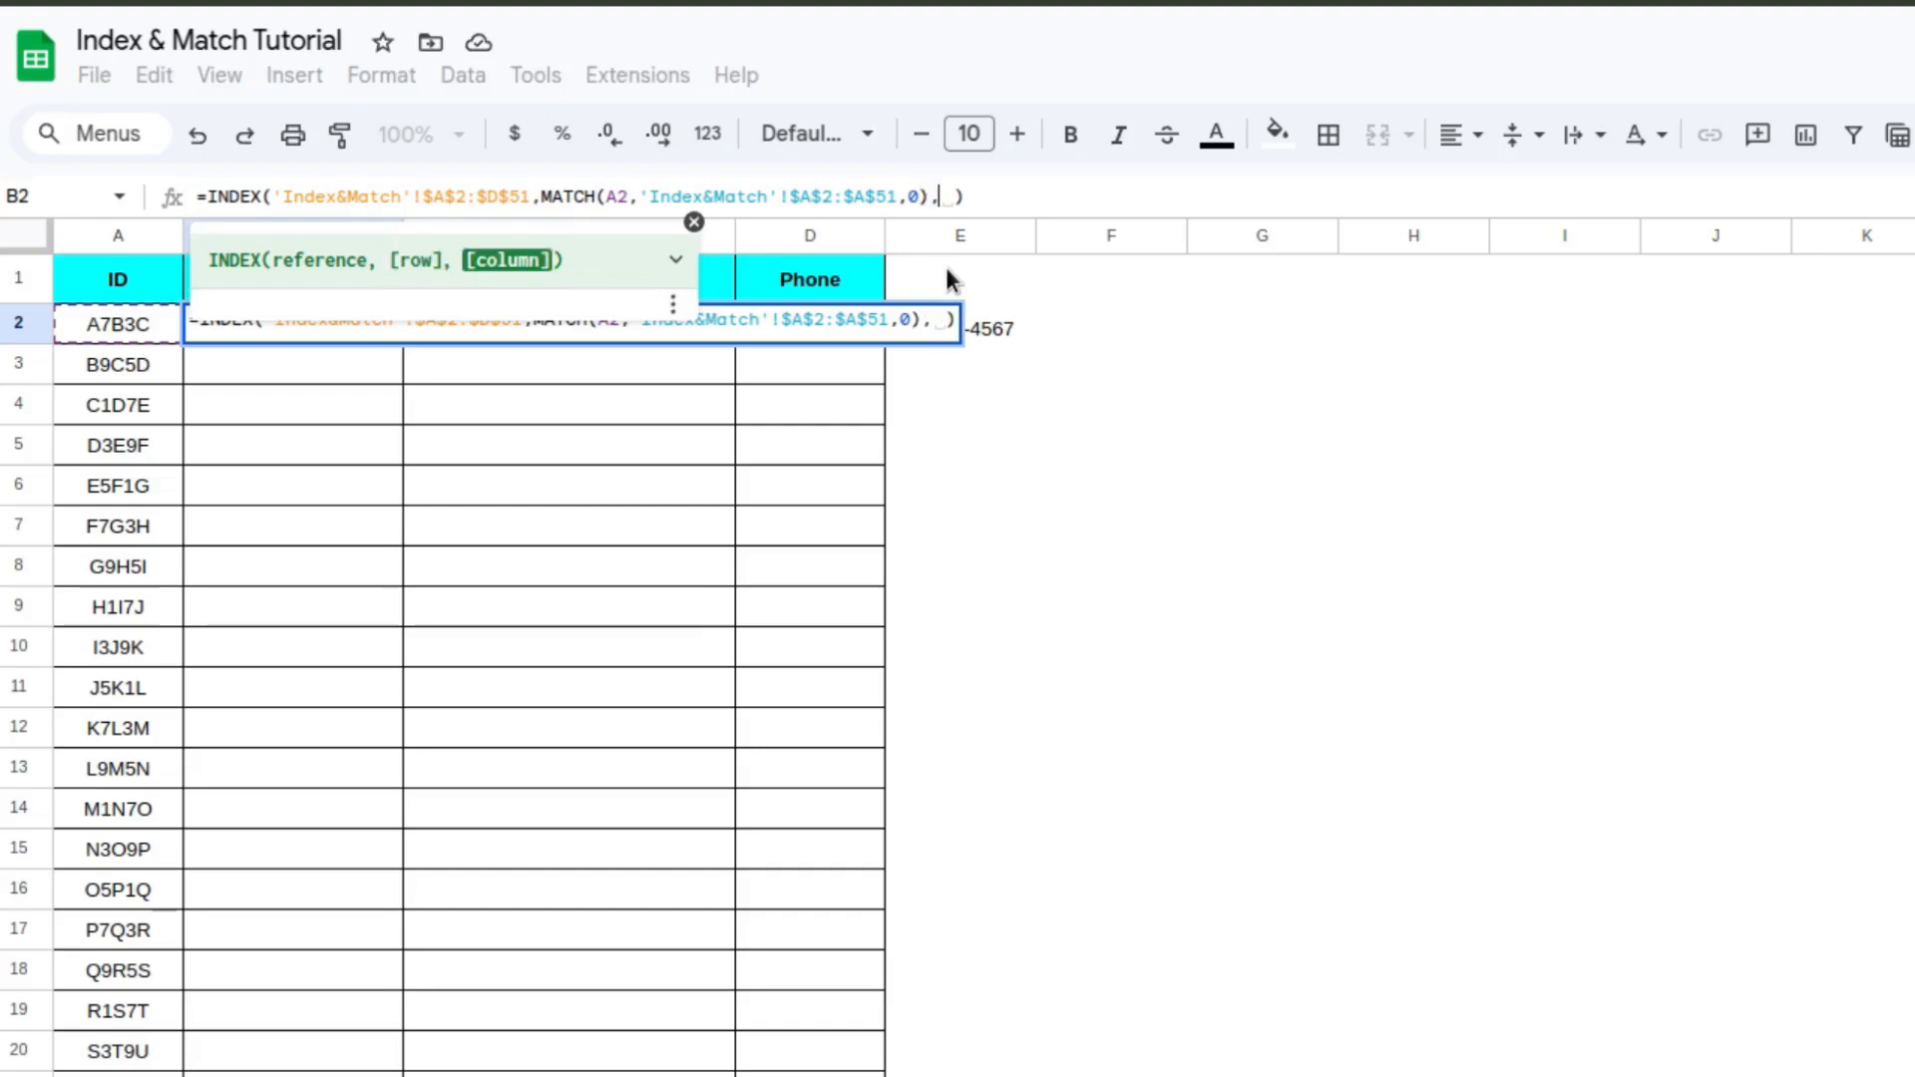
type("match")
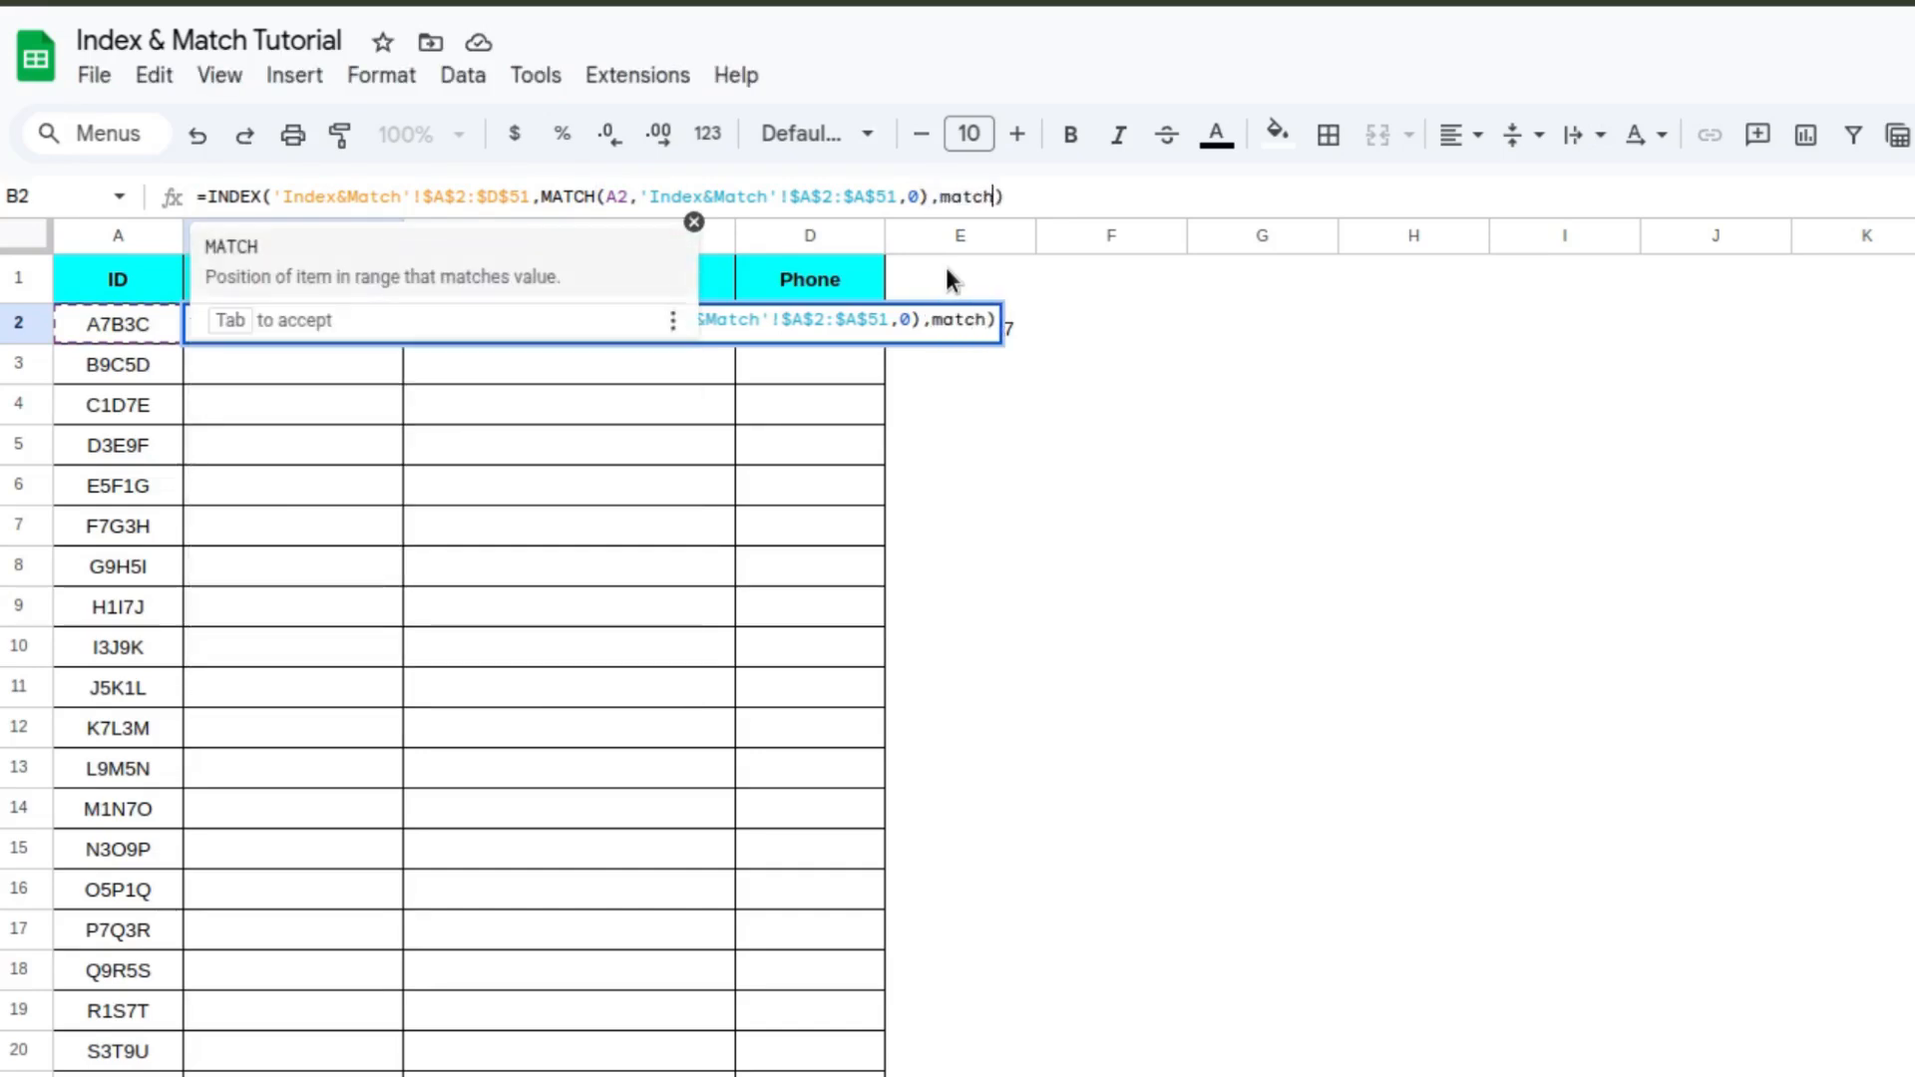
key("Tab")
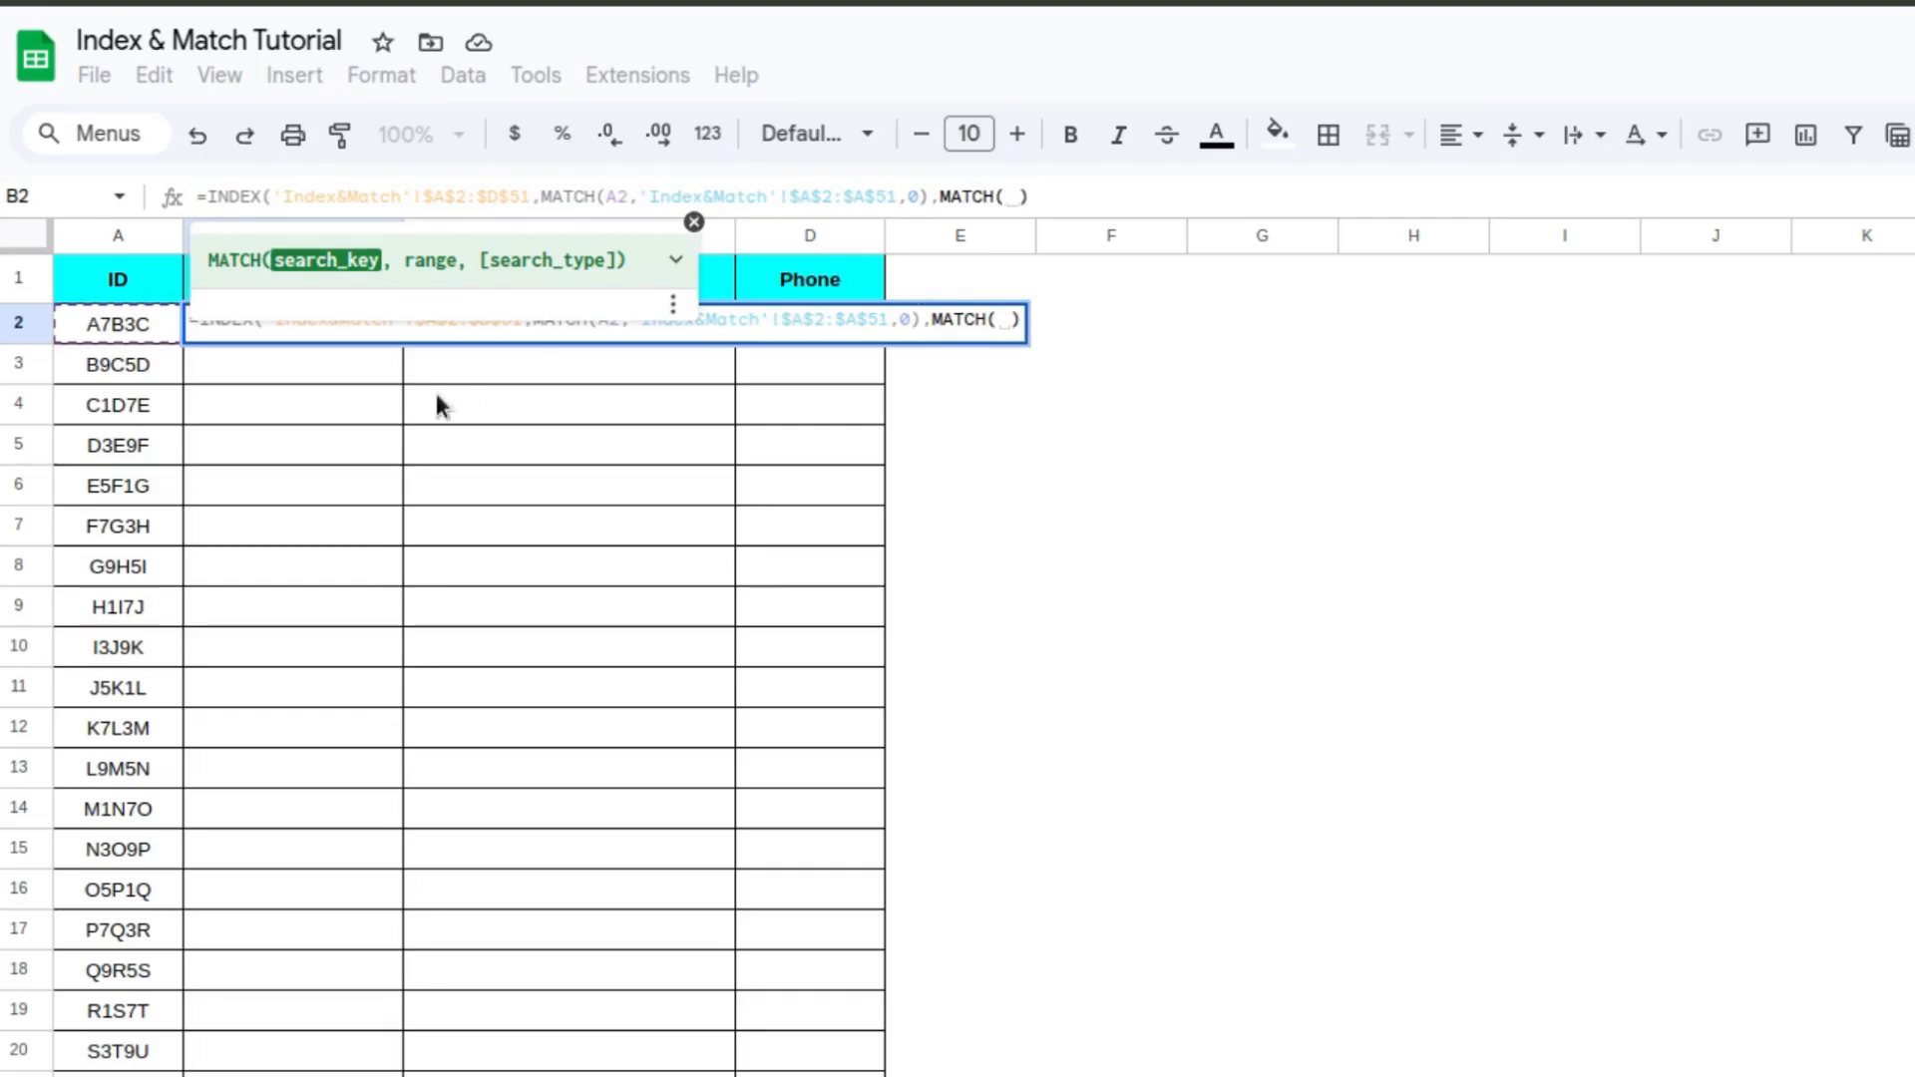
left_click(694, 221)
left_click(259, 274)
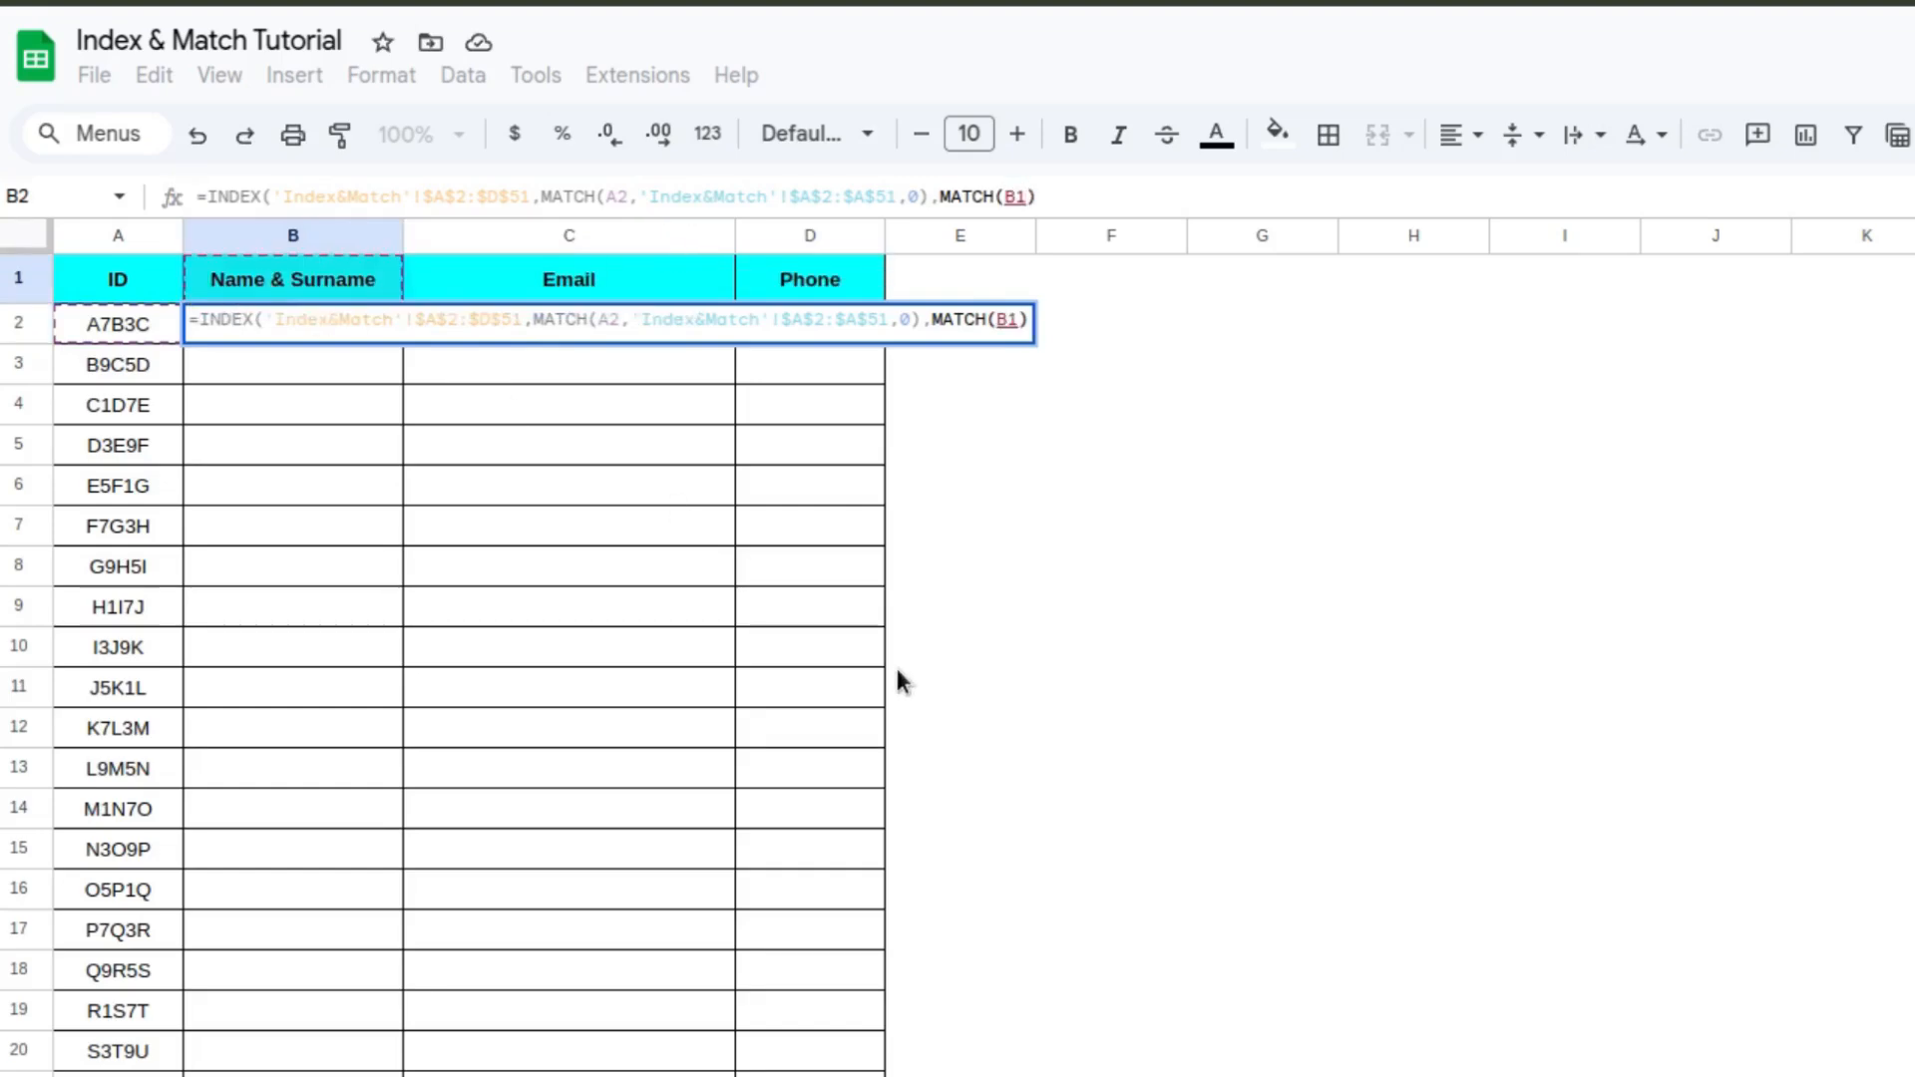
type(",")
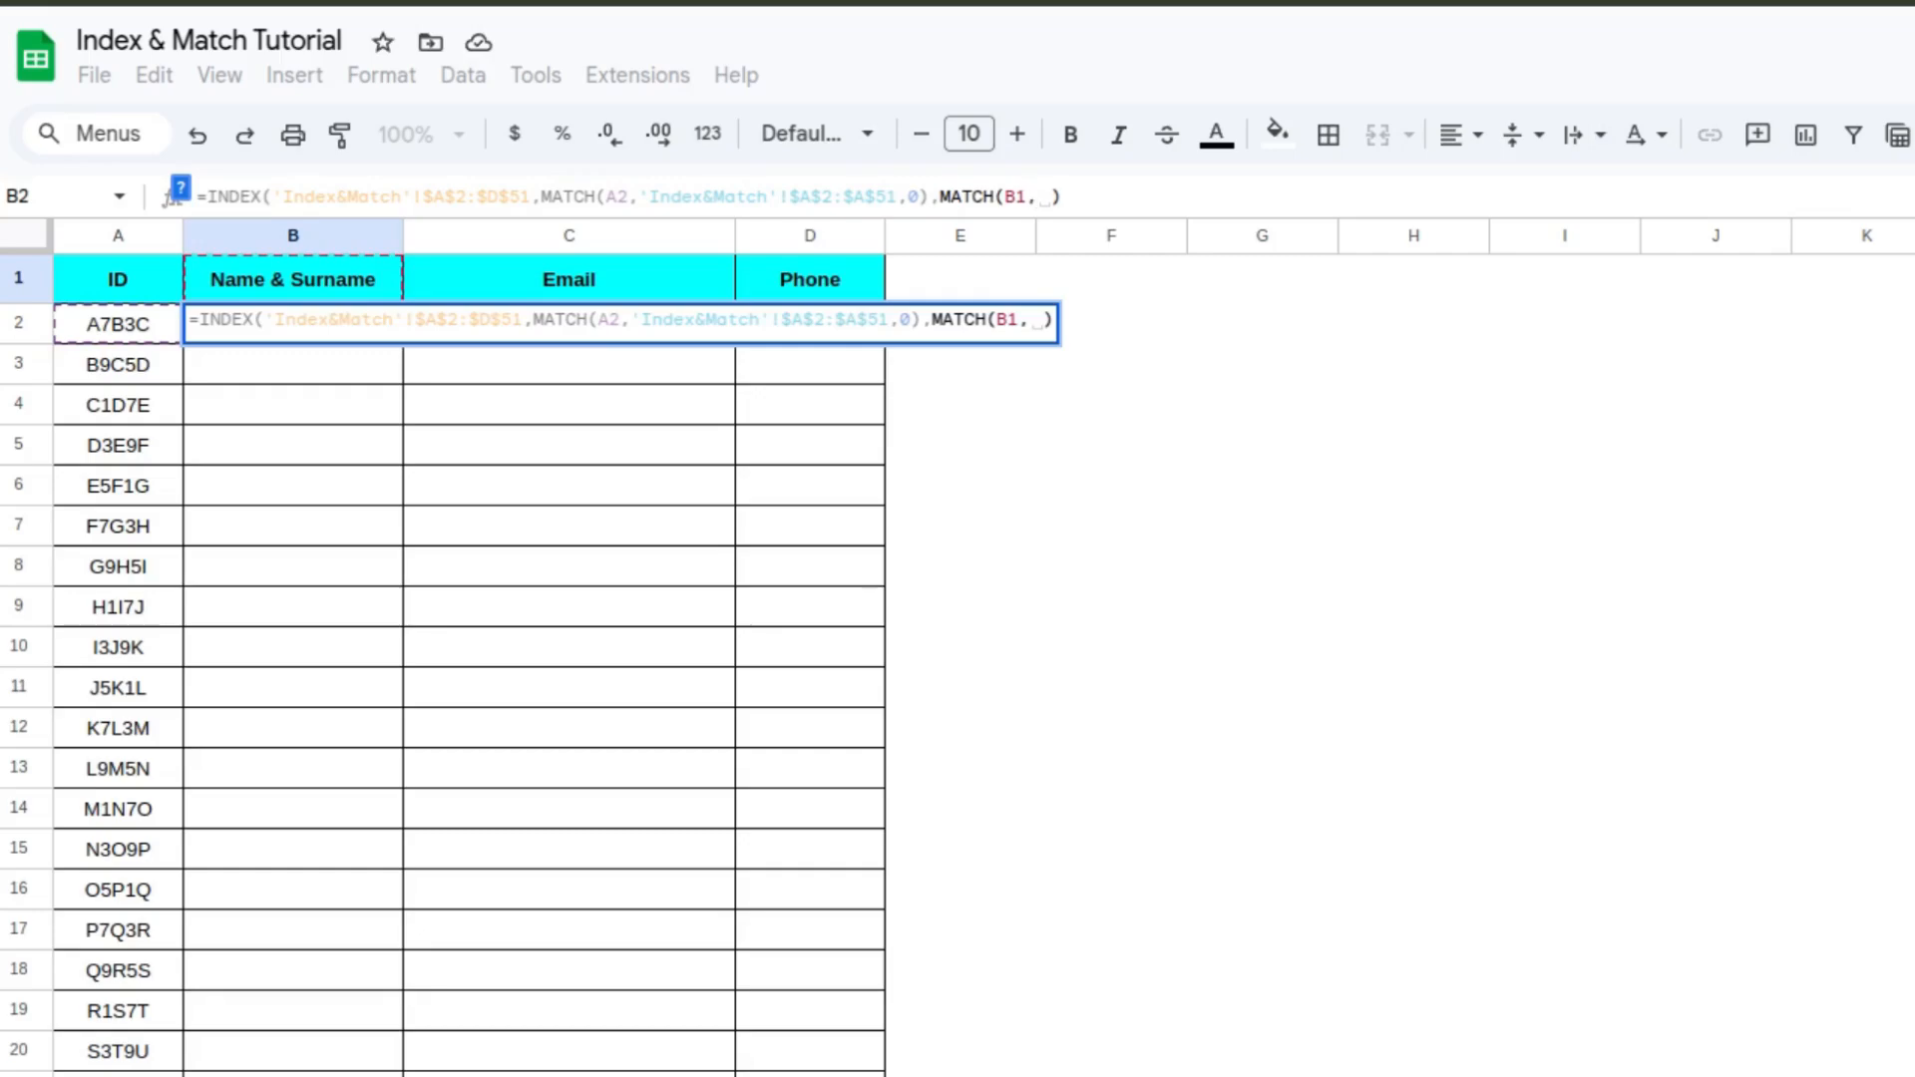
Step: Set the column MATCH's range to $A$1:$D$1 on the Index&Match sheet with search type 0, and enter the formula
left_click(289, 1075)
scroll(253, 670, "up", 10)
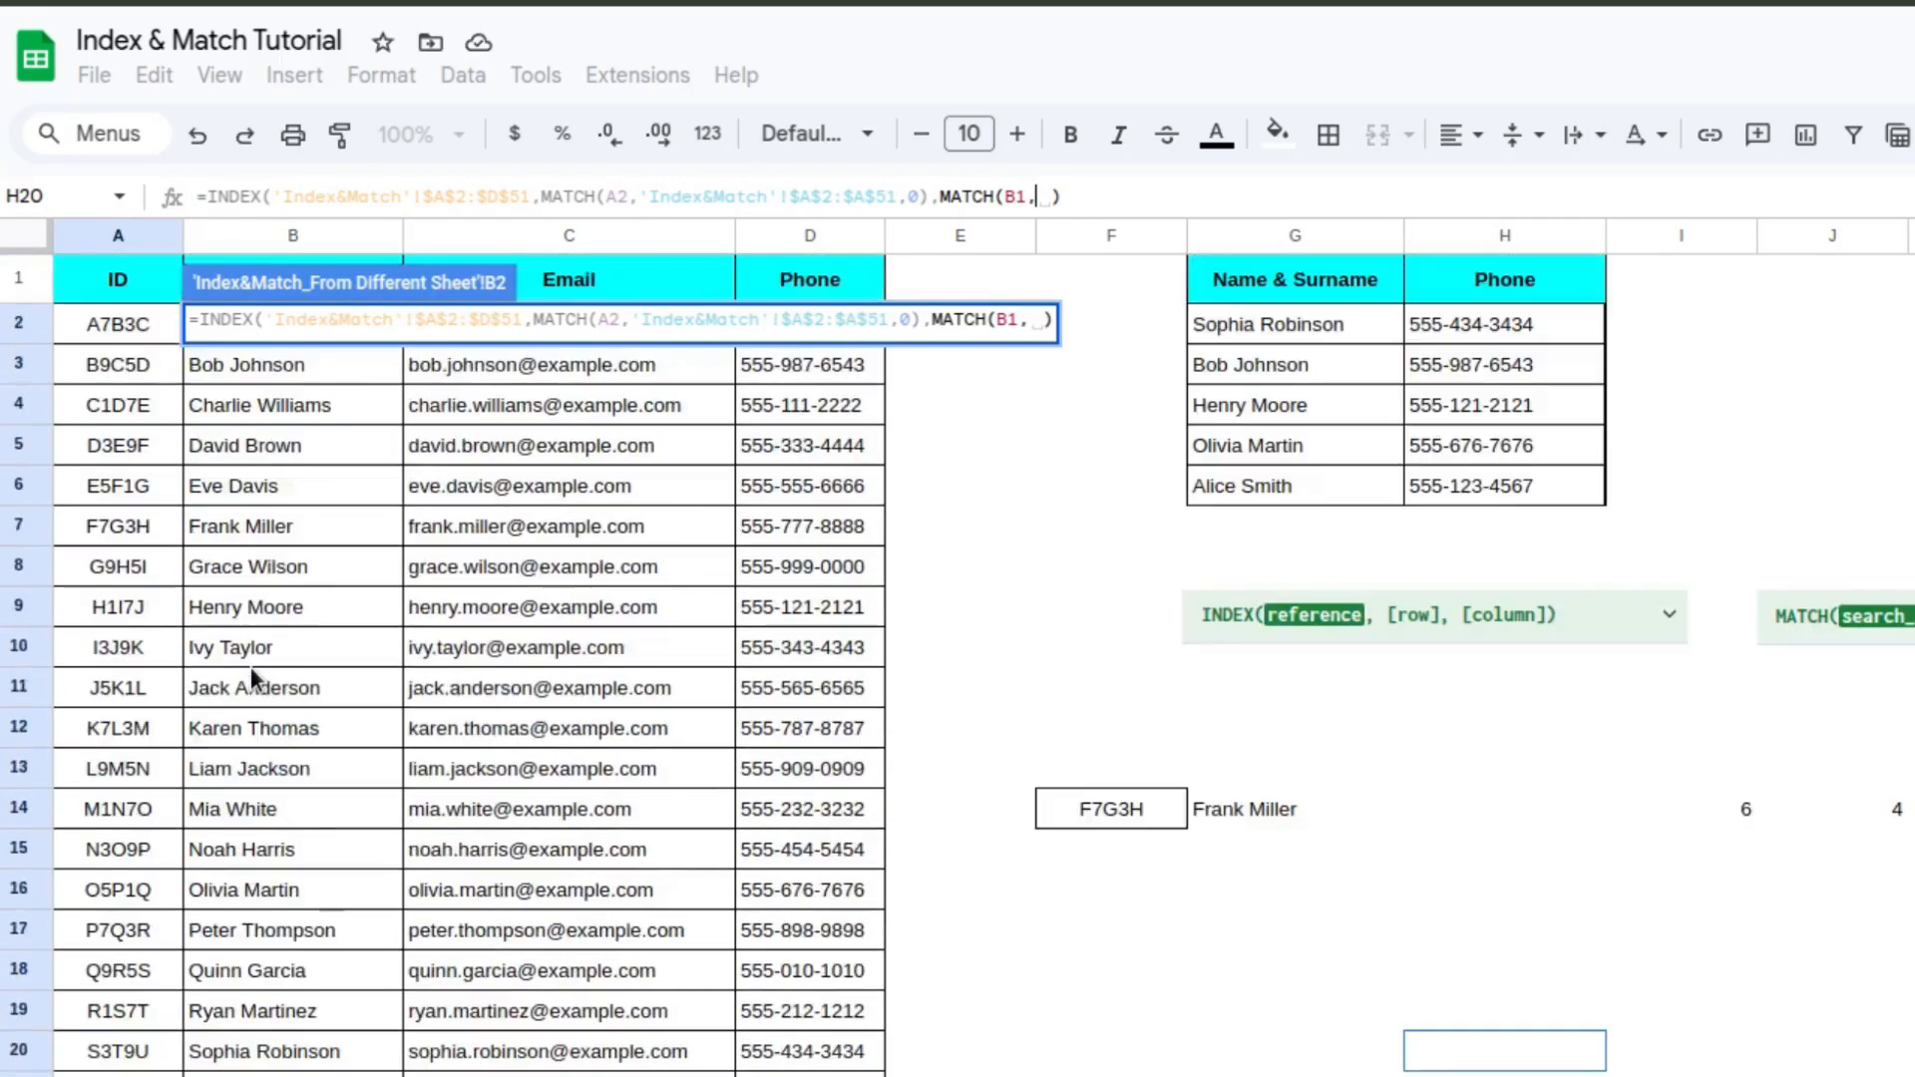
left_click_drag(121, 282, 852, 285)
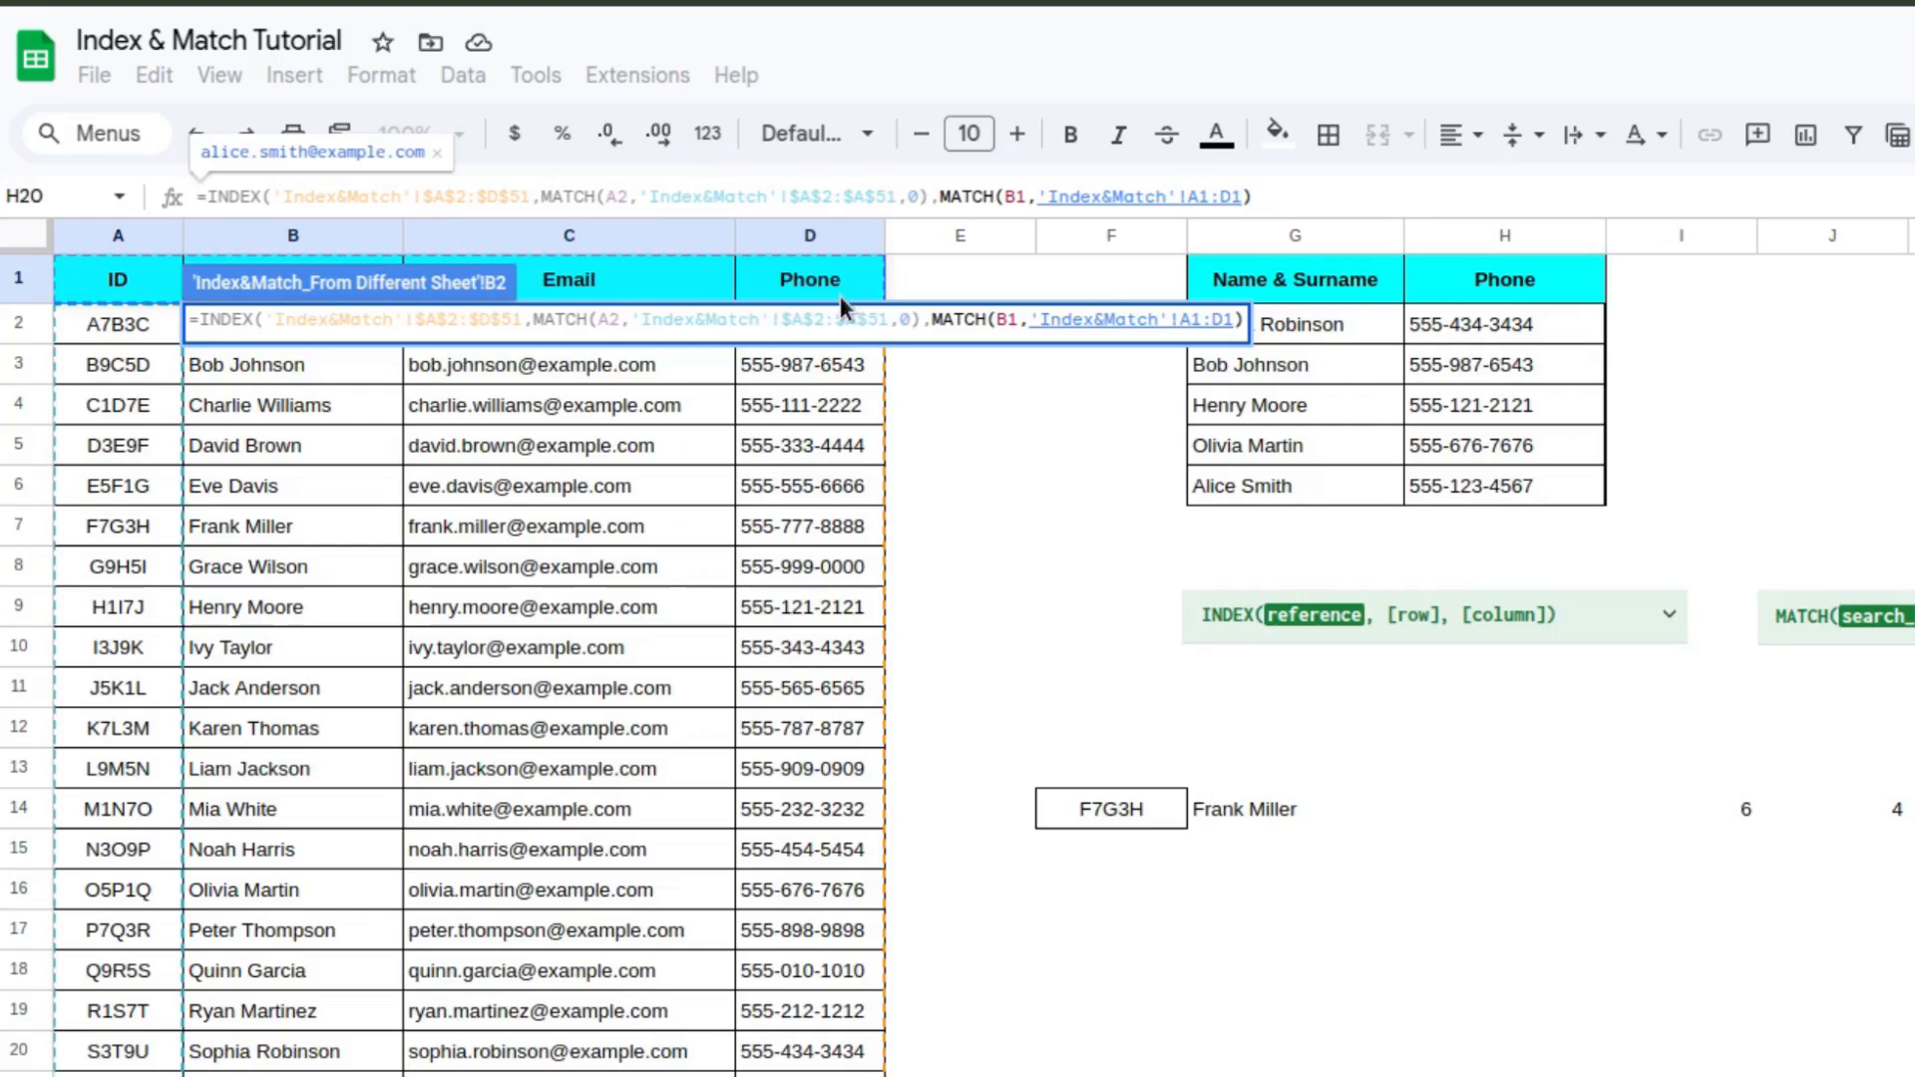
key("F4")
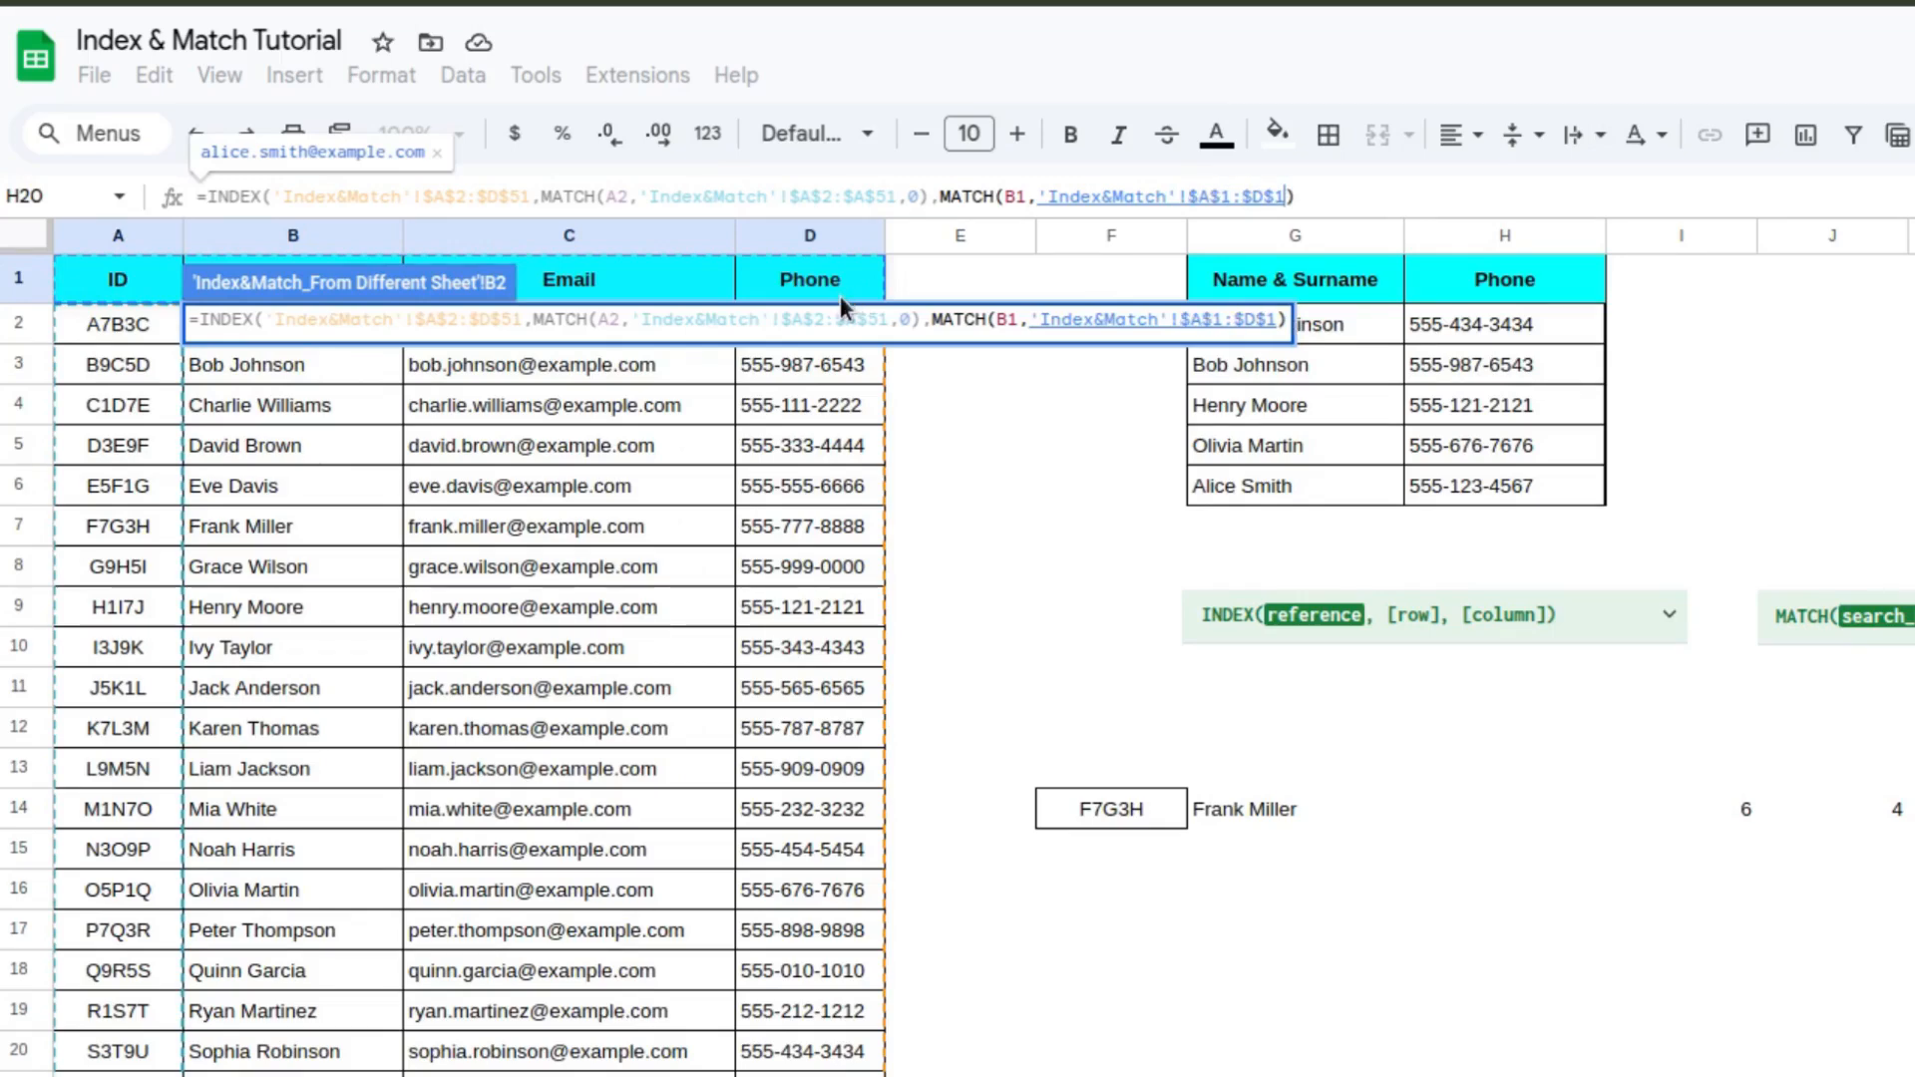
type(",0)")
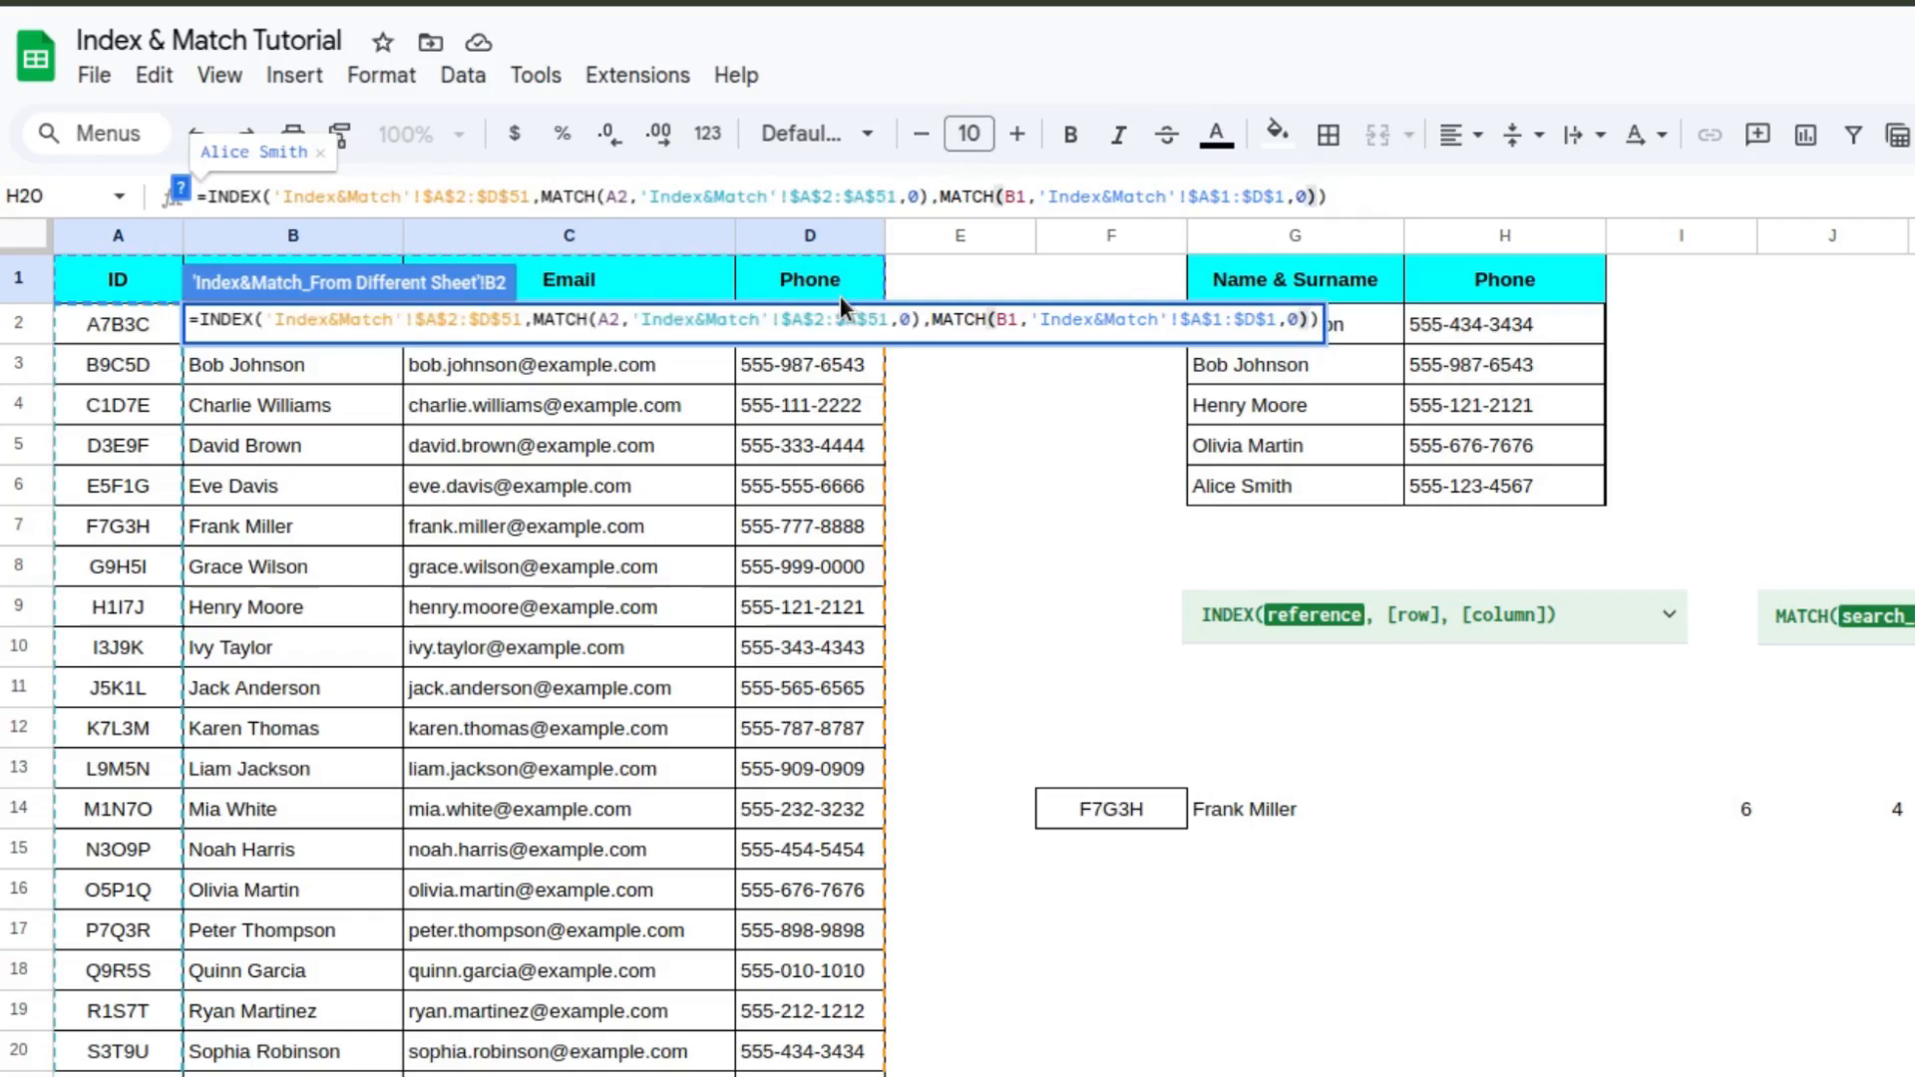
key("Return")
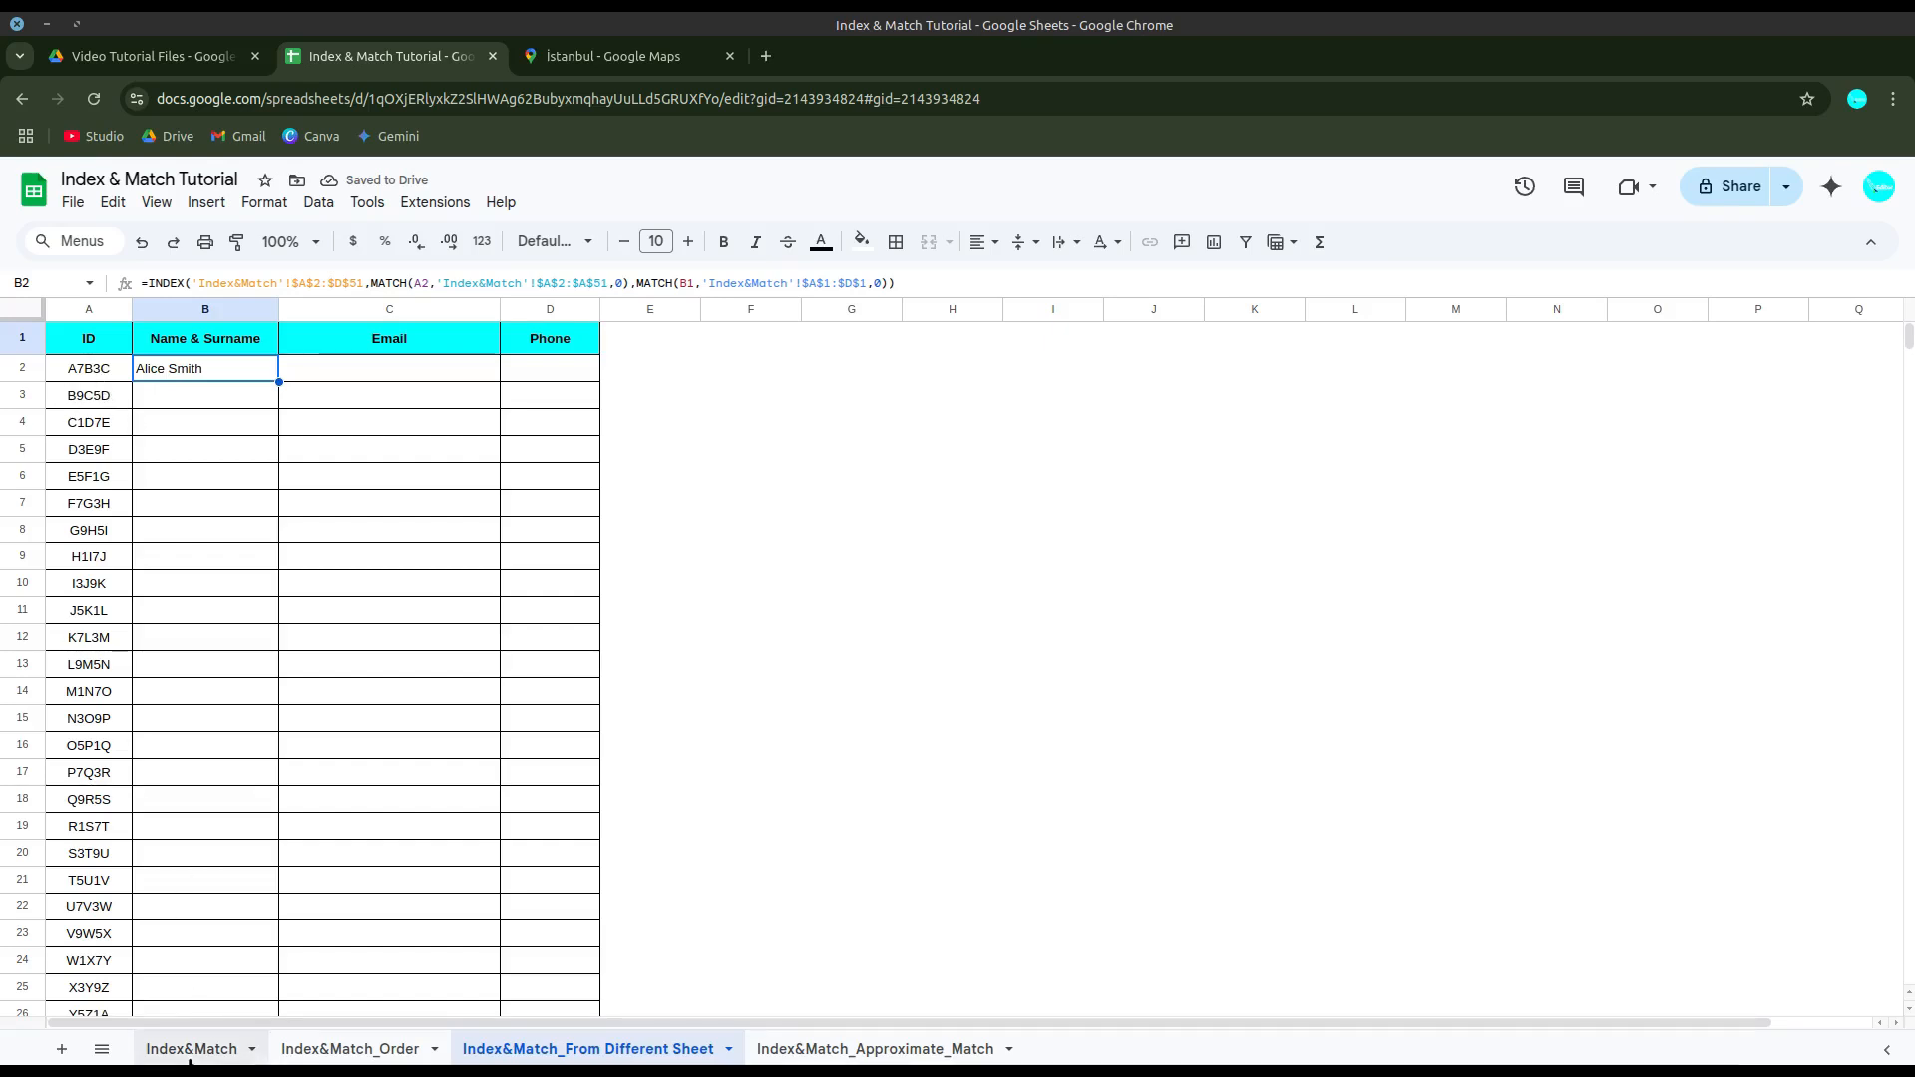
Step: Check B2's lookup result against the name in B2 on the Index&Match sheet, and return to the lookup sheet
left_click(208, 1054)
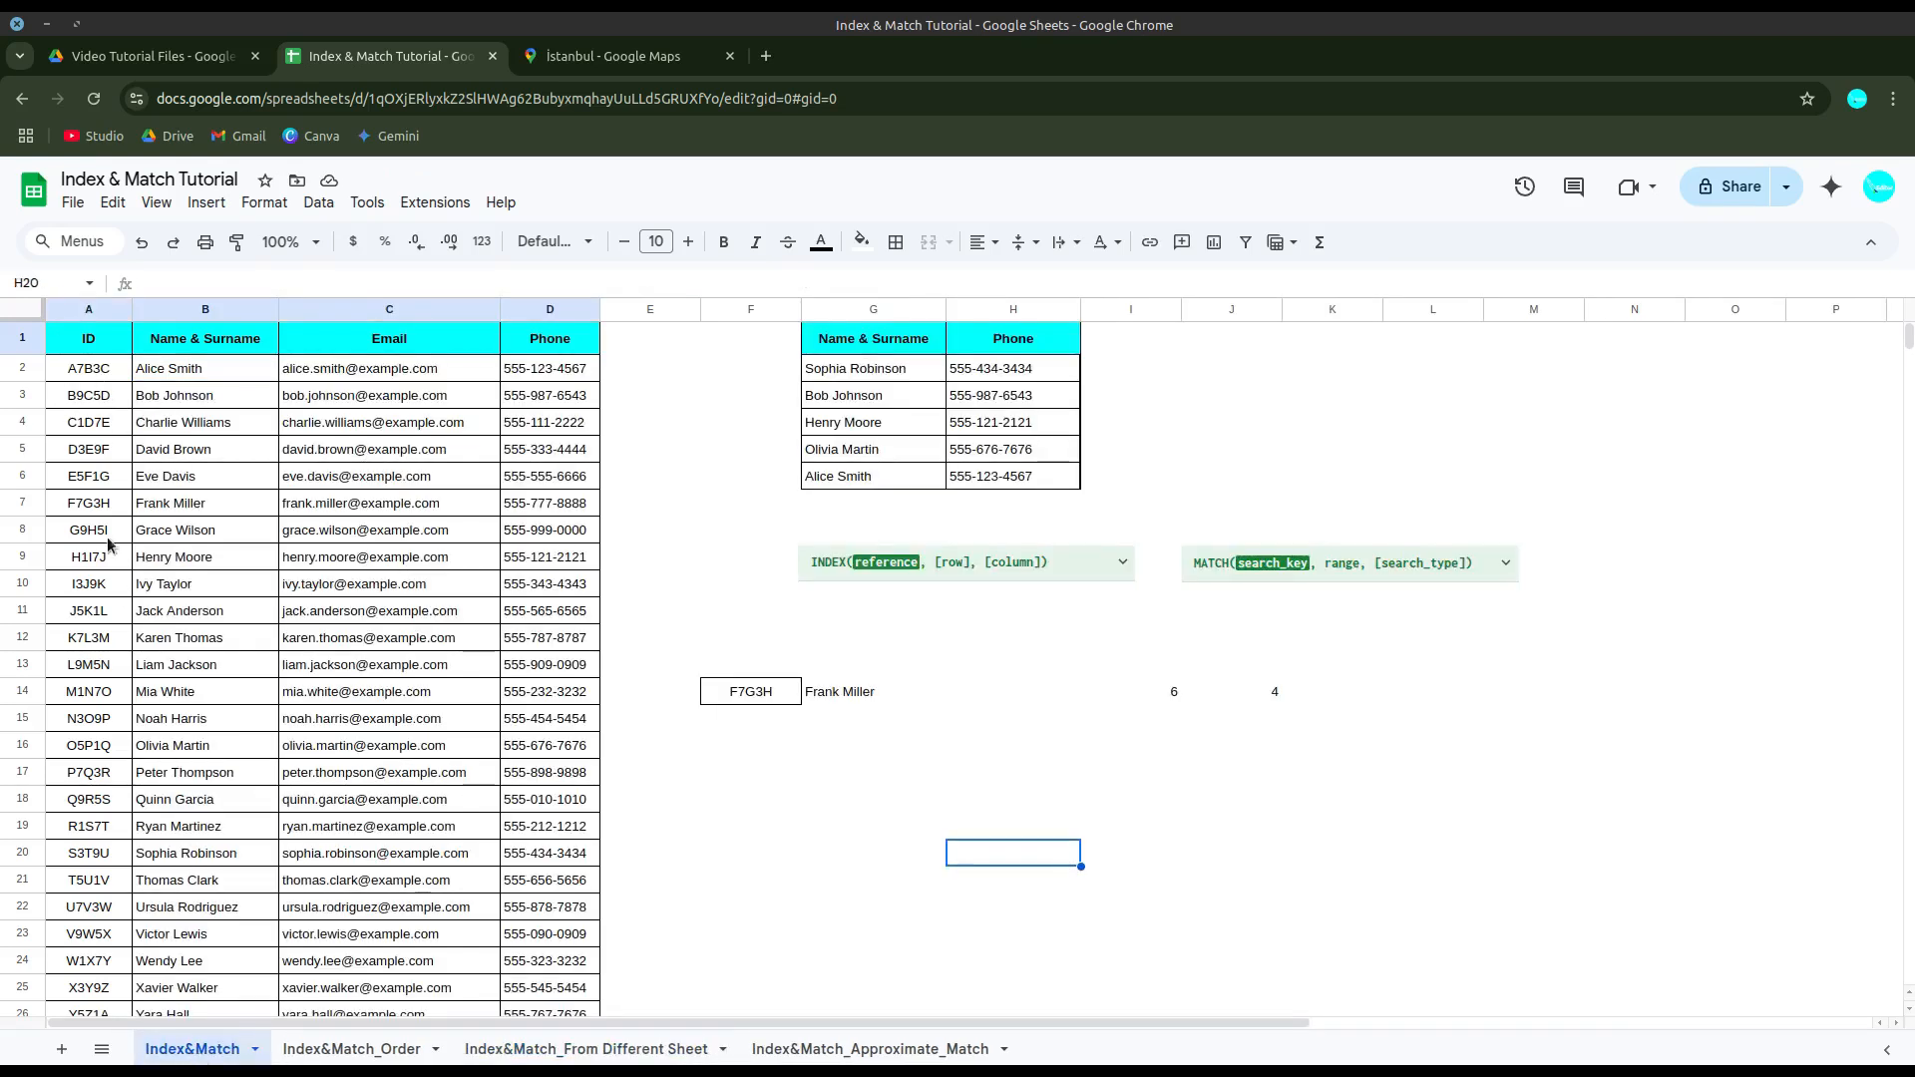
left_click(188, 375)
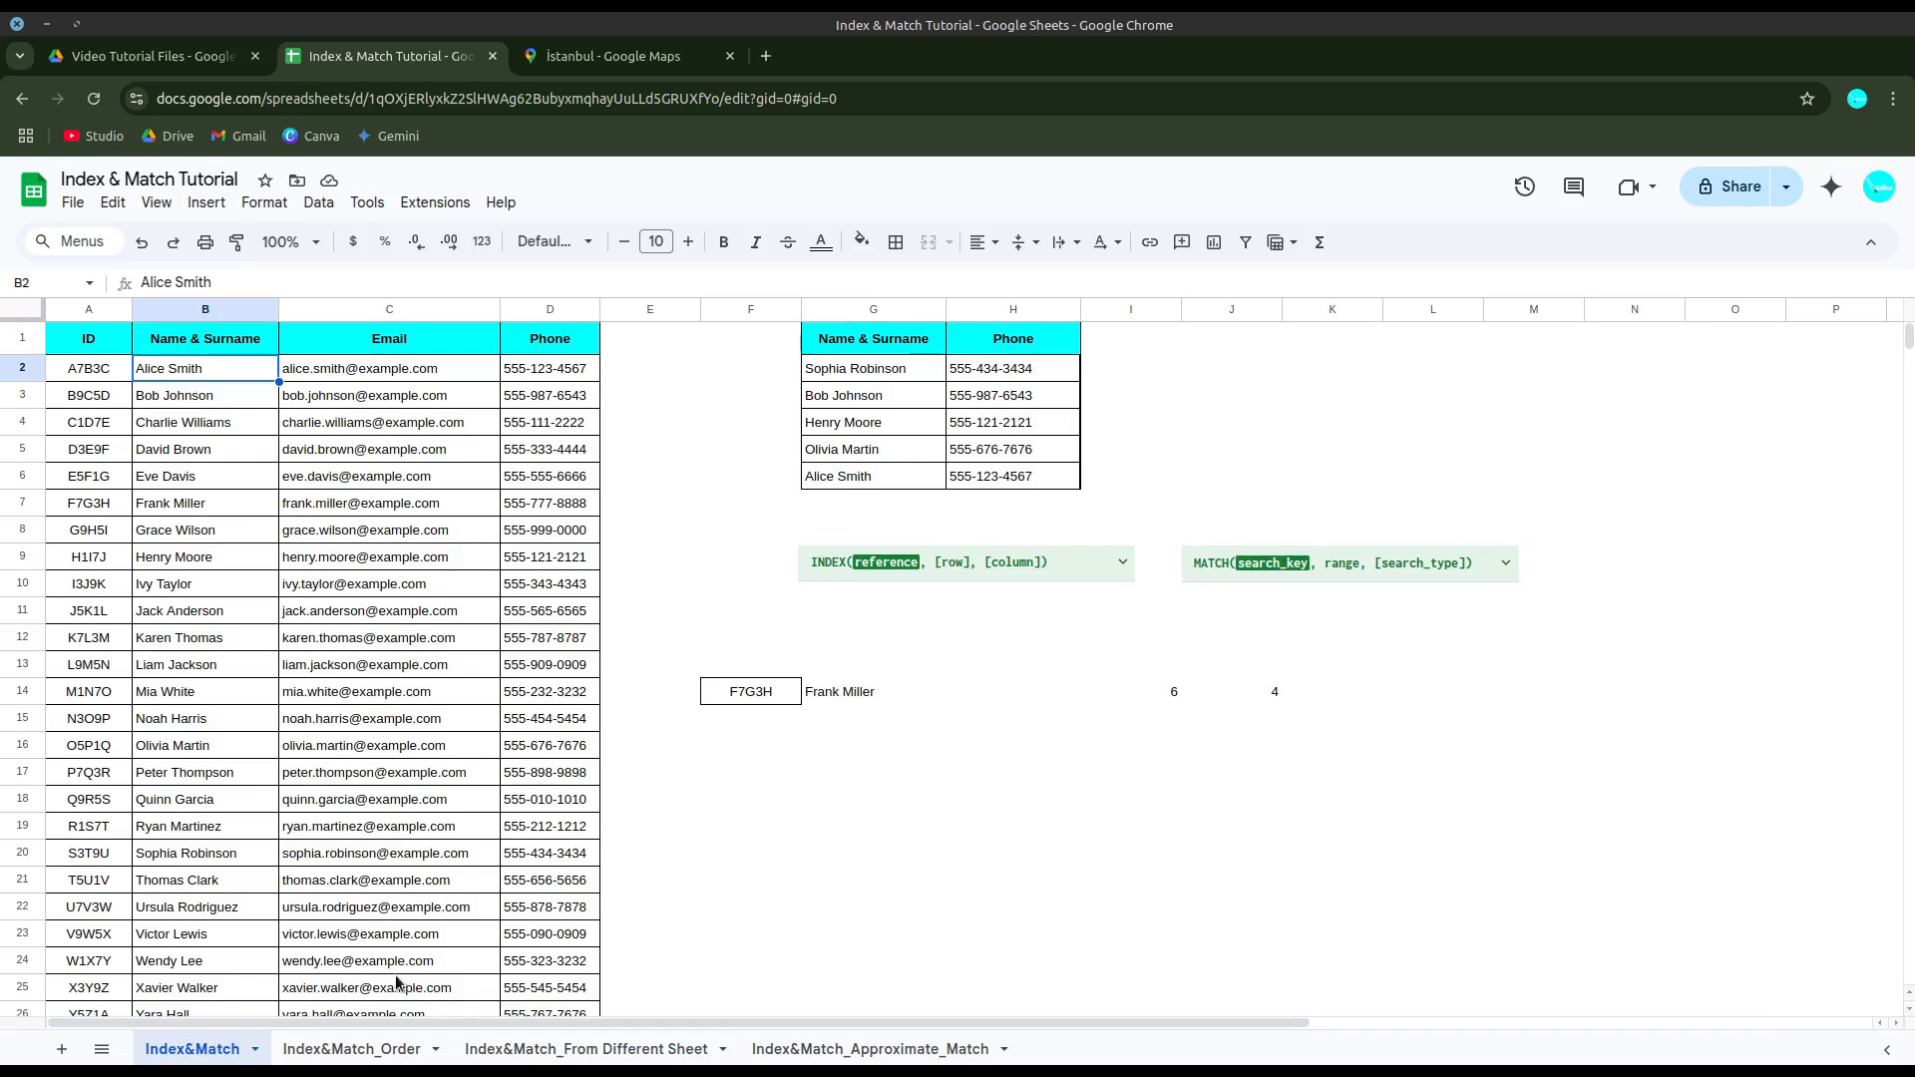
left_click(645, 1047)
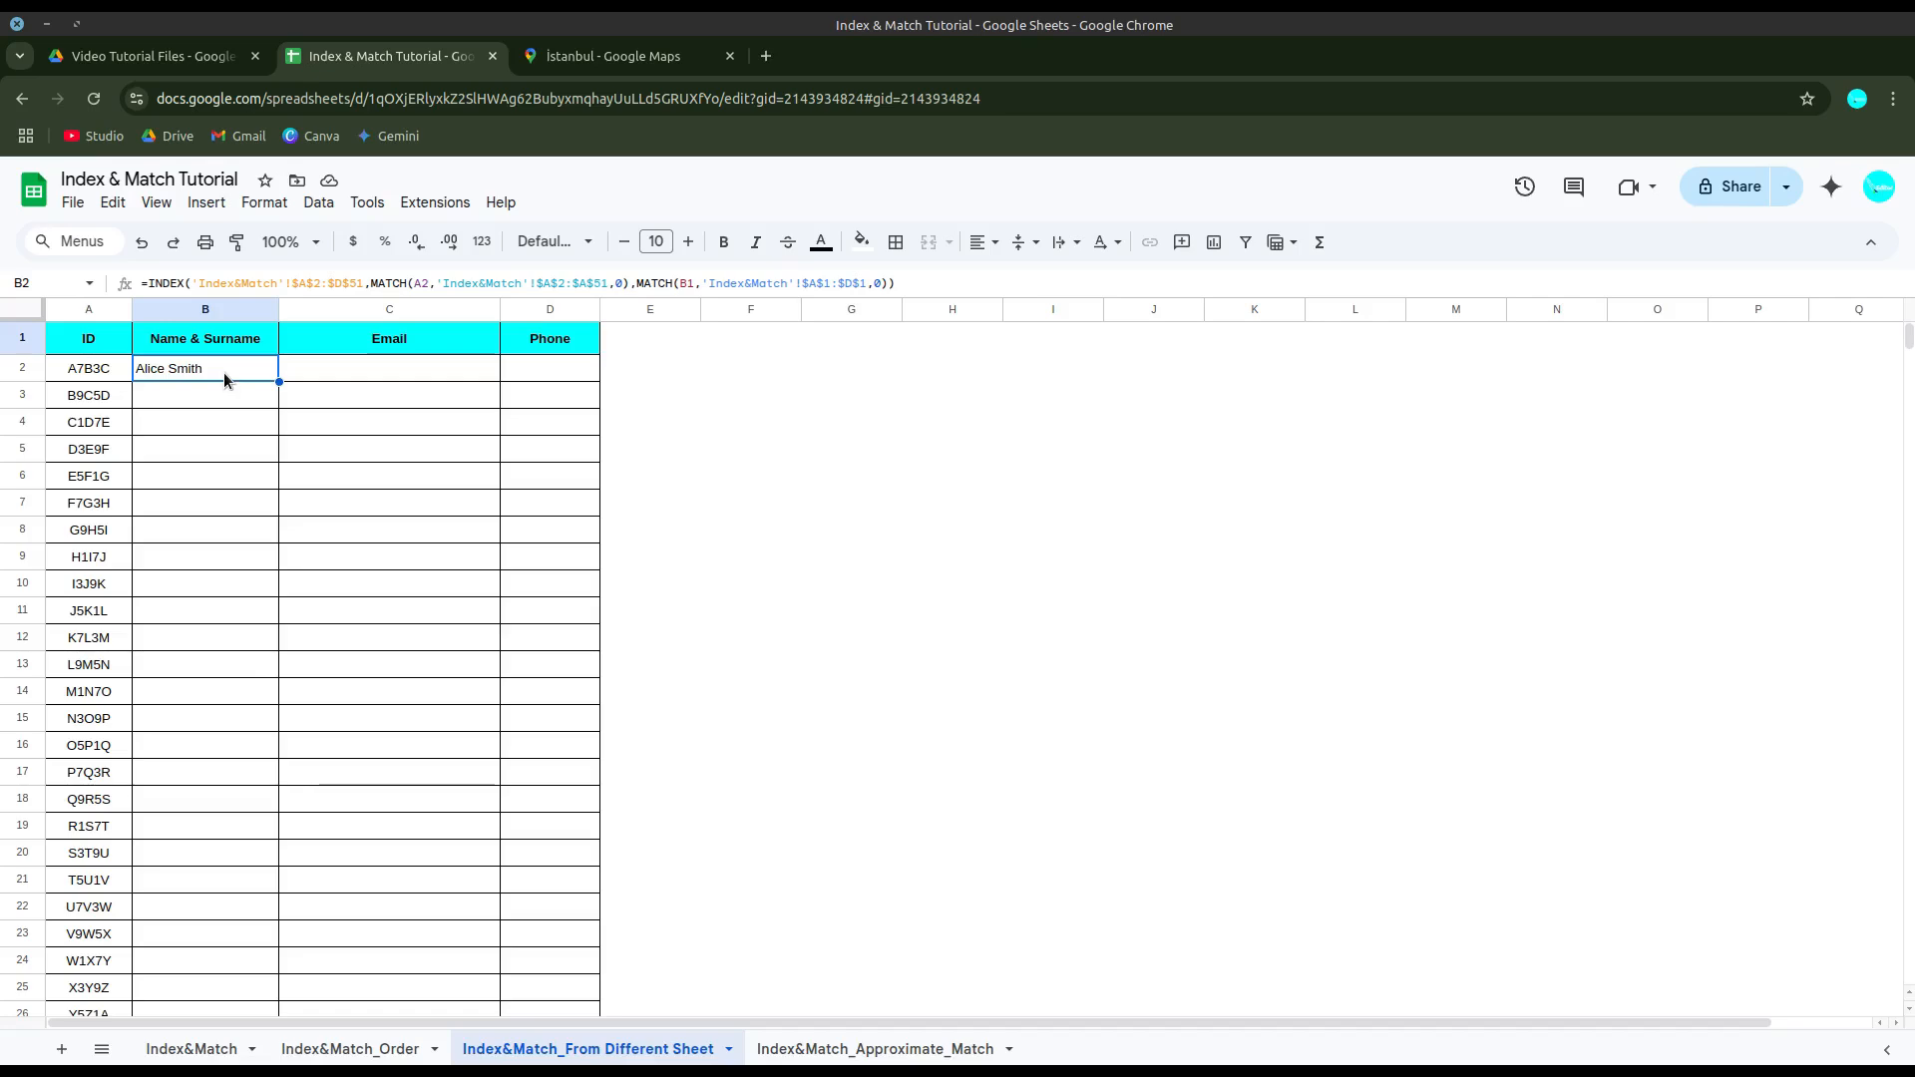
double_click(225, 374)
key("ctrl+a")
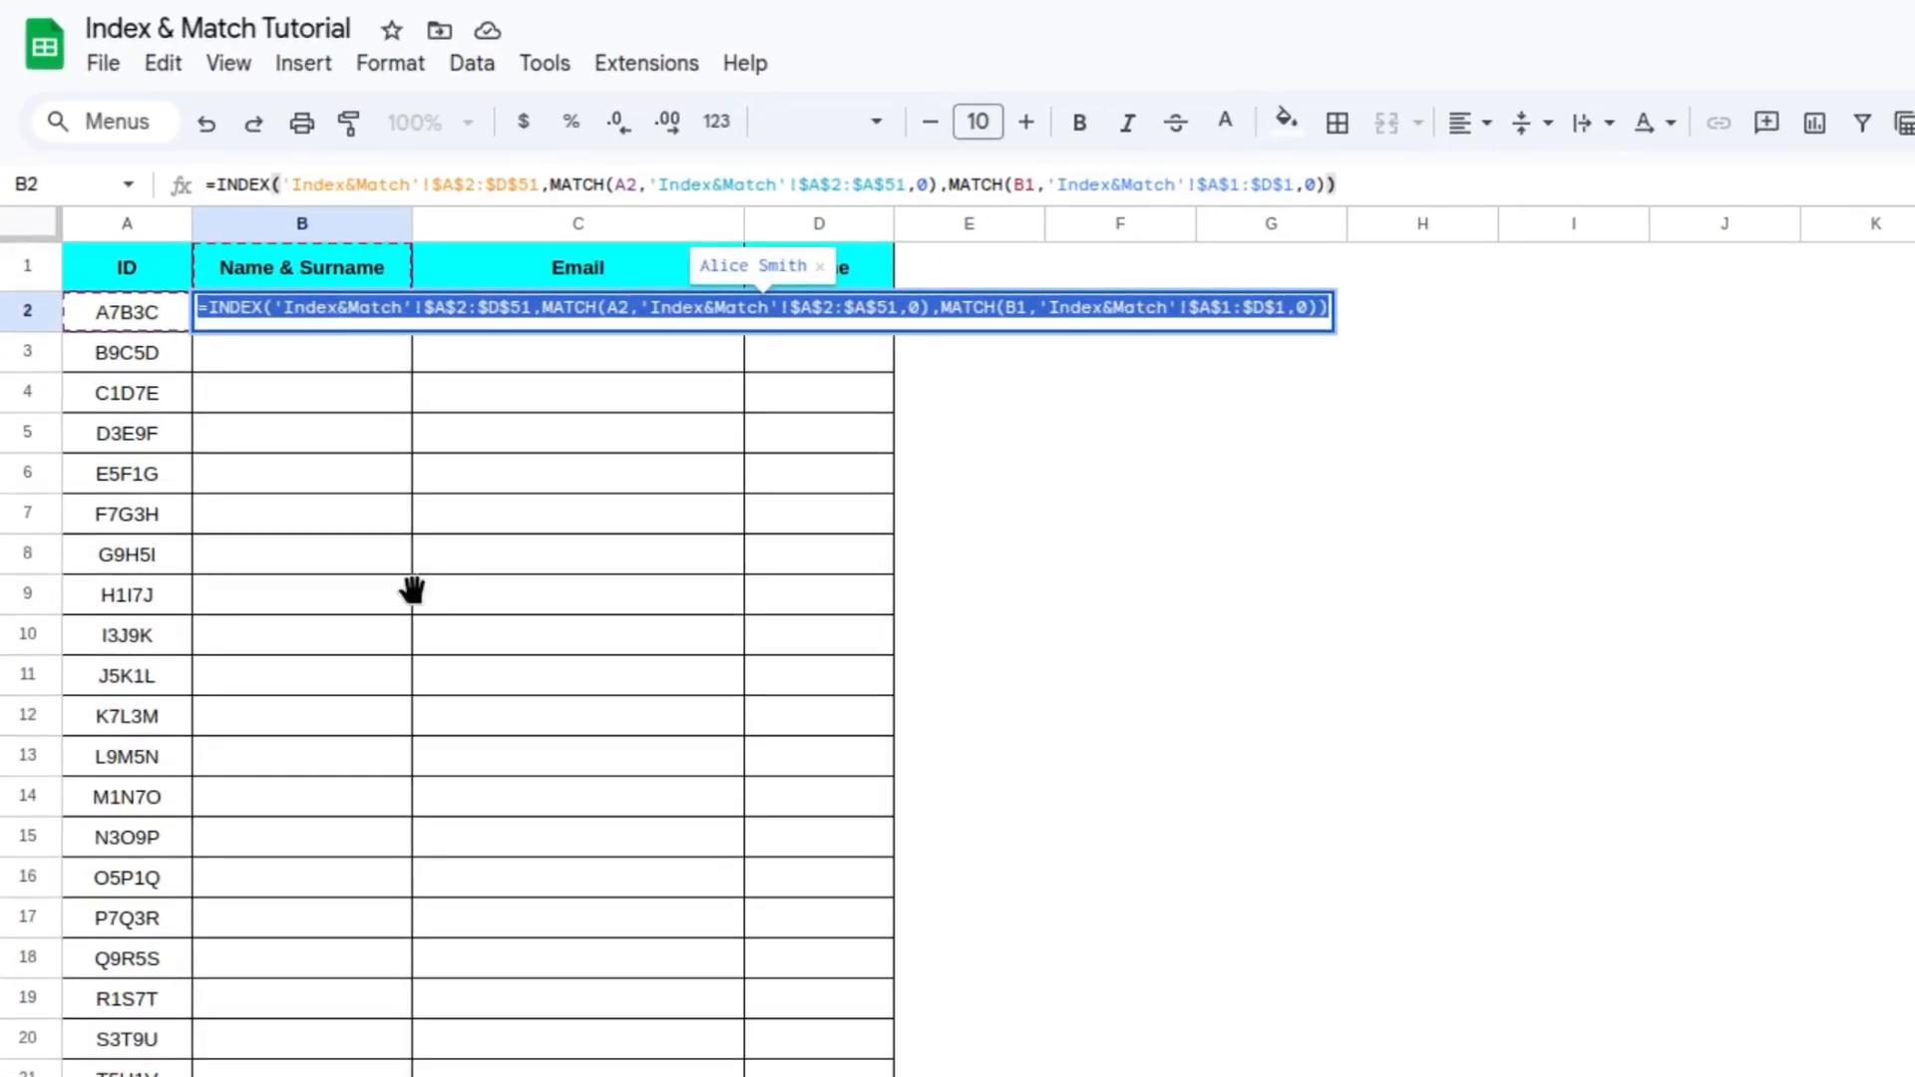
left_click(414, 591)
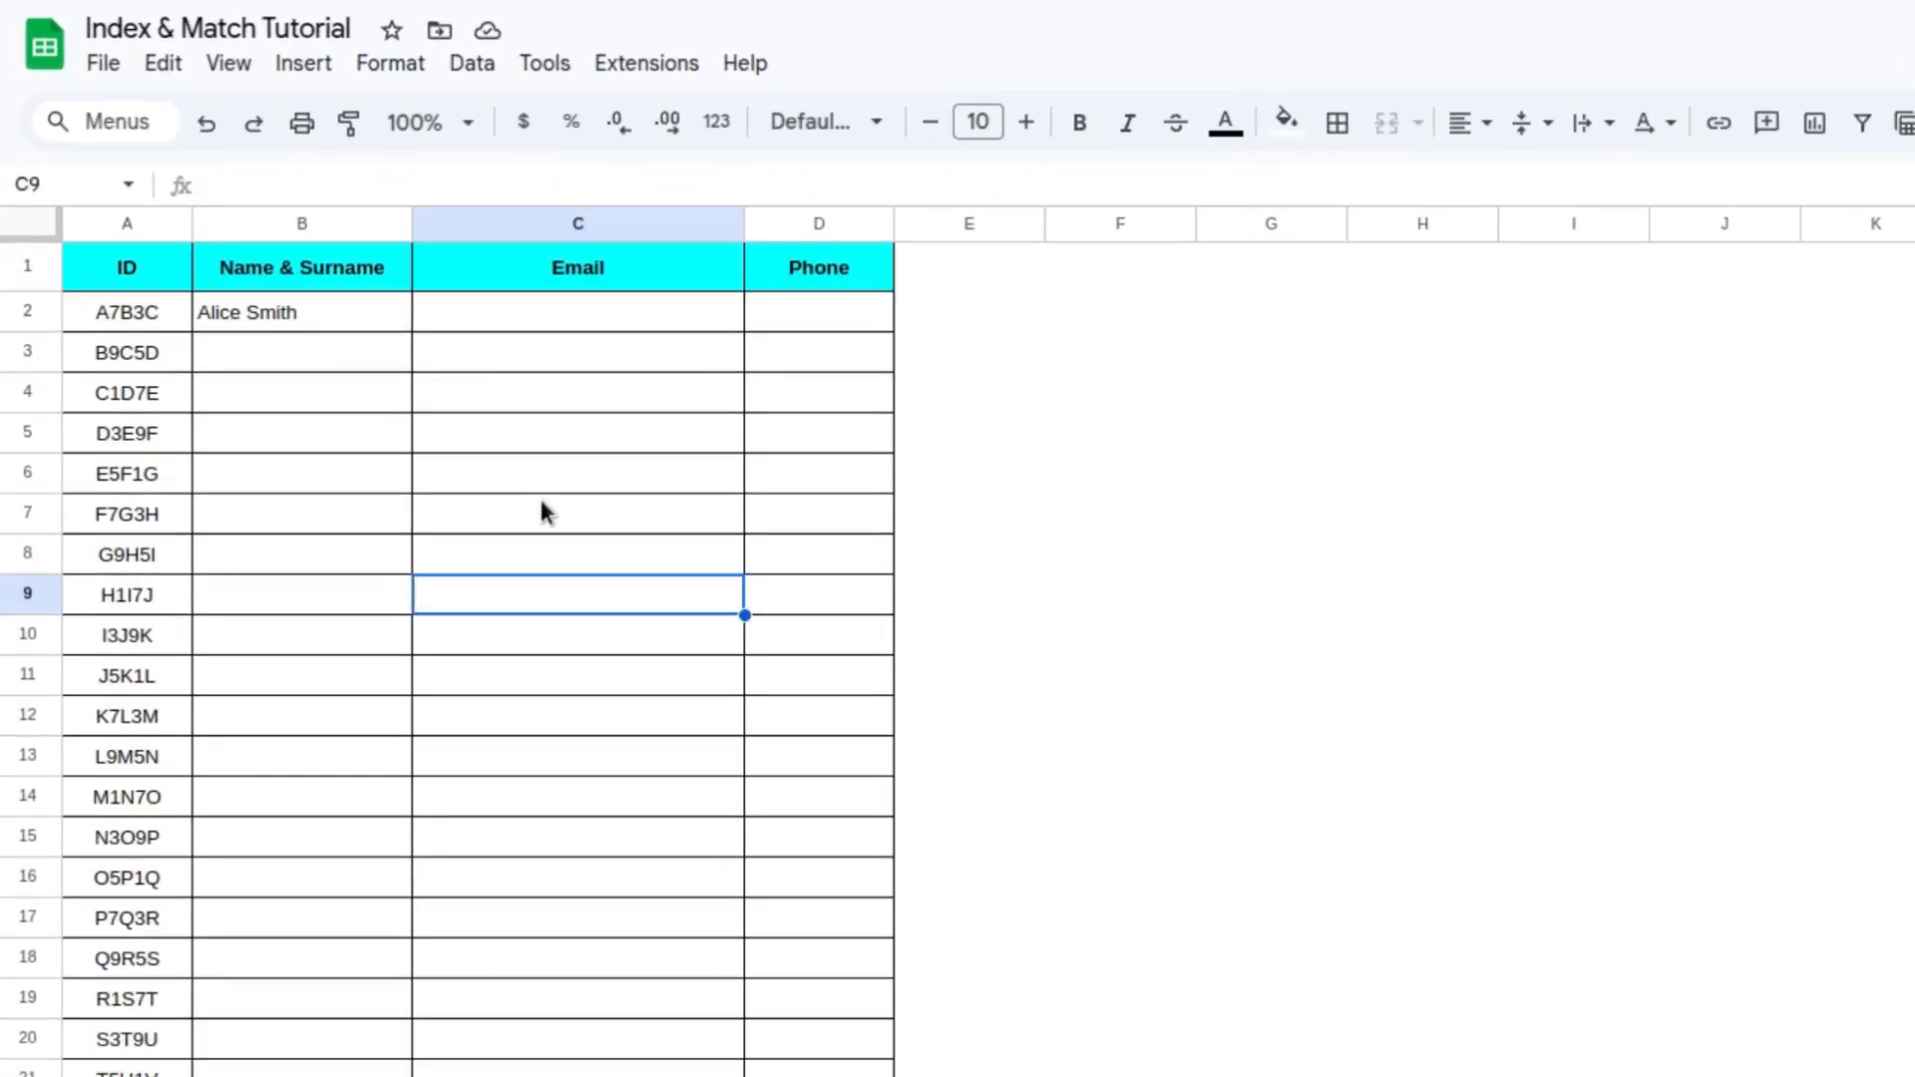
Step: Lock the column of the row MATCH's search key in B2's formula, making it $A2
left_click(361, 297)
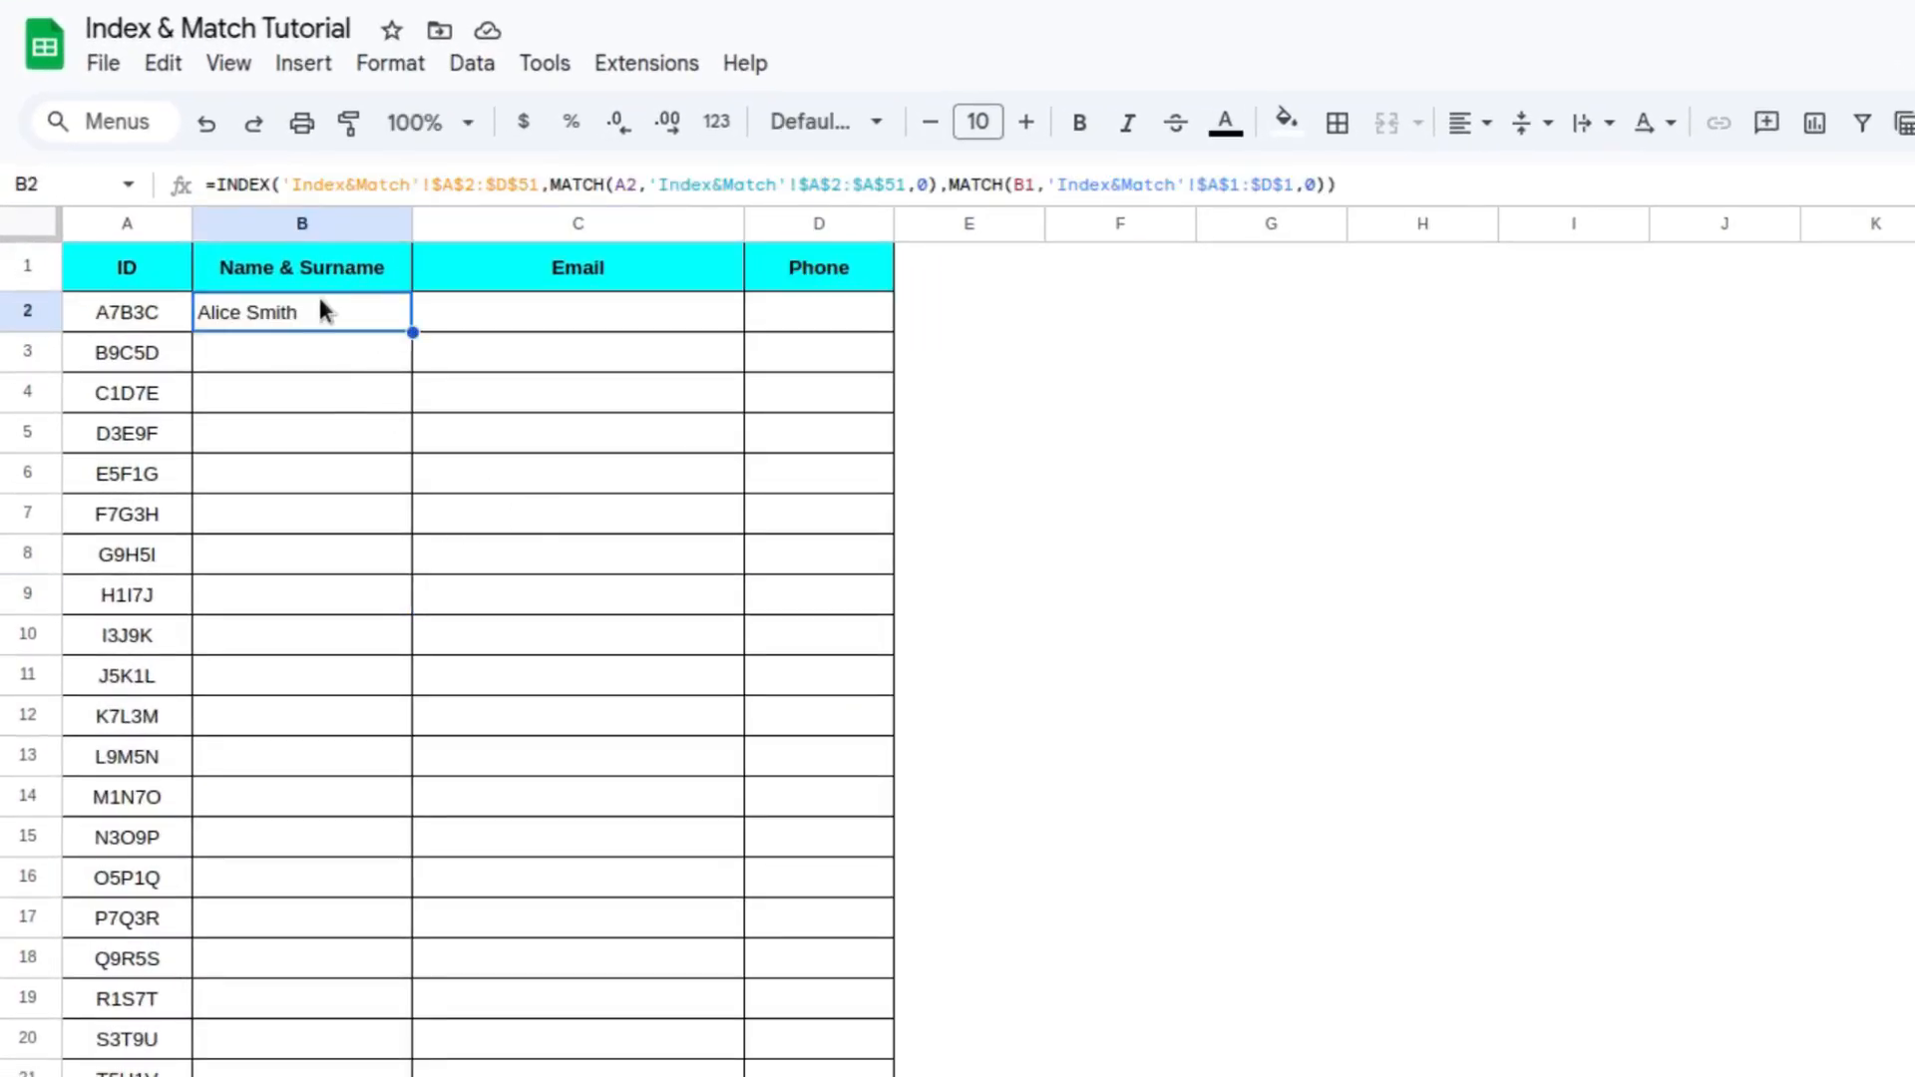
double_click(331, 309)
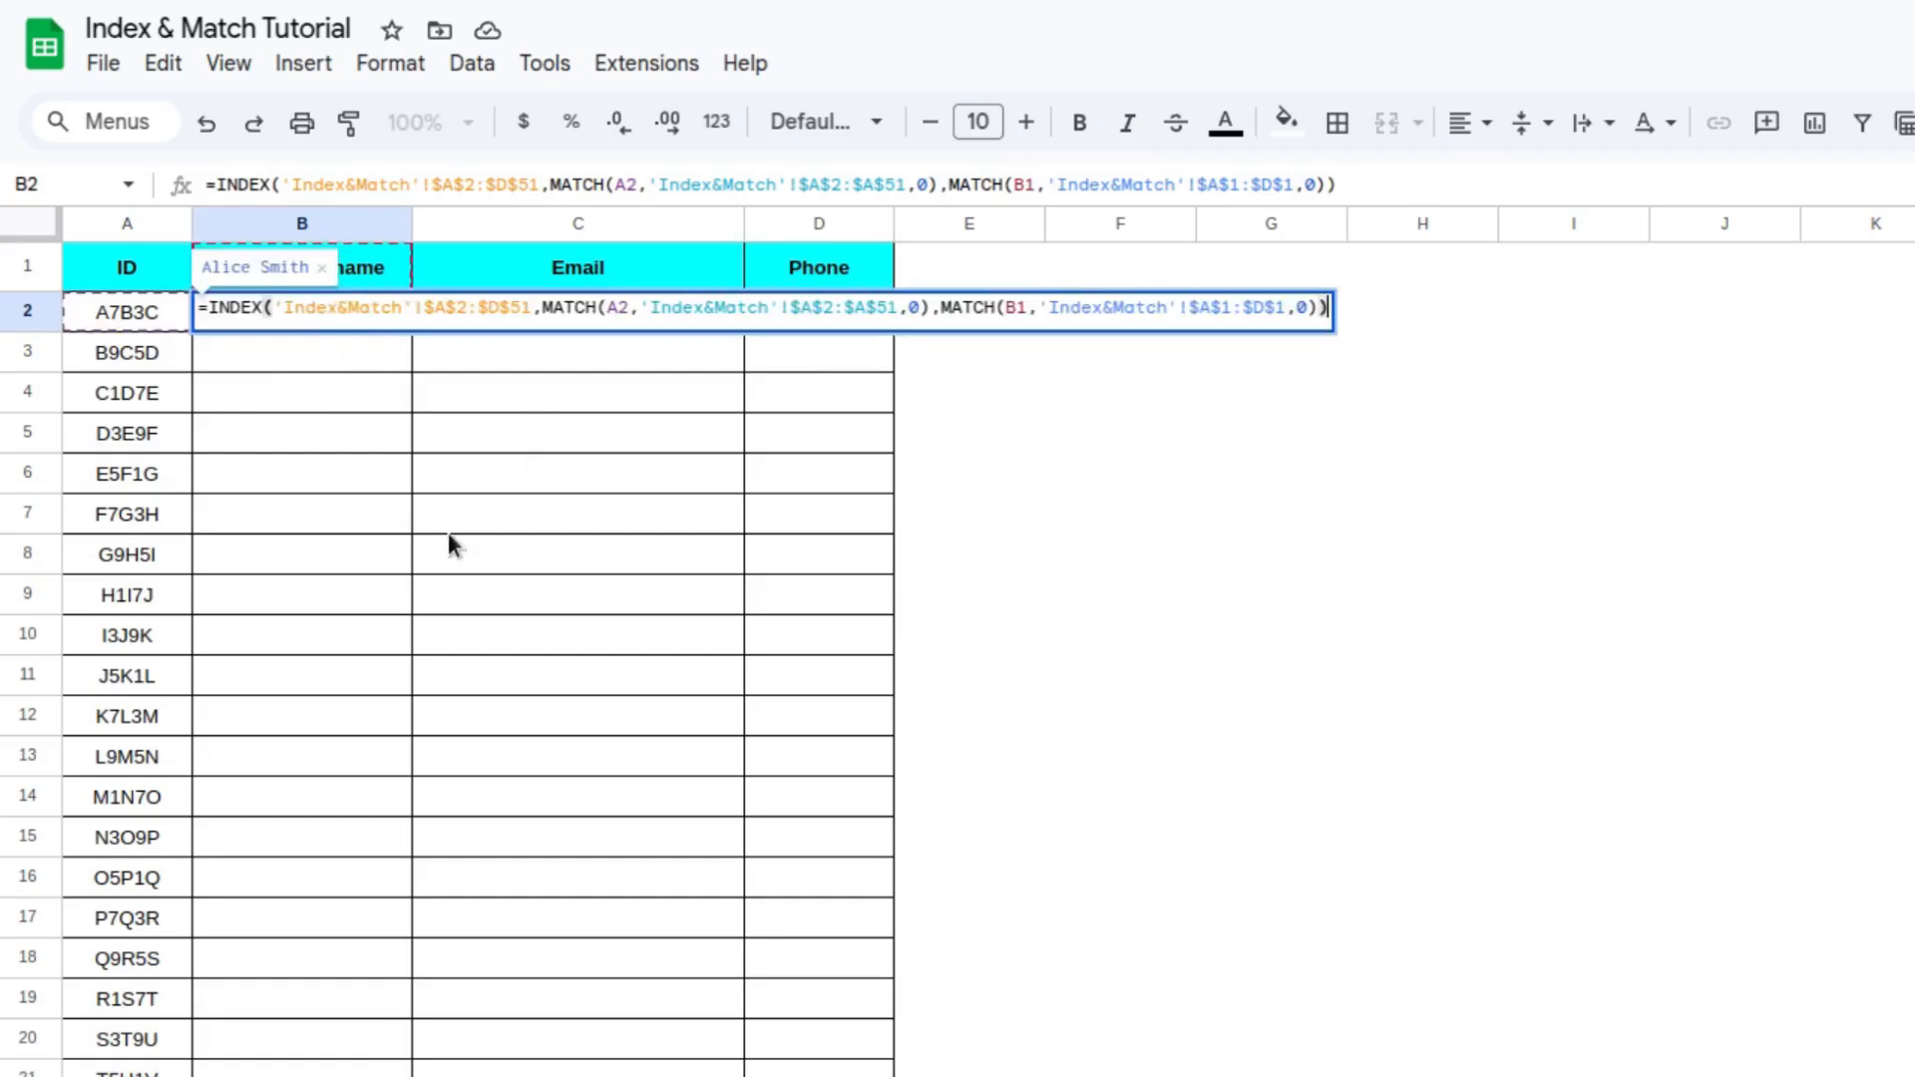
left_click(612, 307)
left_click(610, 307)
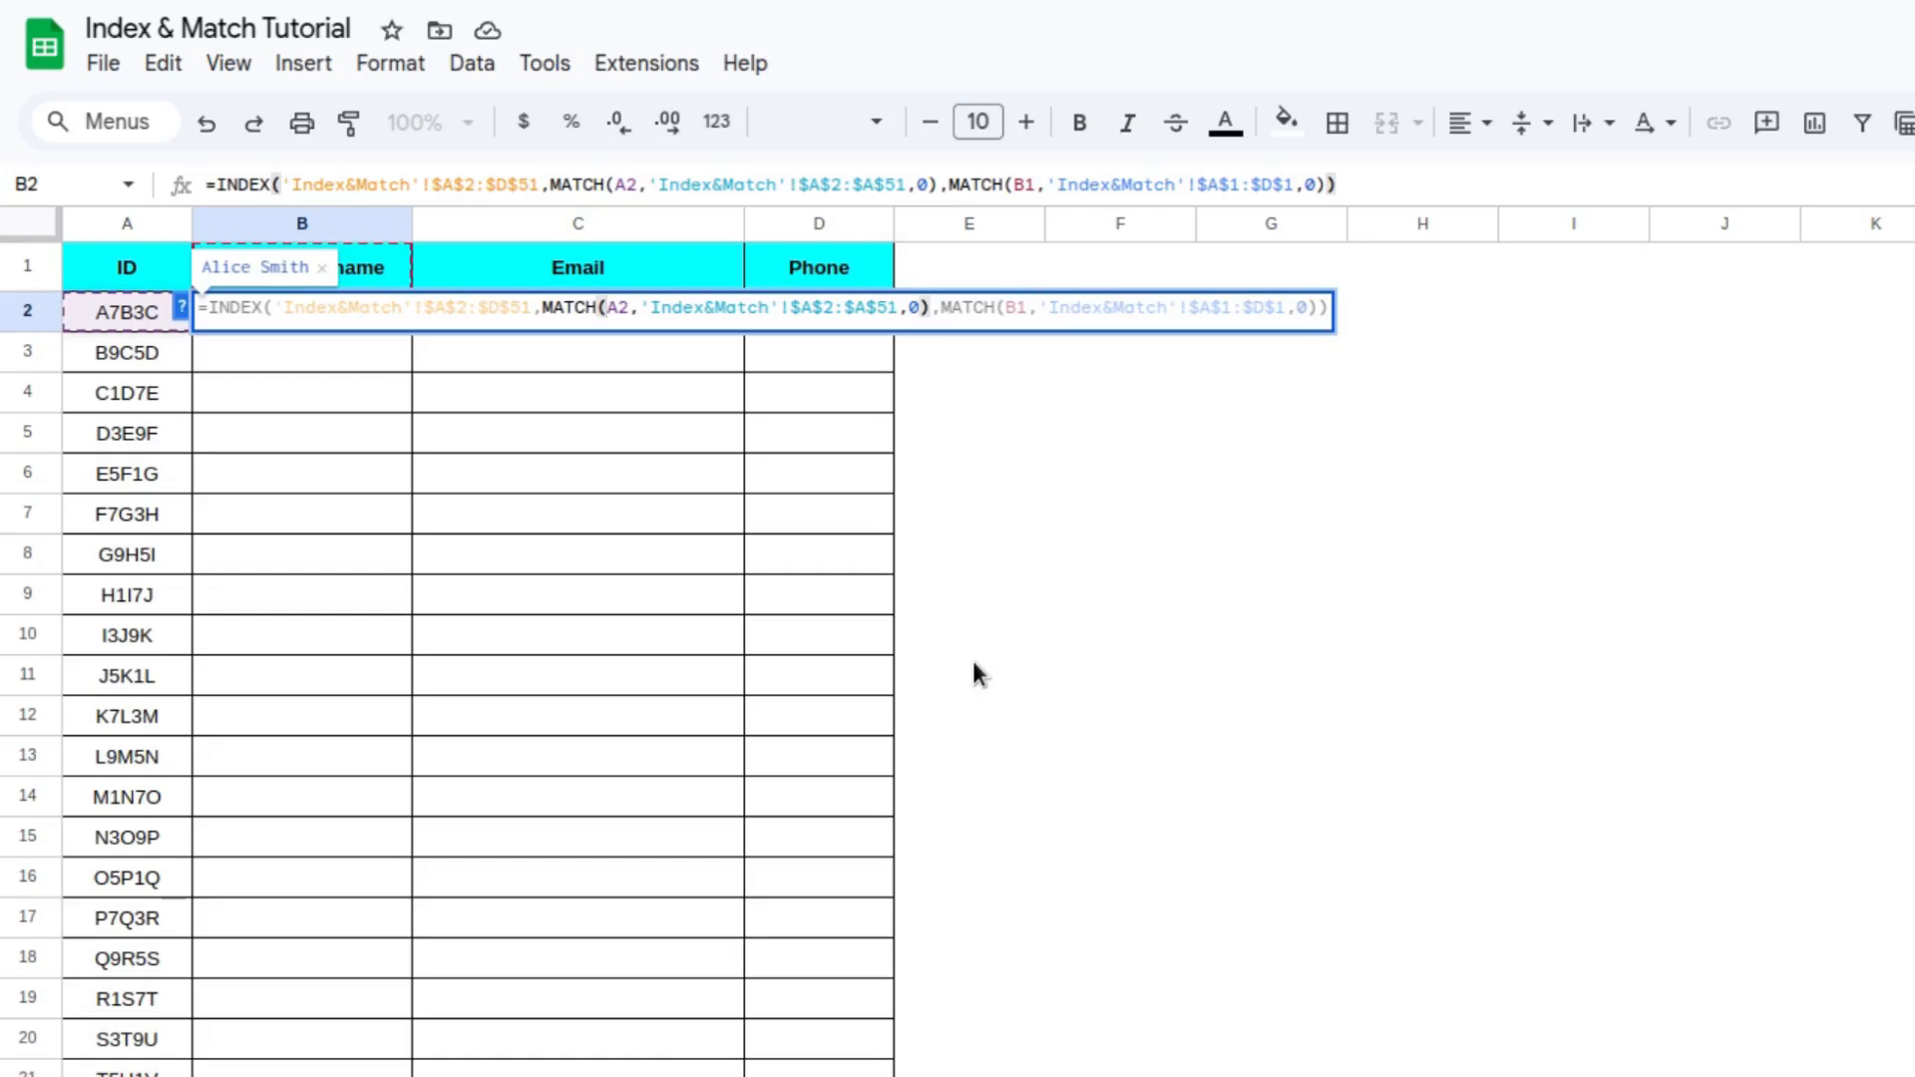
type("$")
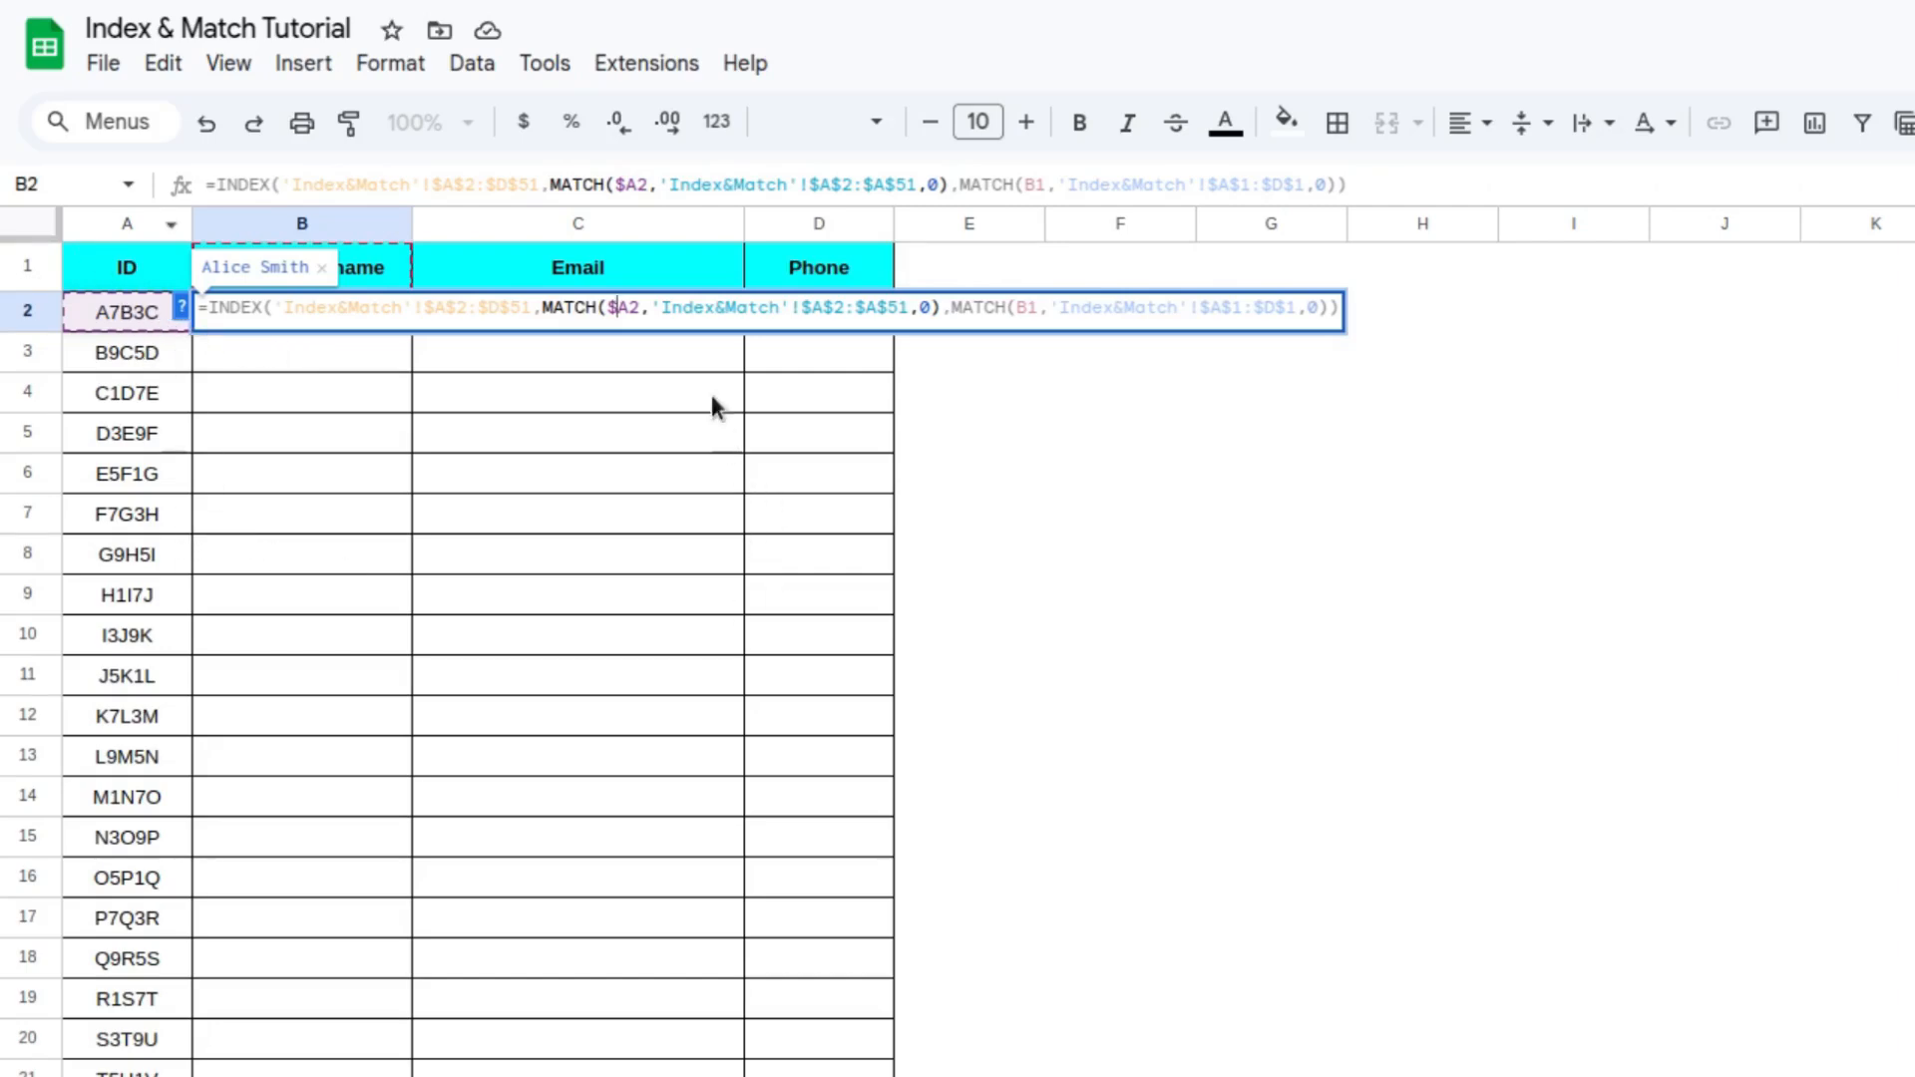
Step: Lock the row of the column MATCH's search key as B$1, enter the formula, and dismiss the suggested autofill
left_click(1012, 309)
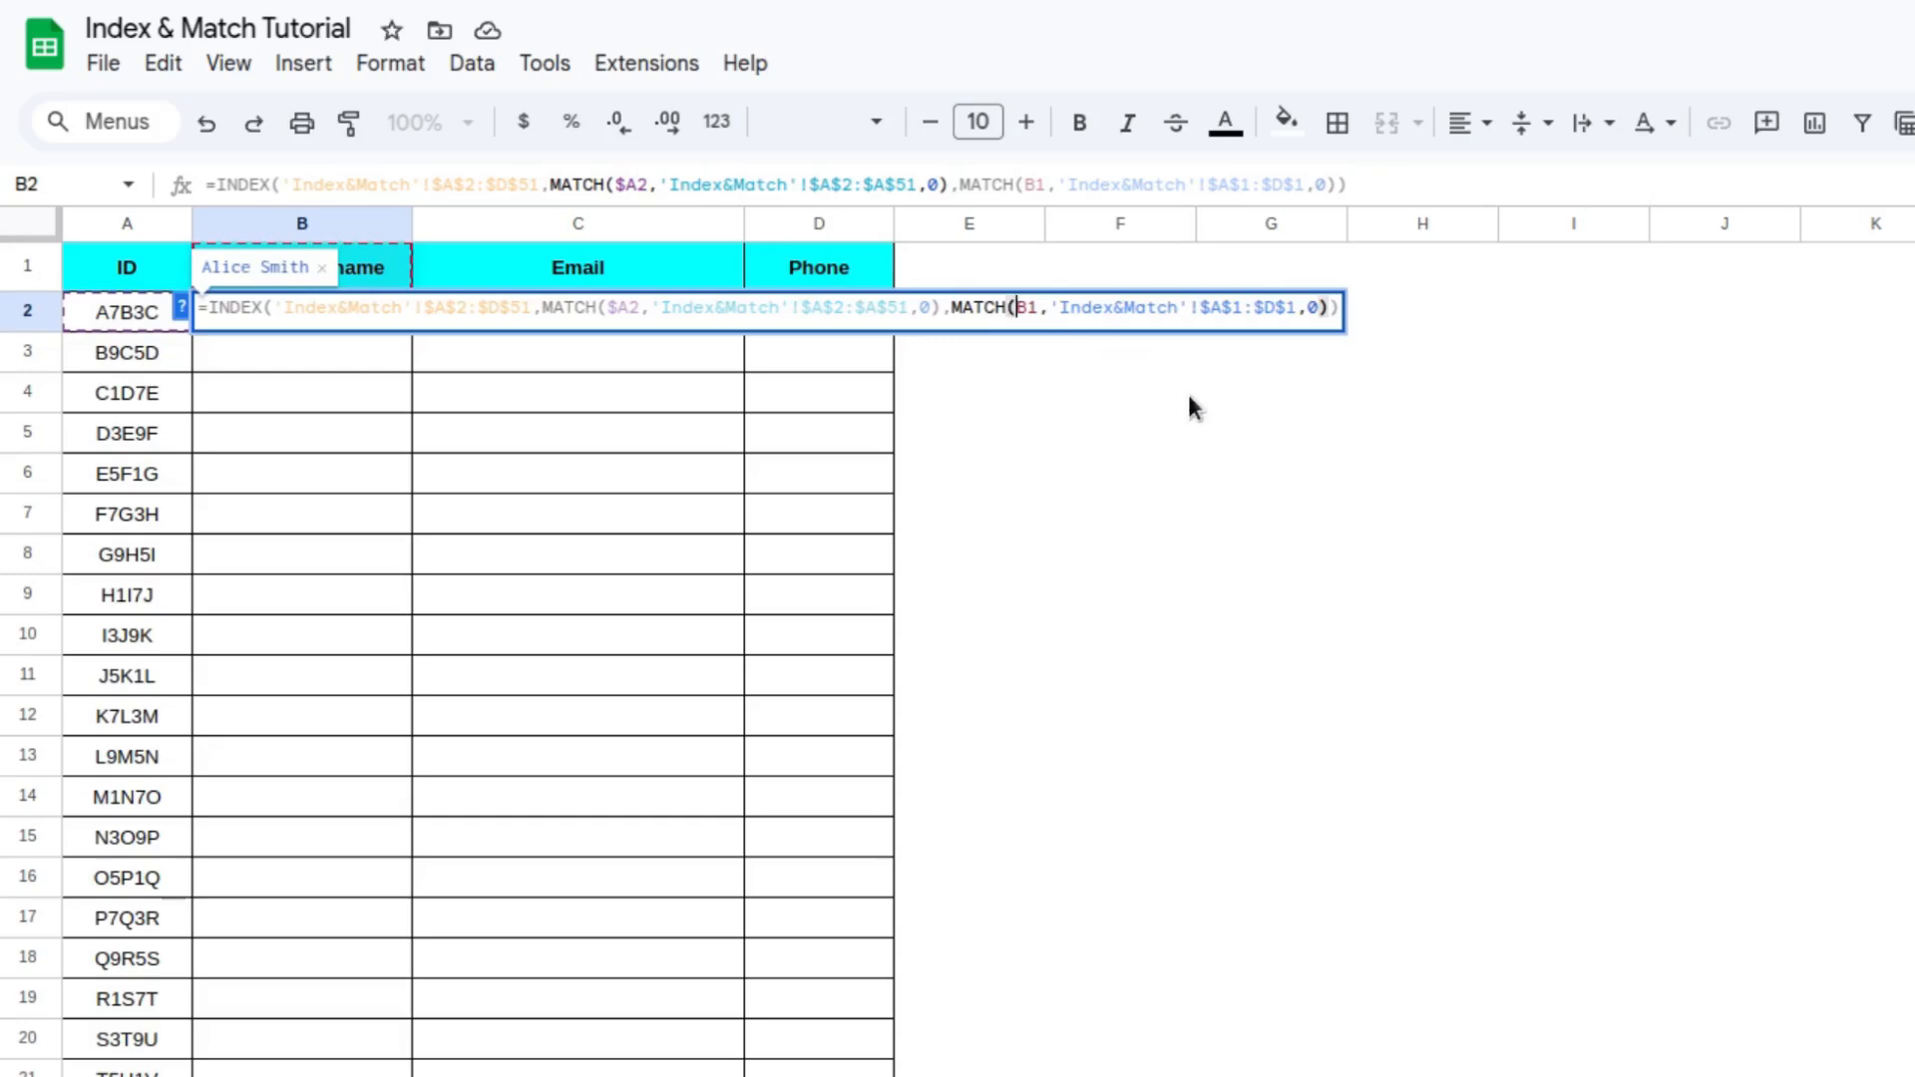
key("Right")
key("shift+Right")
key("Left")
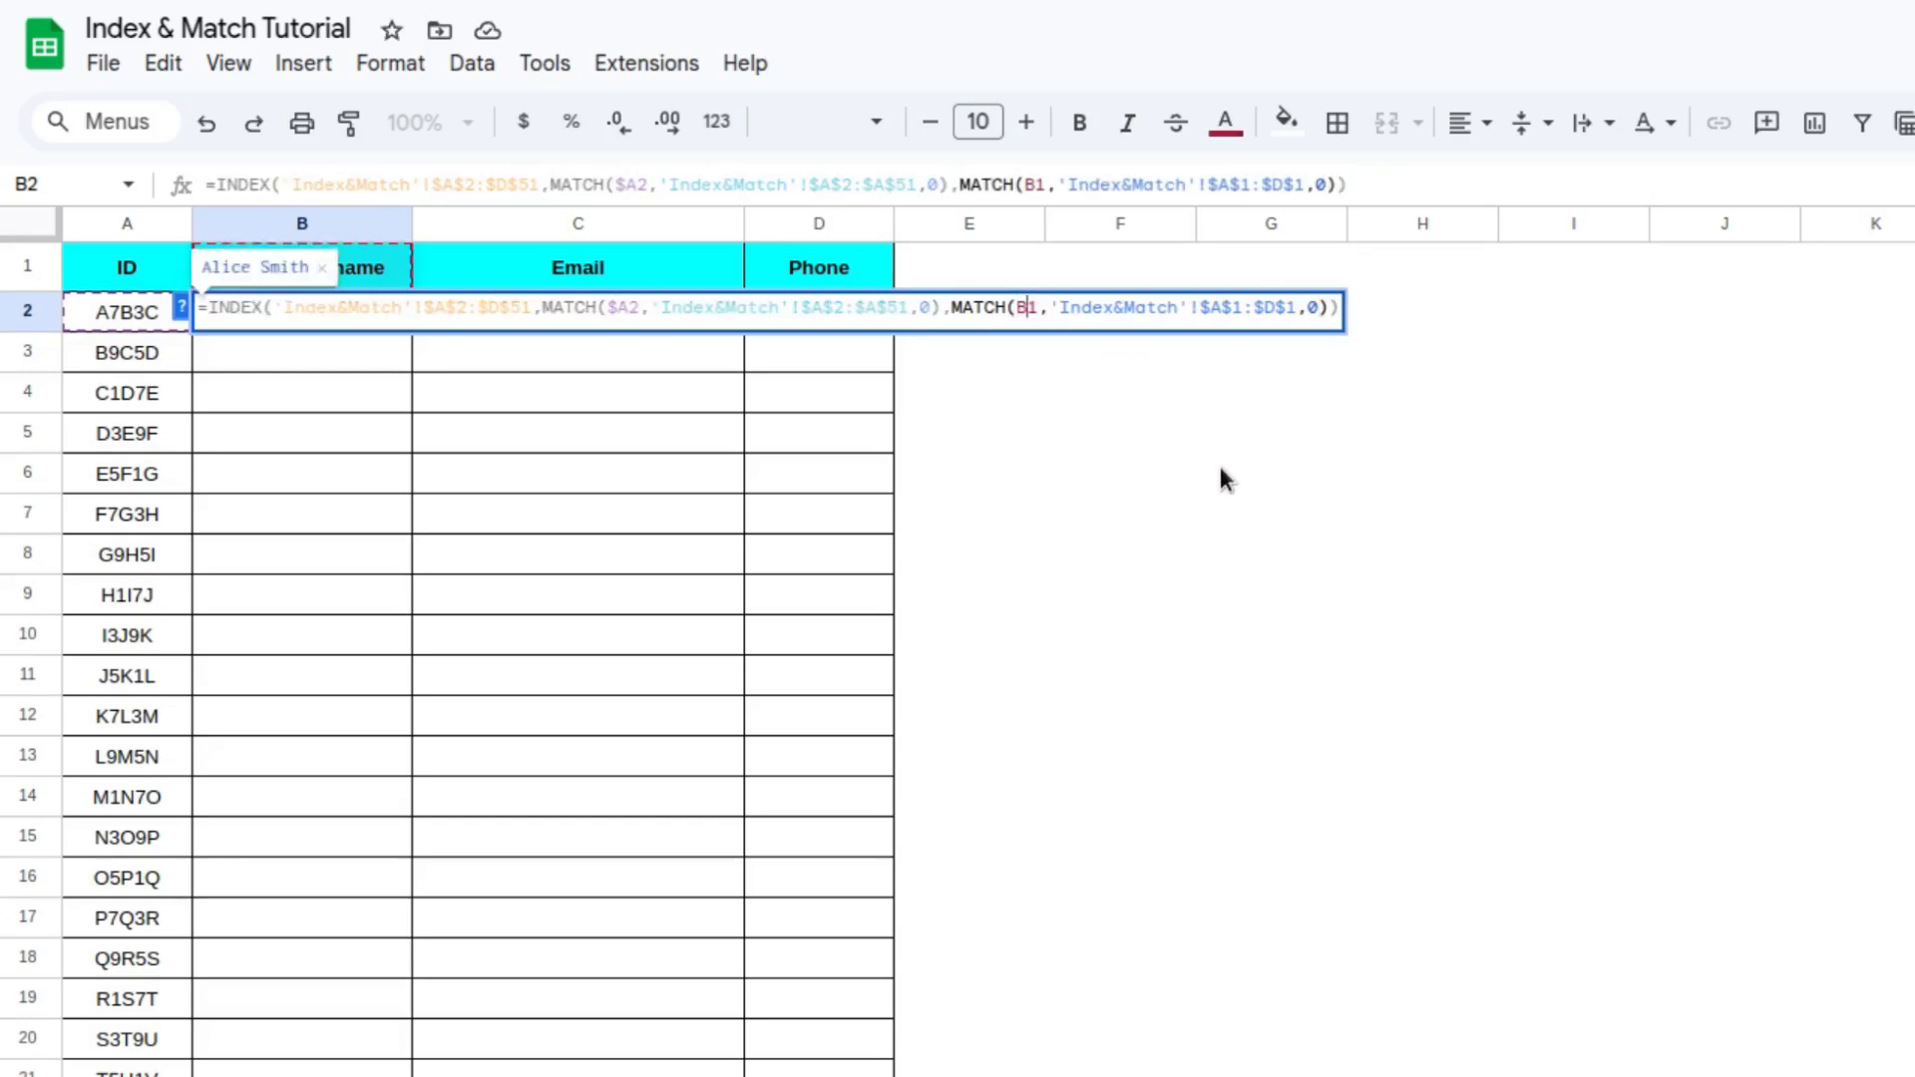
type("$")
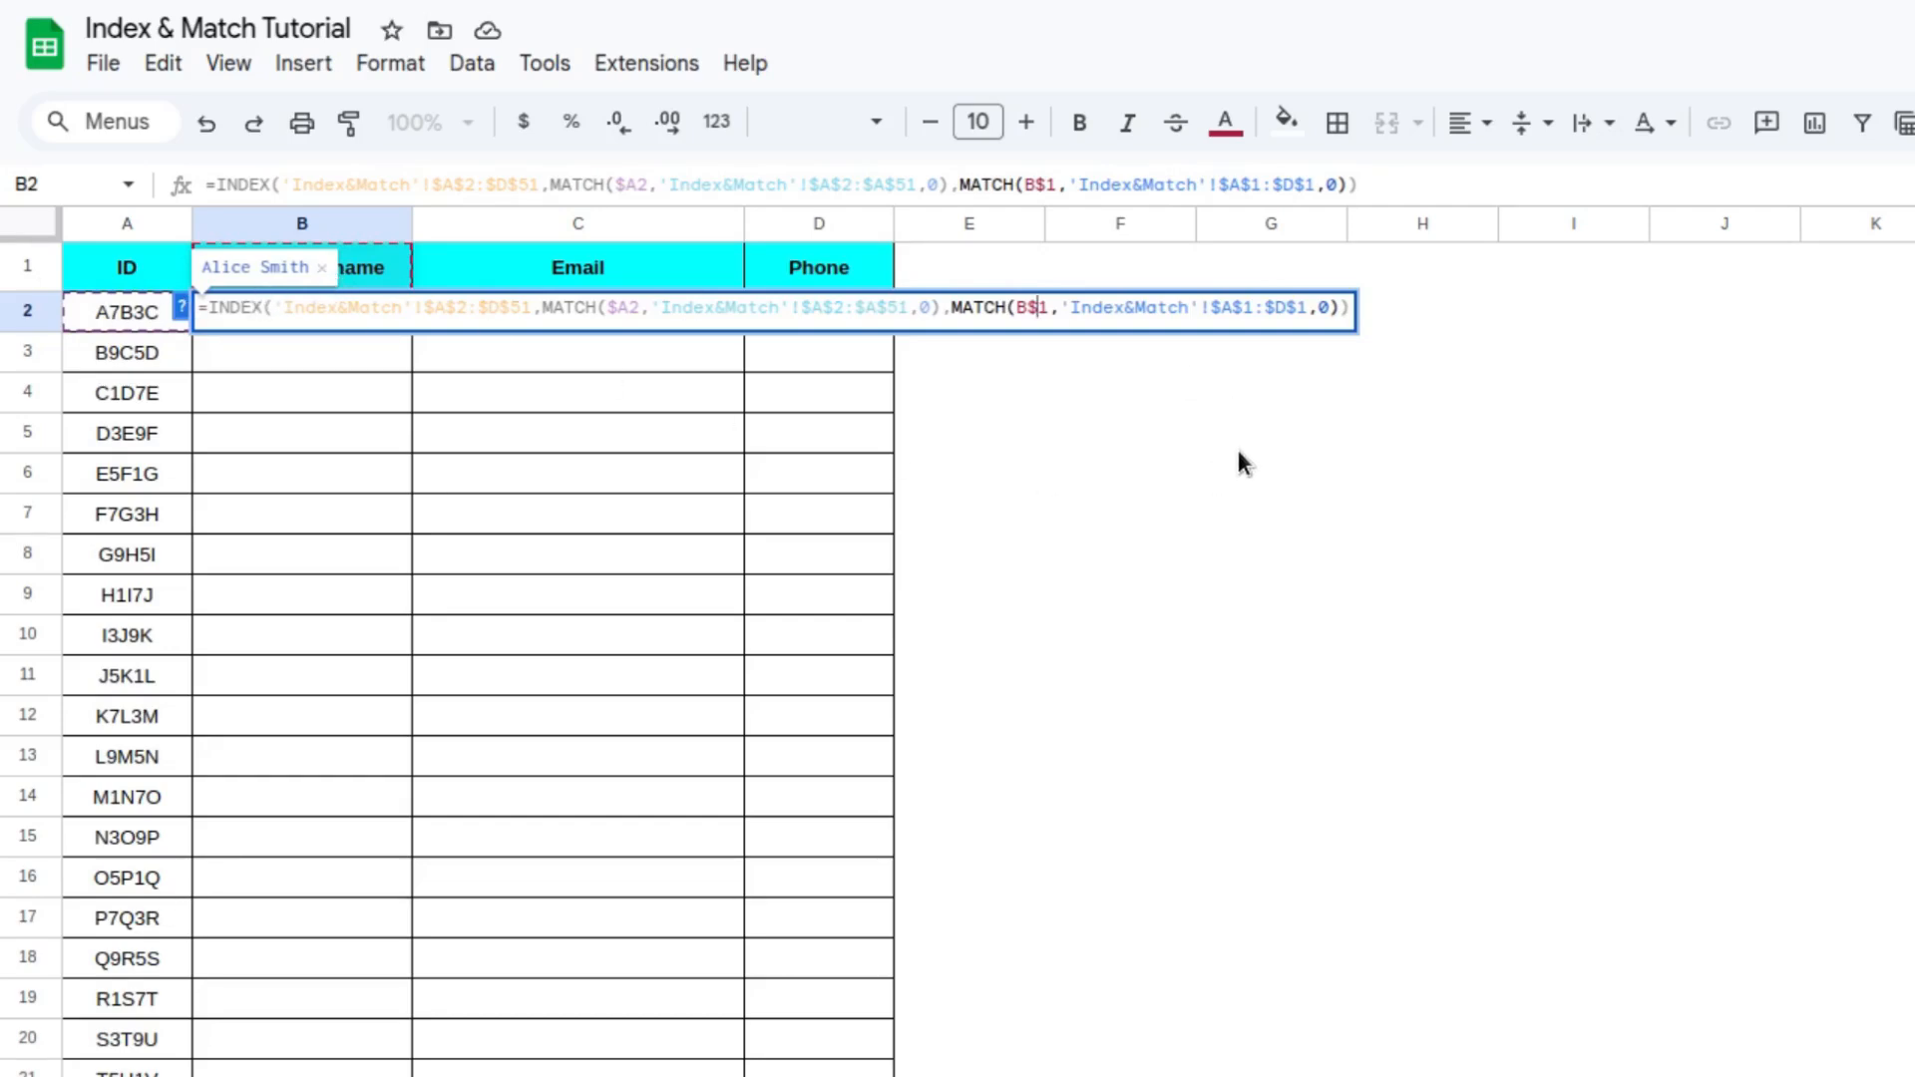
key("Return")
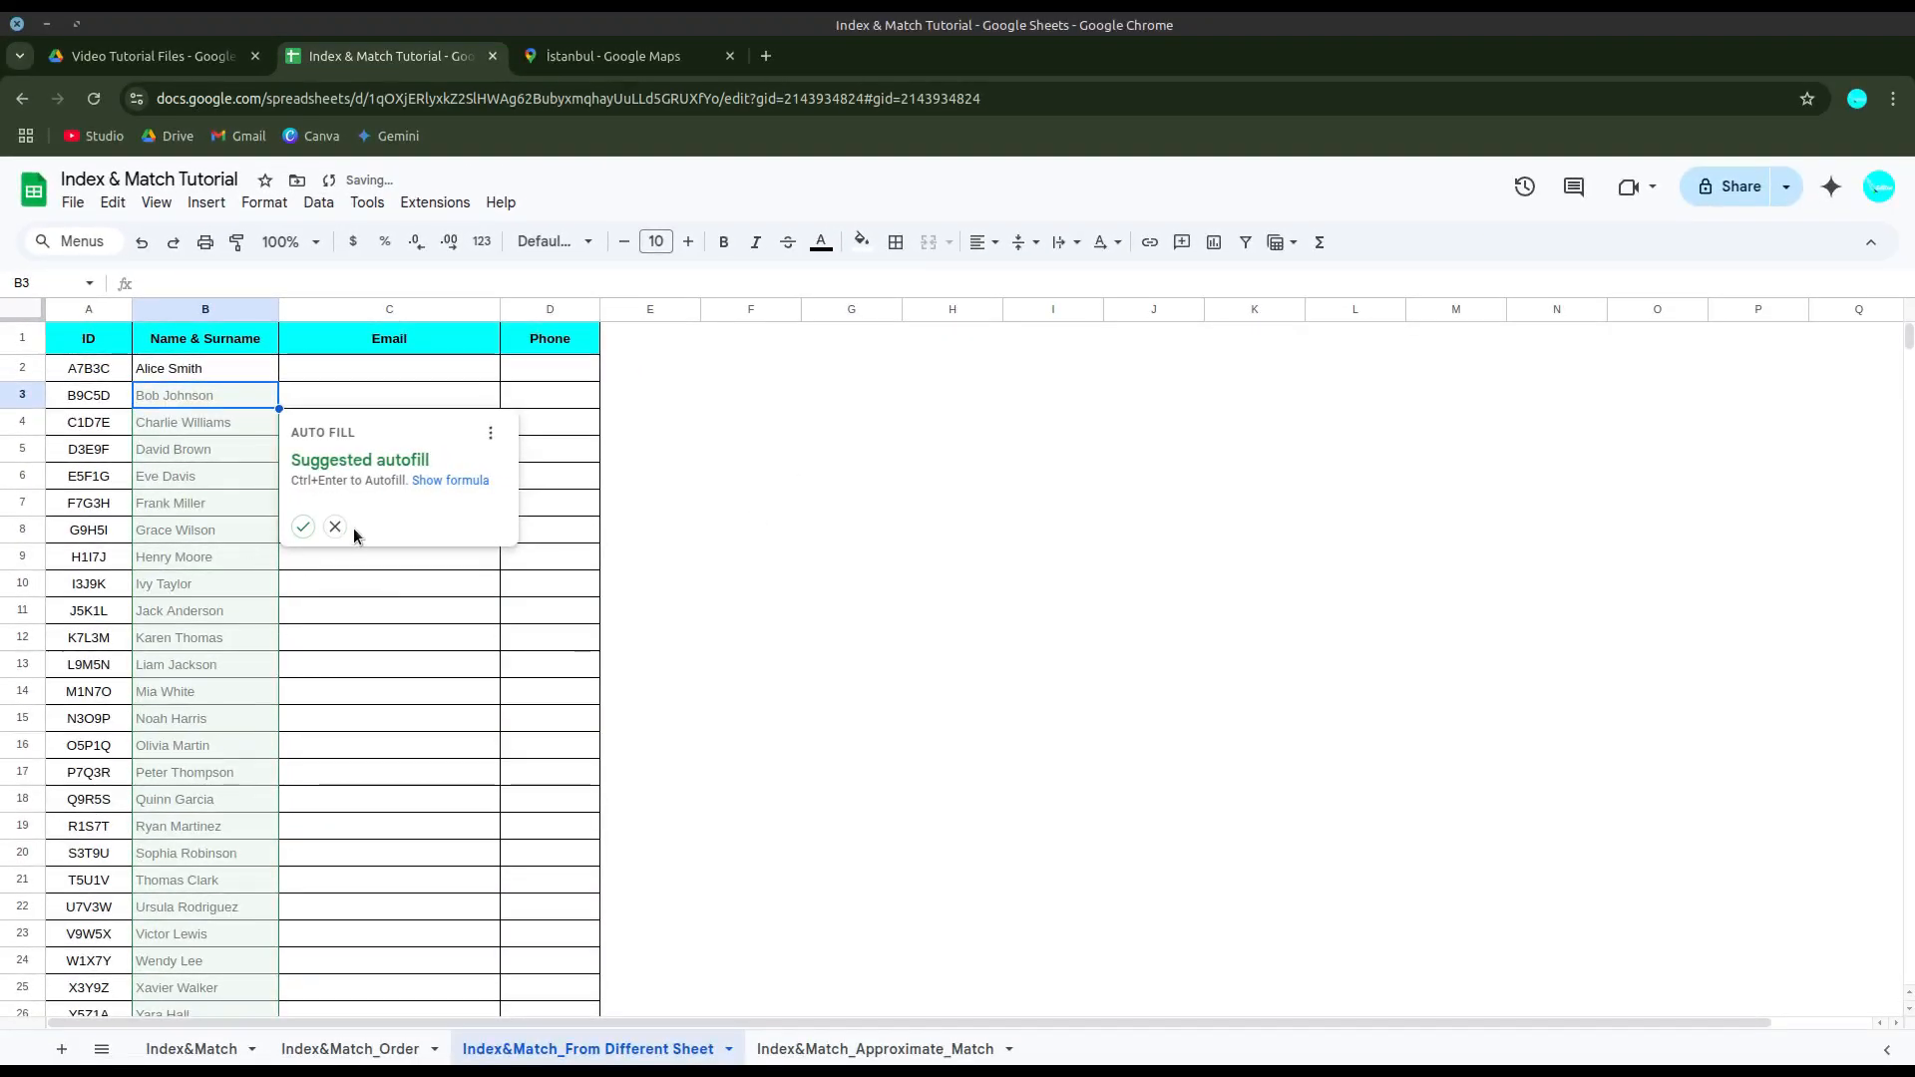
left_click(335, 527)
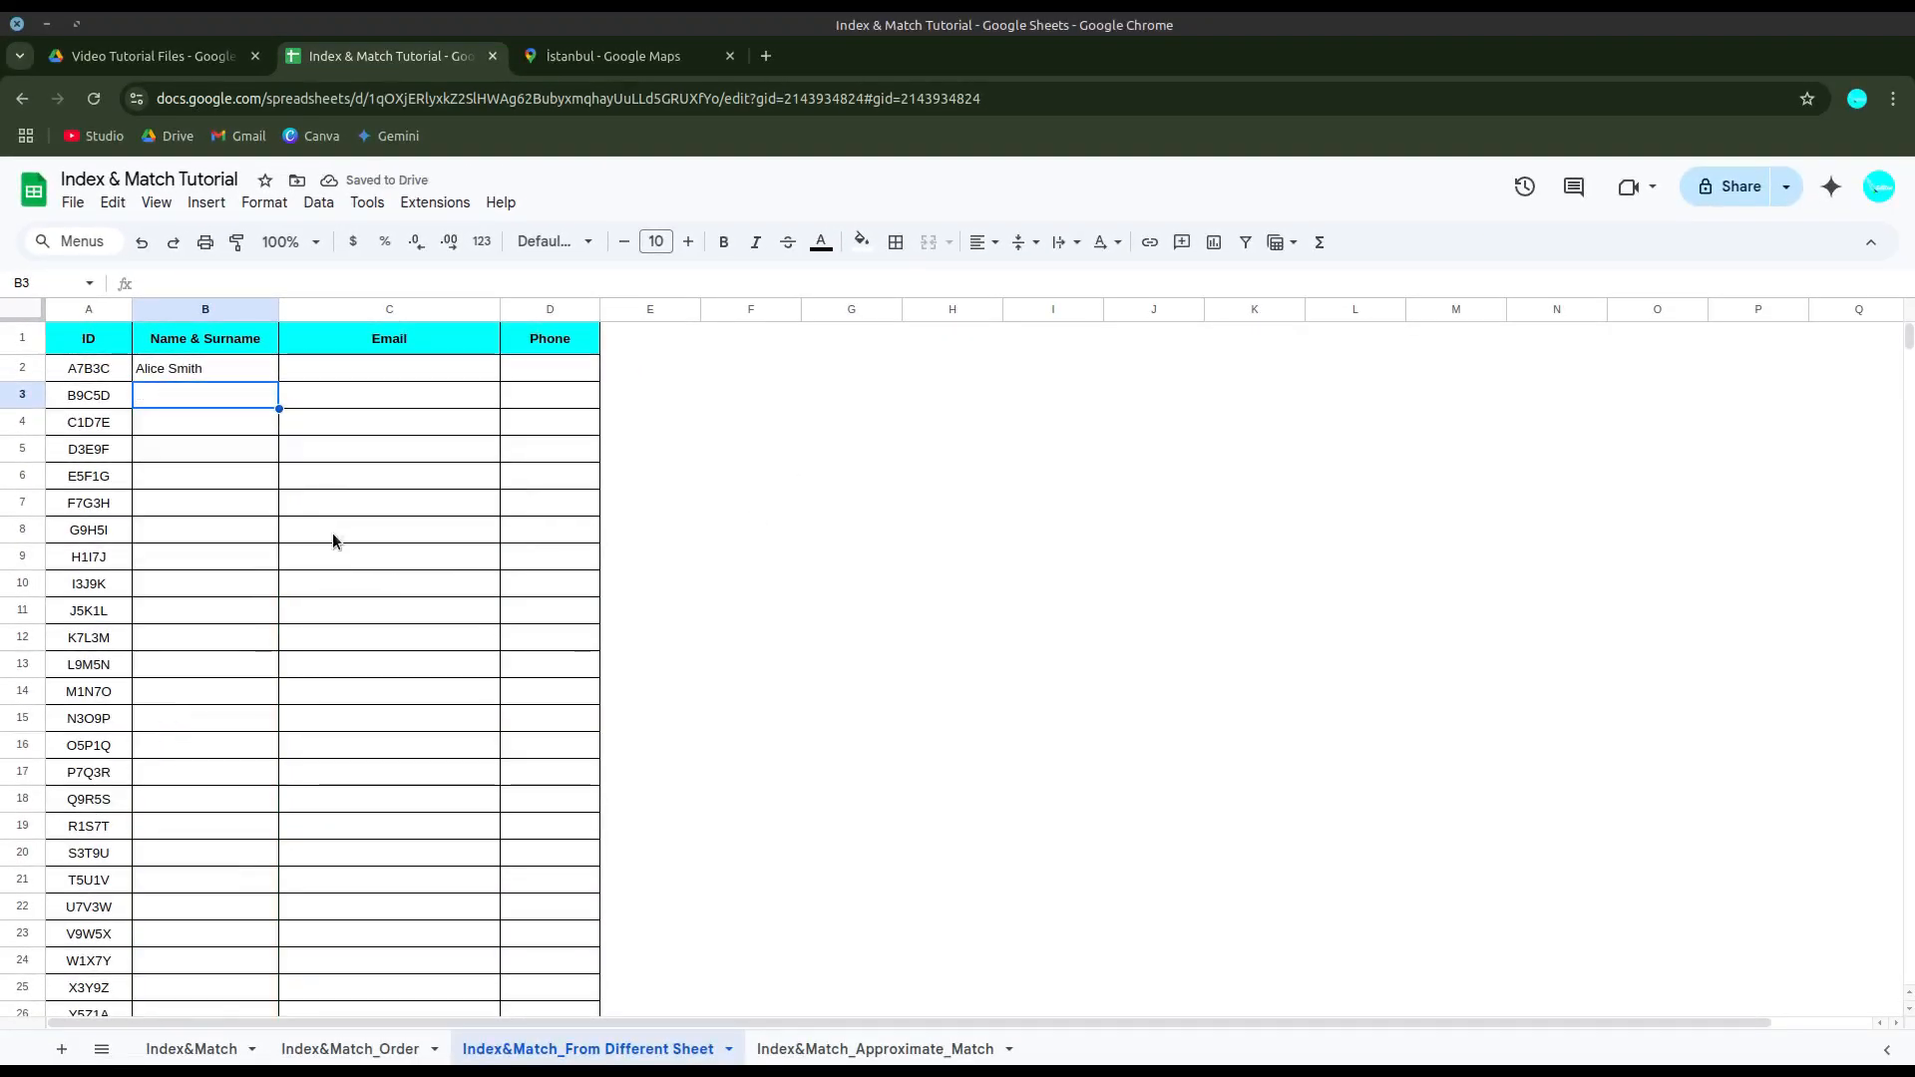
Step: Fill B2's formula across to the Phone column and down to row 51, covering B2:D51
left_click(817, 485)
left_click(274, 376)
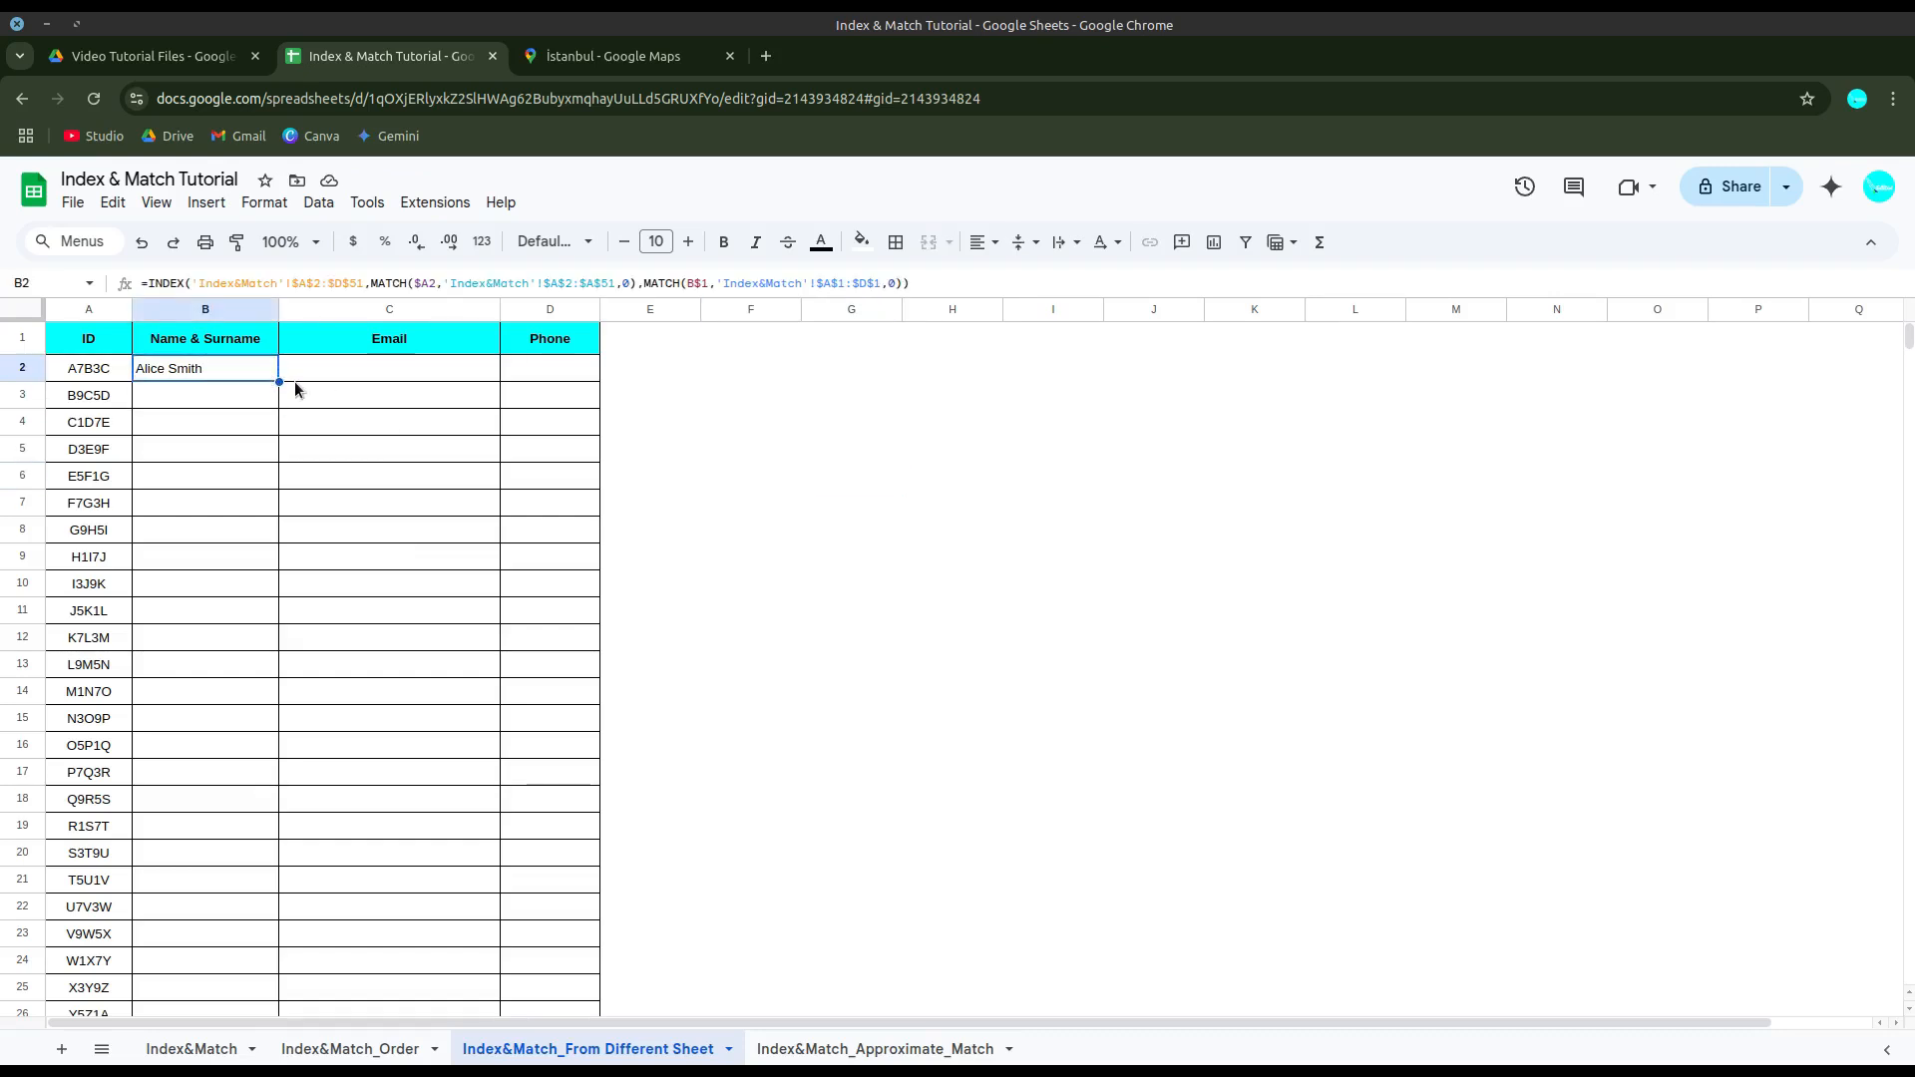
left_click_drag(276, 384, 567, 373)
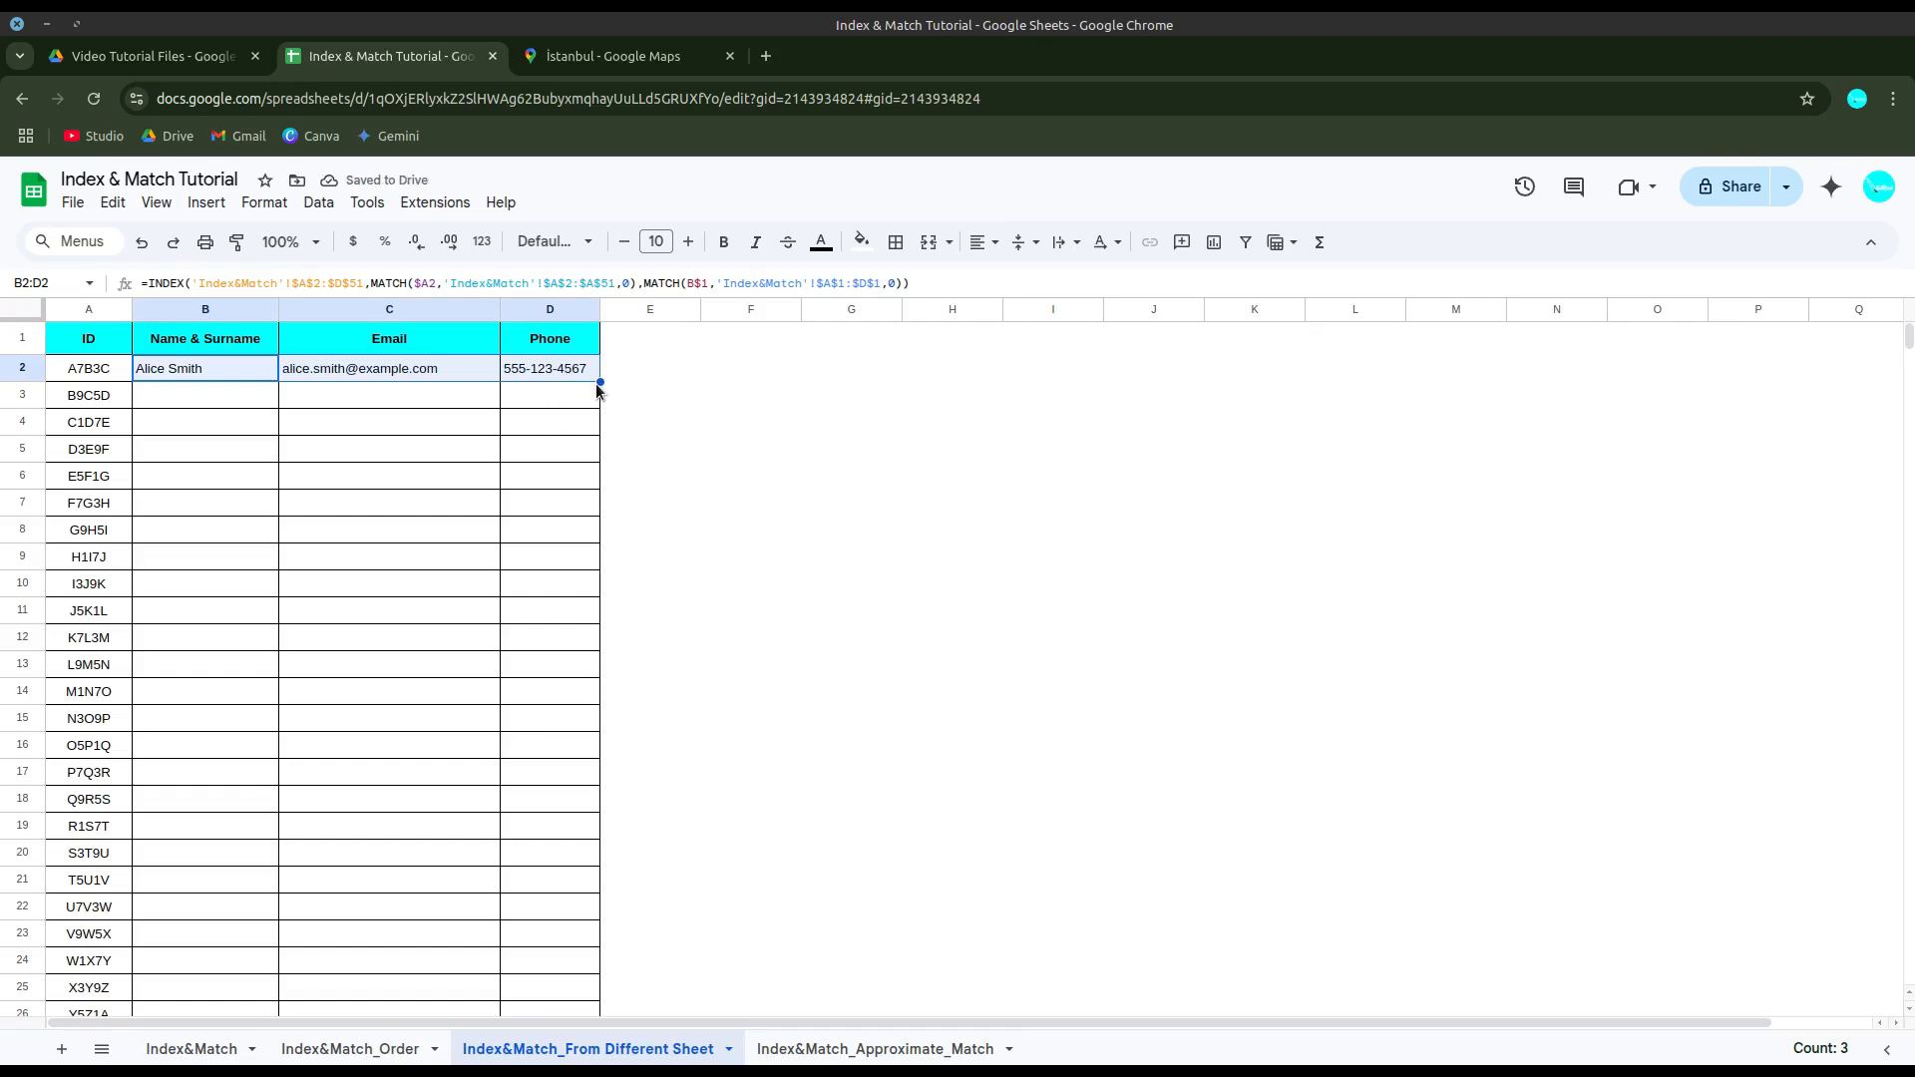
left_click_drag(600, 382, 589, 710)
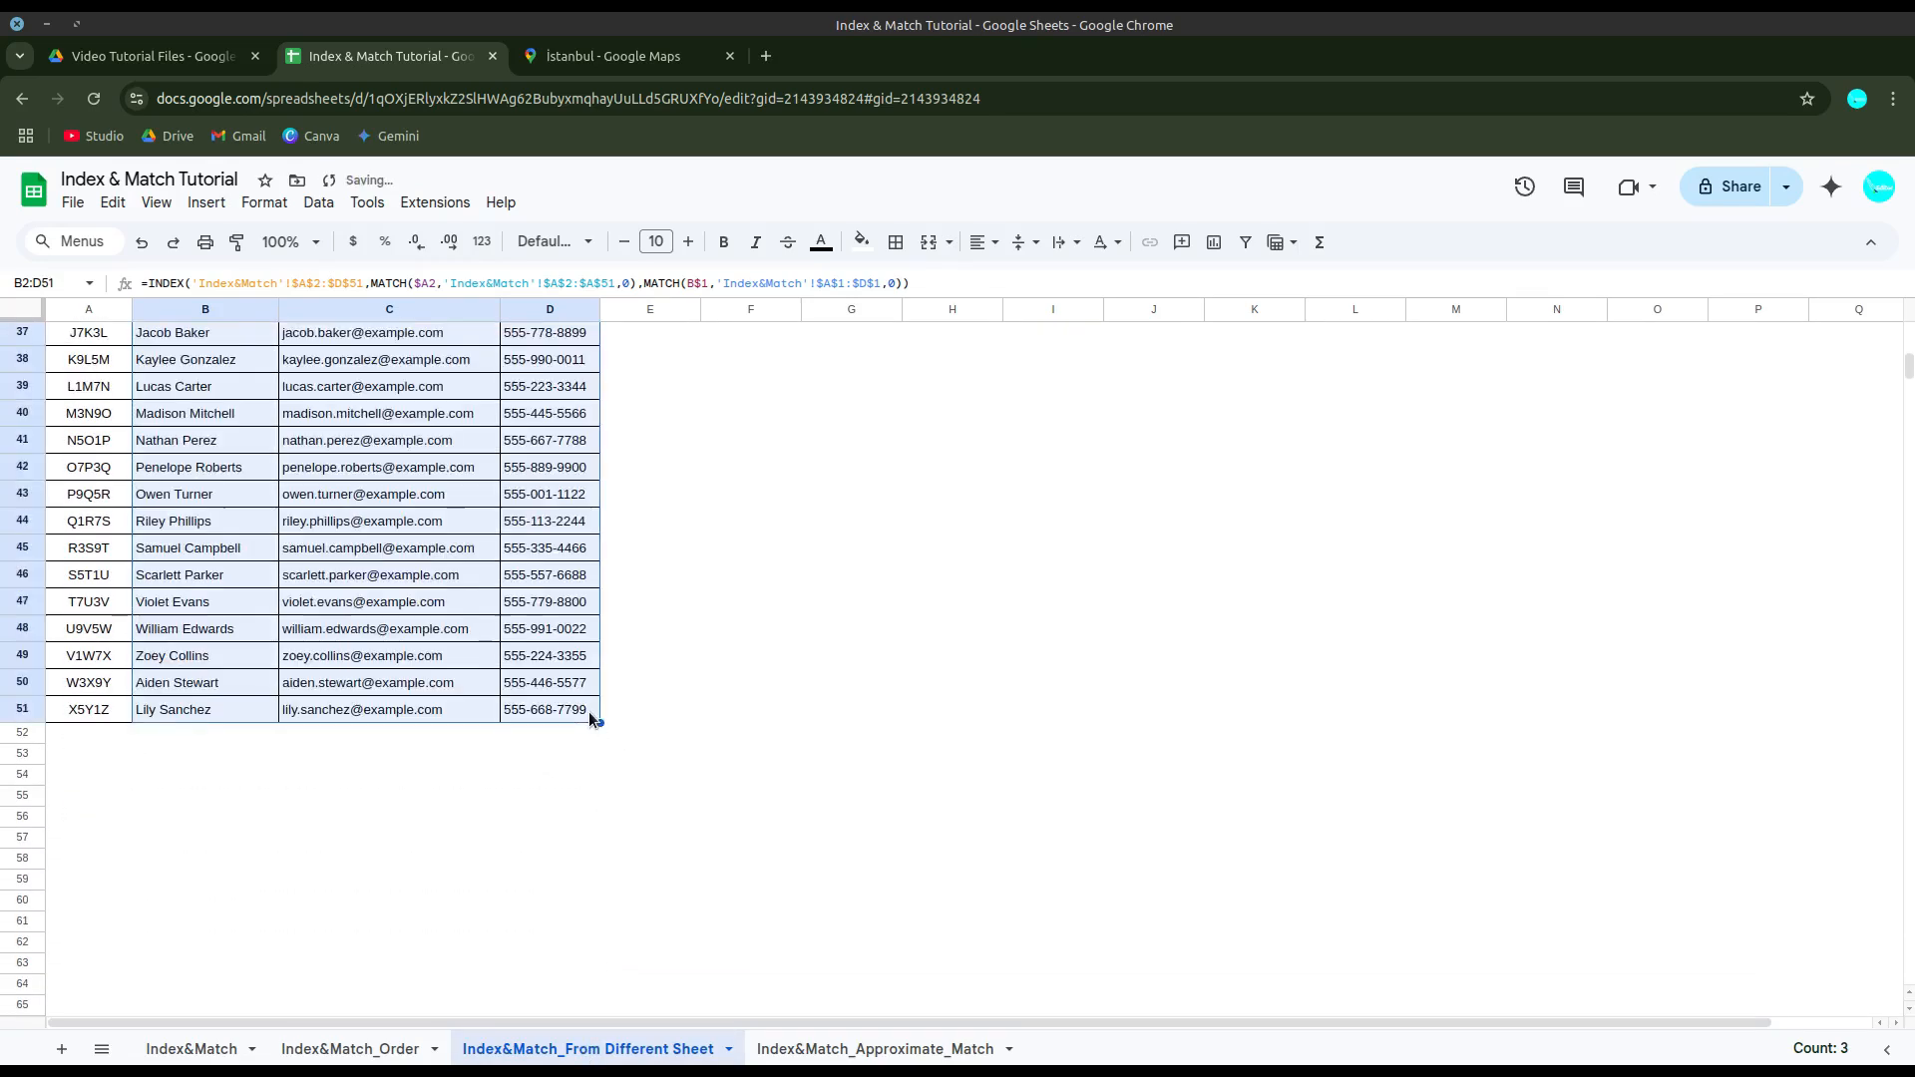
scroll(489, 753, "up", 10)
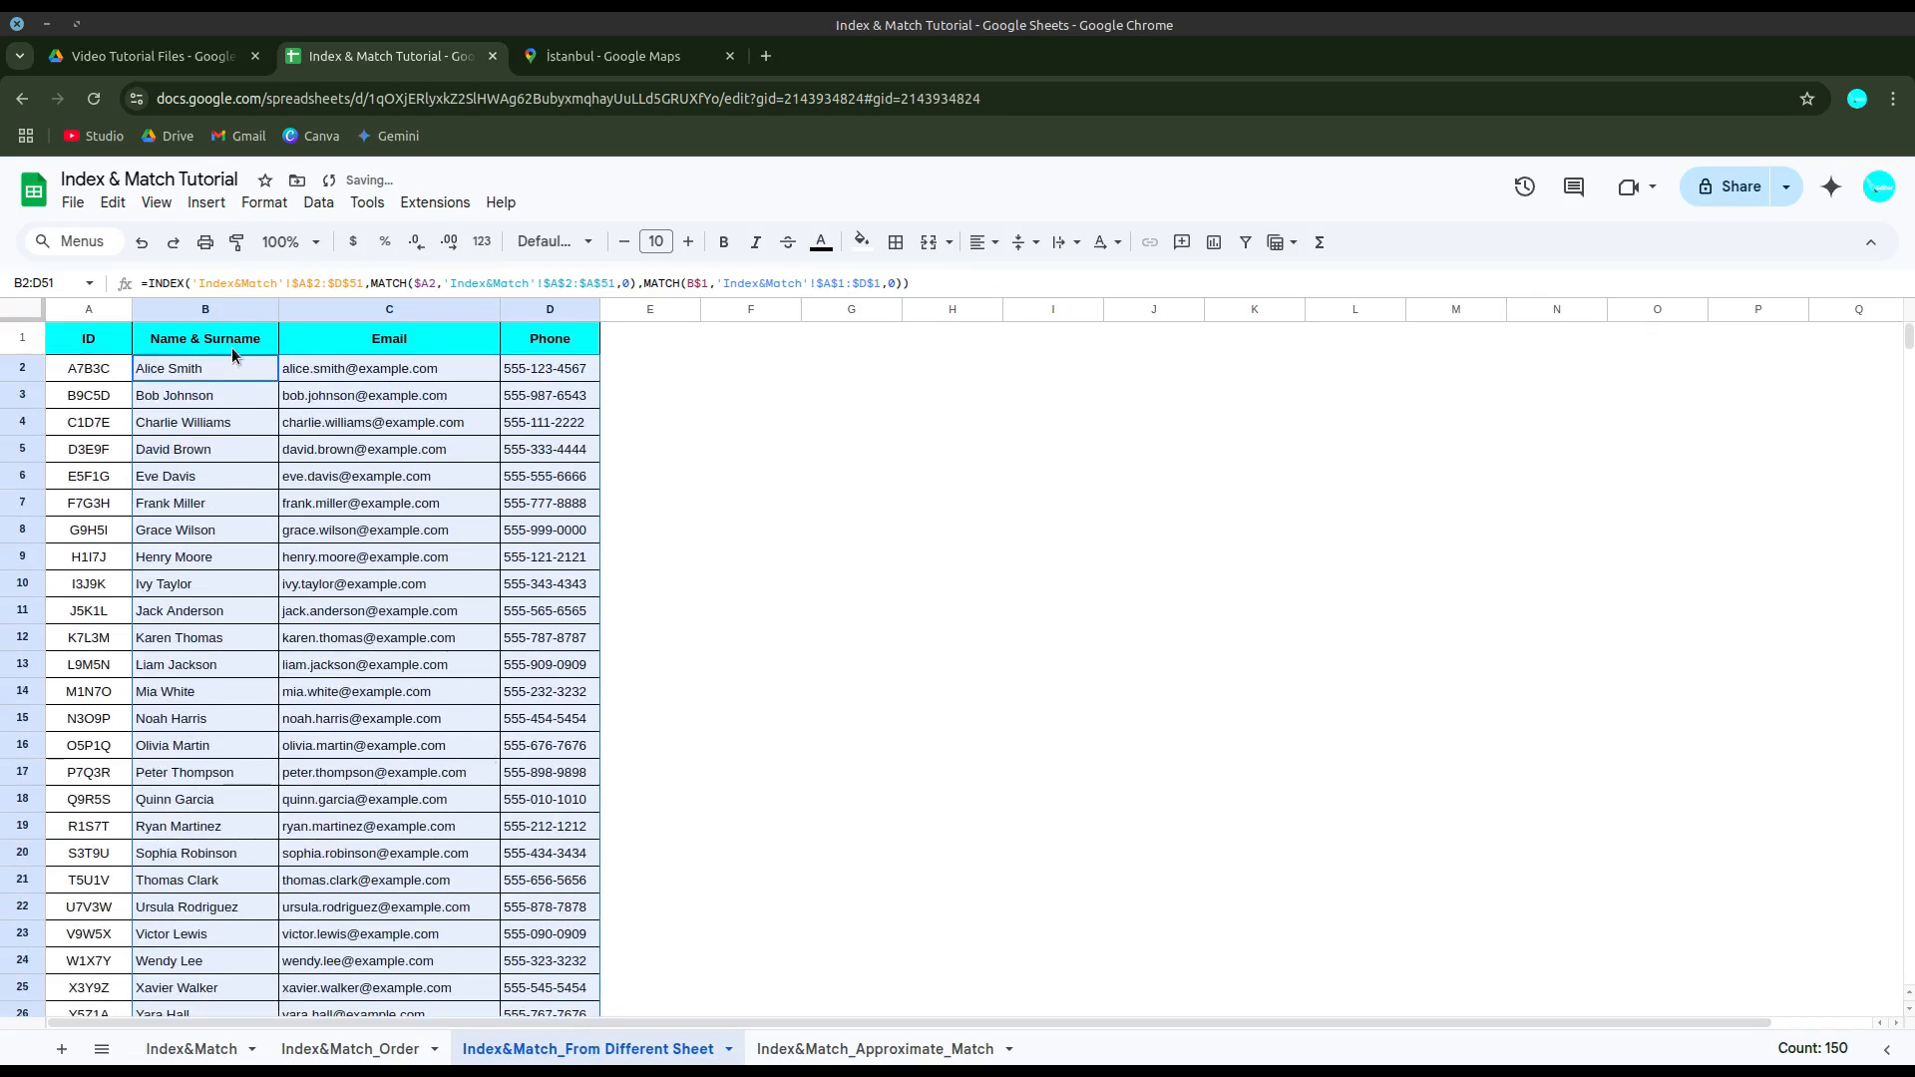
left_click(235, 375)
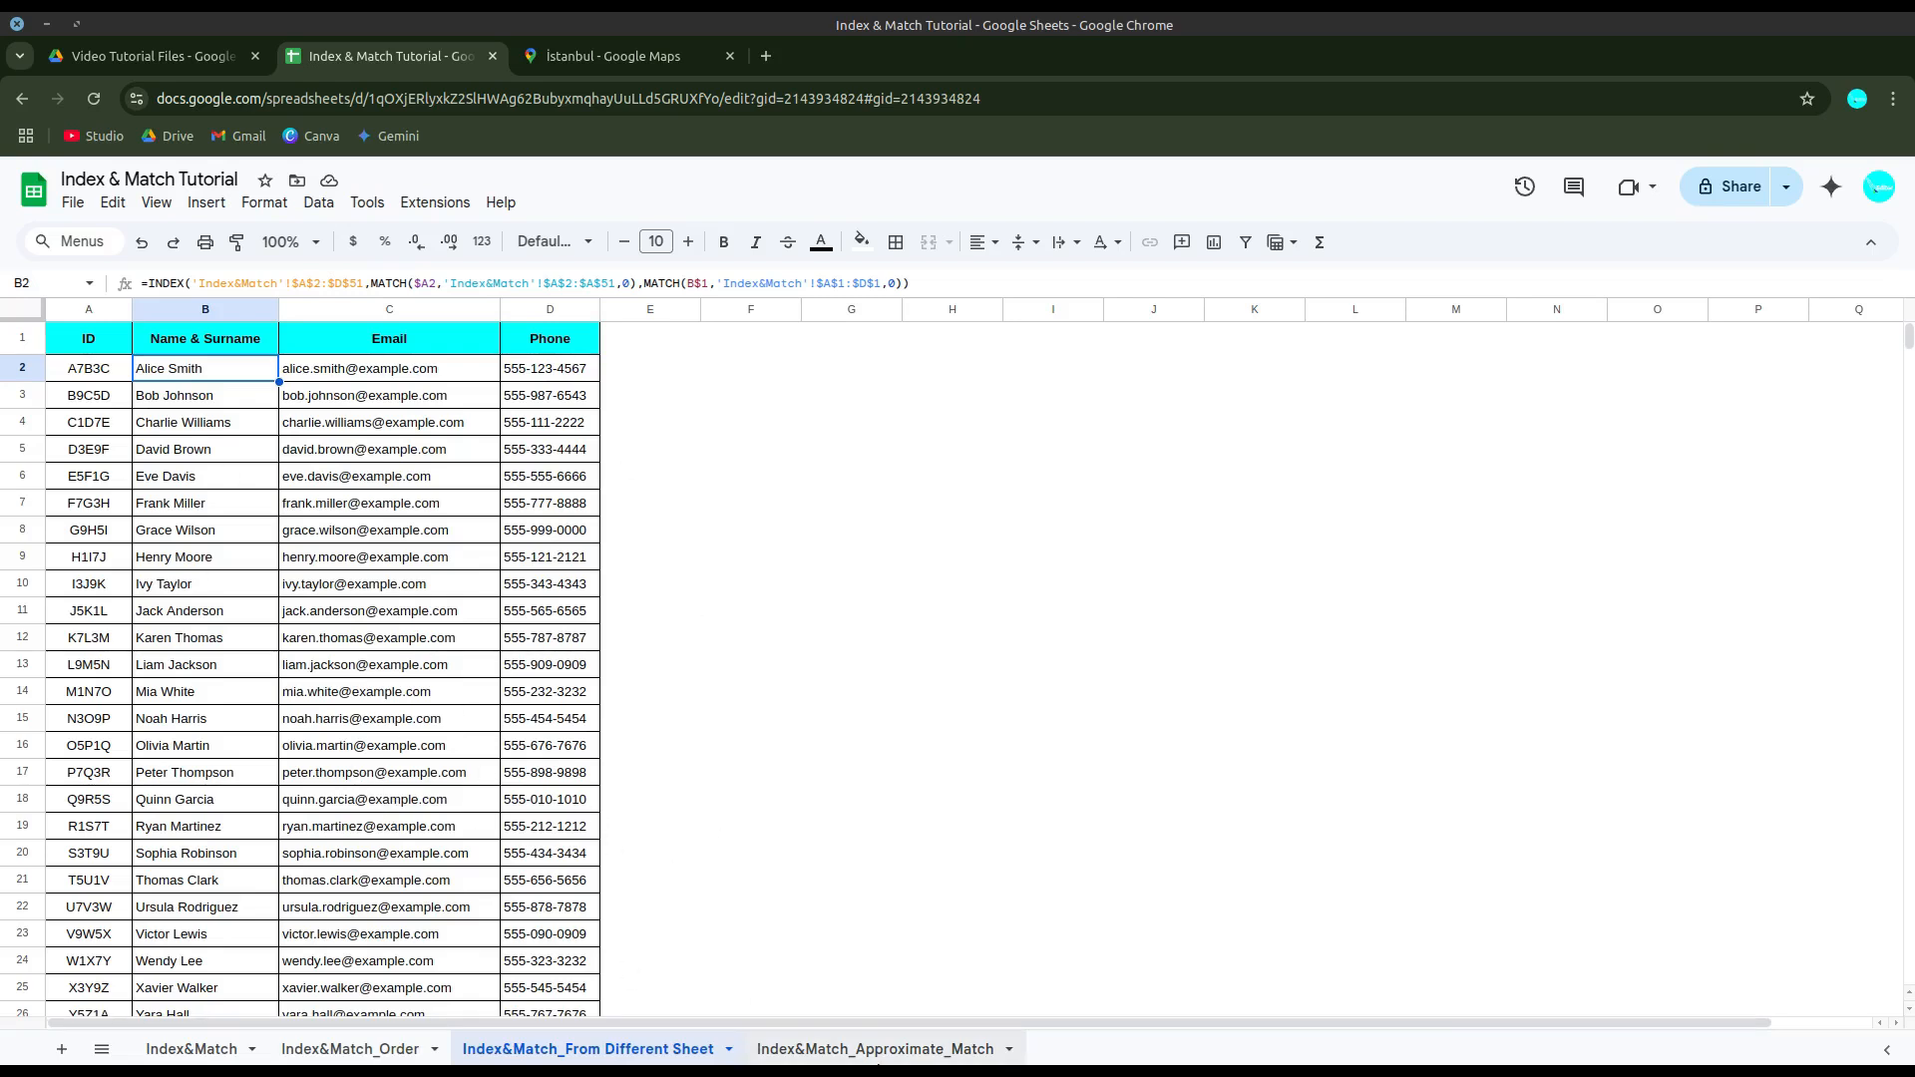
Step: On the Index&Match_Approximate_Match sheet, start an INDEX formula in C2 with the absolute range $F$2:$G$5
left_click(873, 1055)
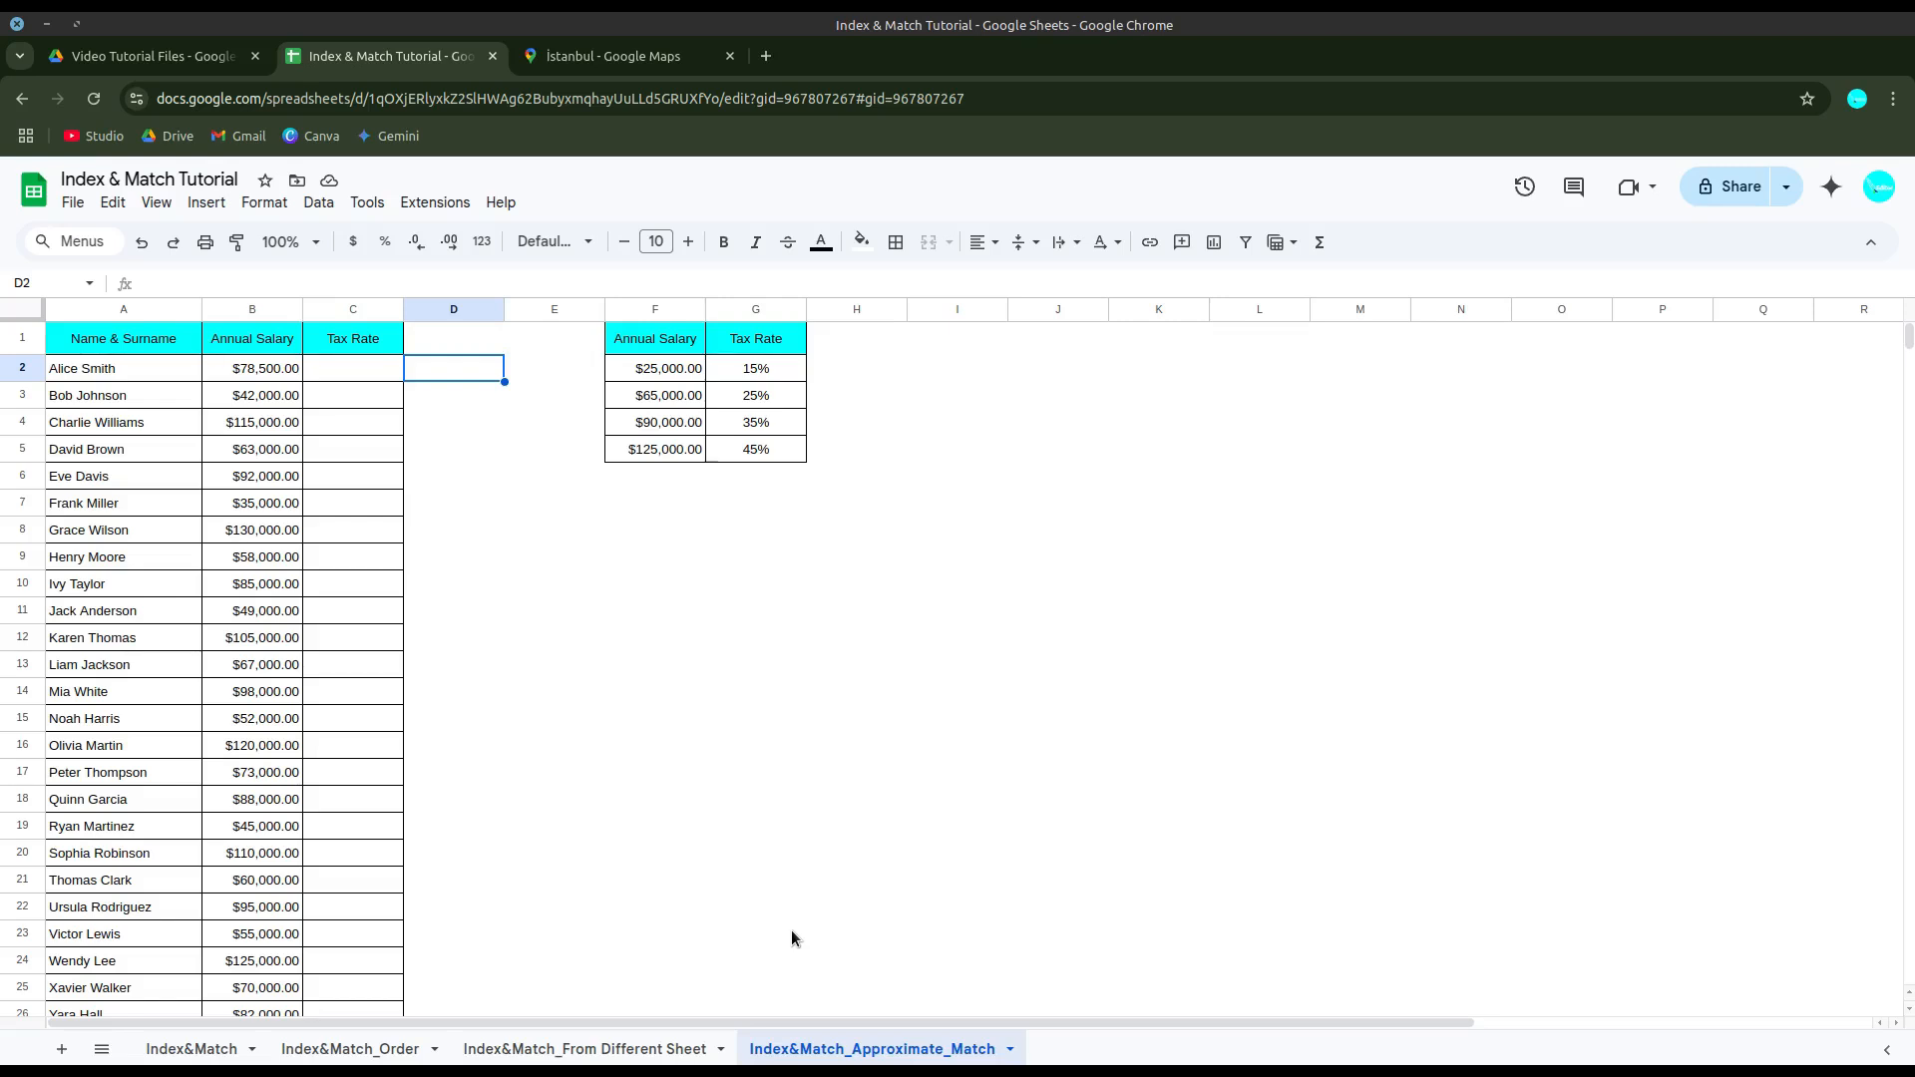
left_click(337, 373)
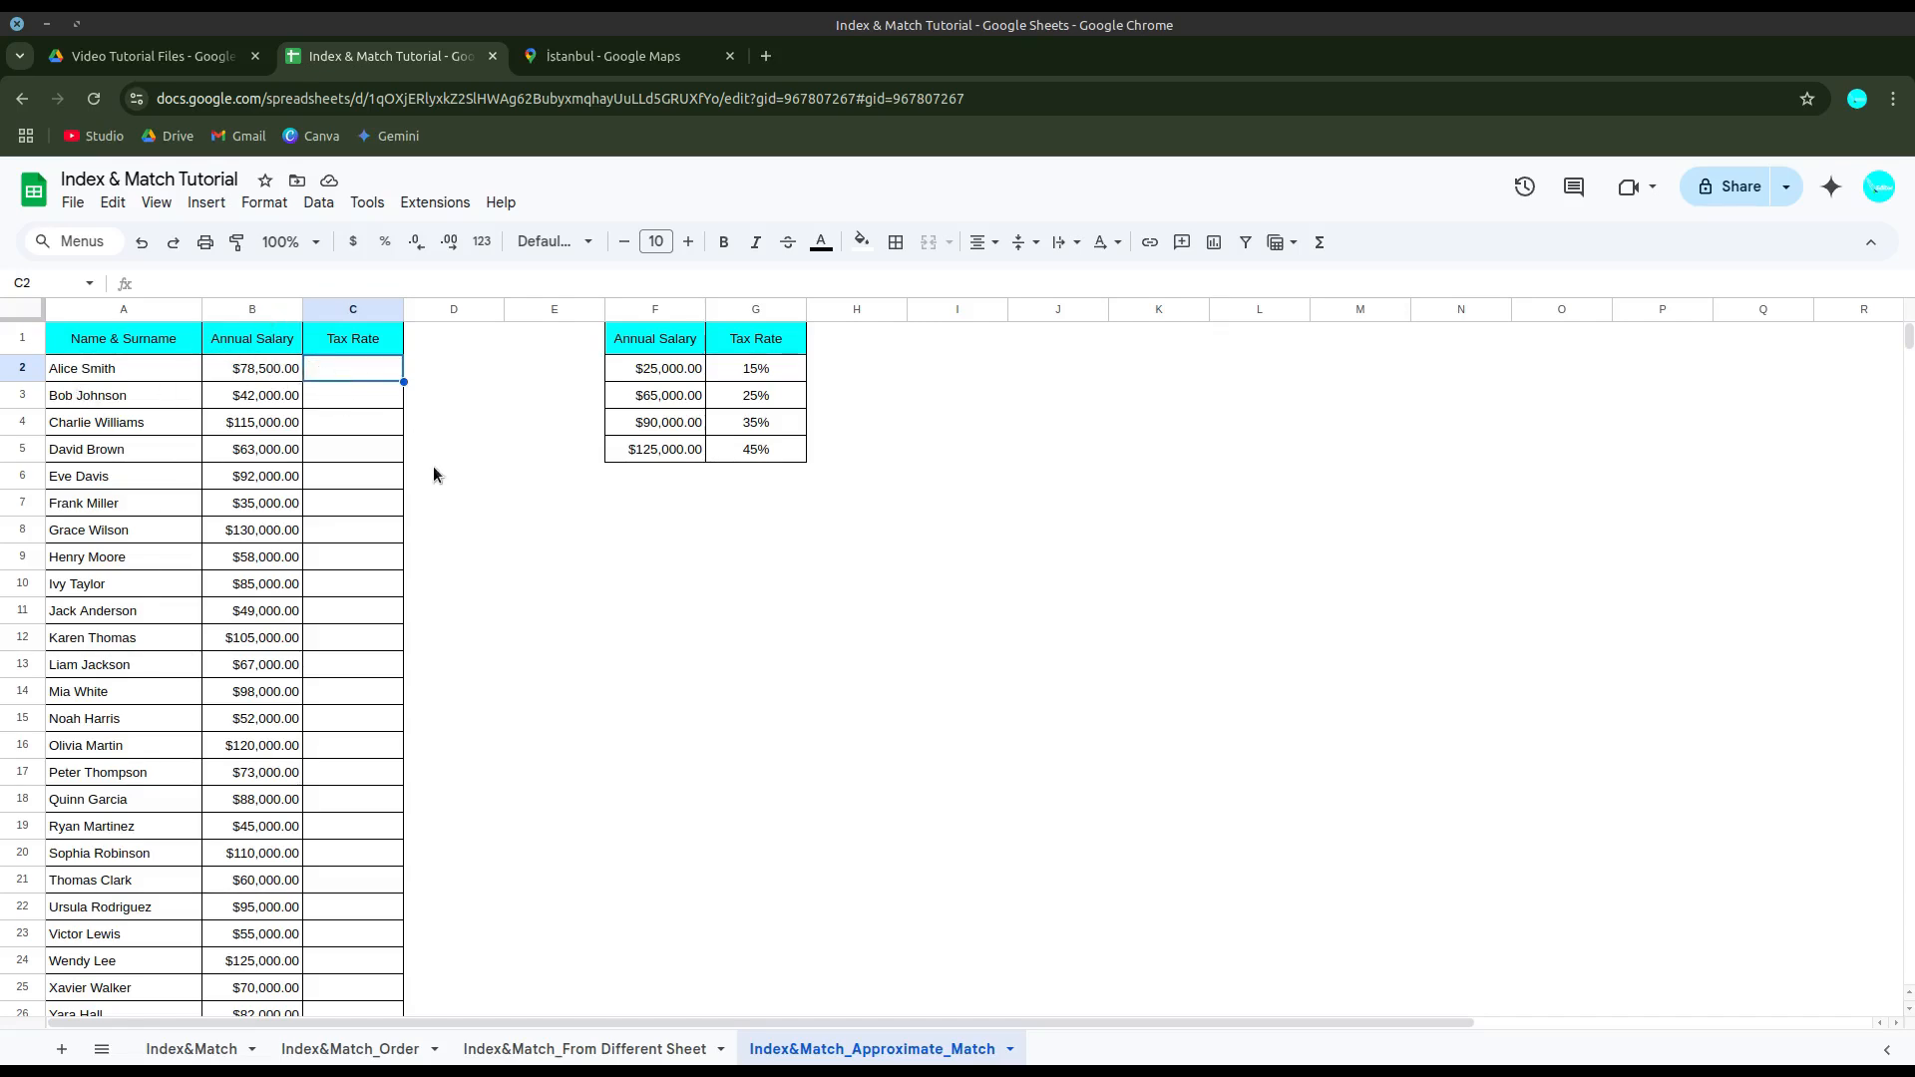
type("=")
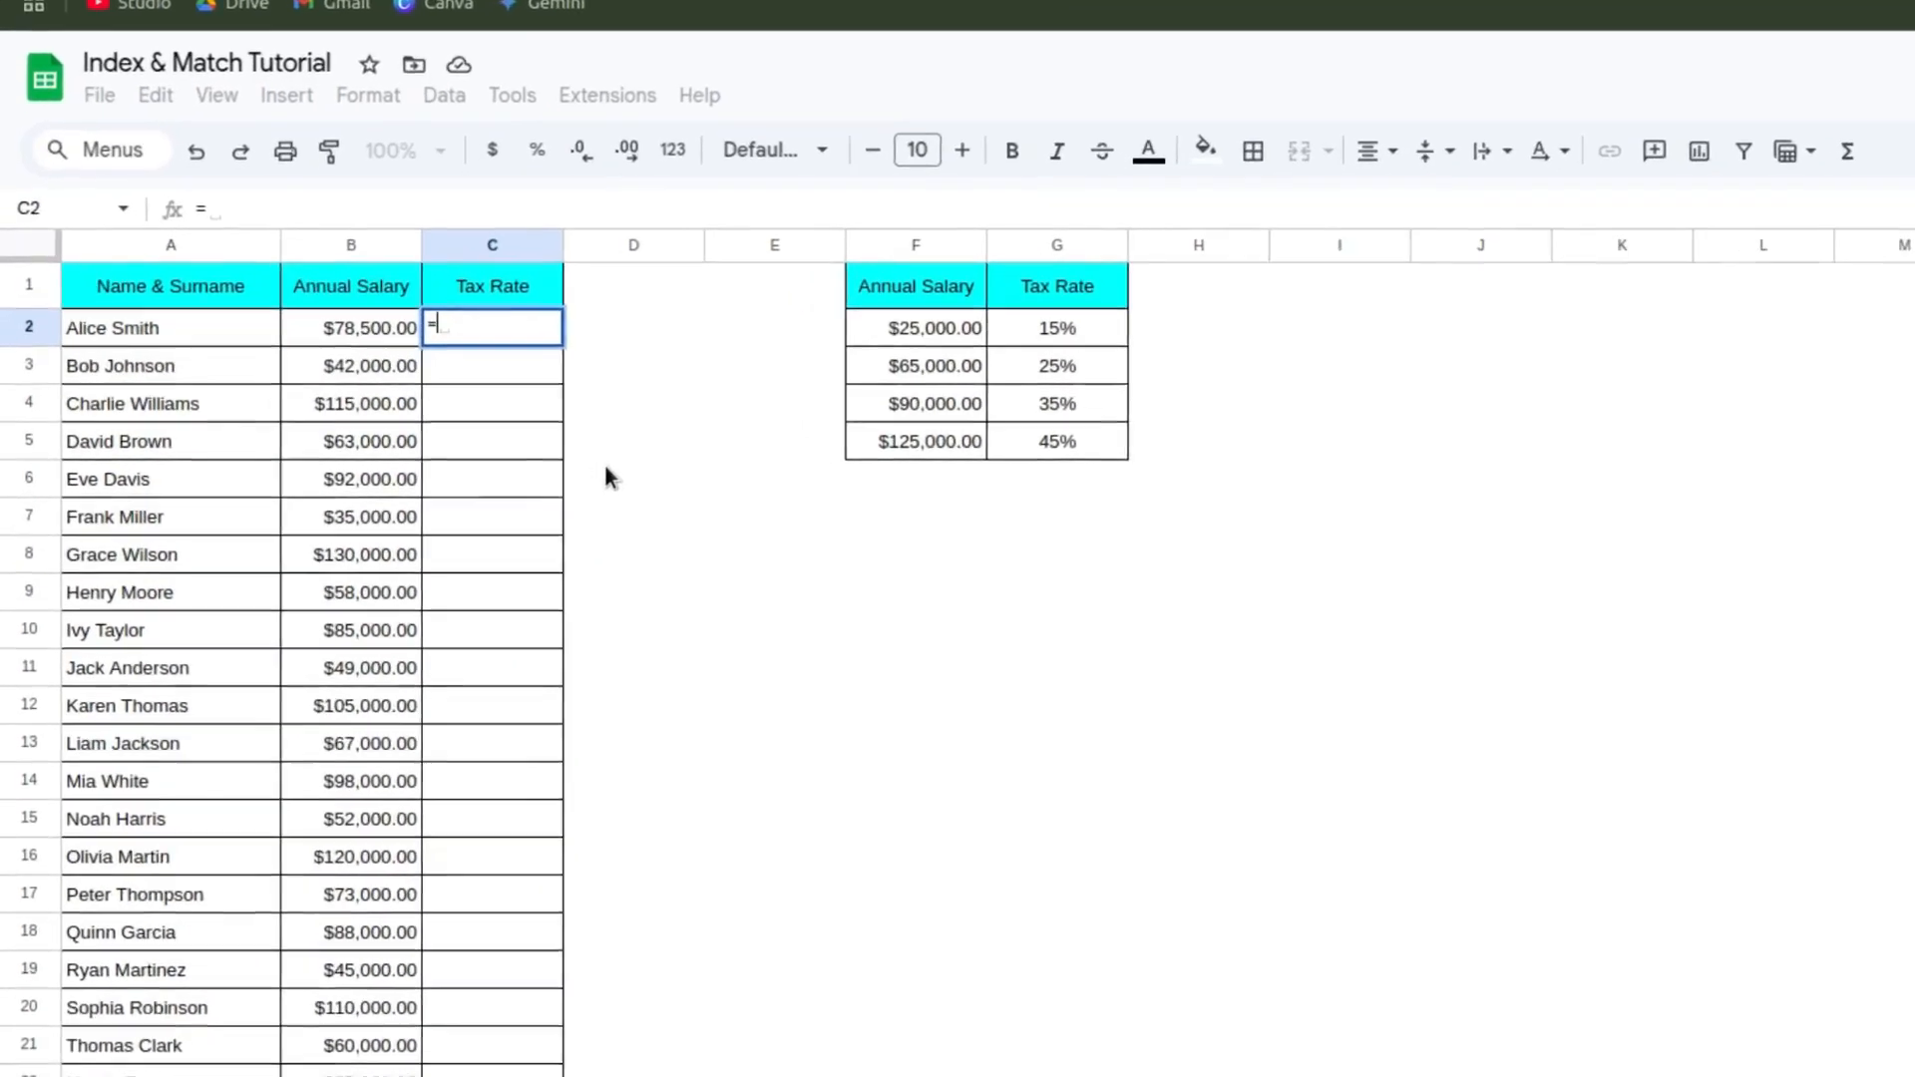
type("index")
key("Tab")
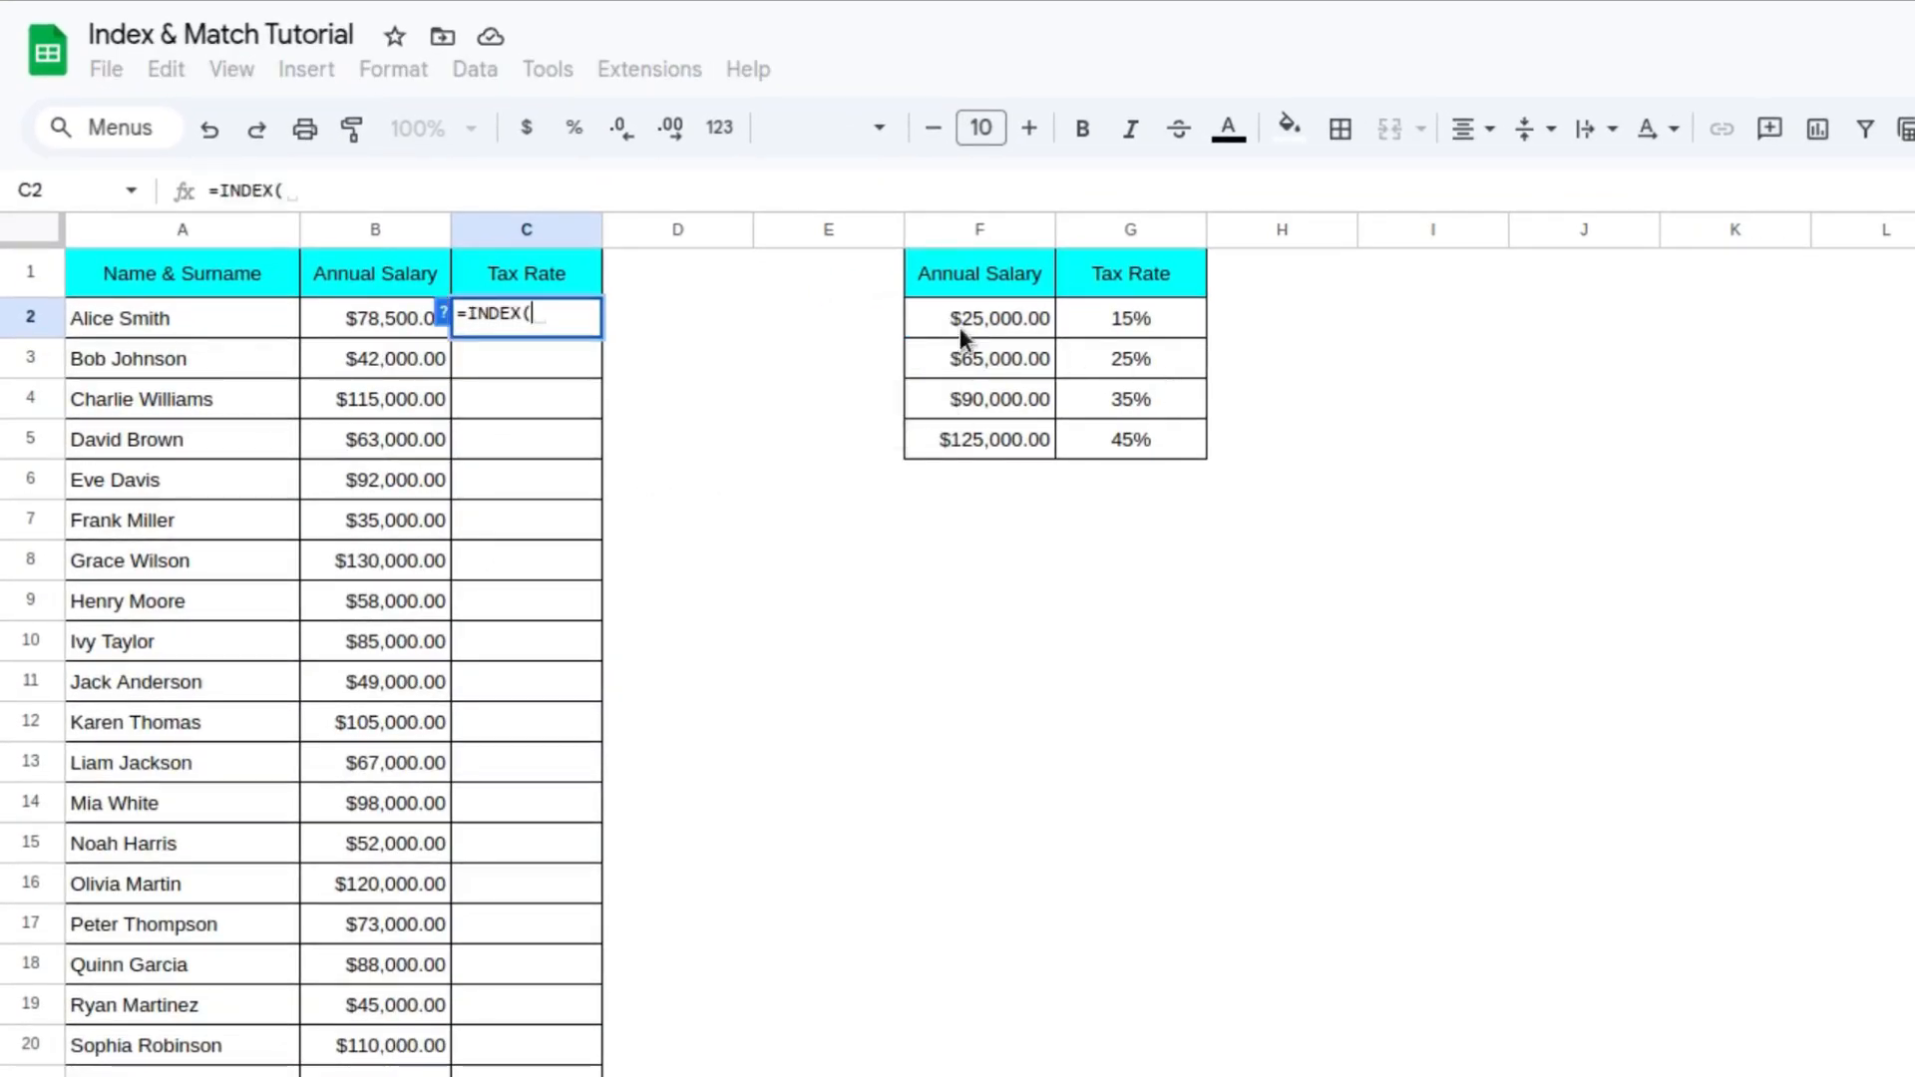
left_click_drag(953, 324, 1119, 445)
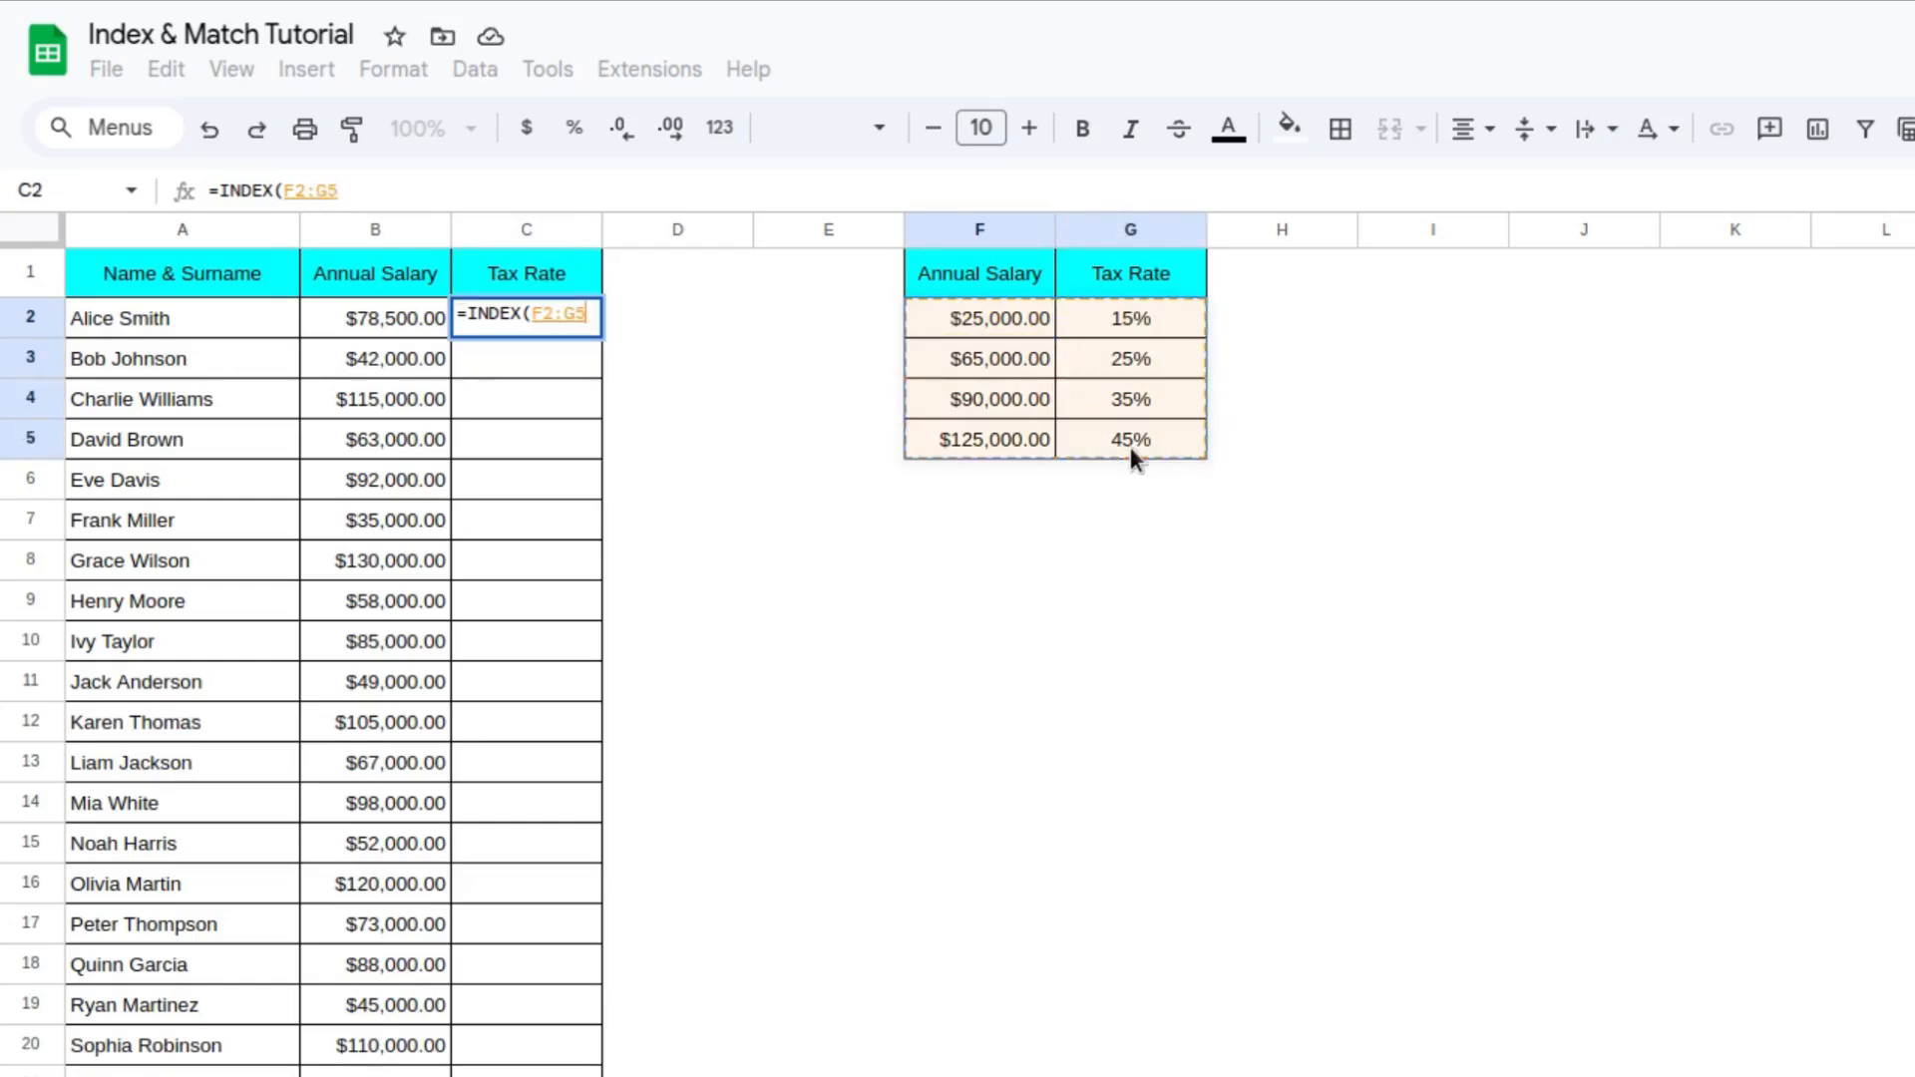
key("F4")
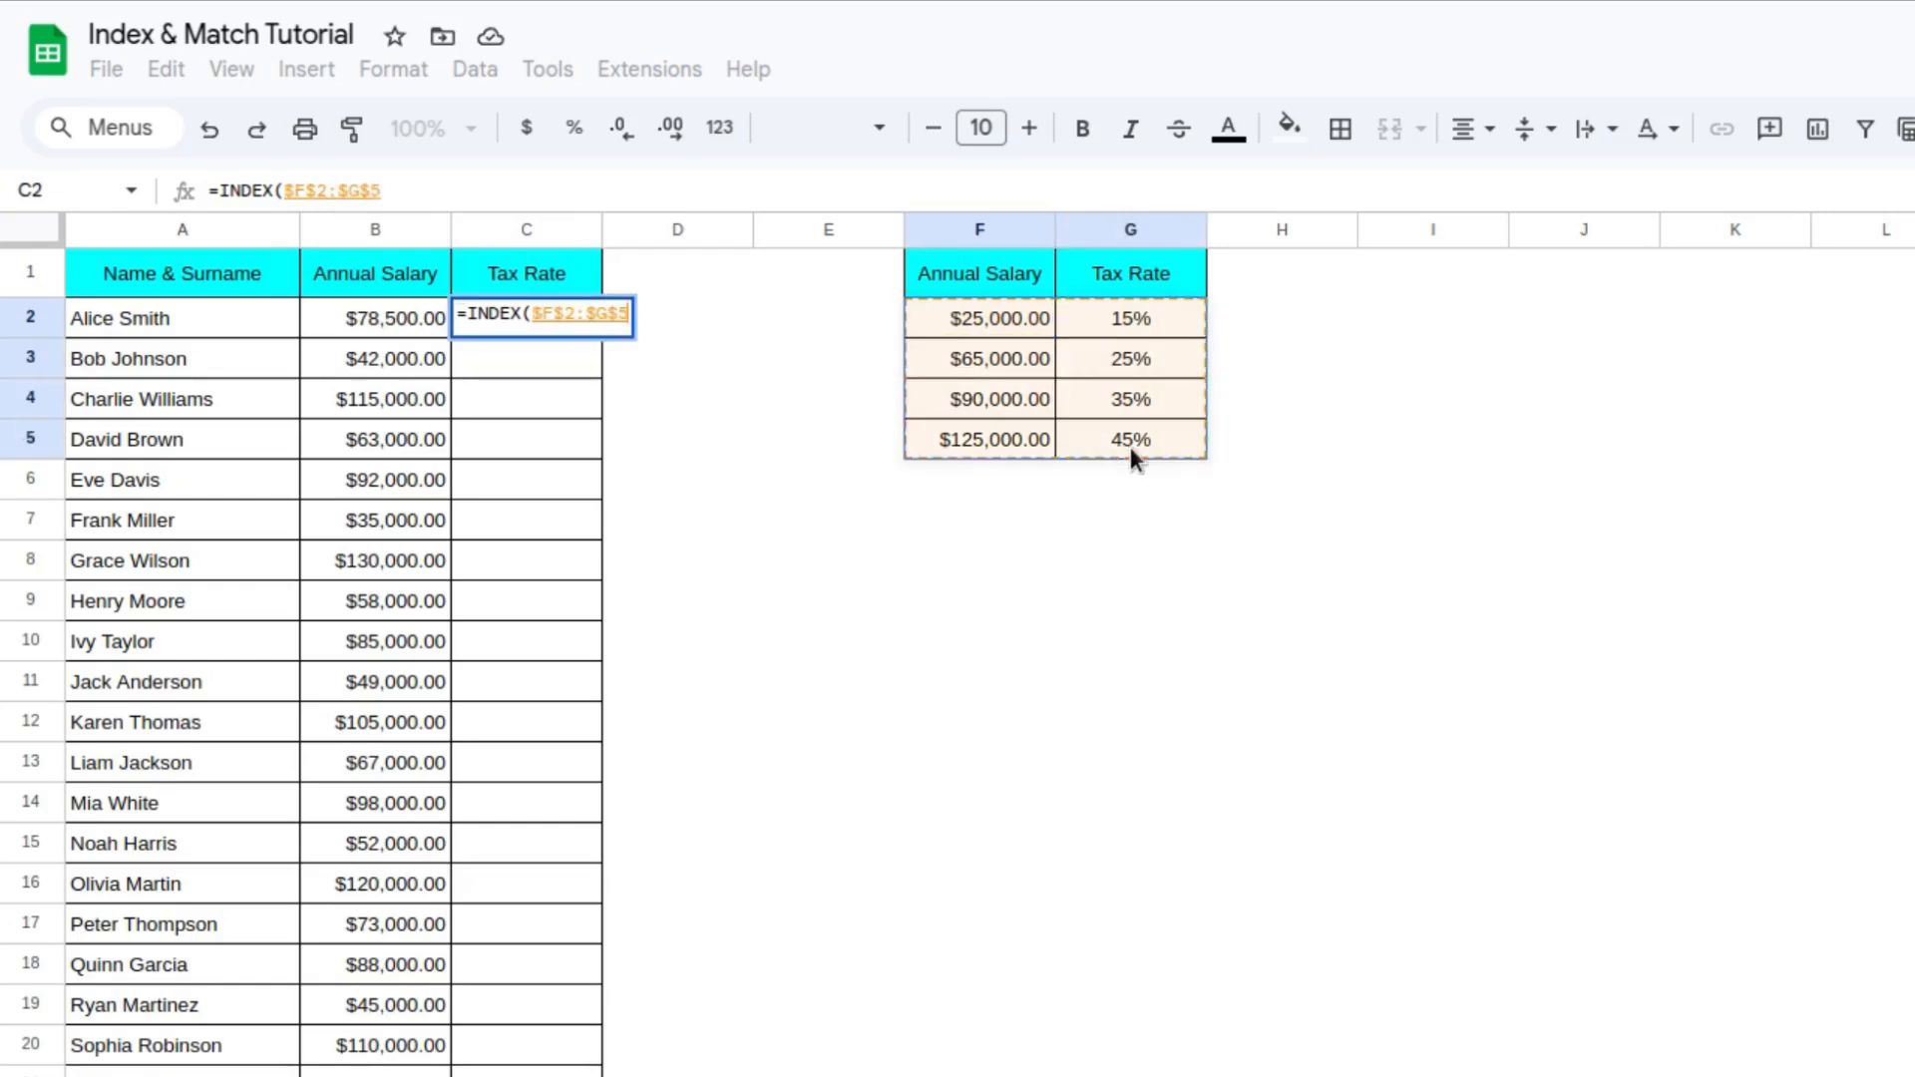
type(",")
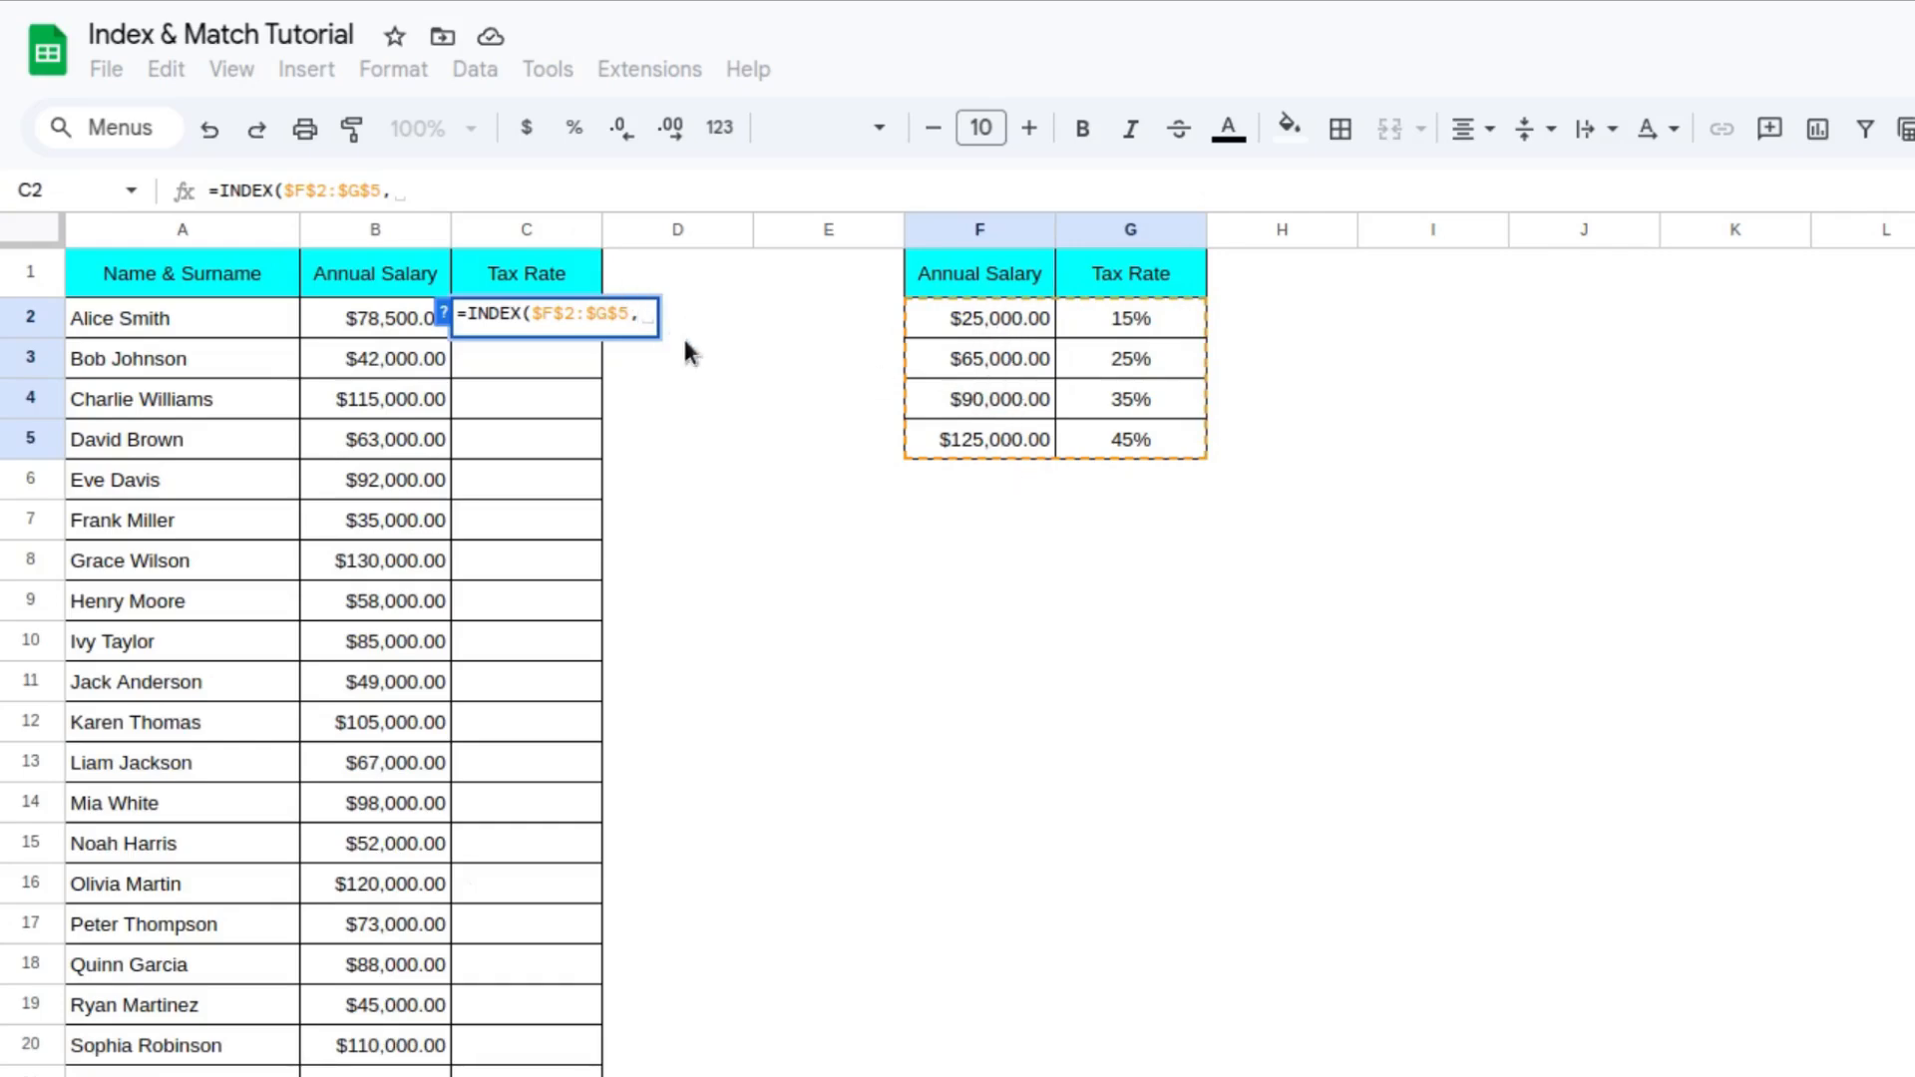
Step: Add a MATCH as the INDEX row argument in C2, with salary cell B2 as its search key
type("match")
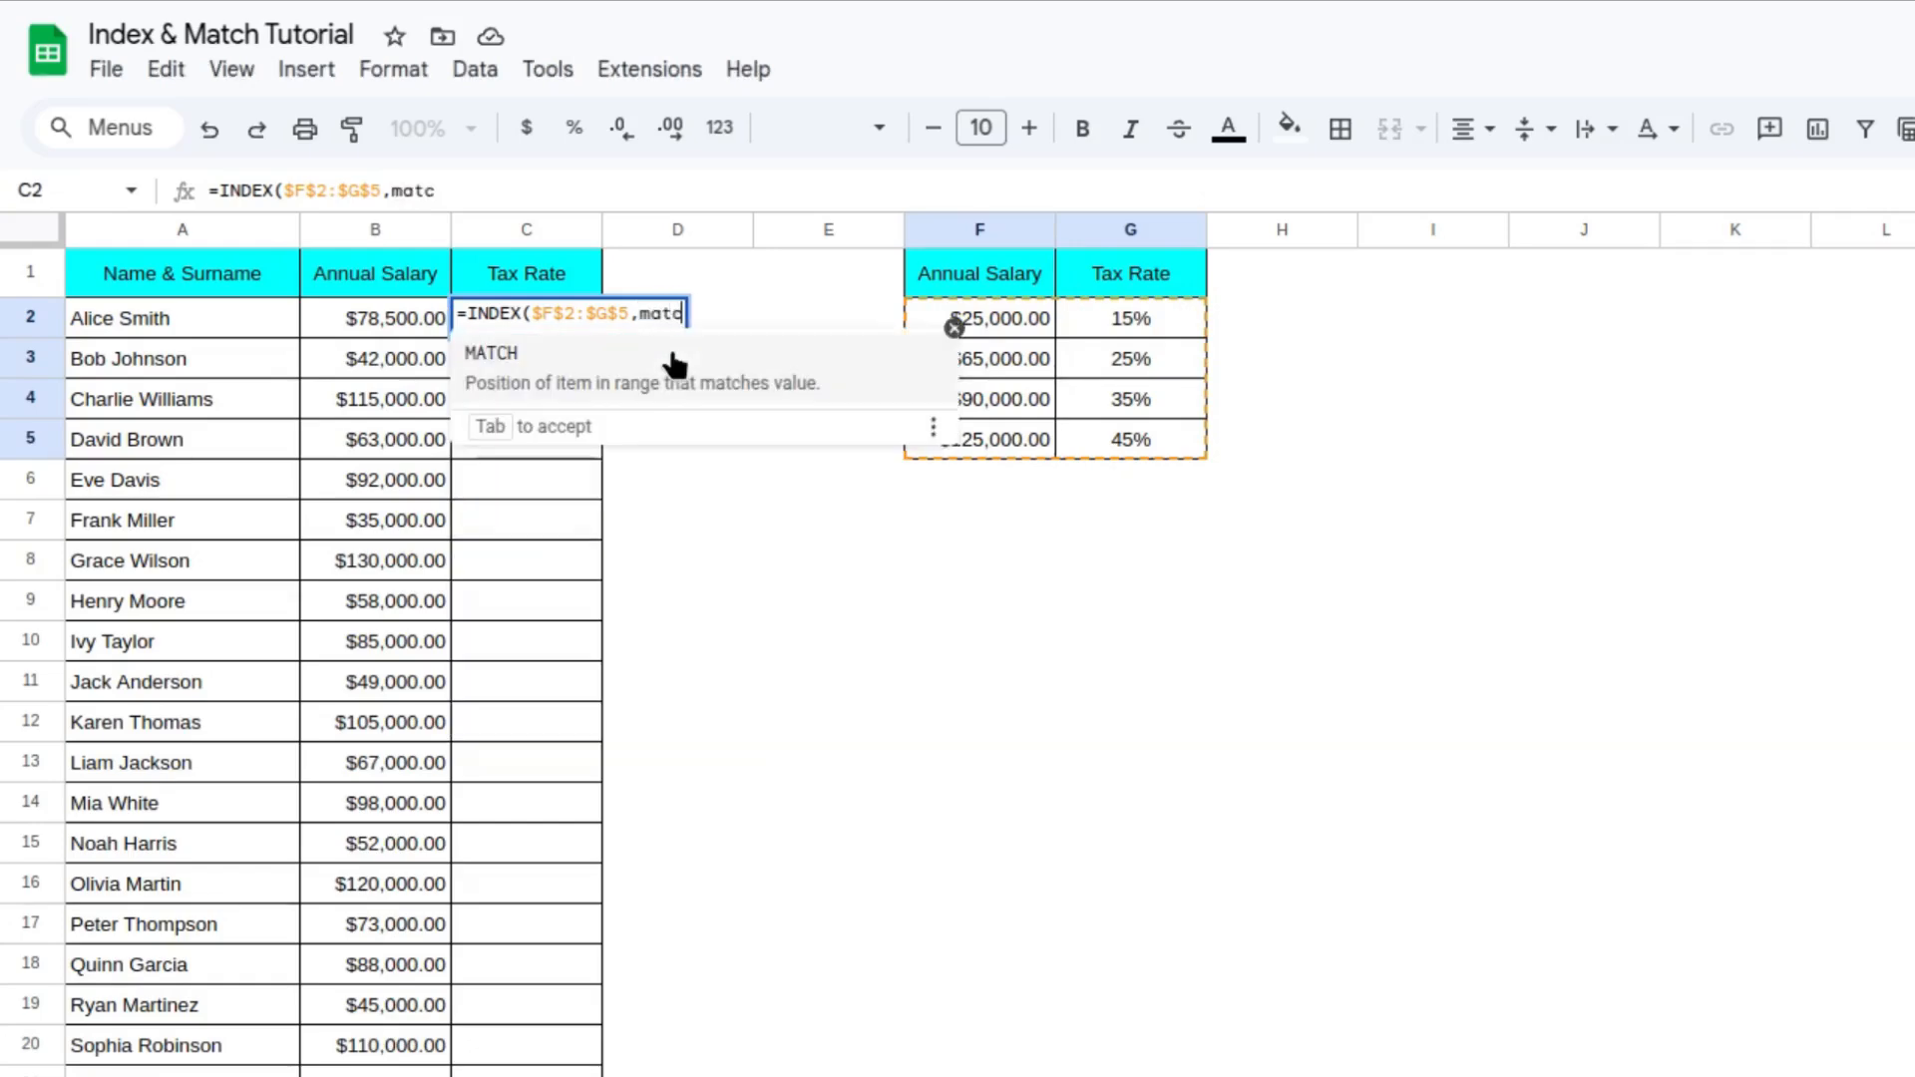
left_click(673, 364)
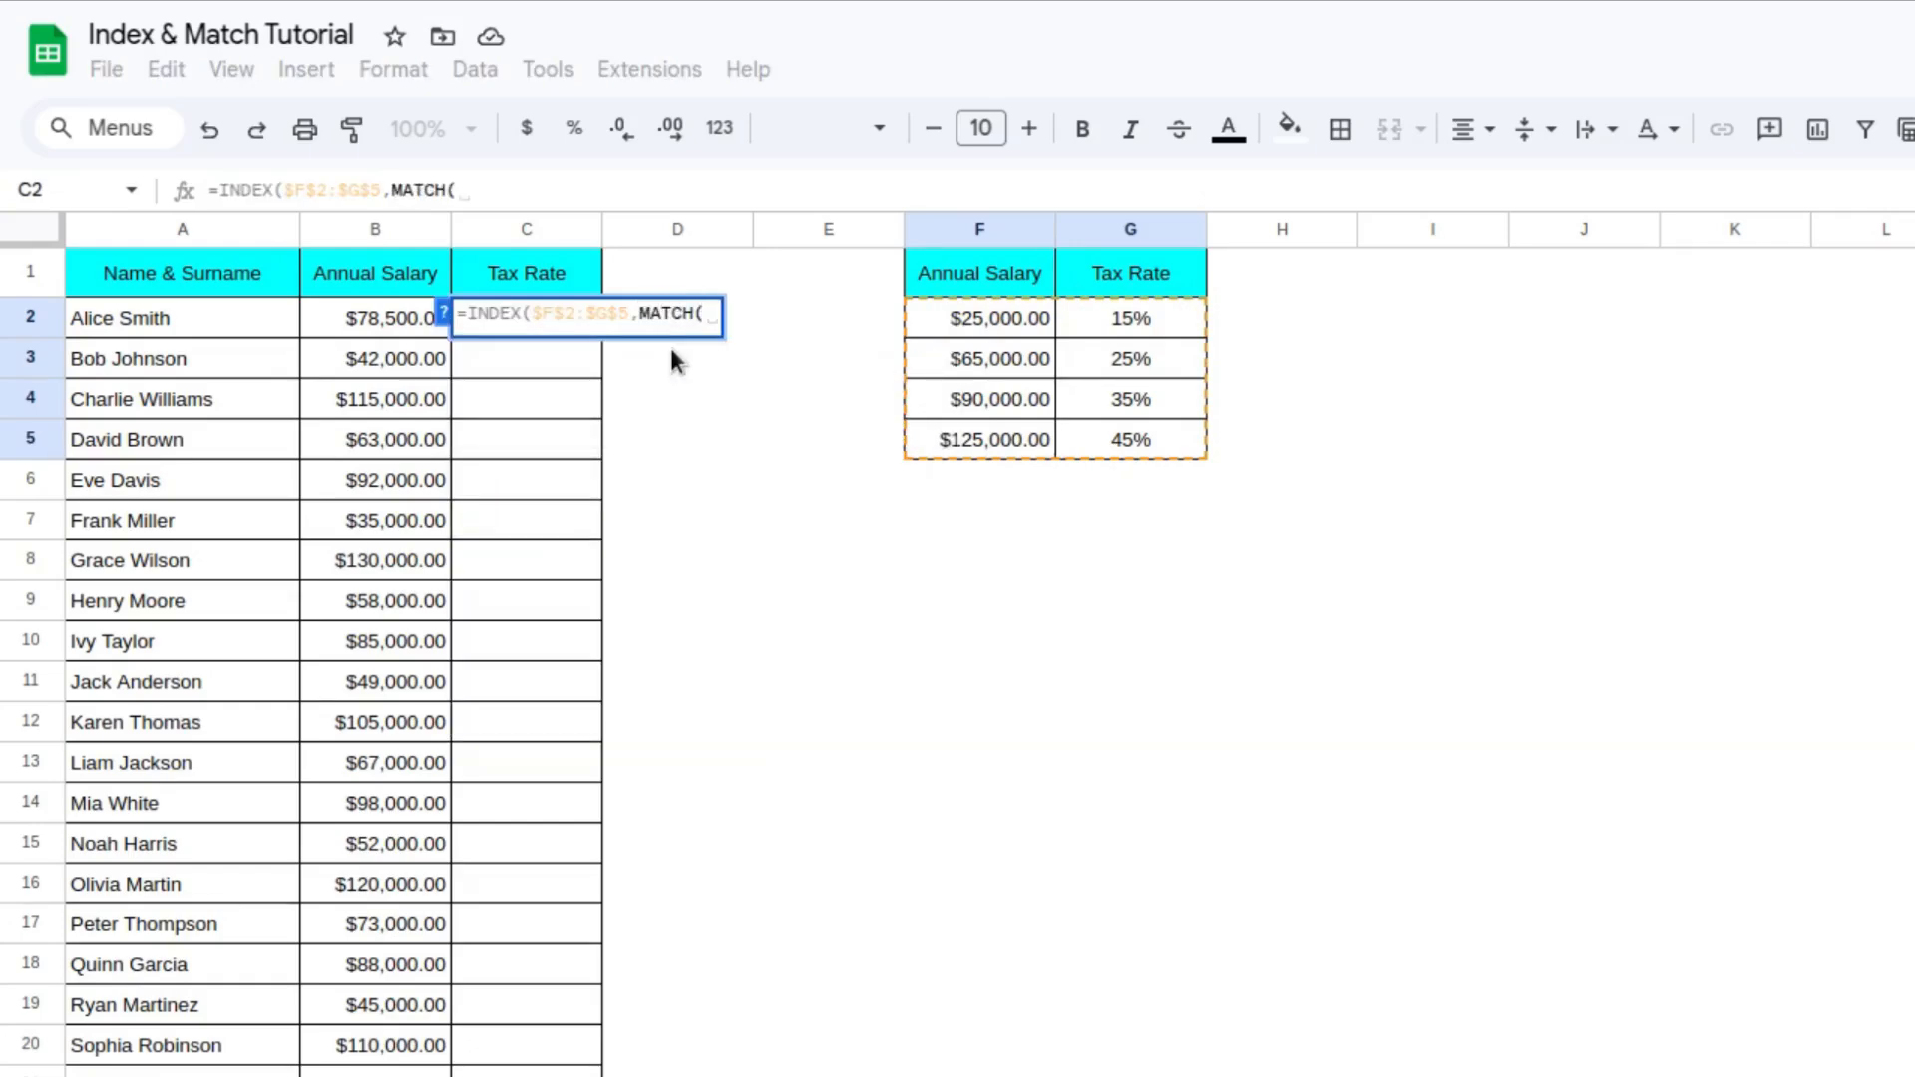
left_click(357, 320)
type(",")
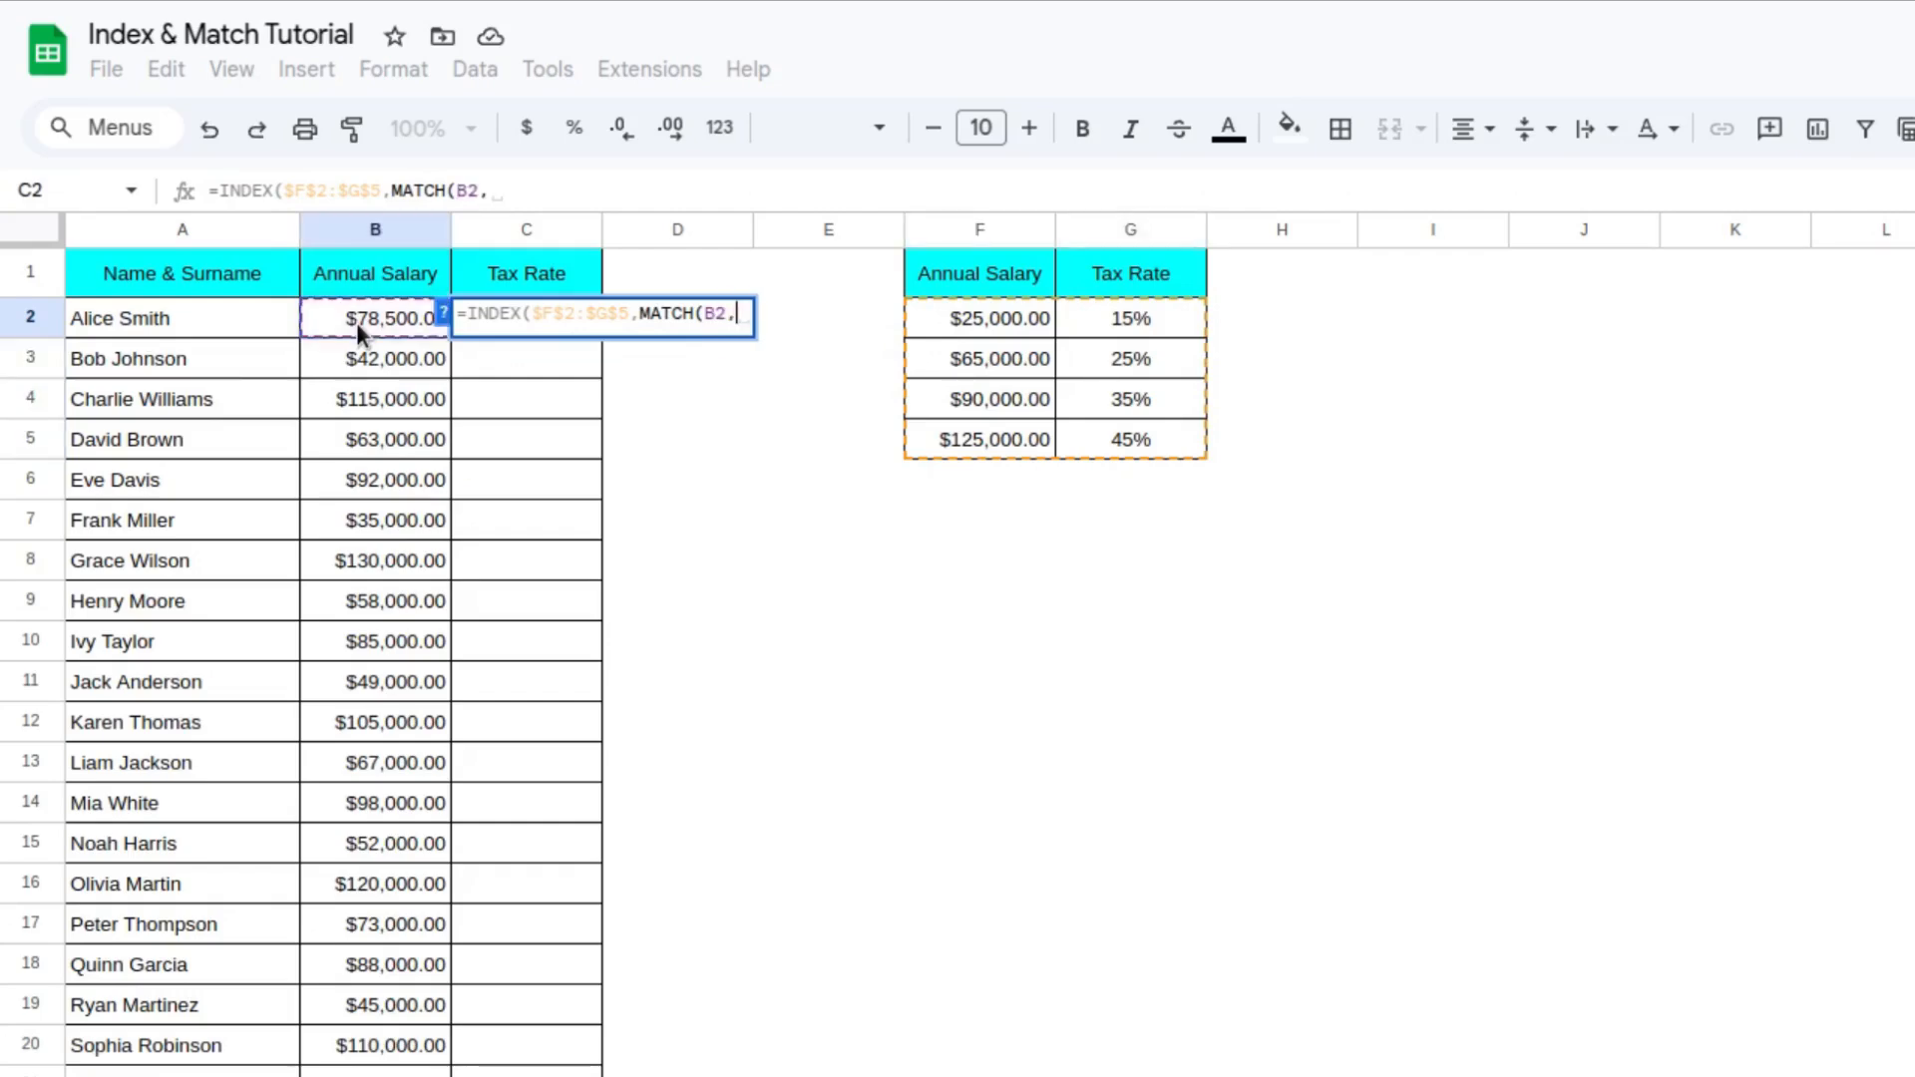
Step: Set the row MATCH's range to $F$2:$F$5 with search type 1, and close the MATCH
left_click(1009, 333)
left_click_drag(1008, 332, 1011, 441)
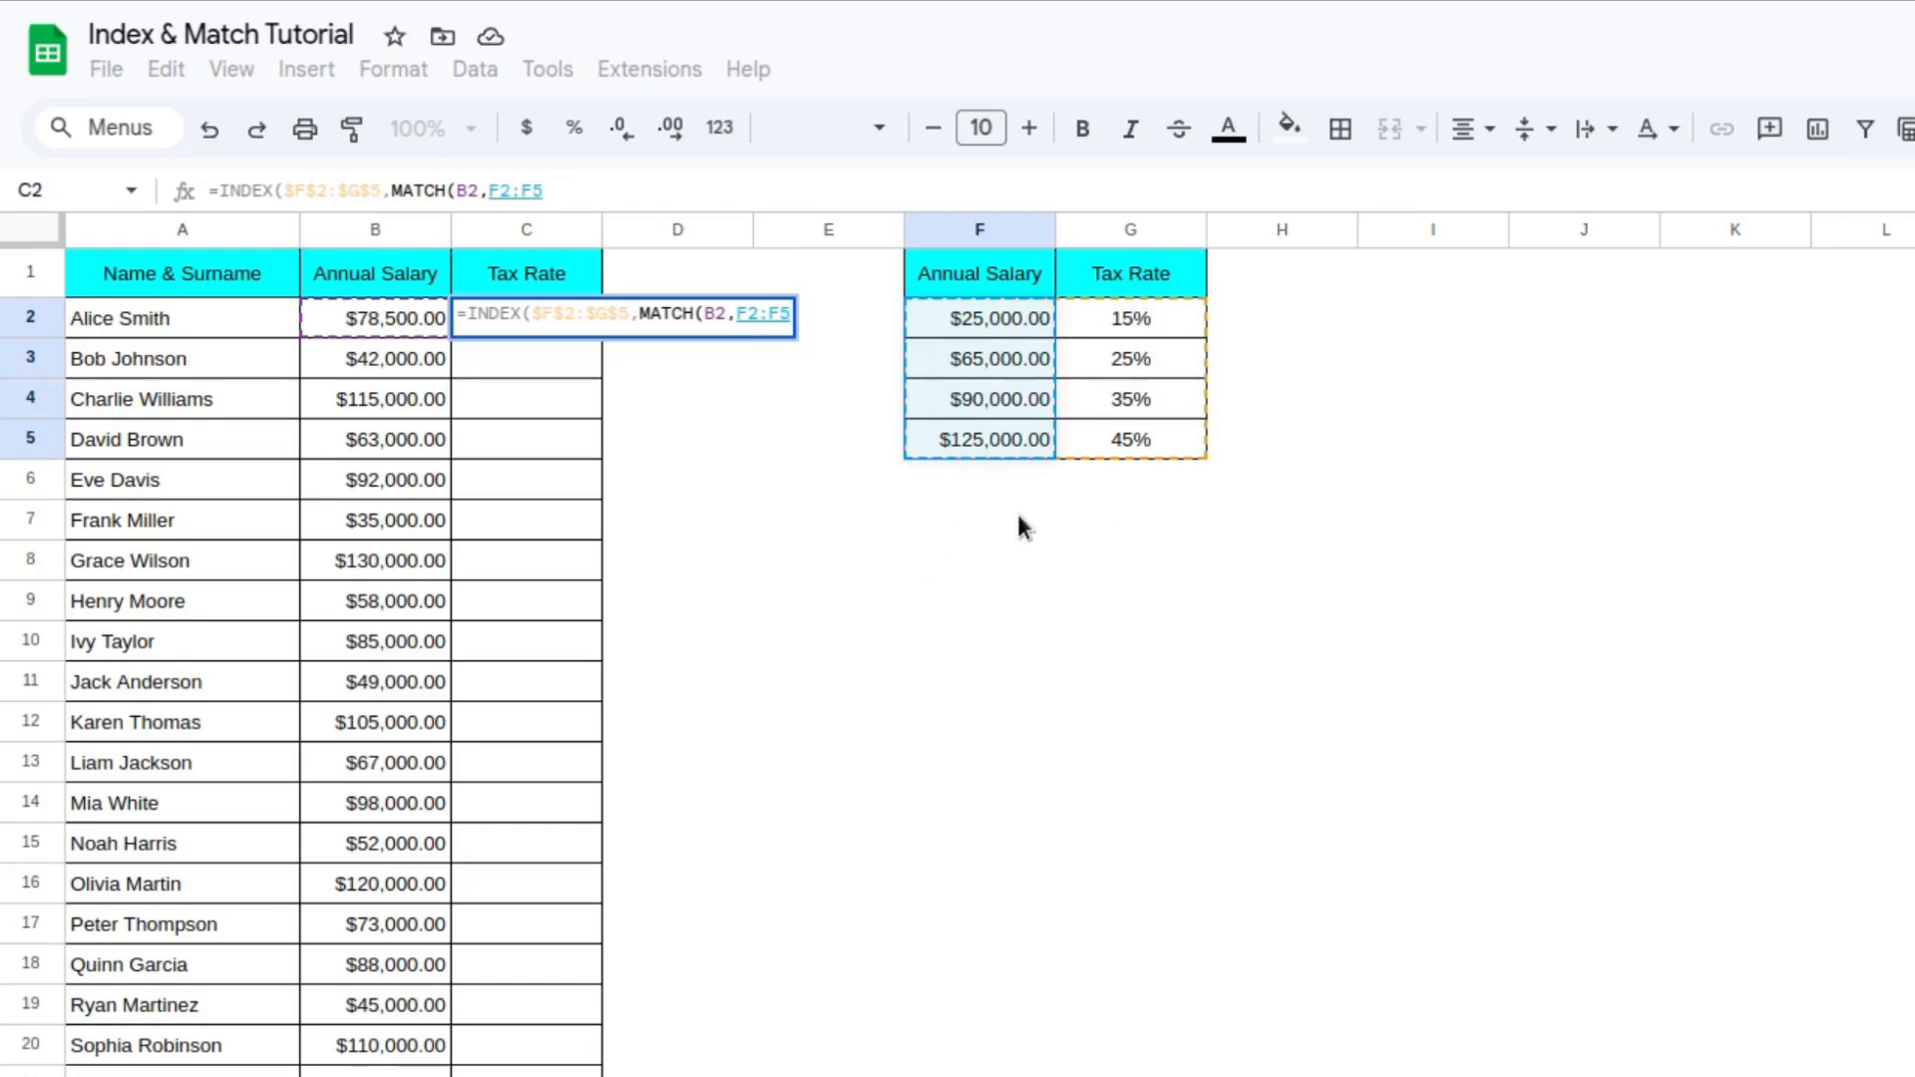
key("F4")
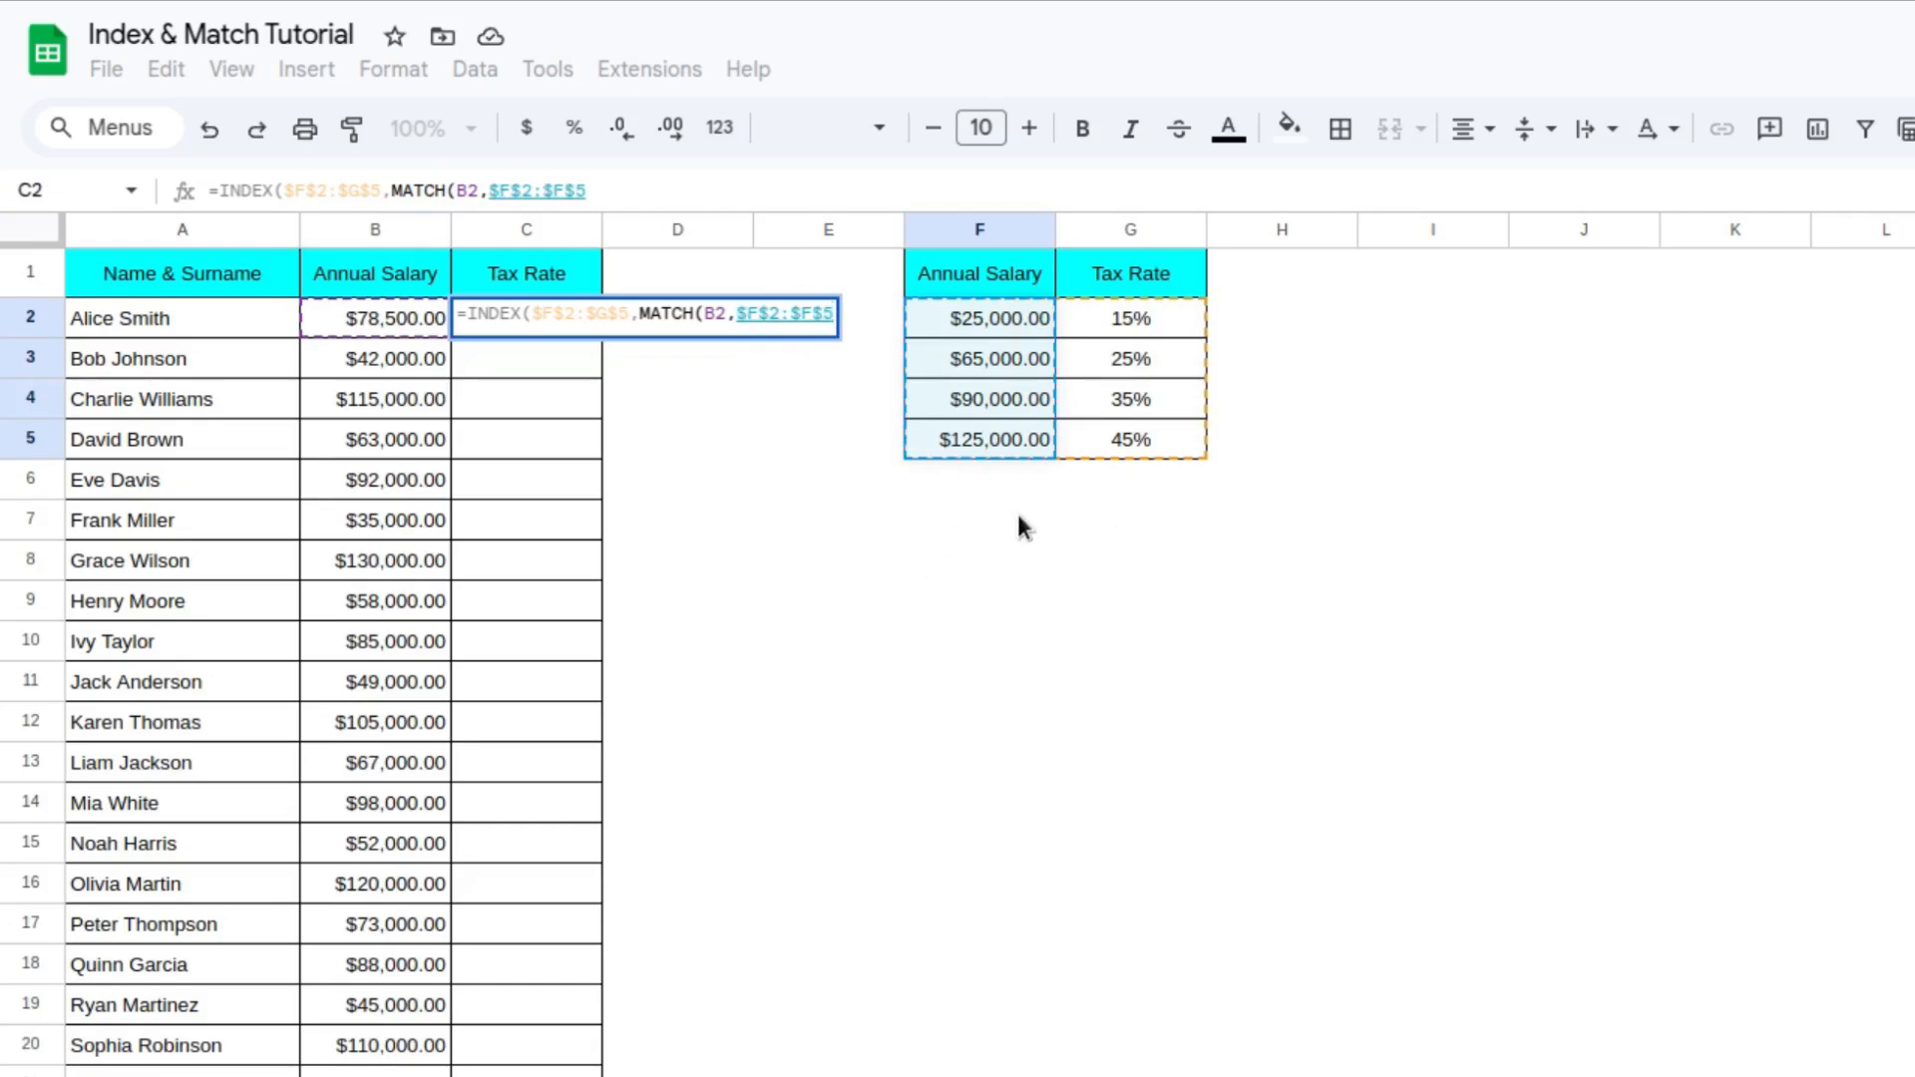
type(",")
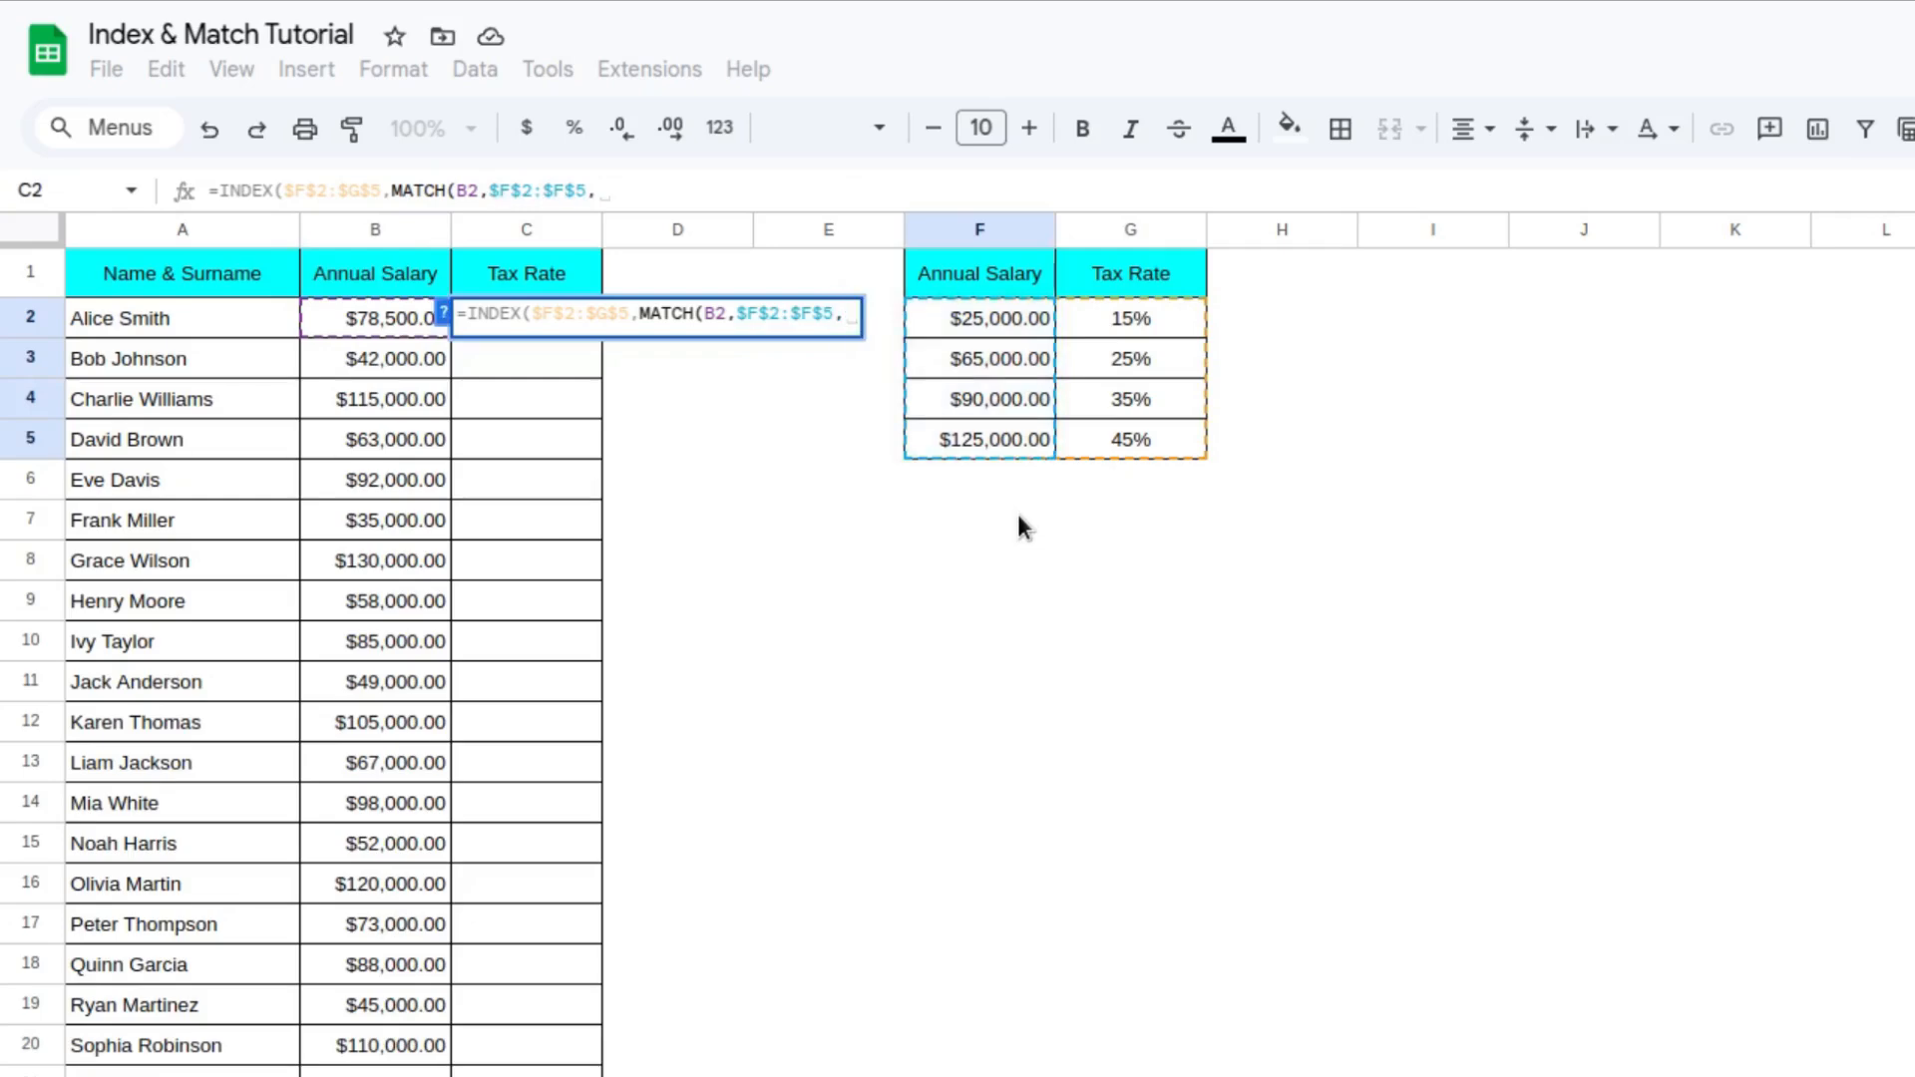
type("1")
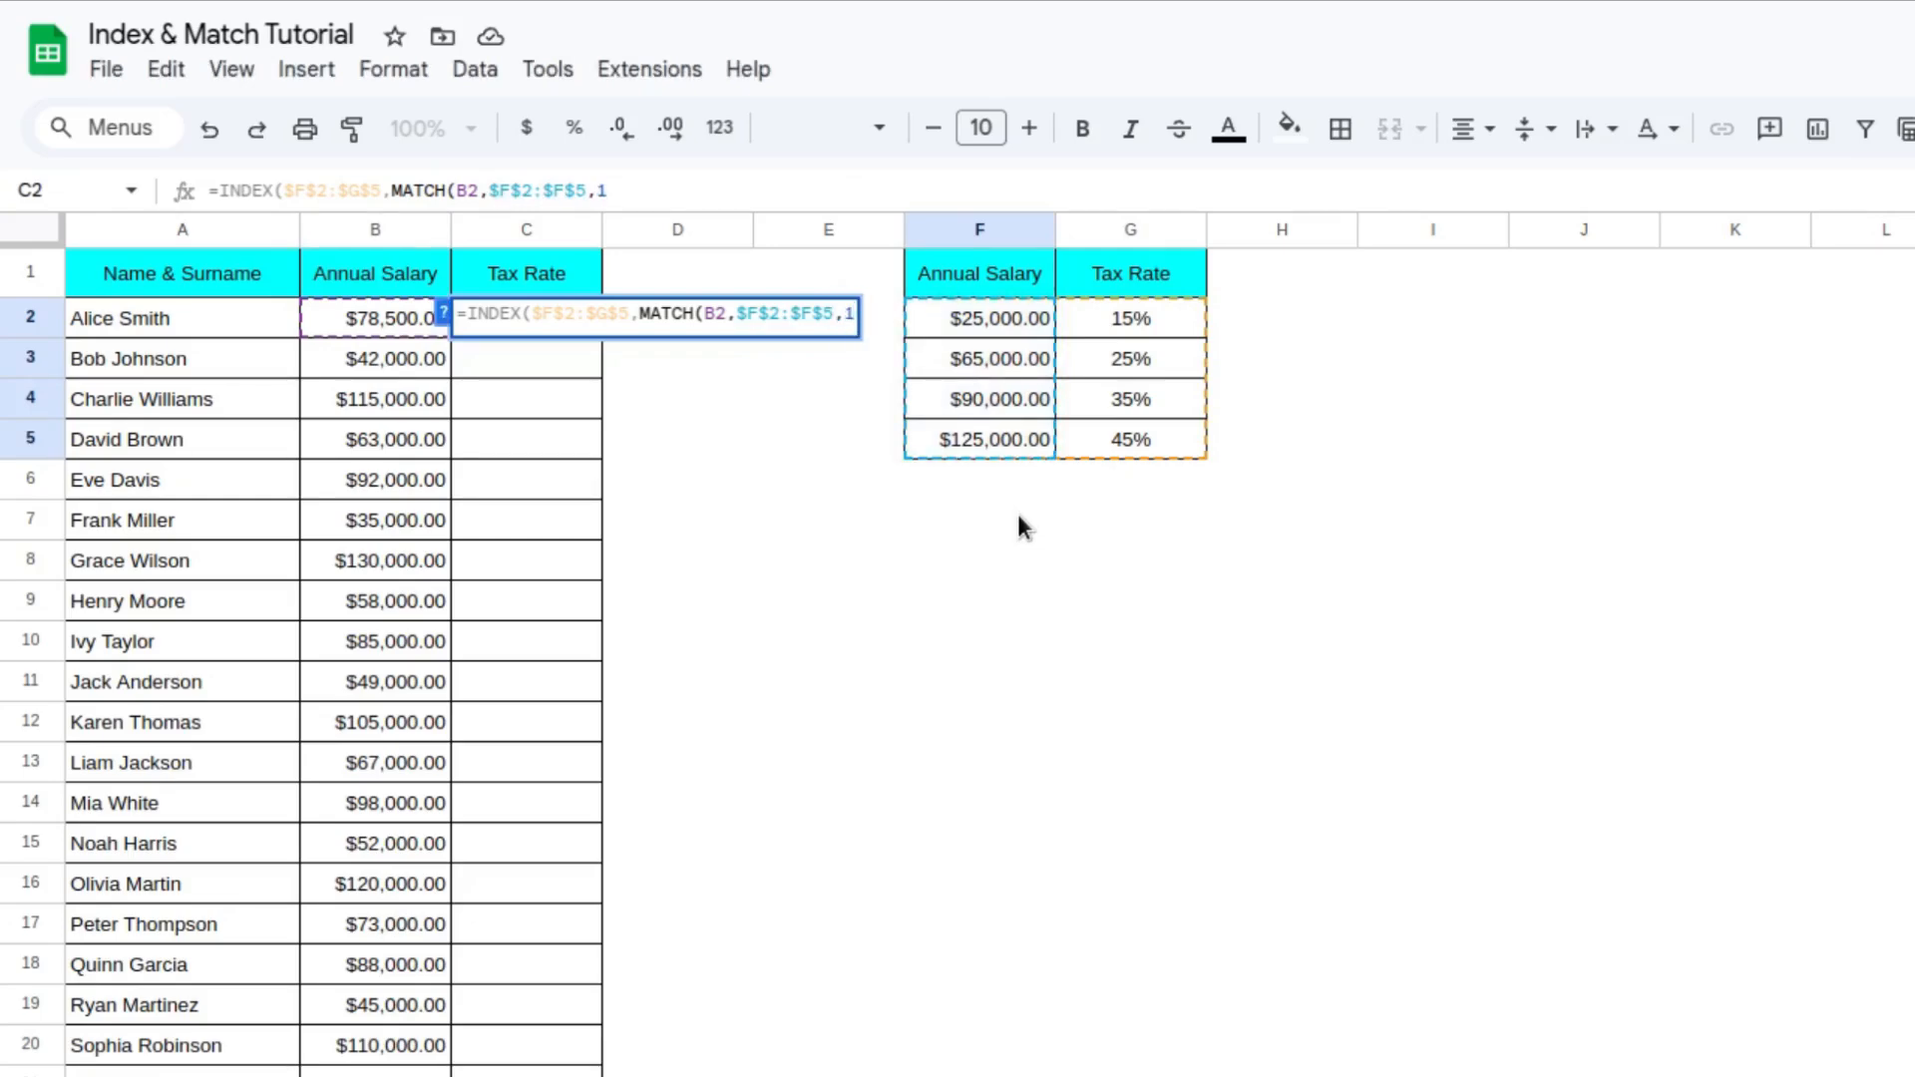
type(")")
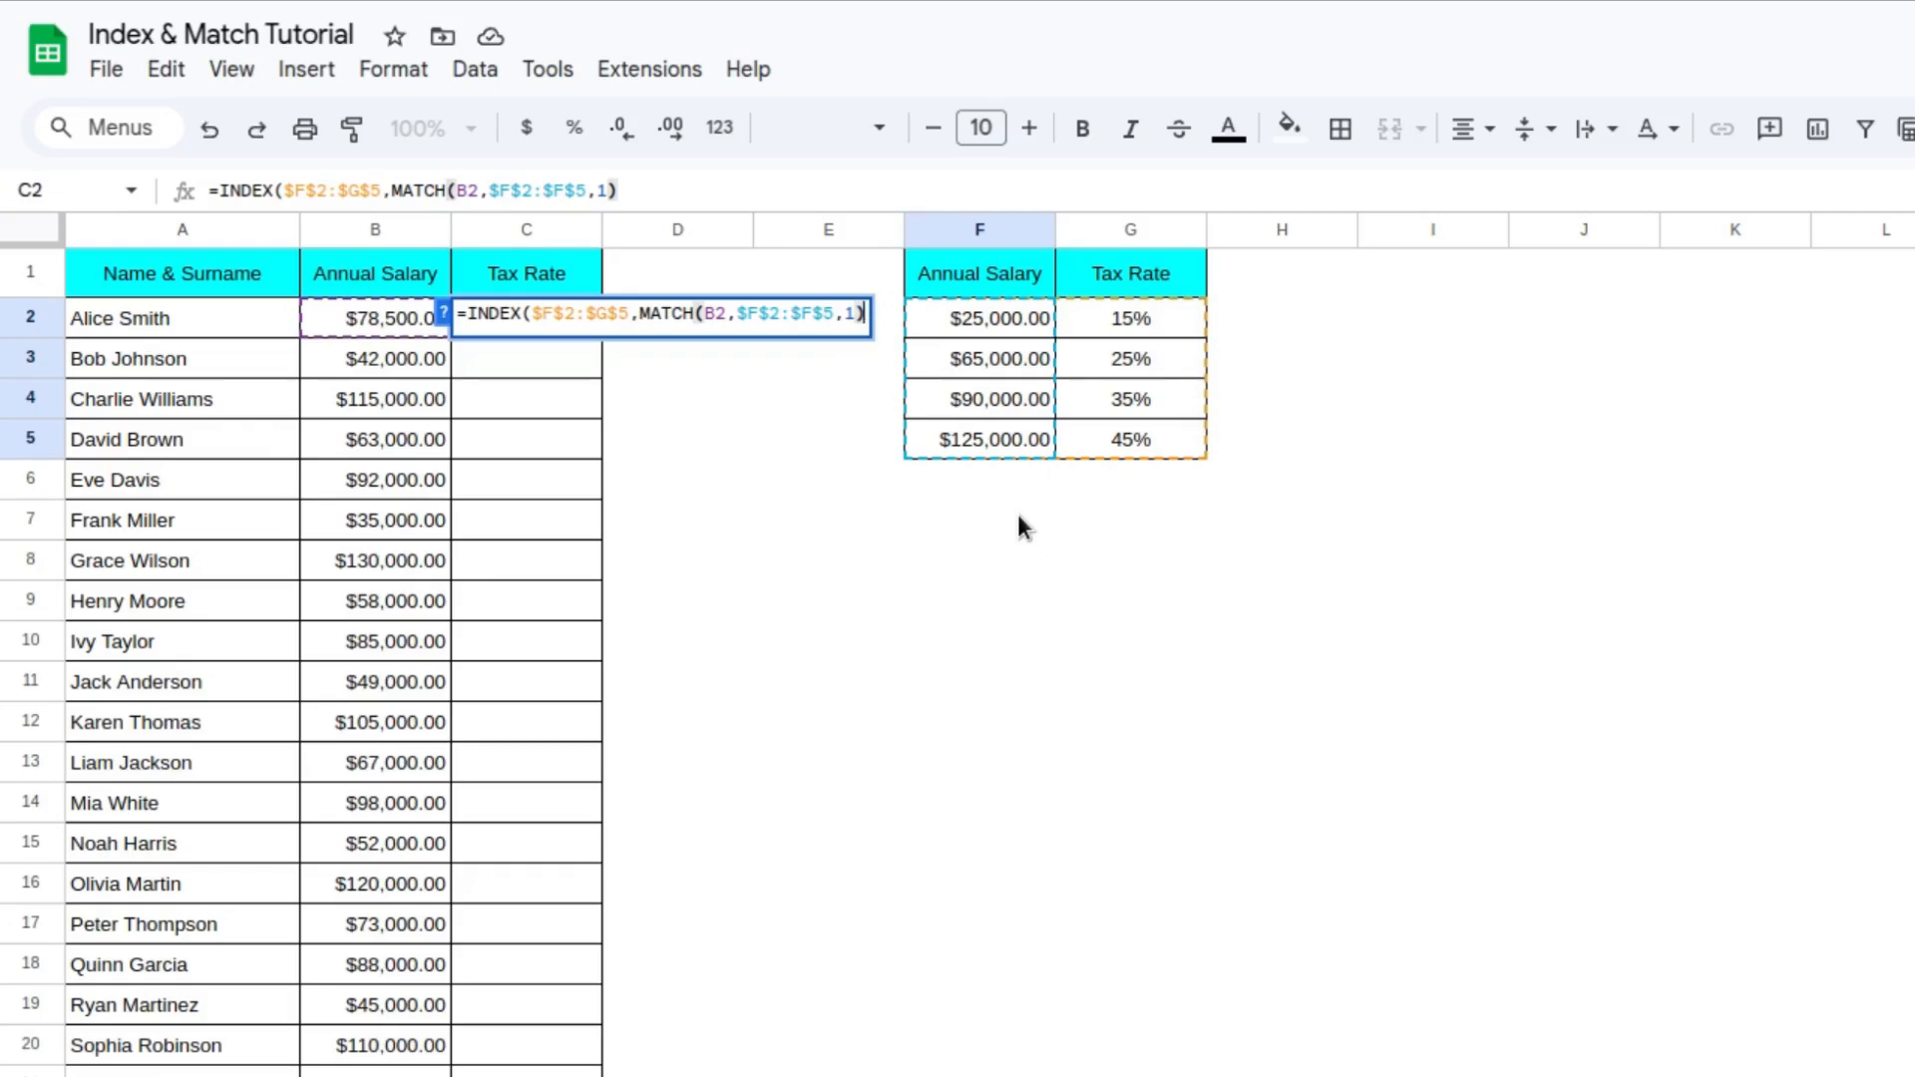
Step: Add a second MATCH as the INDEX column argument in C2, with the Tax Rate header $C$1 as its absolute search key
type(",")
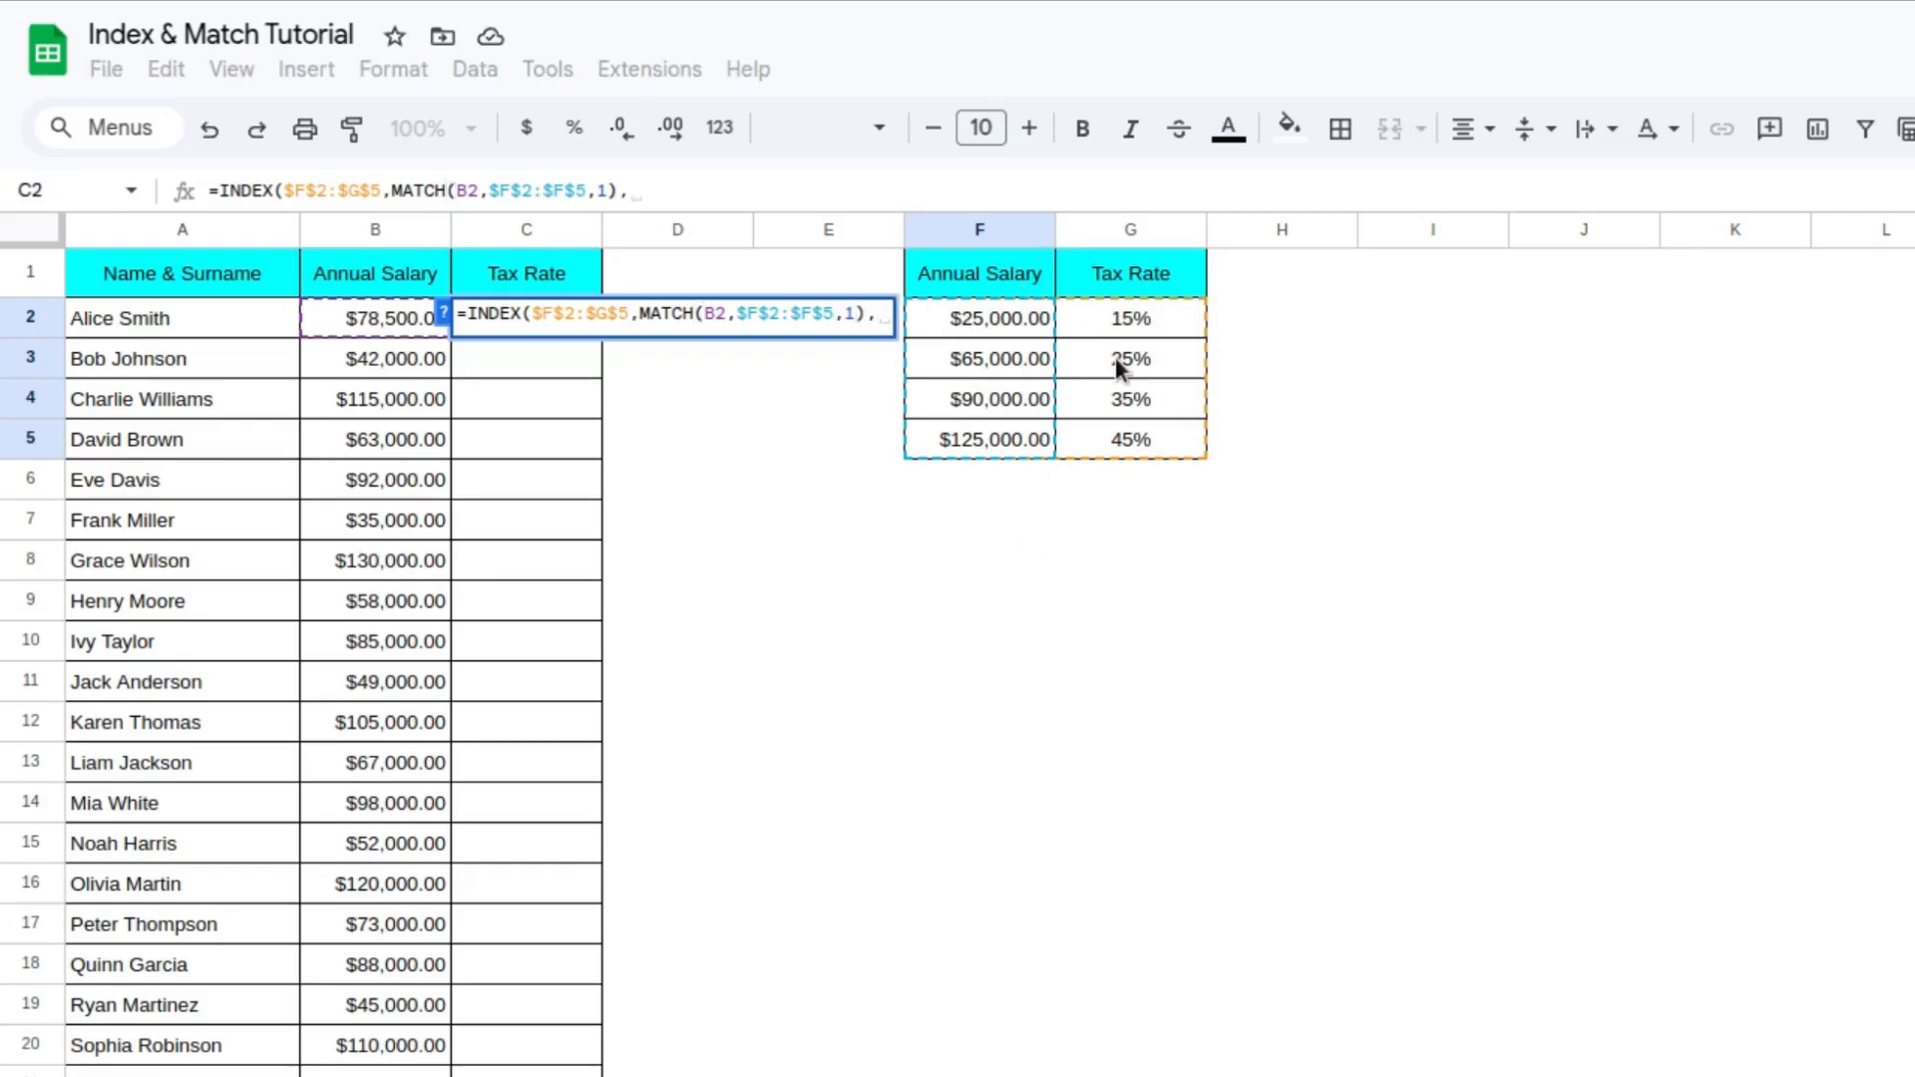
type("match")
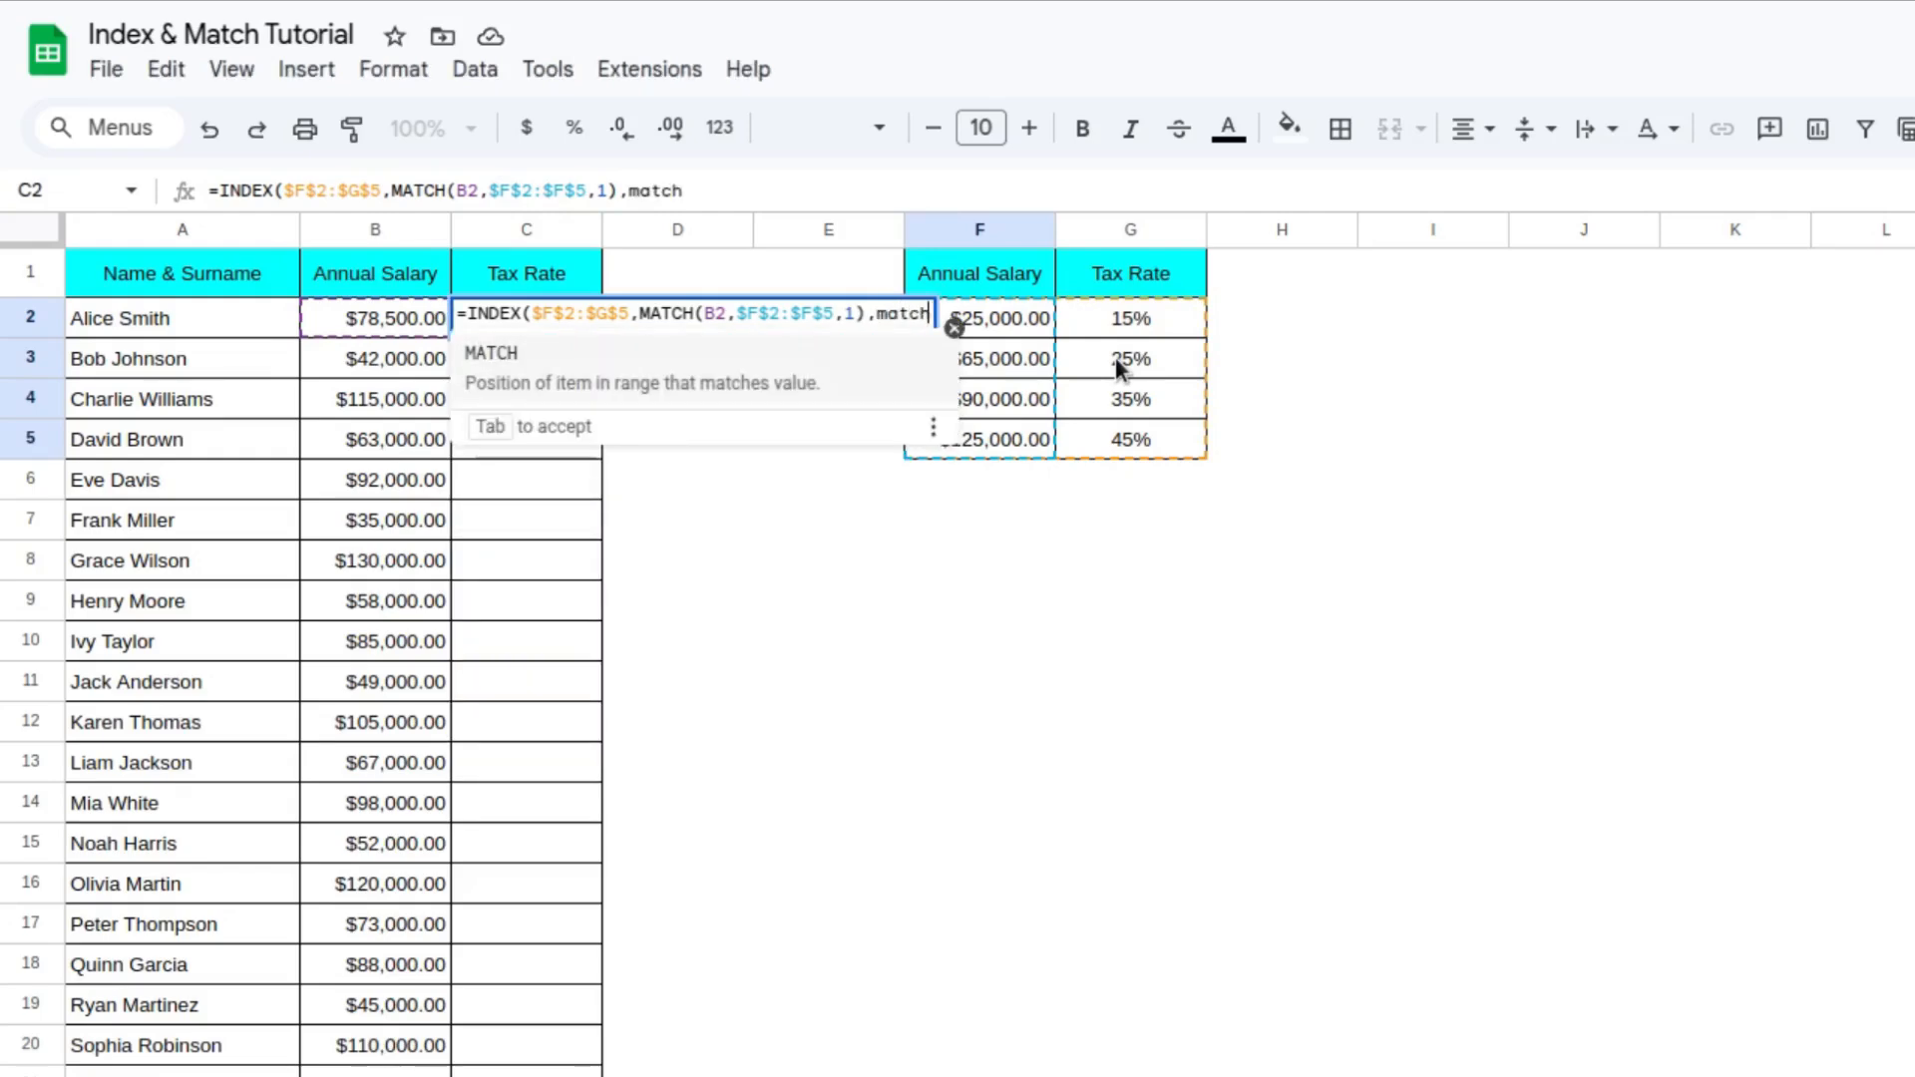
key("Tab")
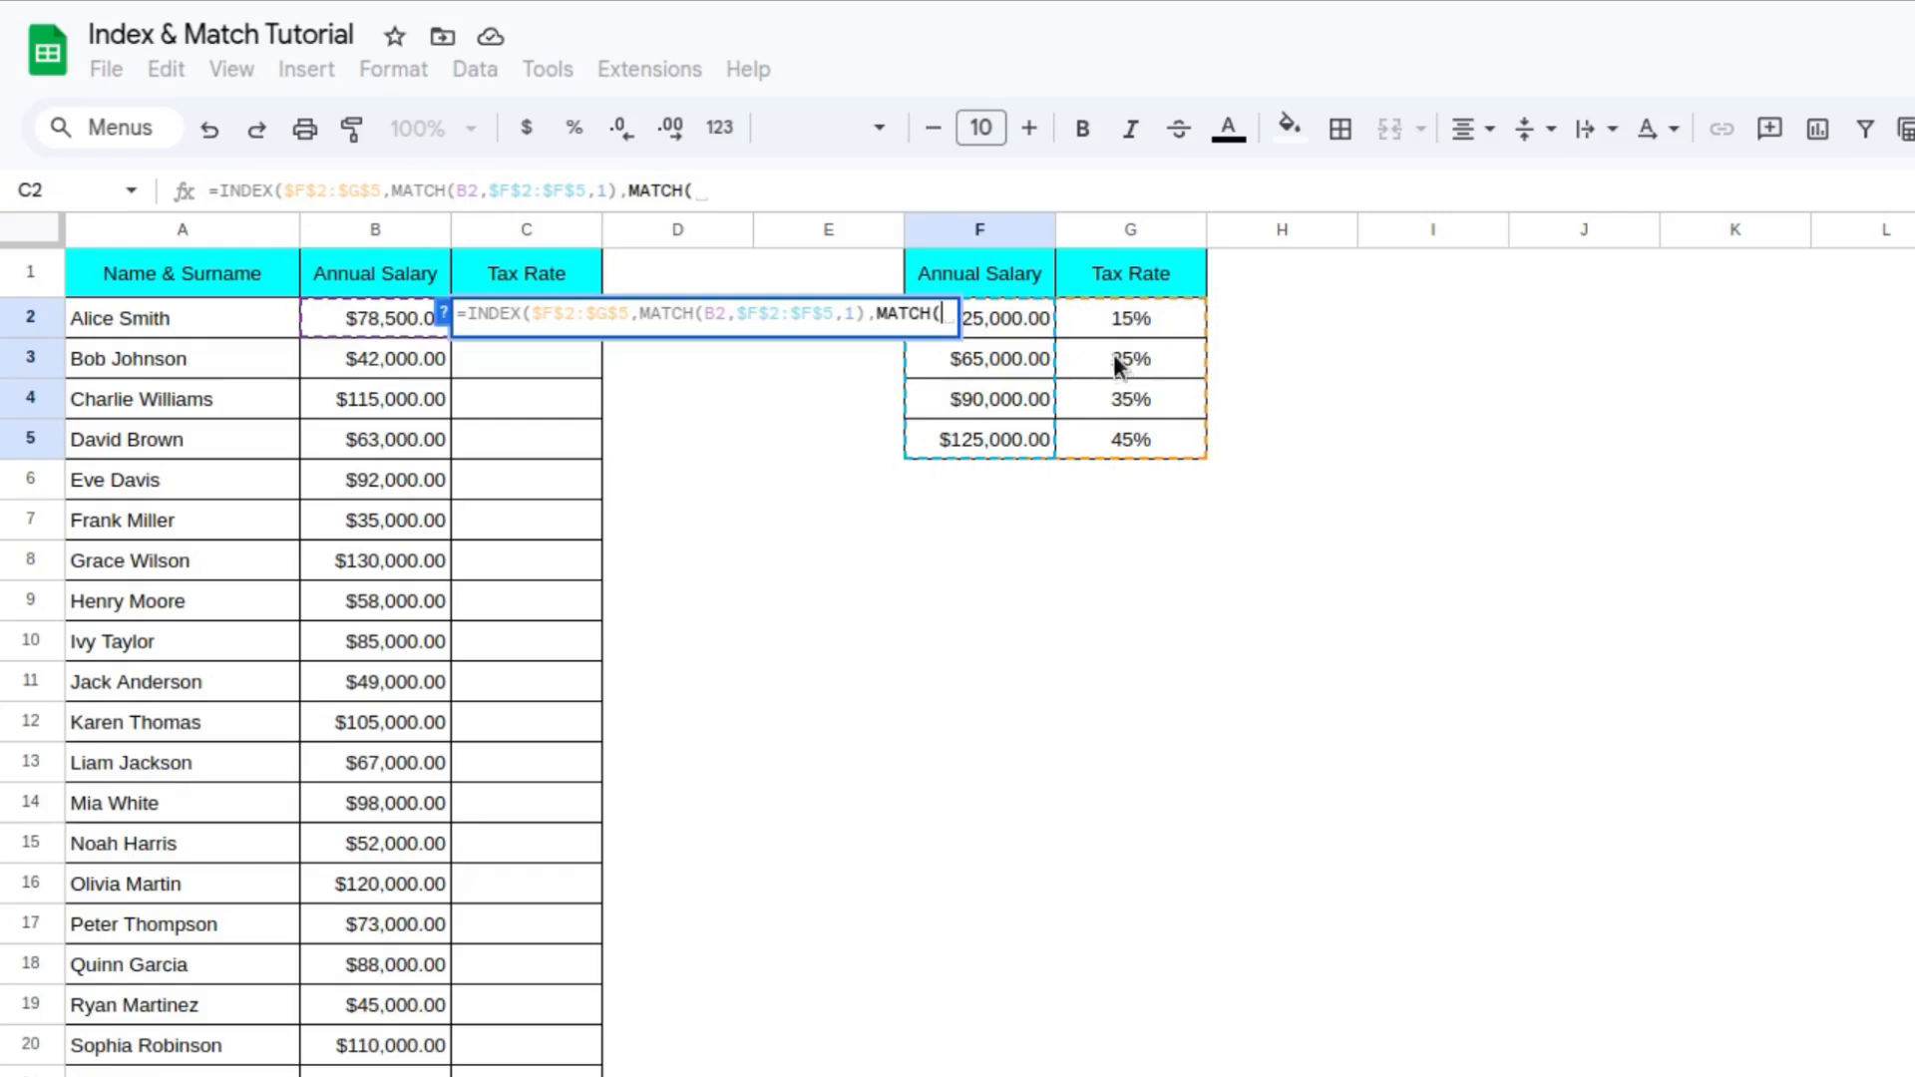
left_click(1156, 268)
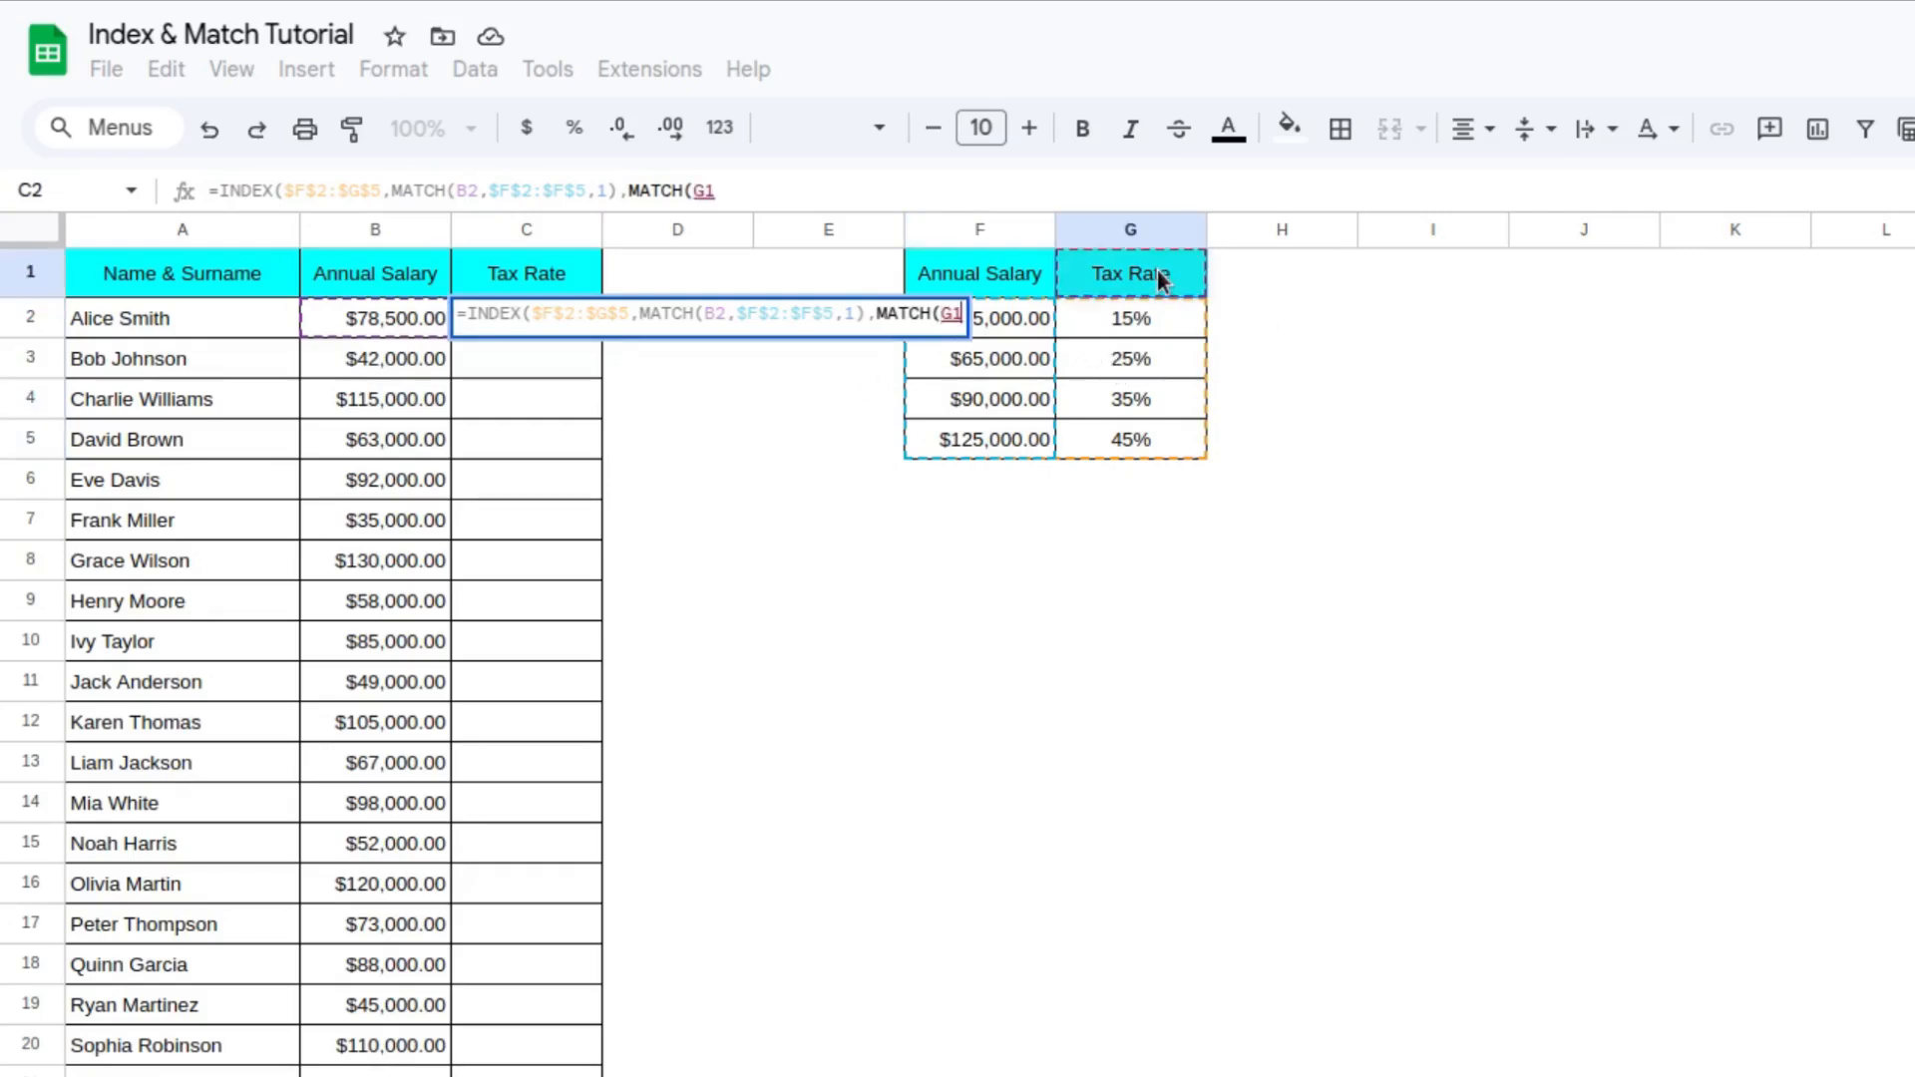
left_click(542, 272)
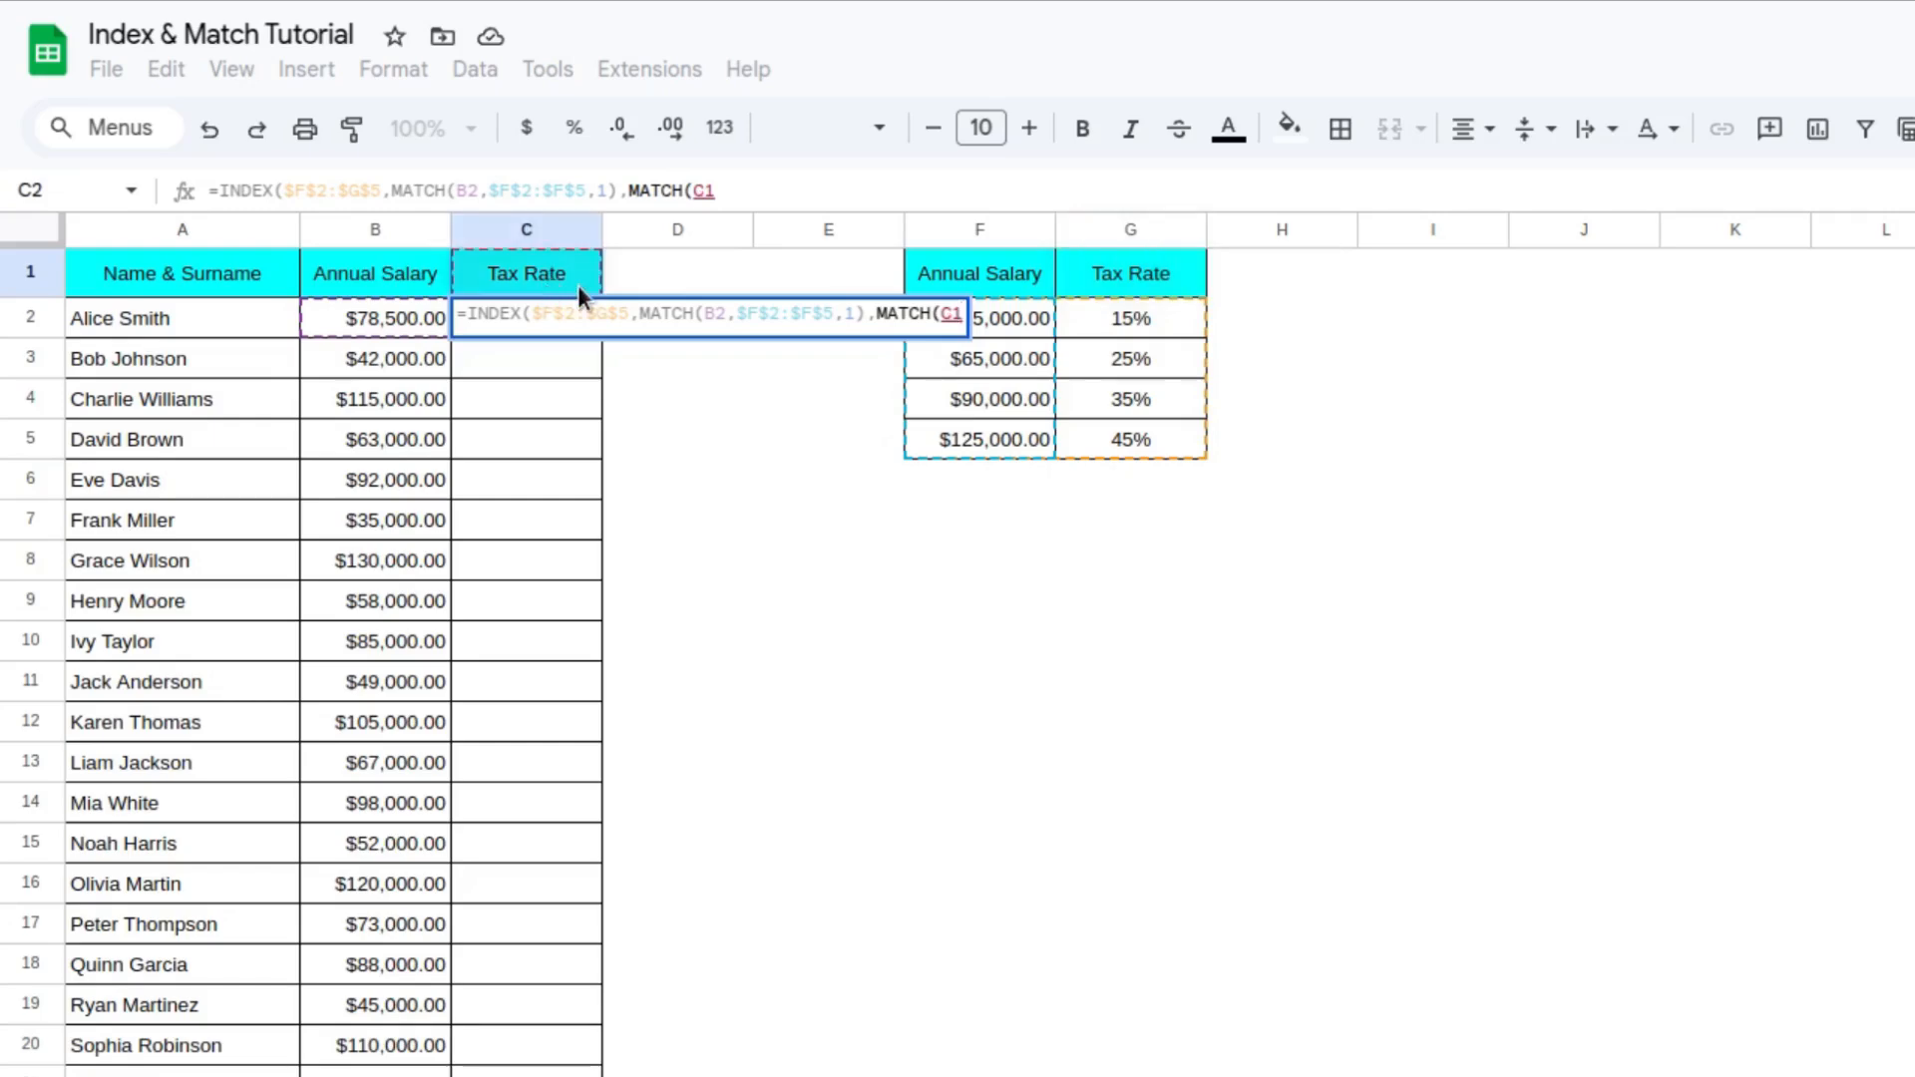
key("F4")
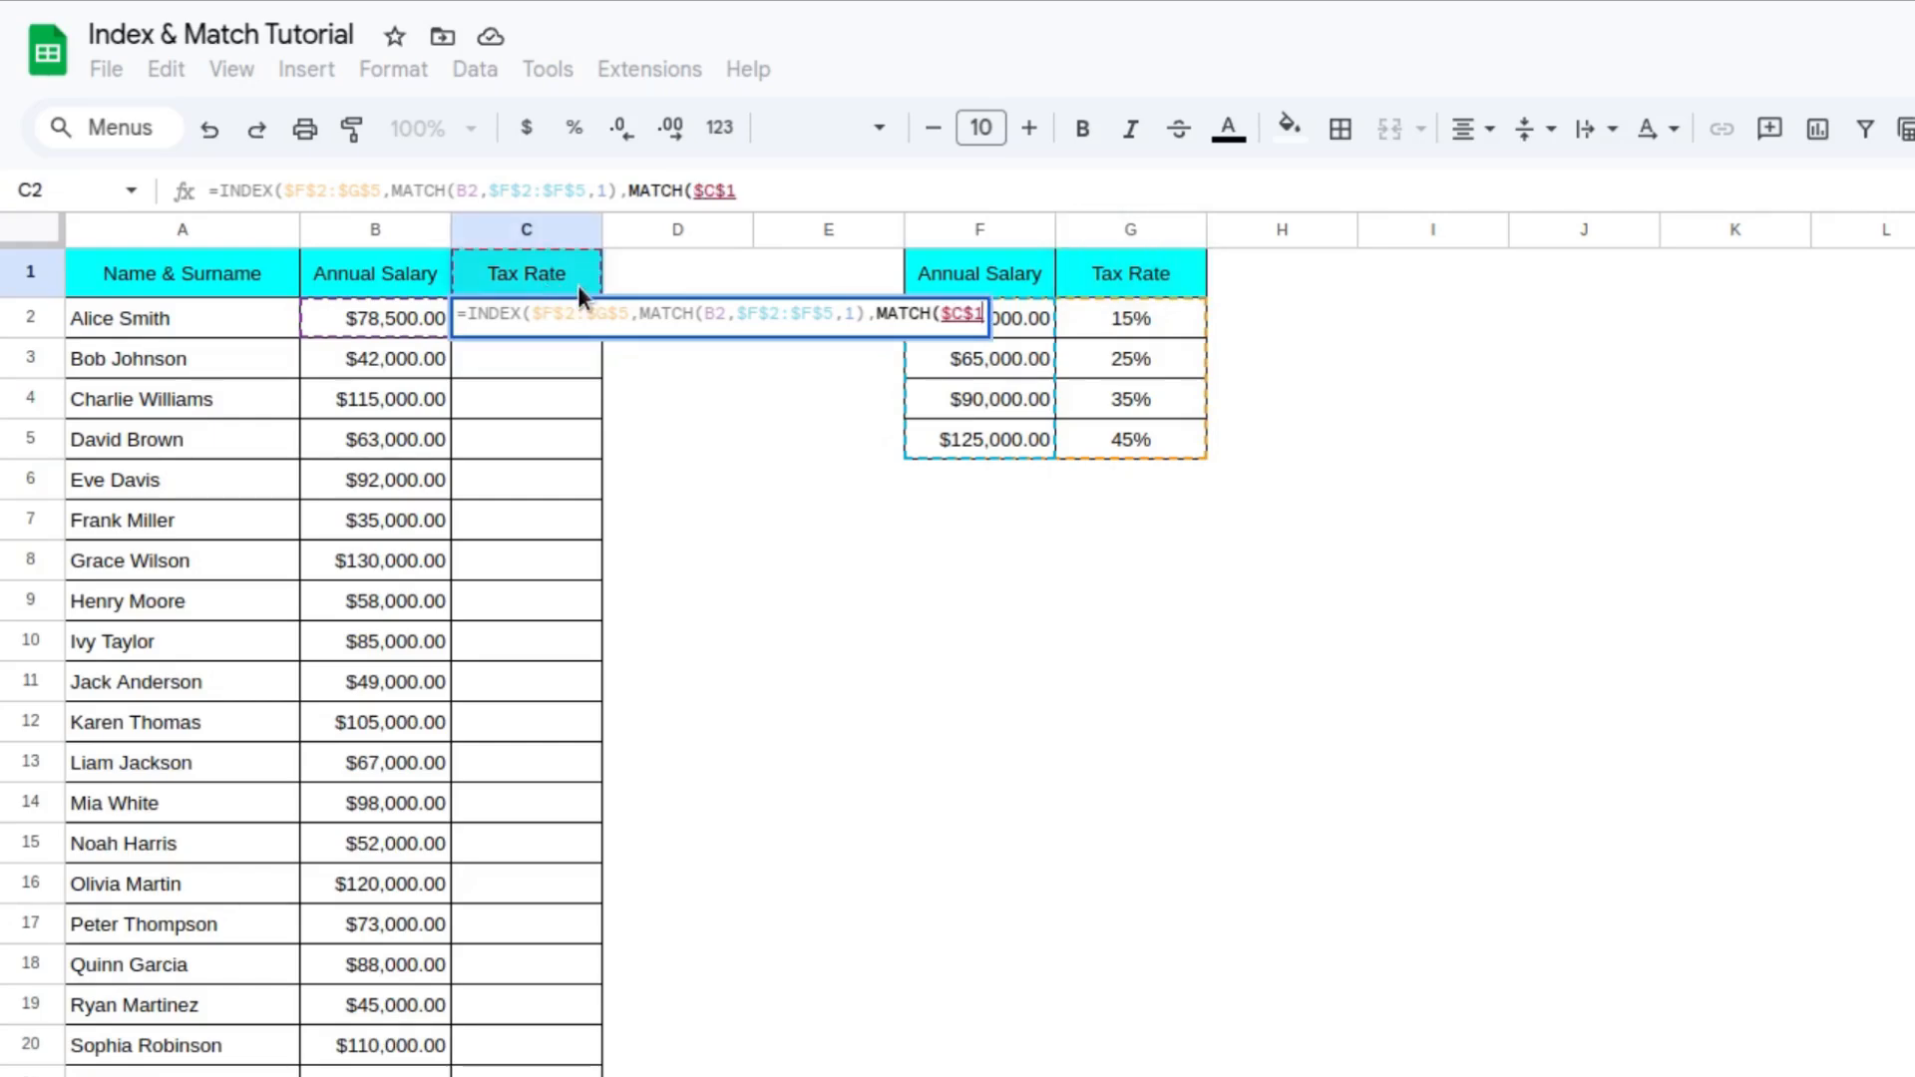
Step: Set the column MATCH's range to $F$1:$G$1 with search type 0, complete the C2 formula, and dismiss the suggested autofill
type(",")
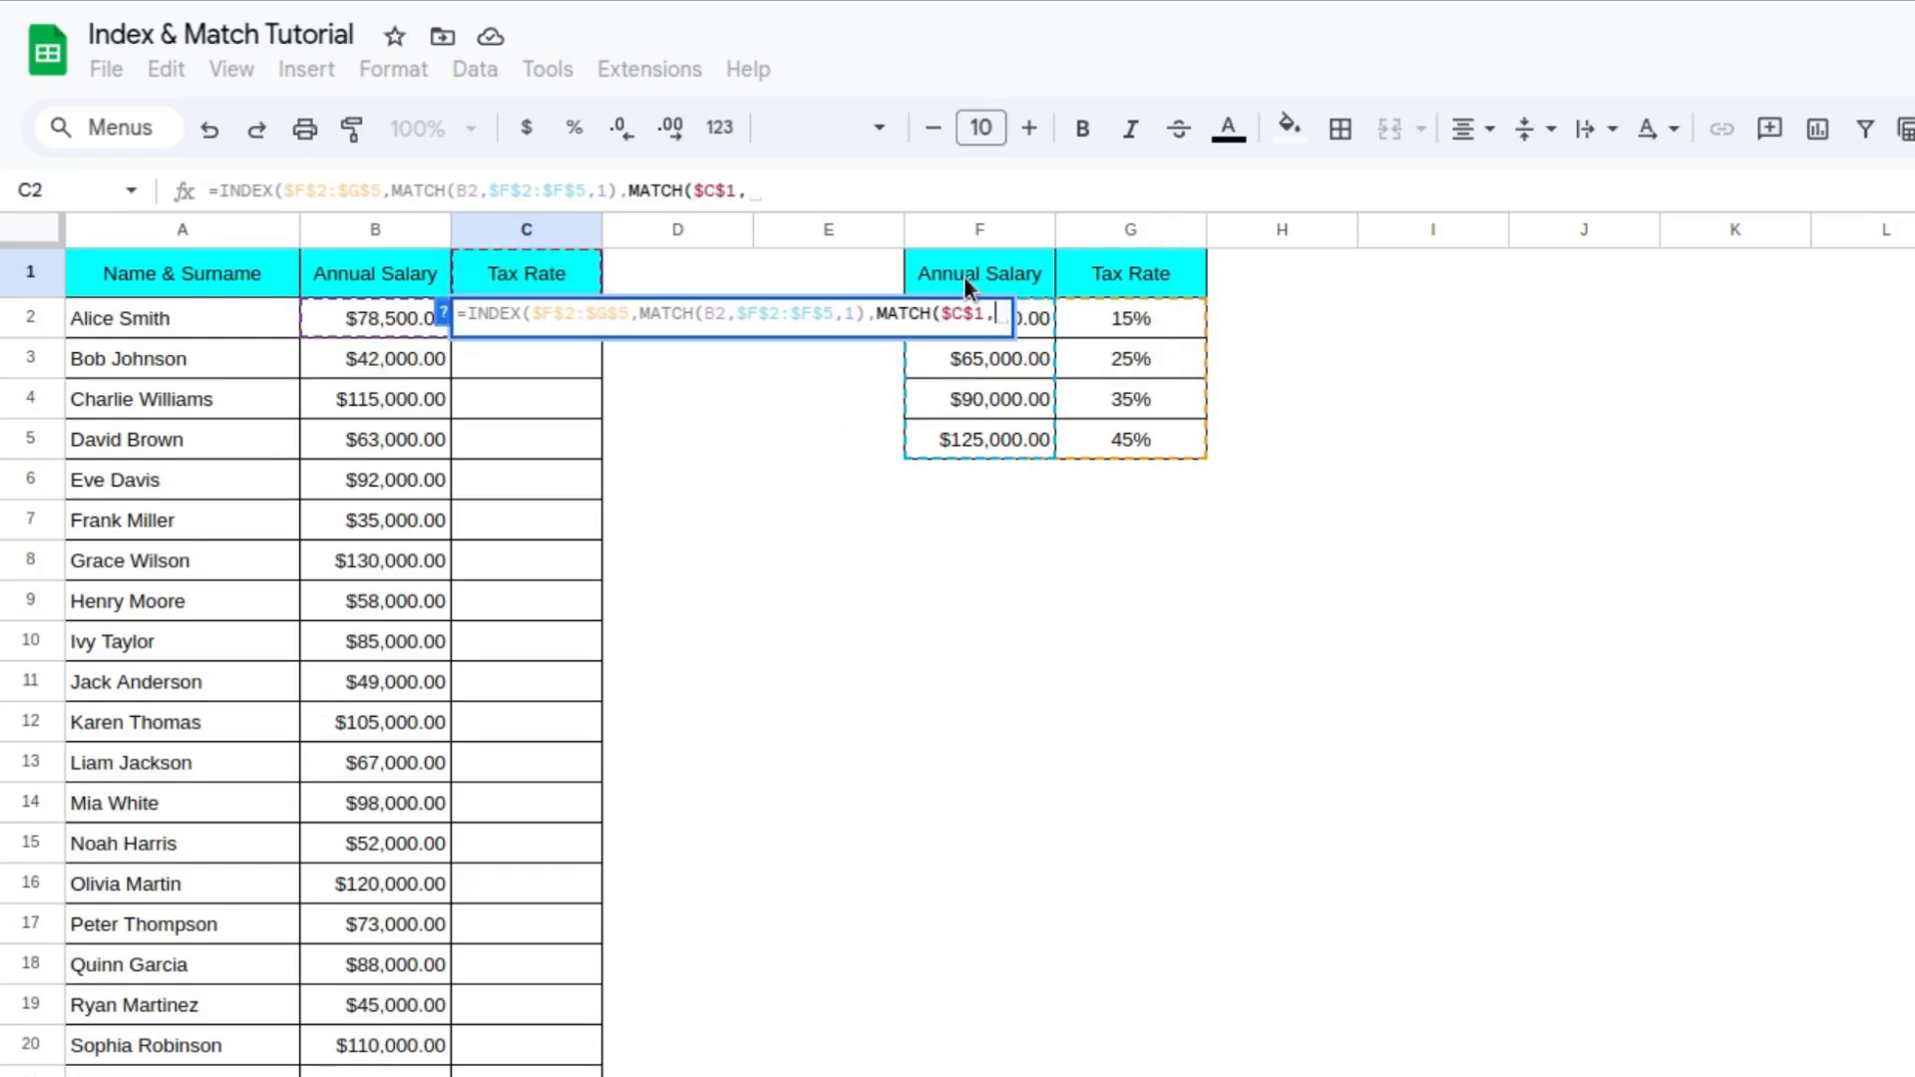
left_click_drag(963, 275, 1117, 273)
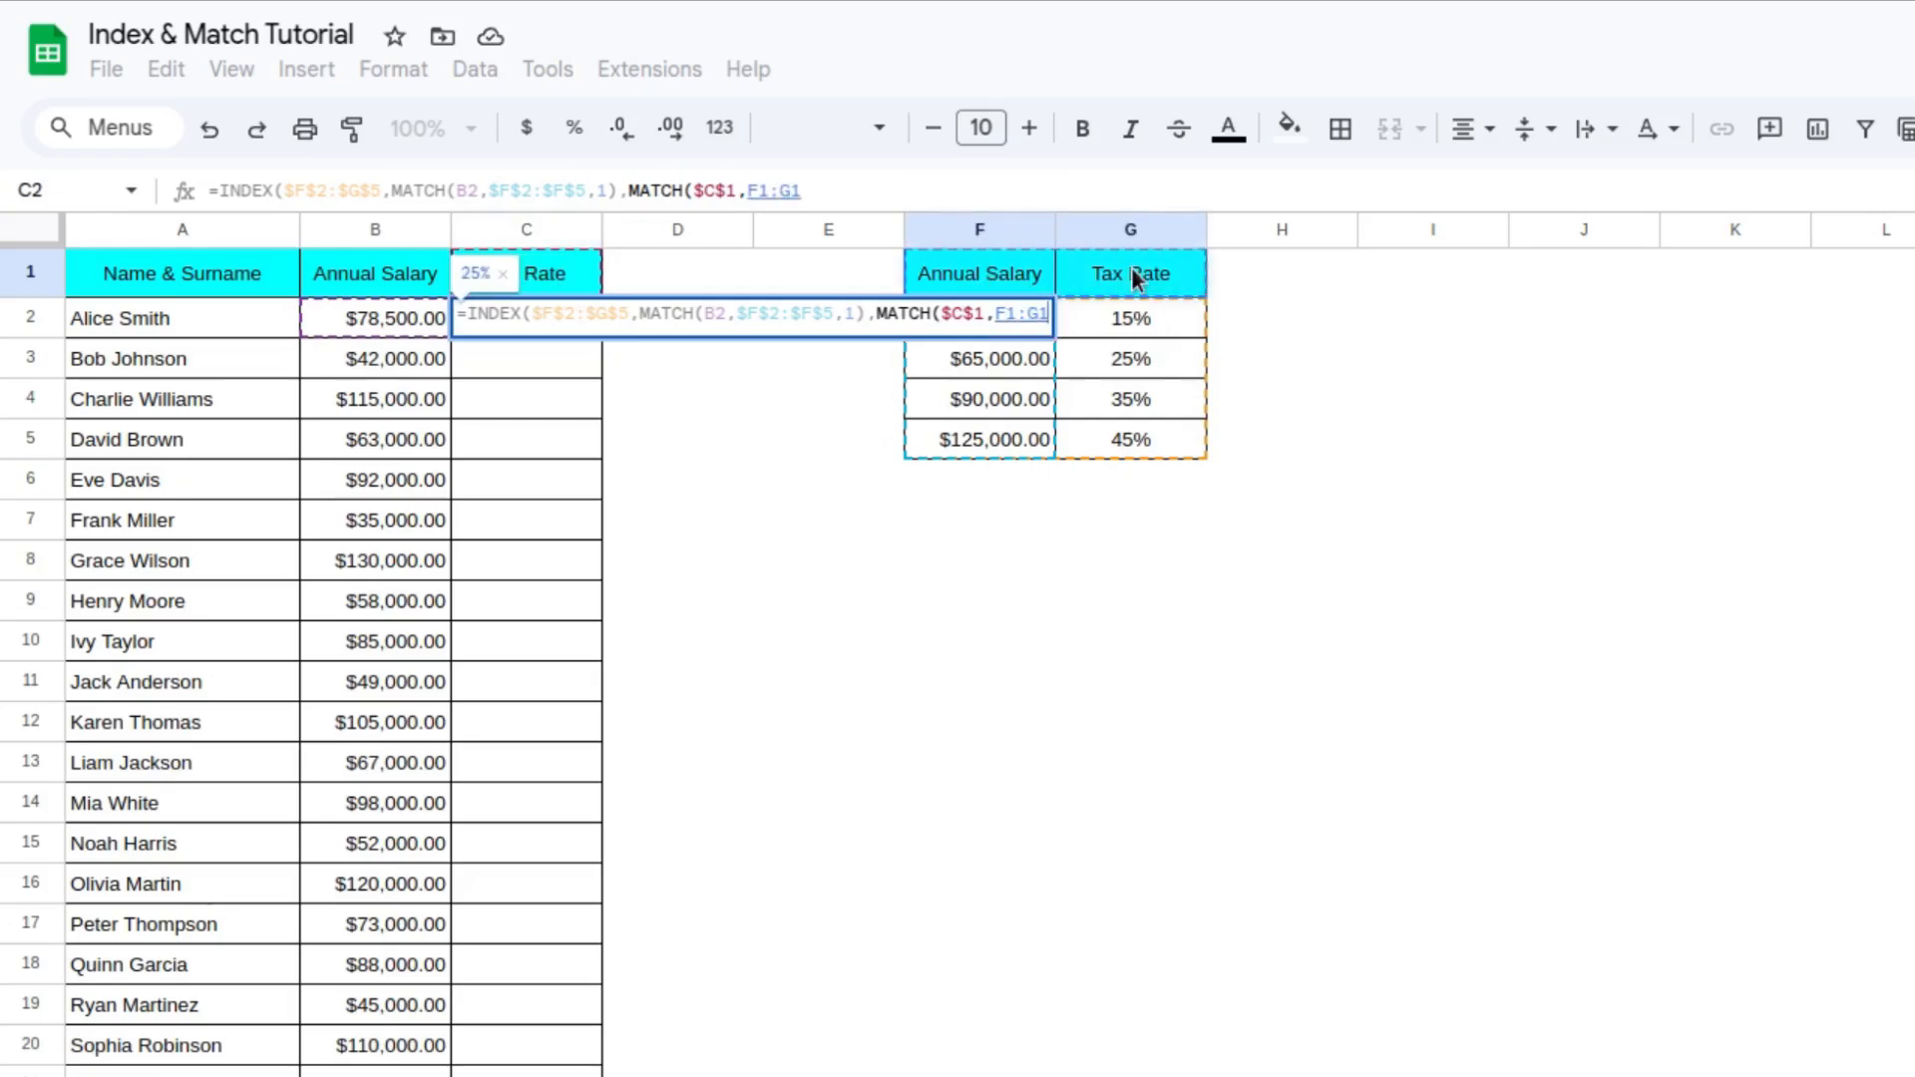
key("F4")
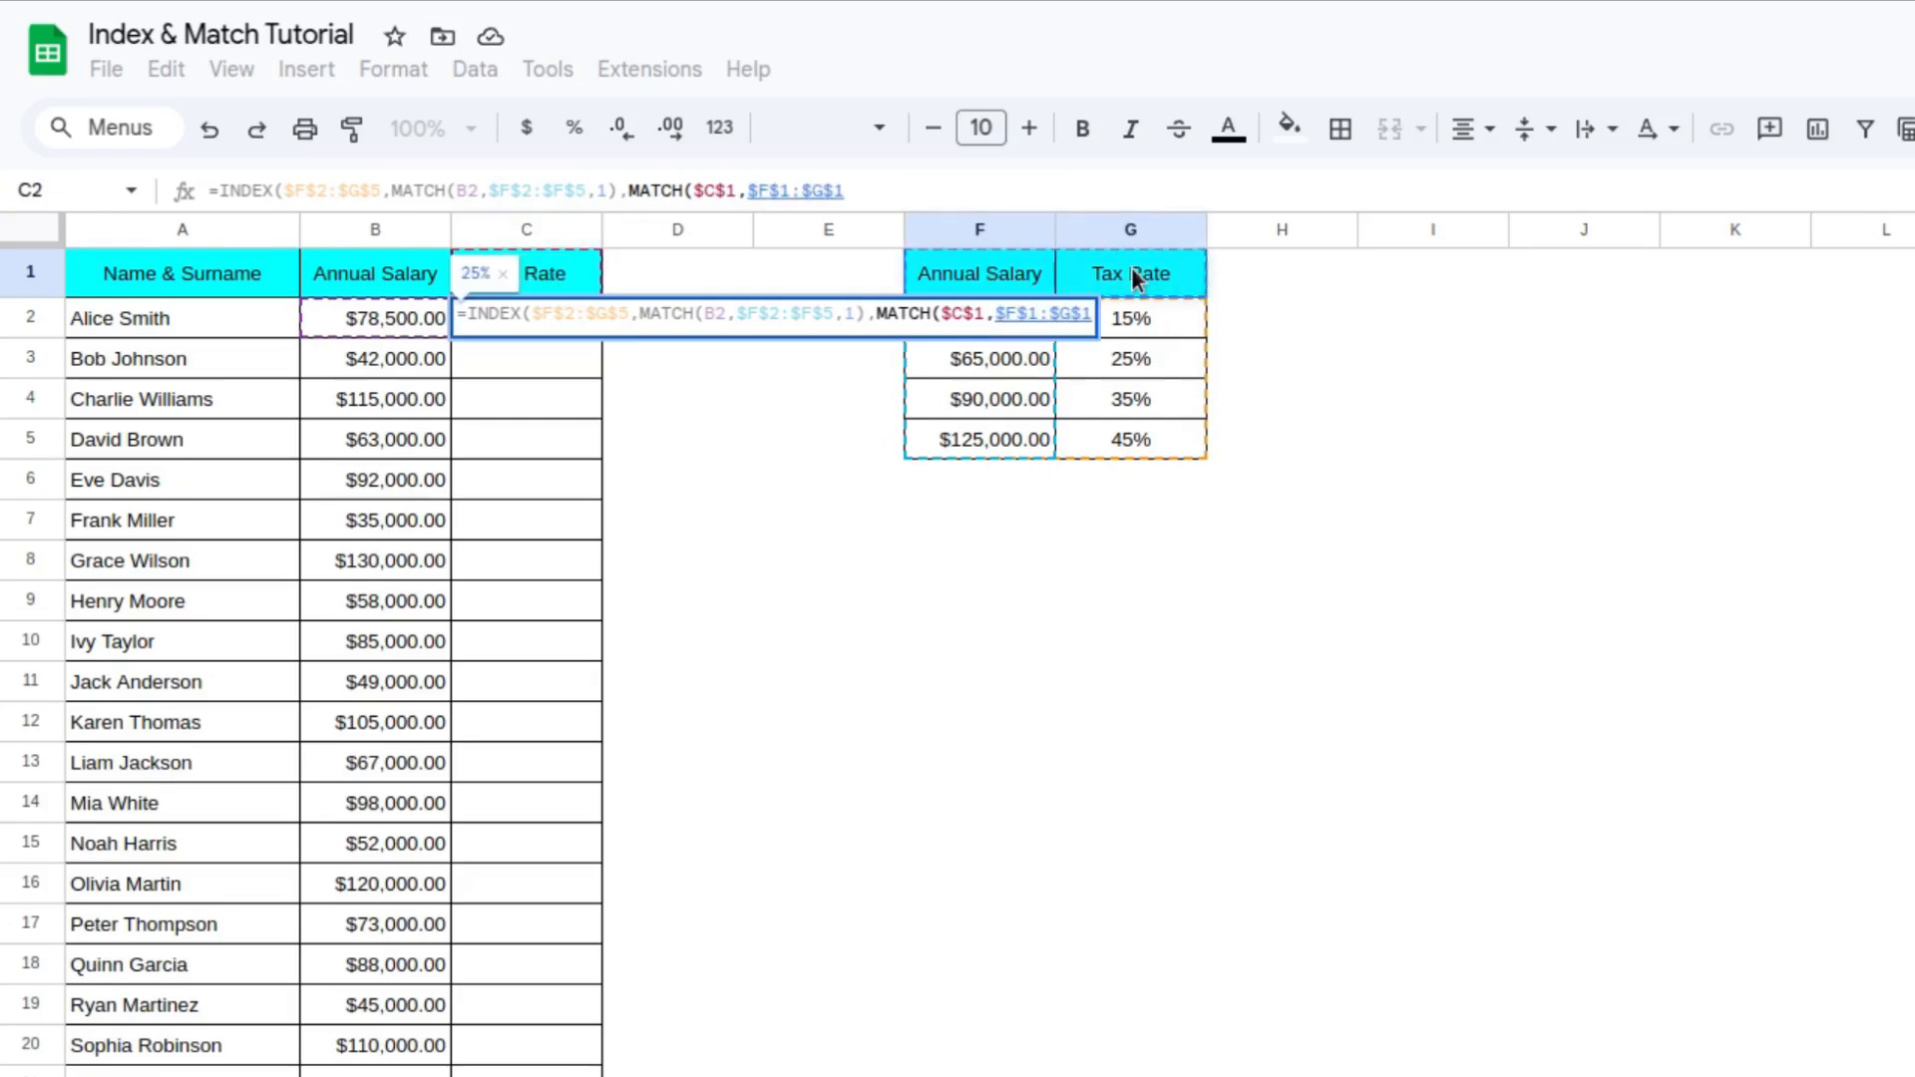
type(",0")
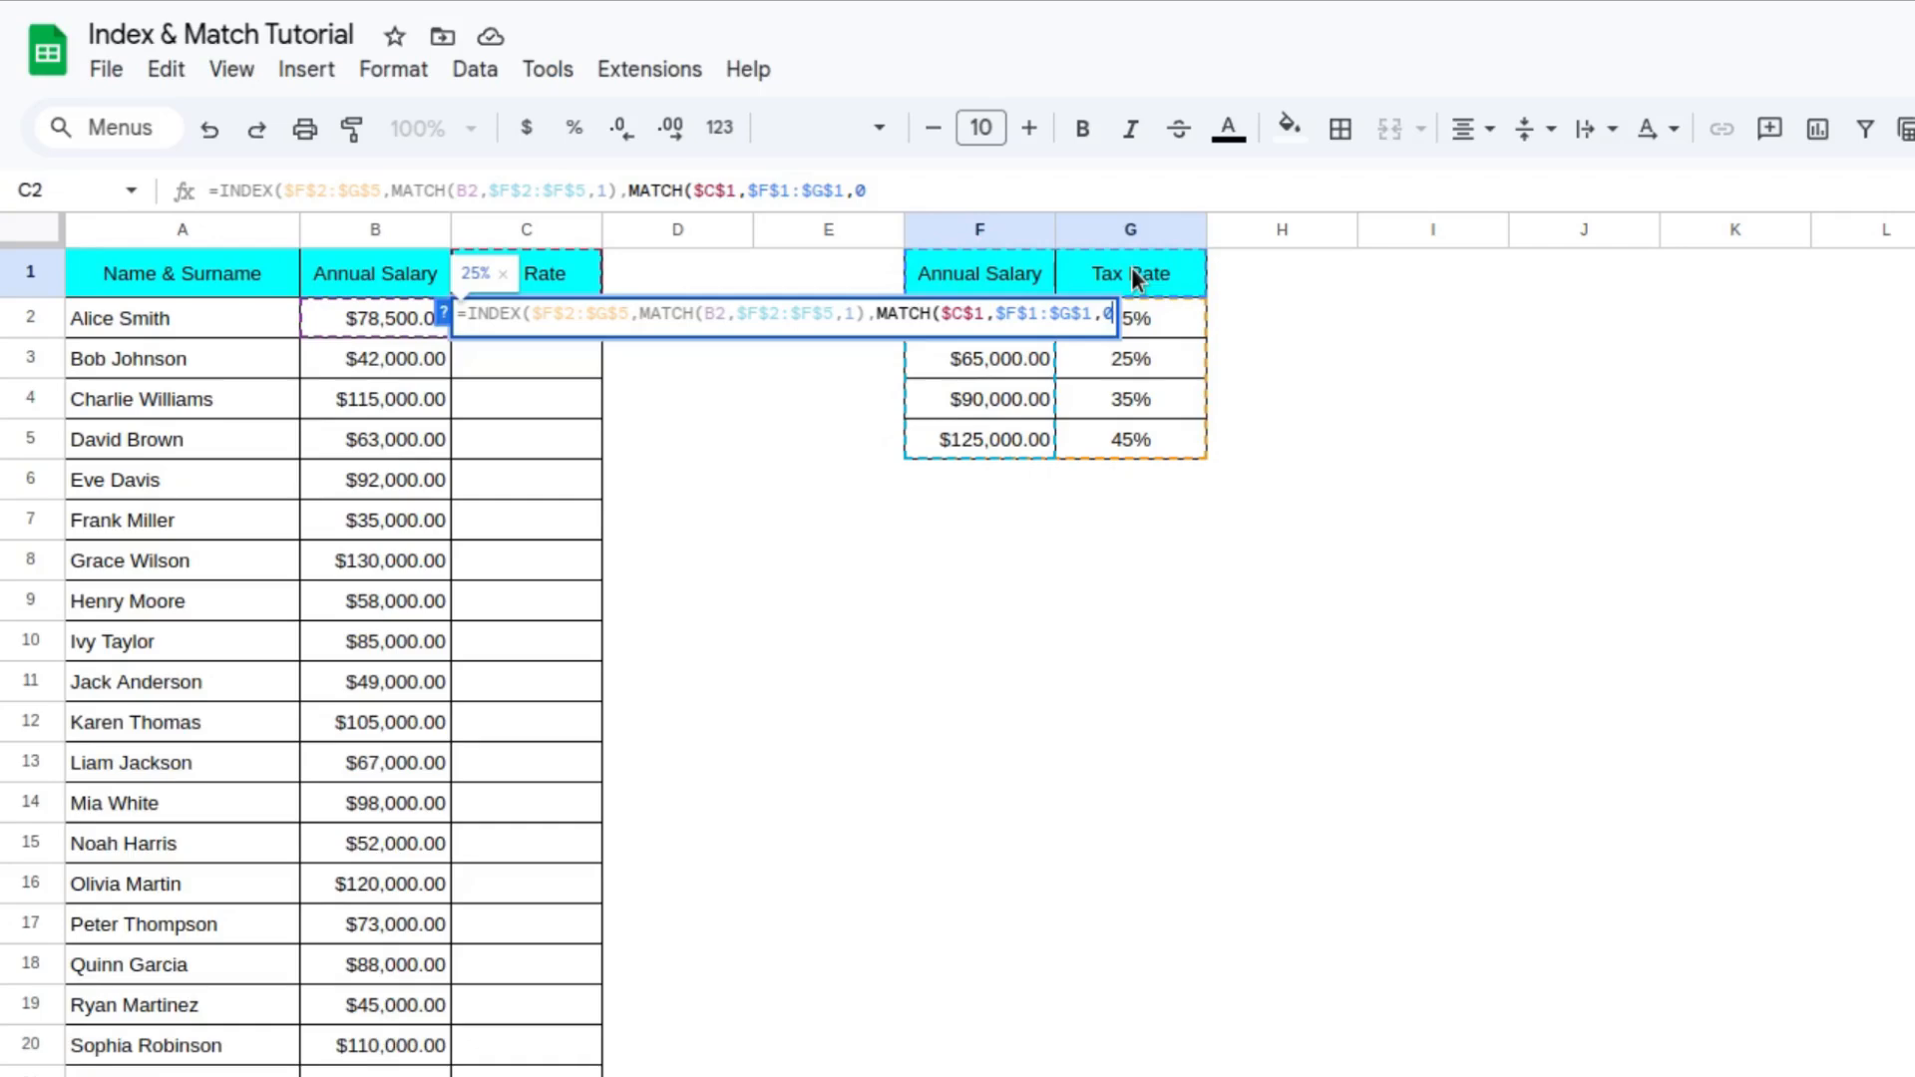
type(")")
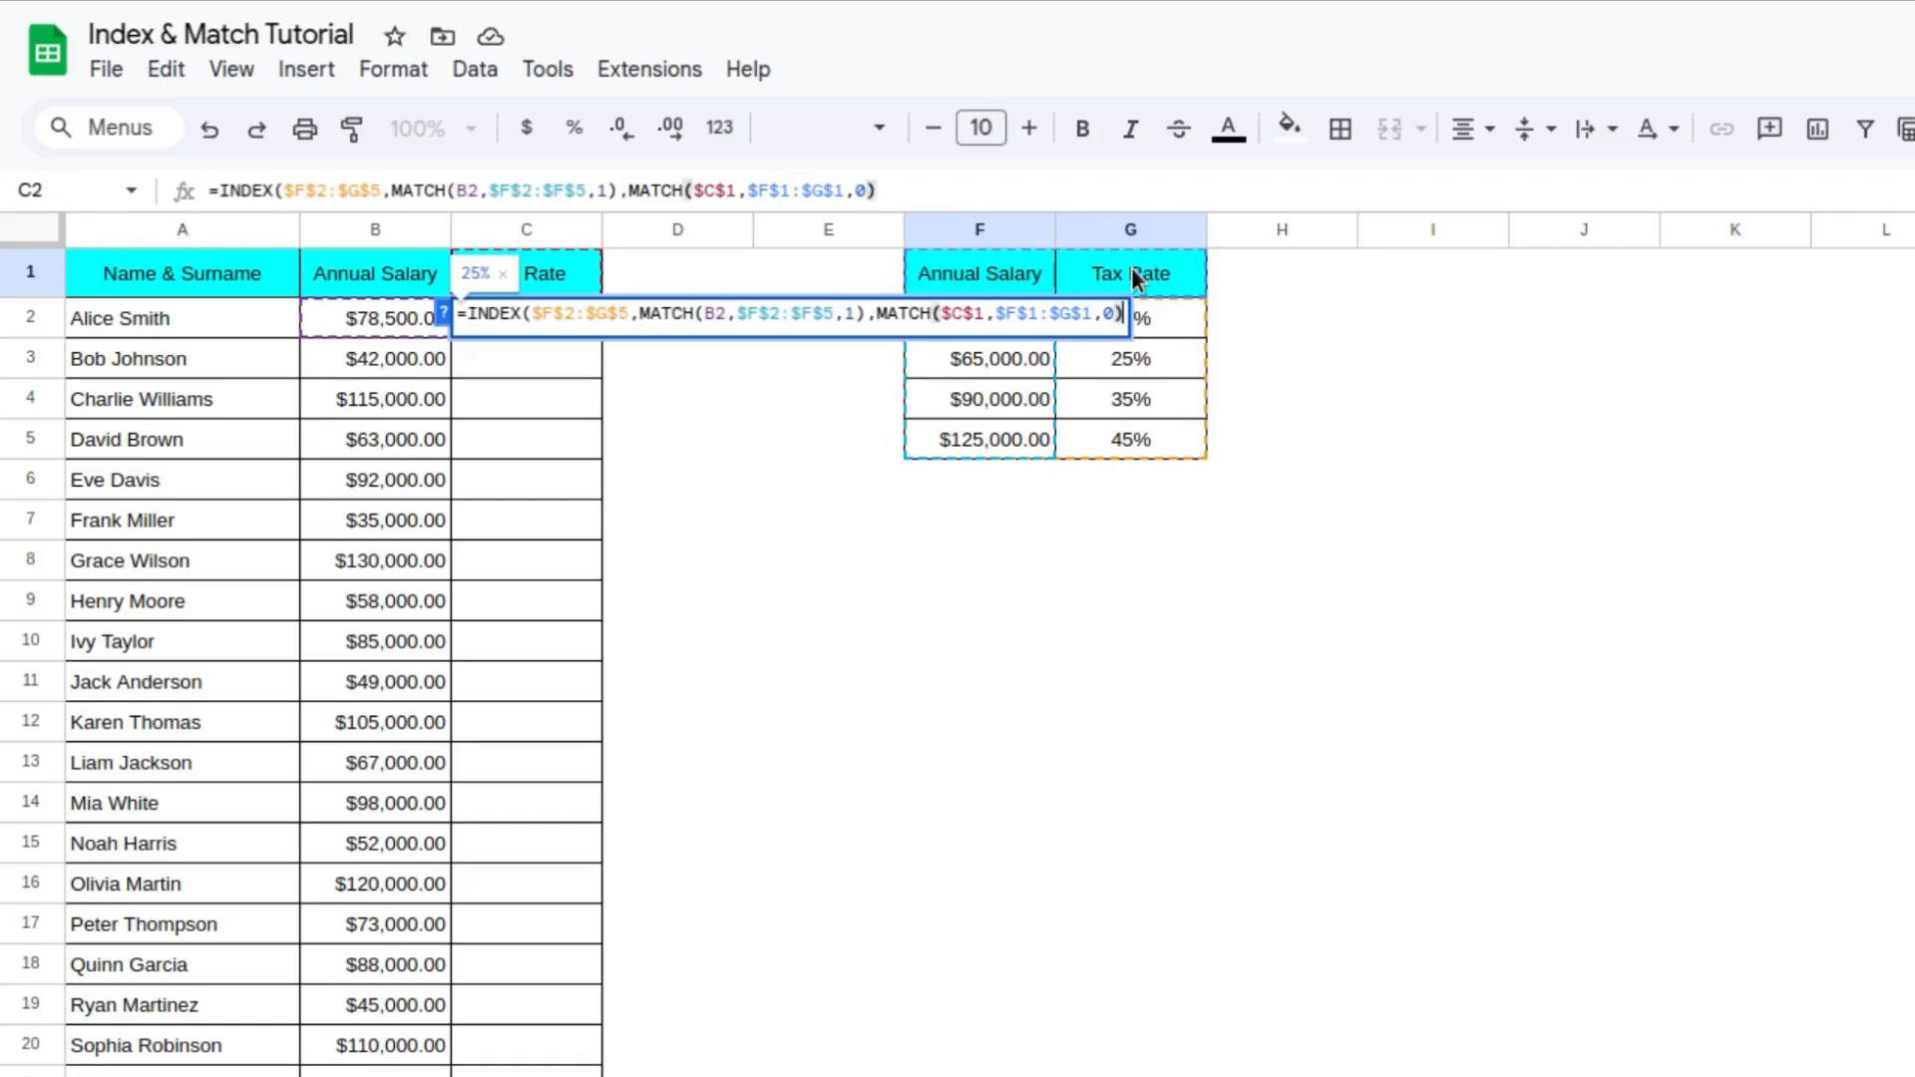
type(")")
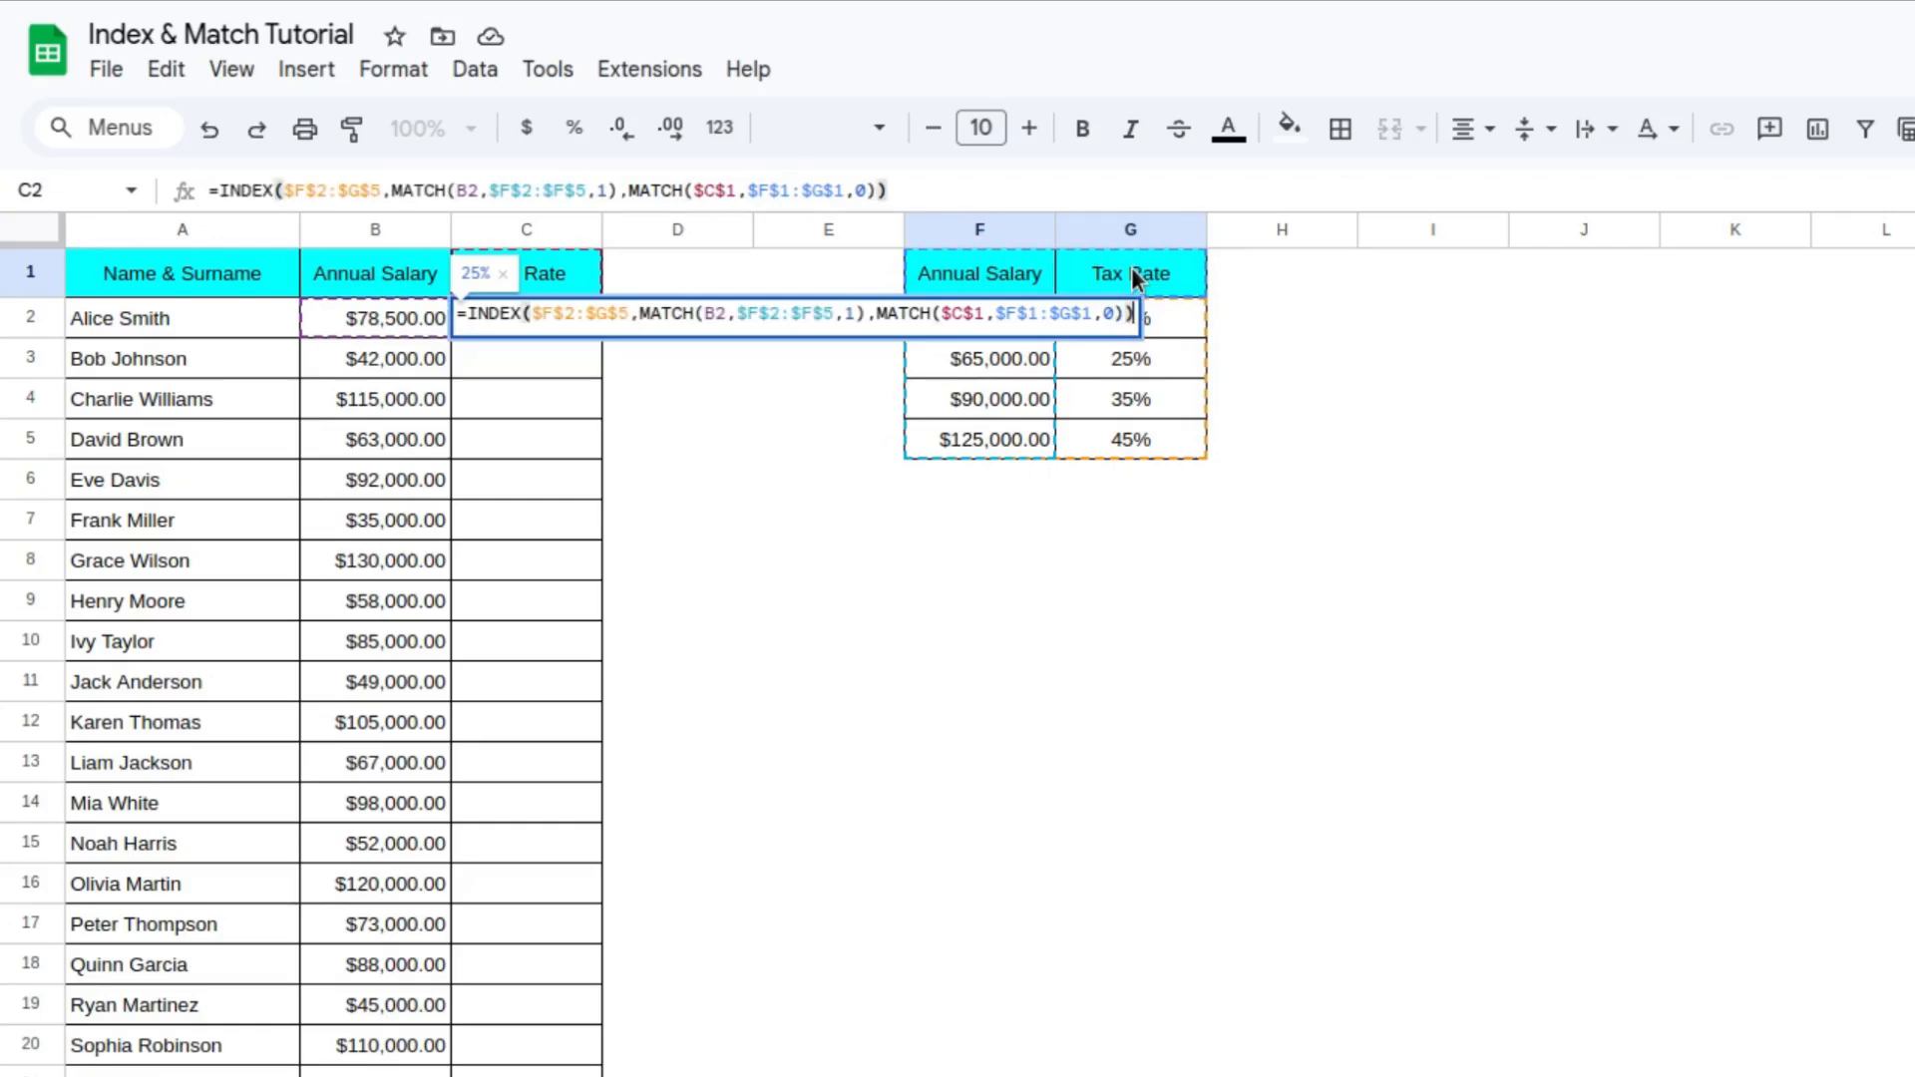
key("Return")
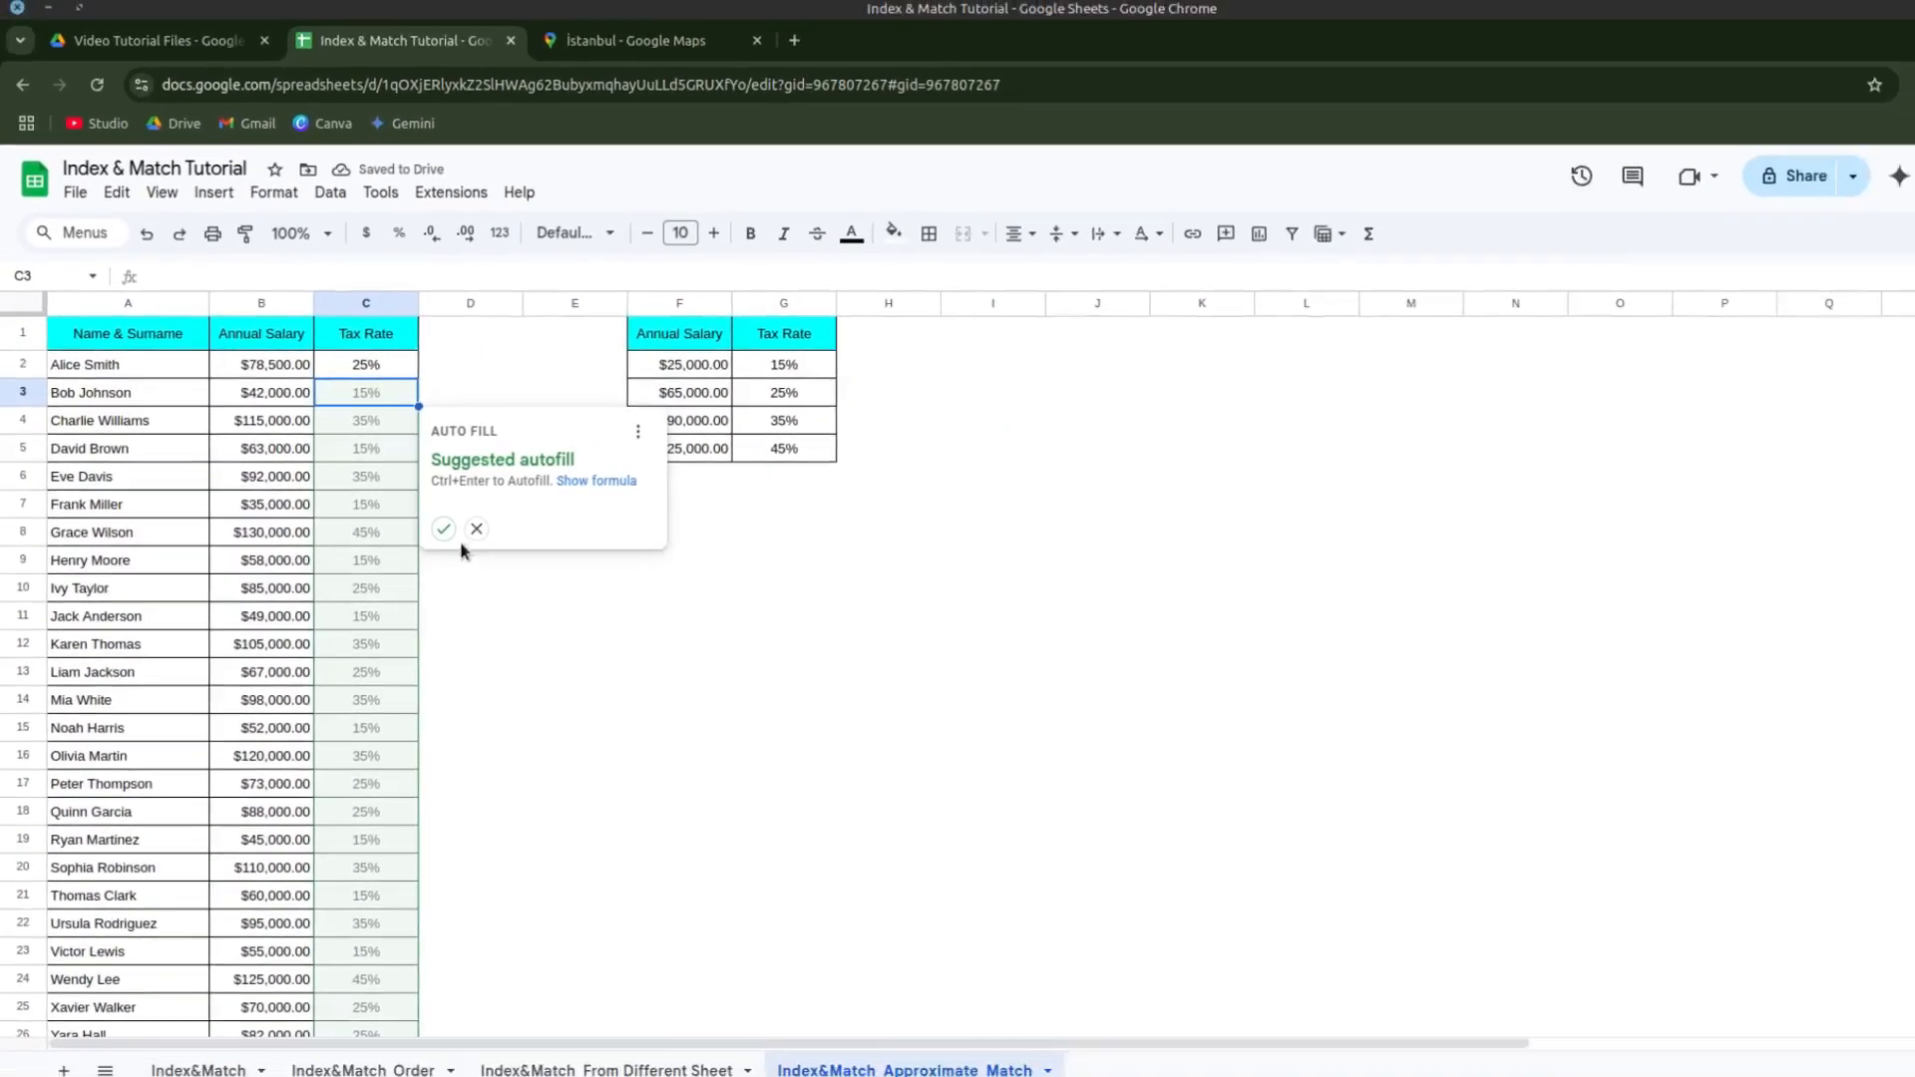
left_click(459, 526)
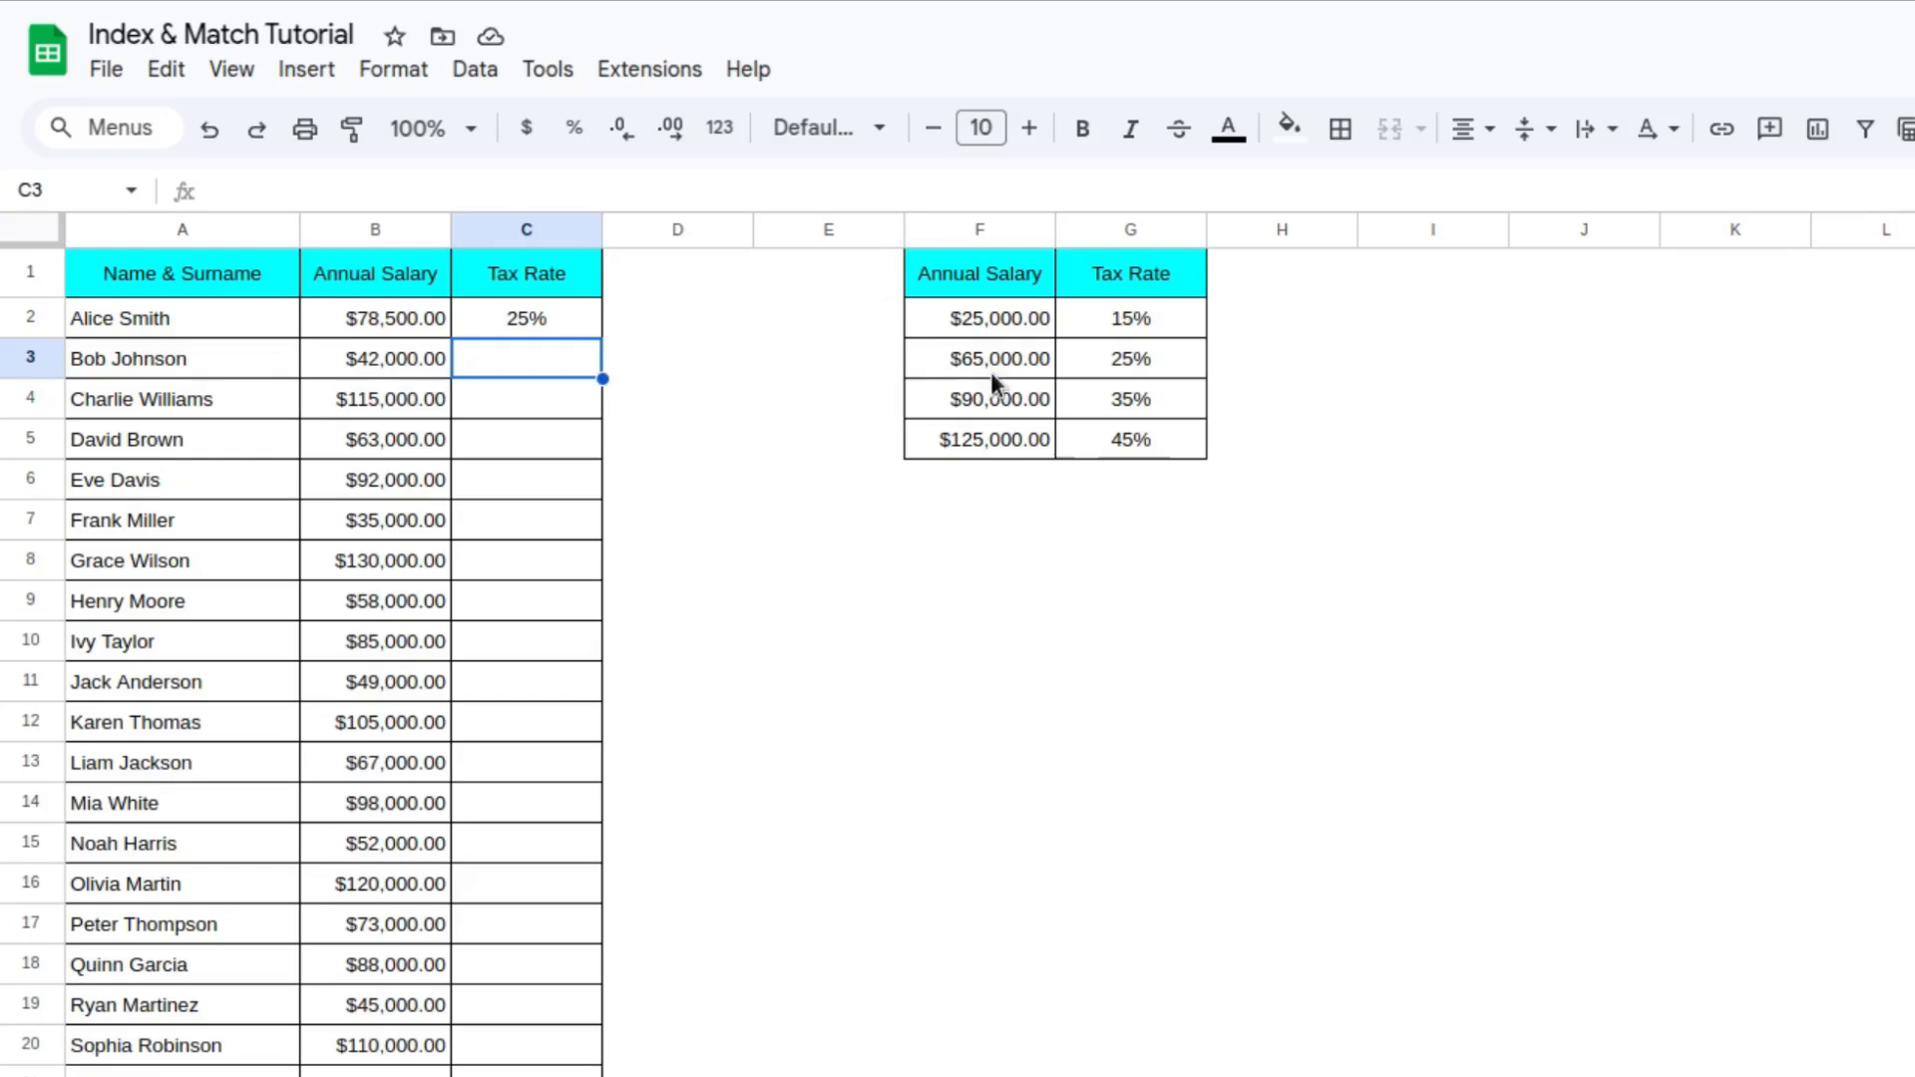
Step: Check C2's result against brackets F3:F4 and rate G3, and fill its formula down the Tax Rate column
left_click_drag(990, 373, 989, 393)
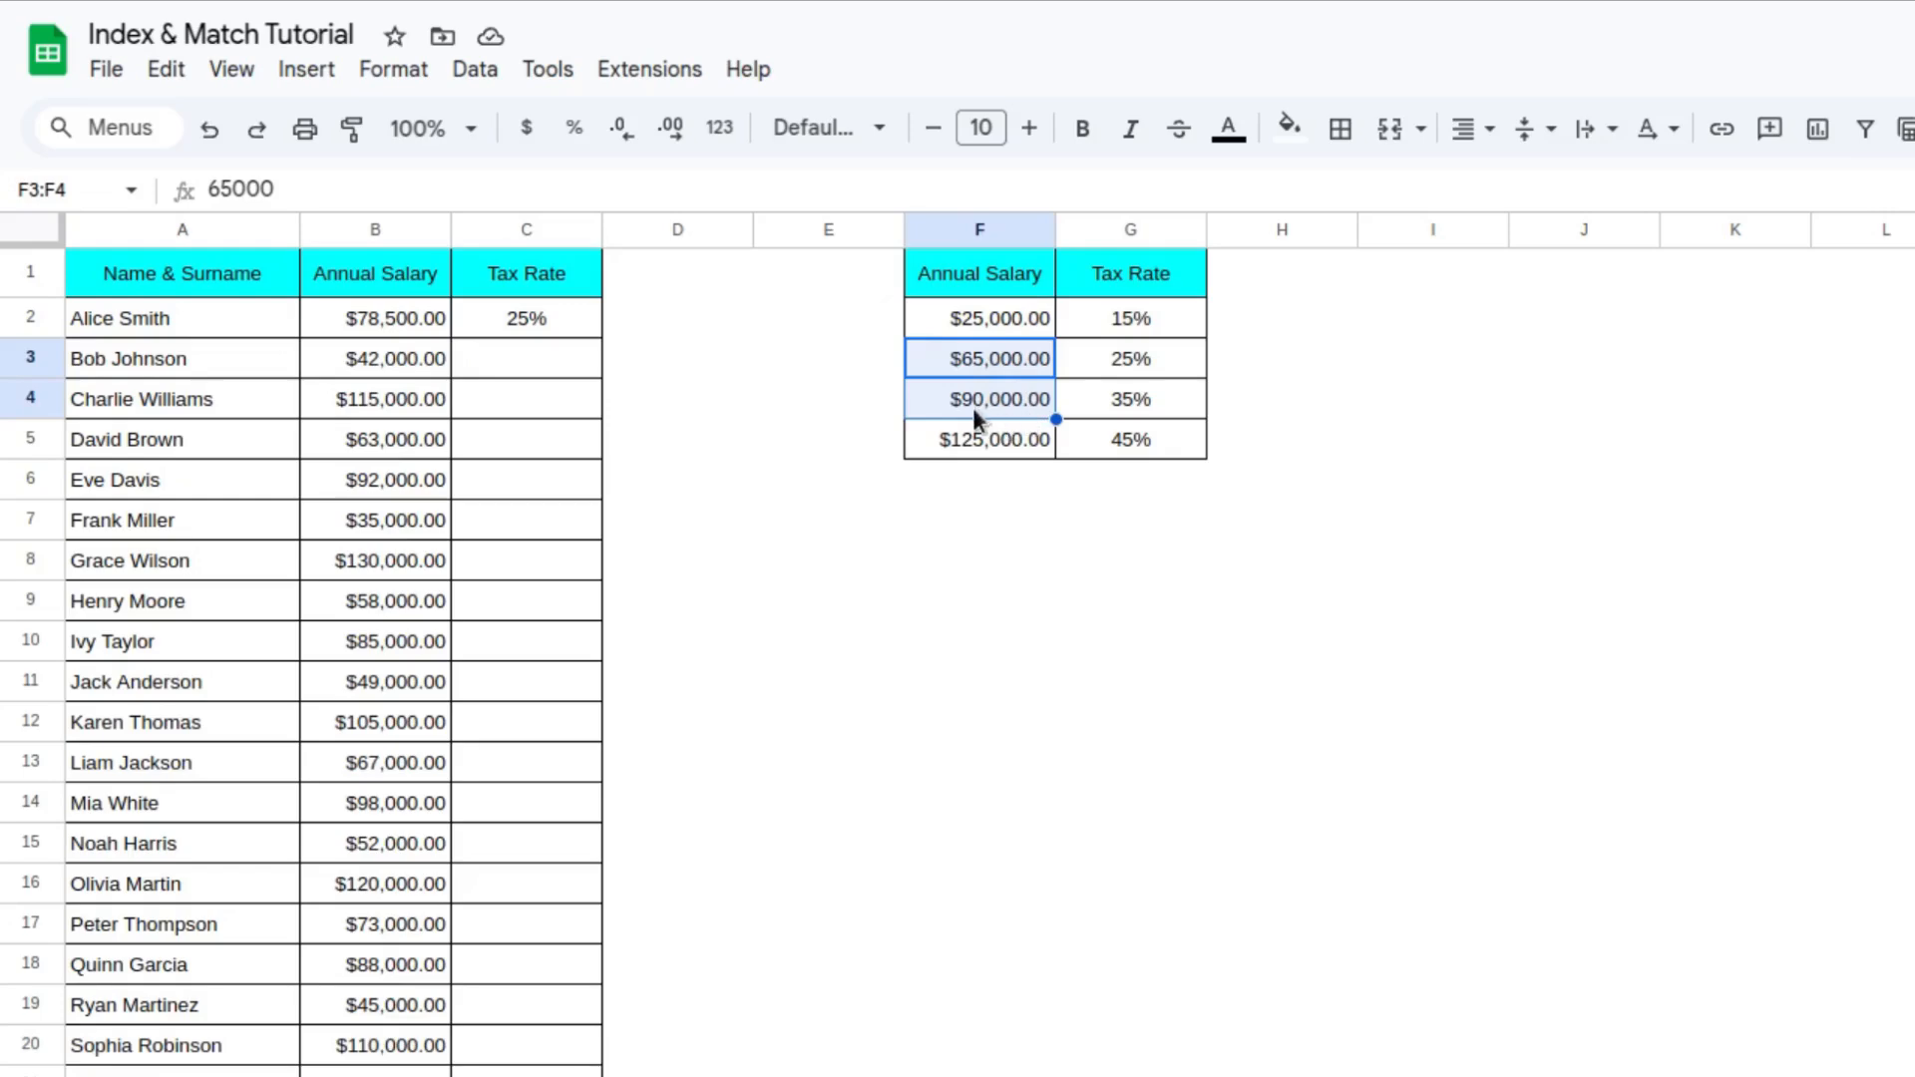
left_click(1095, 367)
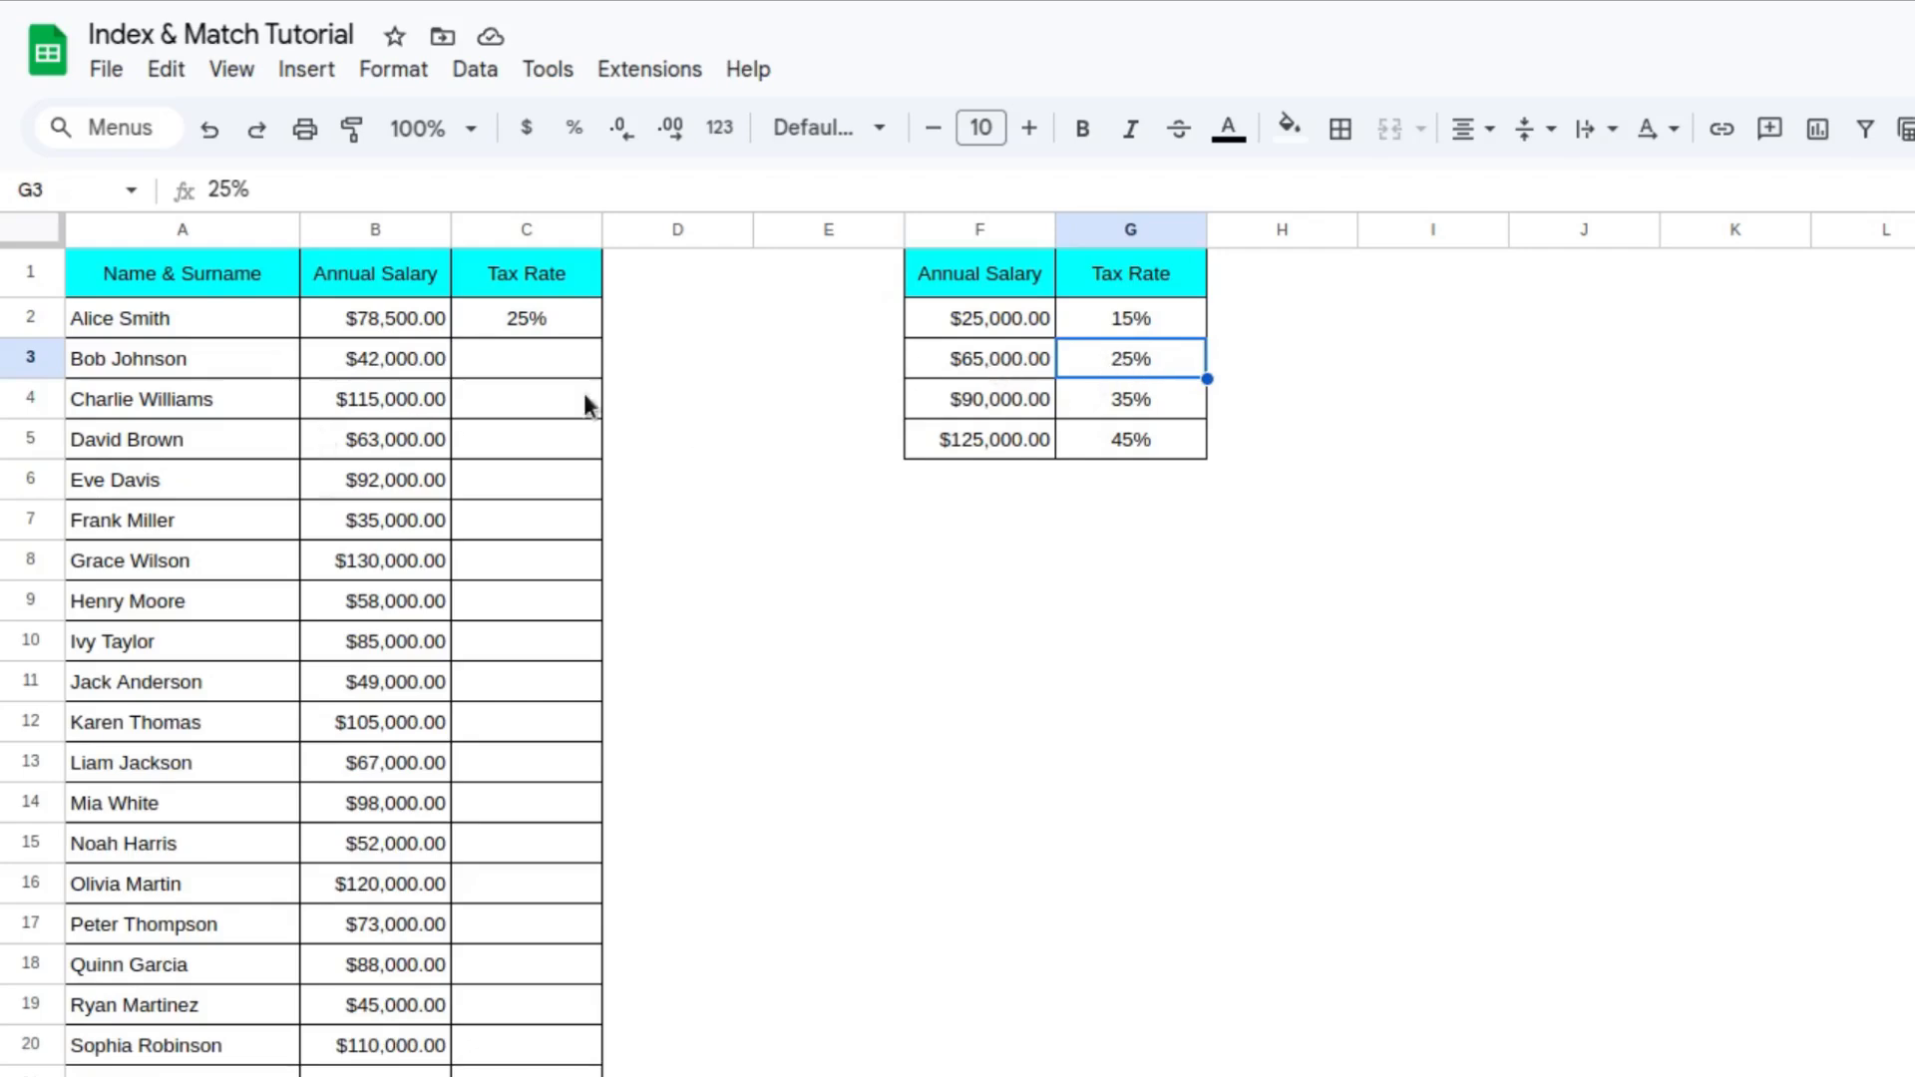
left_click(547, 312)
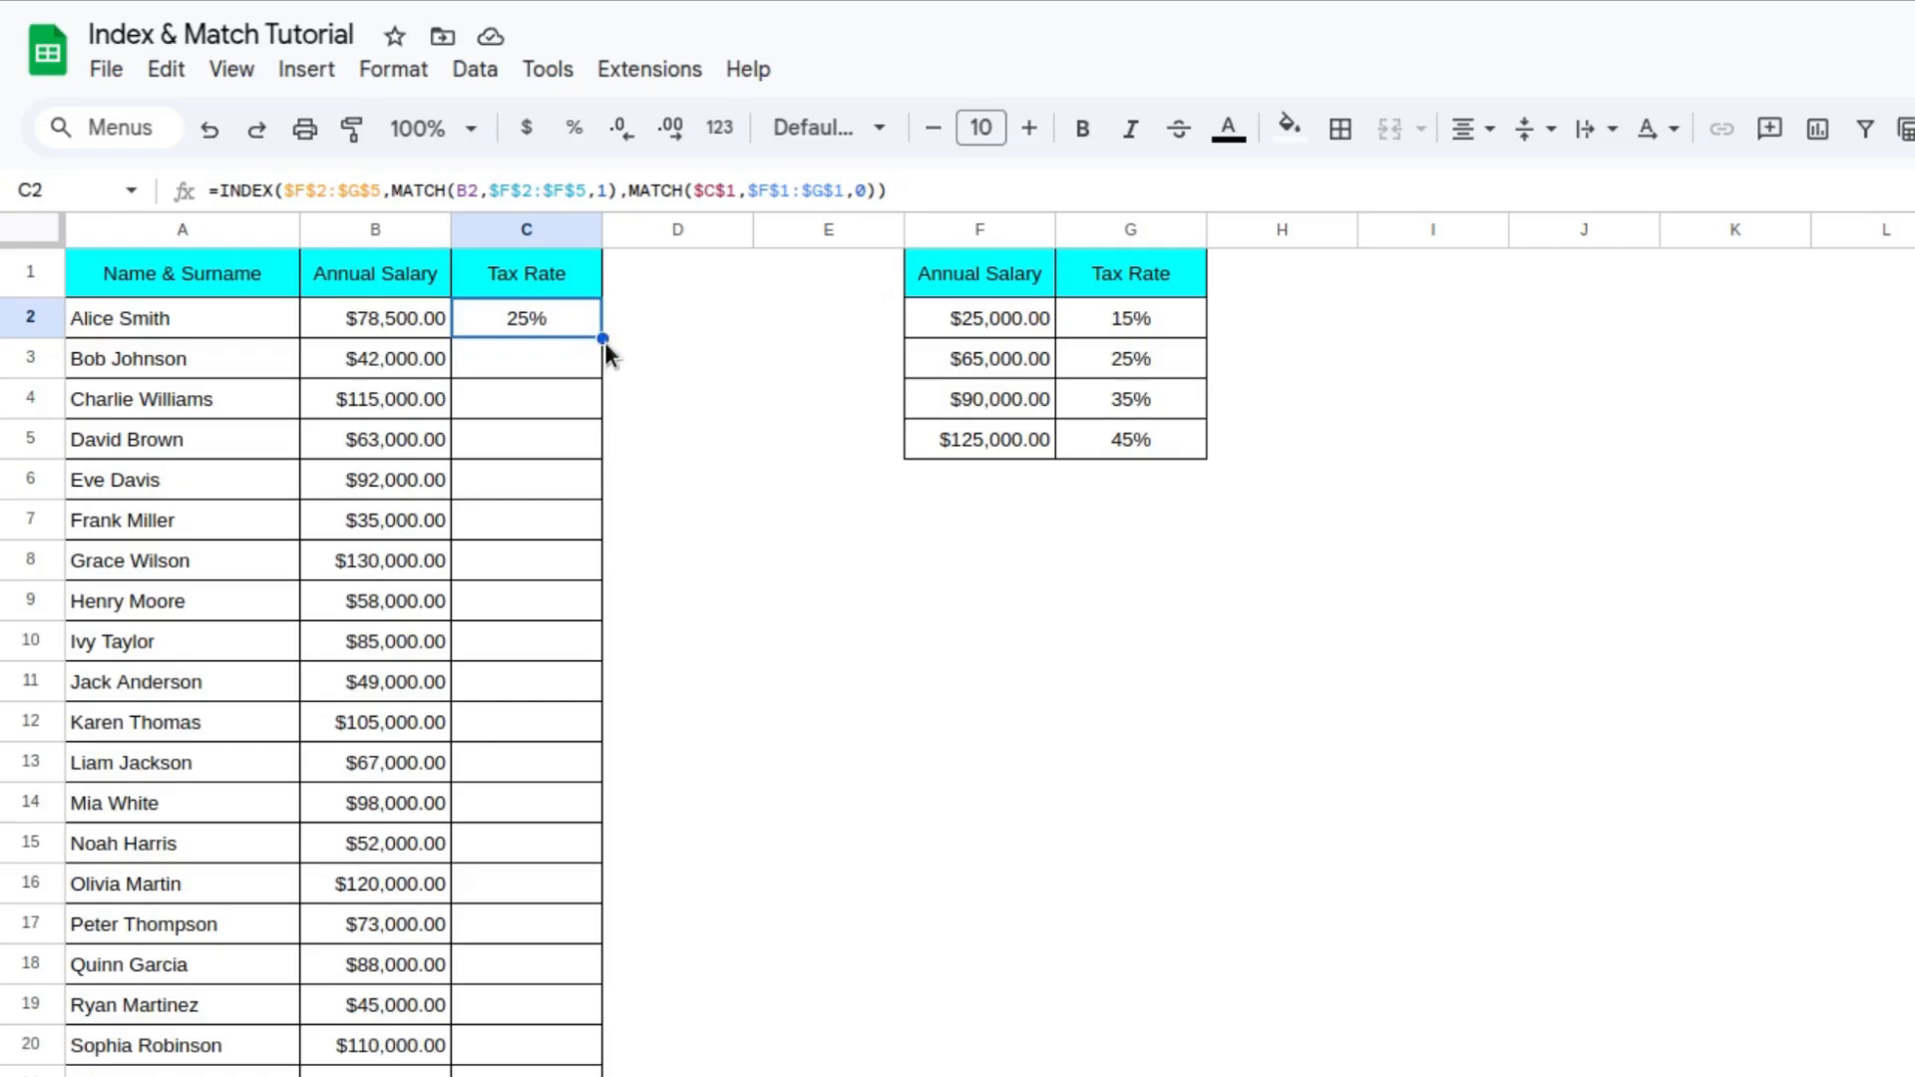
double_click(603, 339)
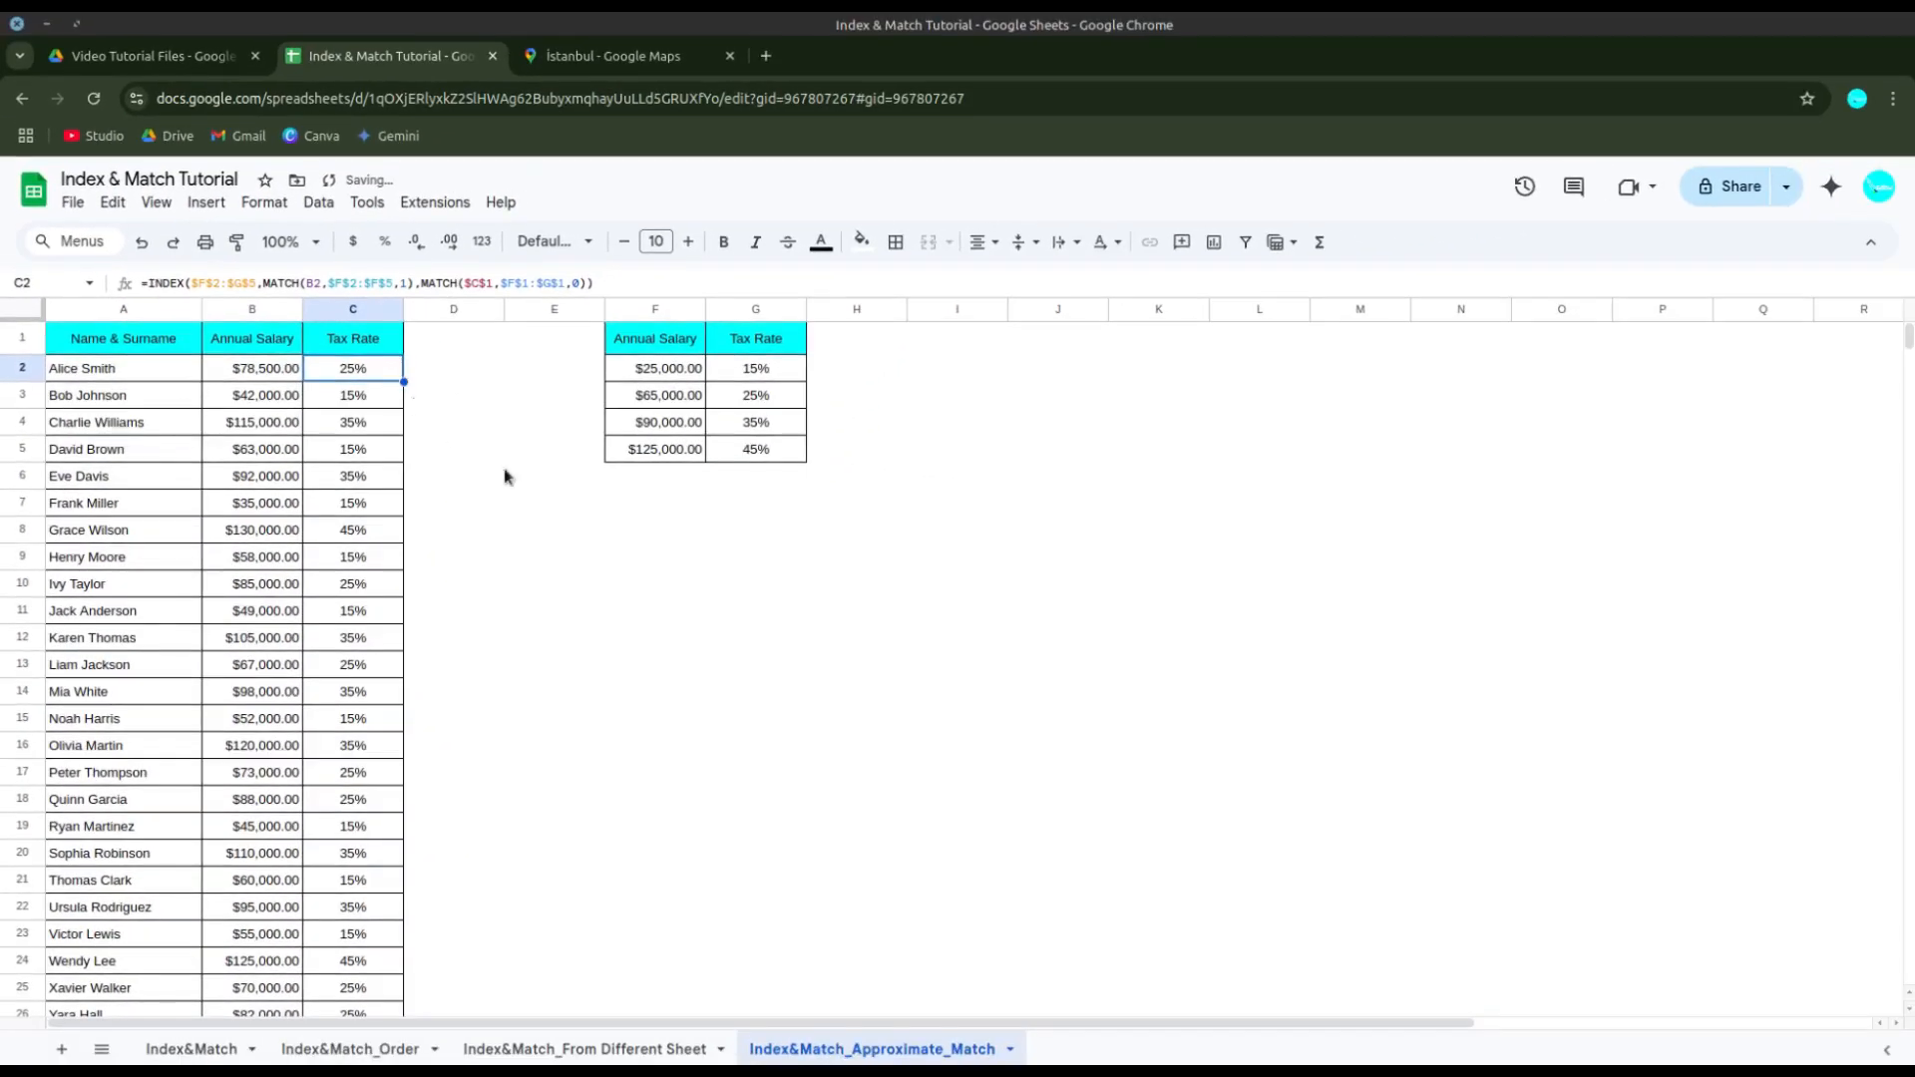